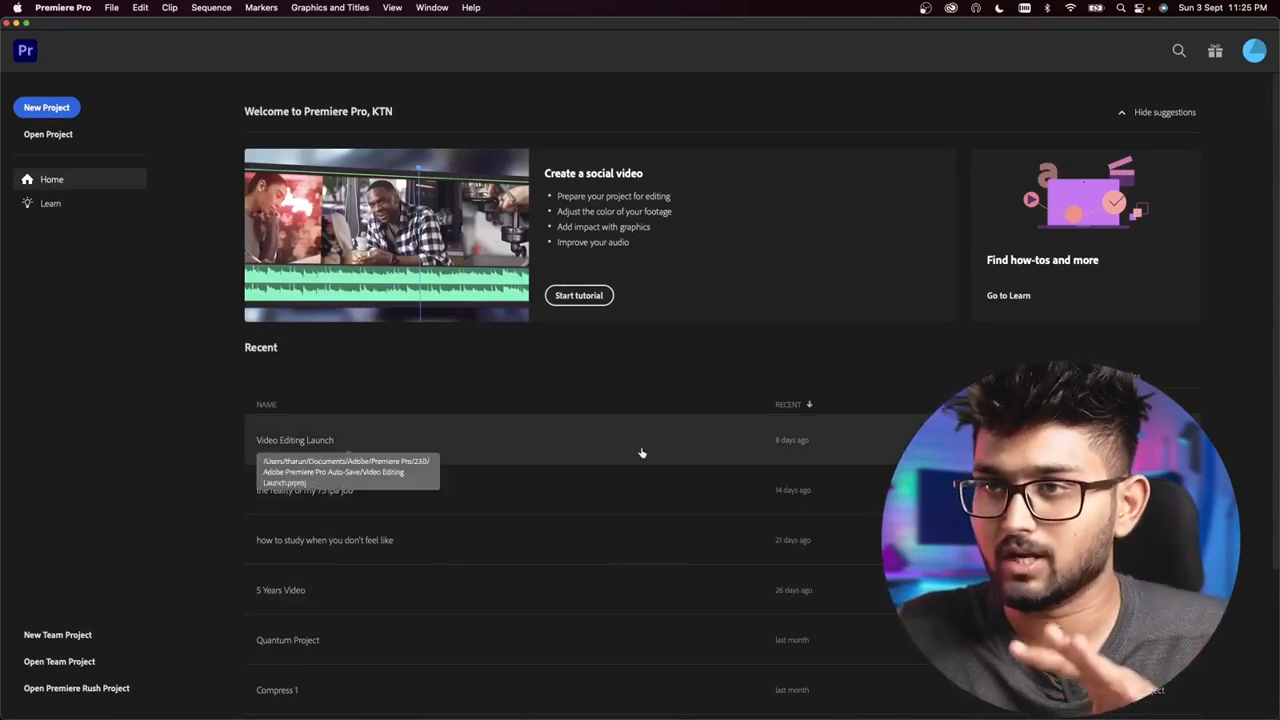
Step: Start a new project and set its project location to the Desktop folder
left_click(55, 110)
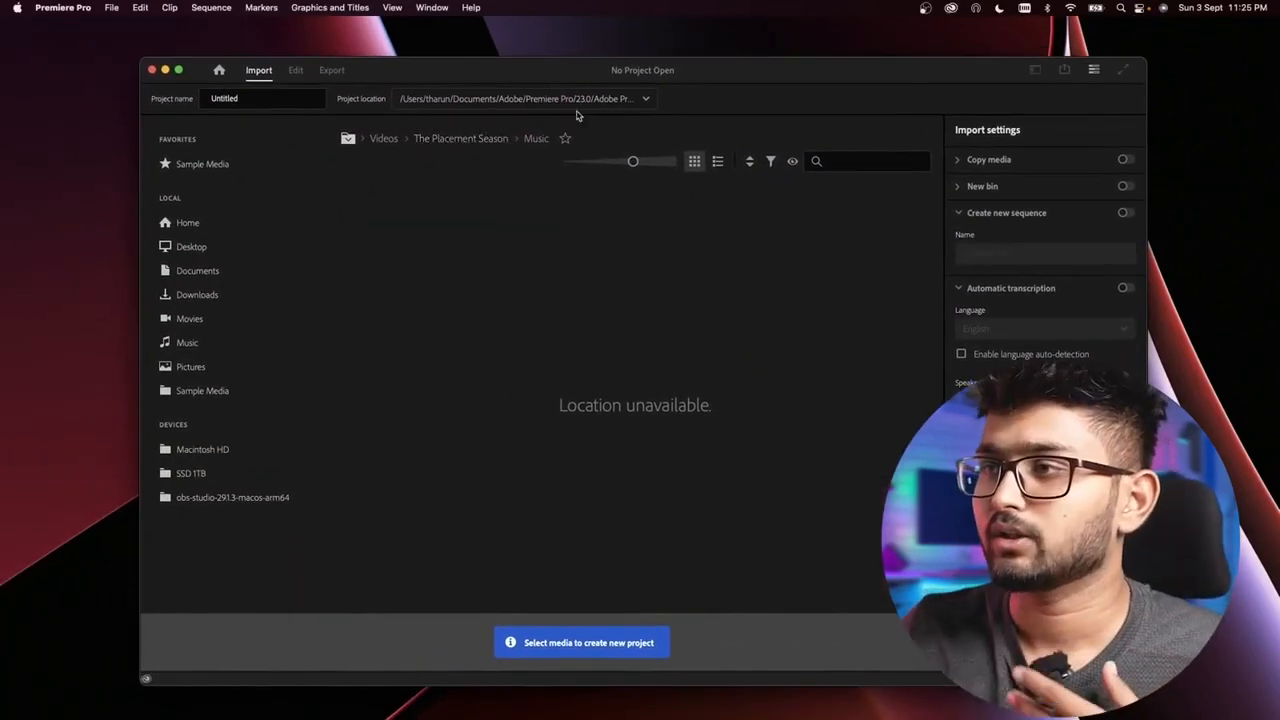
left_click(586, 101)
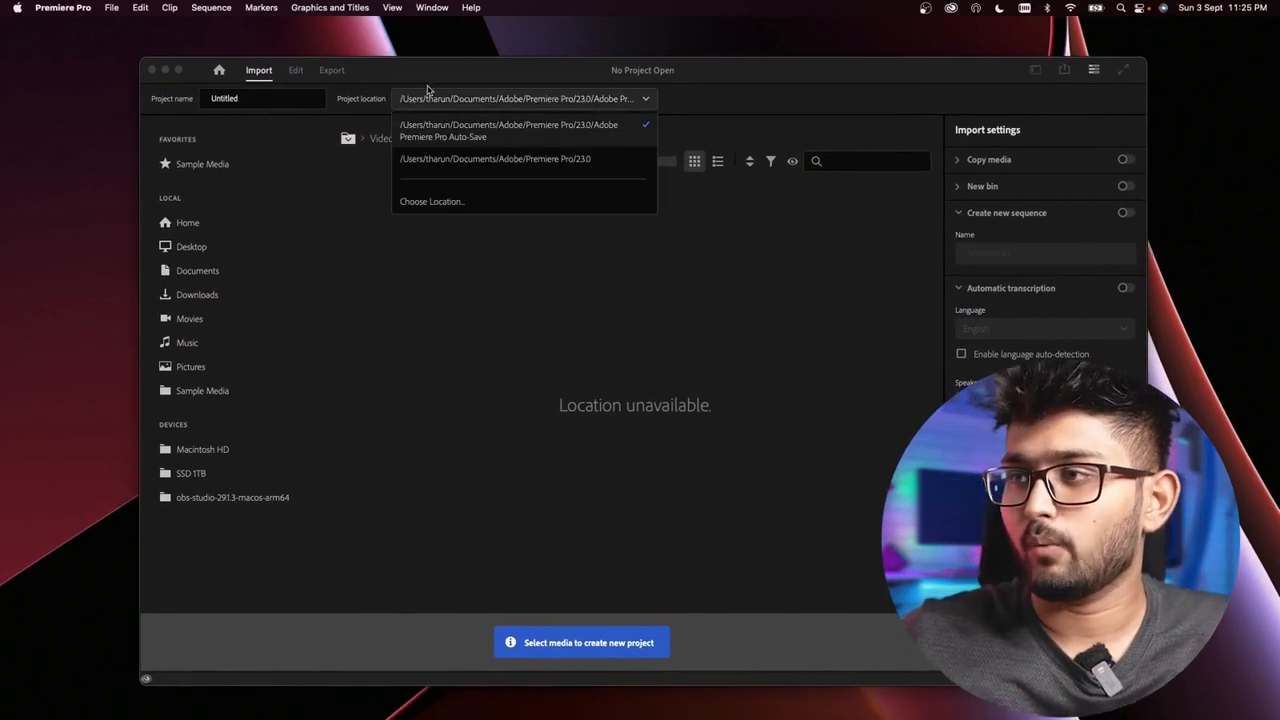
left_click(449, 203)
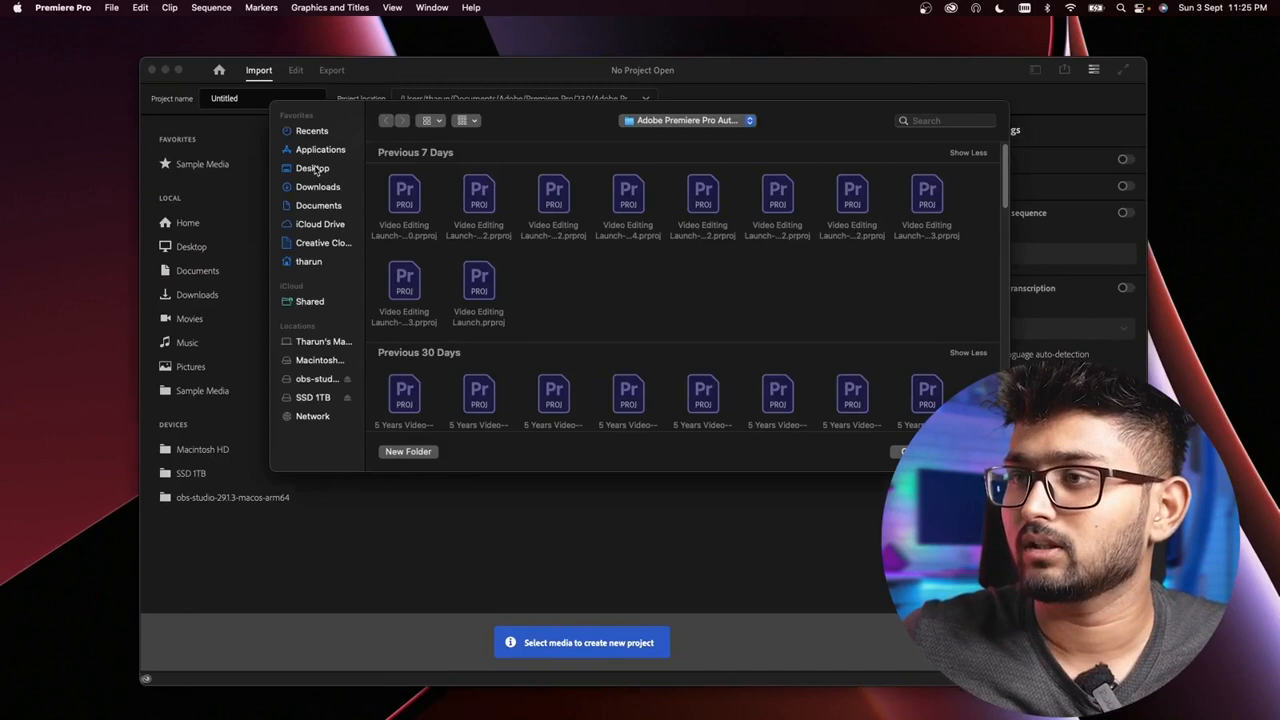
left_click(312, 168)
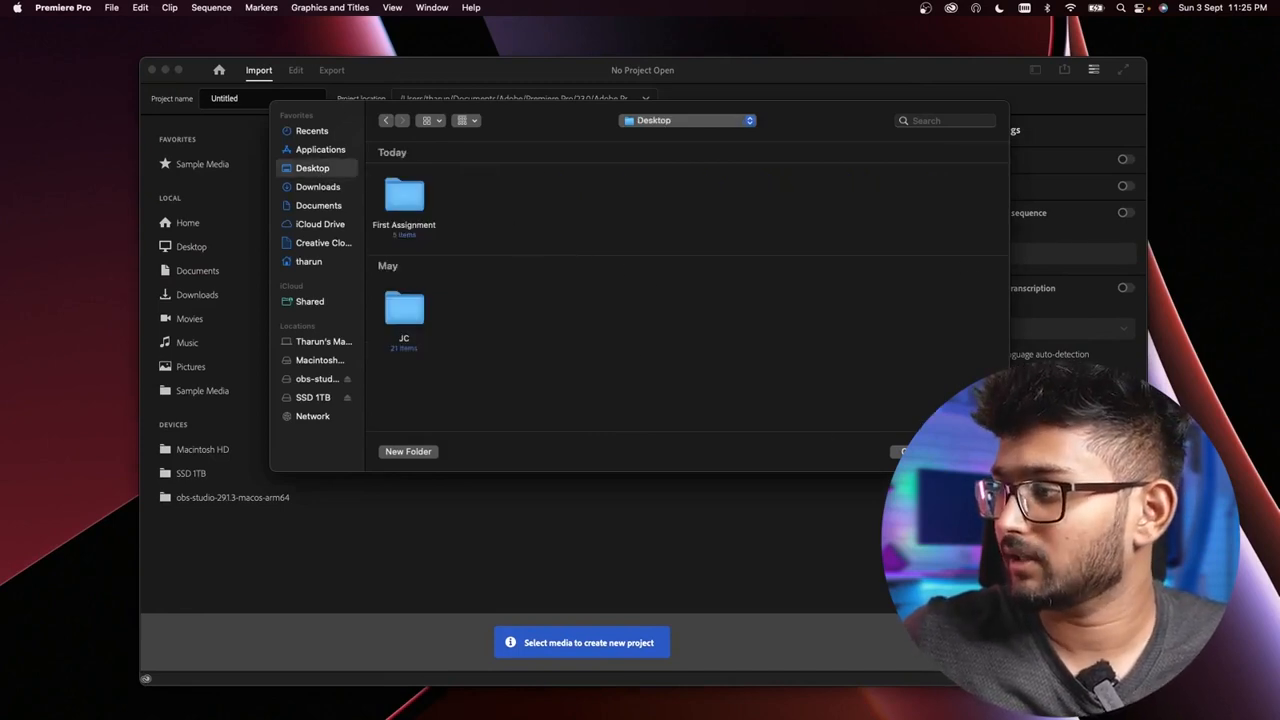
left_click(905, 451)
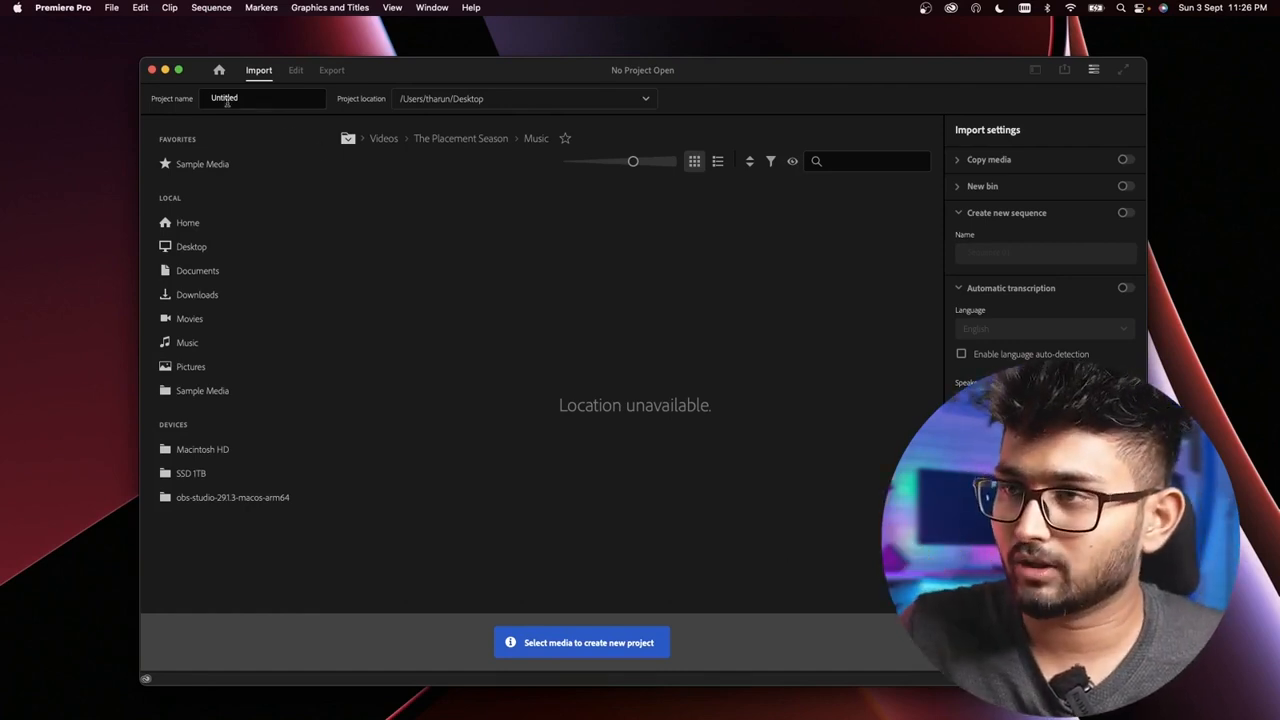
Step: Name the new project First Project
double_click(229, 98)
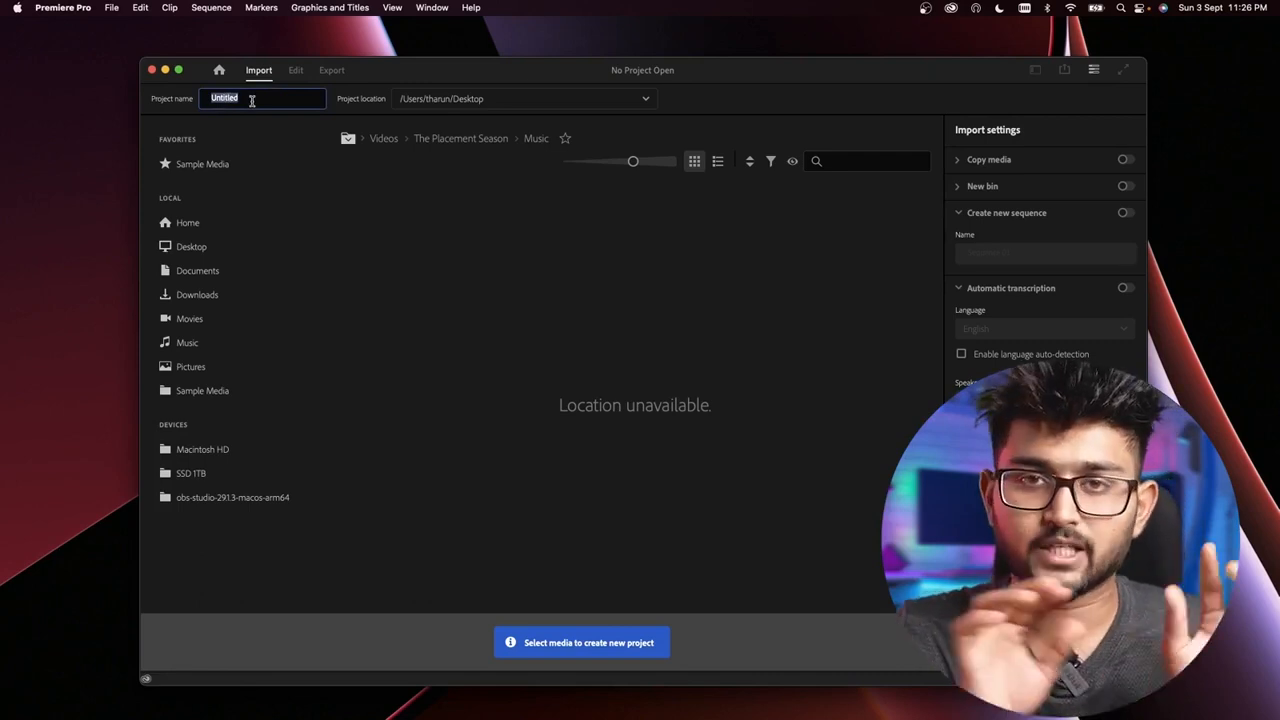
type("T")
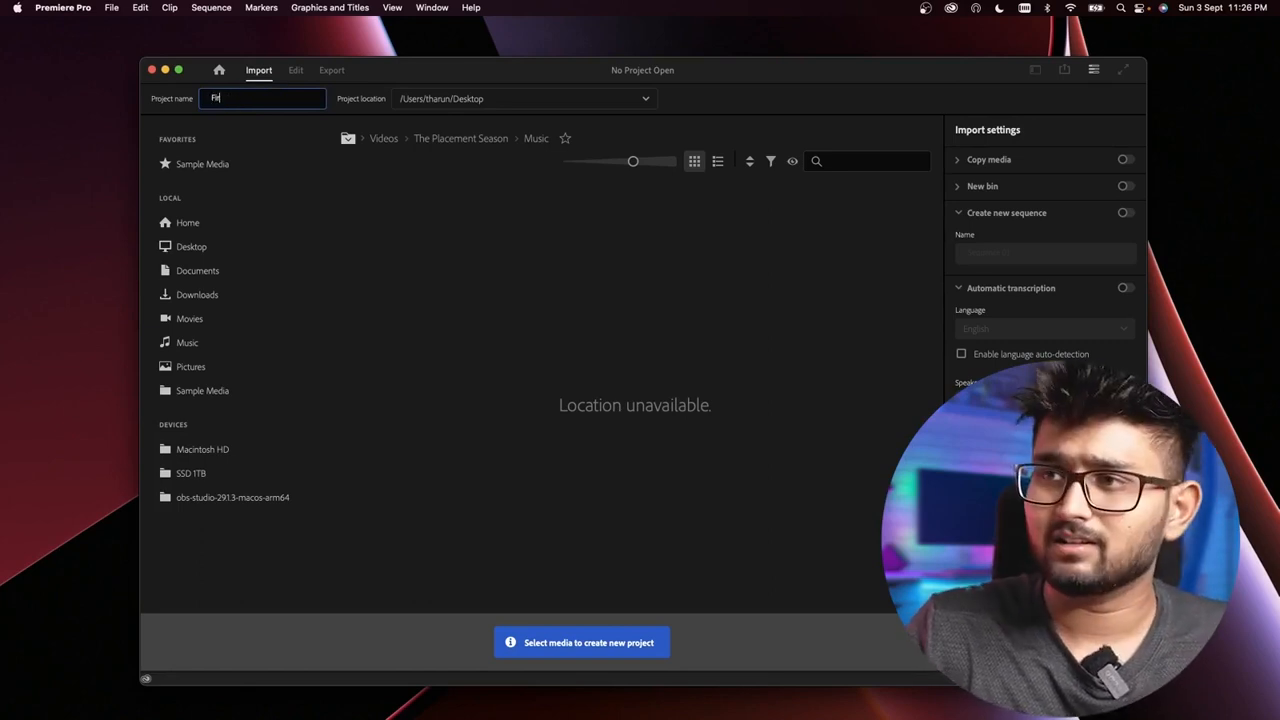
type("First Projec")
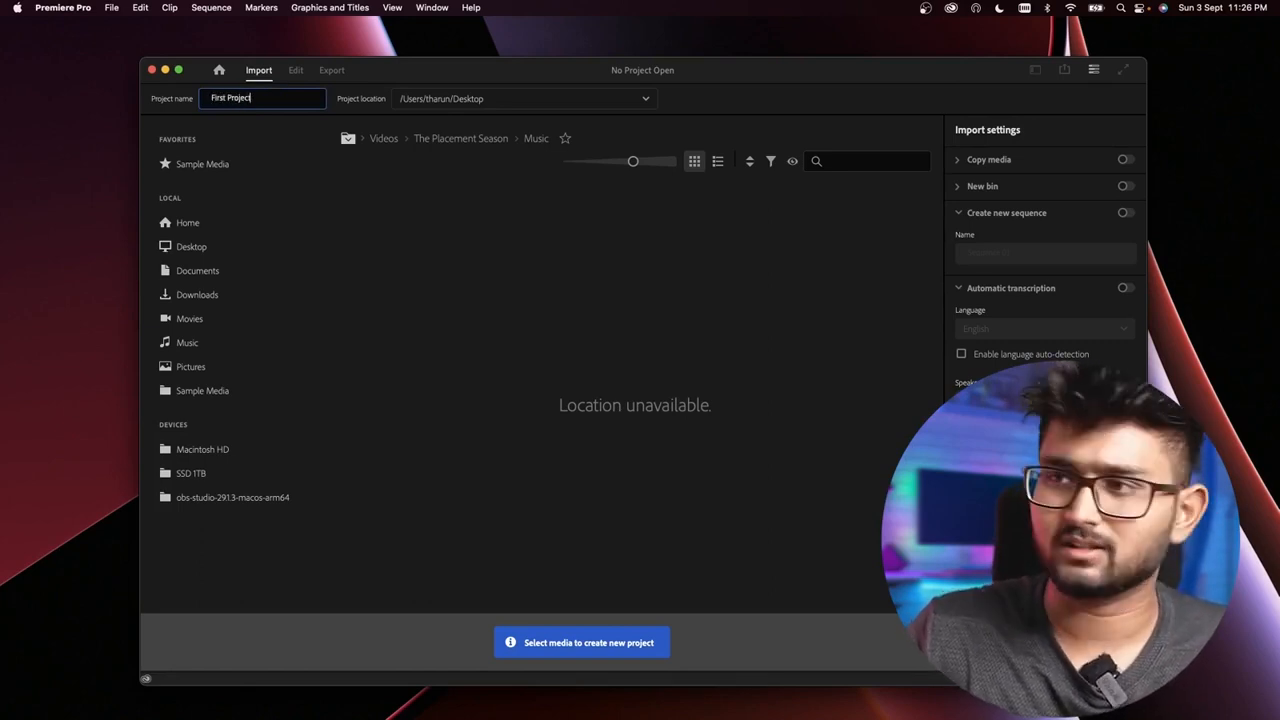
type("t")
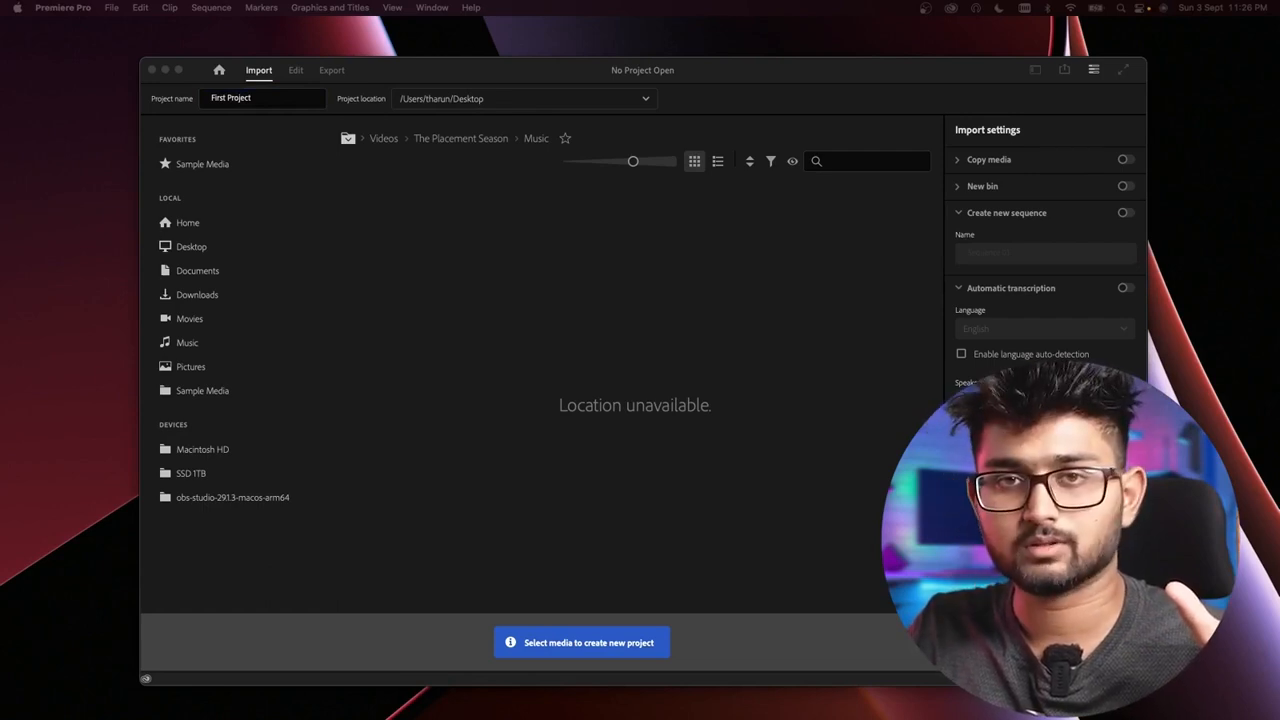
key("super+Tab")
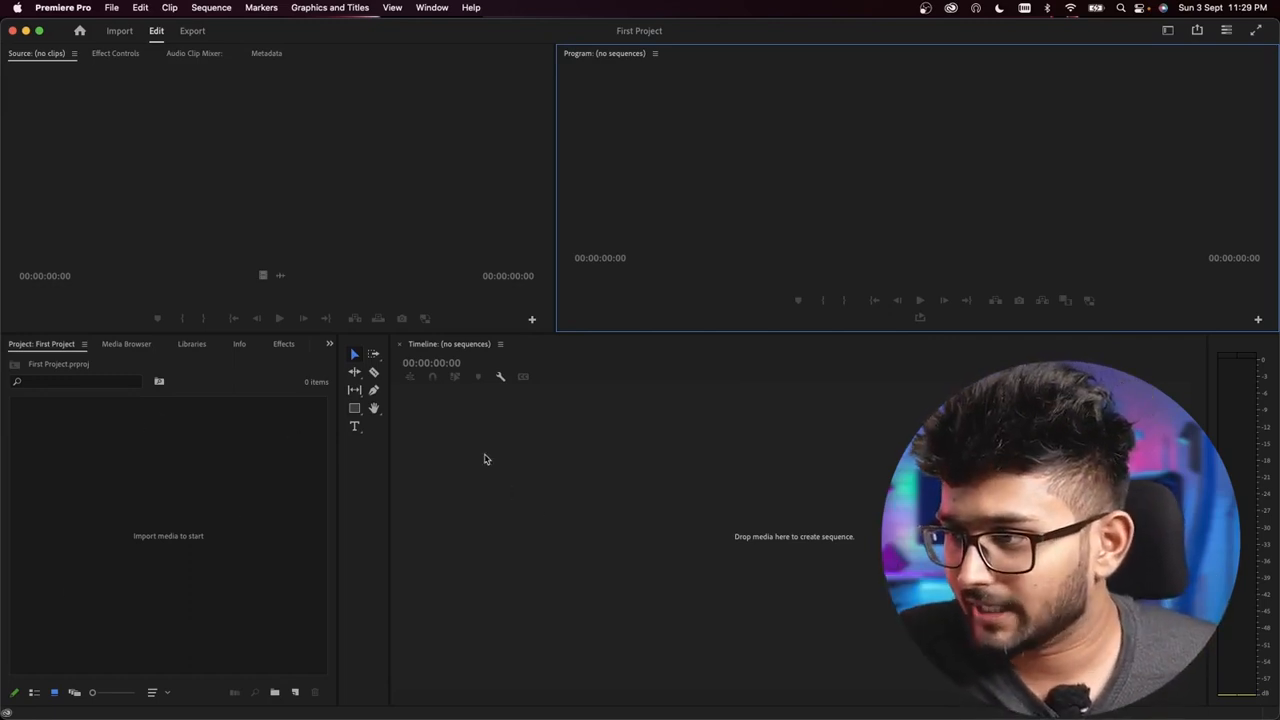
Step: Browse the panels next to the Project panel, including Media Browser, Libraries, Info and Effects, then return to the Project panel
left_click(418, 345)
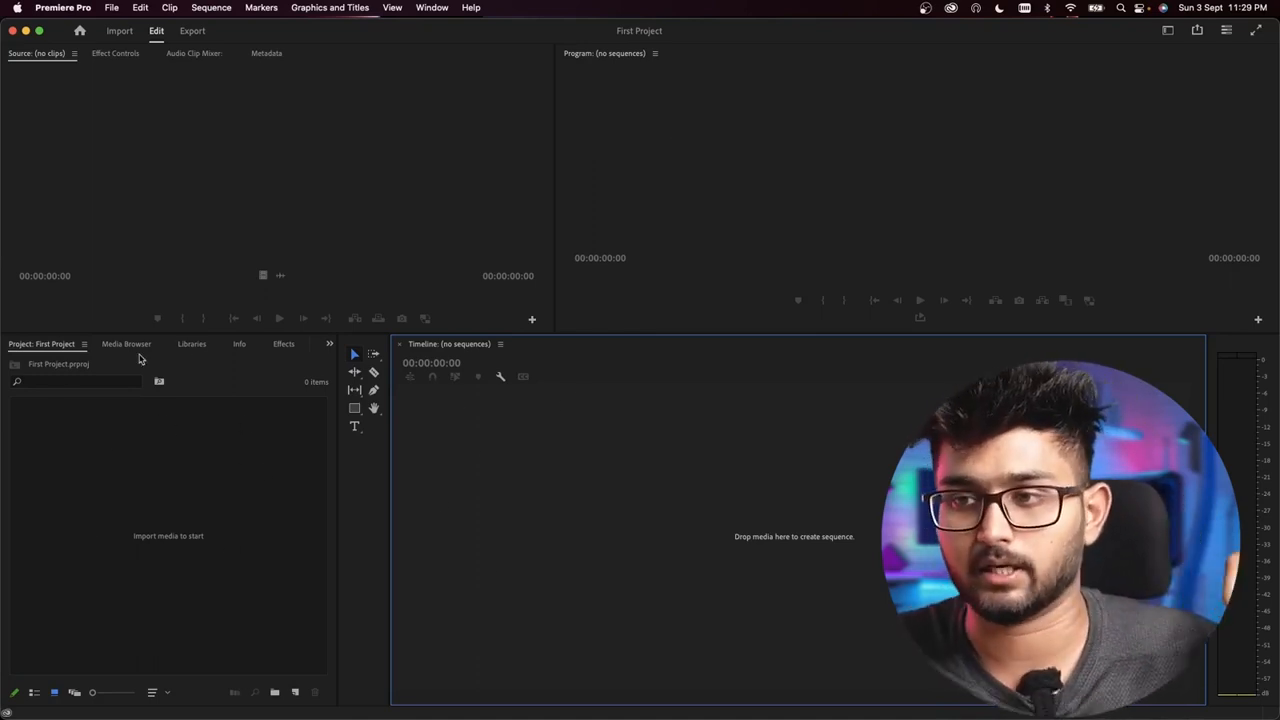
left_click(62, 372)
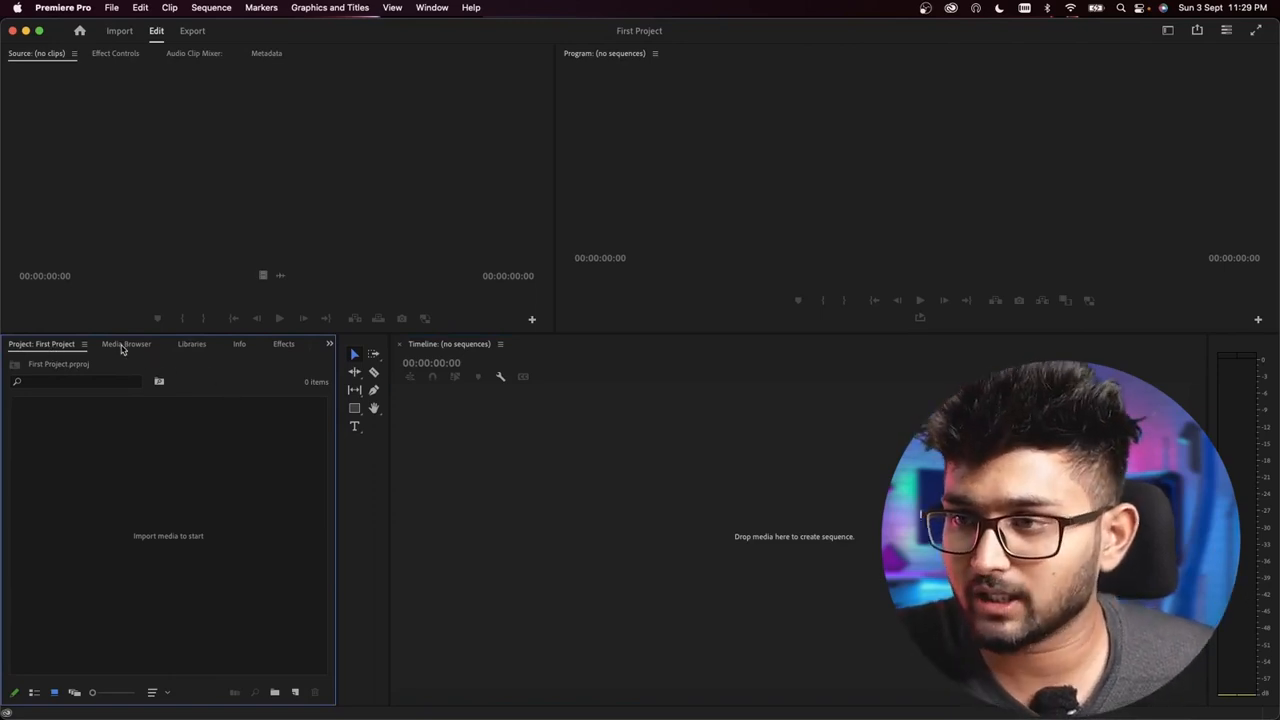
left_click(128, 346)
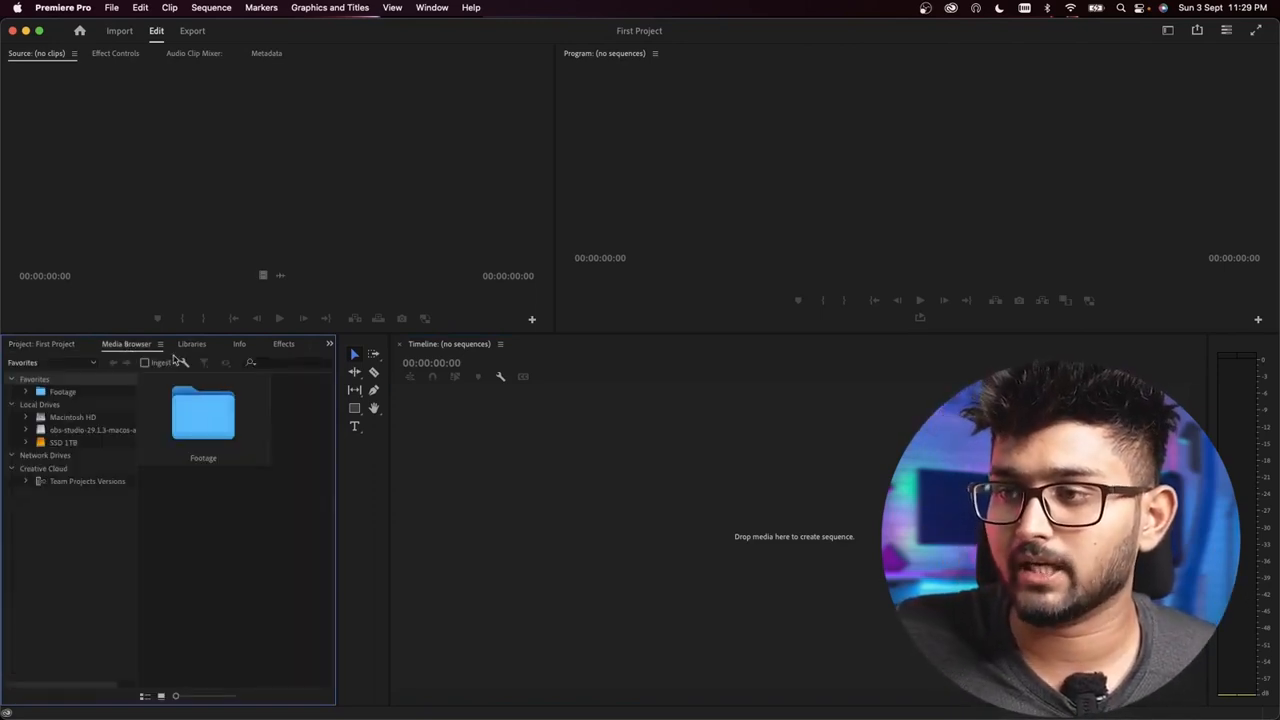
left_click(195, 347)
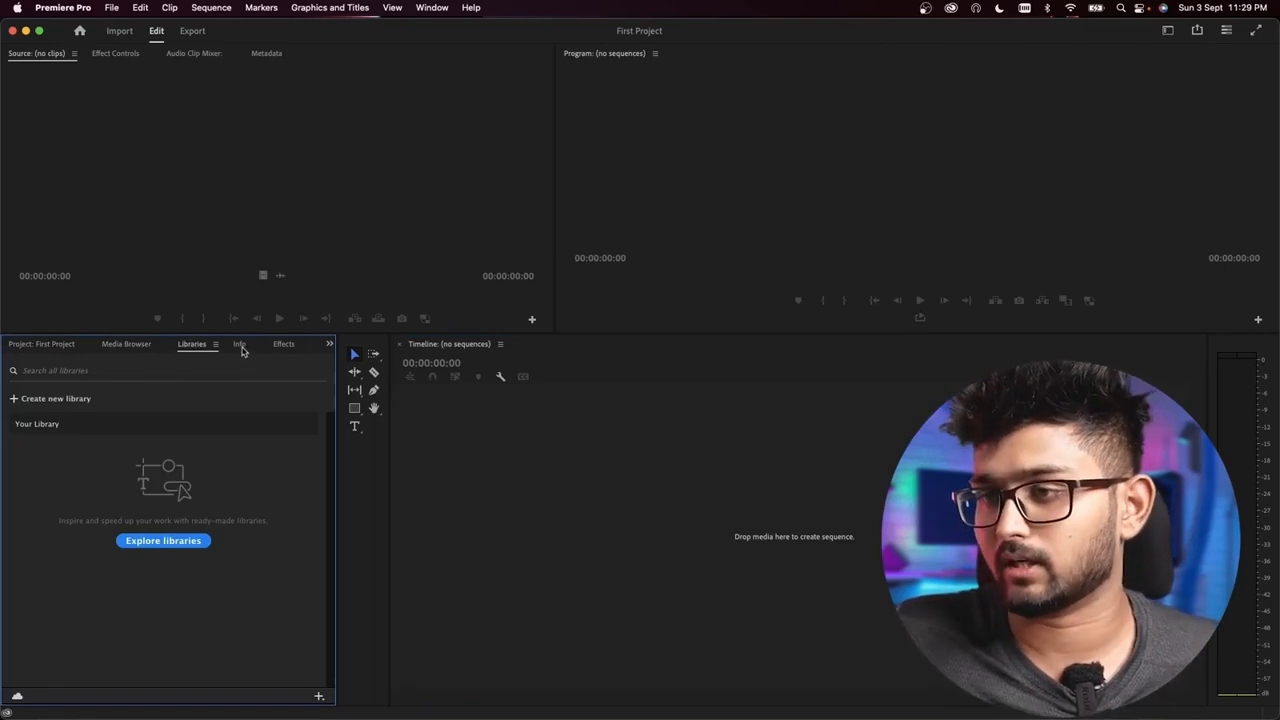
left_click(242, 346)
left_click(284, 346)
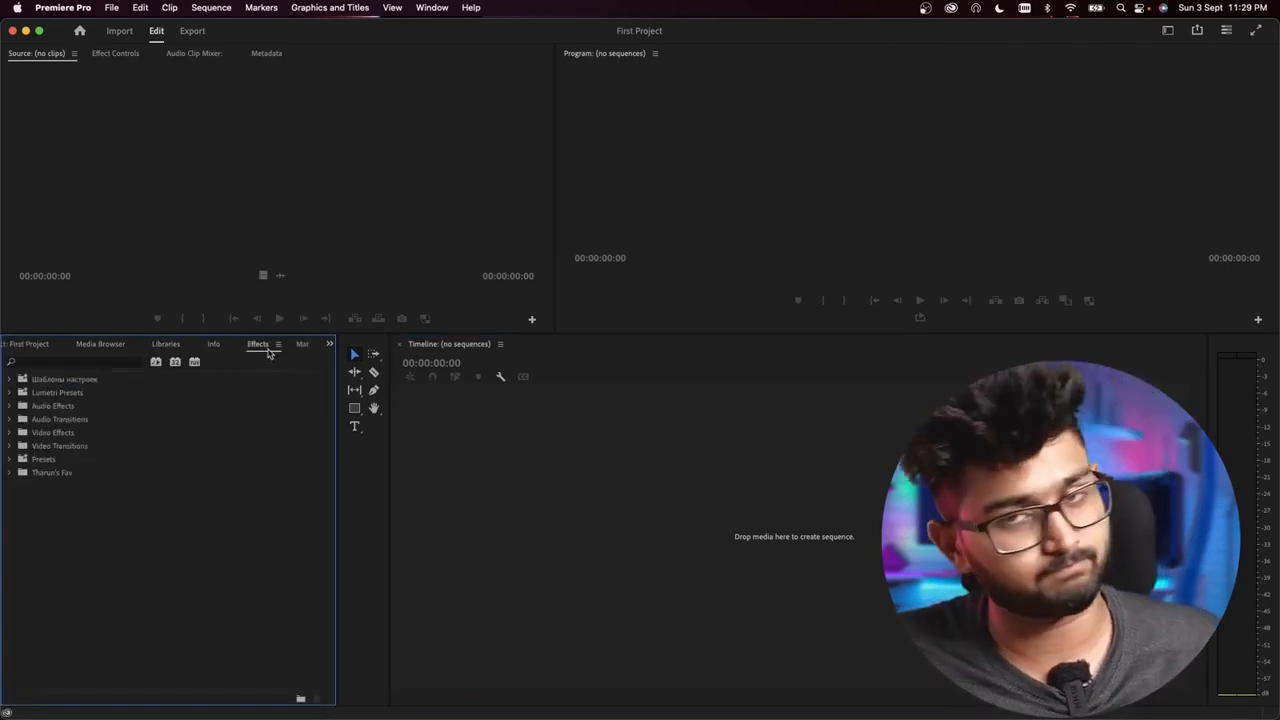
left_click(302, 346)
left_click(329, 344)
left_click(350, 359)
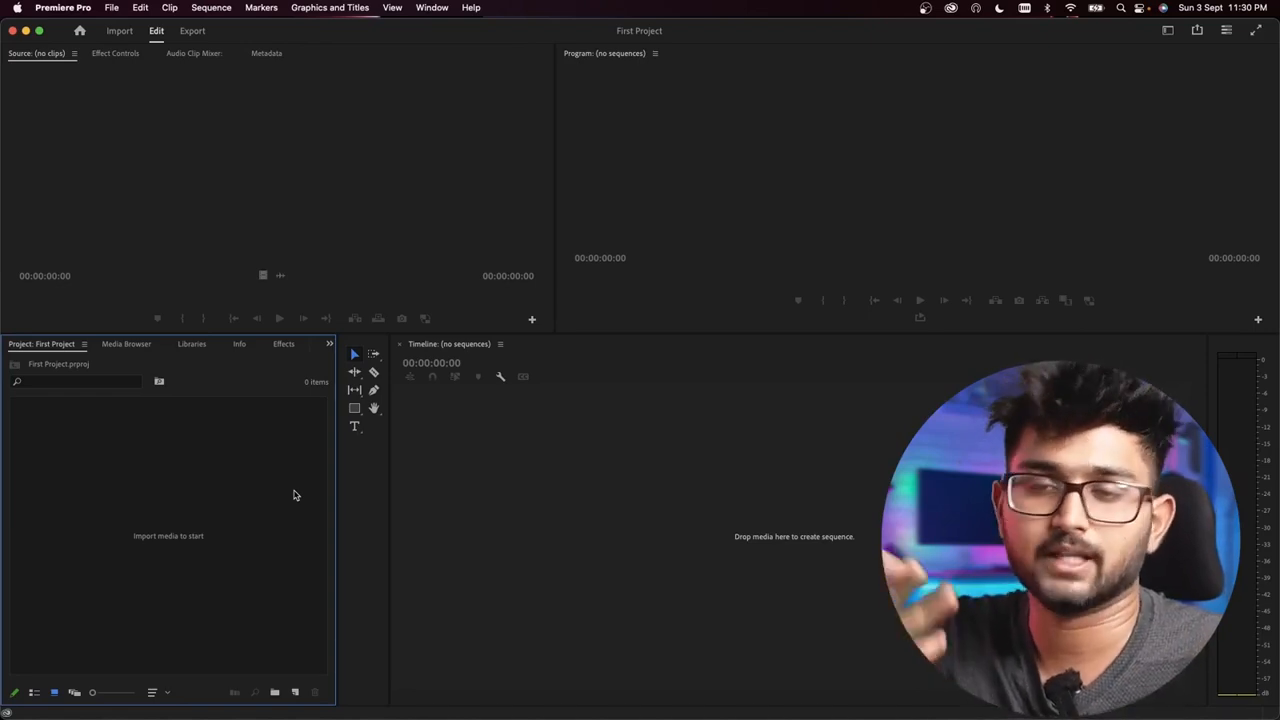
Step: Examine the Project panel's context menu and its New Item submenu without choosing anything
right_click(140, 508)
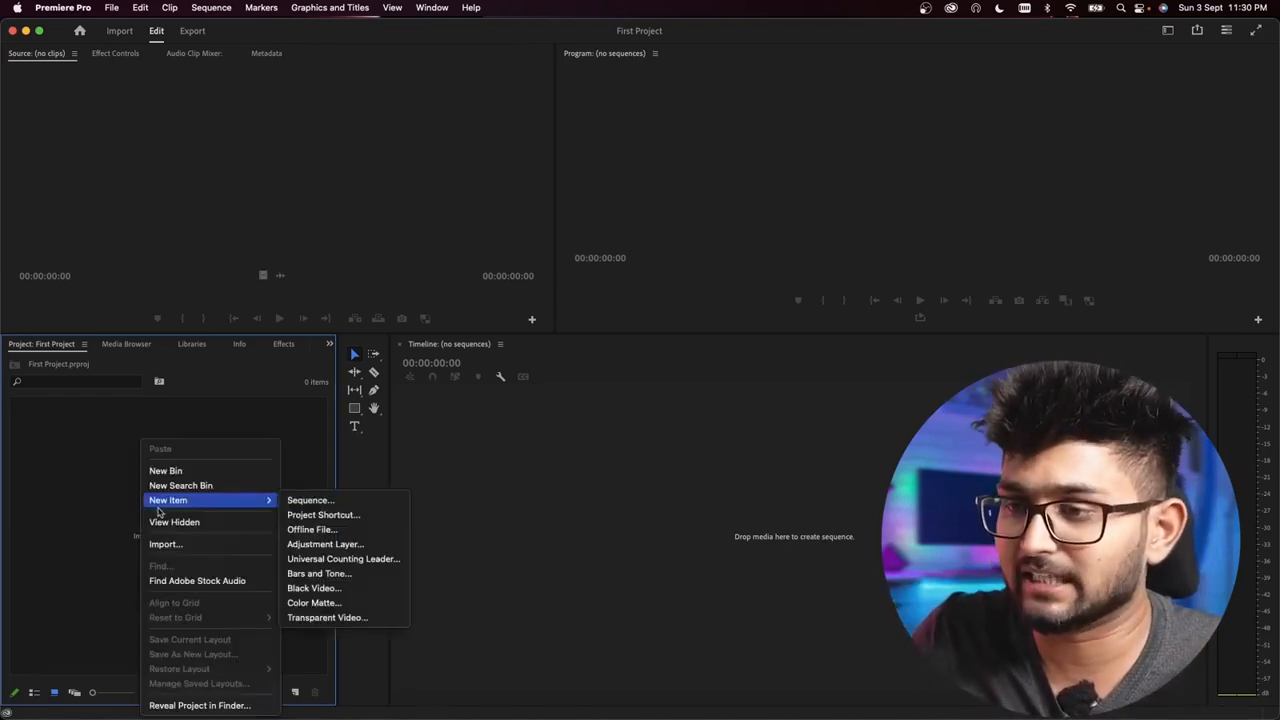
mouse_move(190, 505)
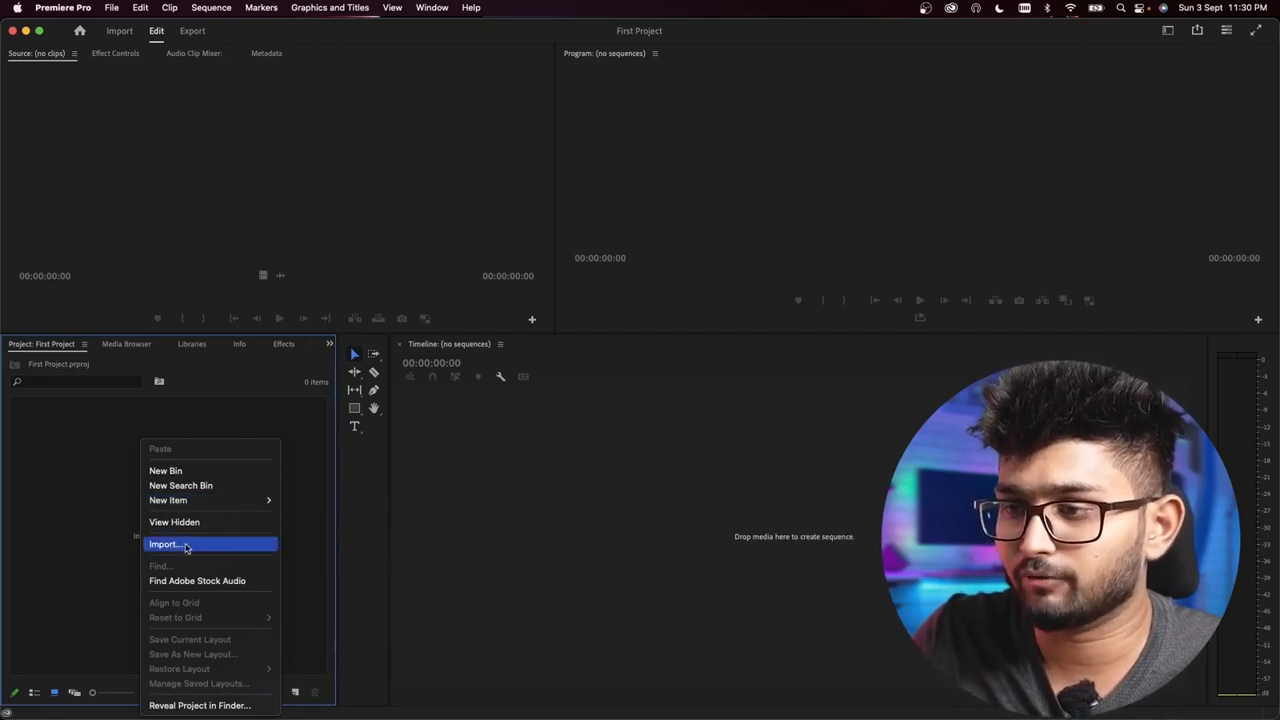
left_click(110, 507)
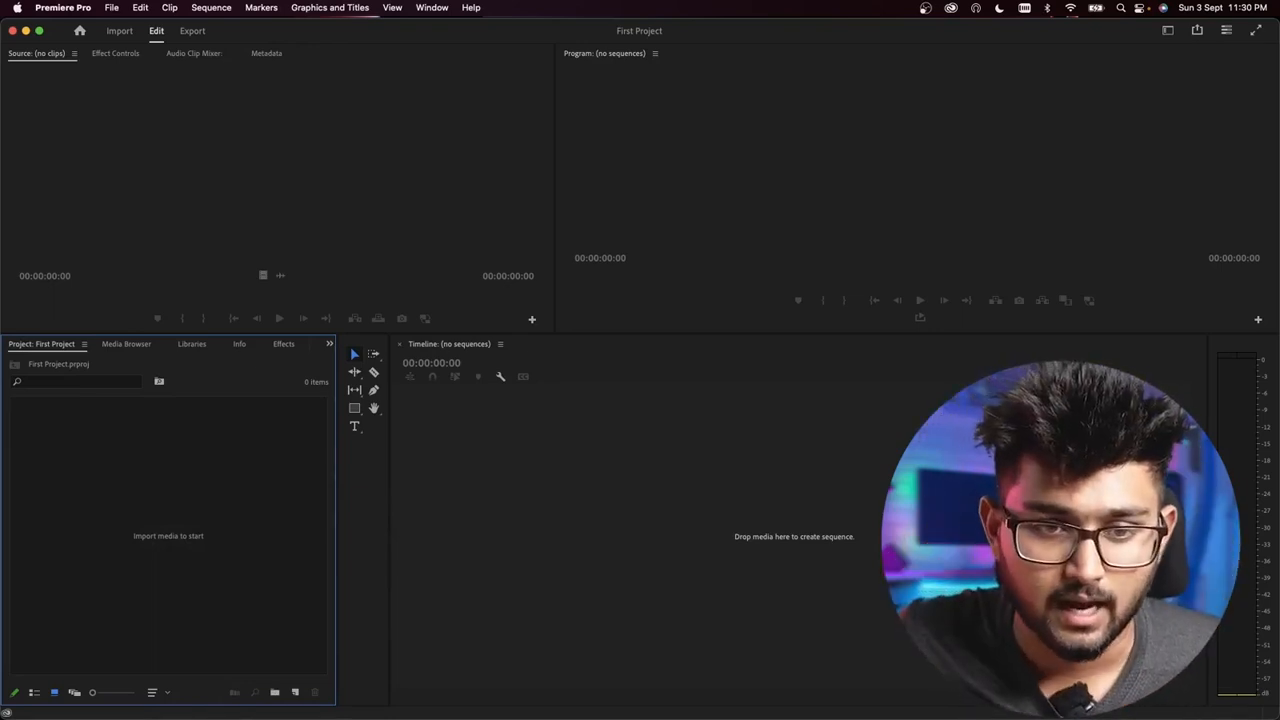
Step: Import the First Assignment folder from Finder into the Project panel
left_click_drag(0, 290, 206, 529)
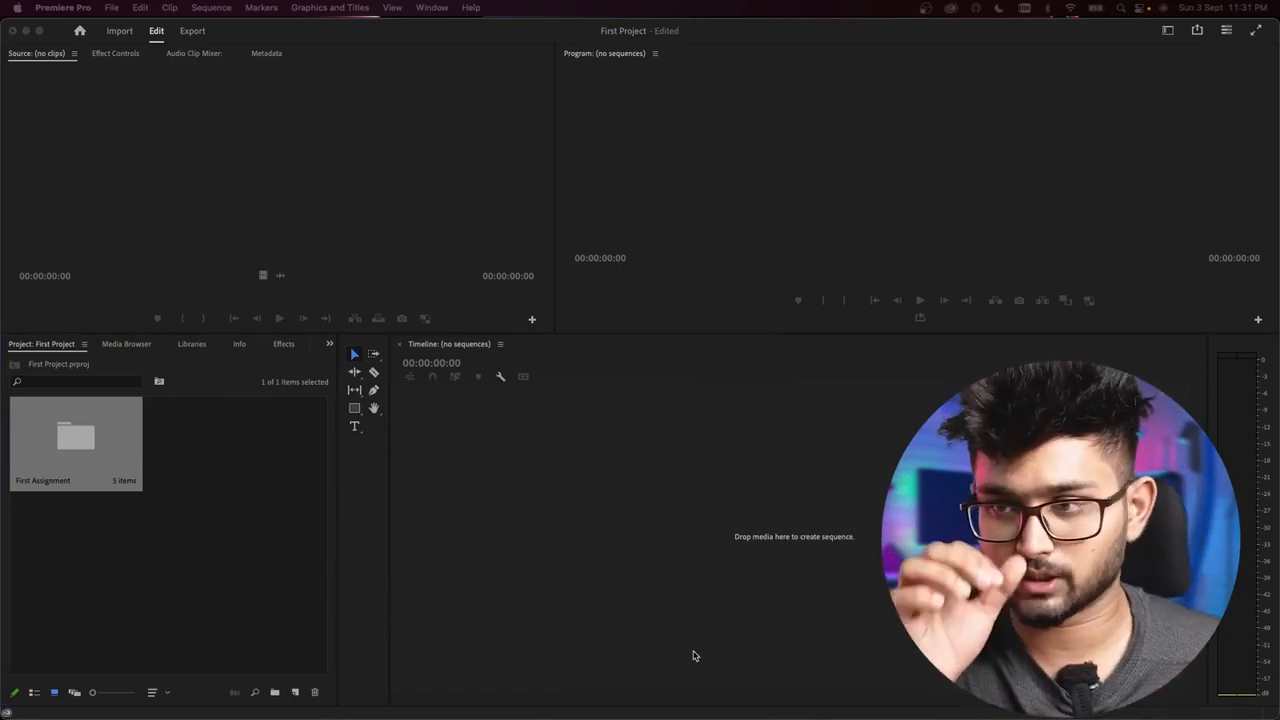
left_click(277, 526)
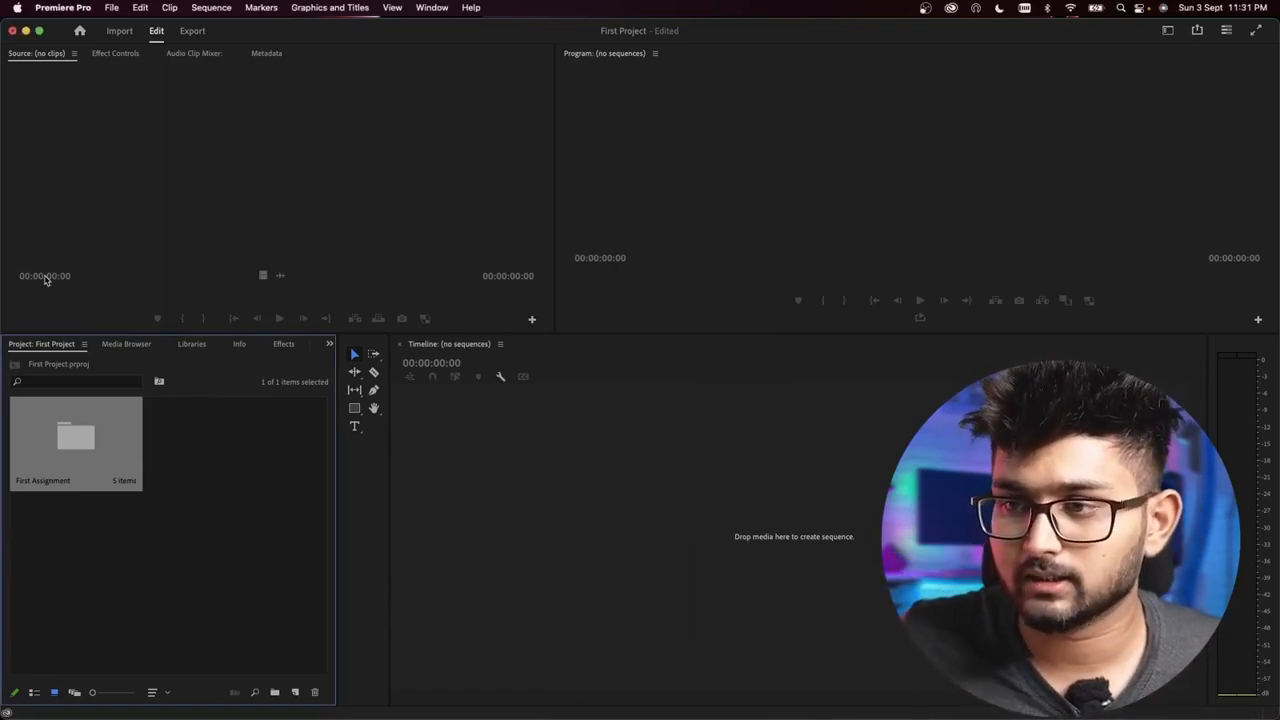
left_click(192, 504)
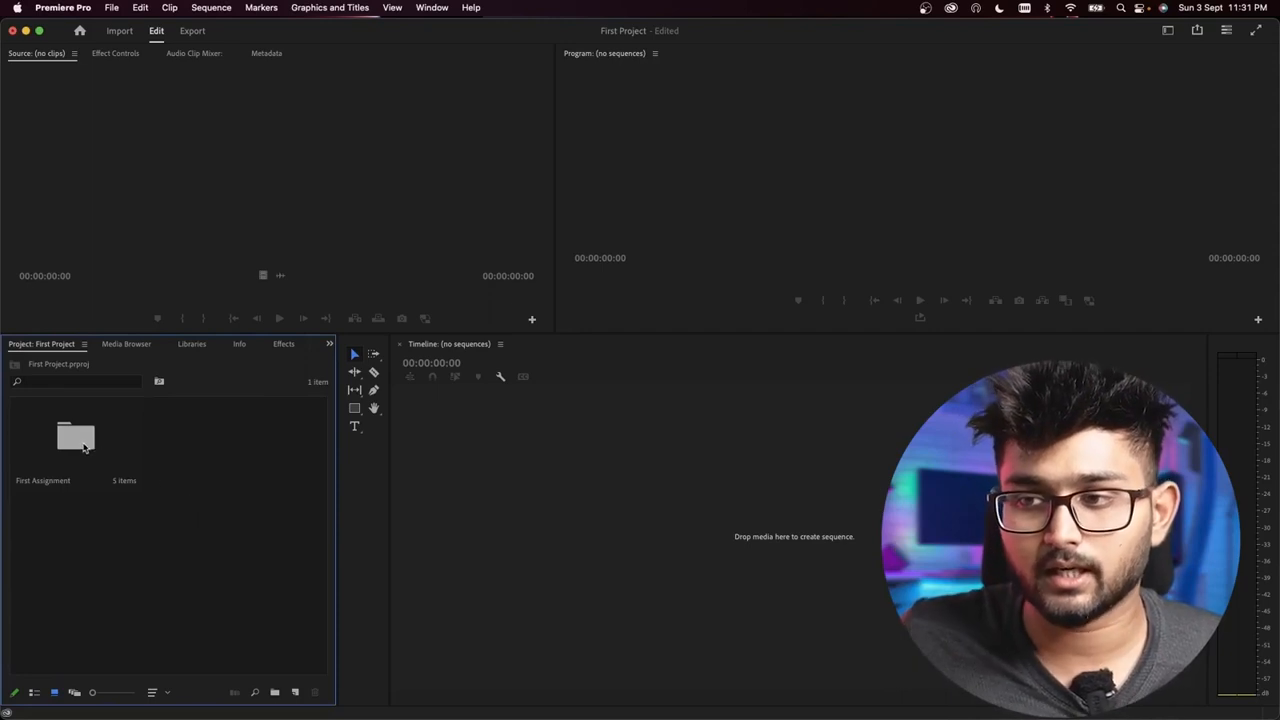
Step: Open the First Assignment bin to see its subfolders
double_click(82, 447)
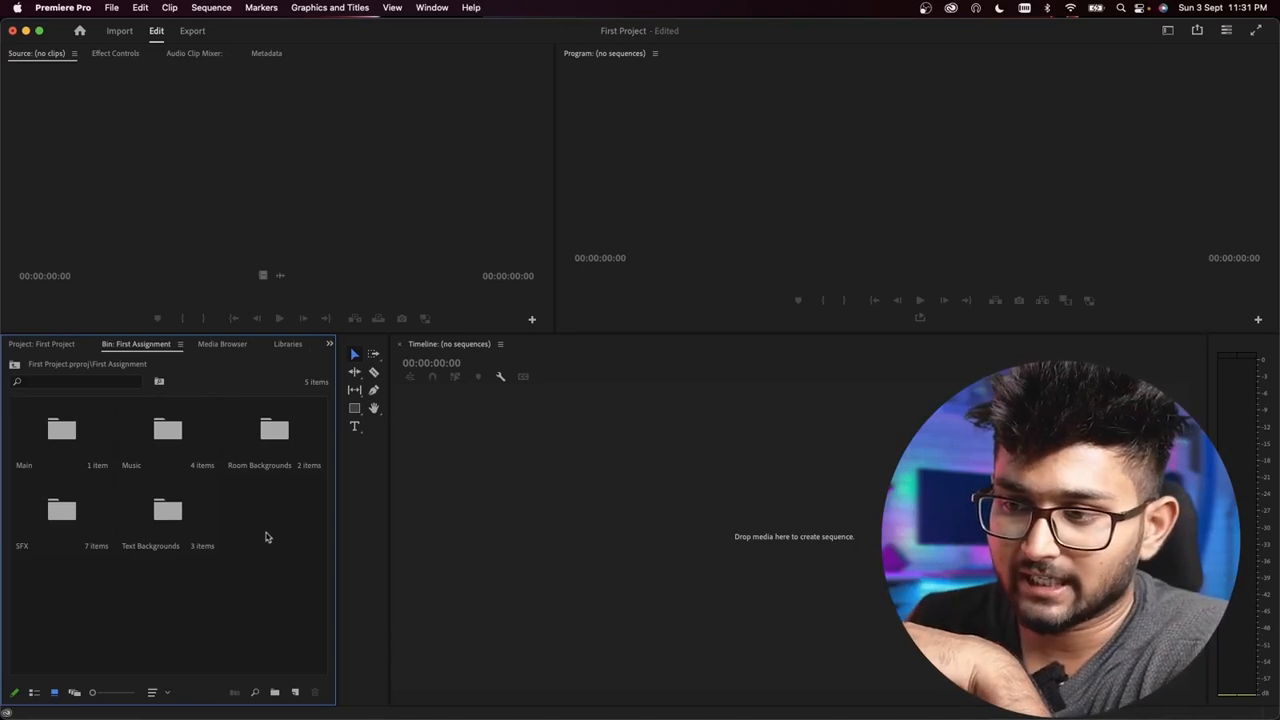
right_click(219, 563)
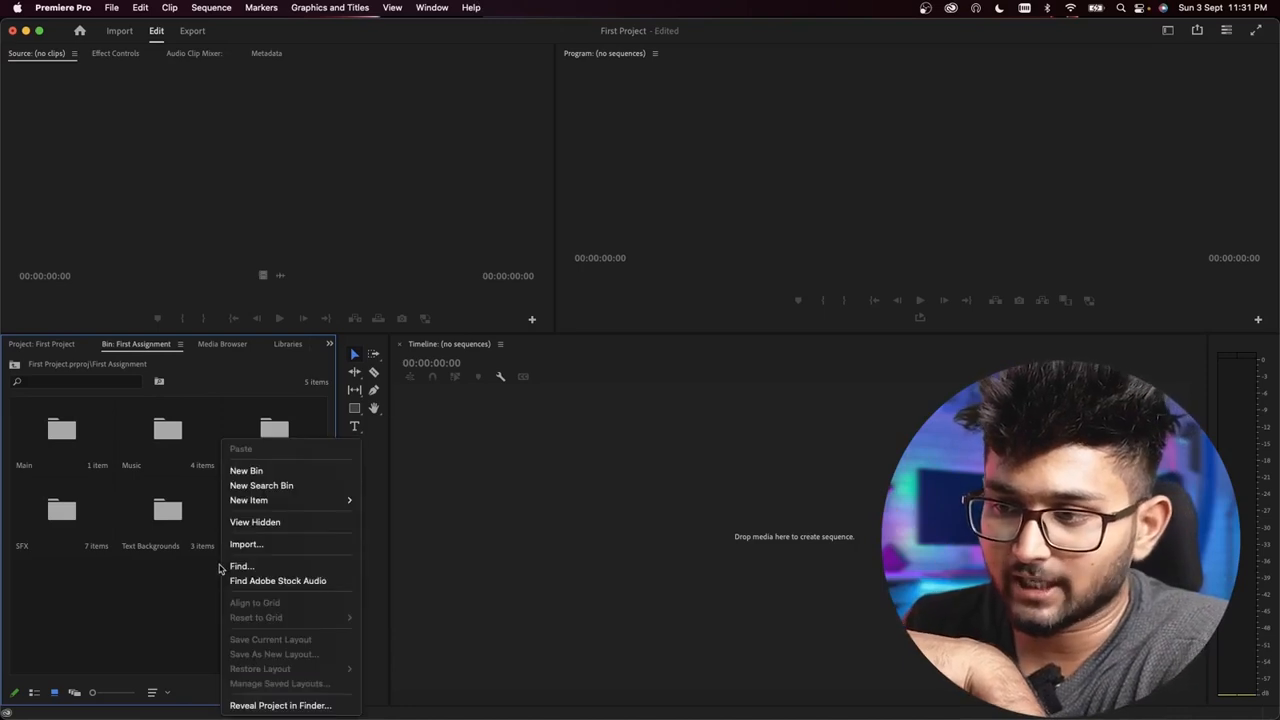
left_click(170, 606)
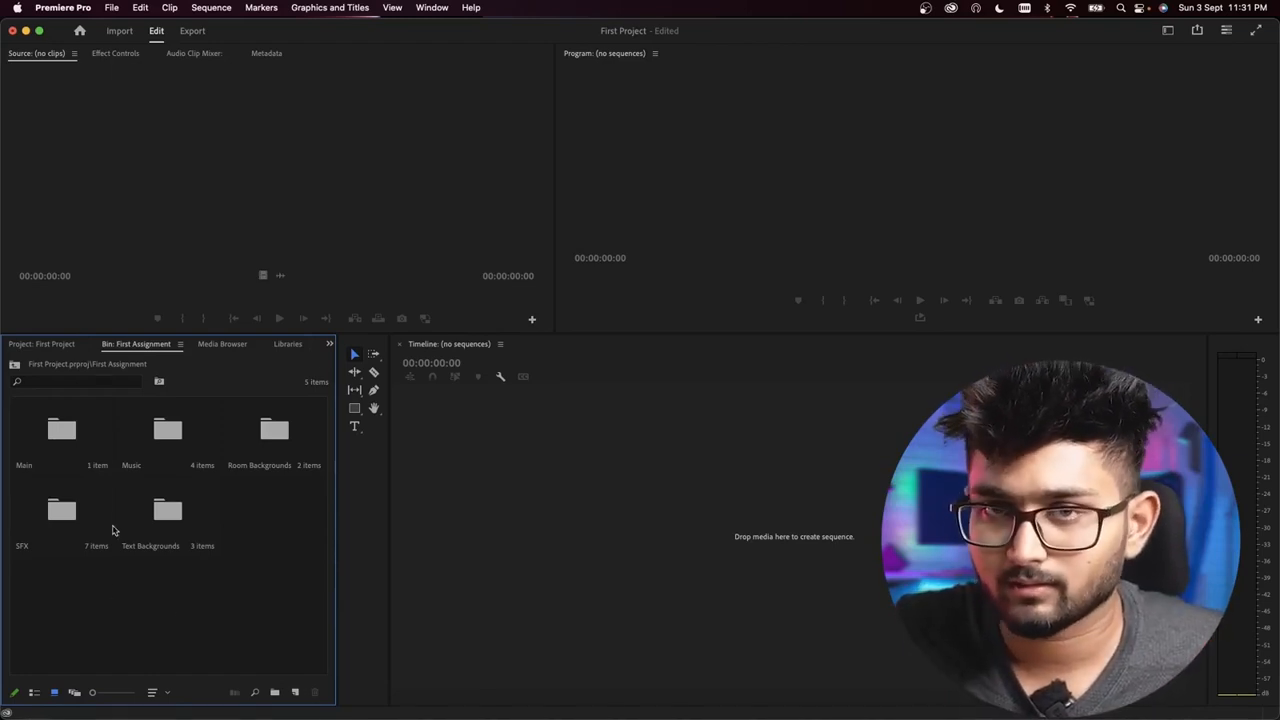
Step: Switch the bin to List View and expand the Main, Music, Room Backgrounds and SFX folders
left_click(34, 692)
left_click(37, 418)
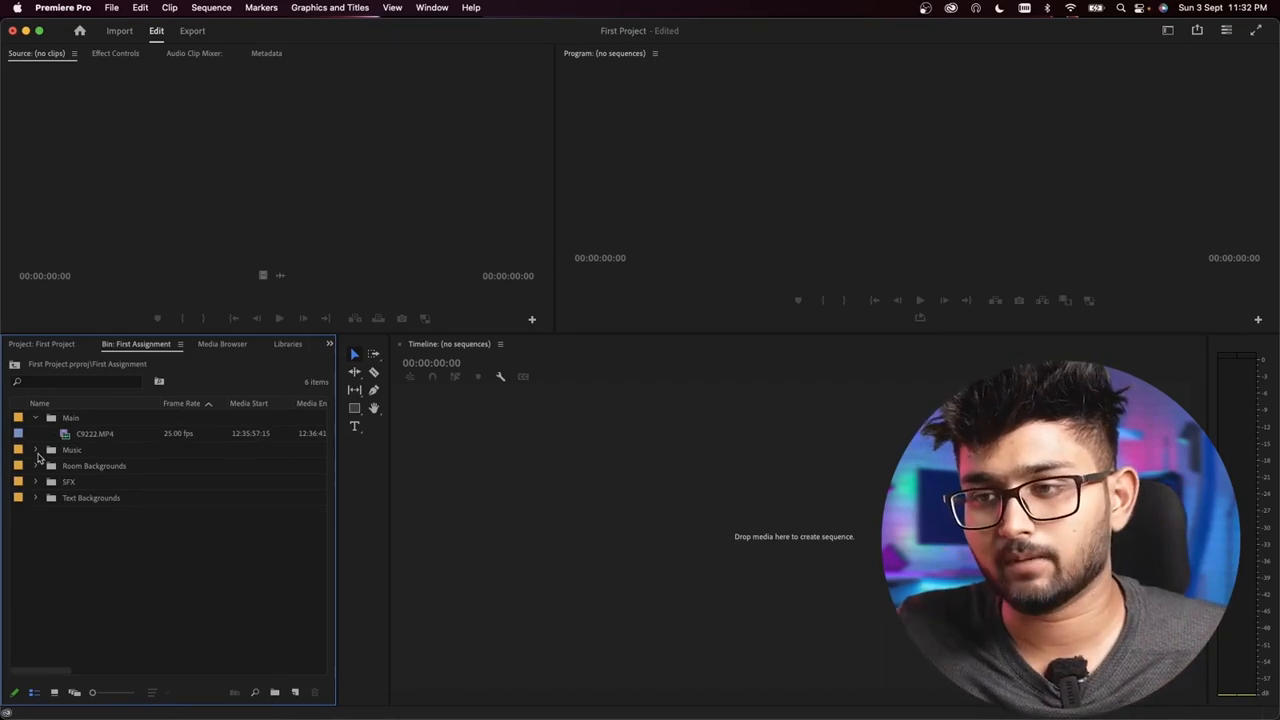
left_click(36, 451)
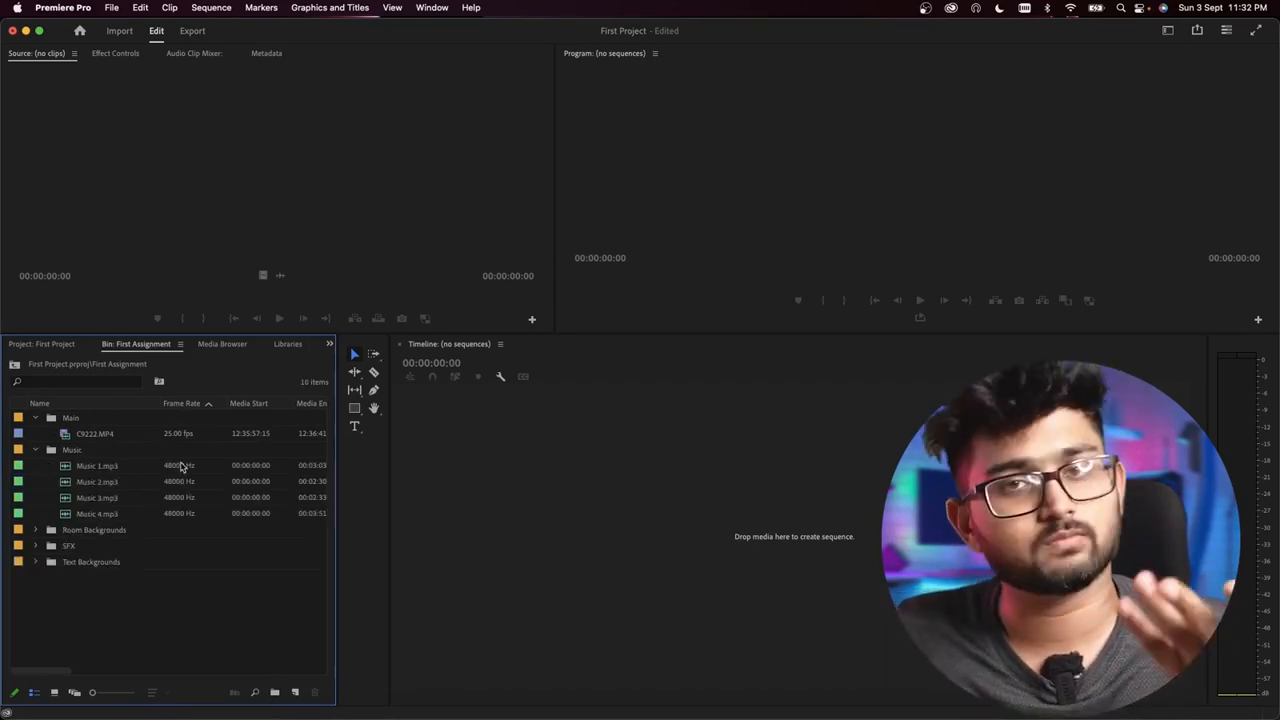
left_click(36, 530)
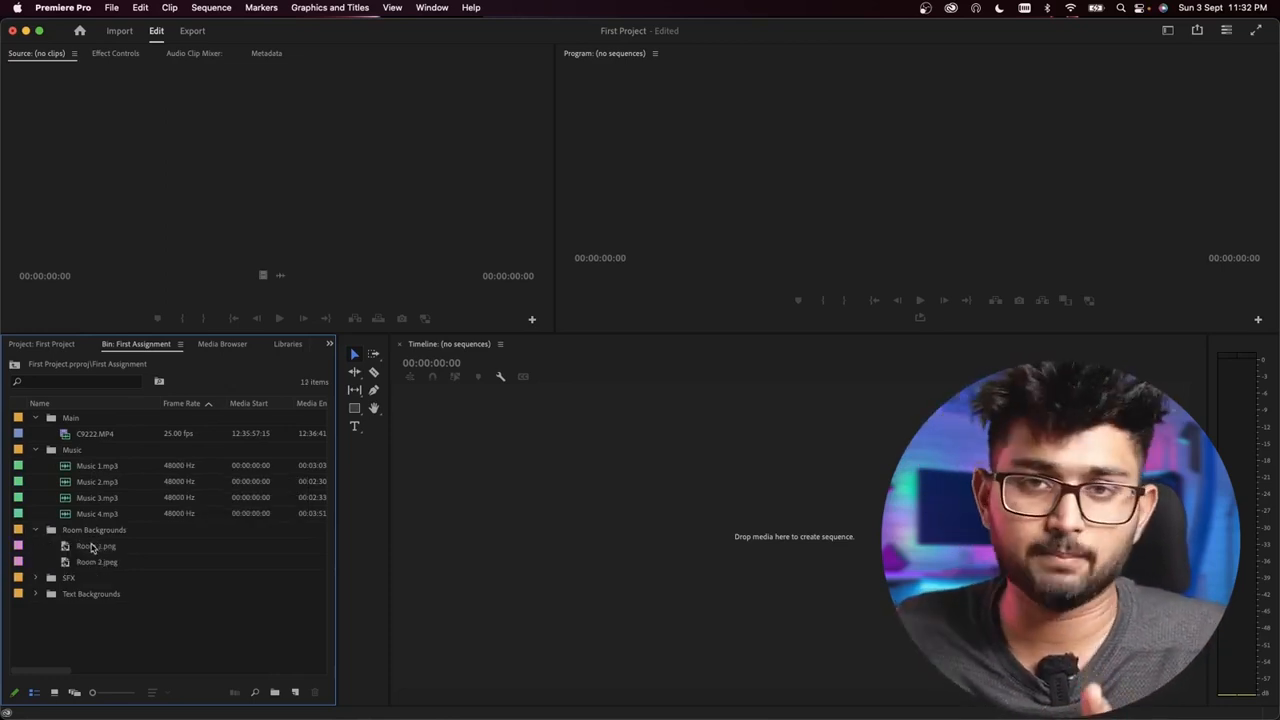
left_click(36, 578)
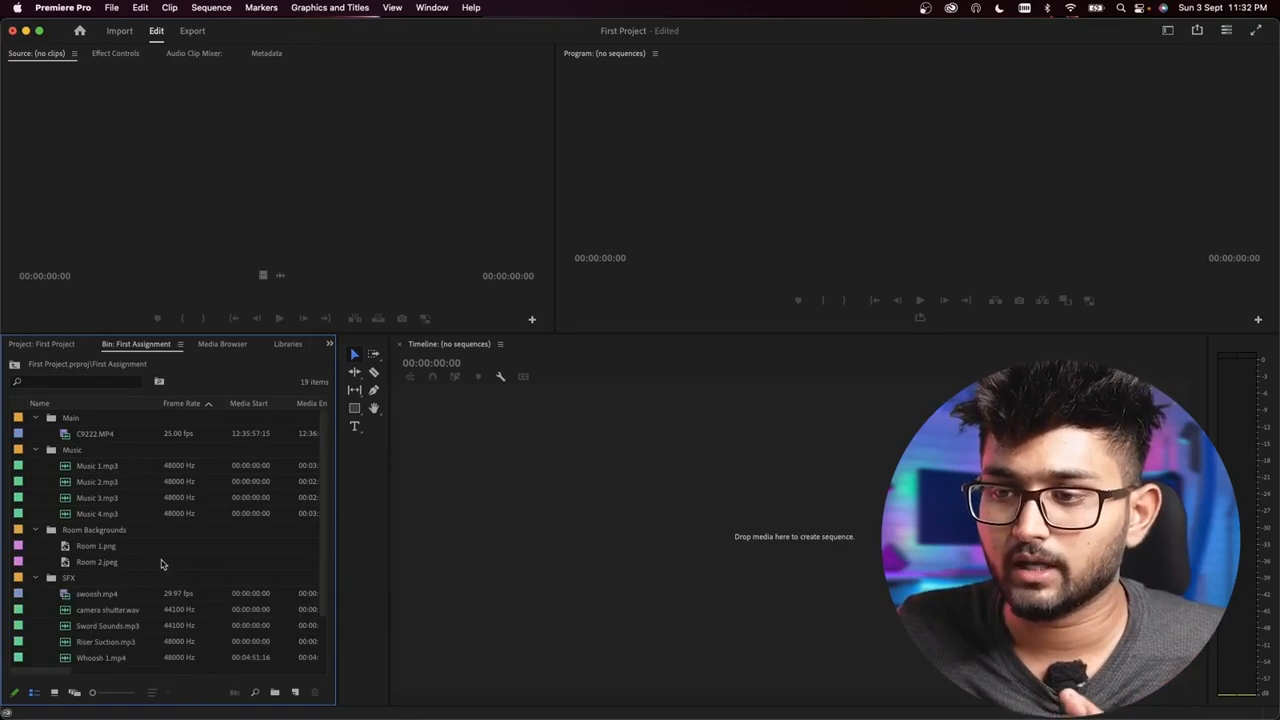
scroll(150, 564, "down", 1)
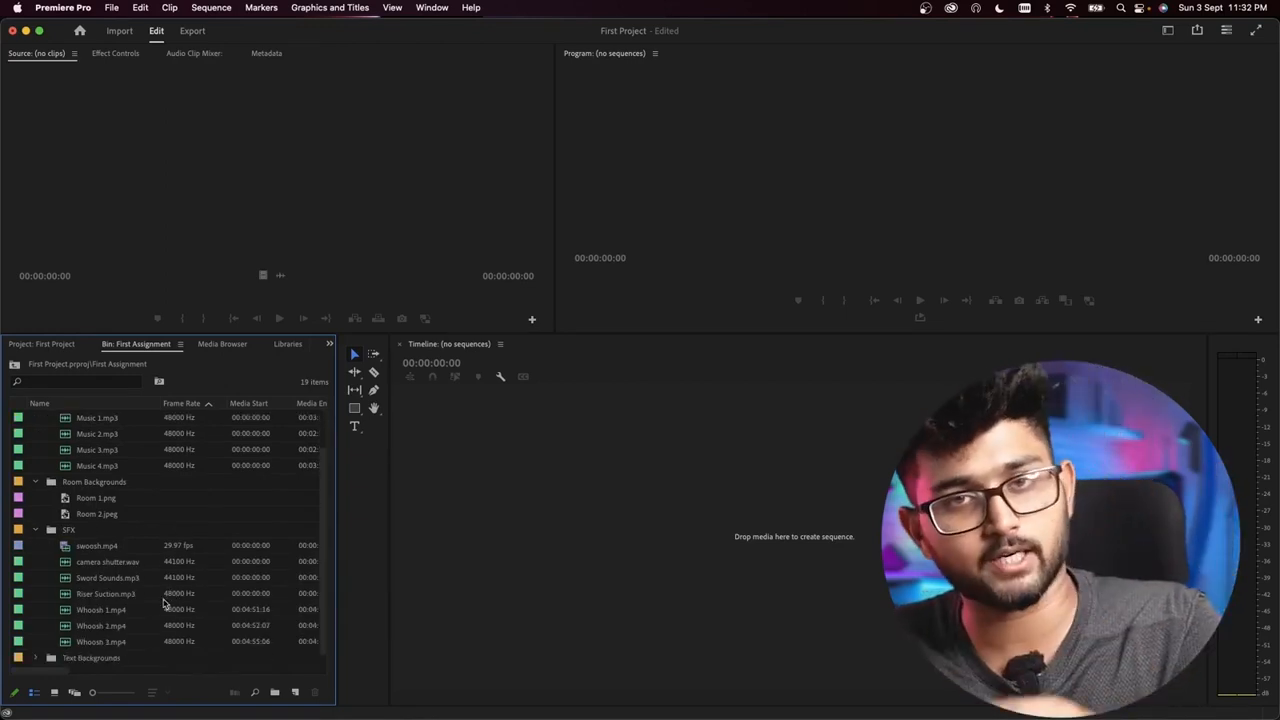
Step: Switch the bin back to Icon View, briefly trying Freeform View in between
left_click(54, 692)
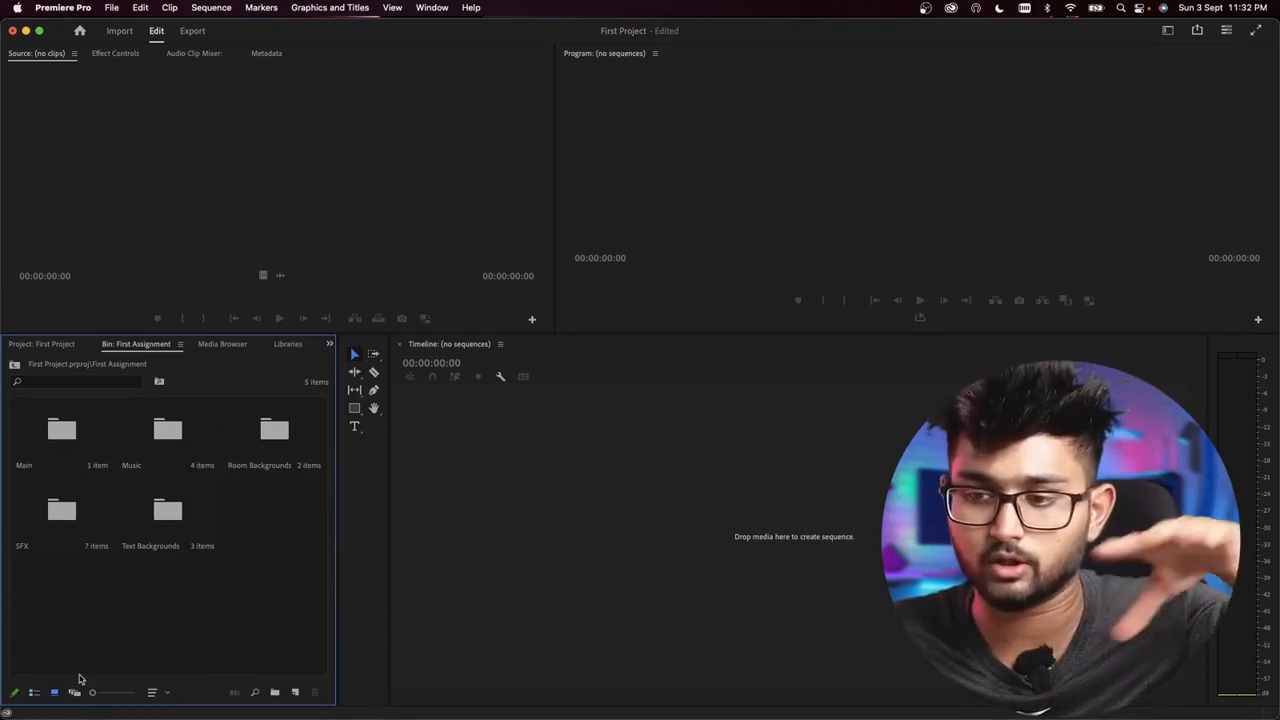
left_click(74, 693)
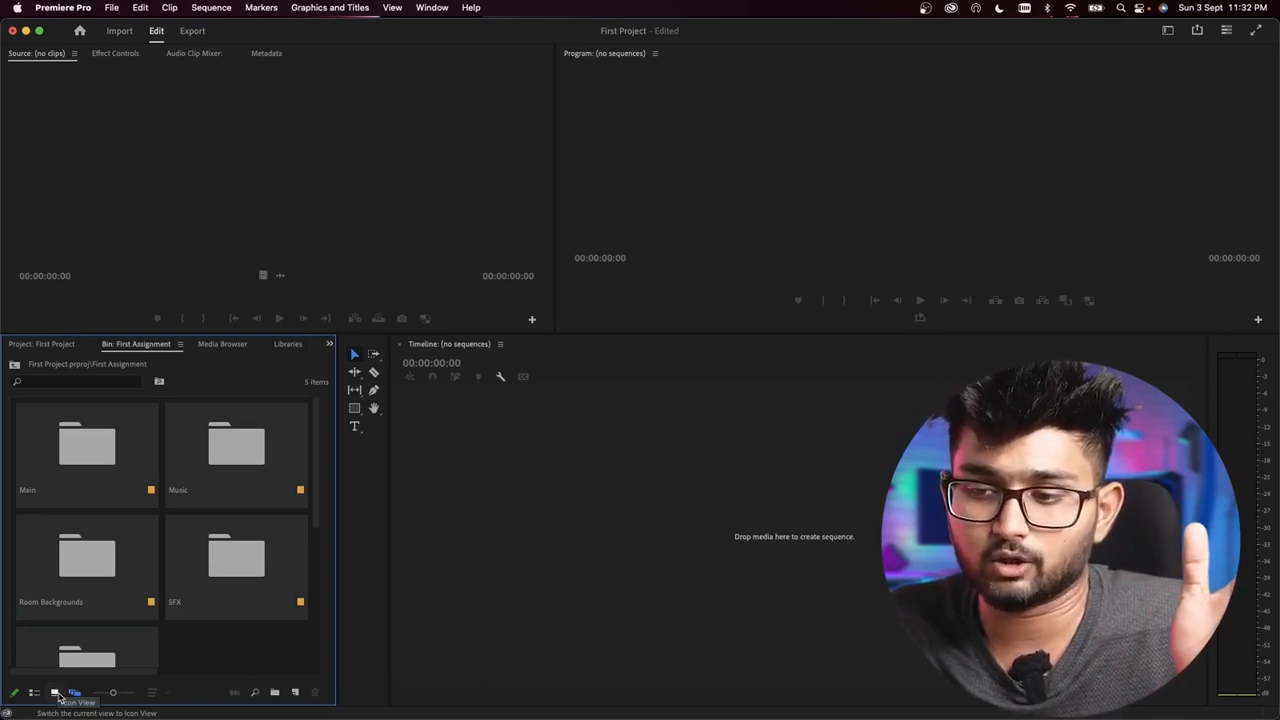
left_click(57, 694)
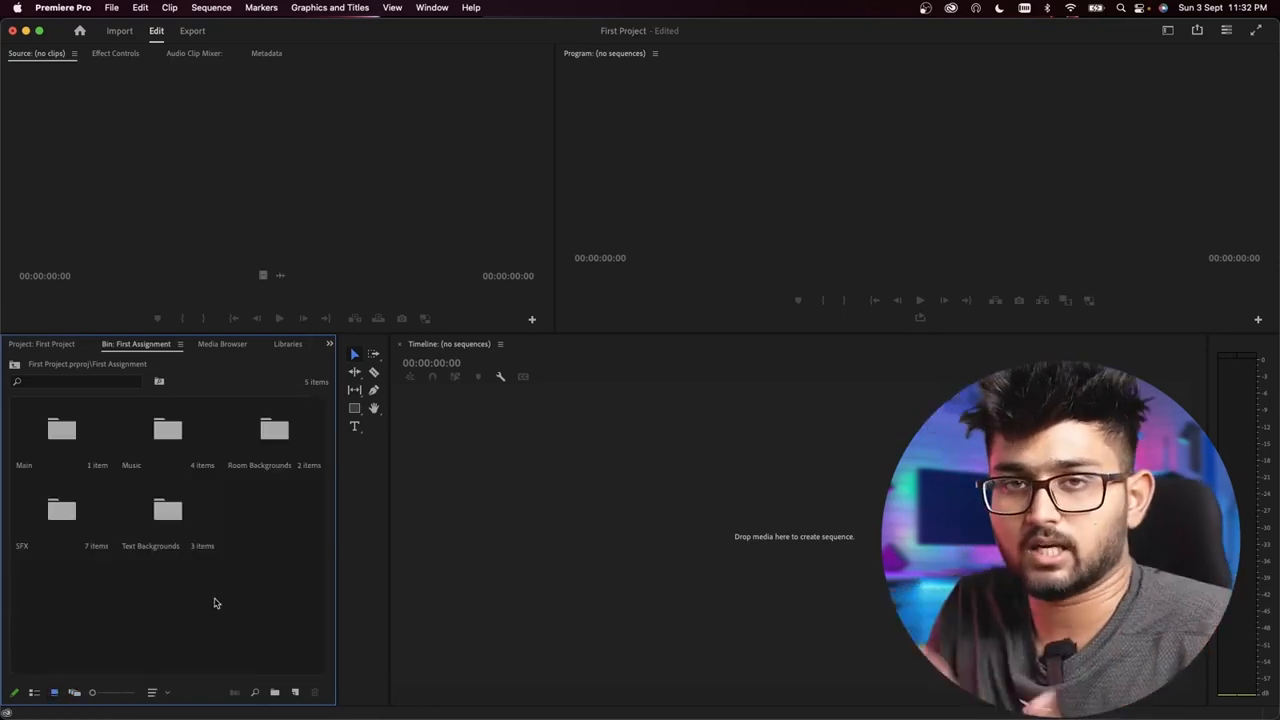
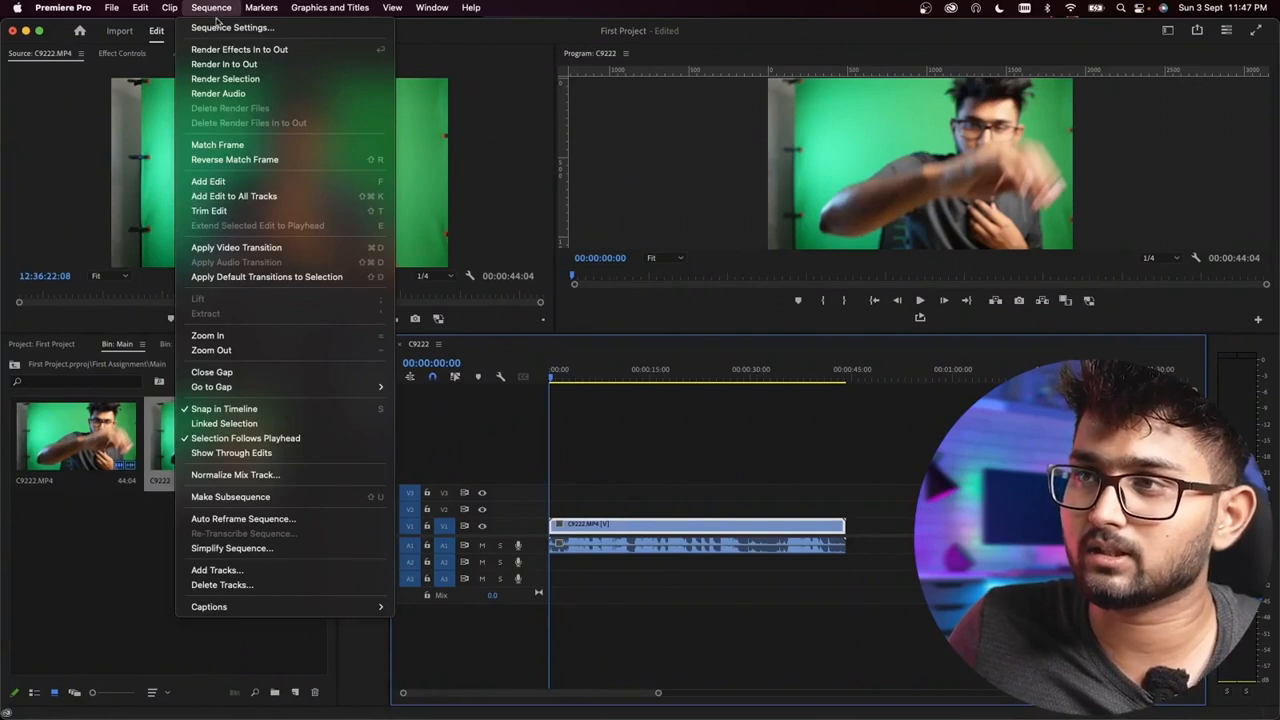
Step: Set the sequence's vertical frame size to 960 and accept deleting all its preview files
left_click(227, 29)
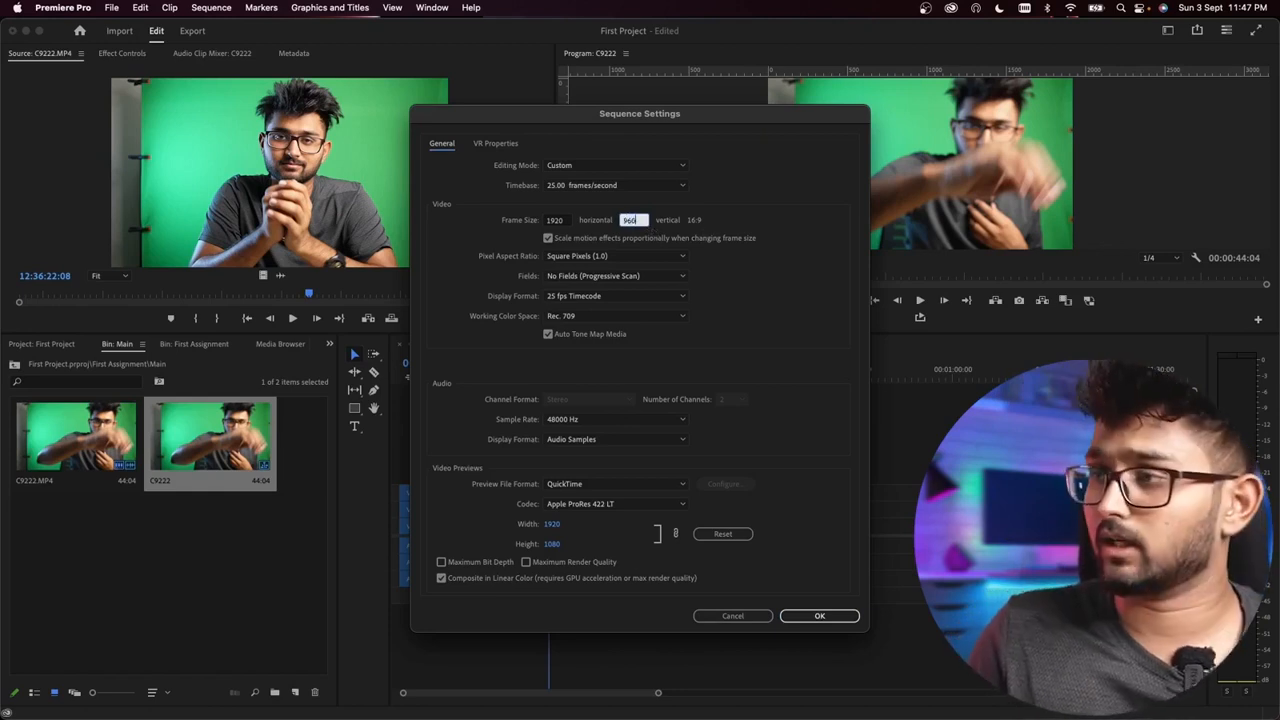
key("Return")
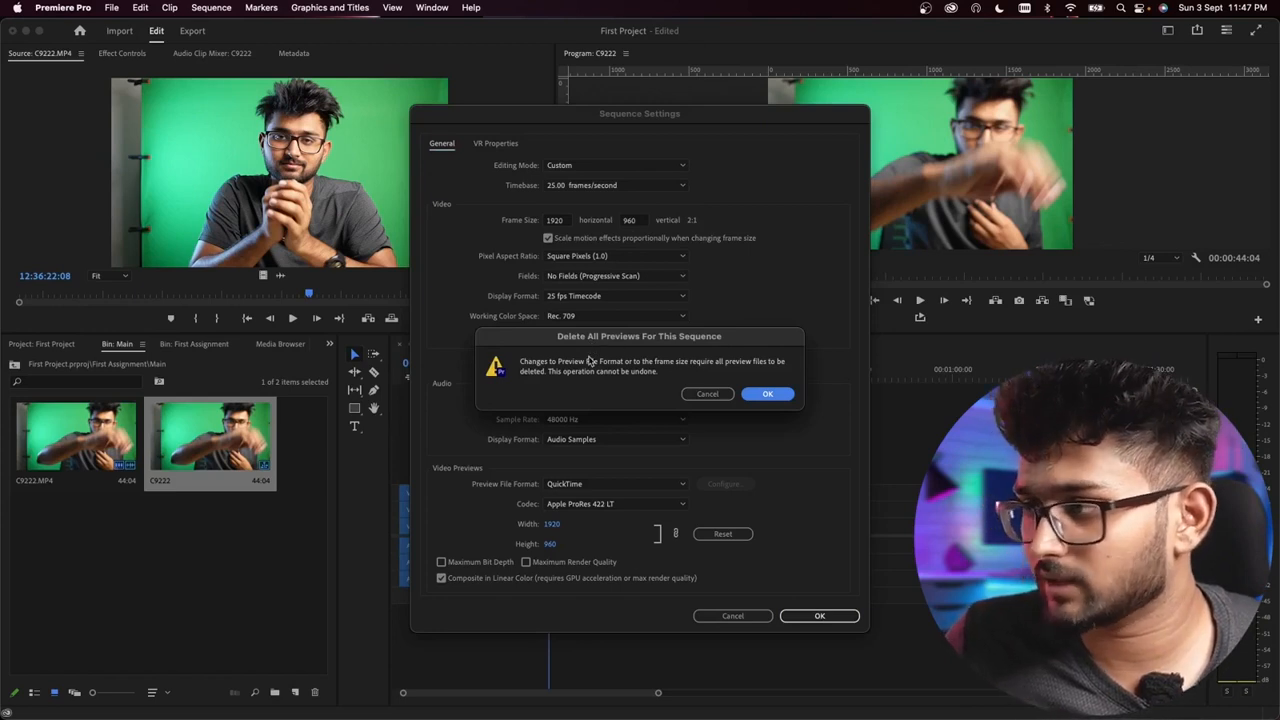
left_click(765, 395)
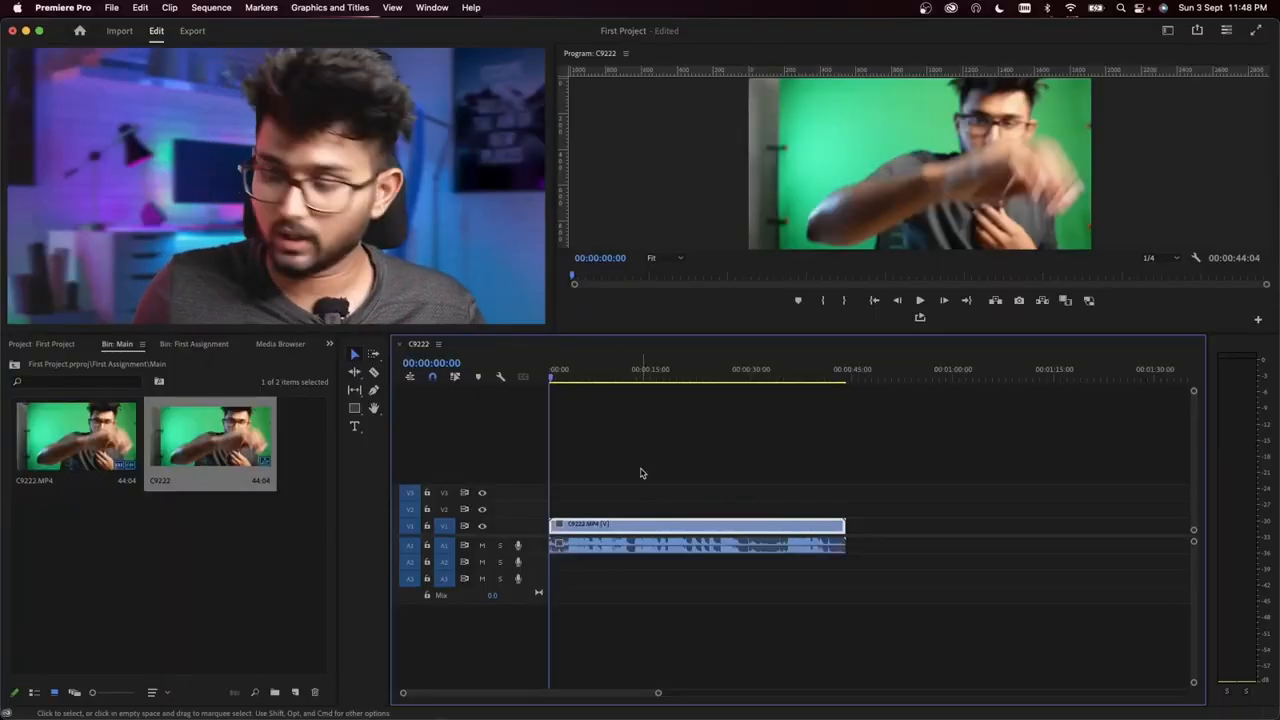
Step: Play the C9222 sequence from its start to preview the resized frame, stopping at 00:00:08:00
scroll(642, 473, "up", 5)
scroll(640, 485, "left", 3)
key("space")
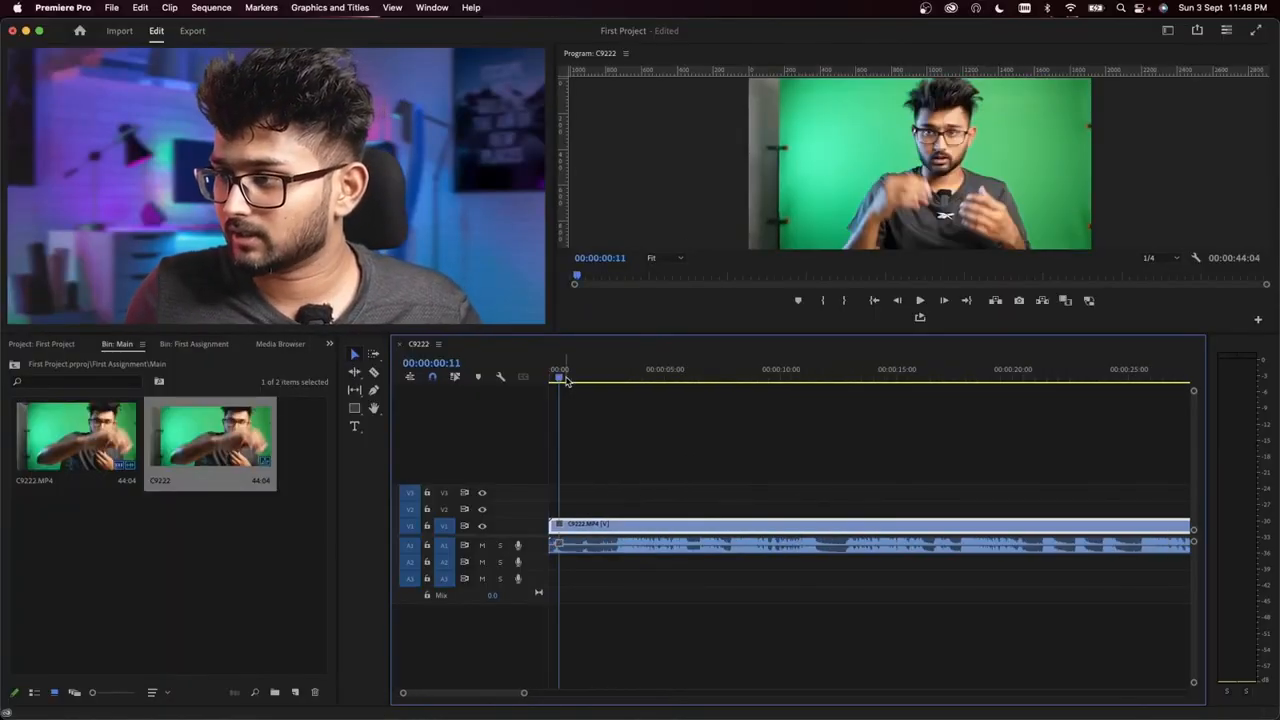
left_click_drag(571, 378, 551, 378)
key("space")
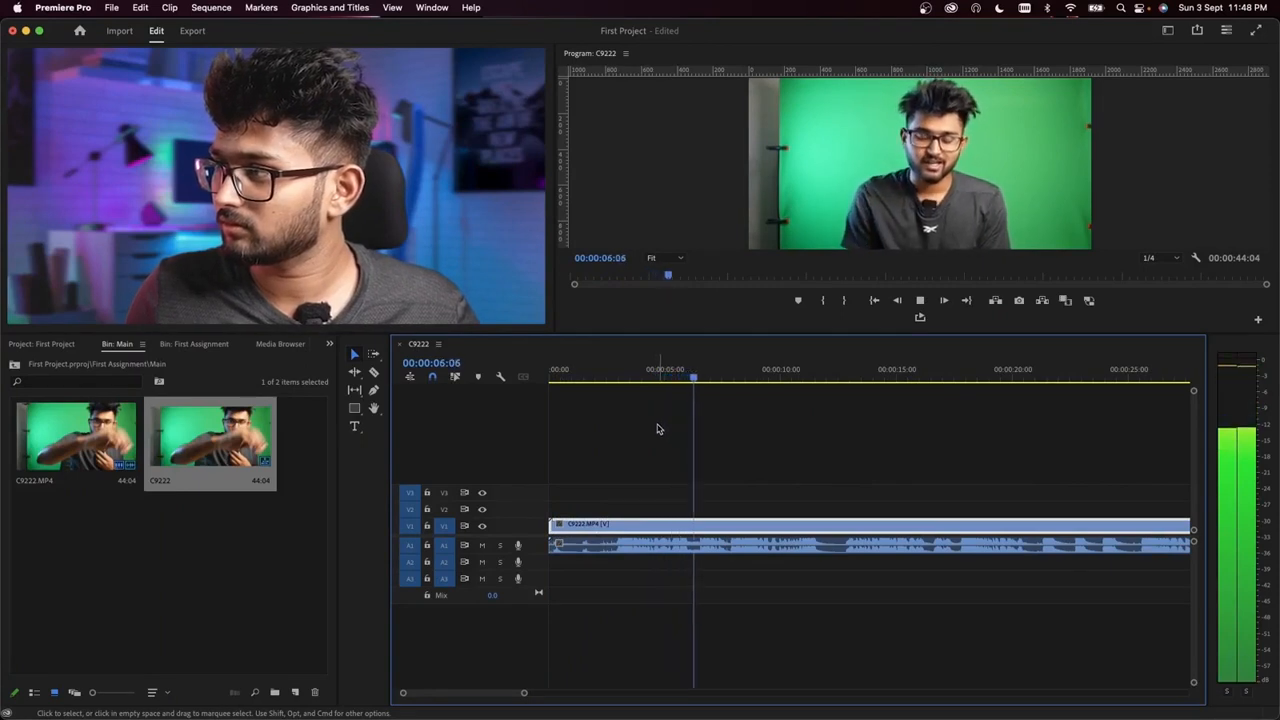
key("space")
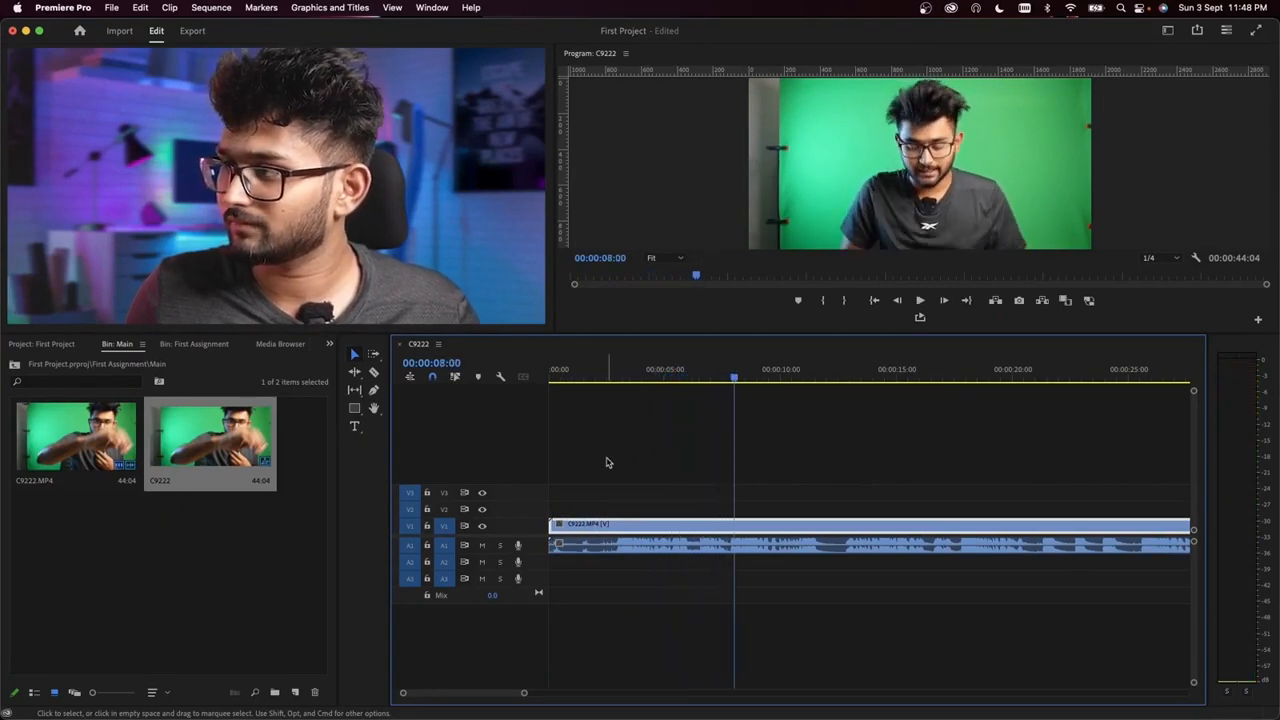
Step: Review the C9222 sequence with a short playback and by scrubbing the playhead on to 00:00:39:08
key("minus")
key("equal")
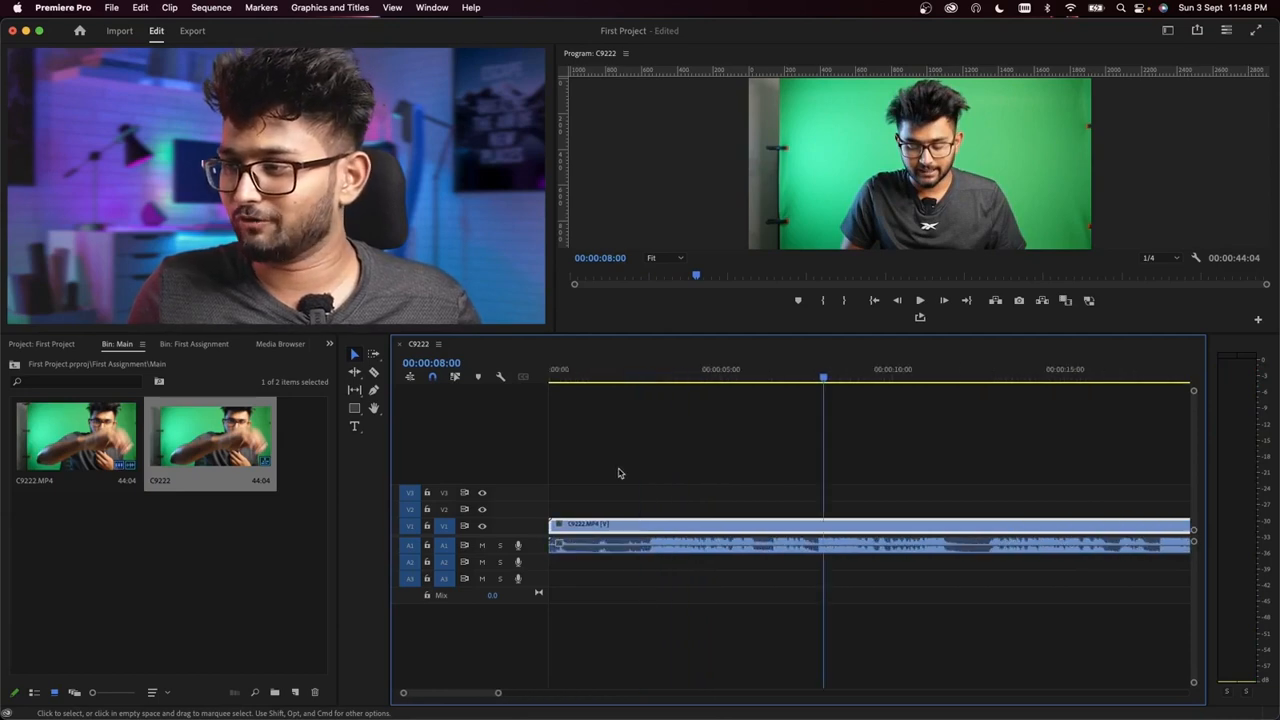
key("equal")
key("minus")
key("minus")
key("minus")
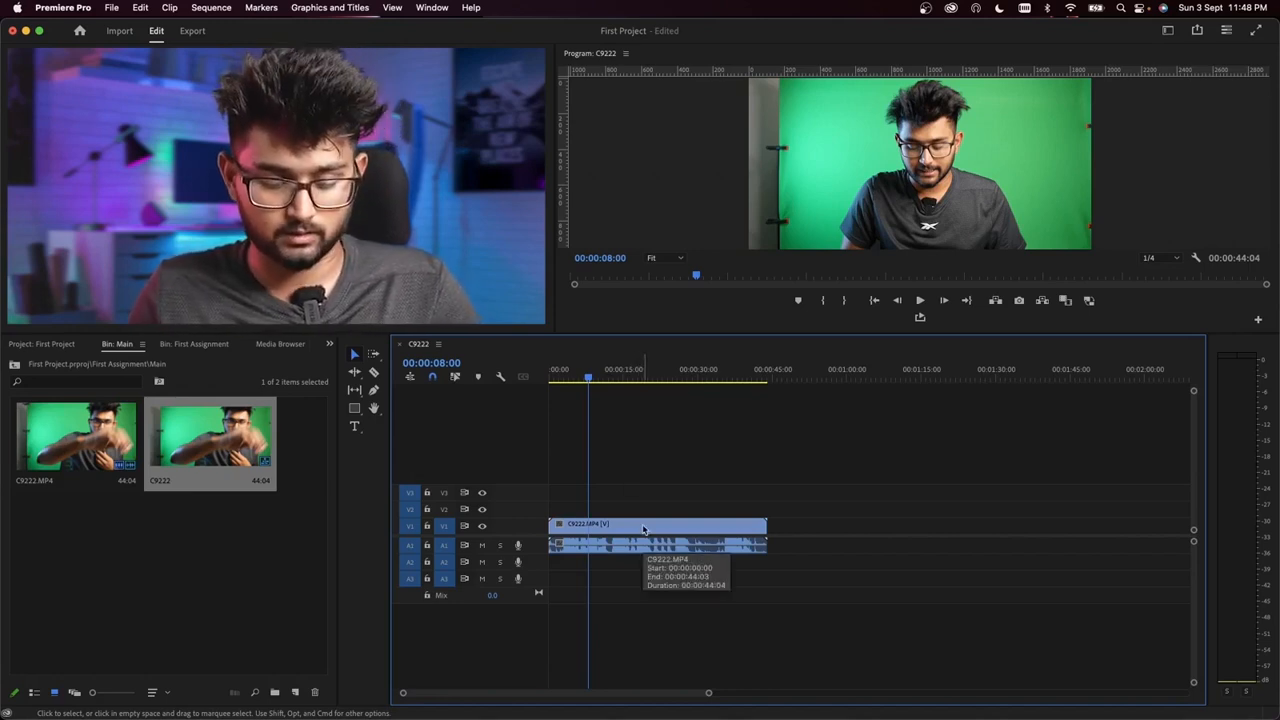
key("space")
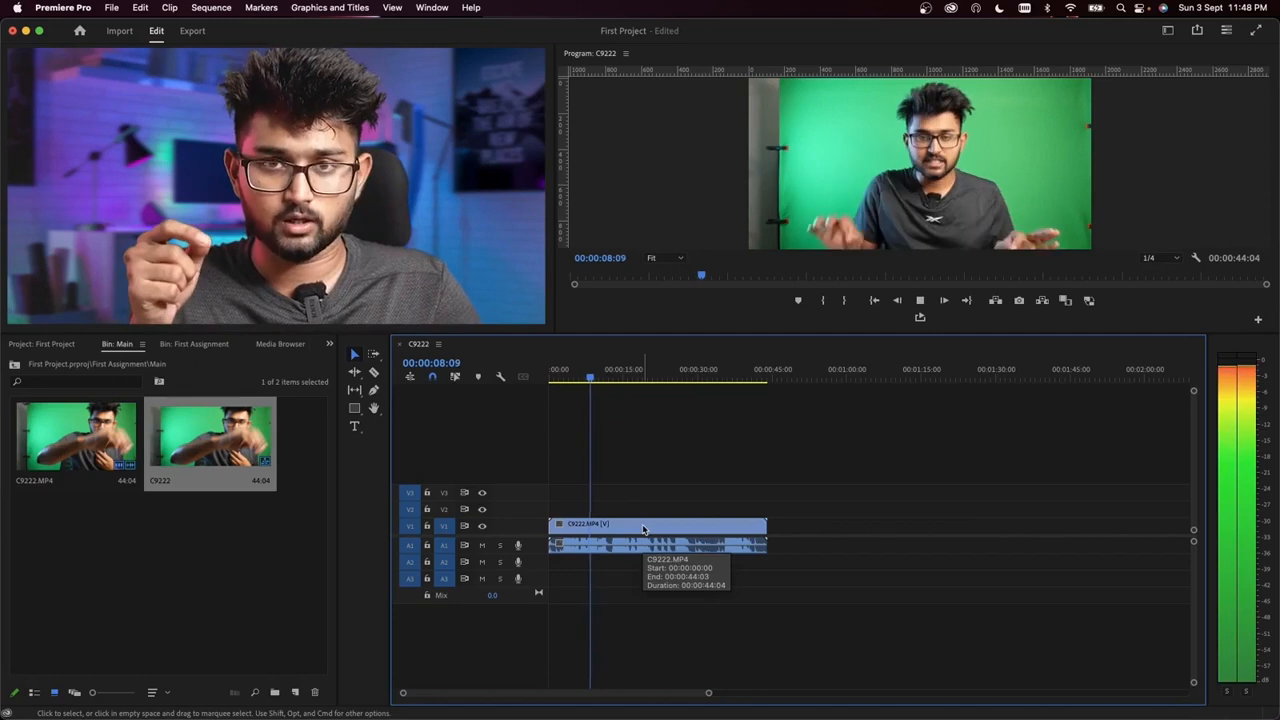
key("space")
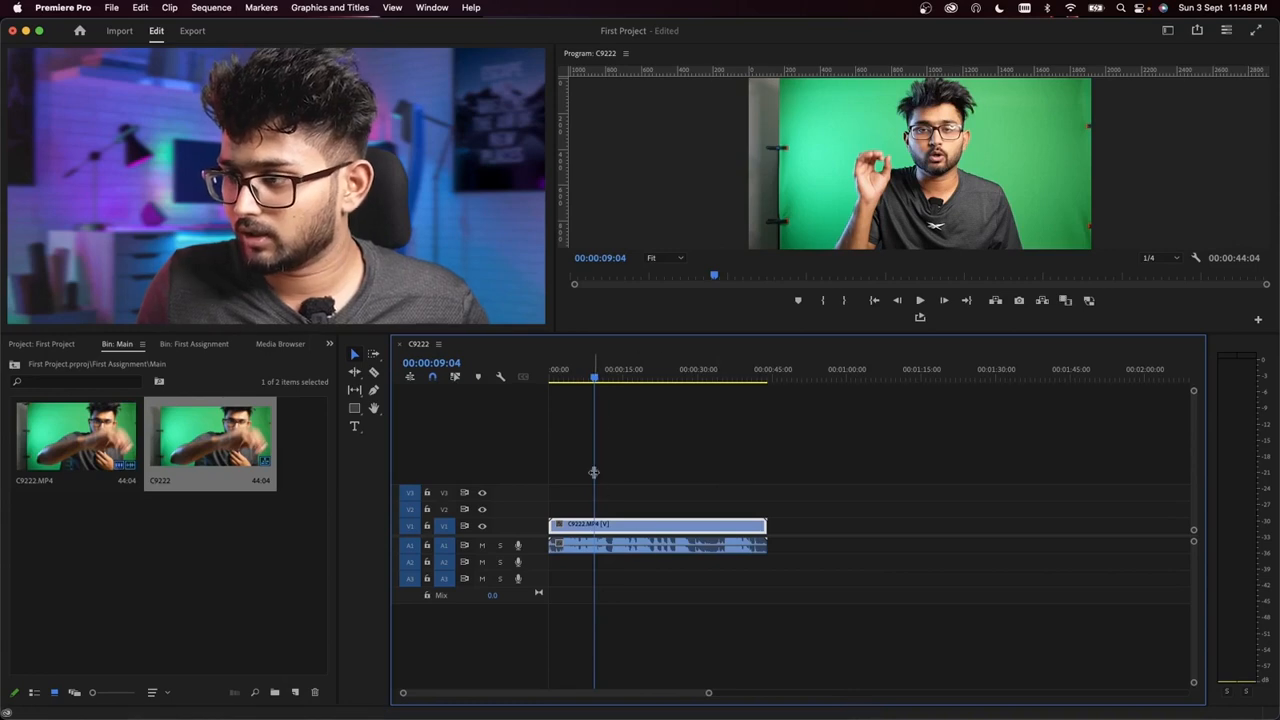
left_click_drag(594, 377, 636, 384)
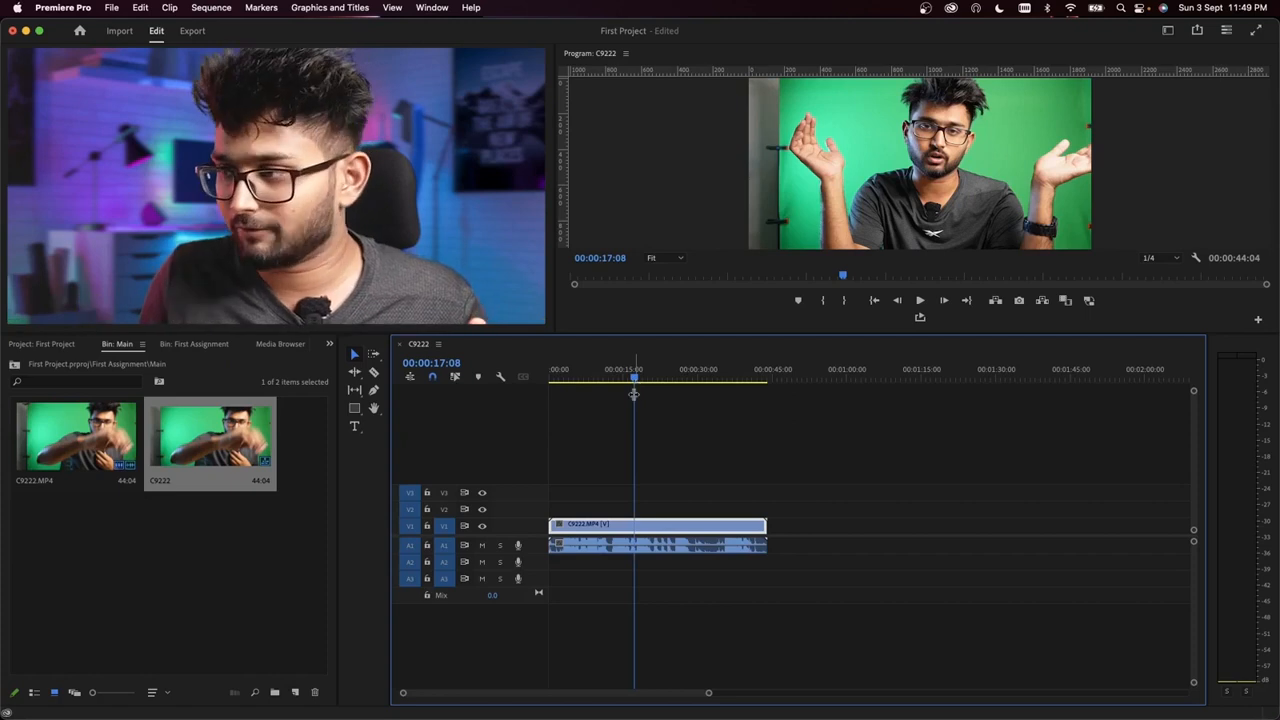
left_click_drag(640, 376, 737, 411)
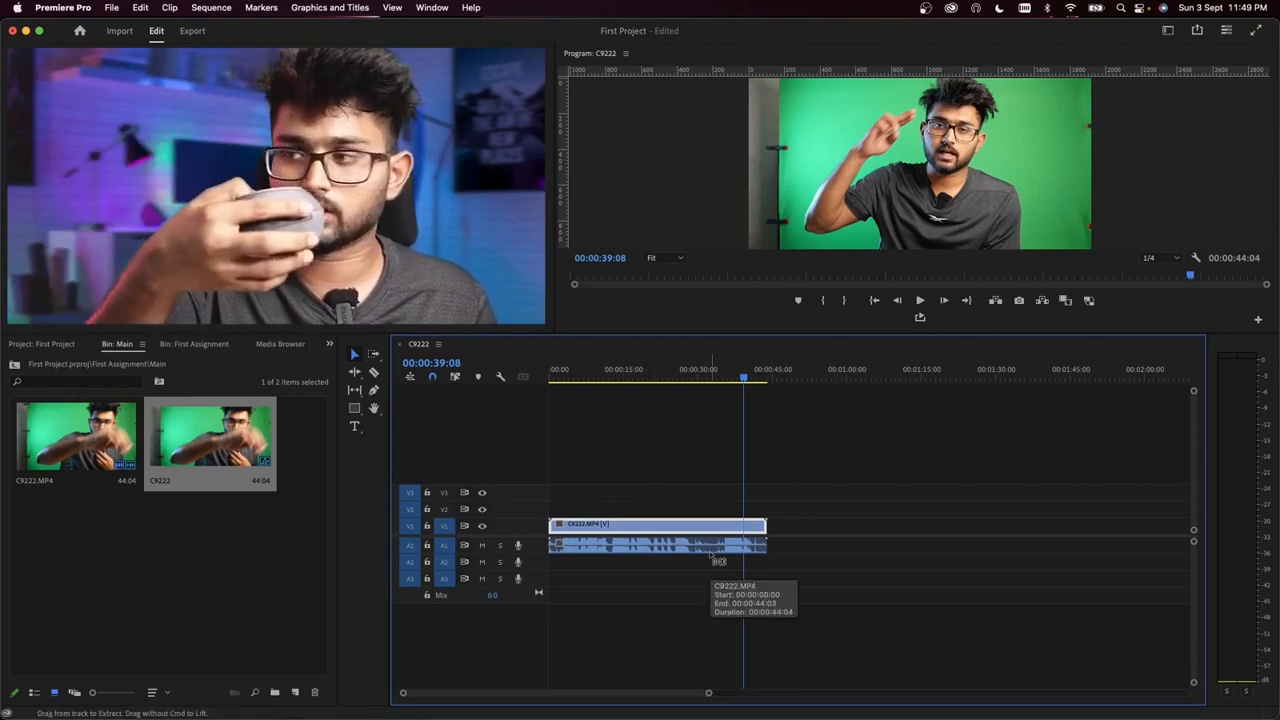
Step: Delete the C9222.MP4 clip from the timeline and undo the deletion
key("Delete")
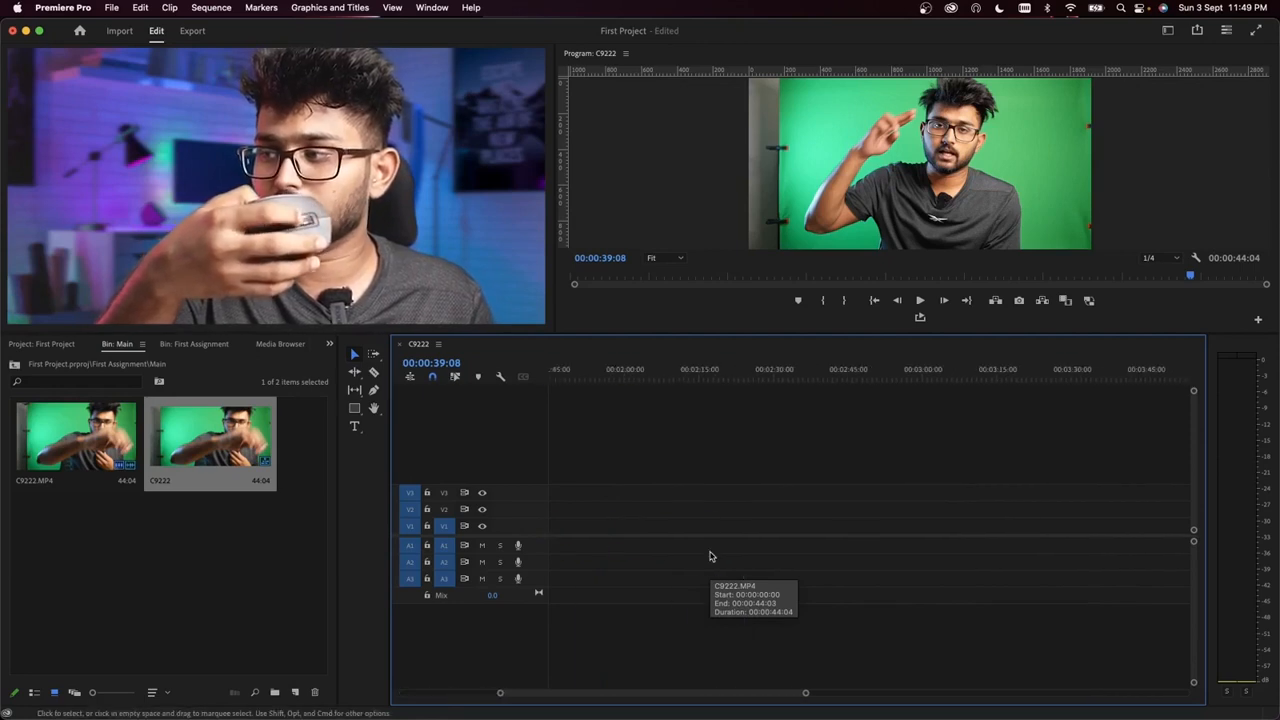
key("super+z")
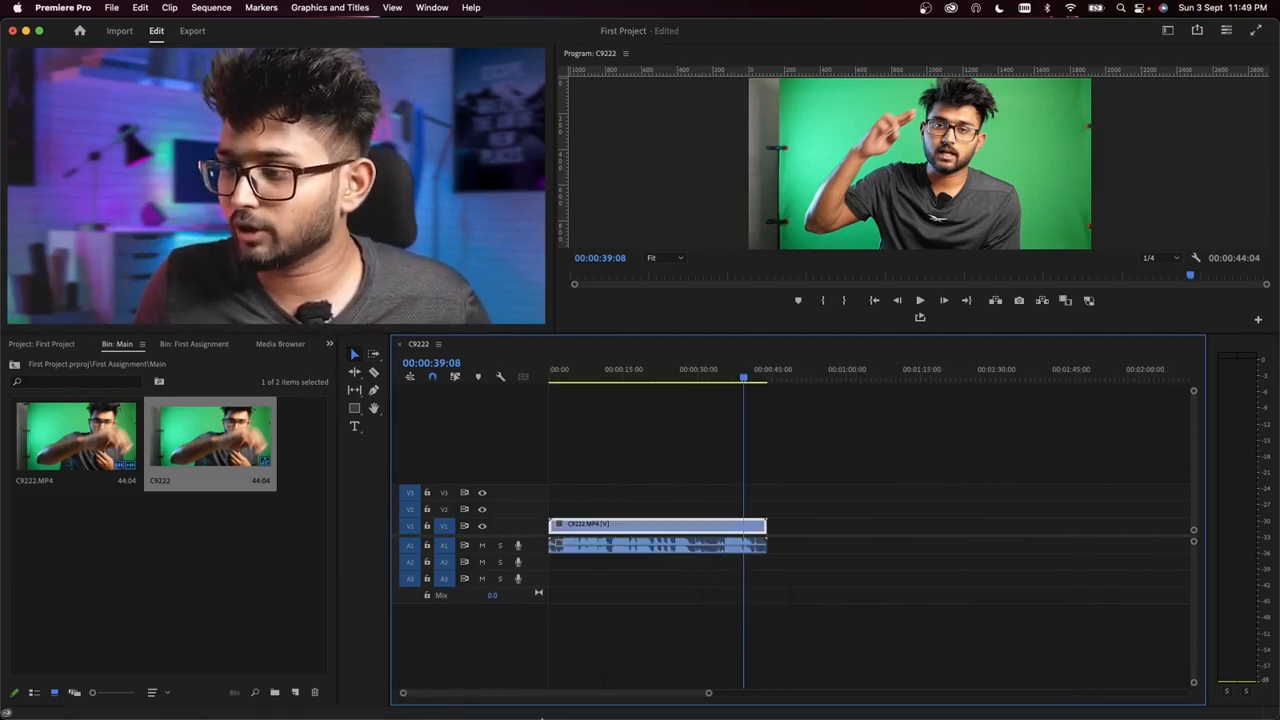
Step: Examine the C9222.MP4 clip at several timeline zoom levels, from the whole clip down to individual seconds
scroll(520, 694, "right", 3)
left_click_drag(527, 696, 386, 671)
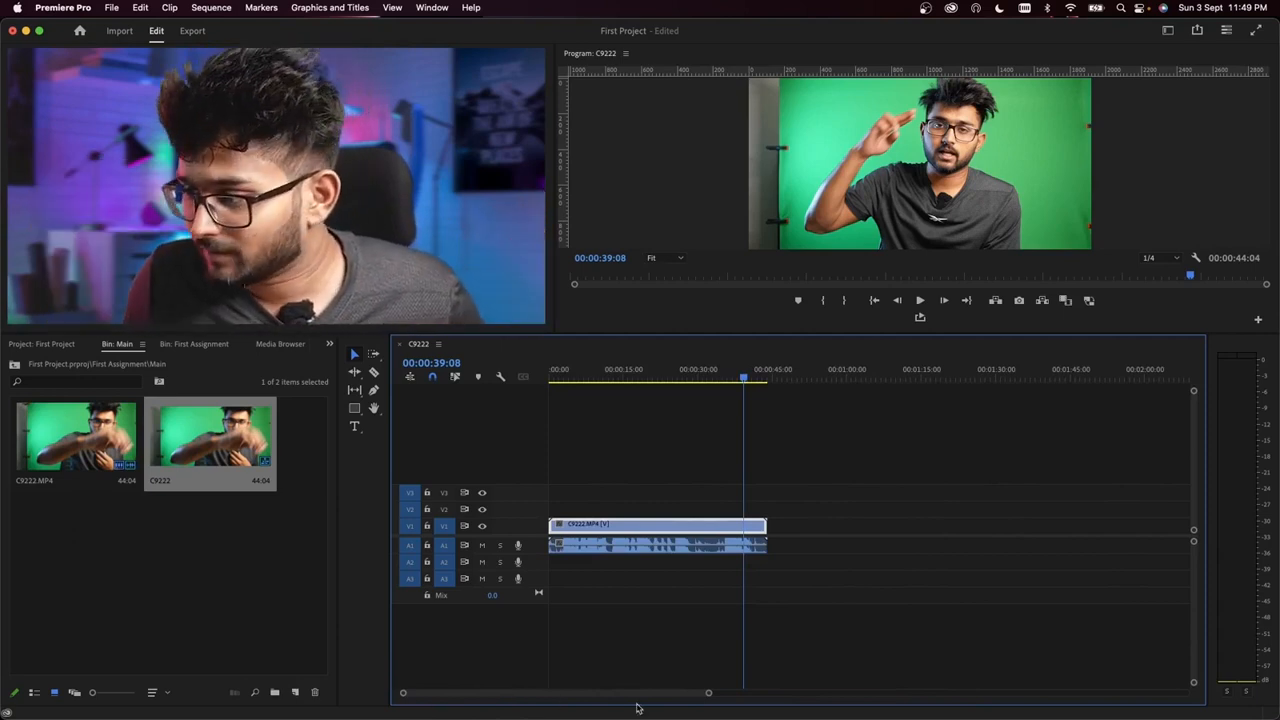
left_click_drag(708, 694, 795, 693)
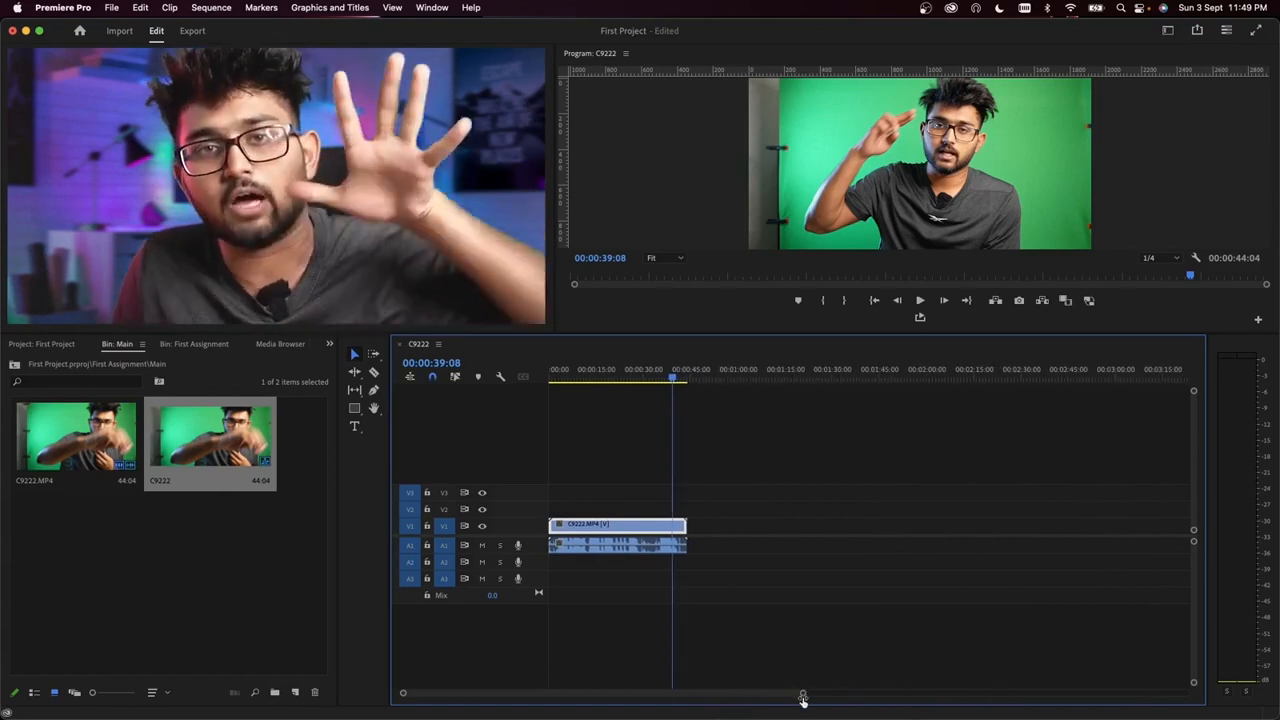
left_click_drag(801, 695, 703, 694)
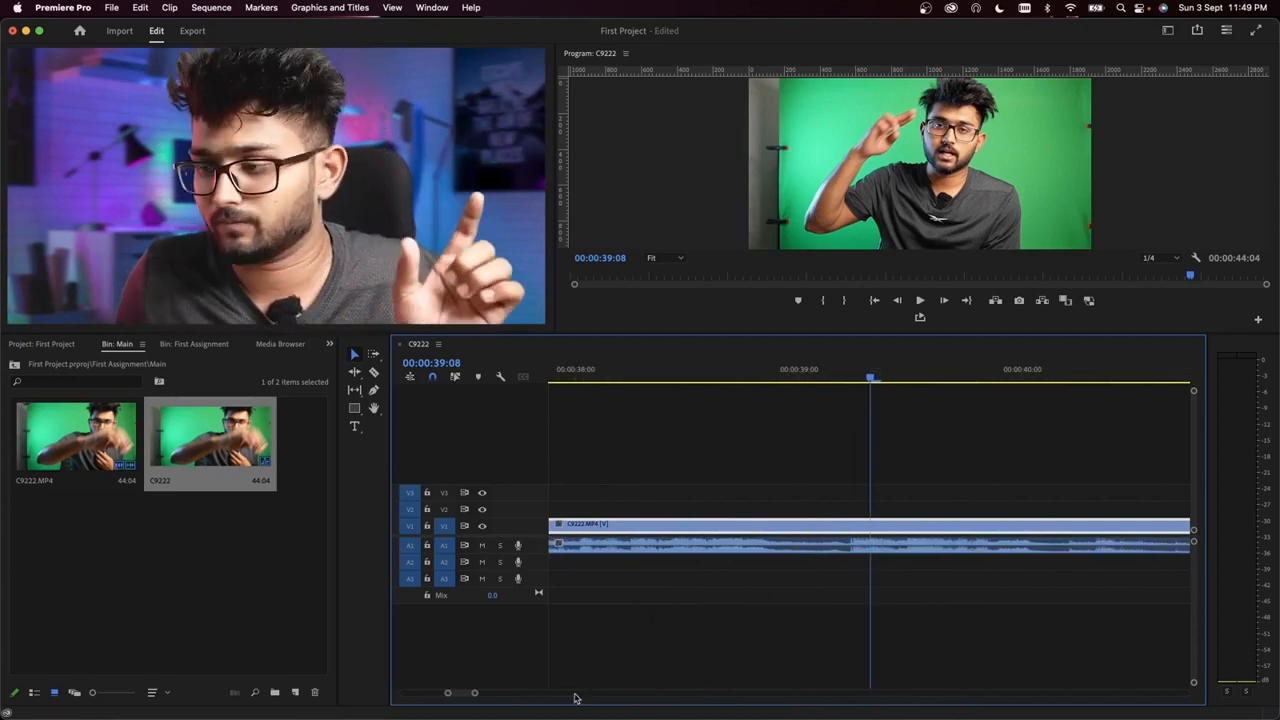
mouse_move(479, 692)
left_mouse_down()
mouse_move(686, 694)
mouse_move(491, 693)
left_mouse_up()
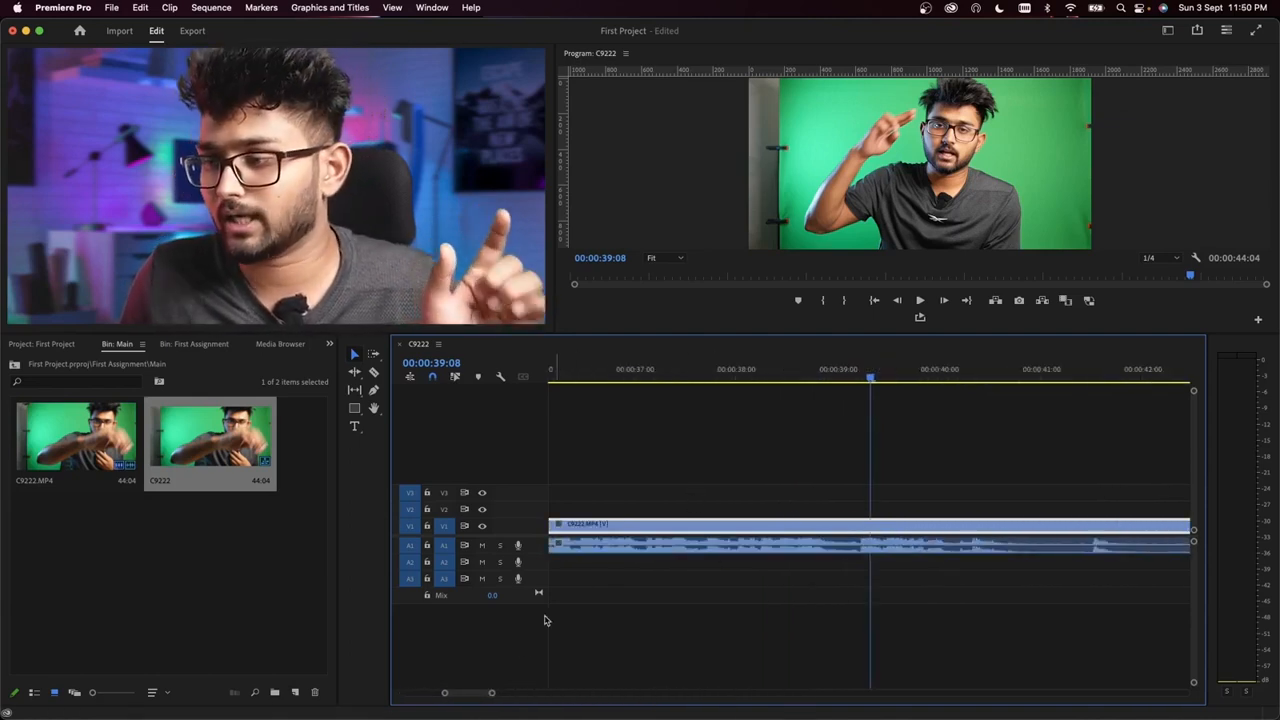
left_click_drag(476, 698, 409, 694)
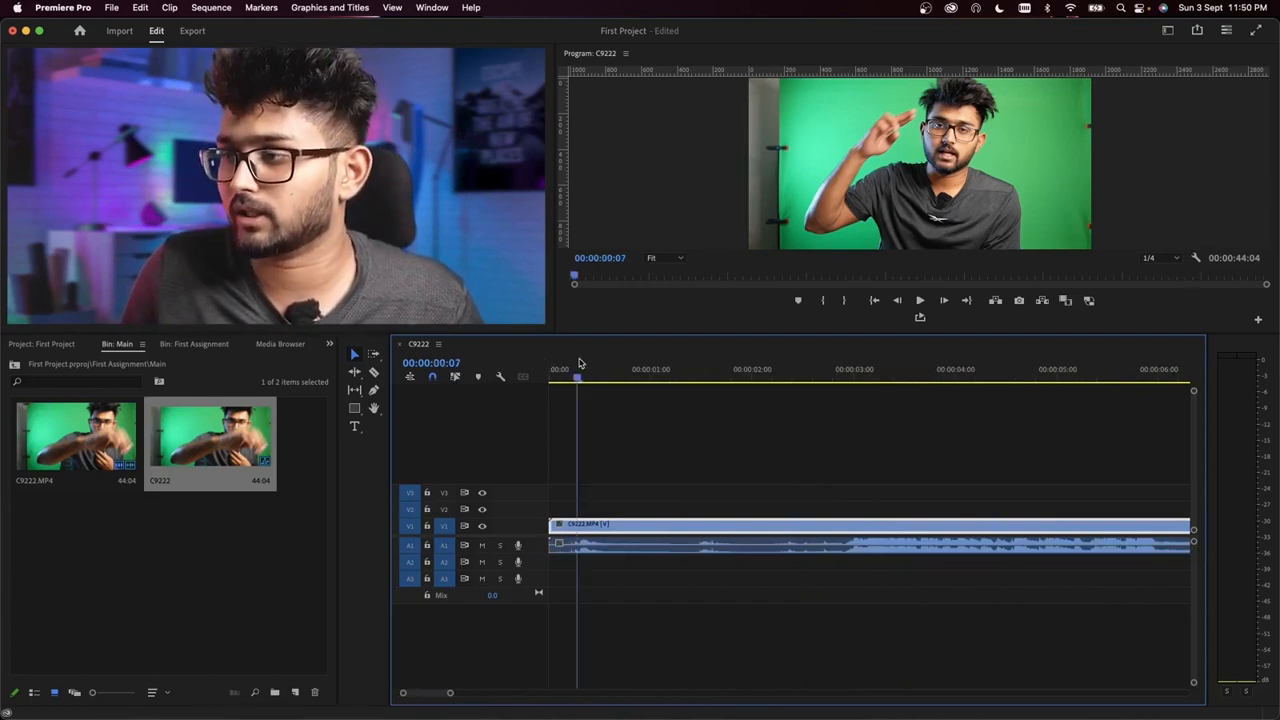
Step: Return the playhead to 00:00:00:00 and examine the clip's beginning at different timeline scales
left_click_drag(566, 370, 497, 384)
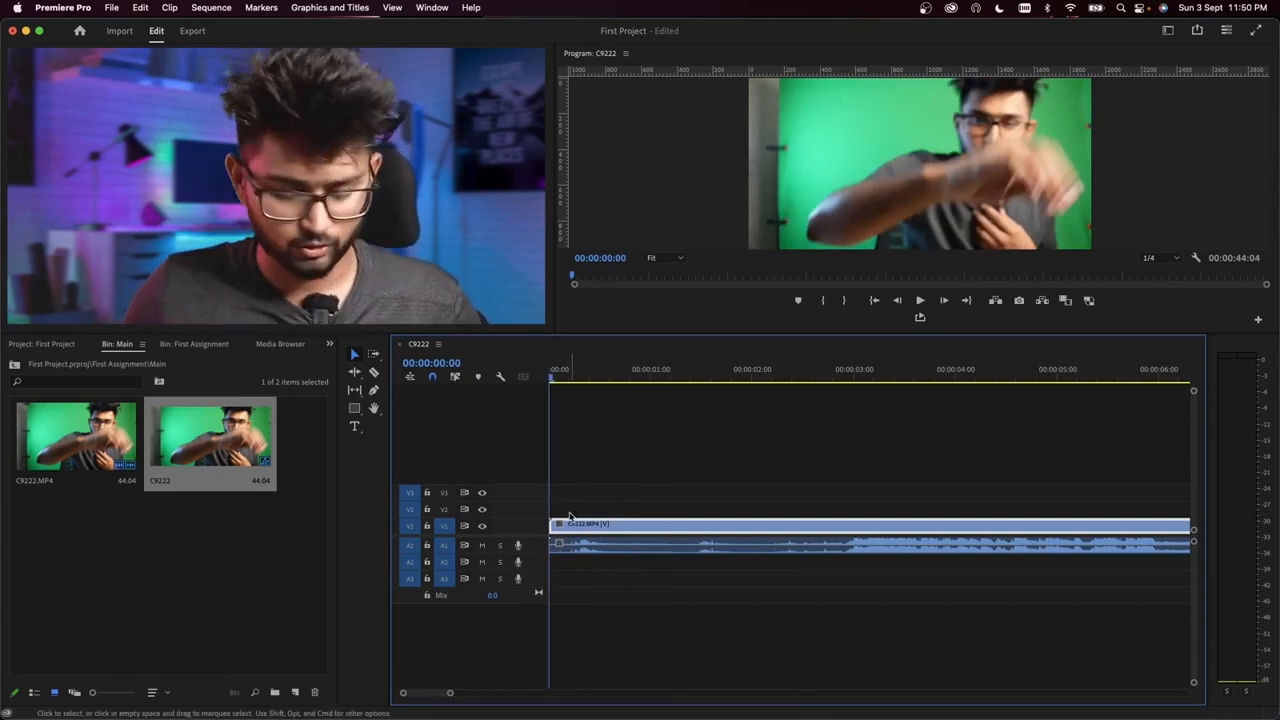
left_click_drag(449, 698, 630, 692)
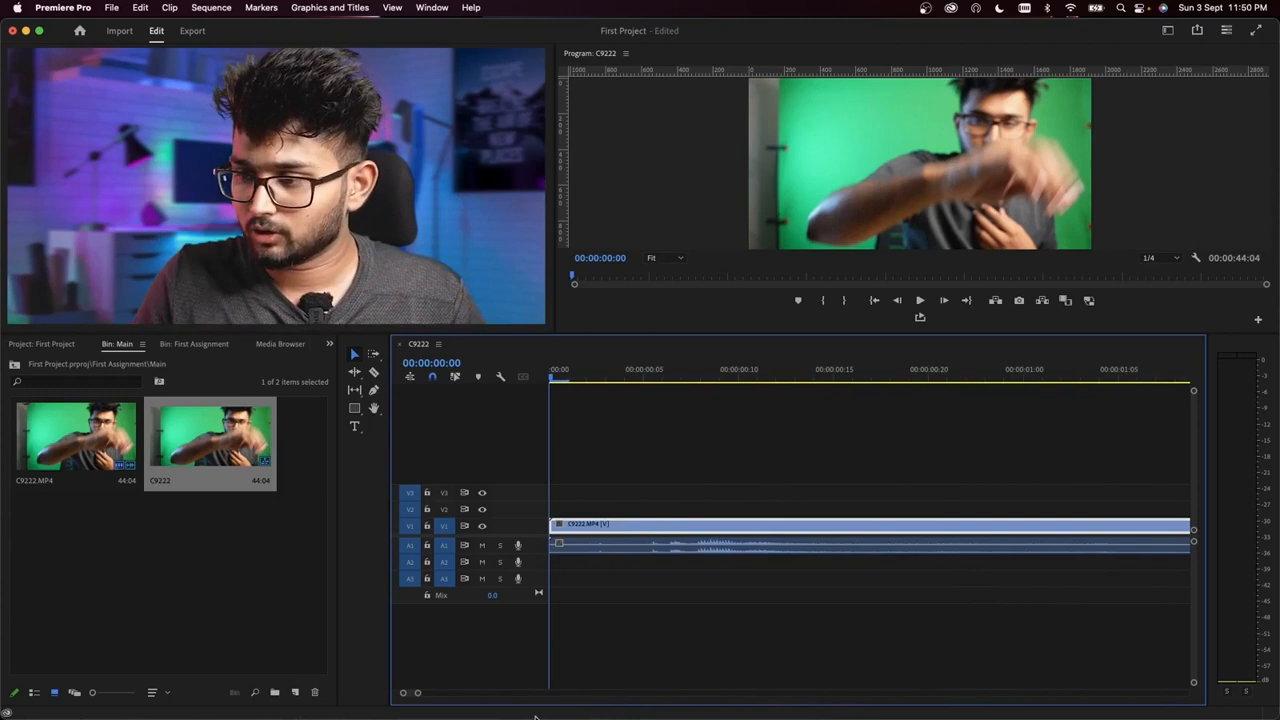
left_click_drag(420, 695, 584, 706)
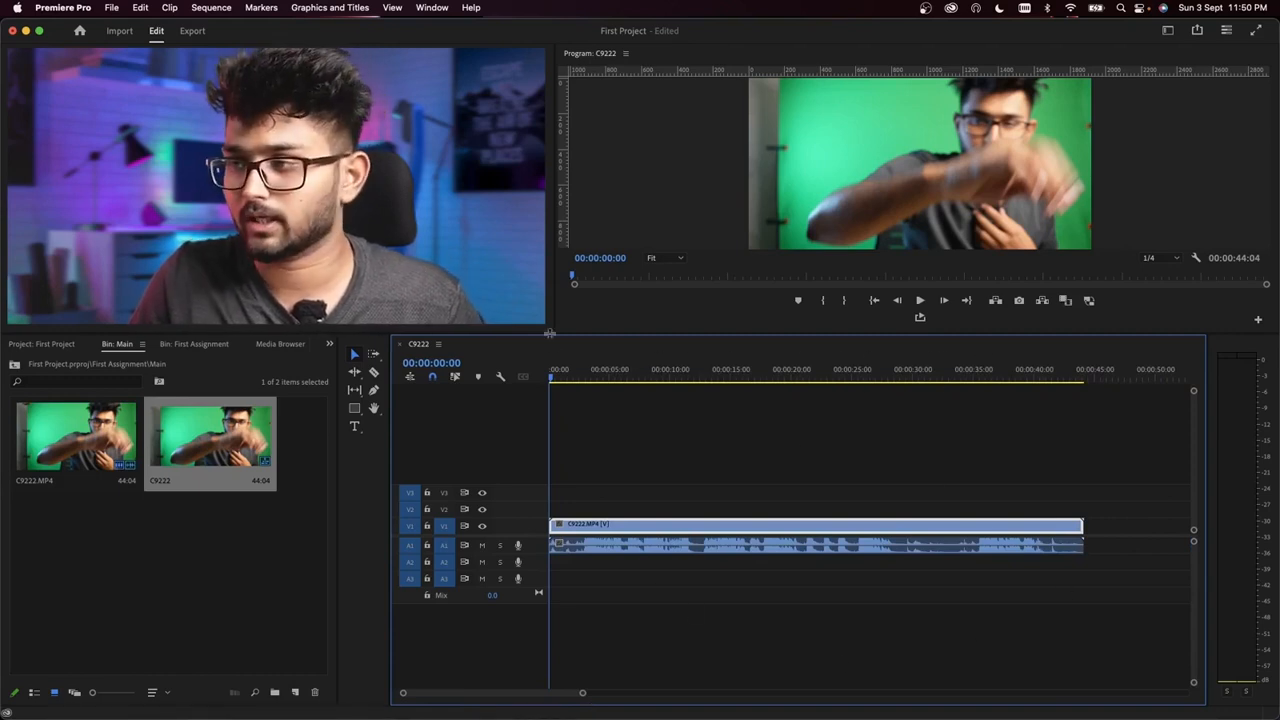
left_click_drag(551, 378, 485, 387)
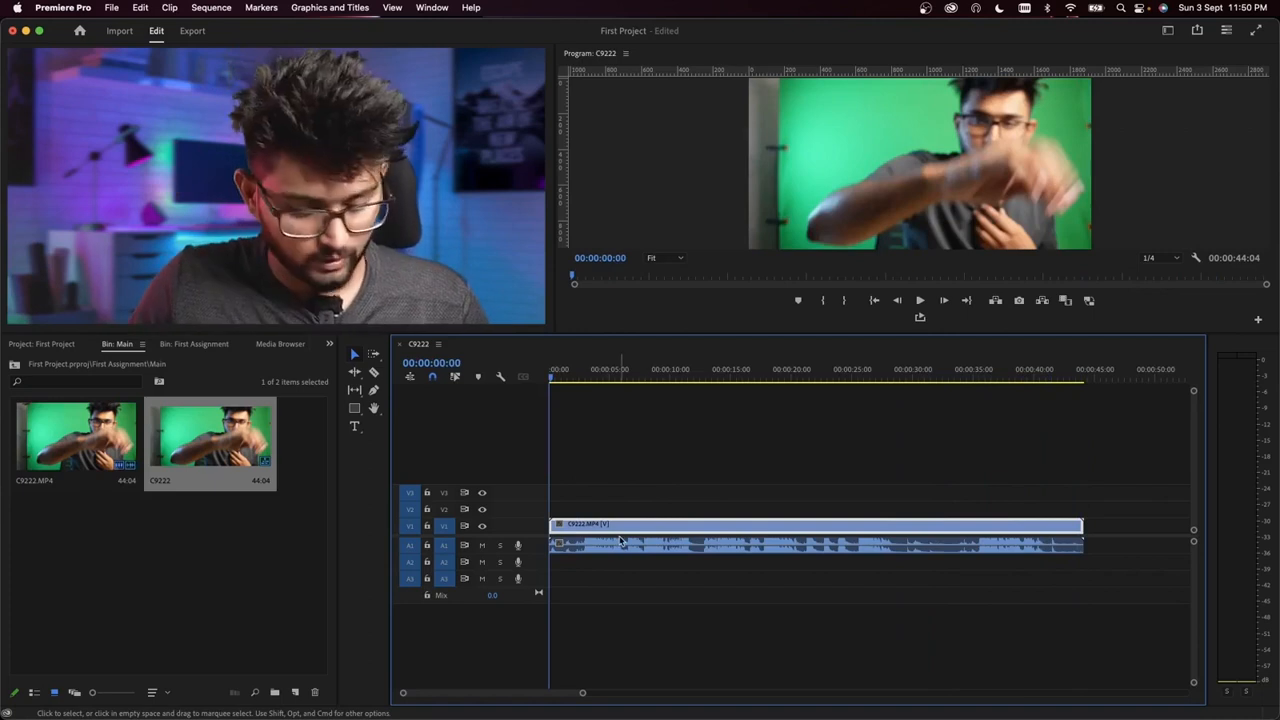
key("=")
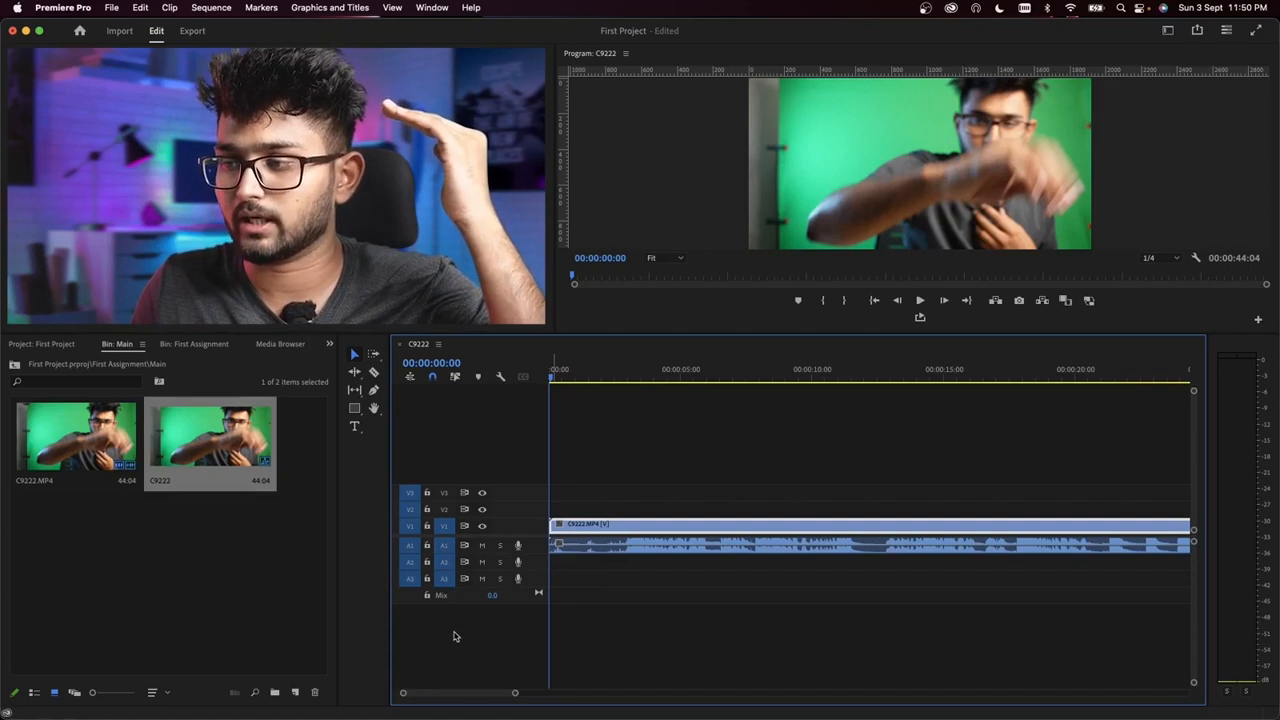
Step: Add one video track after Video 3 and one standard audio track after Audio 3
right_click(470, 452)
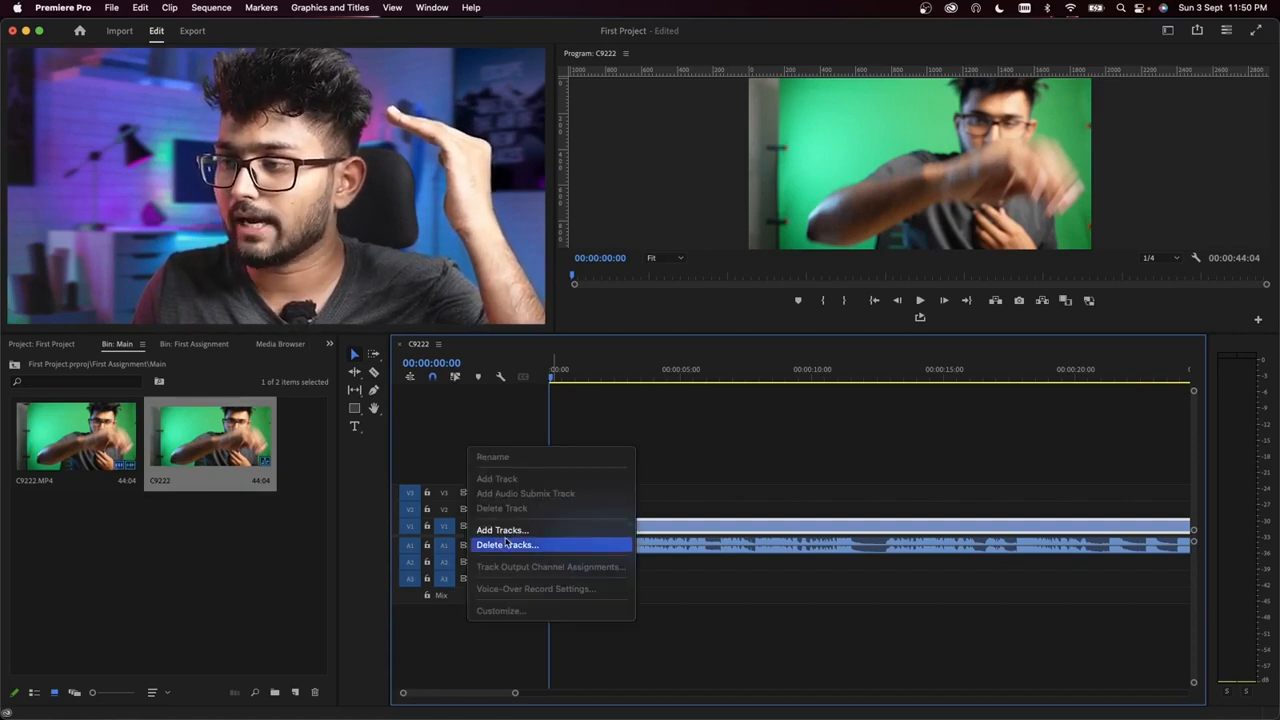
left_click(510, 531)
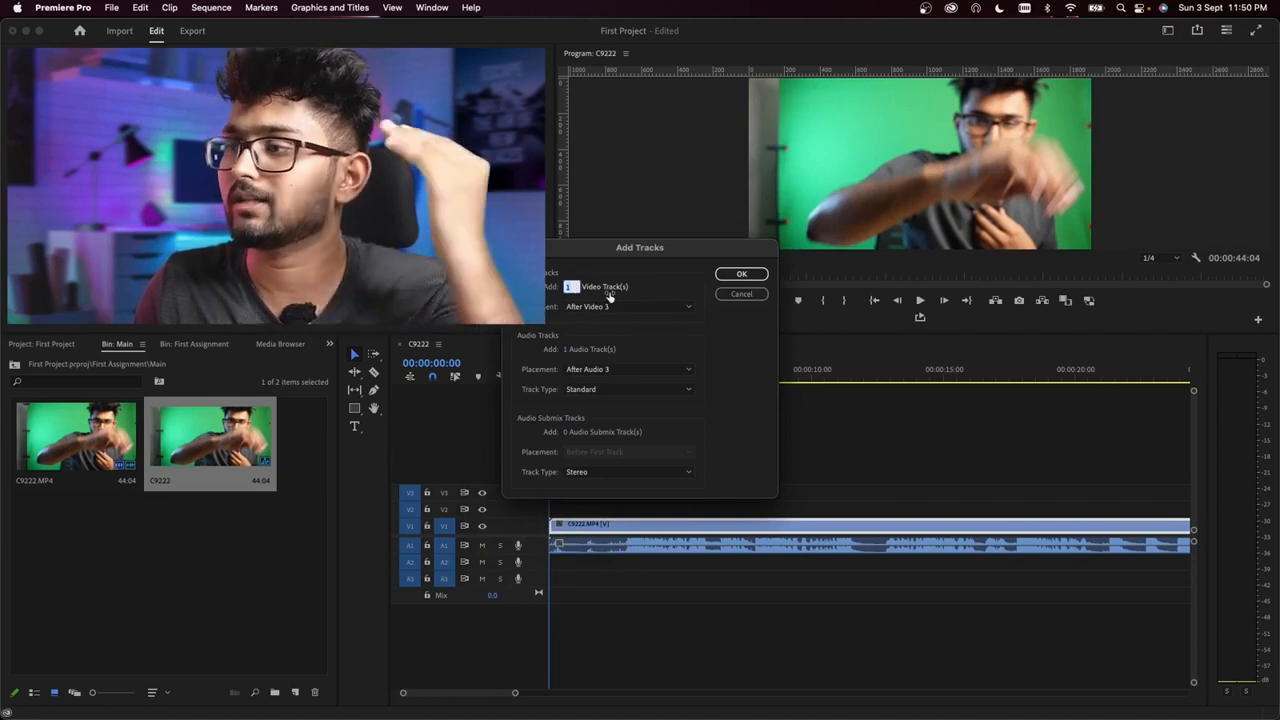
left_click(742, 276)
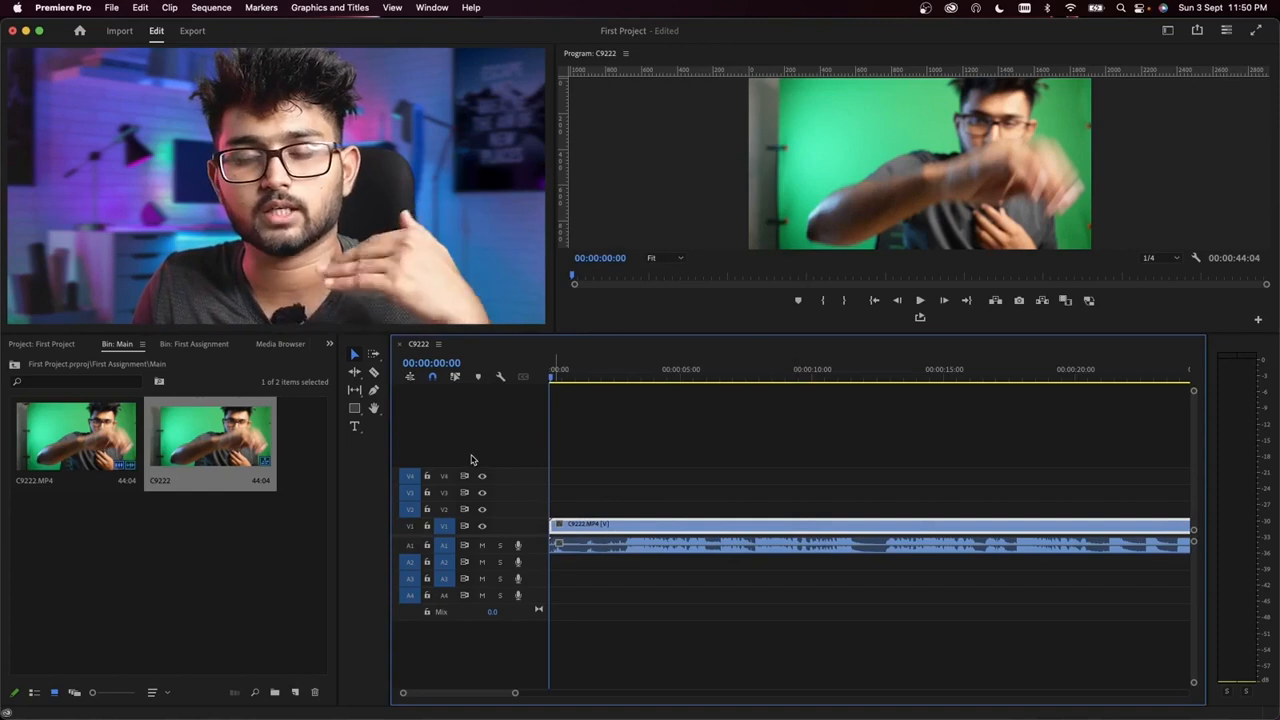
Step: Add one video track after Video 4 and one standard audio track after Audio 4
right_click(450, 432)
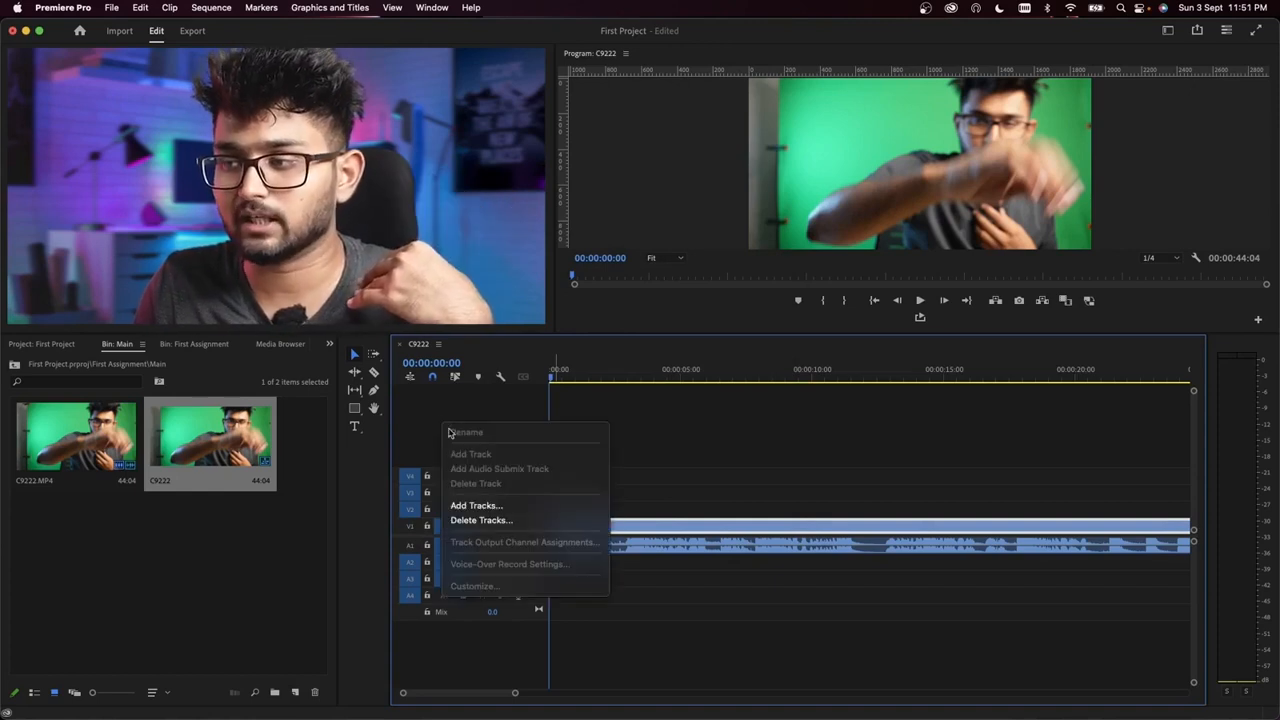
left_click(488, 505)
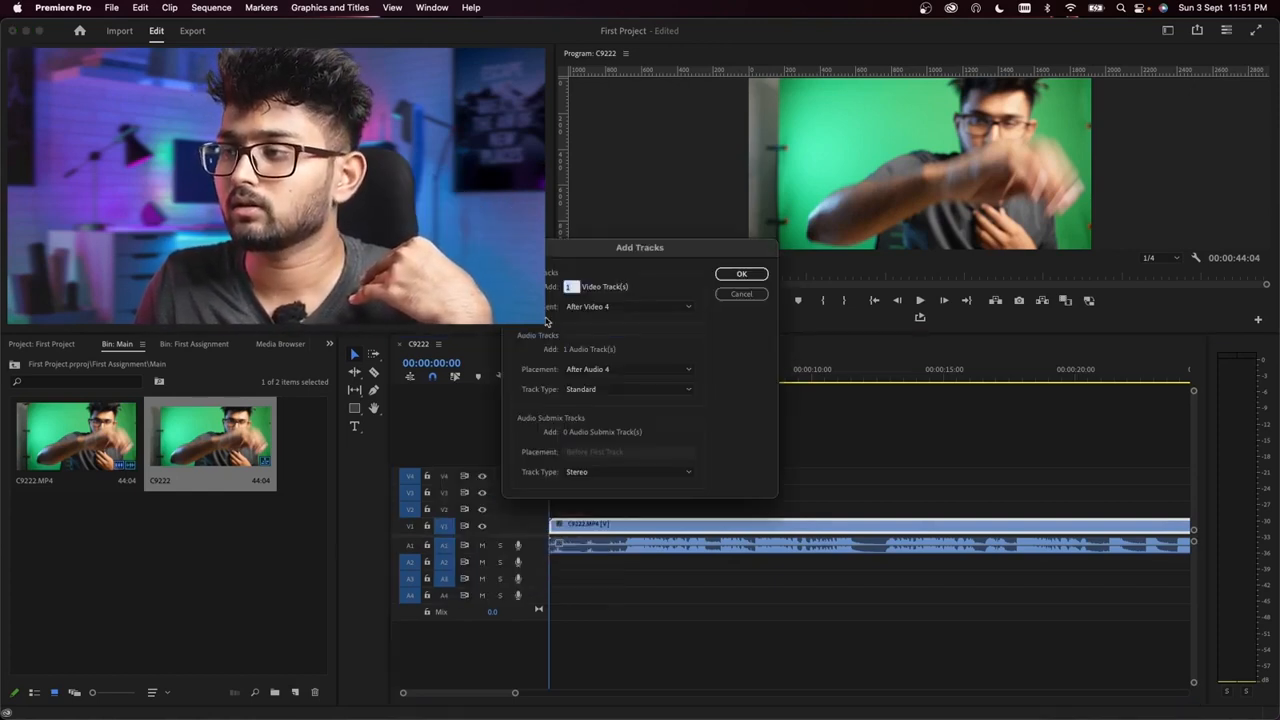
left_click(740, 274)
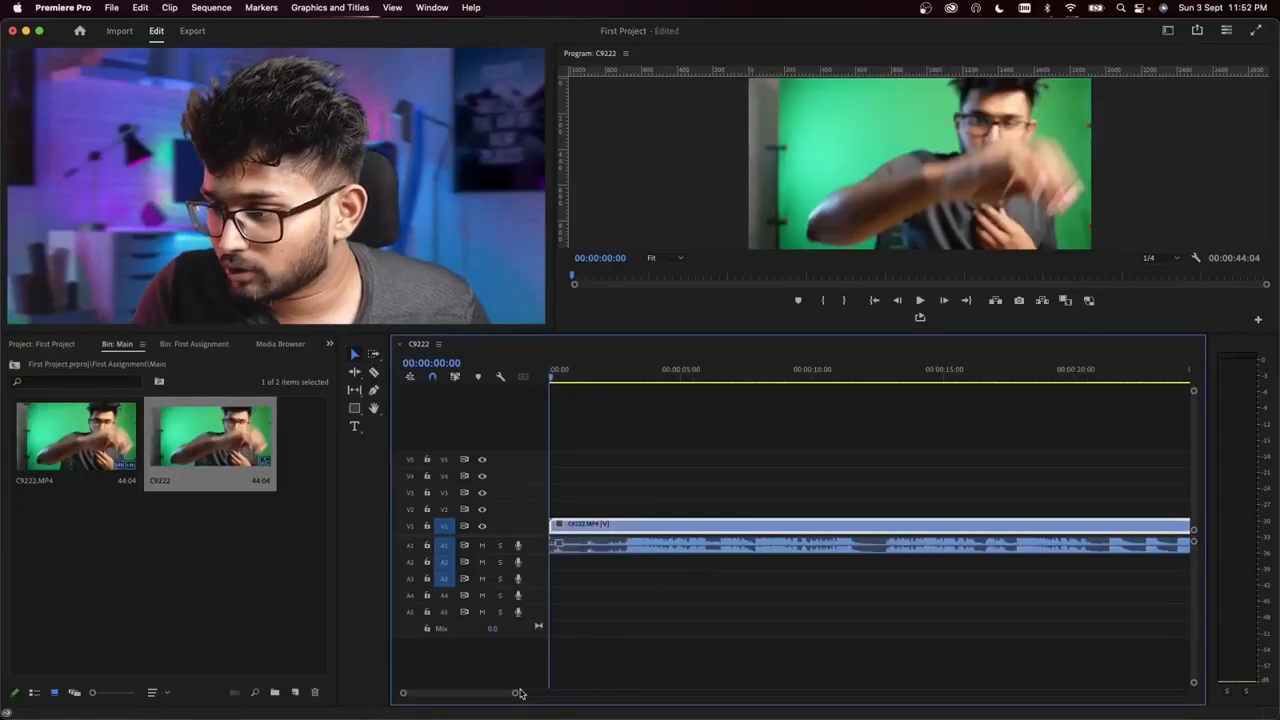
Step: Unlink the video and audio of the C9222.MP4 clip in the timeline
left_click_drag(513, 697, 581, 711)
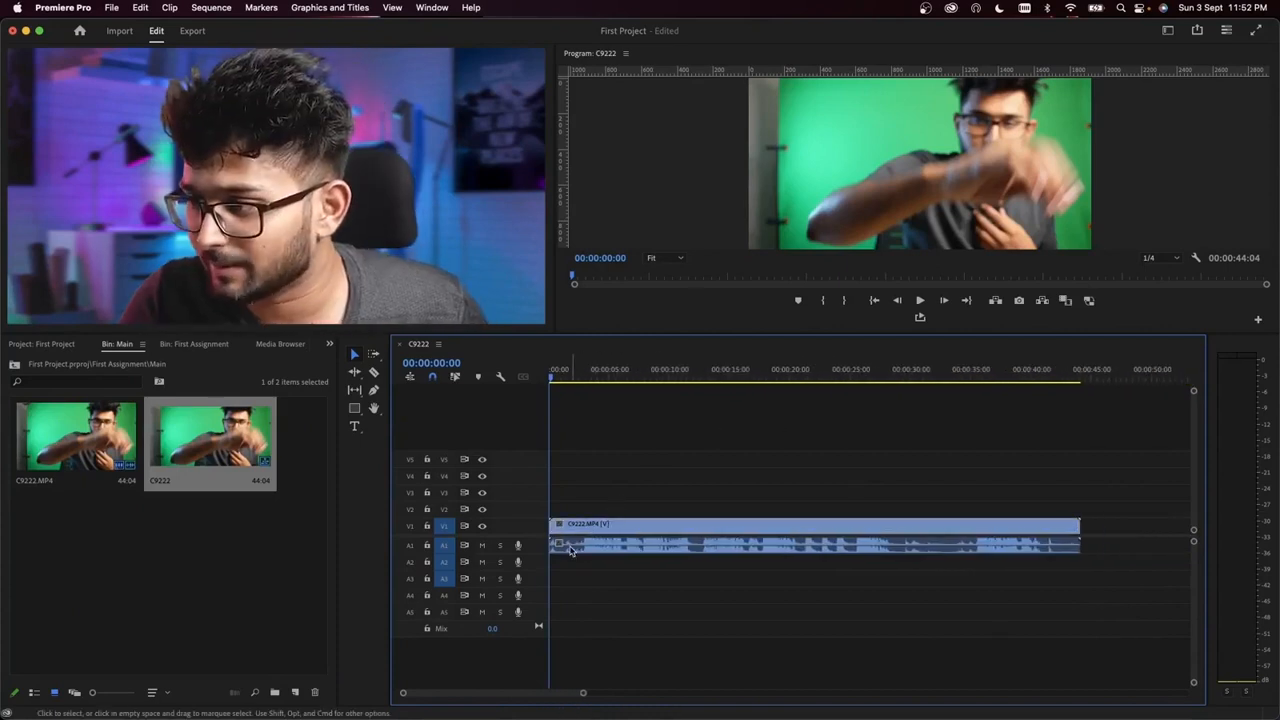
left_click(570, 549)
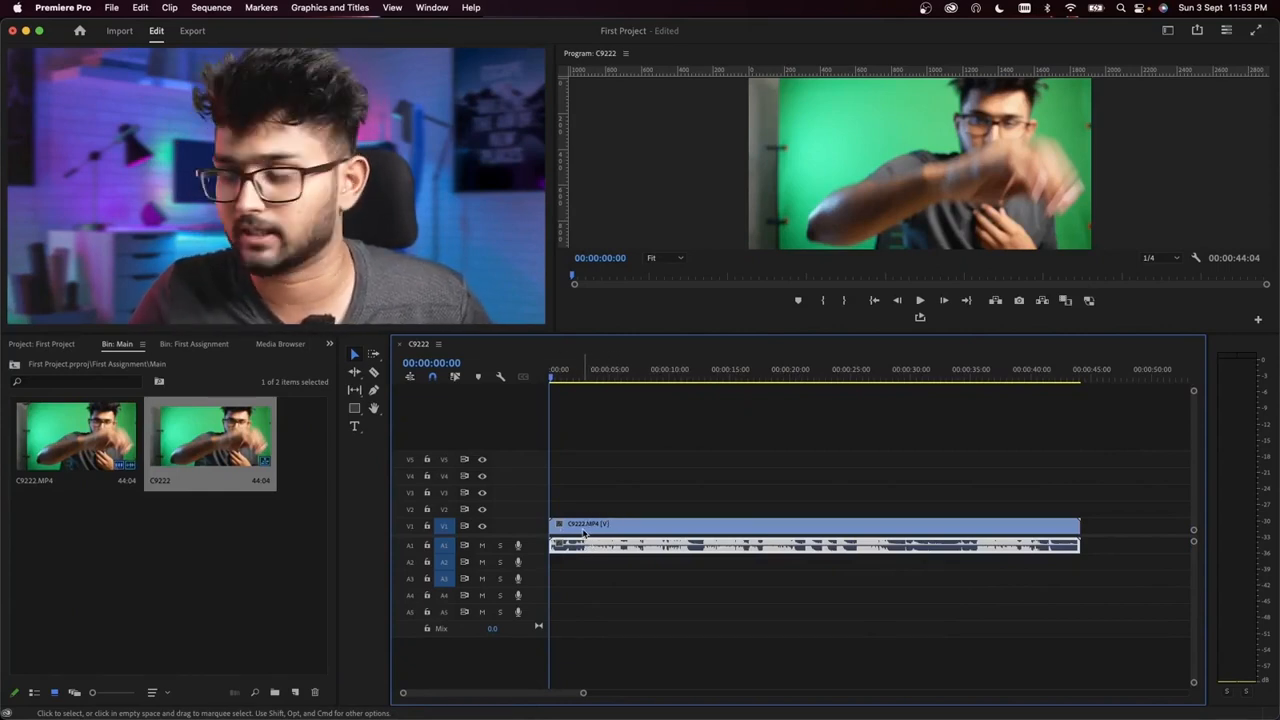
left_click(577, 495)
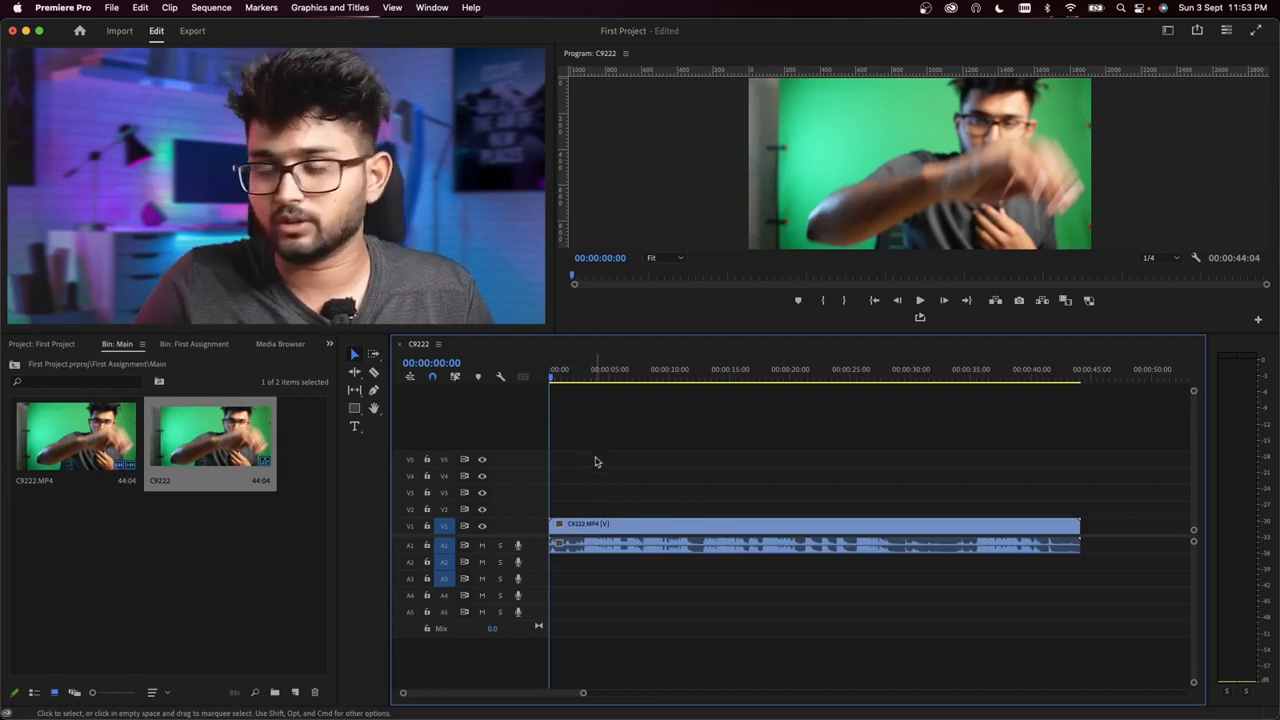
left_click(630, 540)
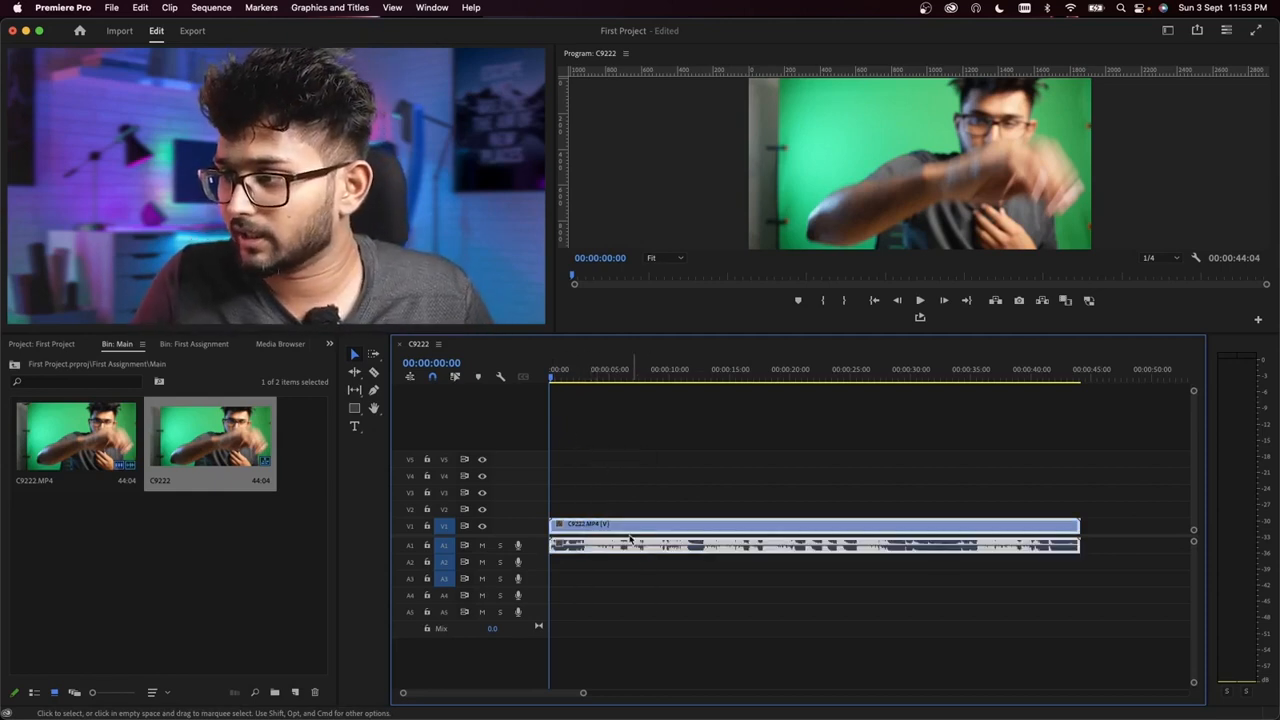
right_click(628, 531)
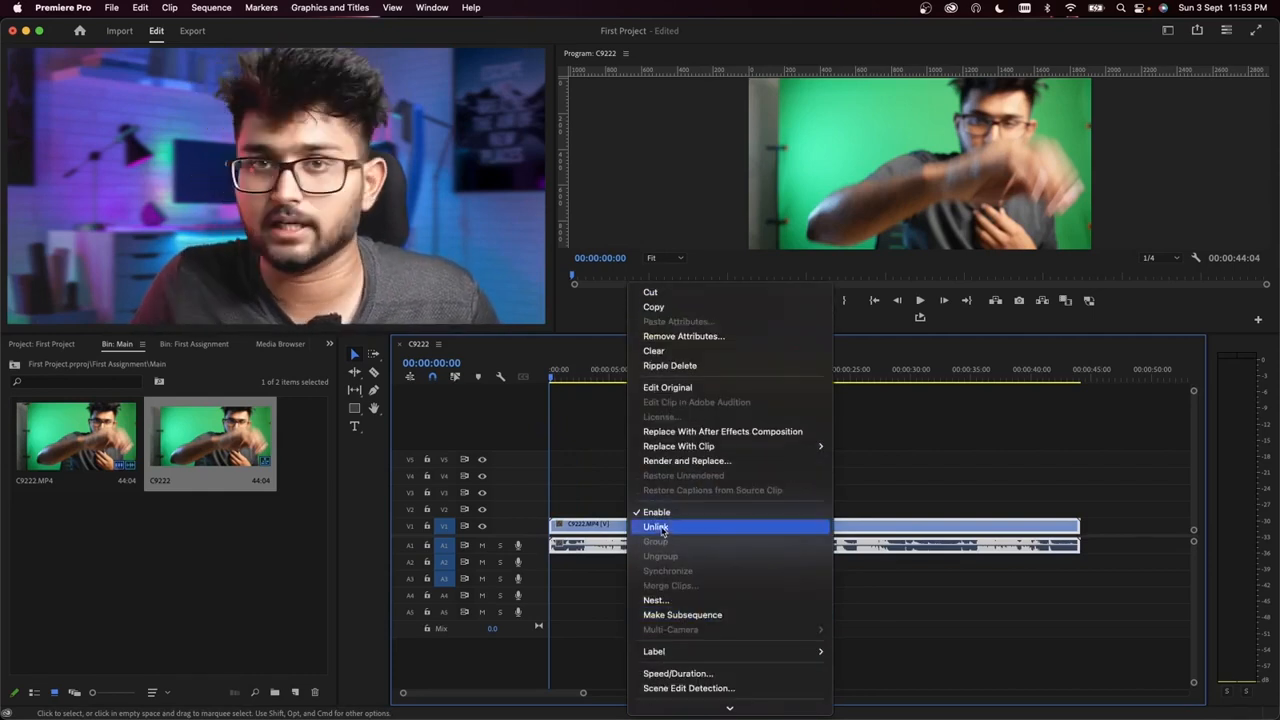
left_click(656, 527)
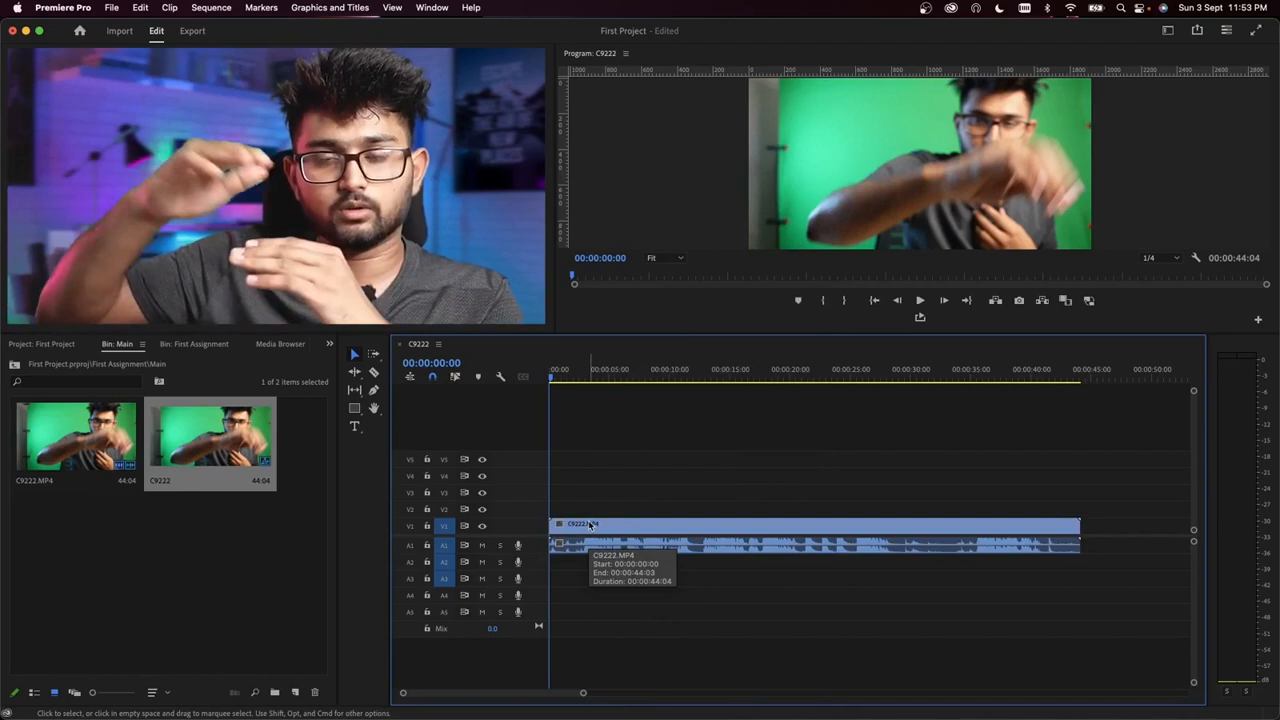
Step: Move the unlinked C9222.MP4 video and audio independently along their tracks, and undo the moves
left_click_drag(590, 524, 676, 533)
left_click_drag(587, 549, 791, 566)
left_click_drag(782, 517, 453, 484)
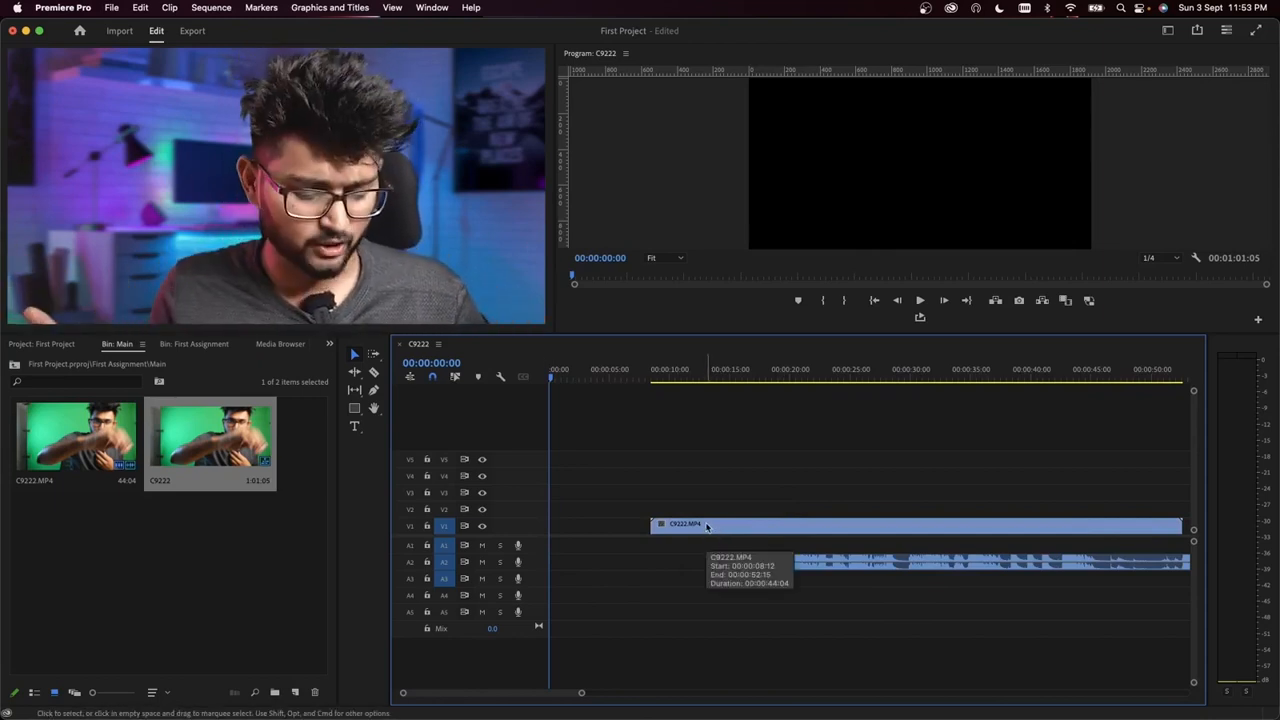
left_click_drag(706, 527, 713, 532)
key("super+z")
key("super+z")
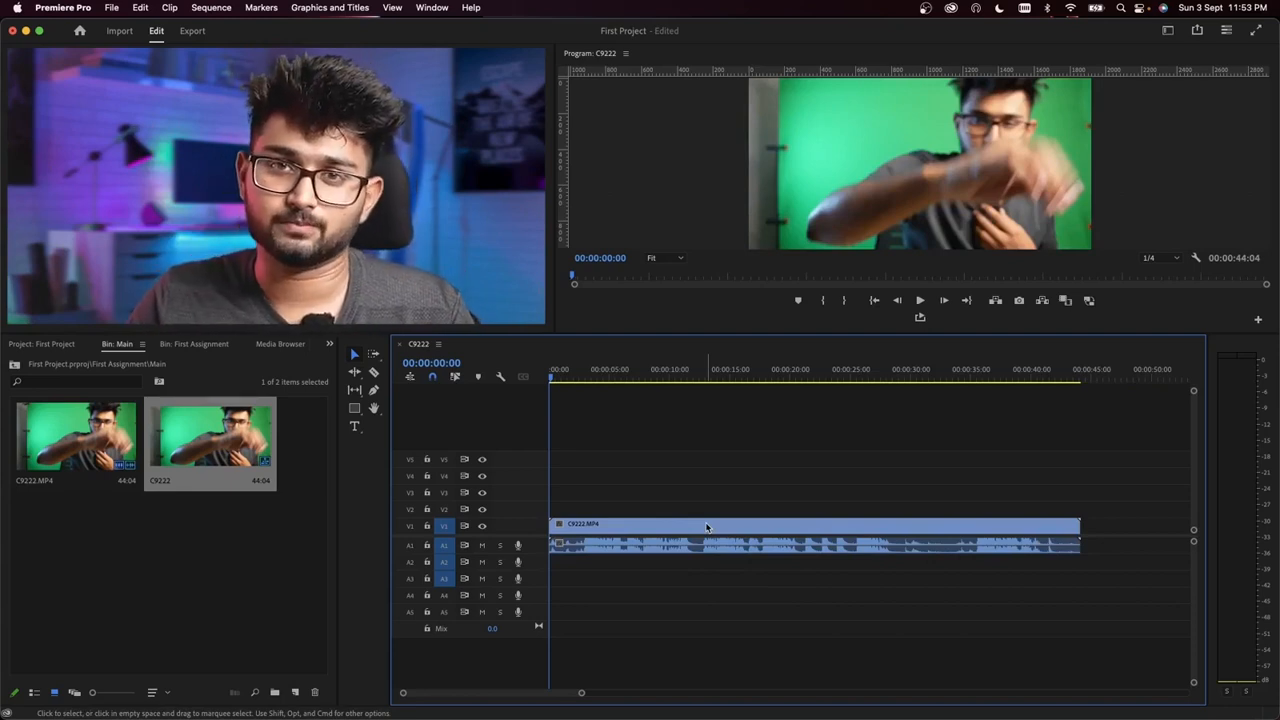
Step: Play the clip's opening to find where the speech starts, and place the playhead at 00:00:02:16
right_click(583, 550)
left_click(583, 503)
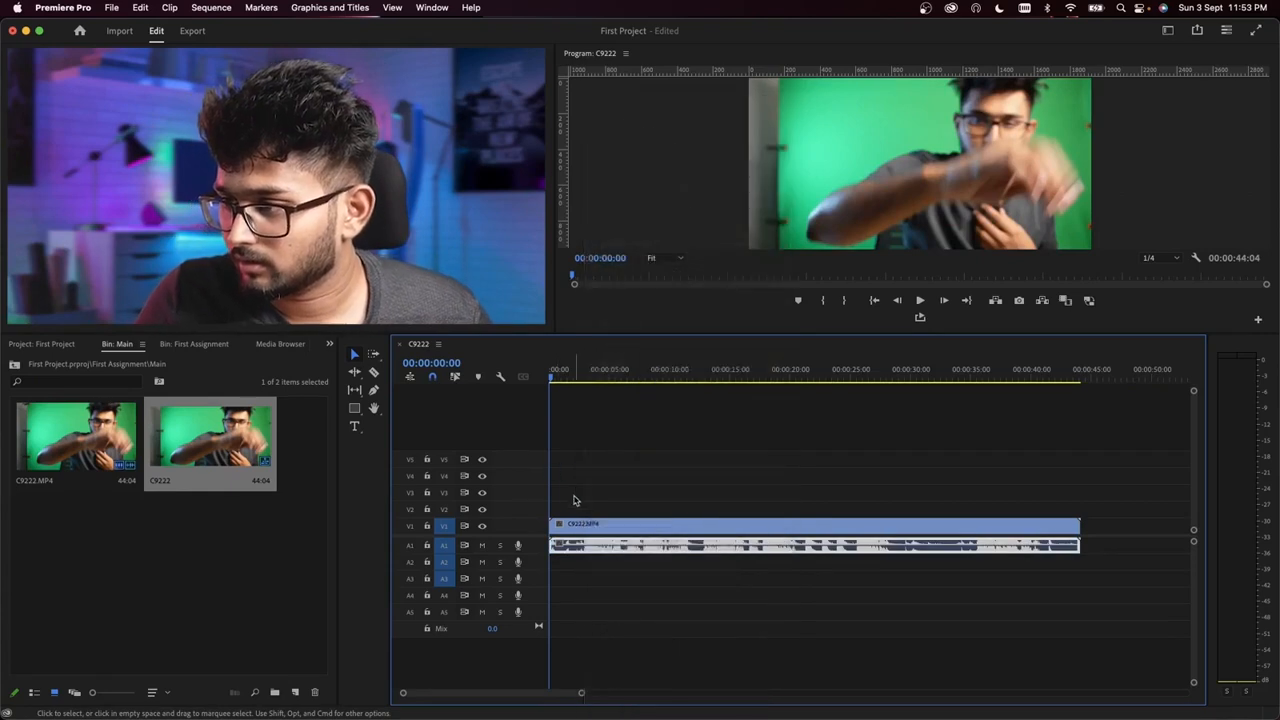
key("=")
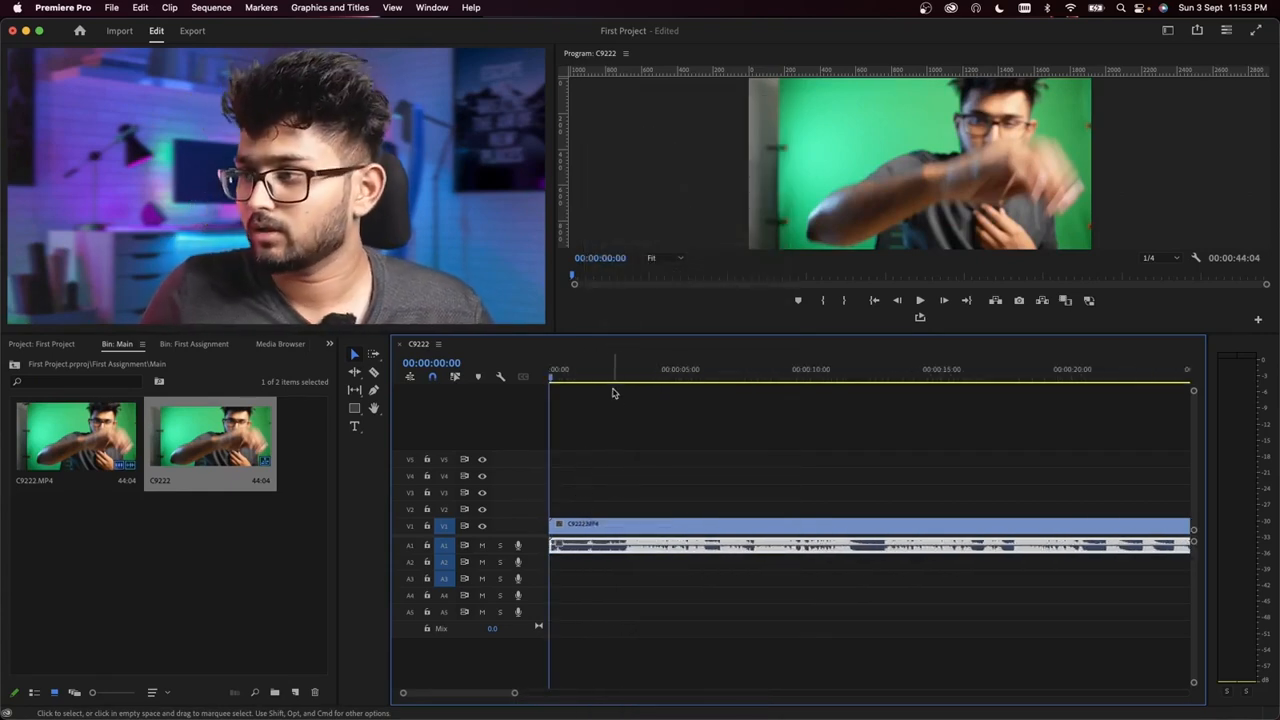
left_click(613, 375)
key("space")
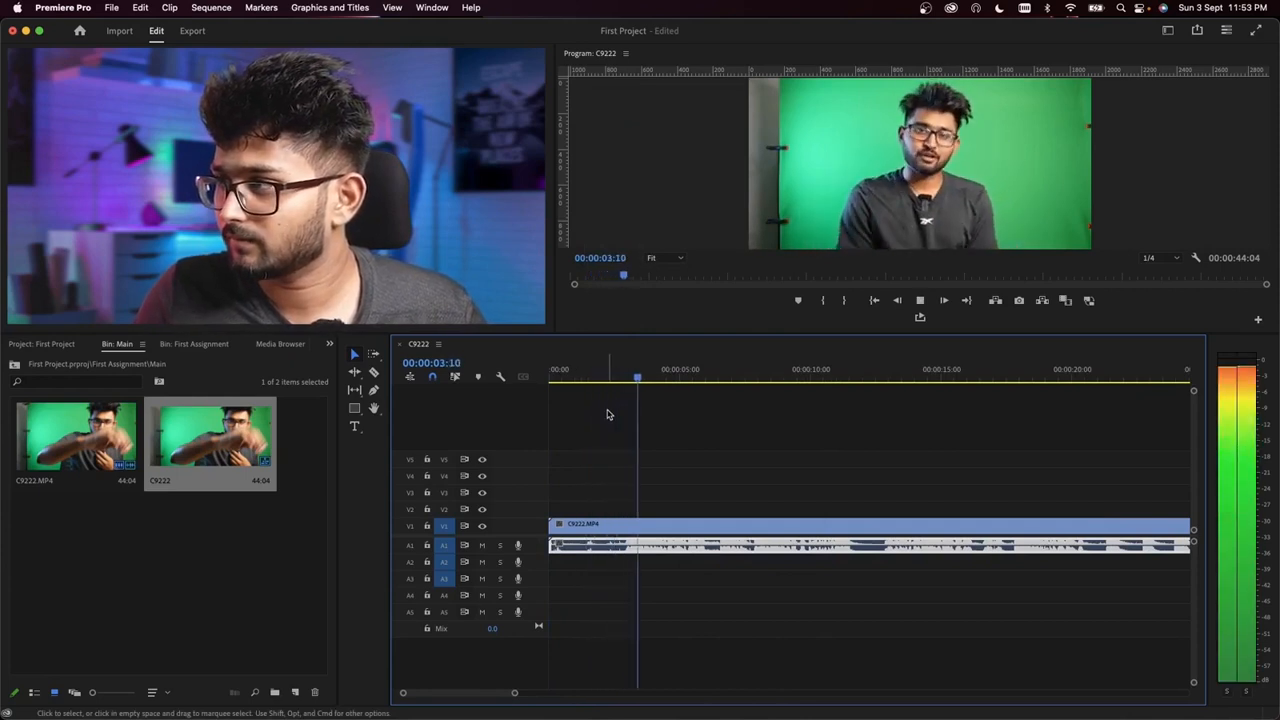
key("space")
key("=")
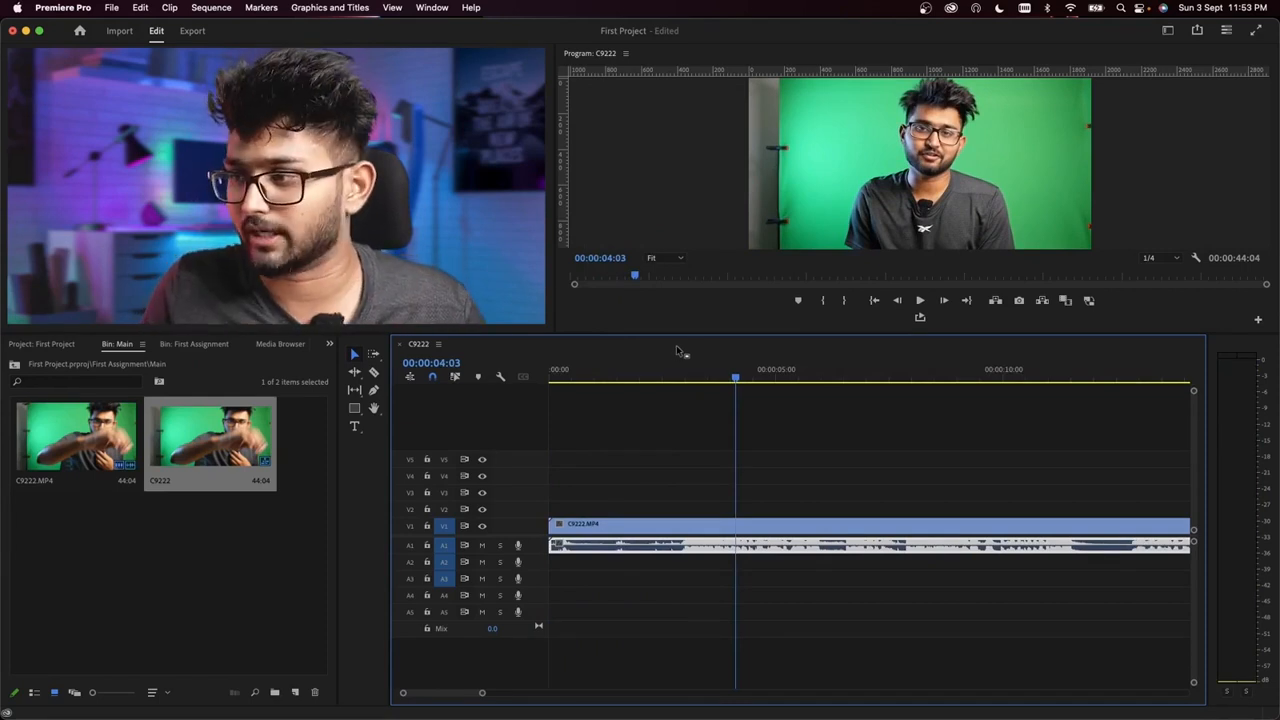
left_click_drag(558, 372, 667, 385)
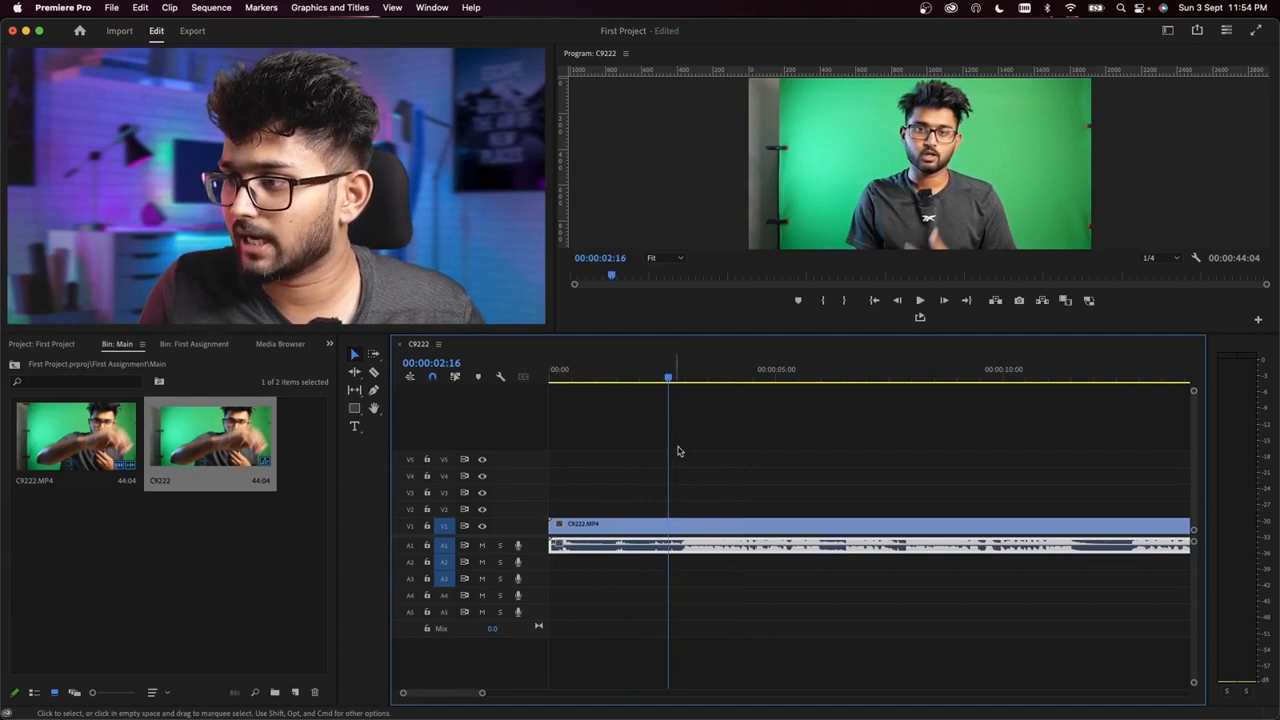
Step: Split both the video and audio of C9222.MP4 at 00:00:02:16 with the Razor tool
left_click_drag(703, 463, 755, 581)
left_click_drag(390, 383, 370, 385)
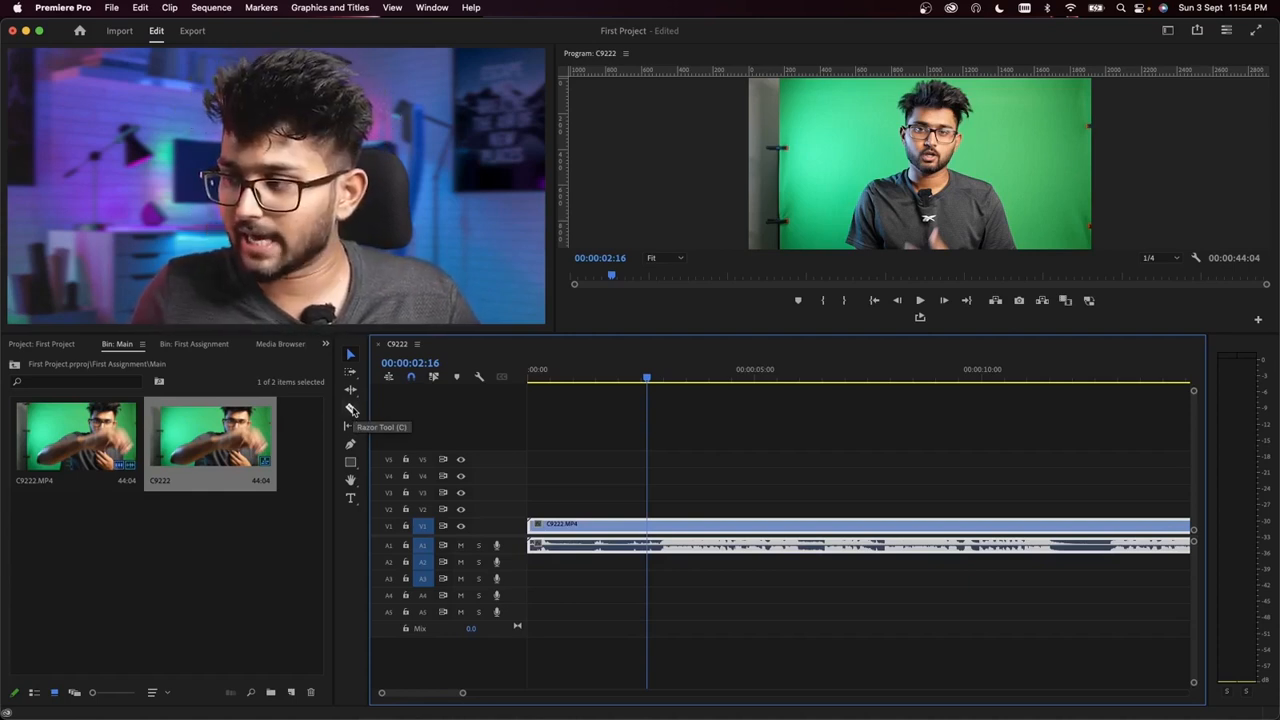
left_click(677, 503)
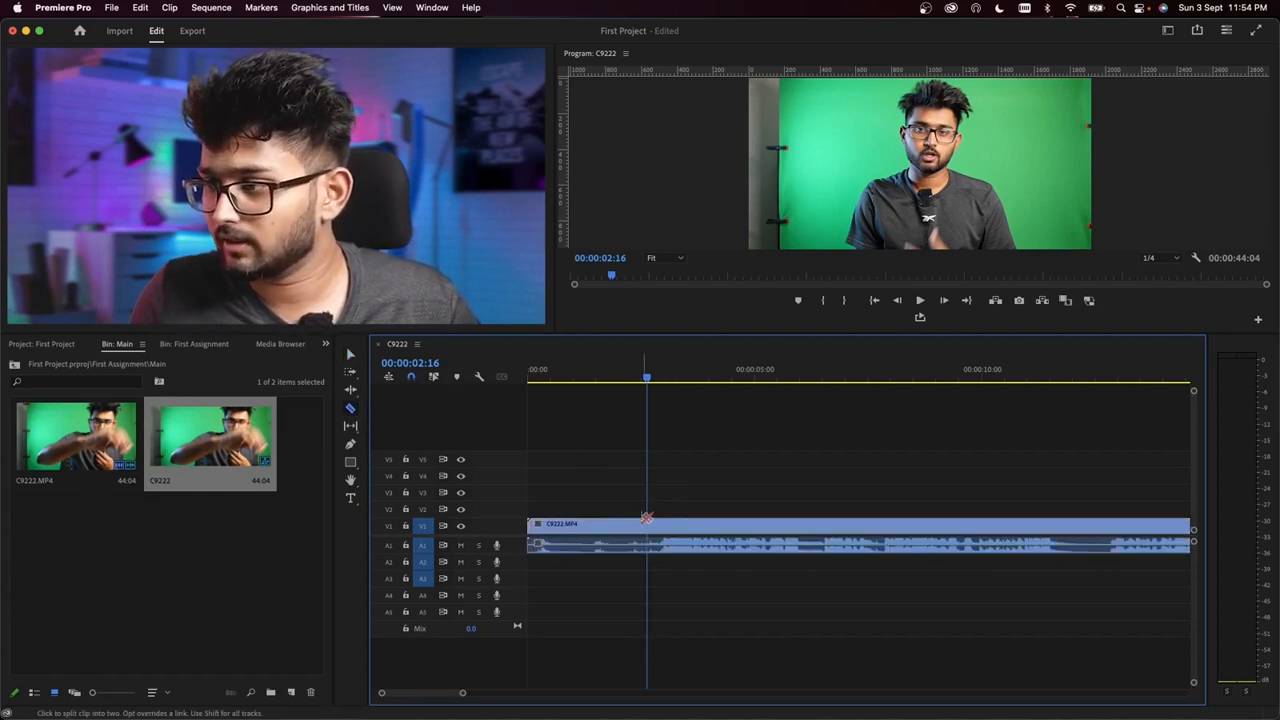
left_click(651, 525)
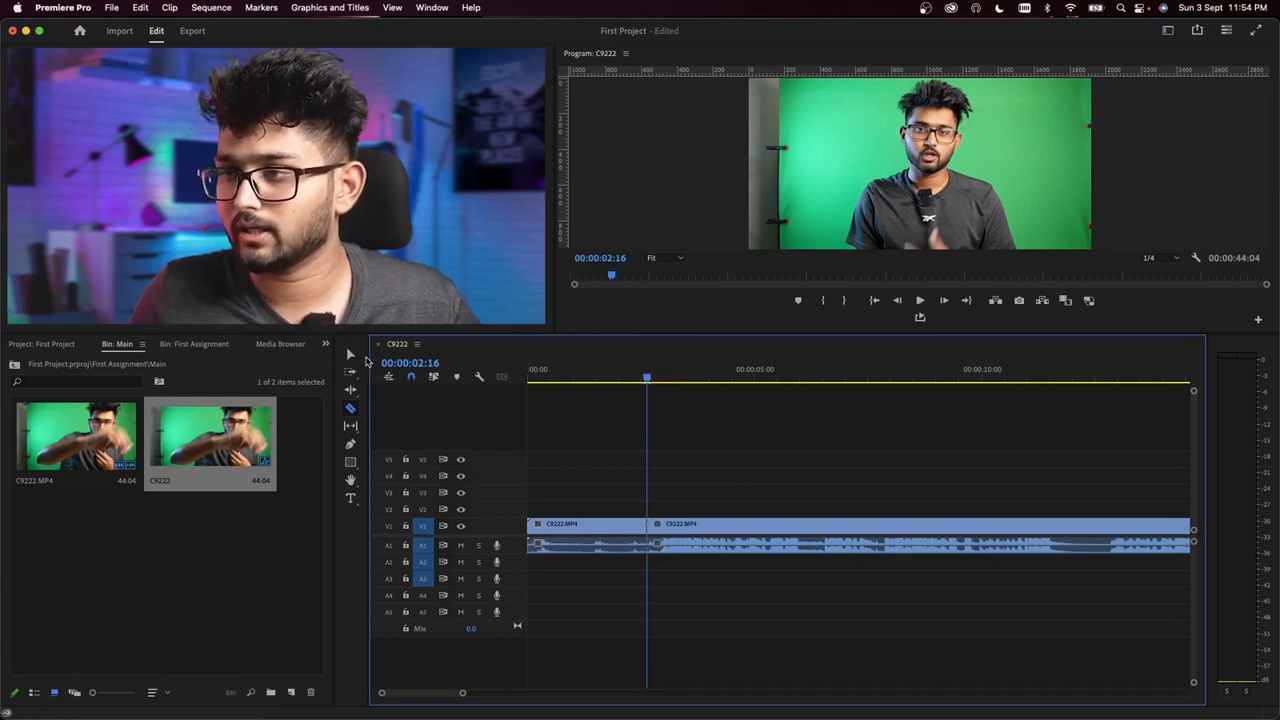
Step: Delete the video and audio segments before the cut and ripple delete the empty gap at the sequence start
left_click(350, 356)
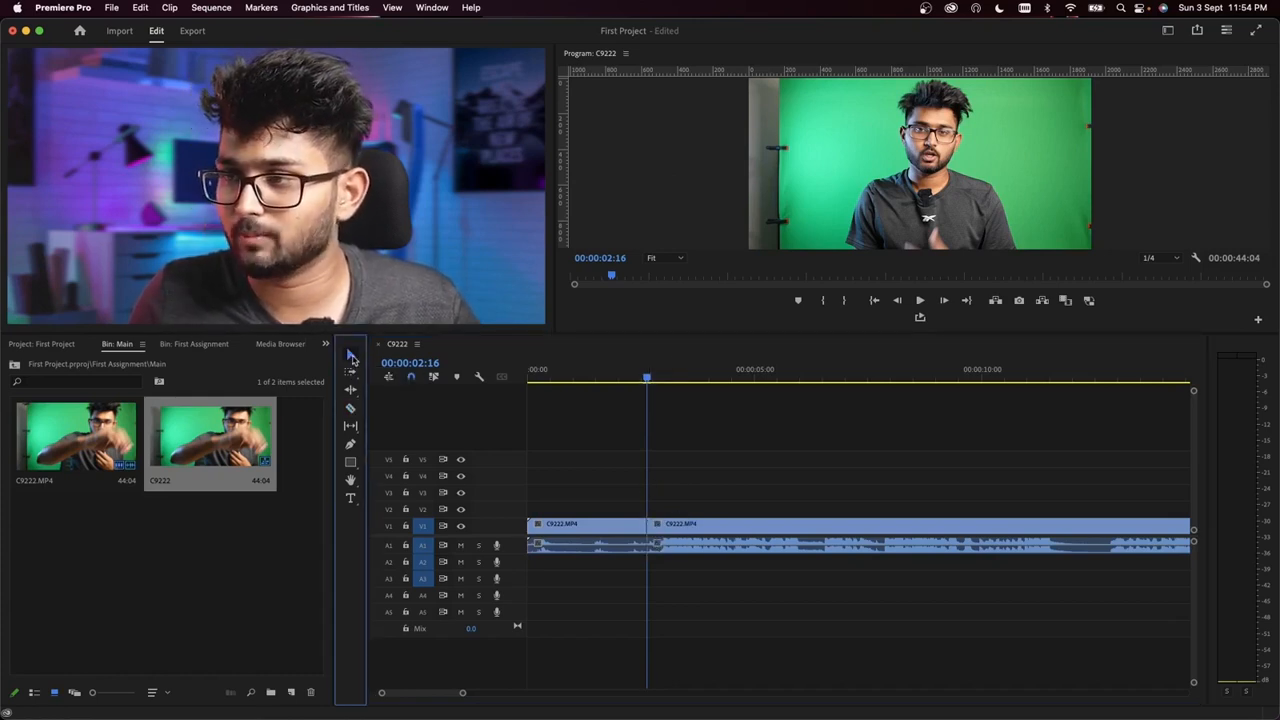
left_click_drag(560, 488, 585, 618)
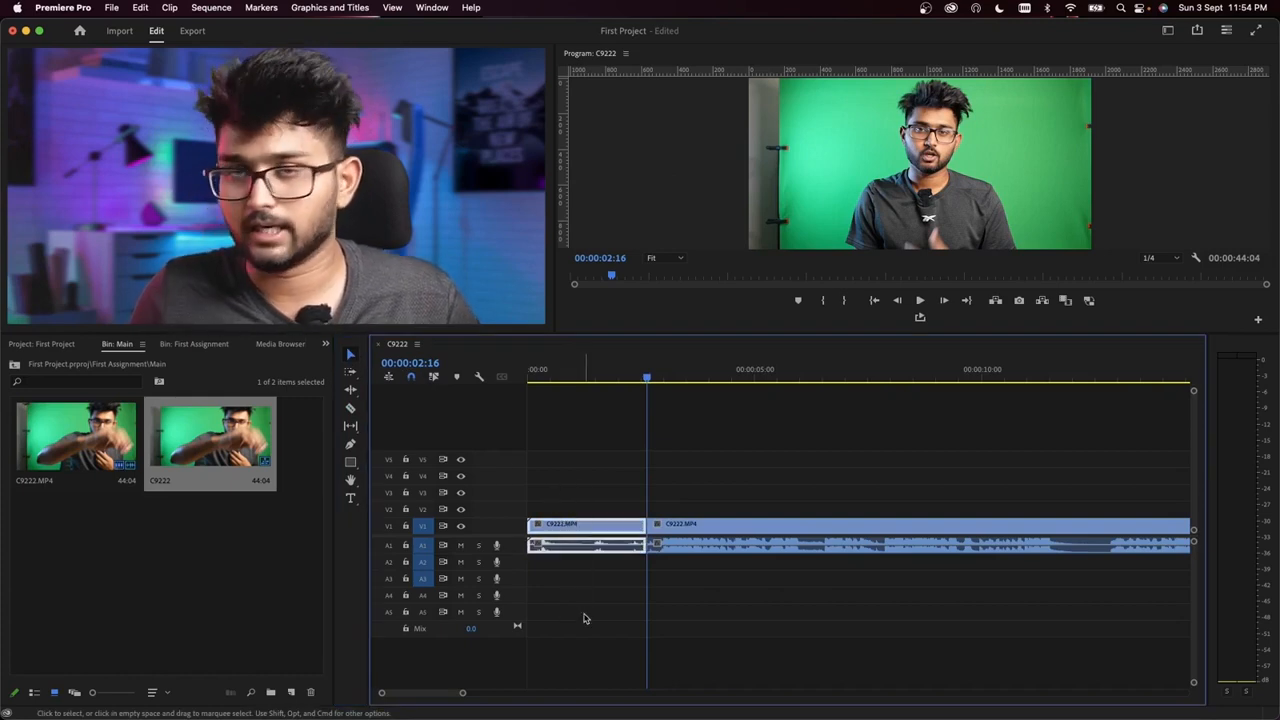
key("Delete")
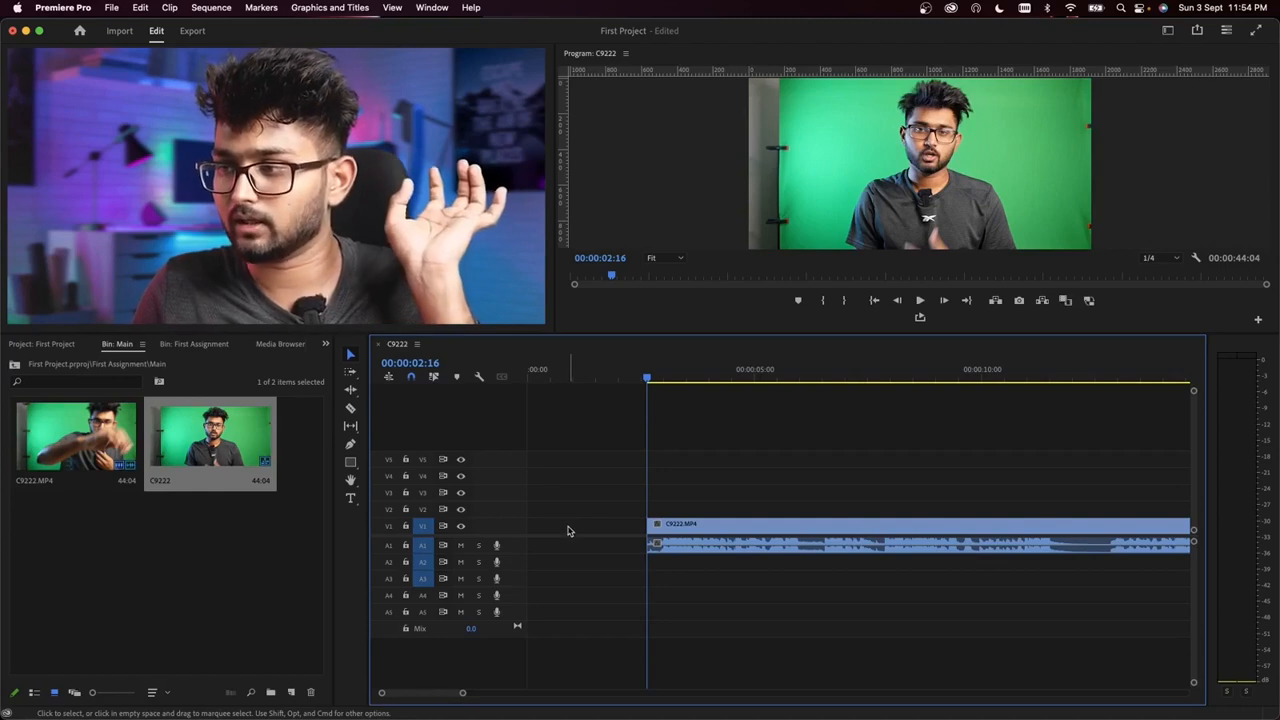
right_click(569, 531)
left_click(600, 542)
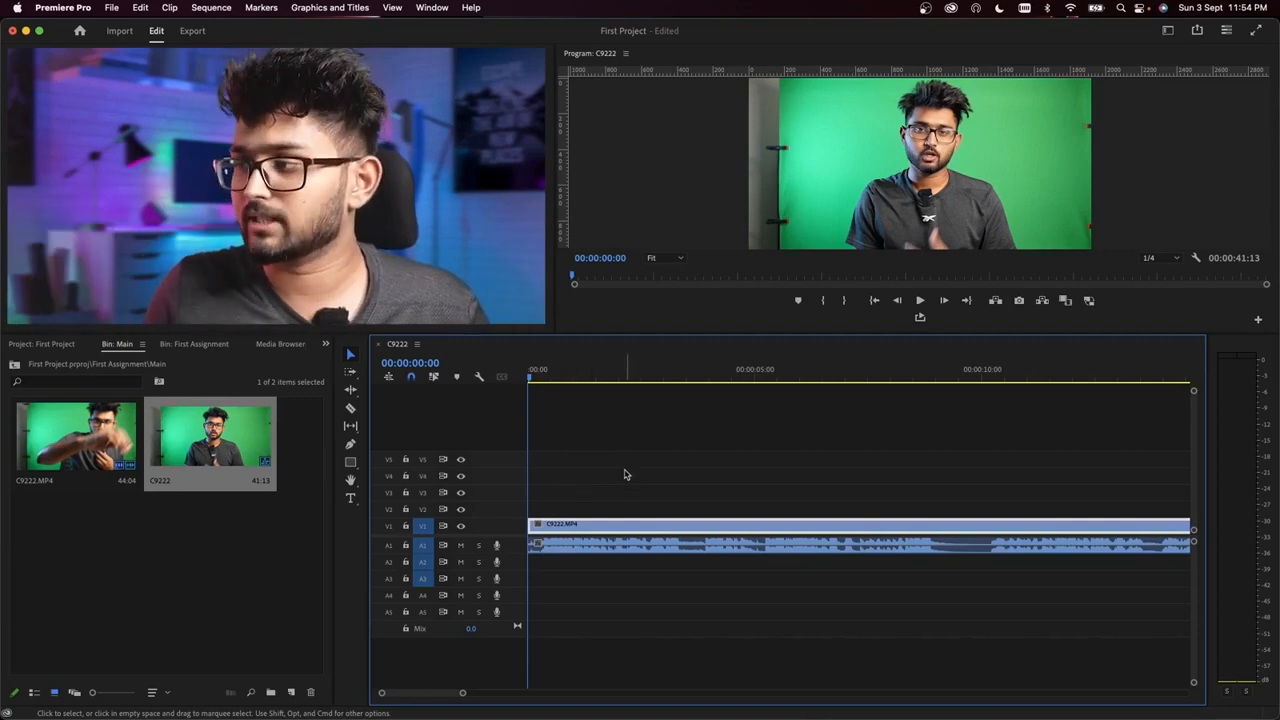
Step: Split the video and audio at 00:00:09:07, where the silent pause begins, with the Razor tool
left_click(351, 410)
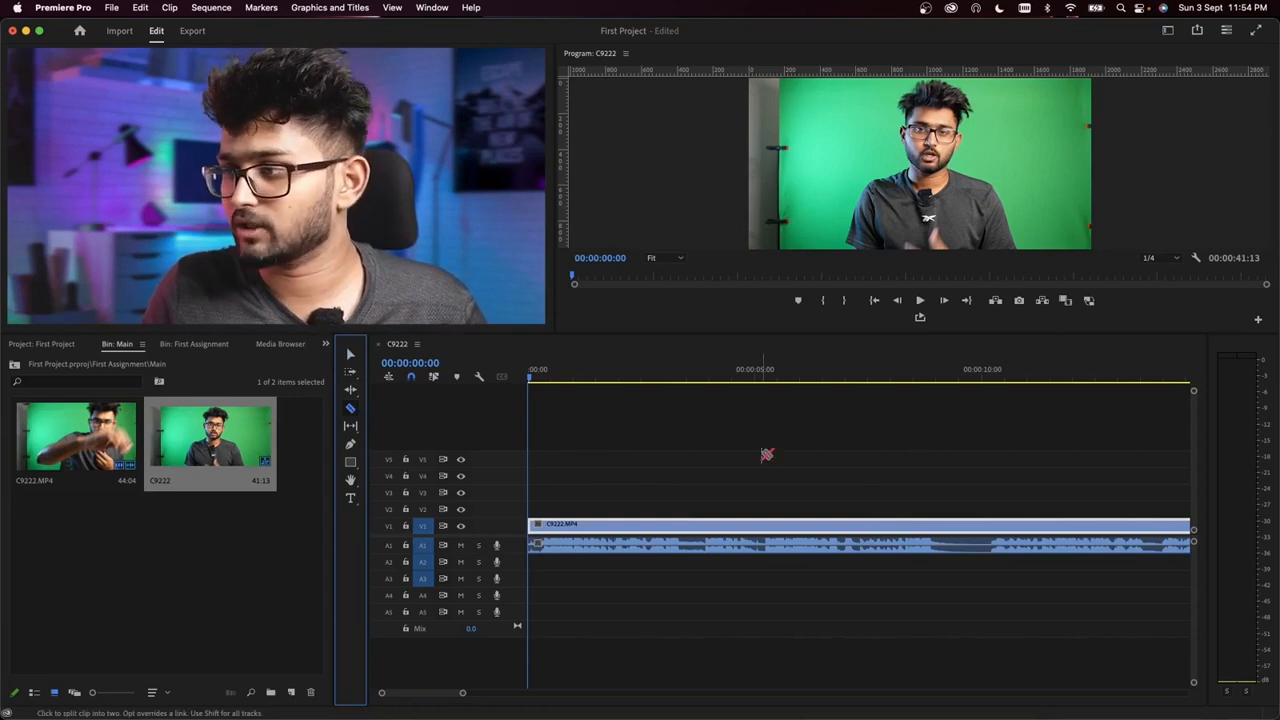
left_click(950, 378)
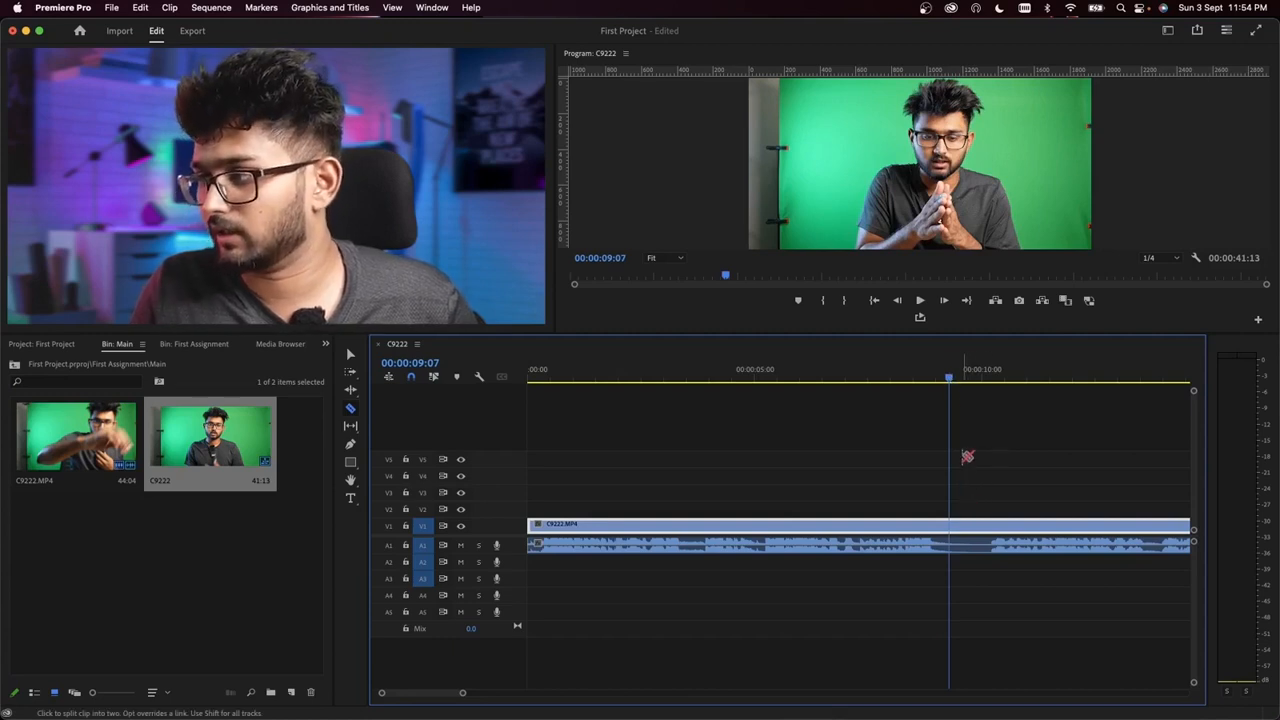
left_click(352, 355)
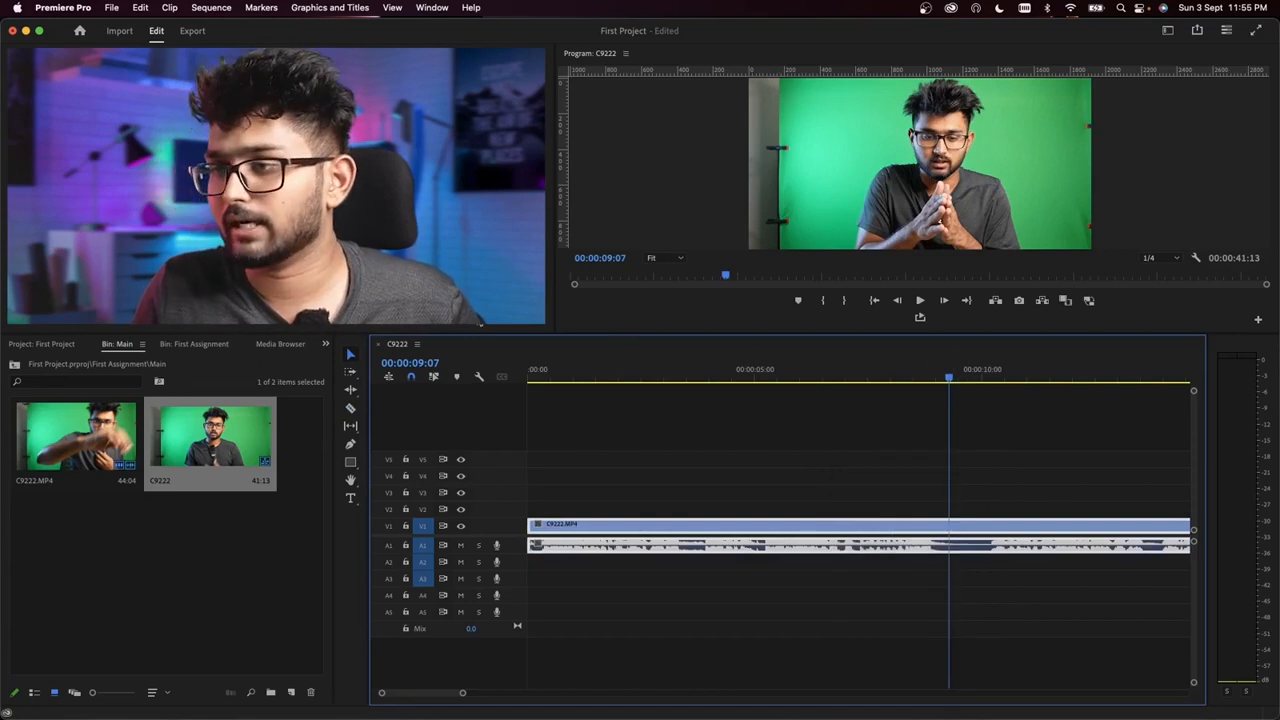
left_click(350, 408)
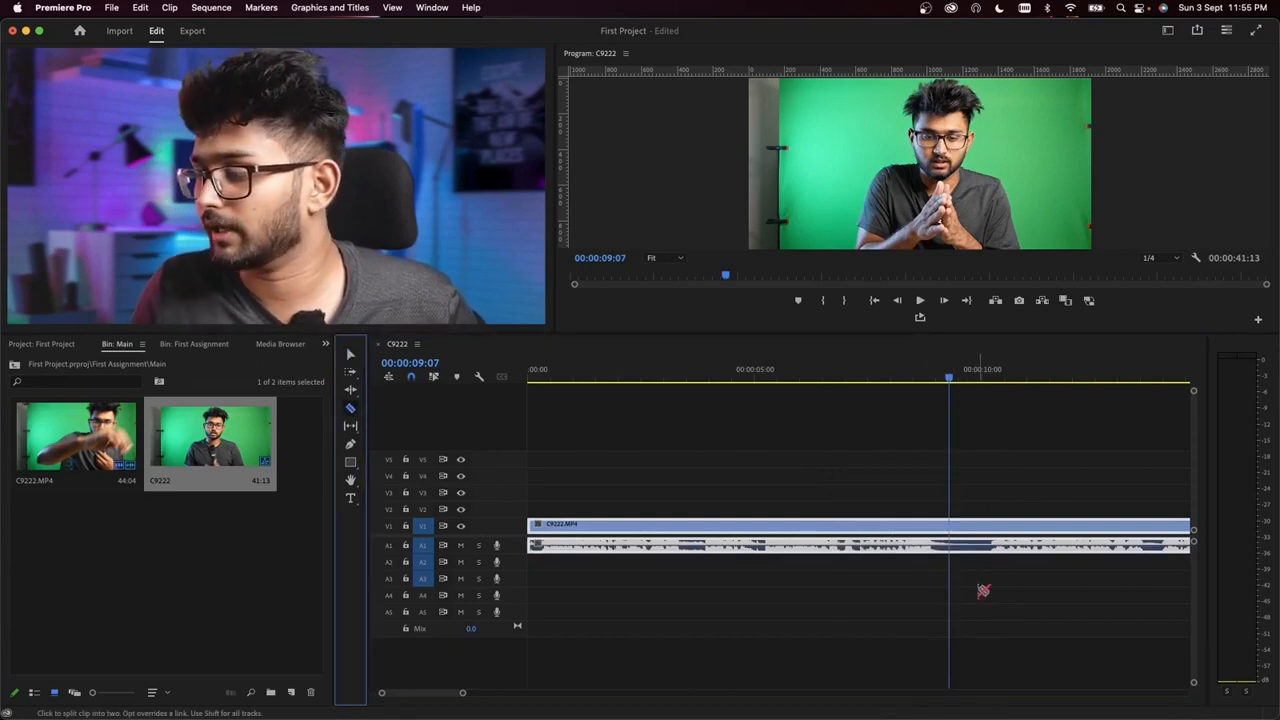
left_click(950, 526)
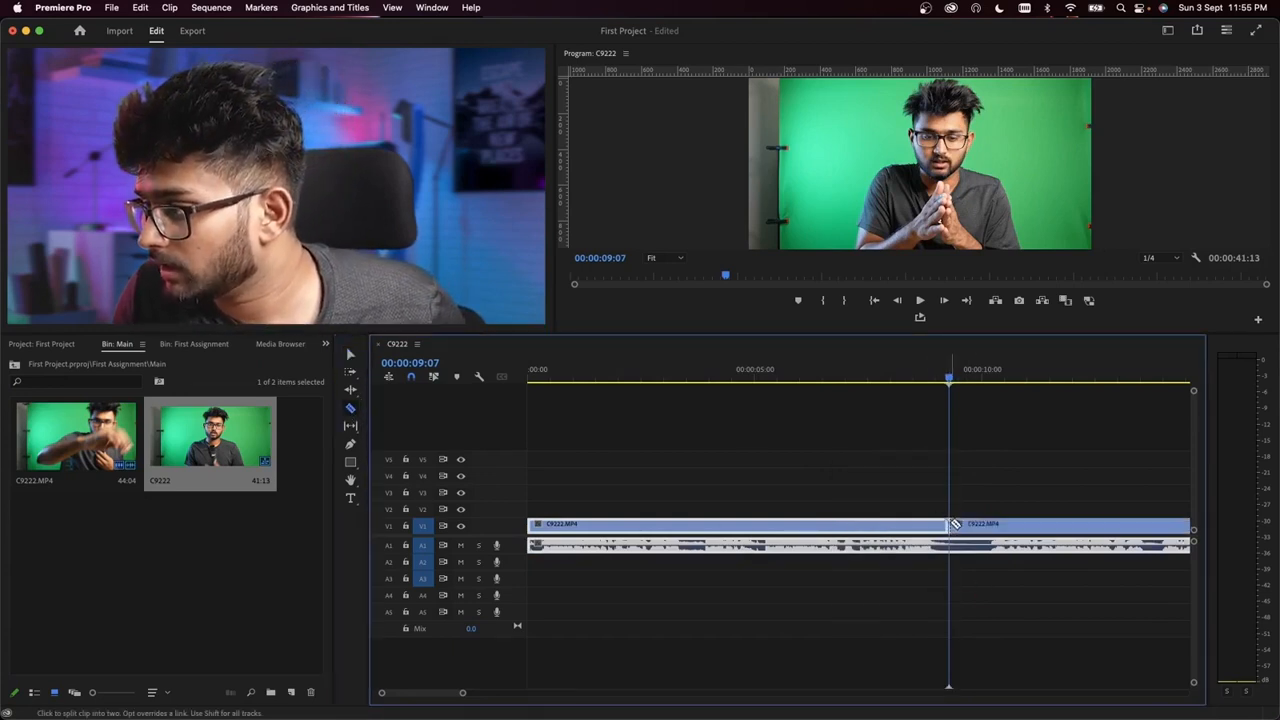
left_click(958, 544)
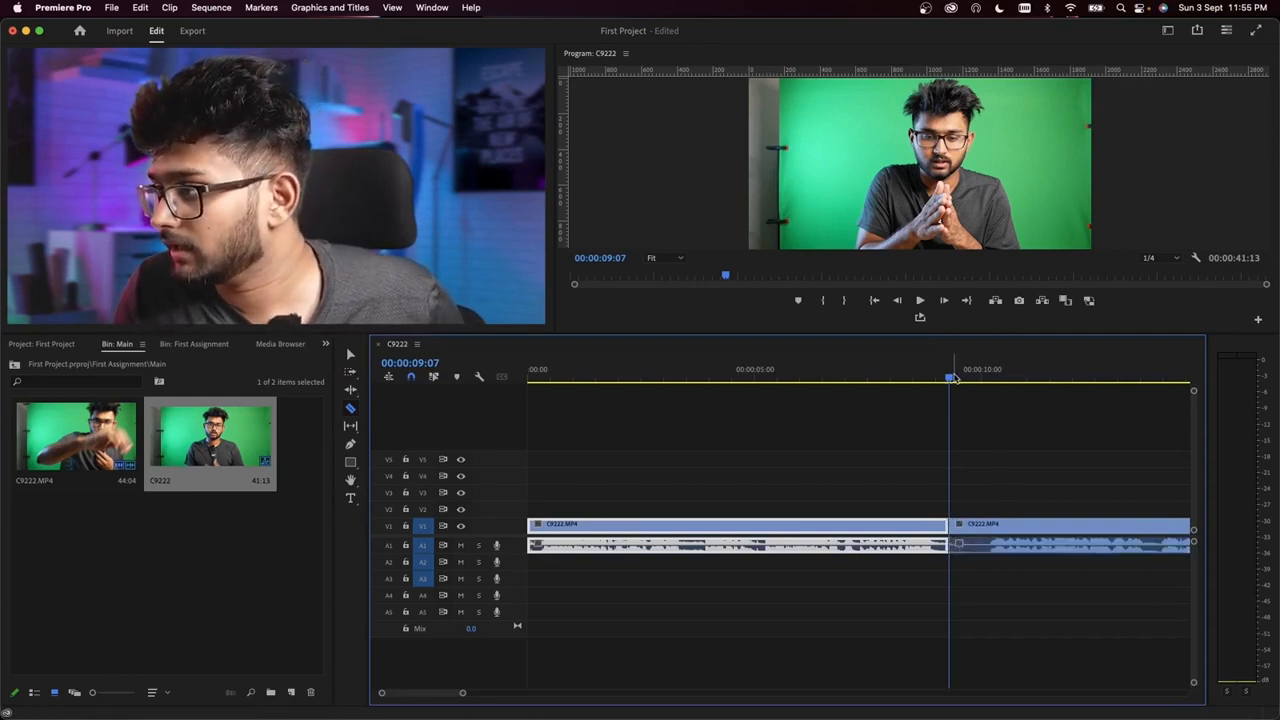
Step: Play through the pause to find where speech resumes, and split the video and audio at 00:00:10:03
key("space")
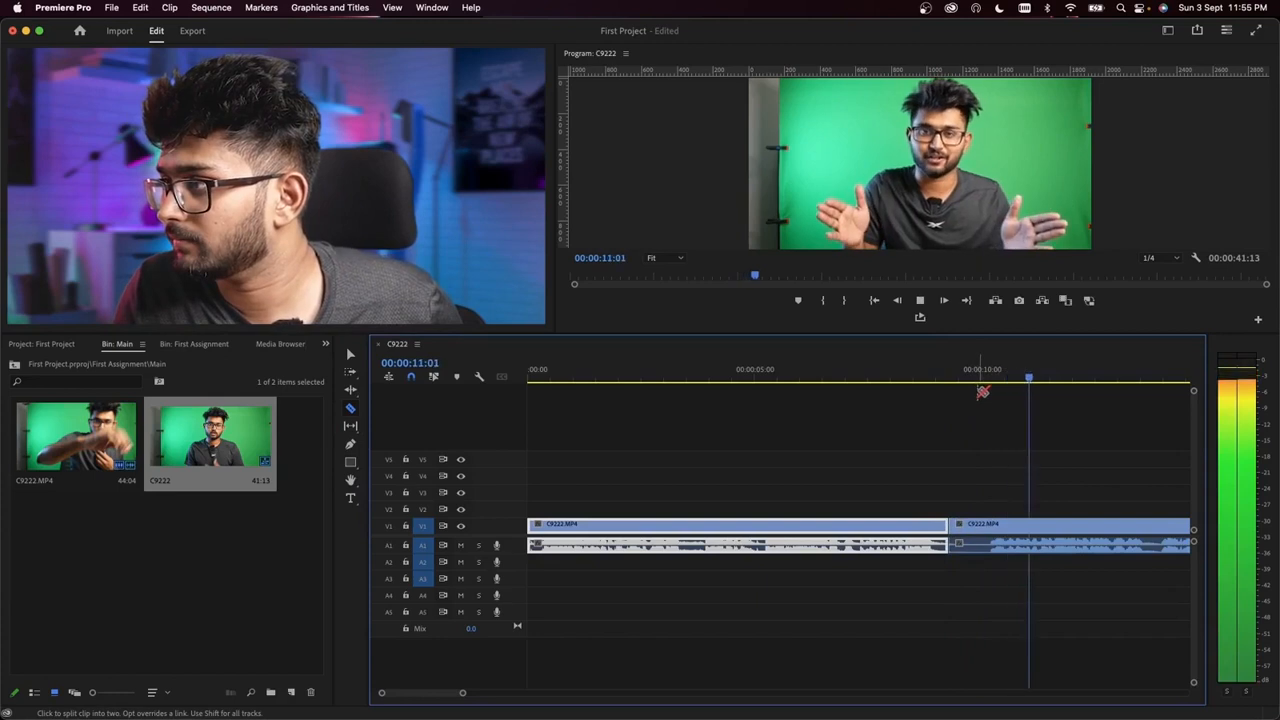
key("space")
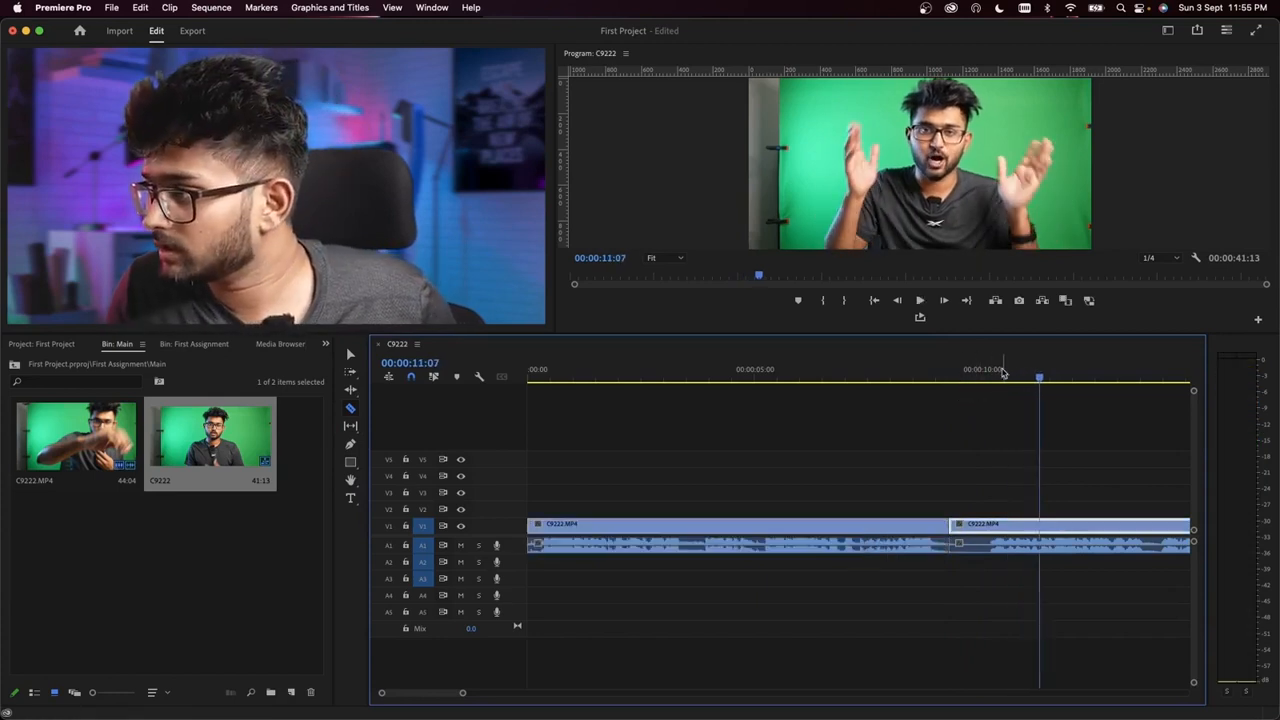
left_click(1002, 378)
left_click(988, 380)
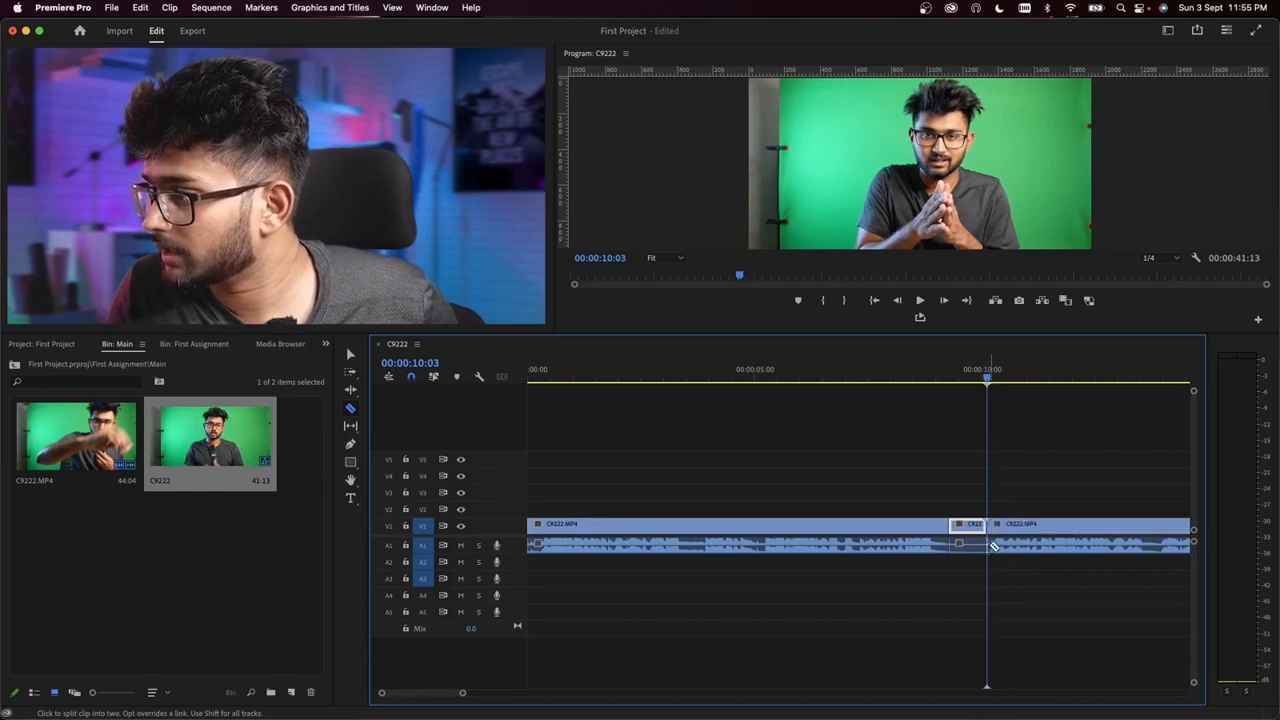
Step: Delete the silent segment between 00:00:09:07 and 00:00:10:03 and ripple delete the gap it leaves
left_click(349, 355)
left_click(975, 497)
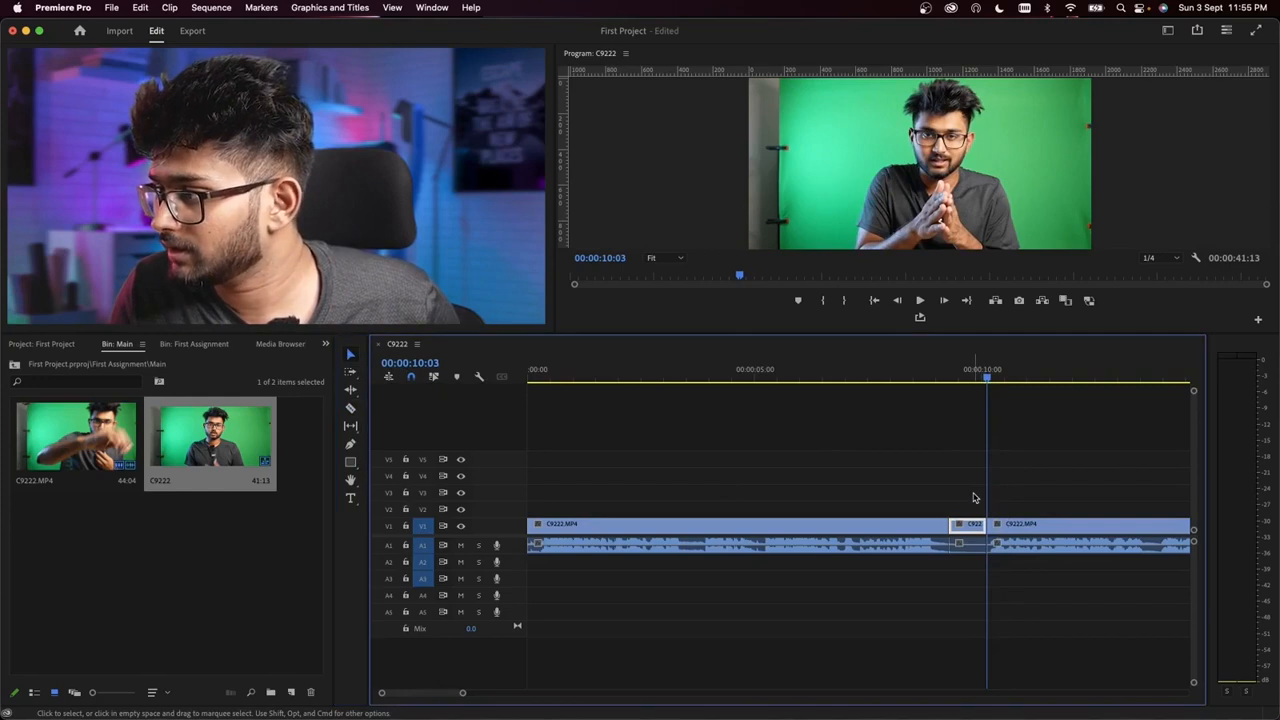
left_click_drag(969, 590, 968, 591)
key("Delete")
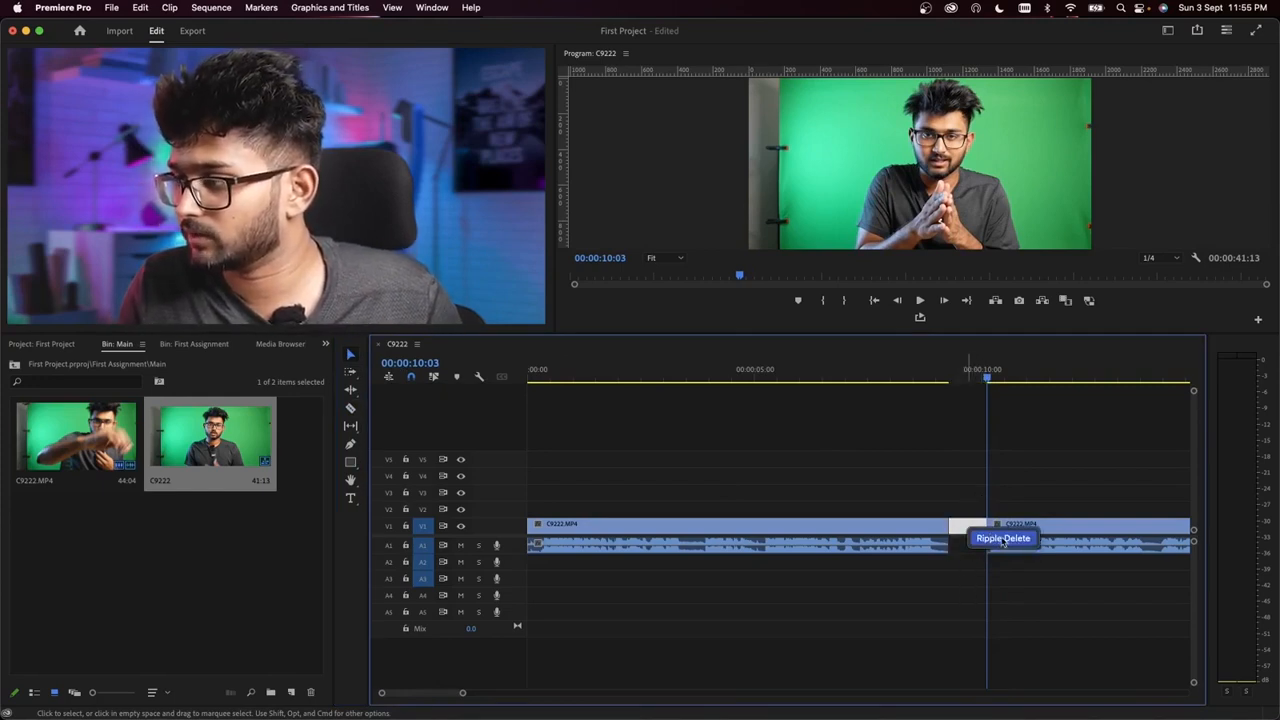
left_click(1003, 539)
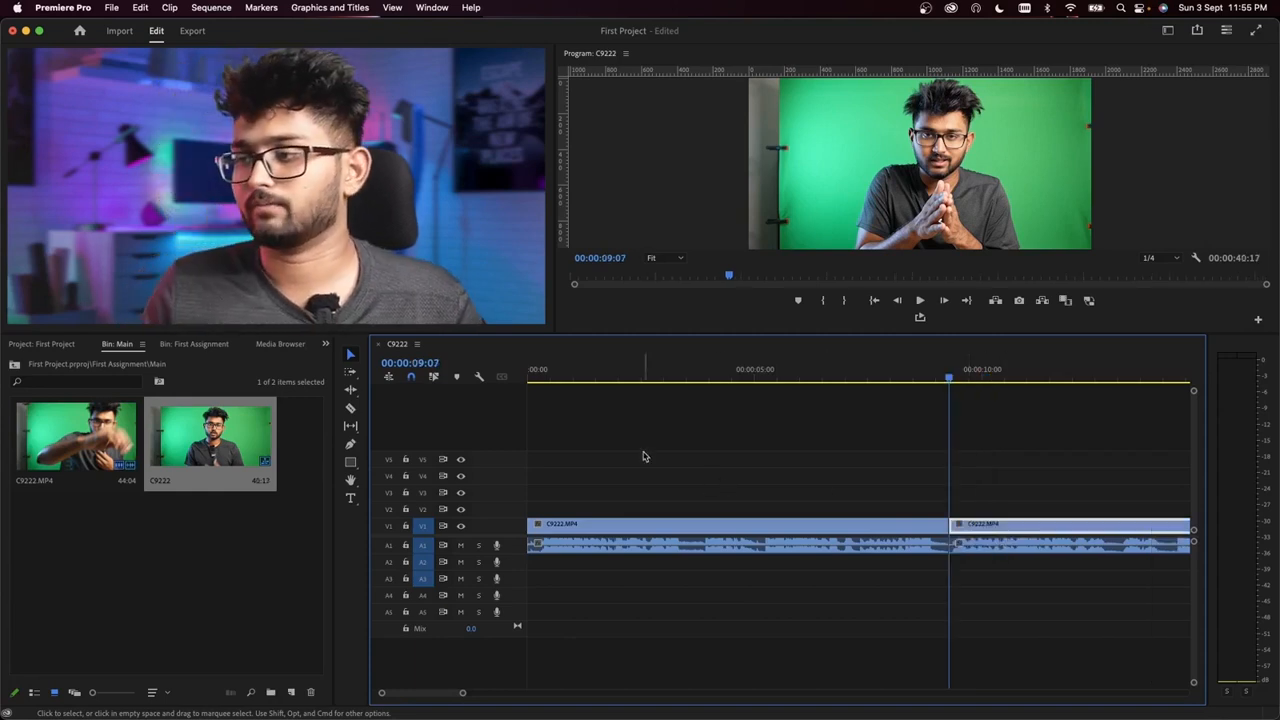
Step: Return the playhead to the sequence start and examine the trimmed clips' waveform down to individual frames around 00:00:12:15
key("Home")
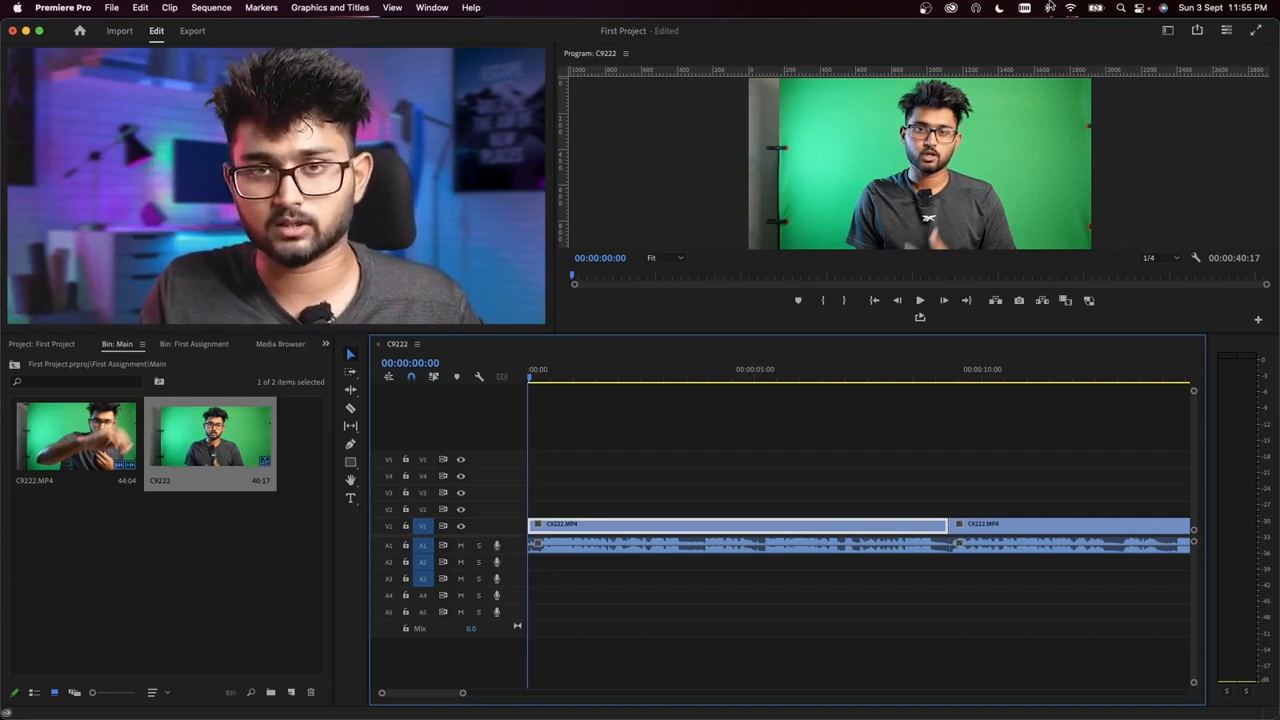
left_click(754, 454)
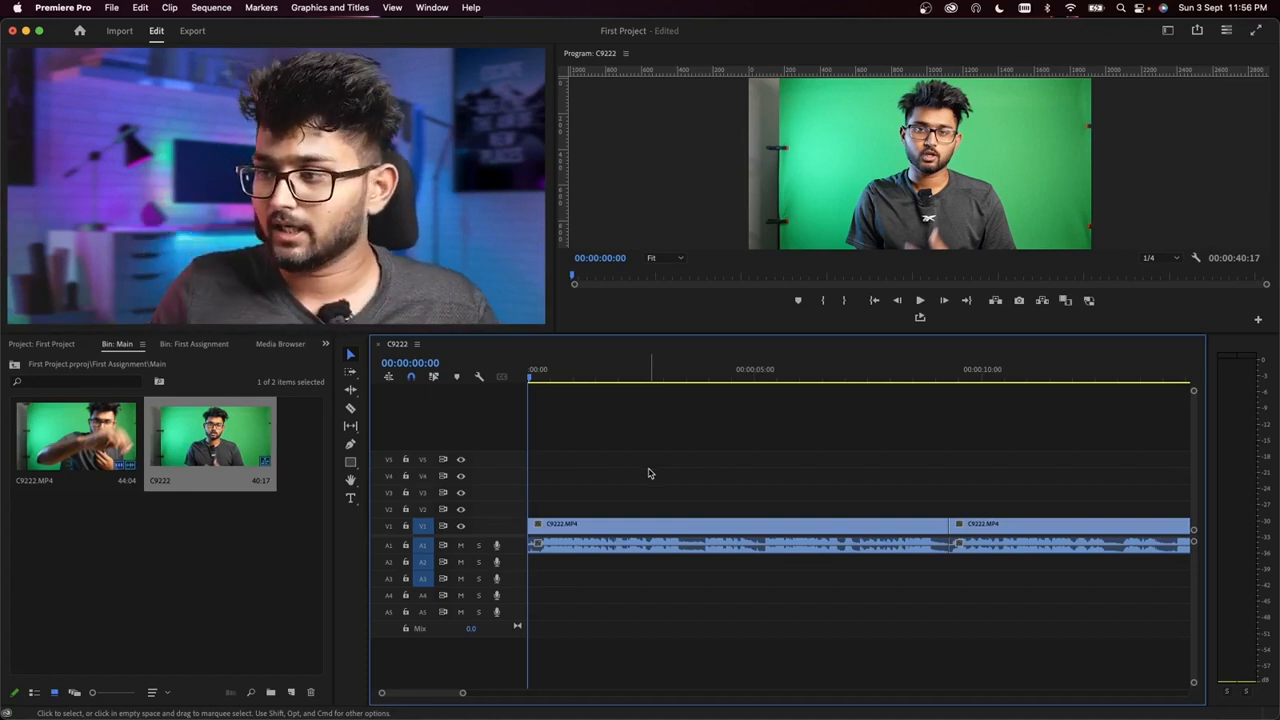
scroll(607, 473, "down", 6)
scroll(603, 484, "up", 10)
scroll(605, 485, "down", 5)
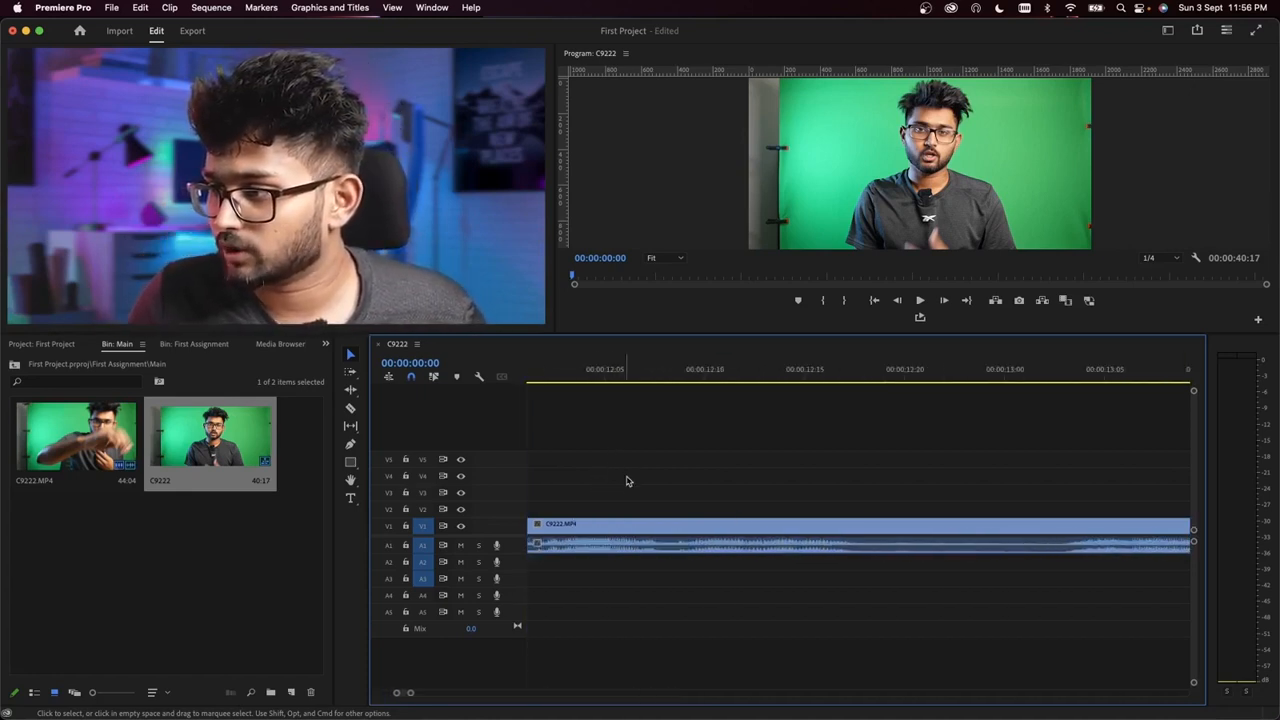
Step: Play the opening of the first clip and ripple trim its silent start up to 00:00:00:06
scroll(640, 499, "up", 5)
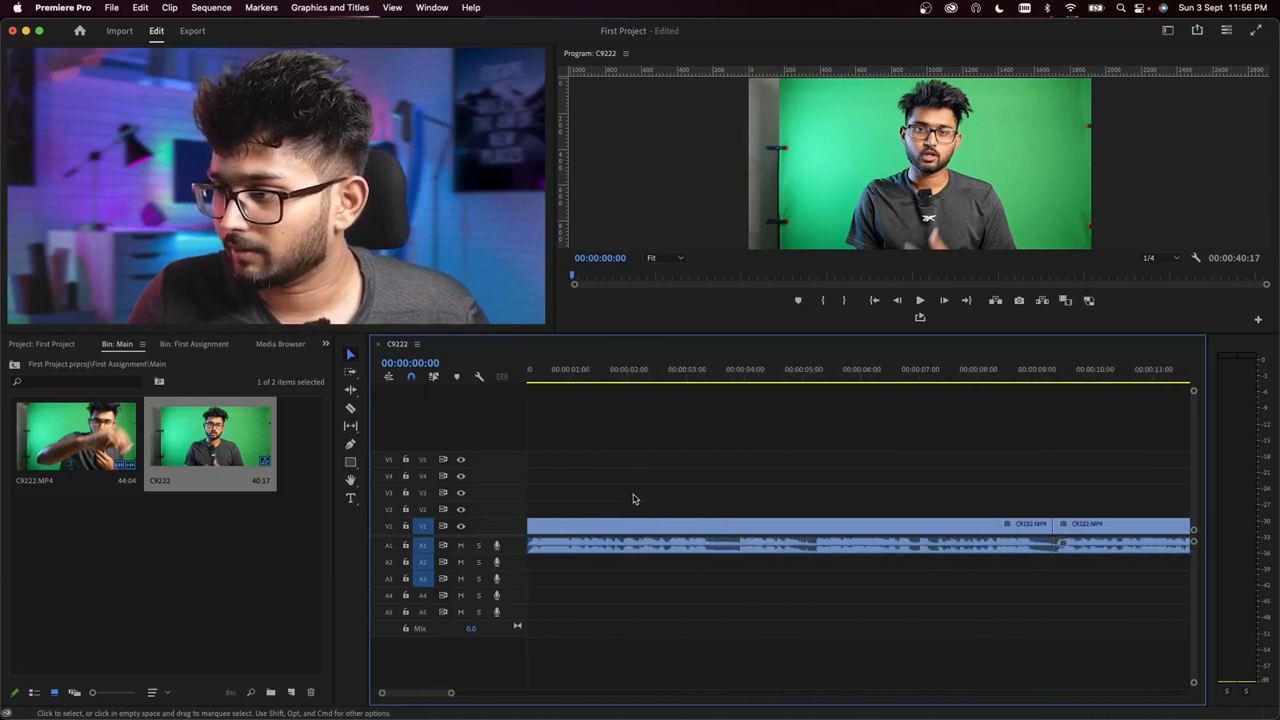
left_click(537, 372)
key("space")
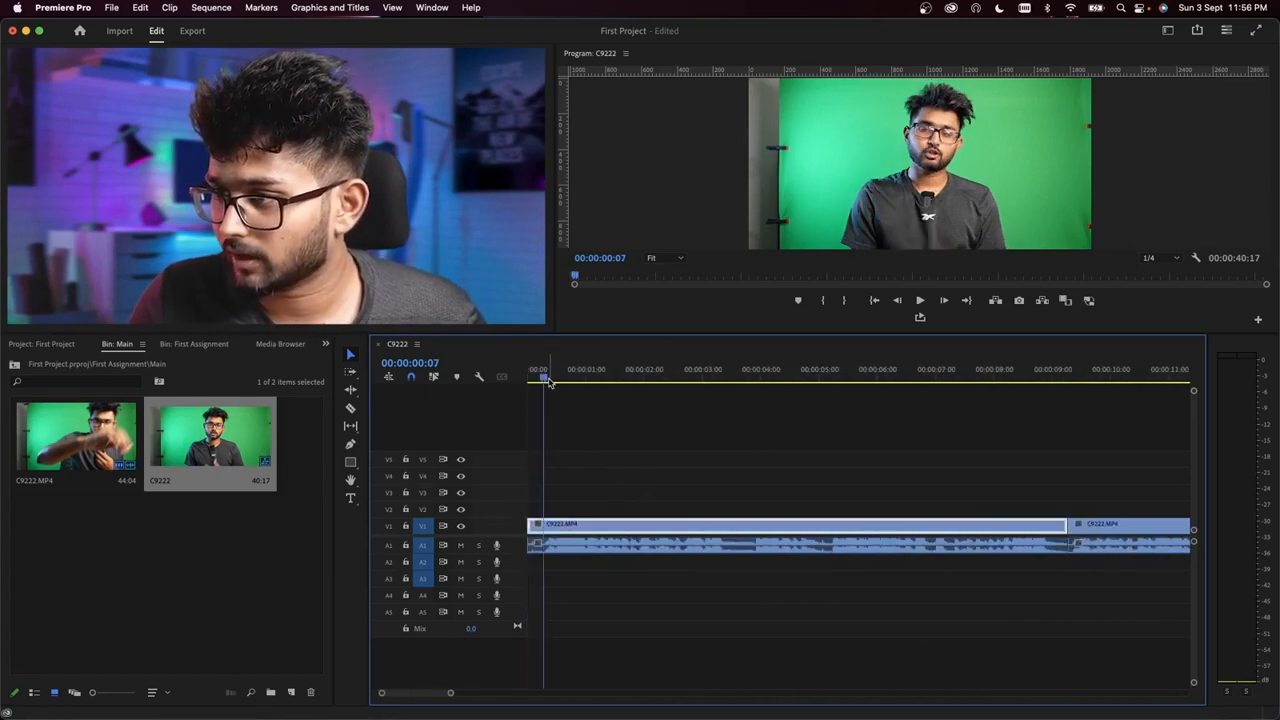
key("space")
scroll(554, 486, "up", 5)
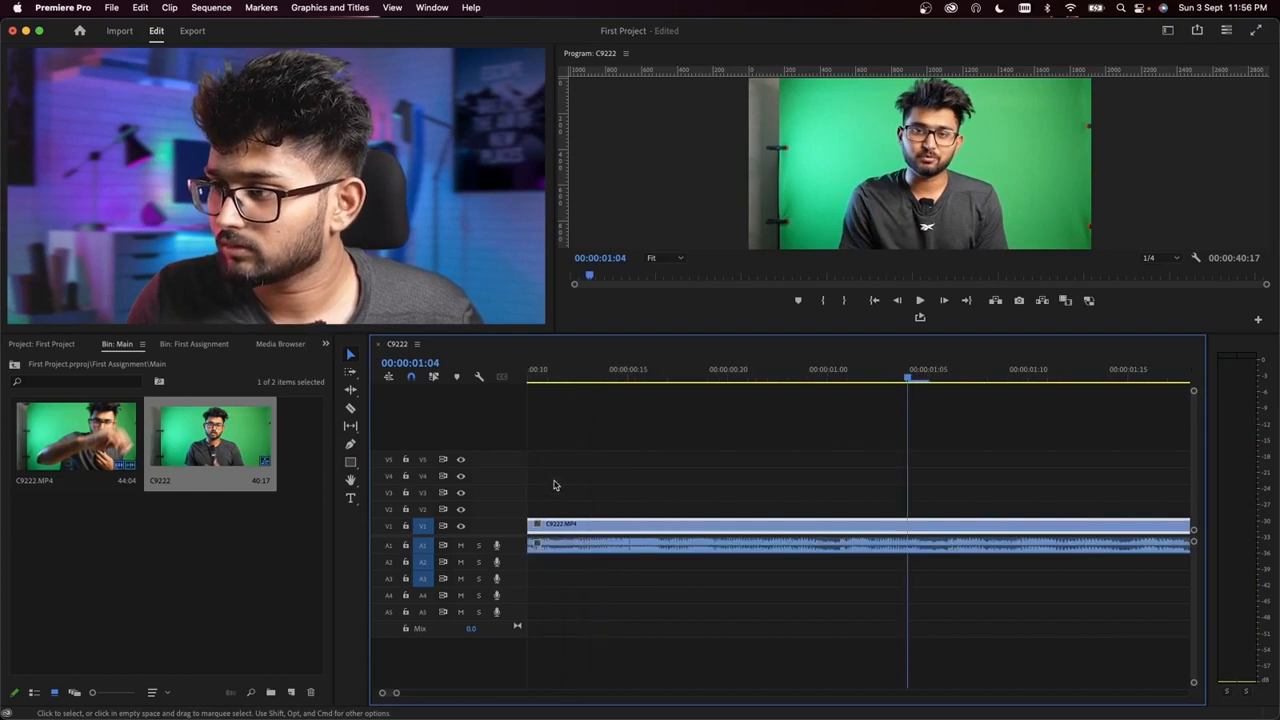
left_click(647, 368)
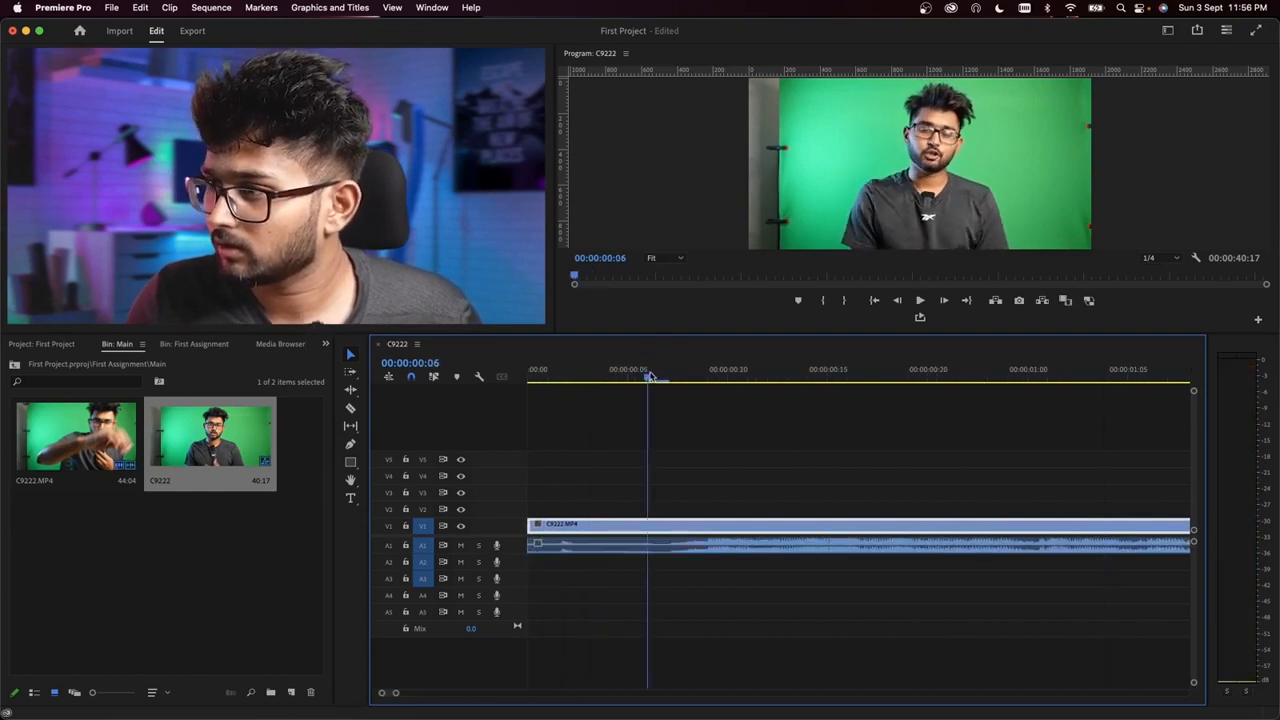
key("q")
Step: Play the trimmed sequence from its start and follow the waveform up to the first cut near 00:00:09:00
key("space")
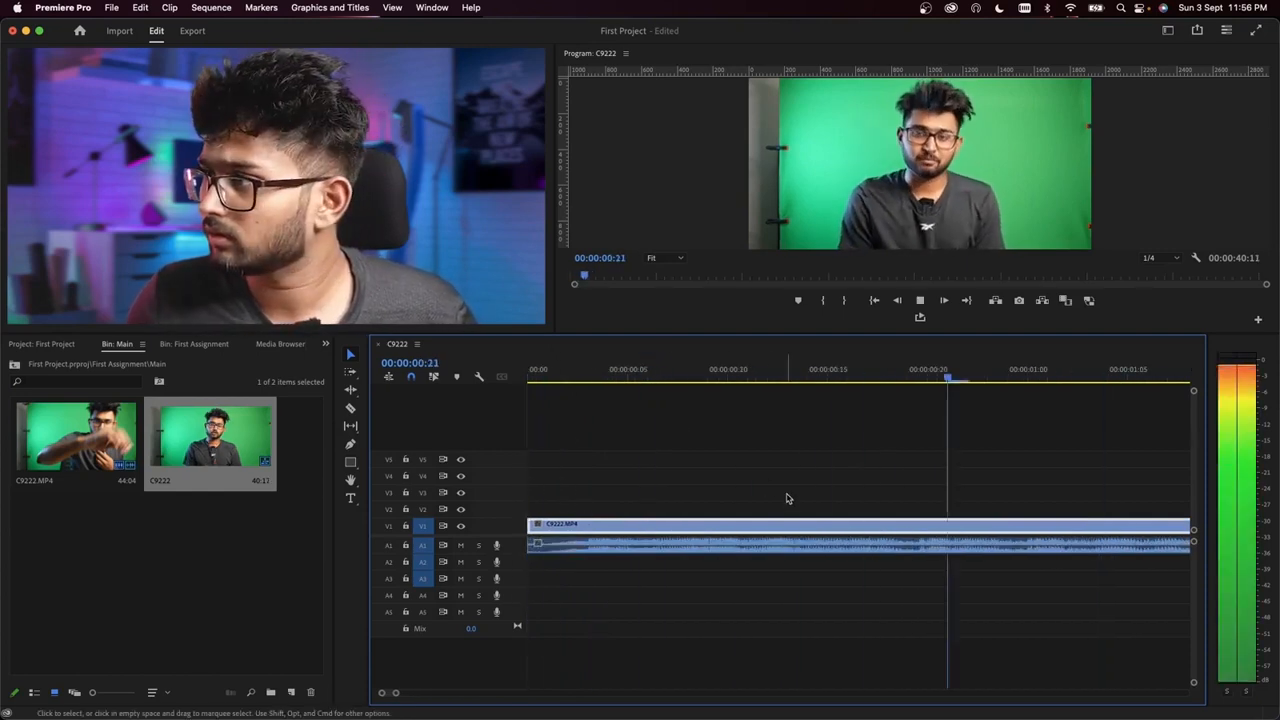
key("space")
scroll(788, 494, "down", 4)
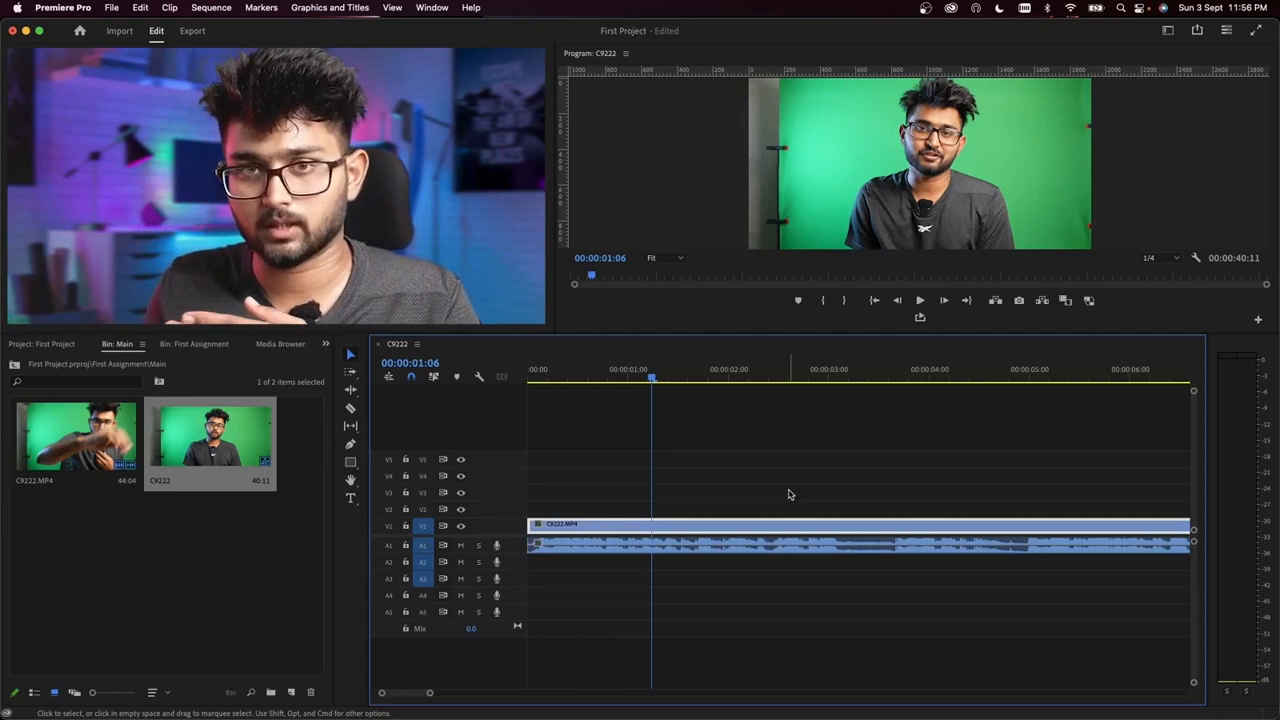
left_click(555, 375)
key("minus")
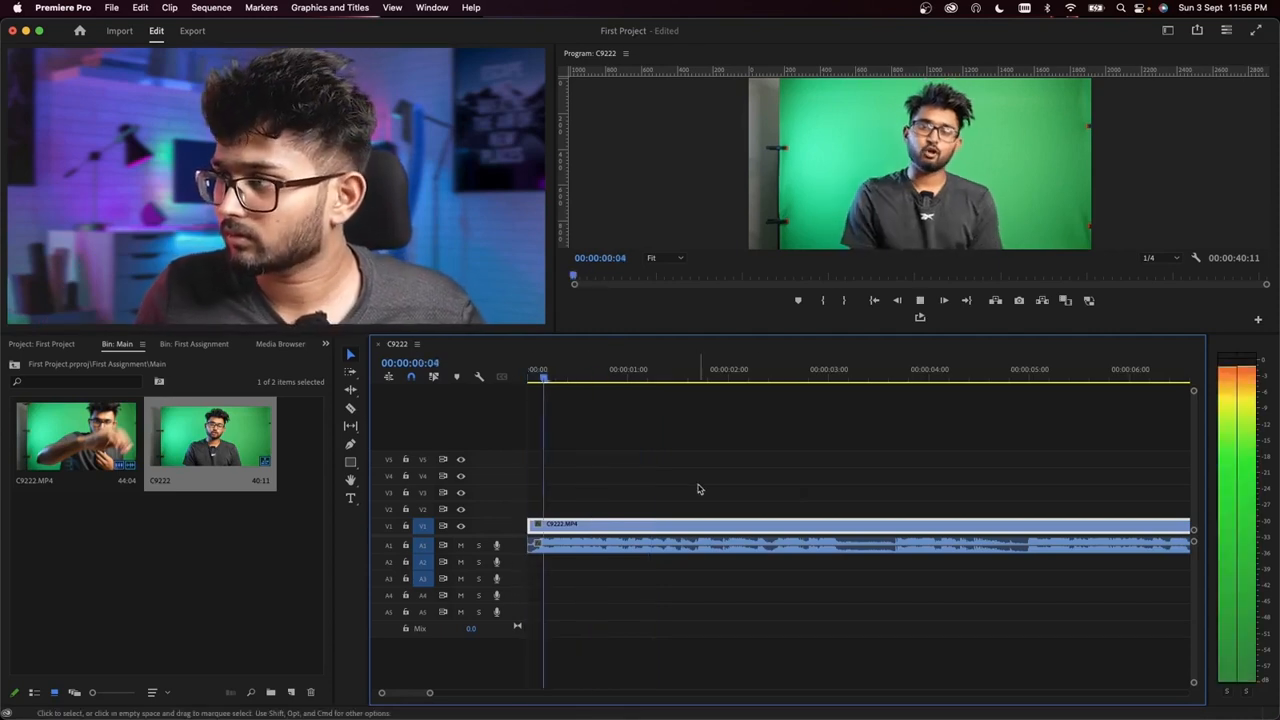
key("space")
scroll(655, 512, "down", 1)
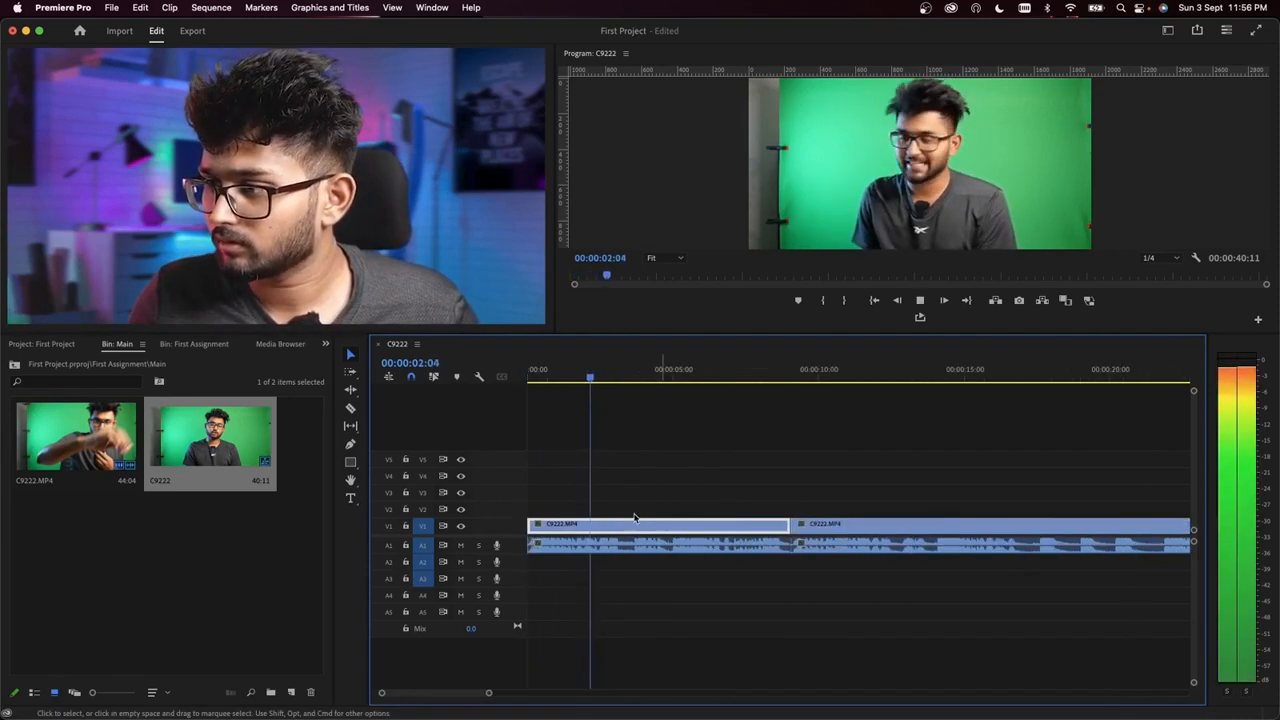
scroll(618, 512, "up", 5)
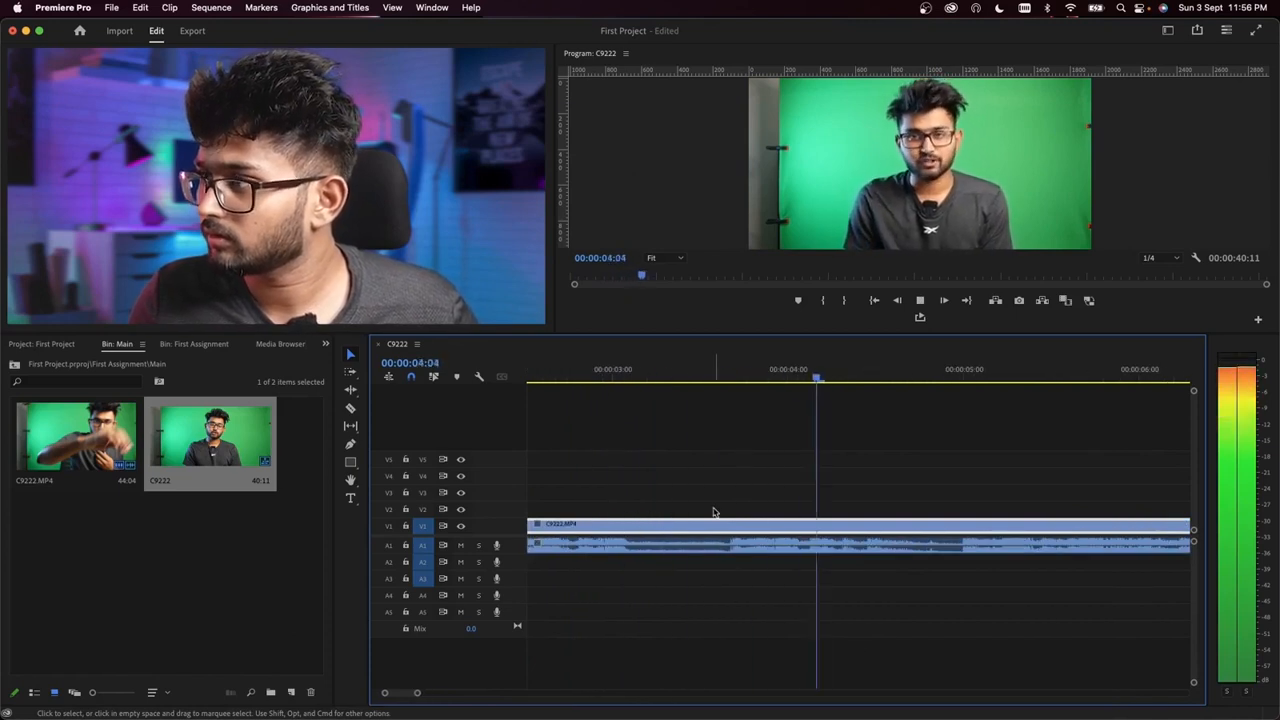
scroll(714, 514, "down", 3)
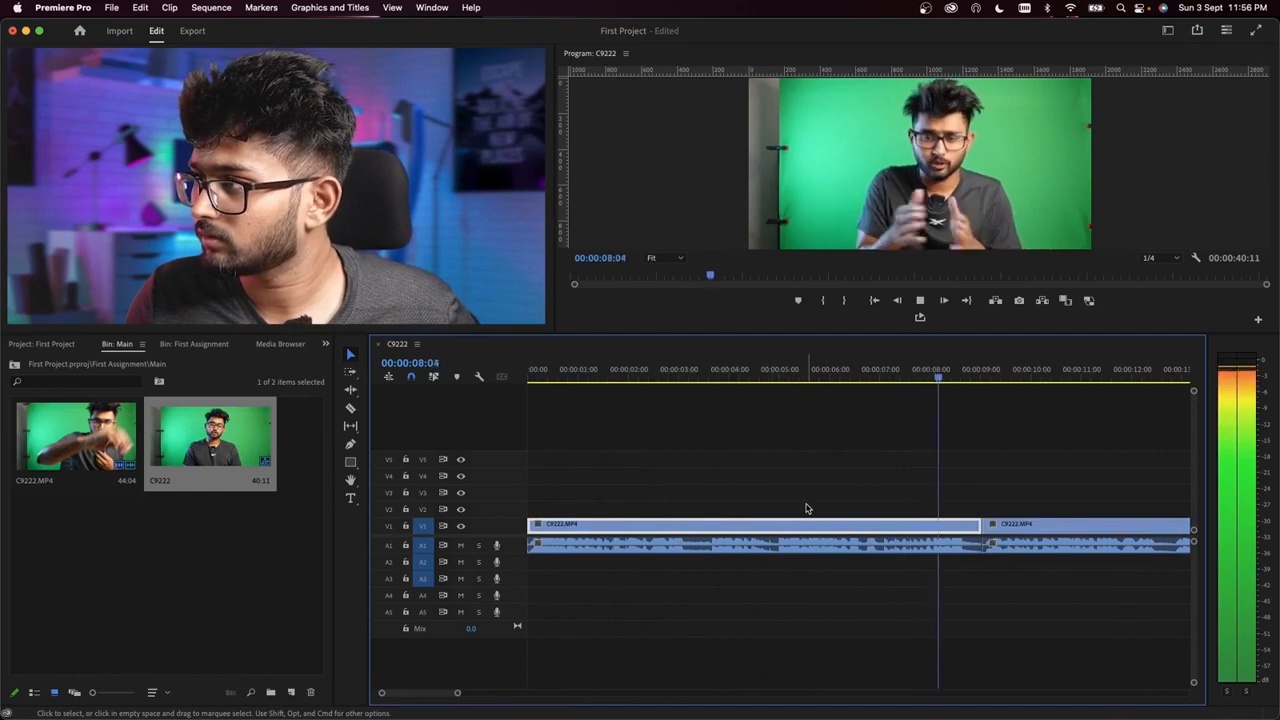
Step: Split the second clip's video at 00:00:09:06 and delete the short video piece before it, keeping the audio whole
key("space")
scroll(840, 503, "up", 3)
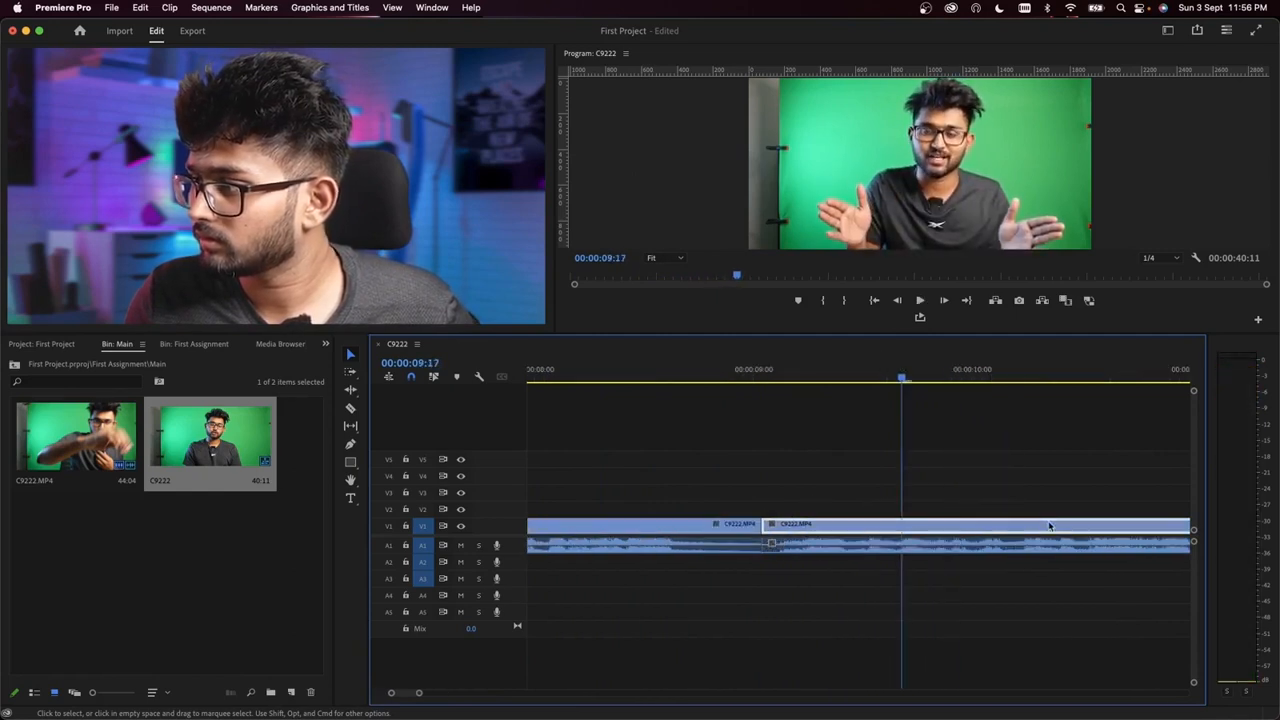
key("super+k")
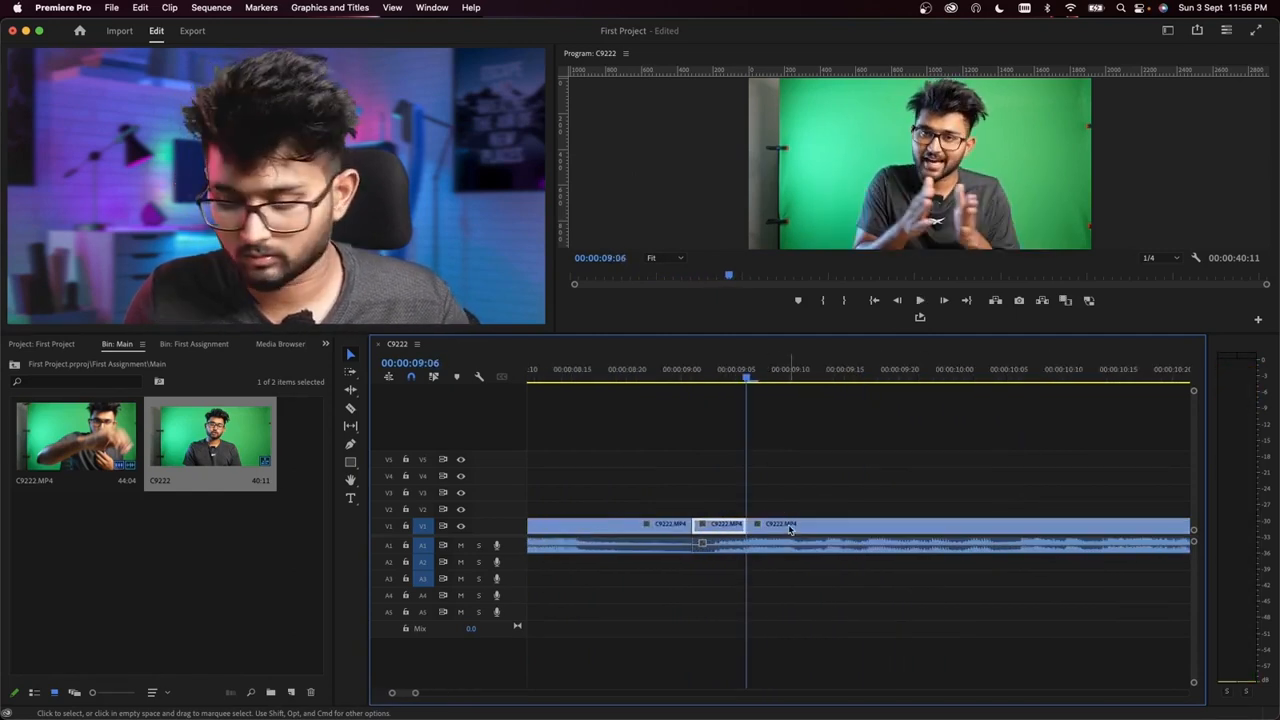
key("Delete")
Step: Move the second clip's audio to A2 and shift its video and audio earlier, closing the video gap and overlapping the A1 audio
left_click_drag(772, 549, 775, 563)
left_click_drag(787, 481, 793, 572)
left_click_drag(788, 528, 682, 528)
Step: Play across the overlapped cut and split the following video and audio at 00:00:21:07
left_click(558, 377)
key("space")
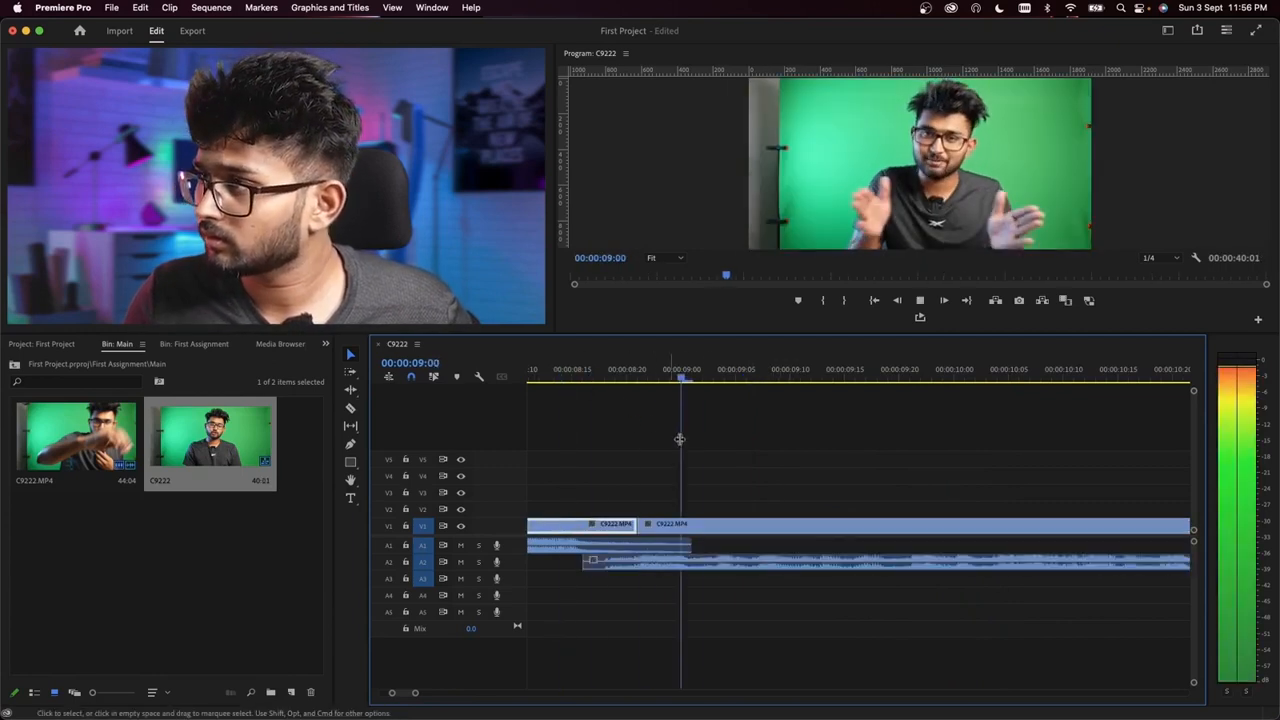
scroll(749, 503, "down", 5)
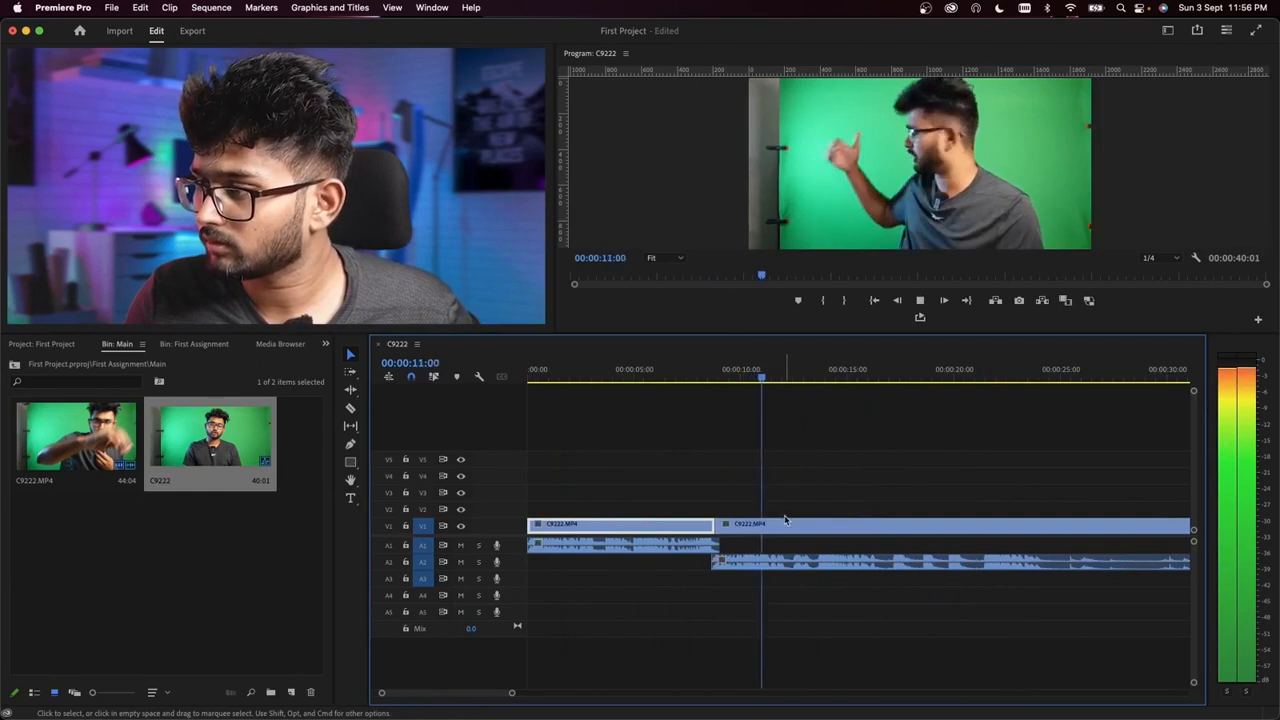
scroll(795, 519, "up", 3)
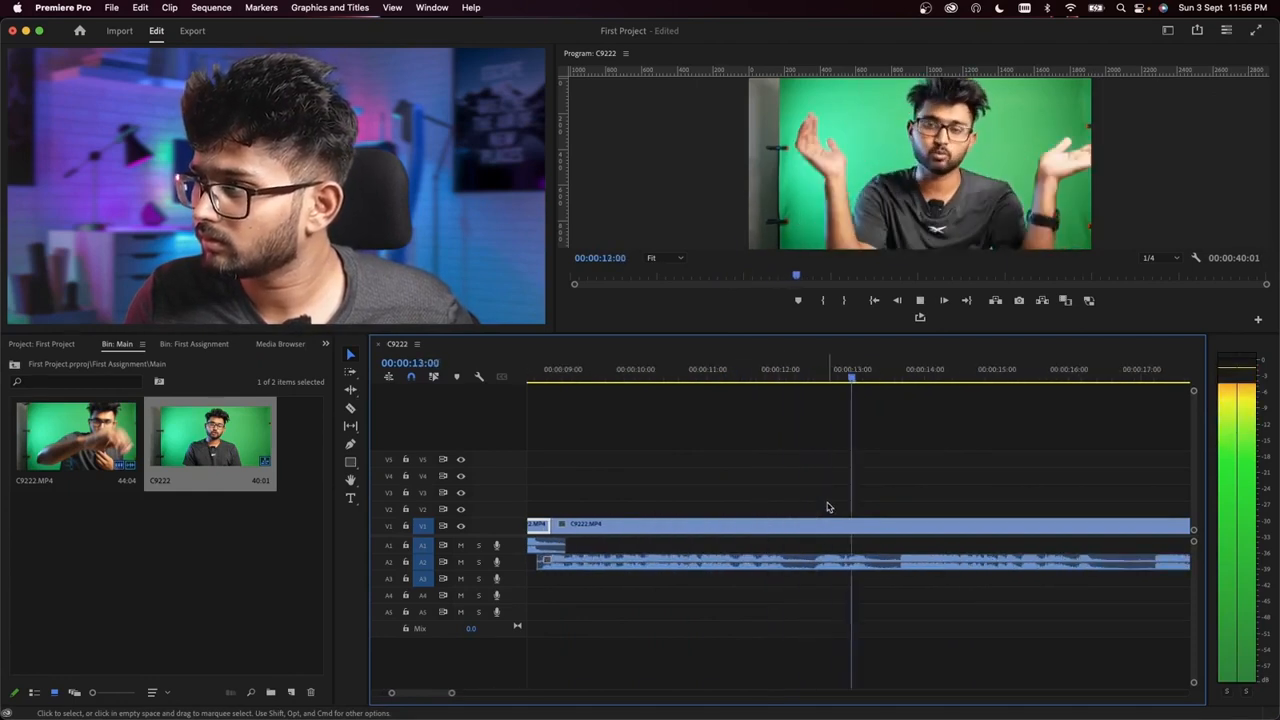
scroll(852, 517, "down", 5)
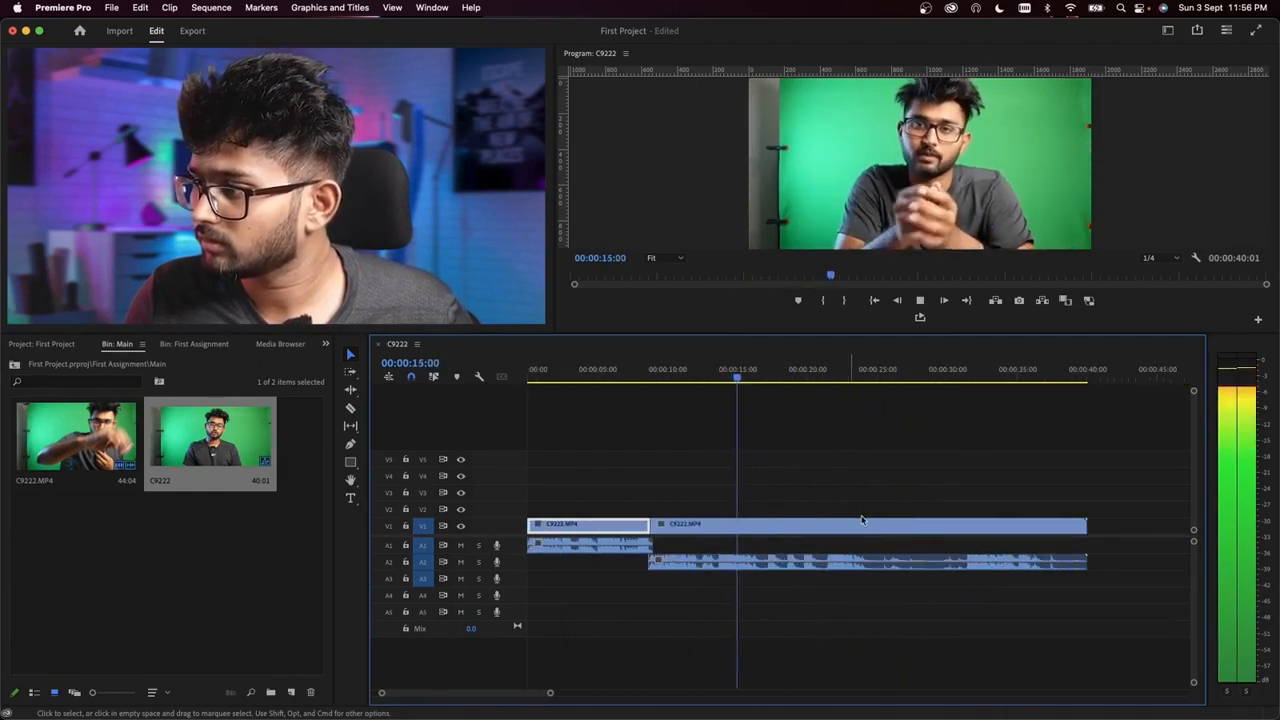
scroll(862, 519, "up", 4)
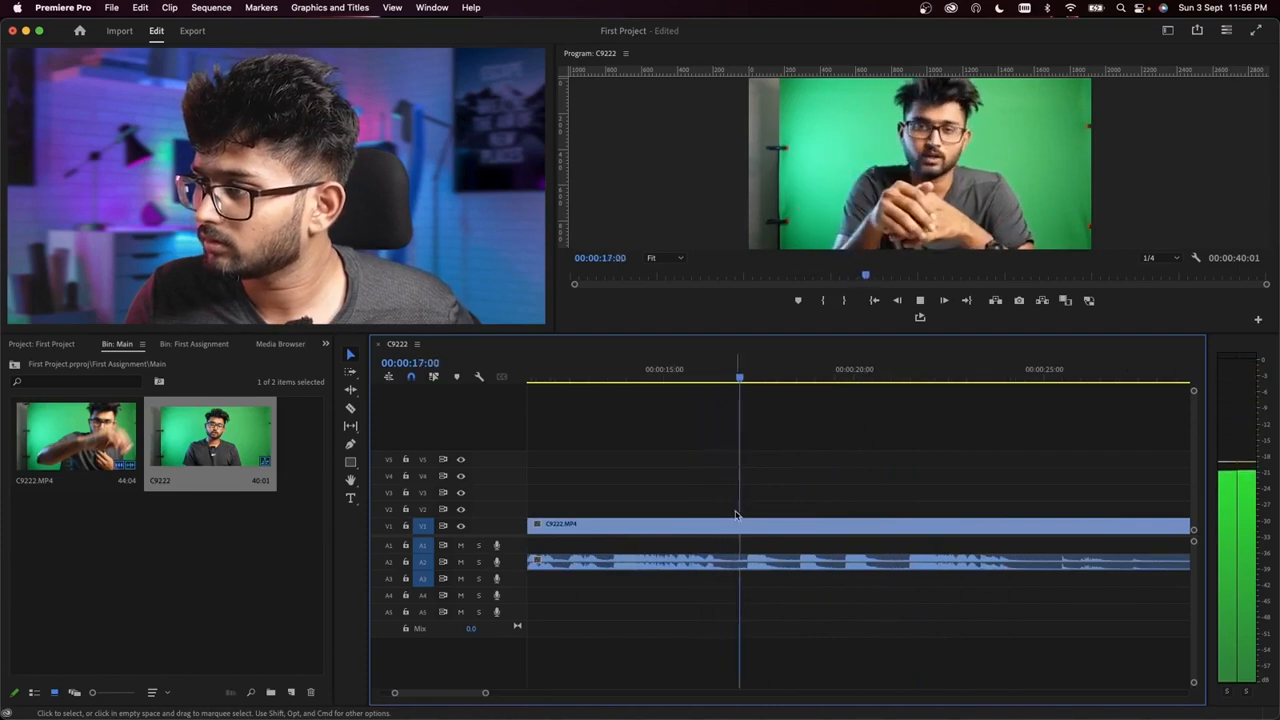
mouse_move(908, 375)
left_mouse_down()
mouse_move(928, 405)
mouse_move(921, 395)
left_mouse_up()
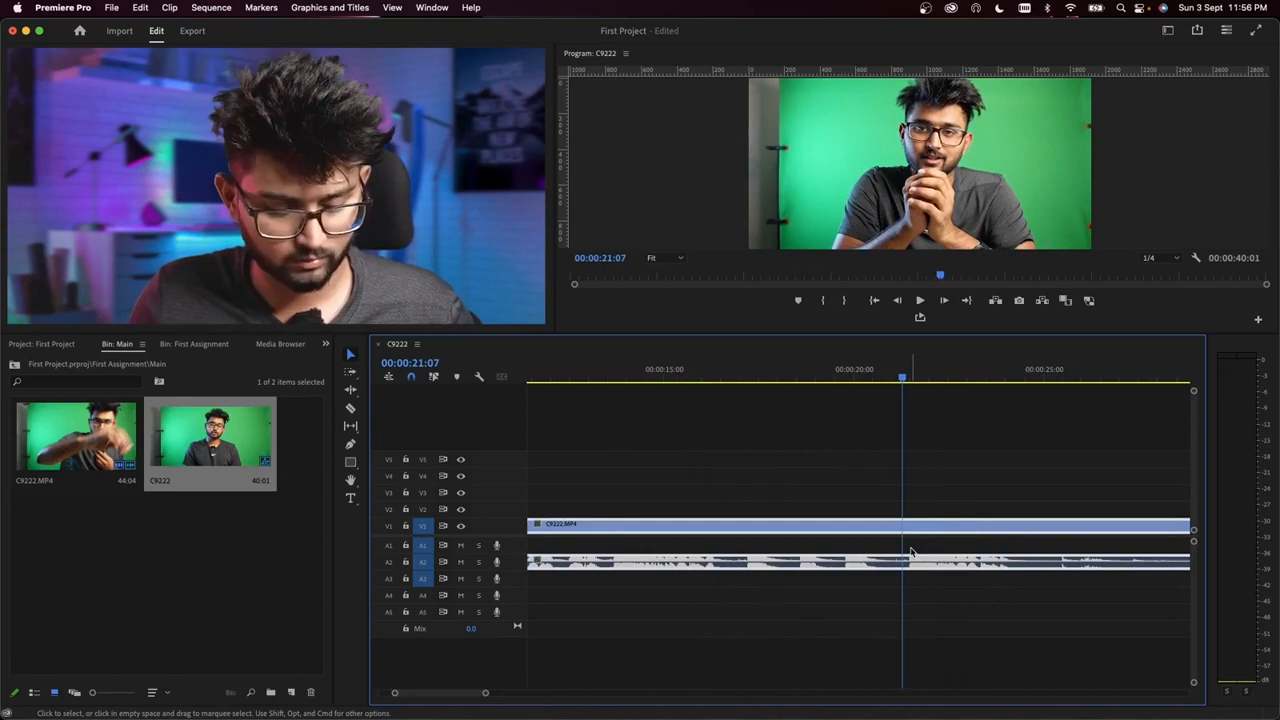
scroll(741, 473, "down", 3)
key("super+k")
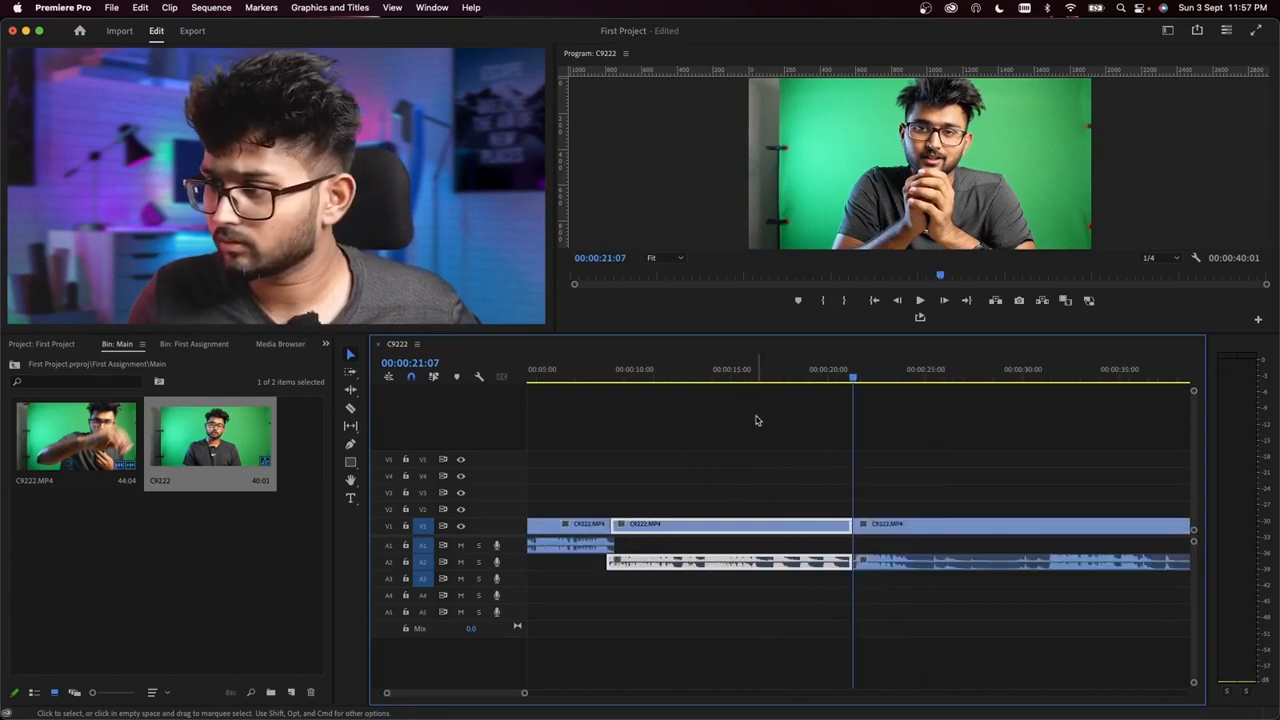
Step: Replay the overlapped cut from about 00:00:08:00 to check how the A1 and A2 audio flow together
key("space")
scroll(689, 437, "up", 5)
scroll(716, 449, "down", 10)
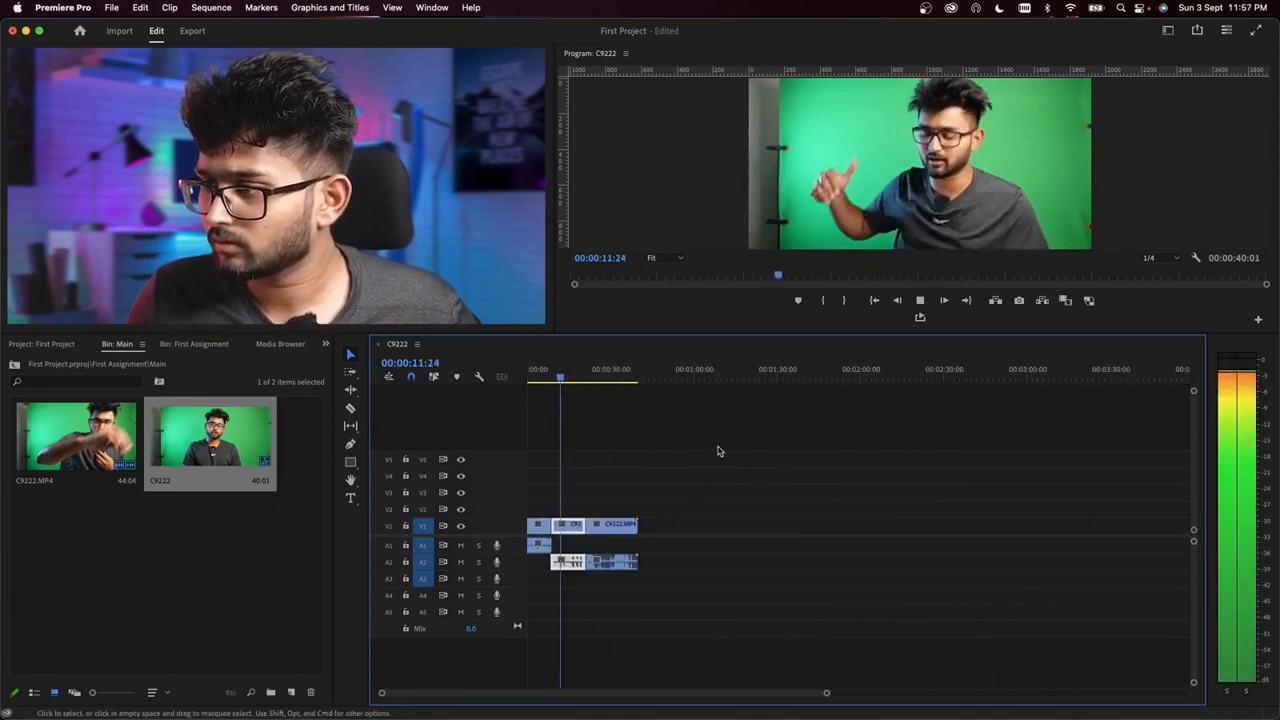
key("space")
scroll(575, 420, "up", 5)
scroll(597, 444, "left", 2)
left_click(603, 379)
key("space")
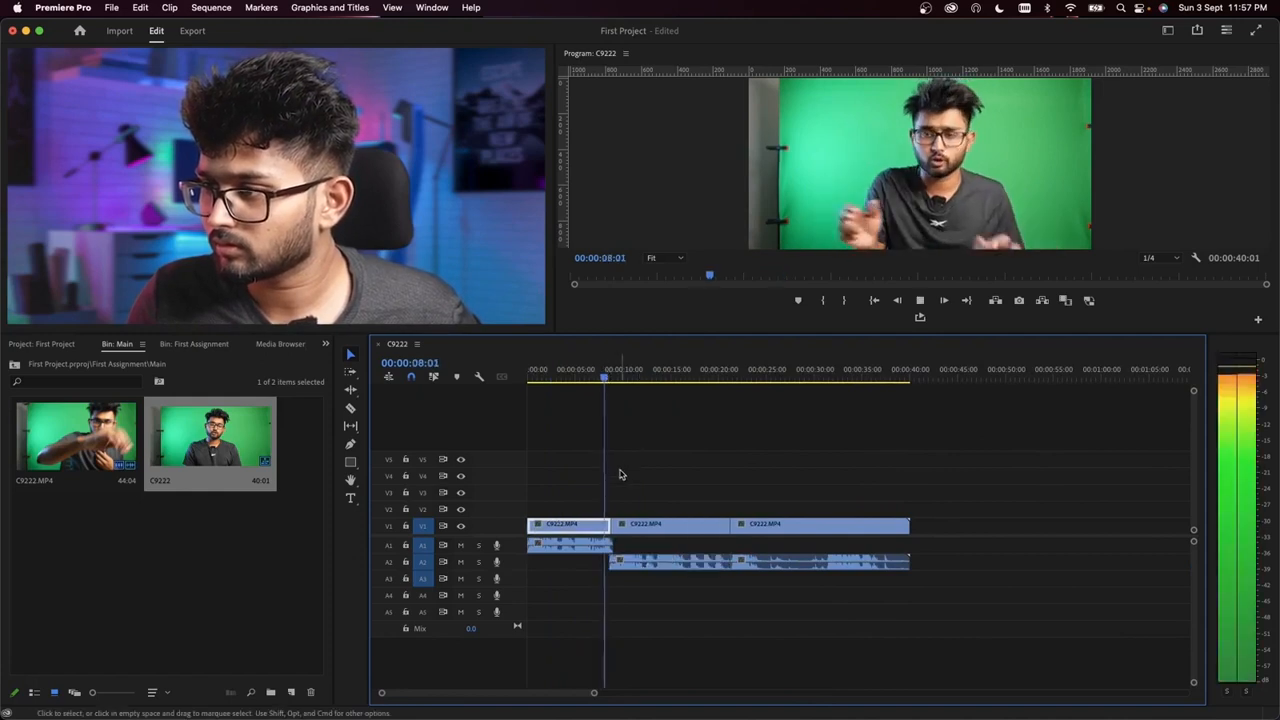
scroll(650, 478, "up", 4)
scroll(690, 505, "up", 3)
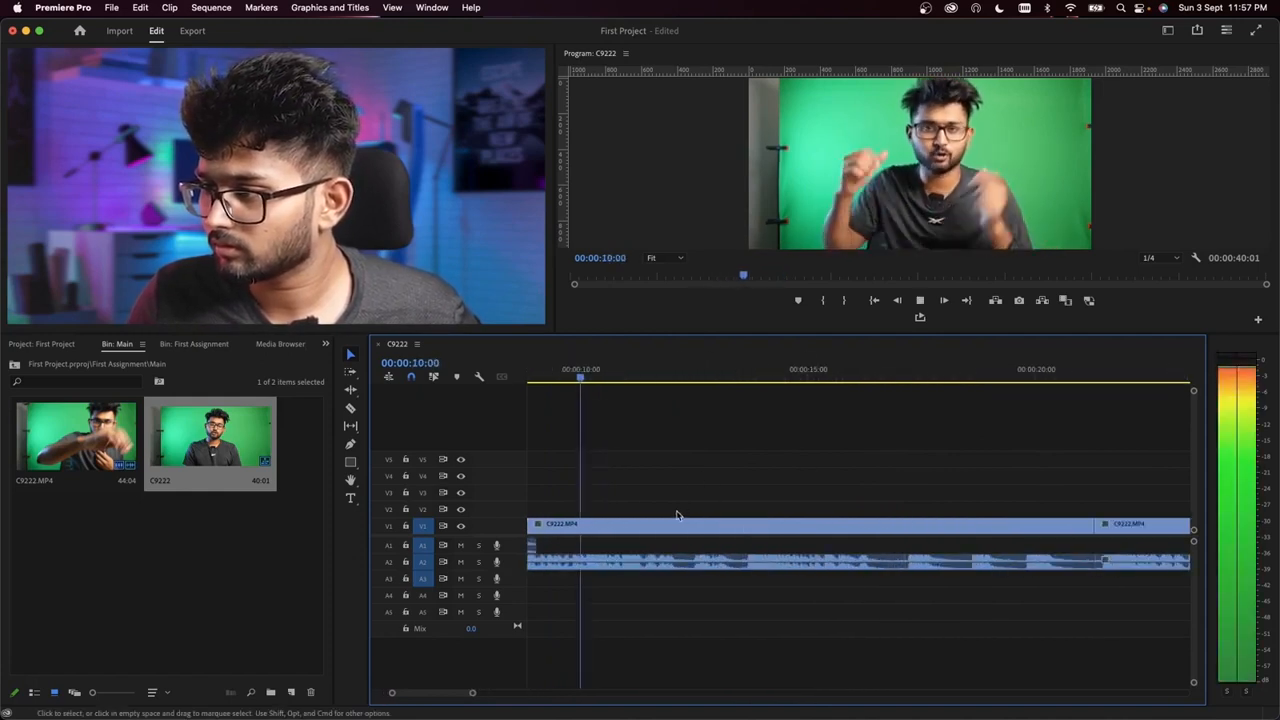
Step: Place the playhead at 00:00:13:11 and ripple trim the end of the middle clip's video and audio to it
left_click(739, 377)
key("space")
left_click(746, 378)
key("Left")
key("Left")
key("Left")
key("Left")
key("Left")
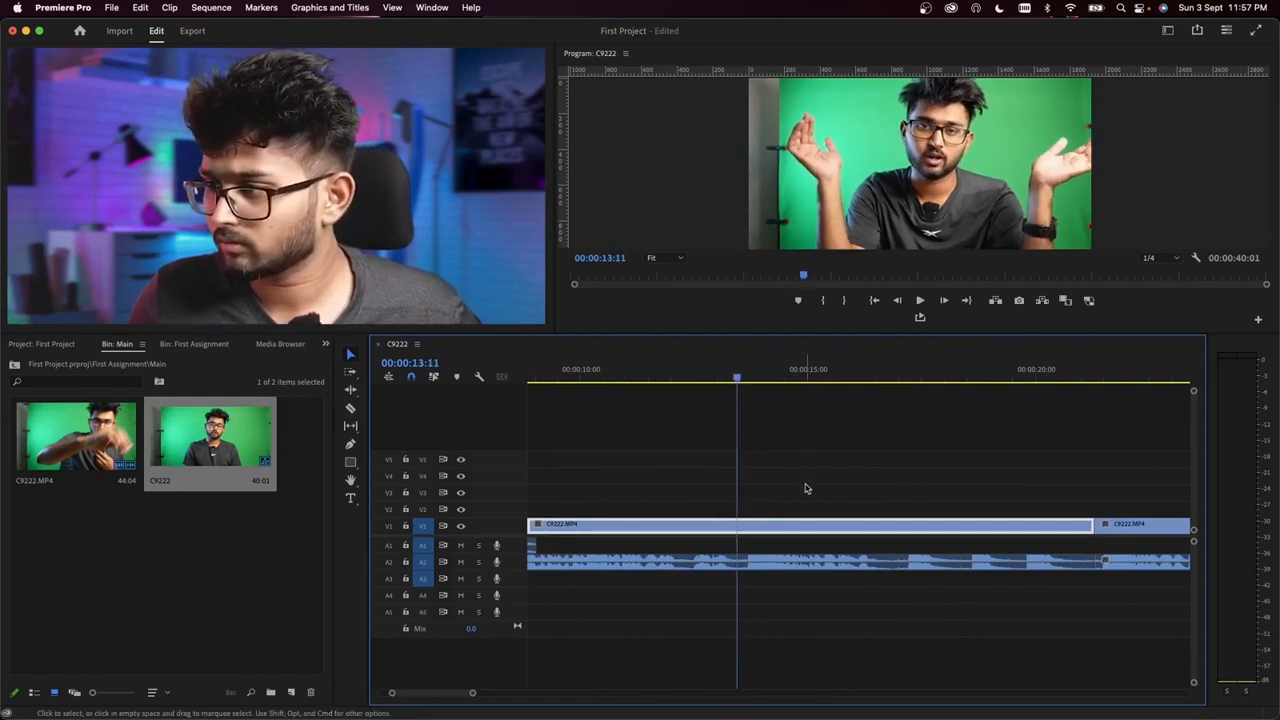
left_click_drag(805, 486, 806, 596)
key("w")
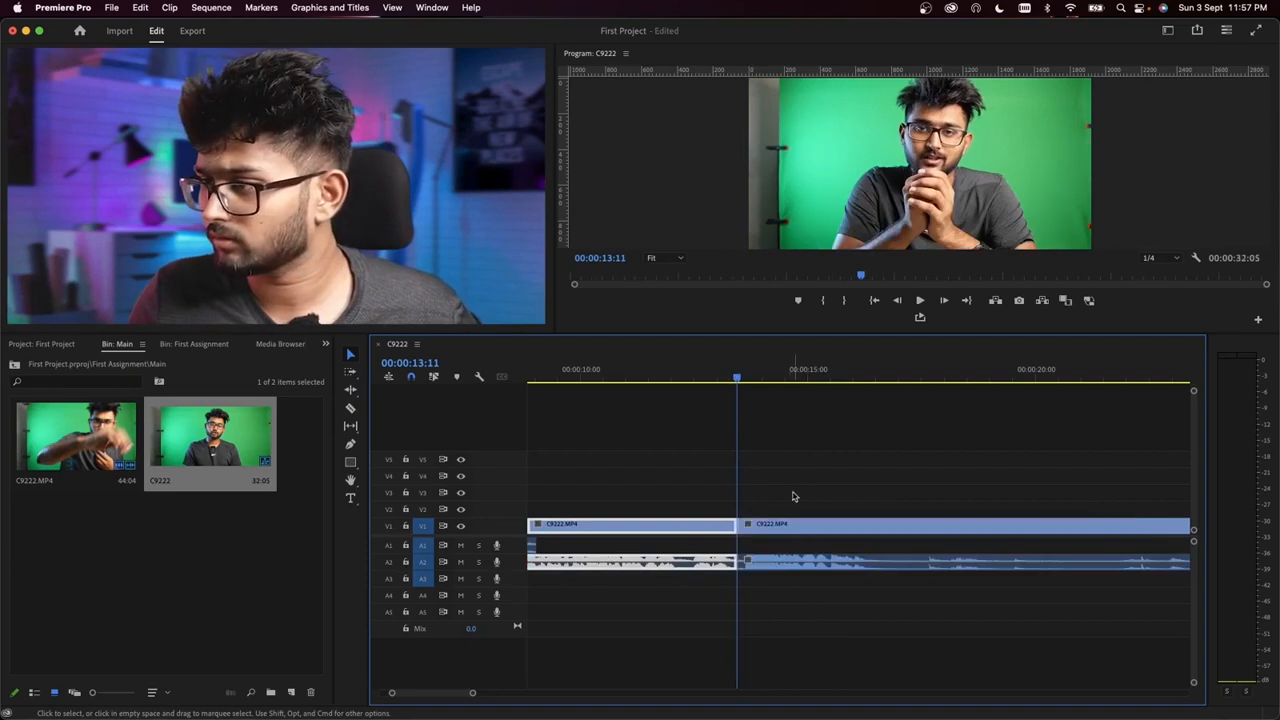
Step: Play across the cut at 00:00:13:11 and move the following clip's audio from A2 to A1
left_click(701, 380)
key("space")
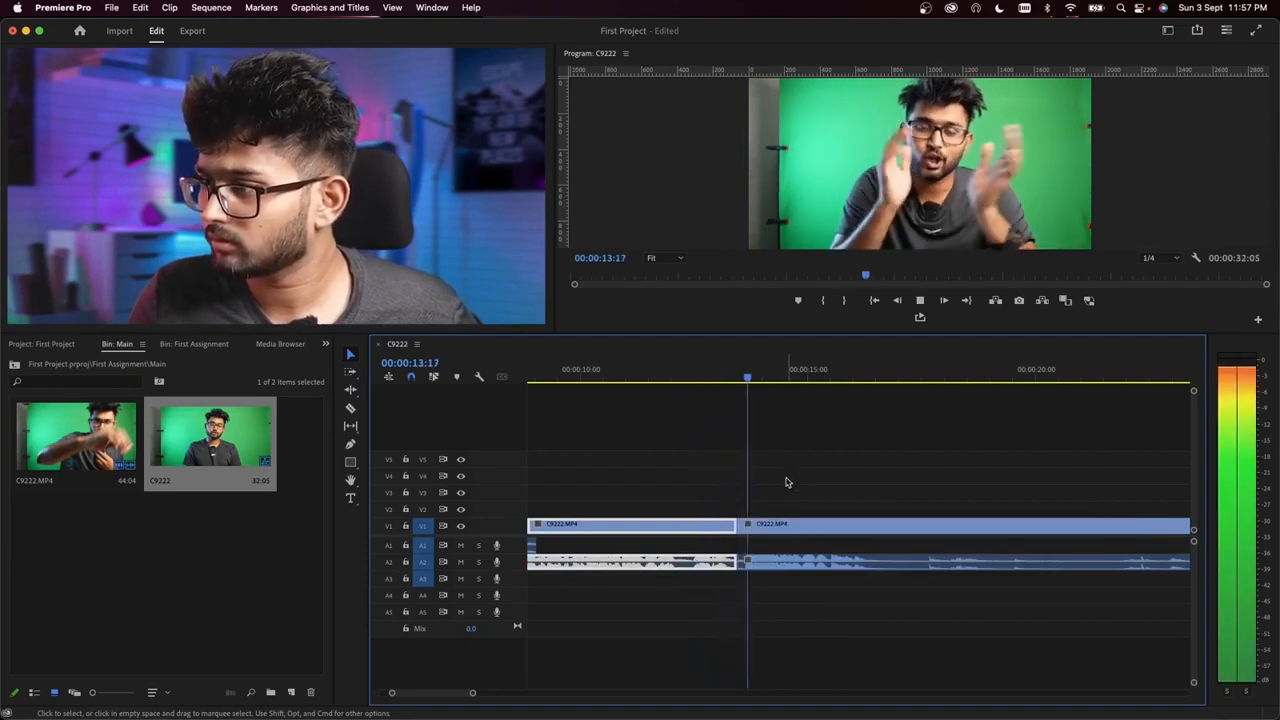
key("space")
left_click(776, 577)
left_click_drag(769, 564, 766, 547)
Step: Delete the third clip's video before 00:00:13:22 and shift its video and audio earlier to overlap the A2 audio
scroll(763, 569, "up", 5)
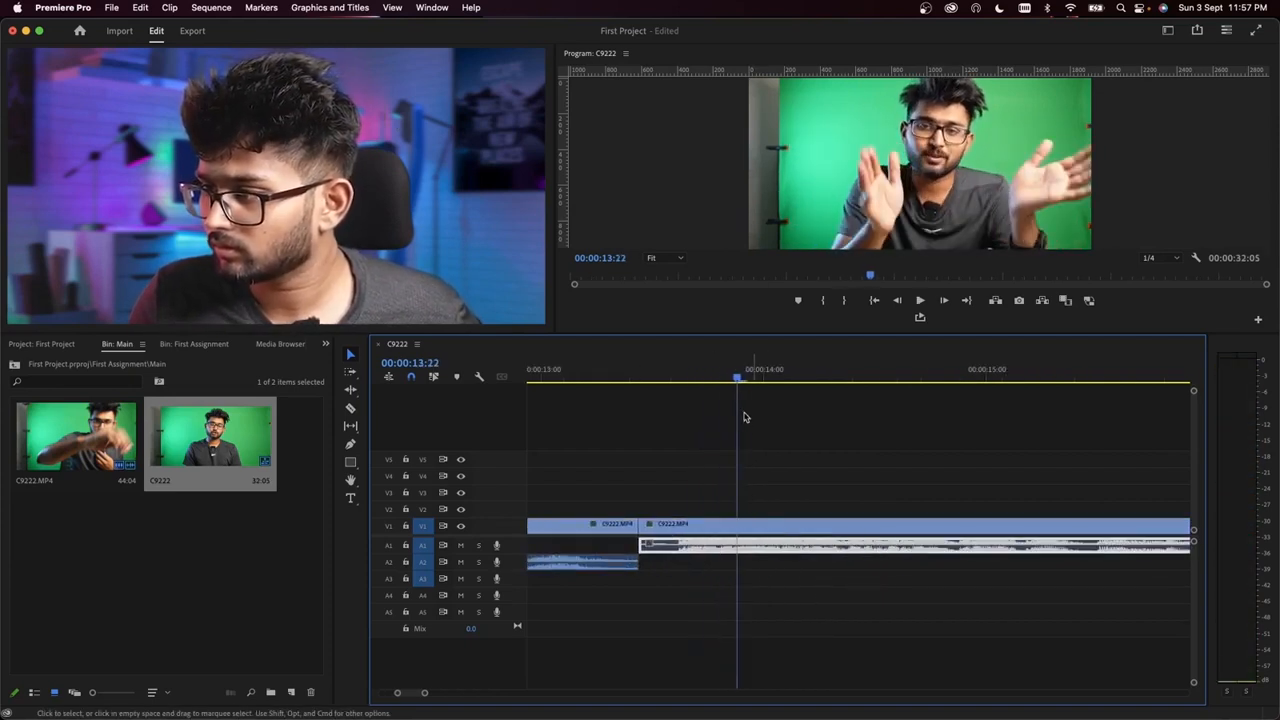
left_click(726, 525)
key("super+k")
key("Delete")
left_click_drag(766, 468, 658, 528)
scroll(787, 413, "down", 5)
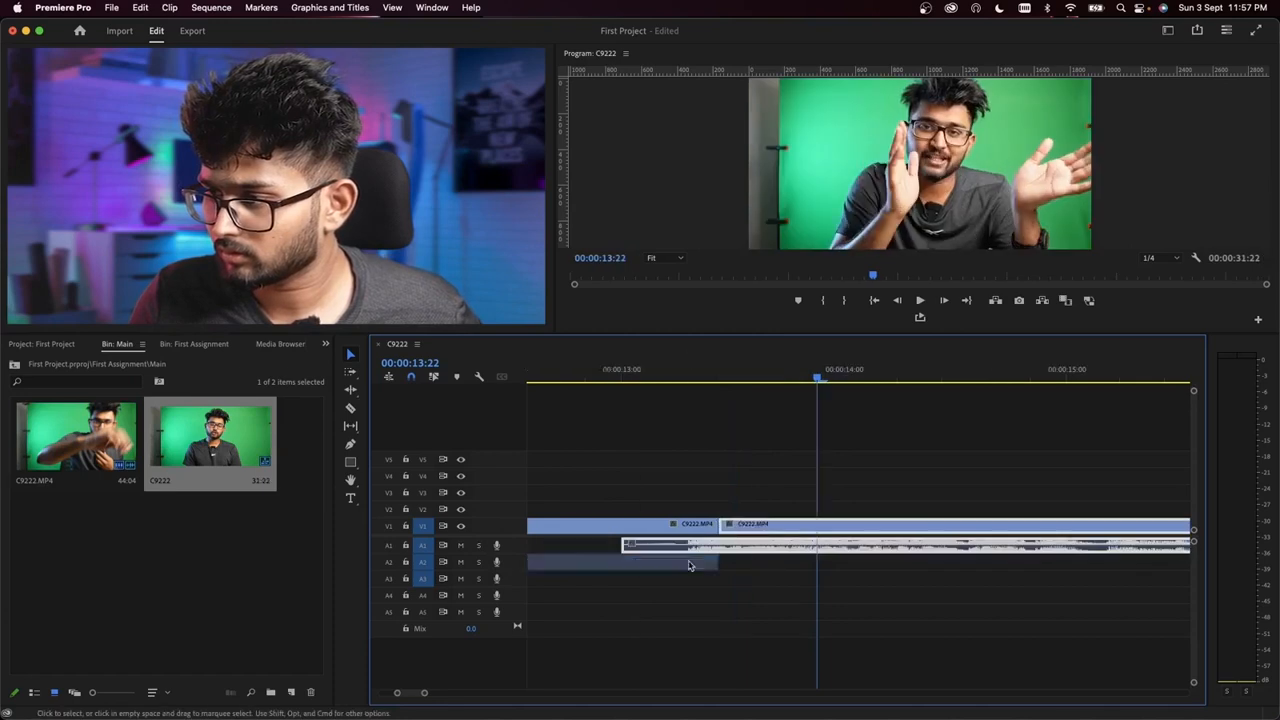
Step: Play across the second overlapped cut and split the video and audio at 00:00:16:05
key("space")
scroll(831, 474, "down", 5)
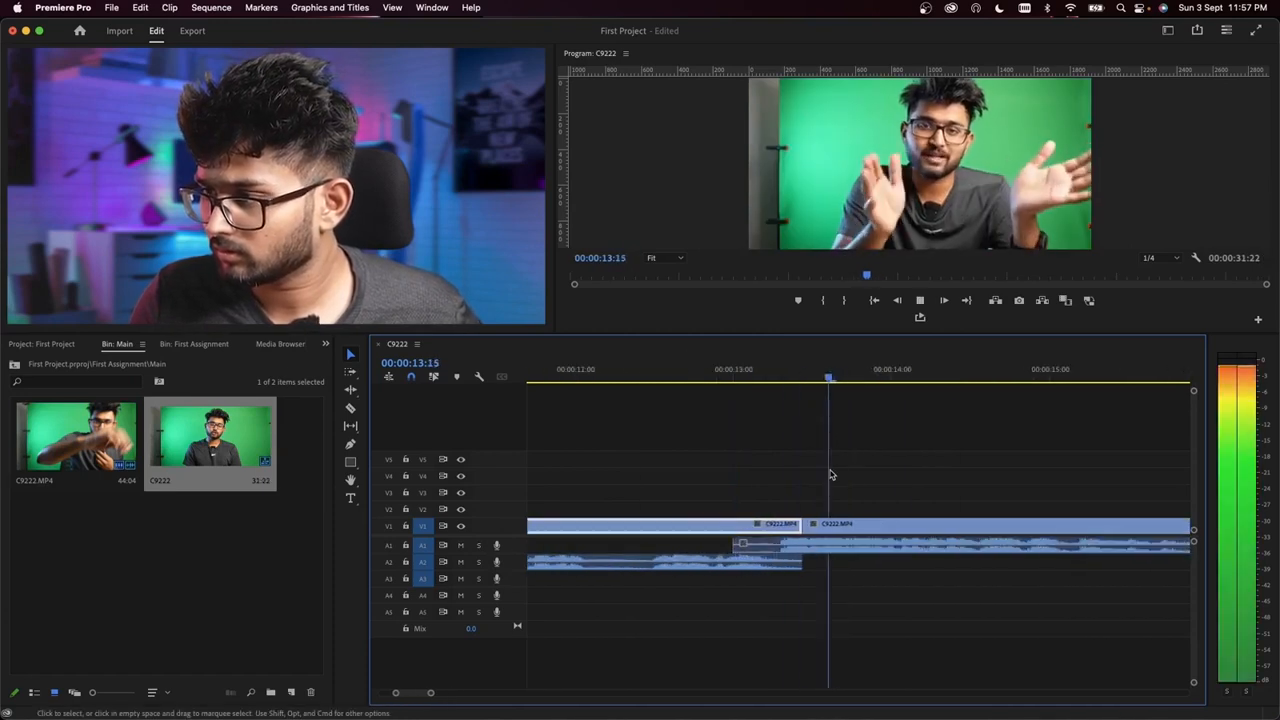
scroll(868, 570, "up", 5)
scroll(828, 574, "right", 2)
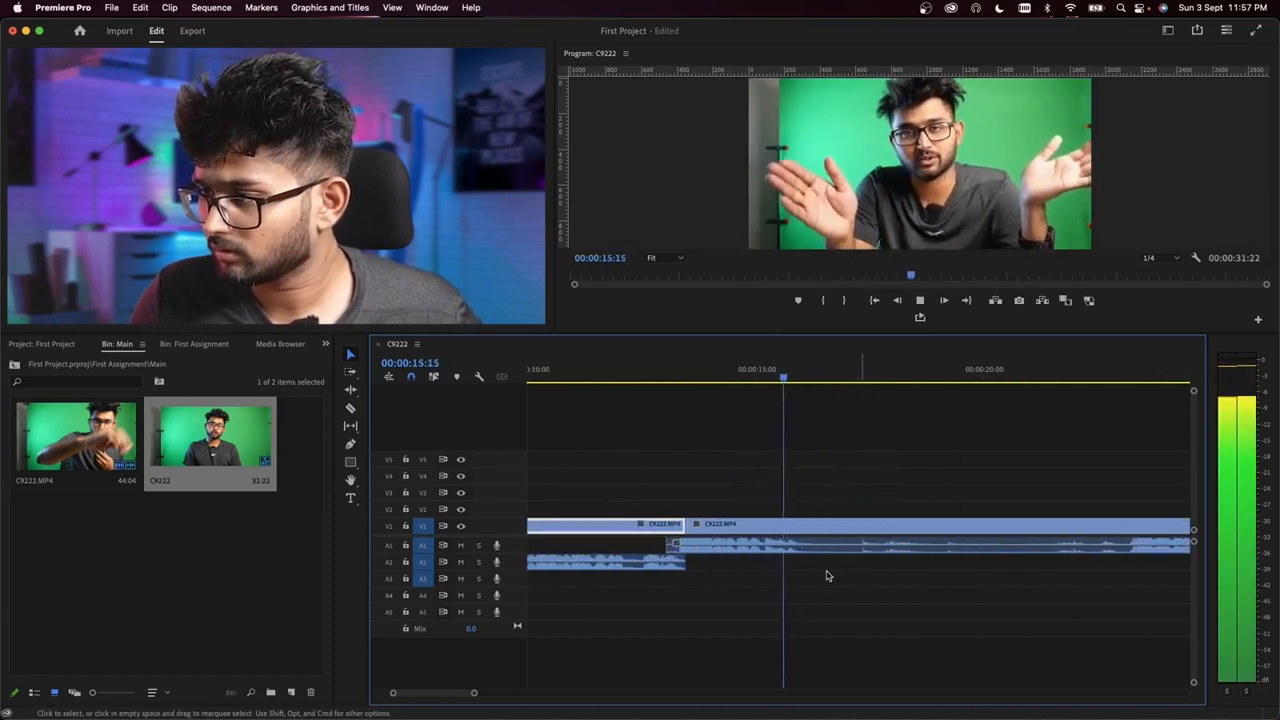
key("space")
left_click(851, 525)
key("super+k")
scroll(865, 552, "down", 5)
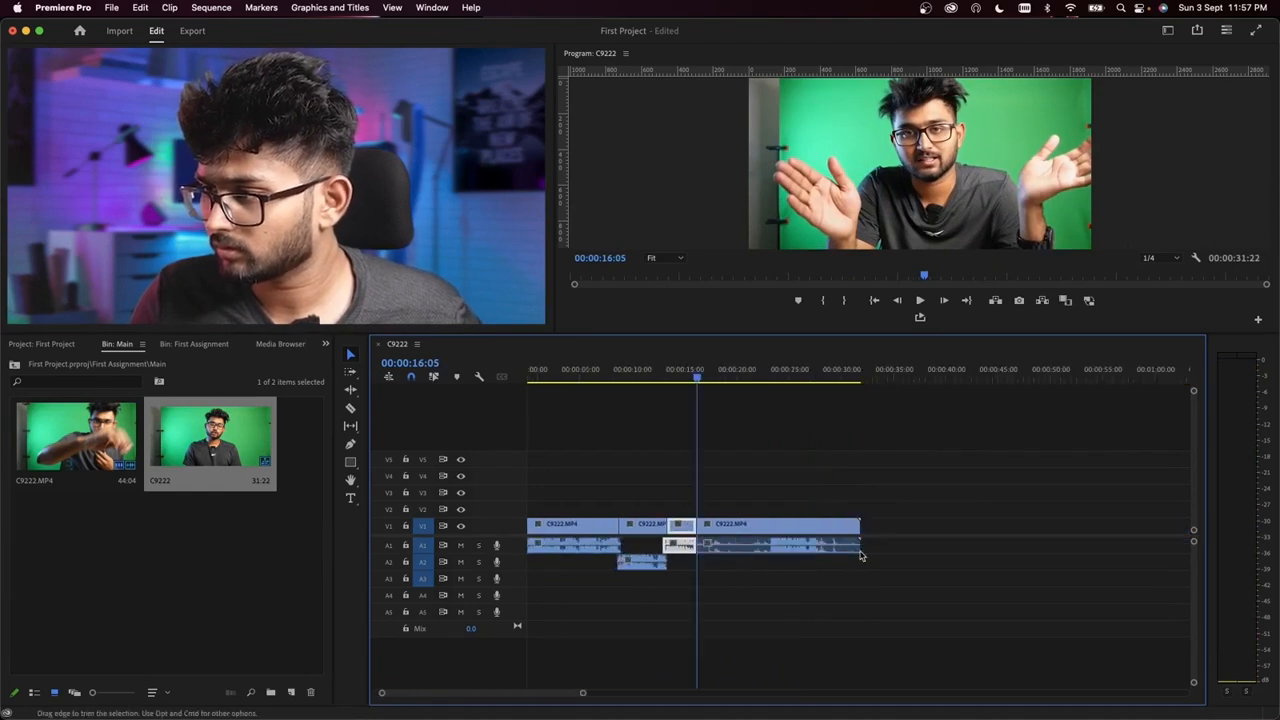
Step: Examine and play the overlap around 00:00:13:08, comparing the incoming A1 audio with the outgoing video and A2 audio
scroll(668, 574, "up", 8)
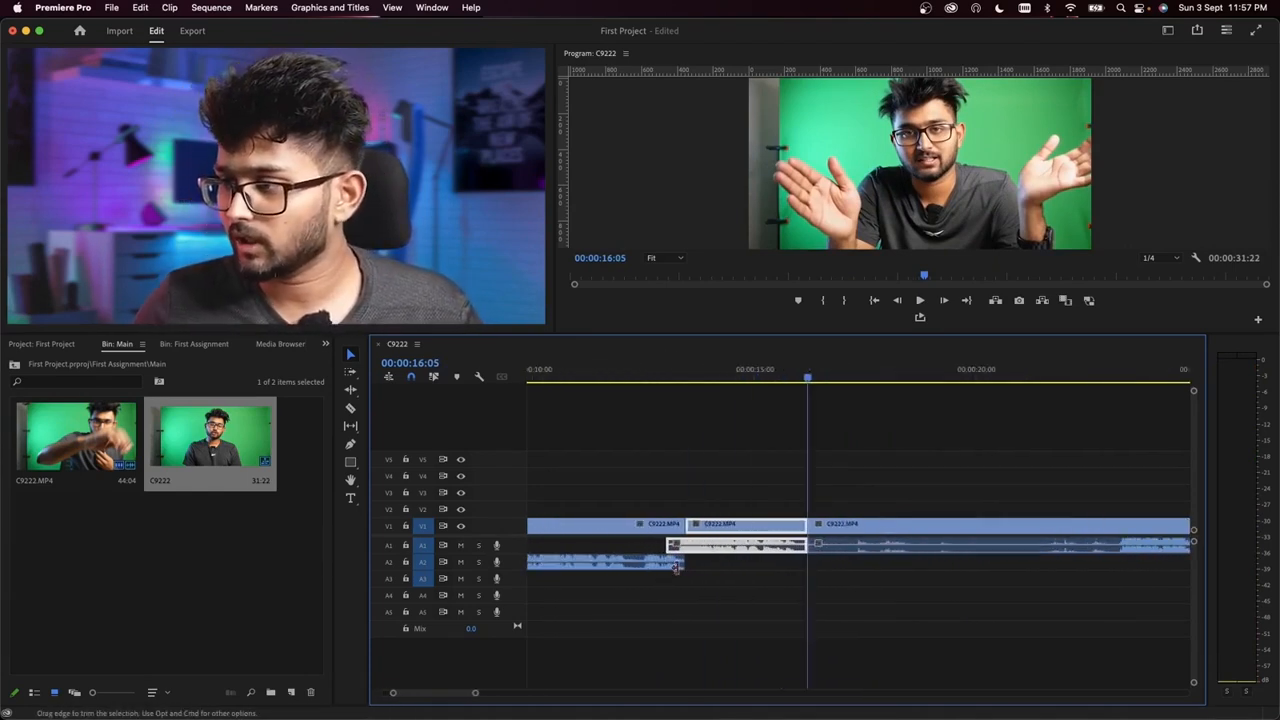
left_click(656, 376)
mouse_move(670, 383)
left_mouse_down()
mouse_move(626, 383)
mouse_move(684, 388)
left_mouse_up()
key("space")
key("space")
left_click(668, 376)
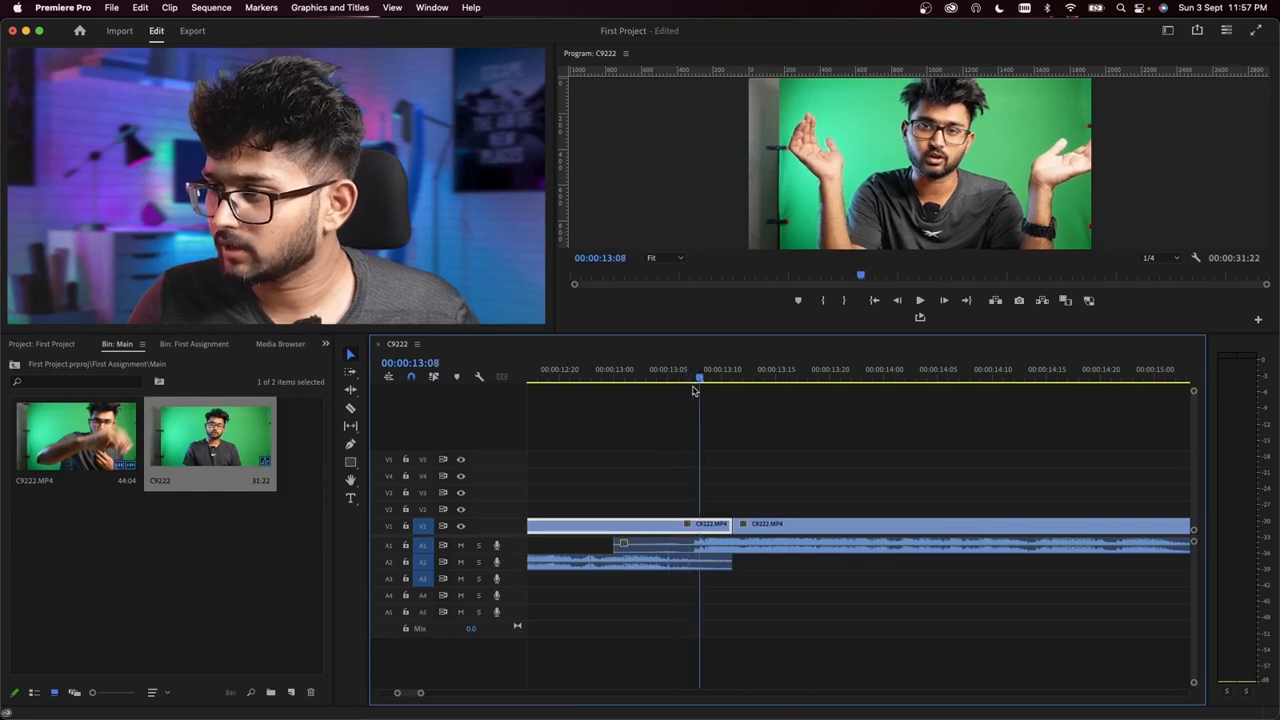
left_click(724, 550)
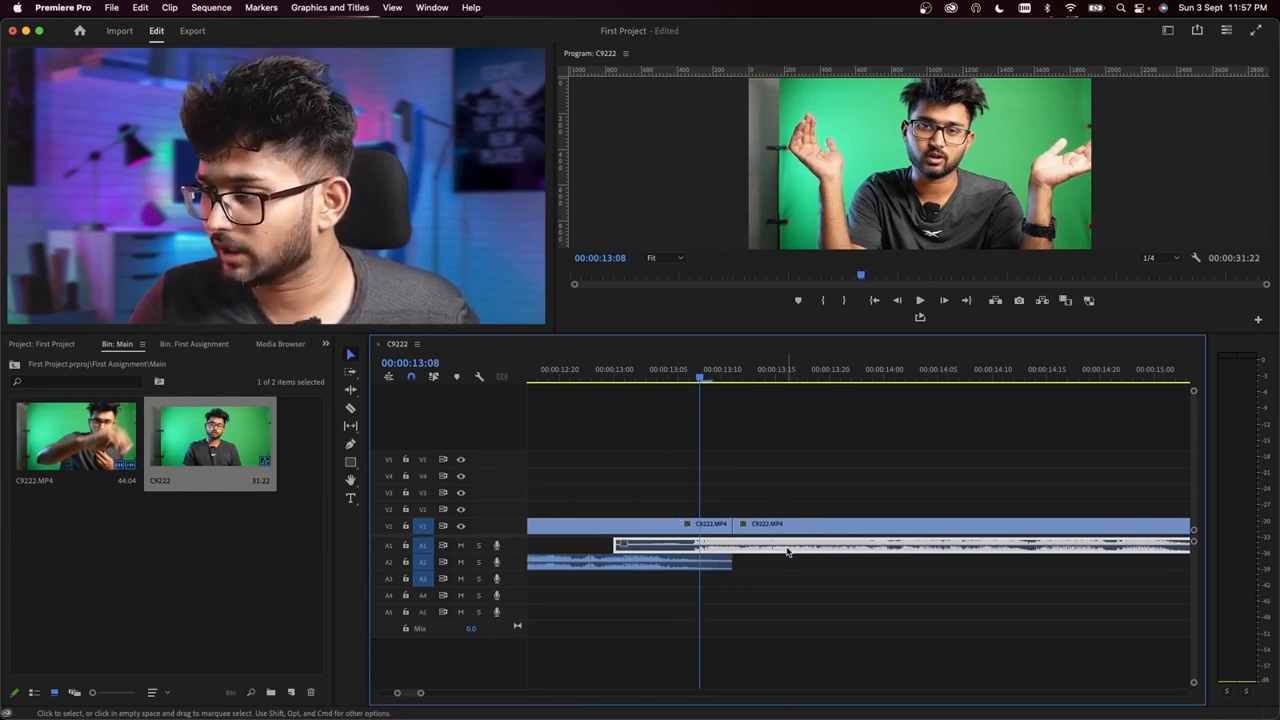
left_click(705, 531)
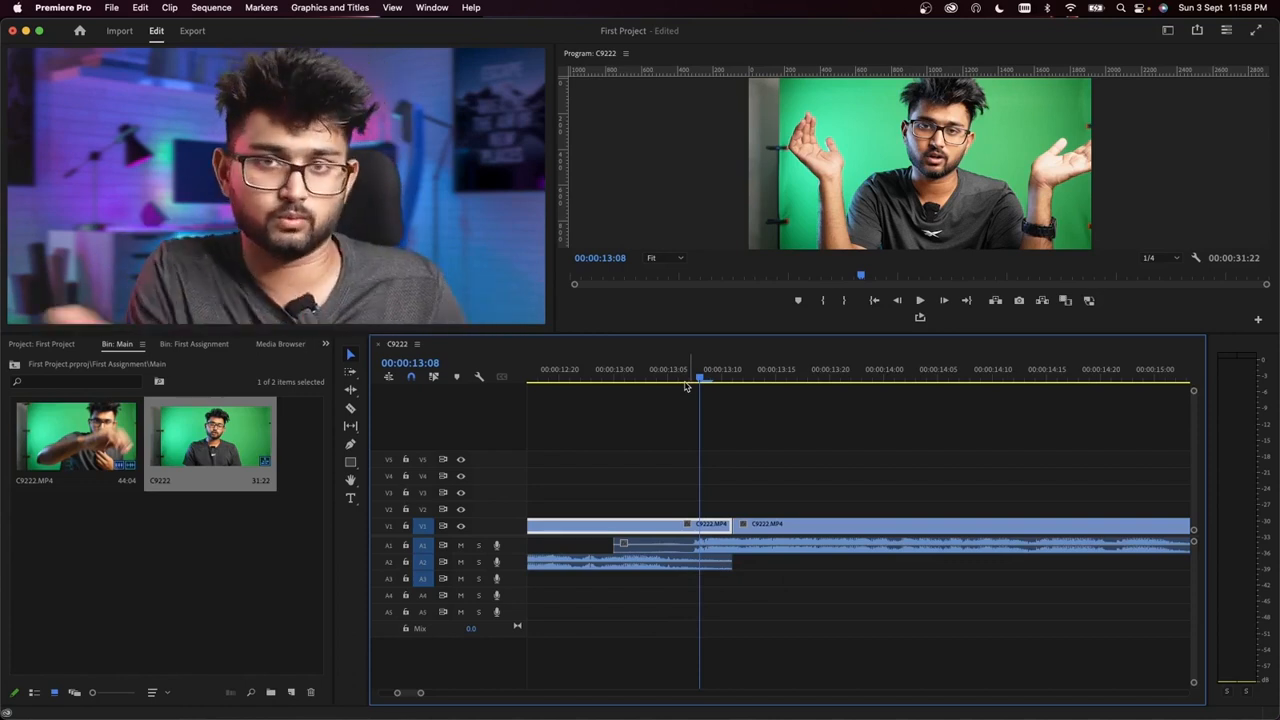
left_click(624, 374)
key("space")
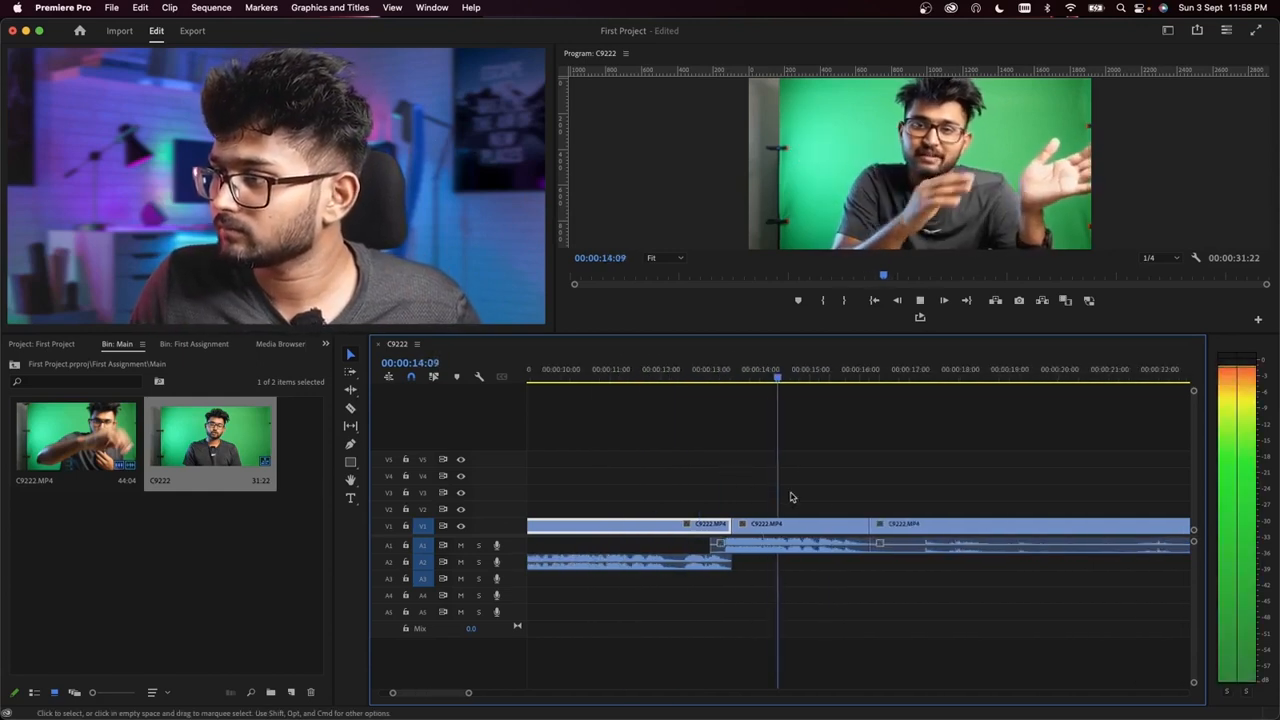
Step: Split the last clip's video and audio at 00:00:23:03, just before the speech resumes
key("minus")
scroll(855, 528, "down", 3)
scroll(885, 563, "up", 4)
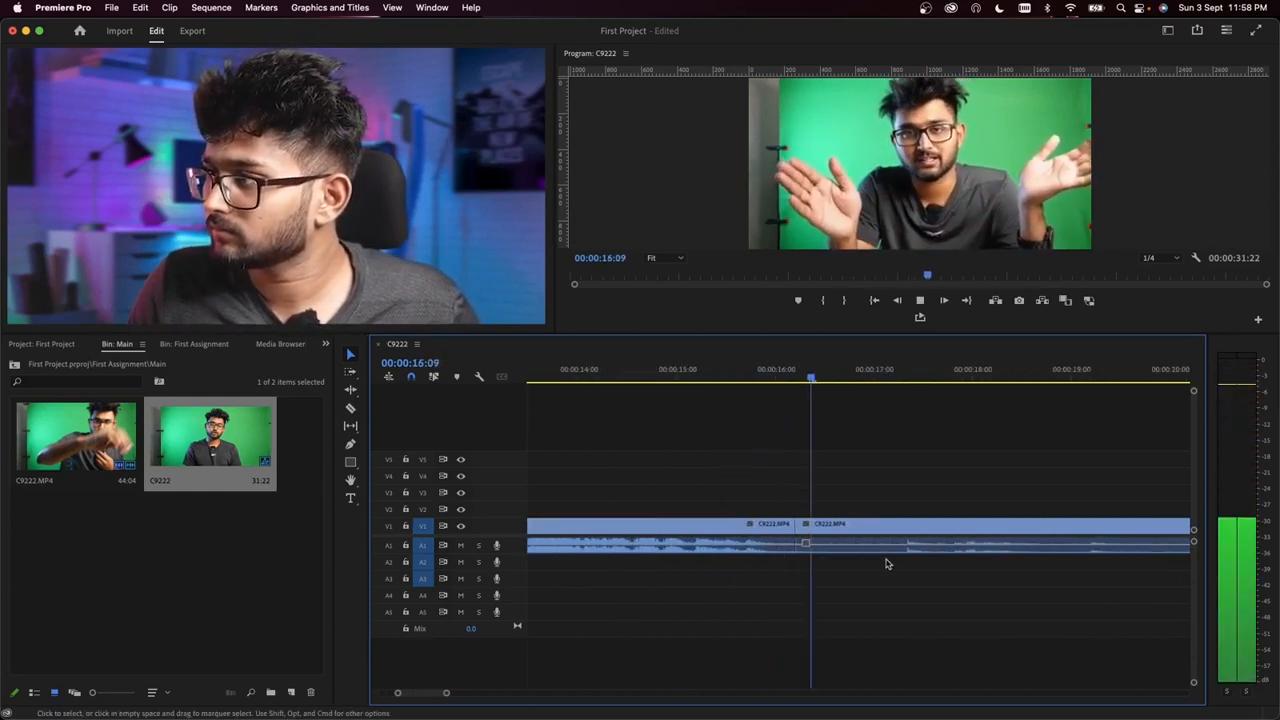
key("space")
scroll(870, 559, "down", 6)
scroll(867, 558, "down", 2)
scroll(800, 530, "up", 5)
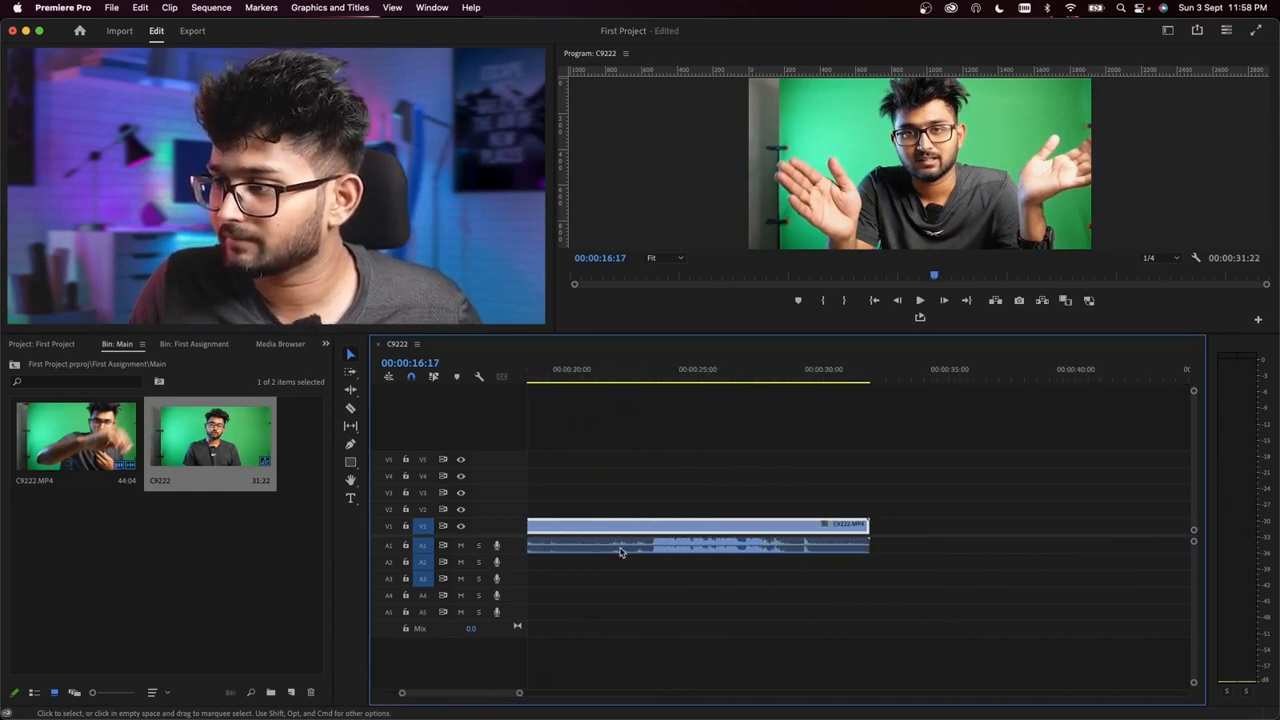
left_click(803, 372)
scroll(790, 390, "up", 4)
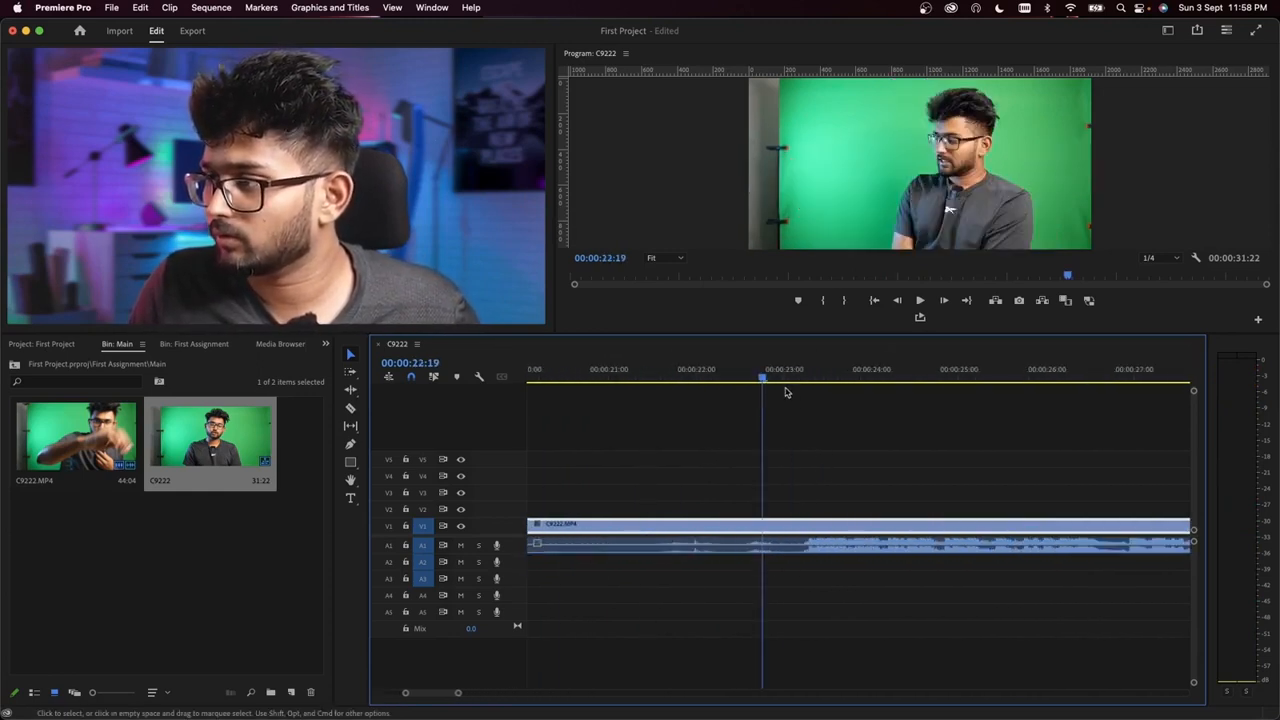
left_click_drag(769, 378, 797, 383)
left_click(351, 409)
left_click(797, 524)
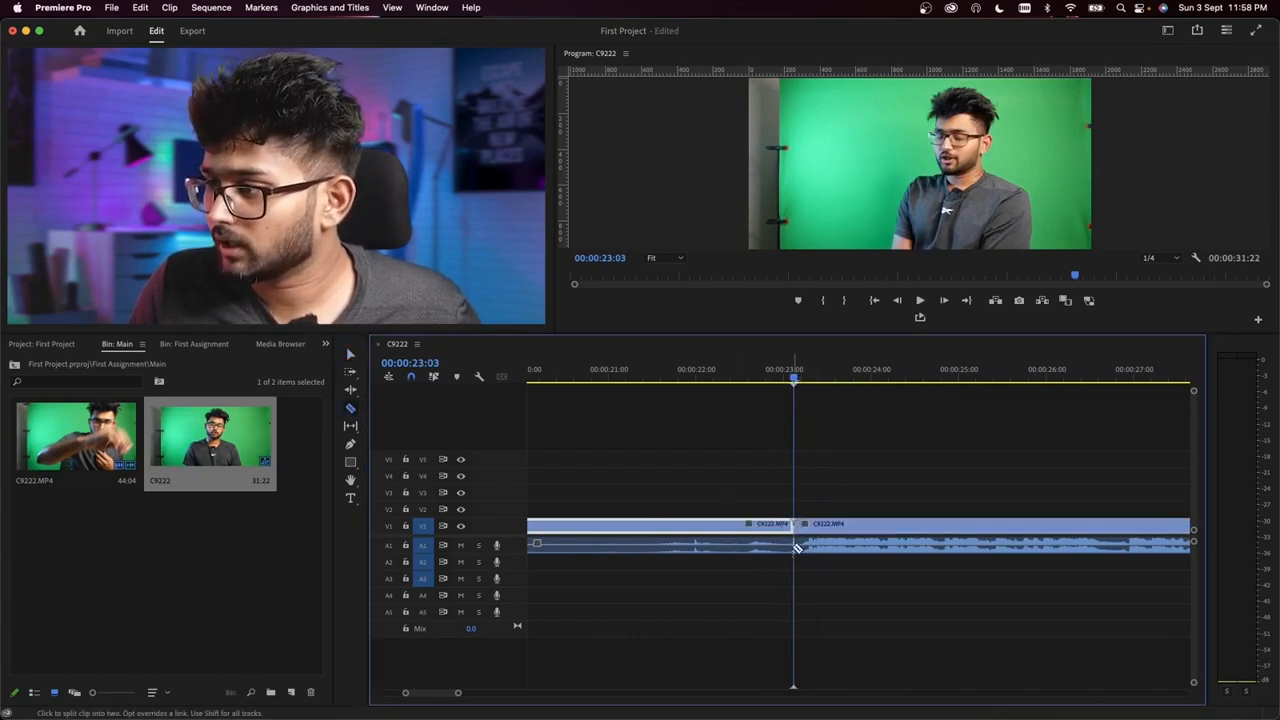
Step: Delete the silent segment between 00:00:16:05 and 00:00:23:03 and ripple delete the gap it leaves
scroll(797, 546, "up", 4)
scroll(792, 548, "down", 8)
scroll(786, 549, "up", 5)
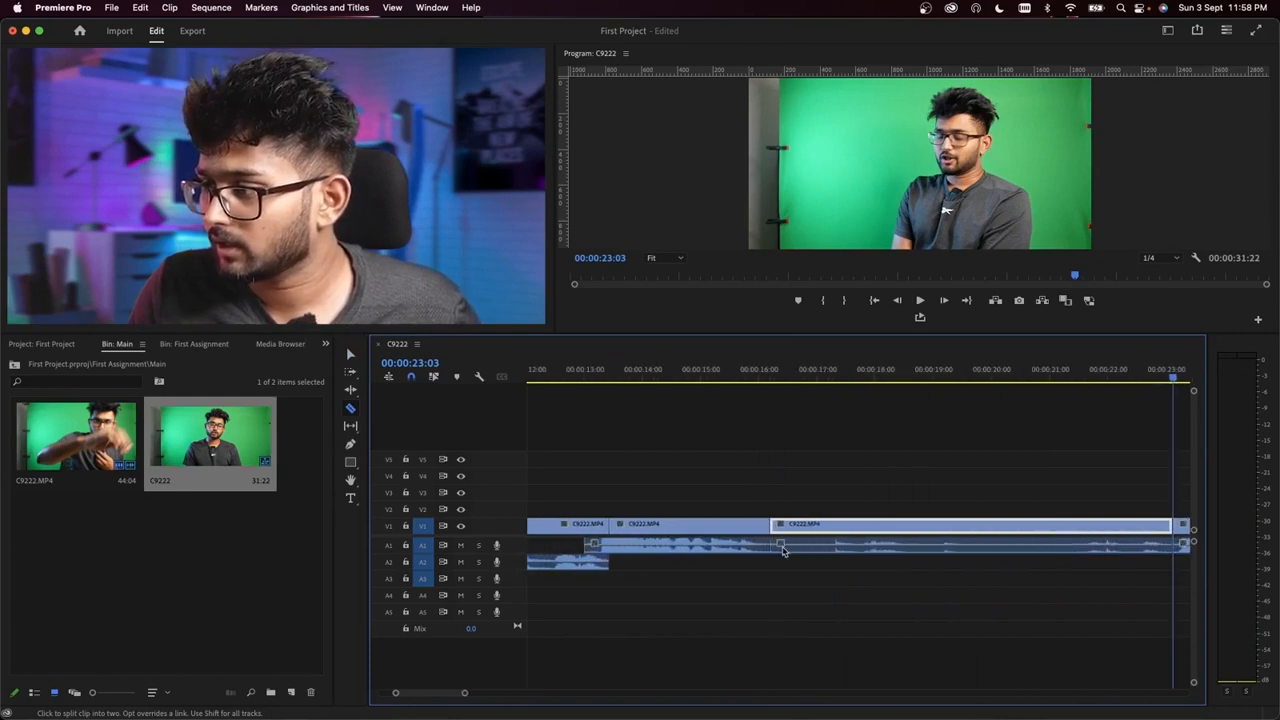
left_click(350, 354)
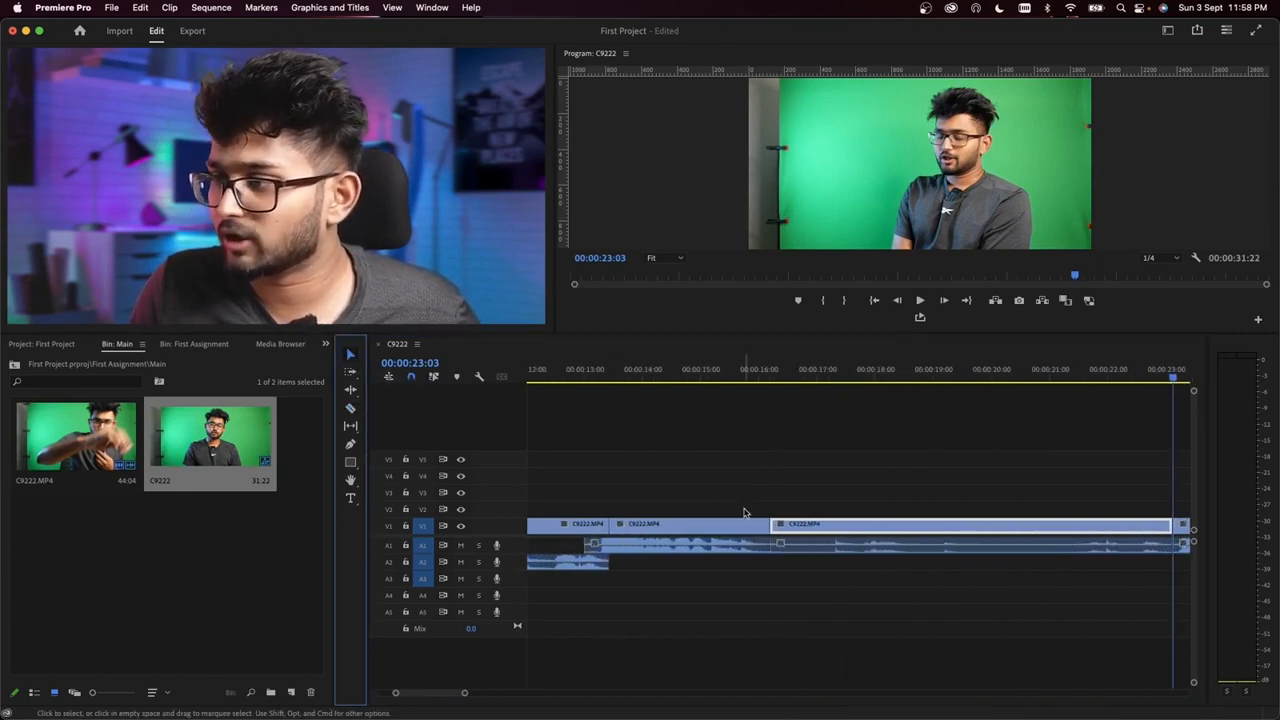
left_click_drag(888, 472, 966, 606)
key("Delete")
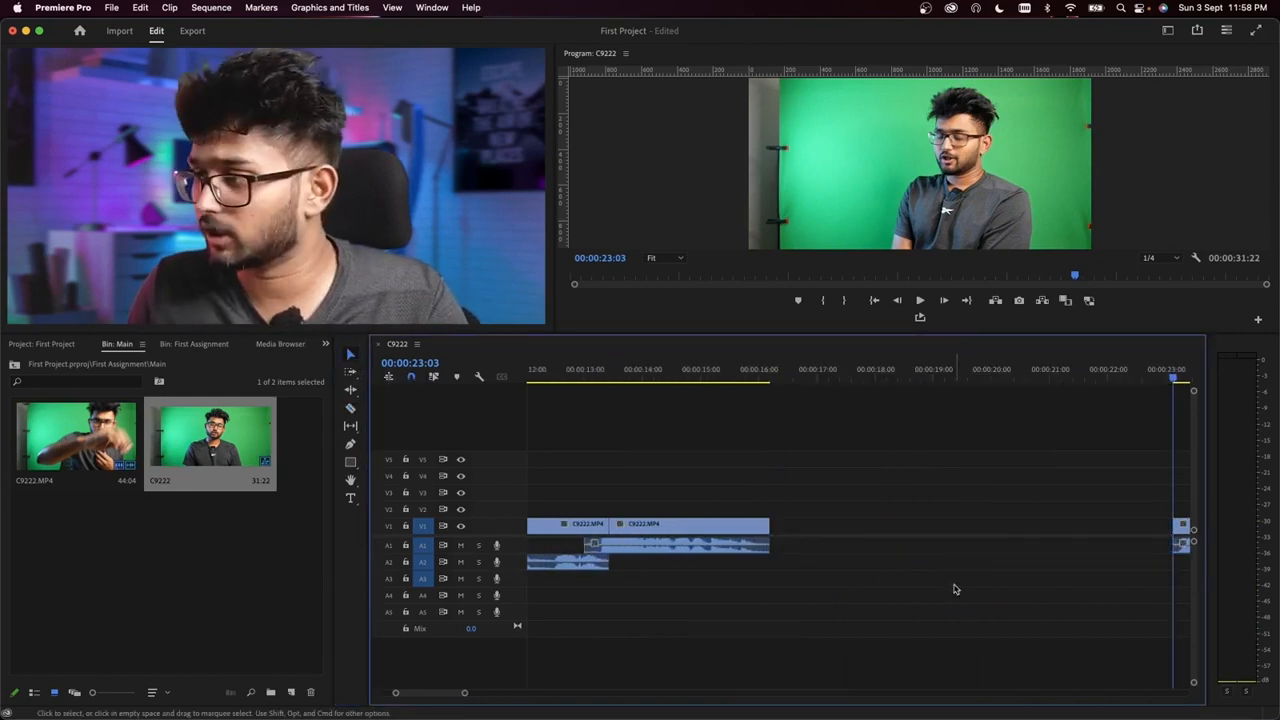
right_click(840, 527)
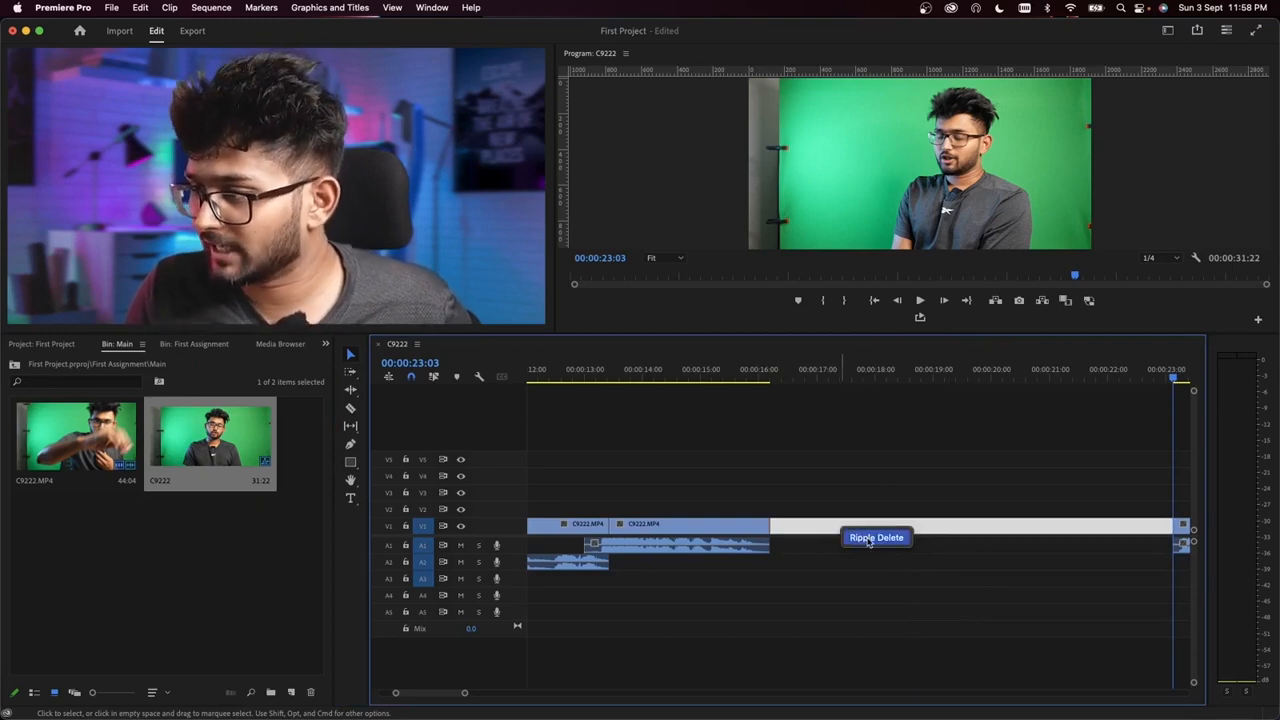
left_click(873, 539)
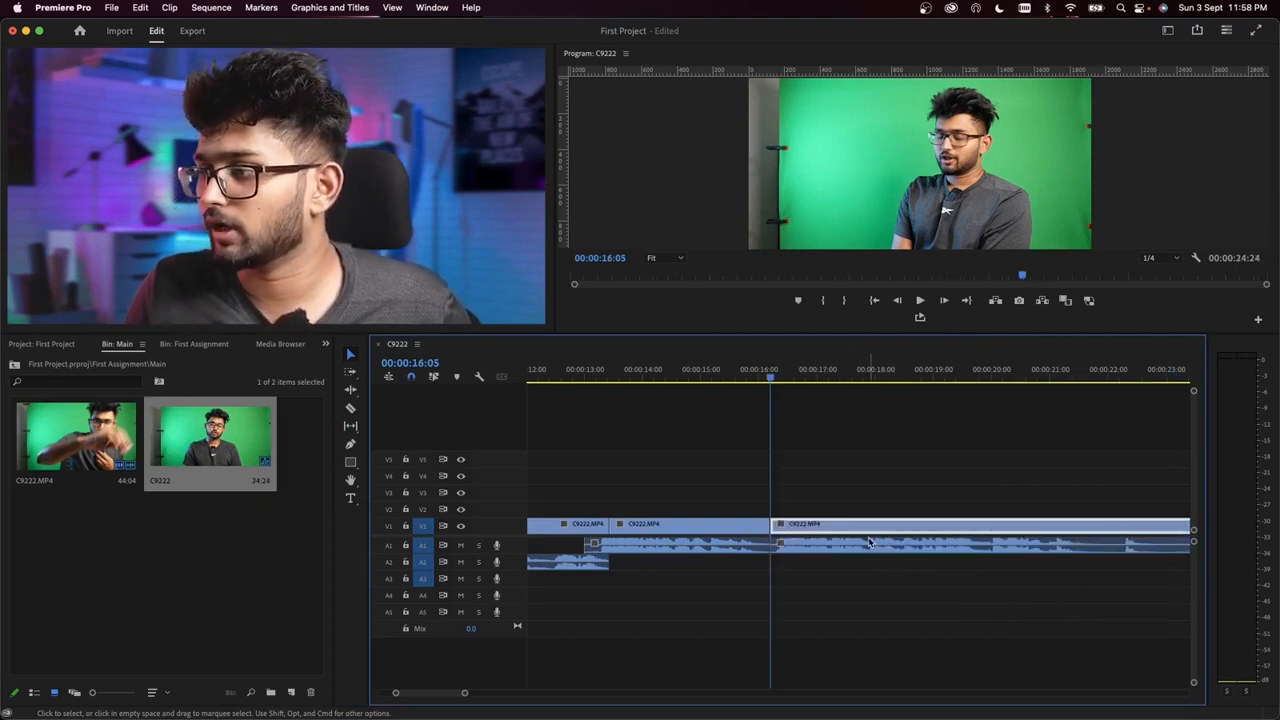
Step: Delete the last clip's video before 00:00:16:10, move its audio to A2, and shift both earlier to overlap the A1 audio
key("space")
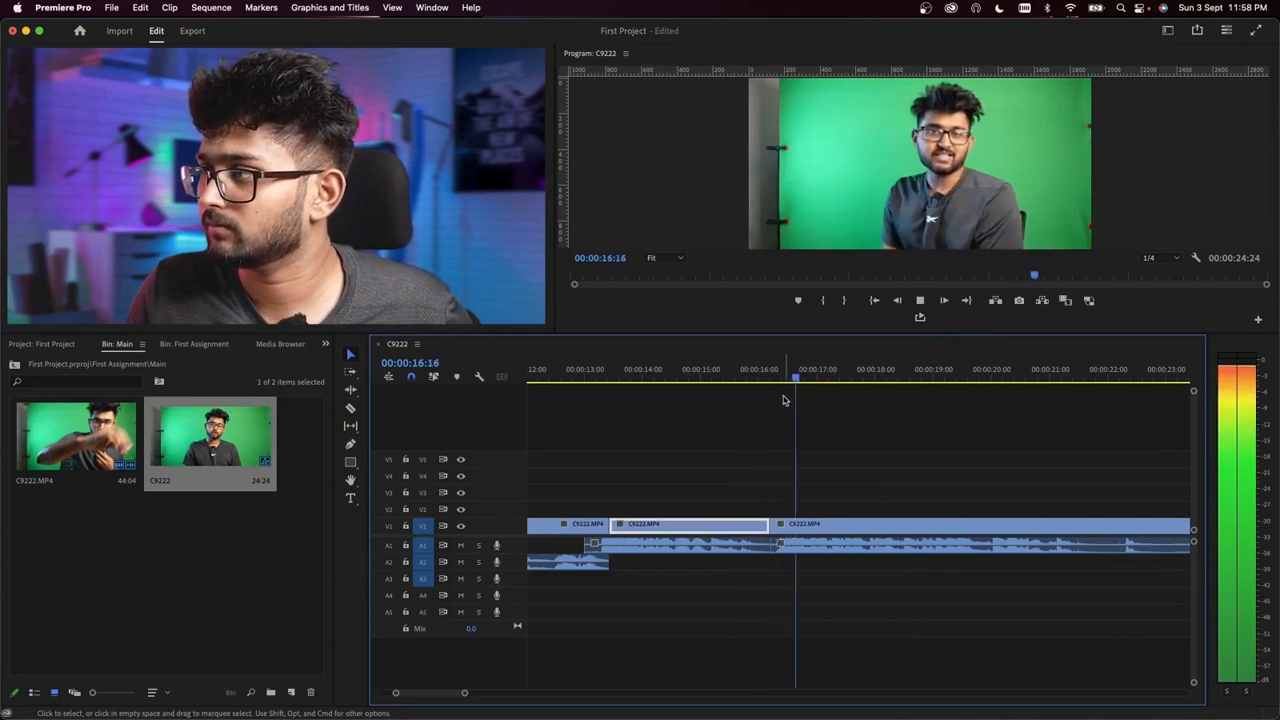
key("space")
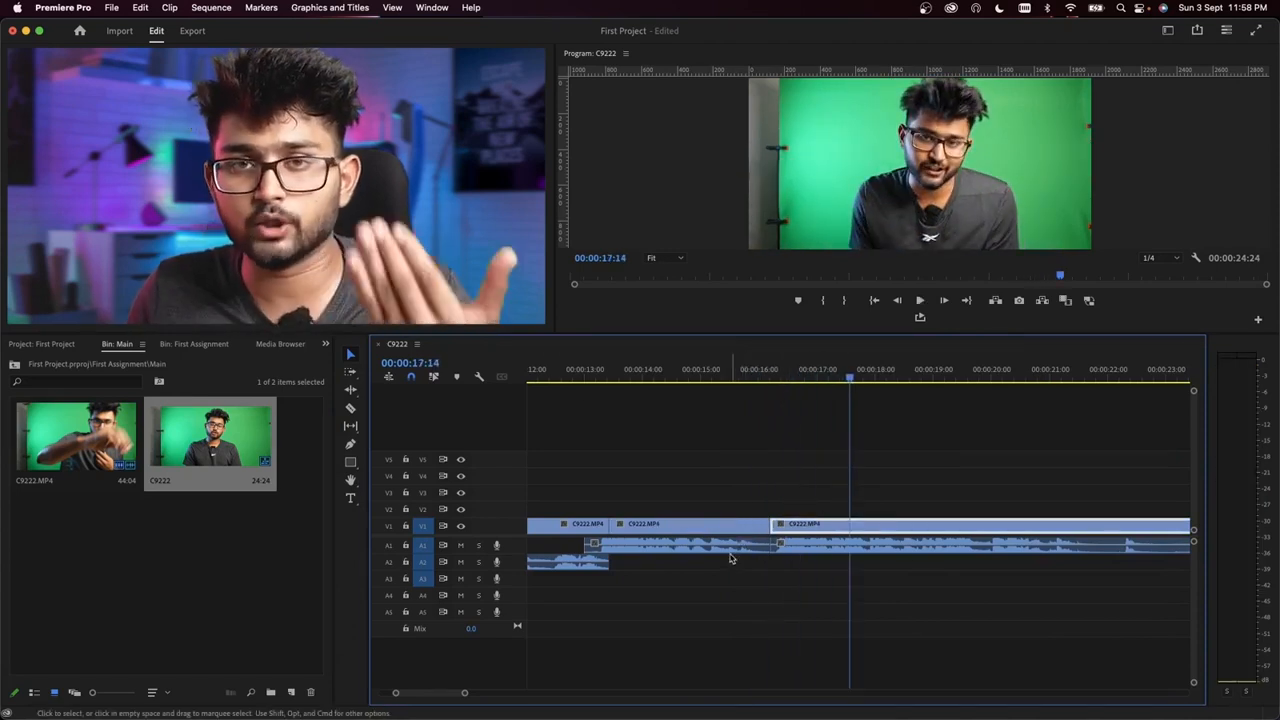
scroll(775, 530, "up", 5)
left_click(772, 376)
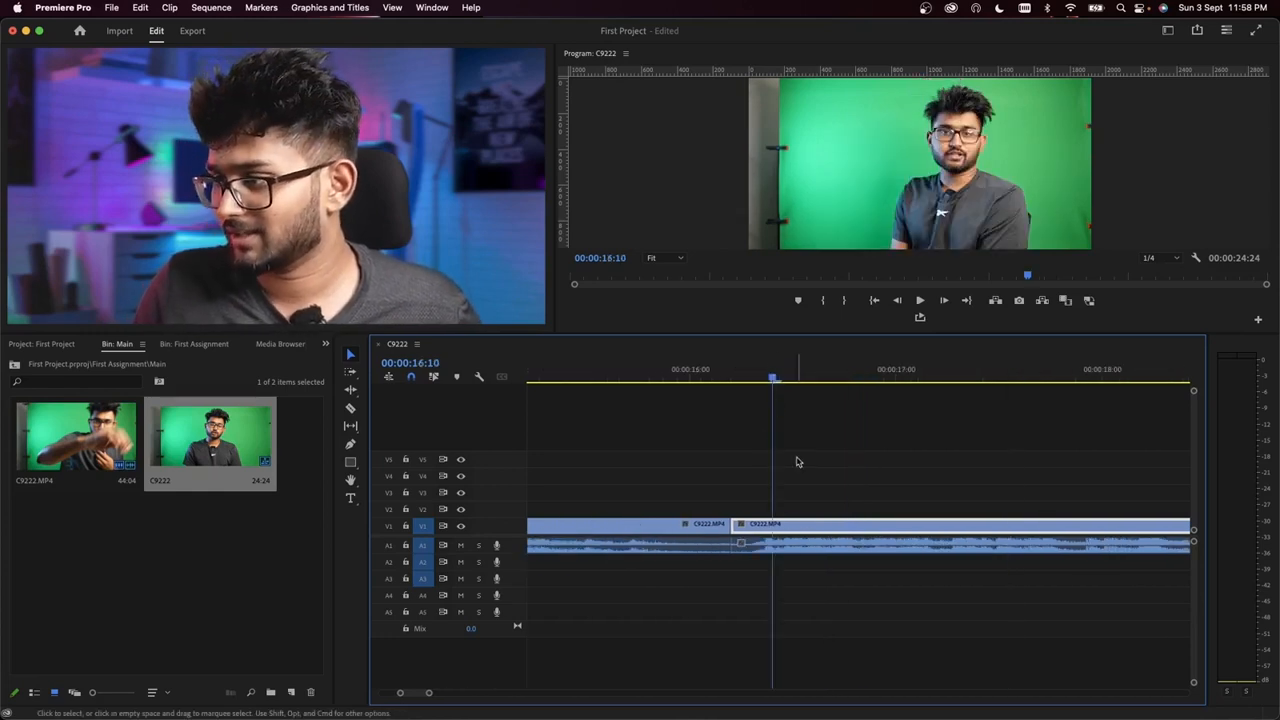
key("super+k")
key("Delete")
left_click_drag(815, 543, 728, 532)
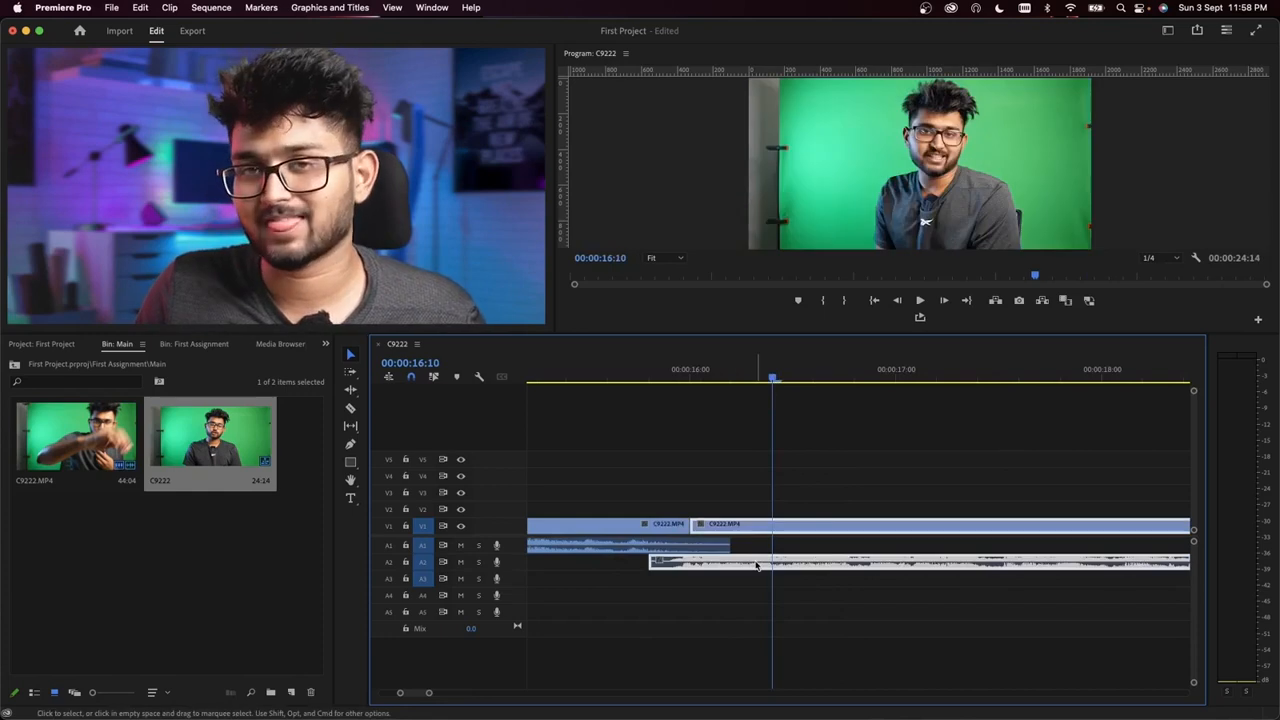
Step: Play across the overlapped cut around 00:00:16:00 and on through the last clip
scroll(725, 452, "down", 3)
left_click(720, 372)
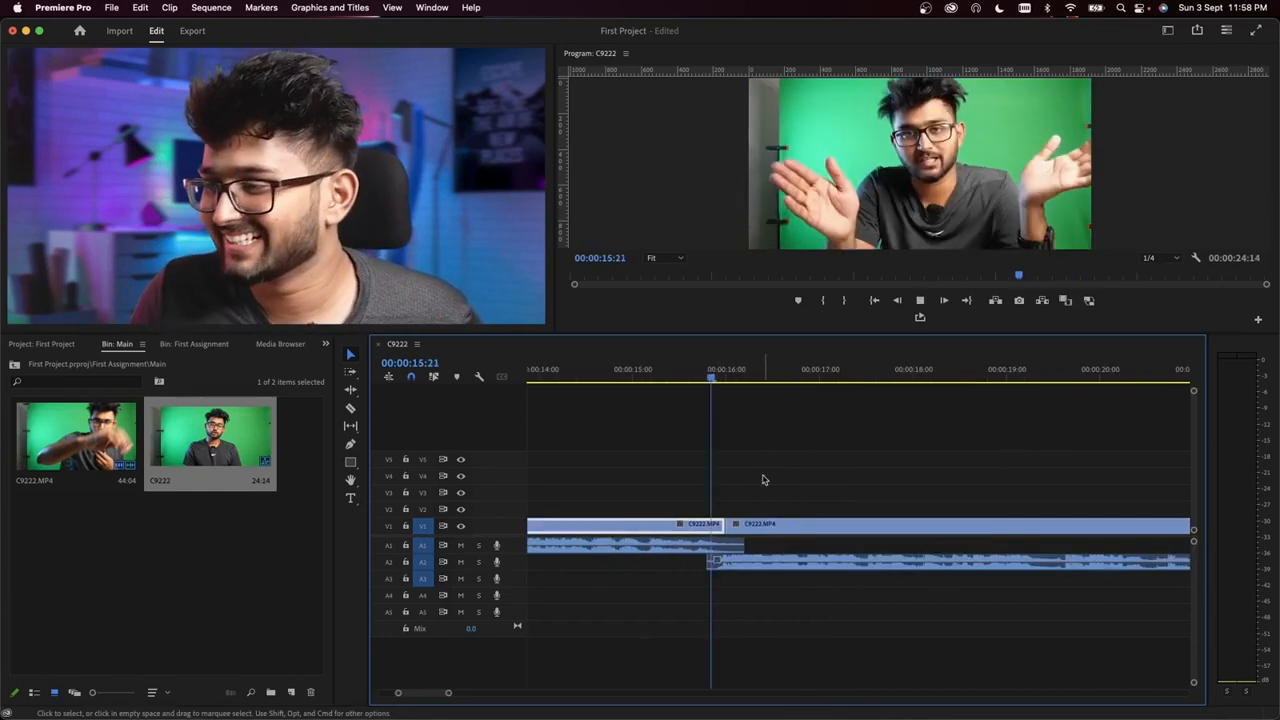
key("space")
scroll(850, 560, "down", 4)
scroll(960, 585, "down", 3)
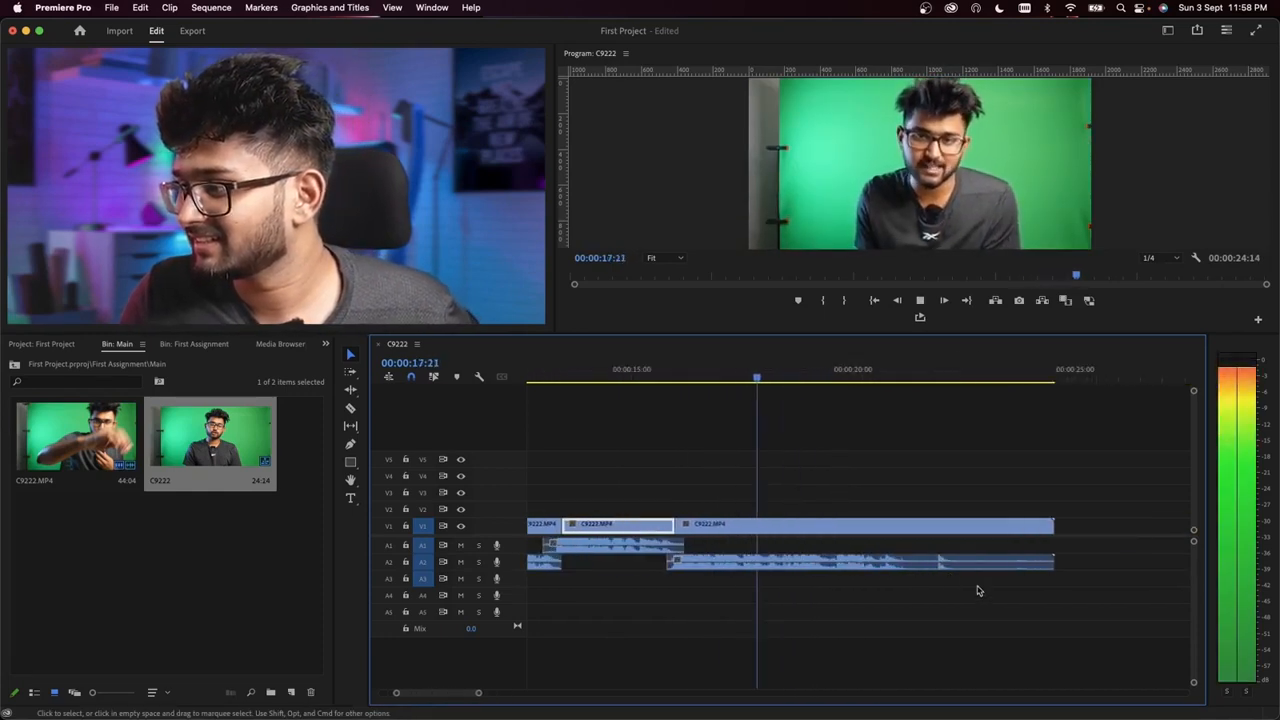
scroll(836, 601, "up", 3)
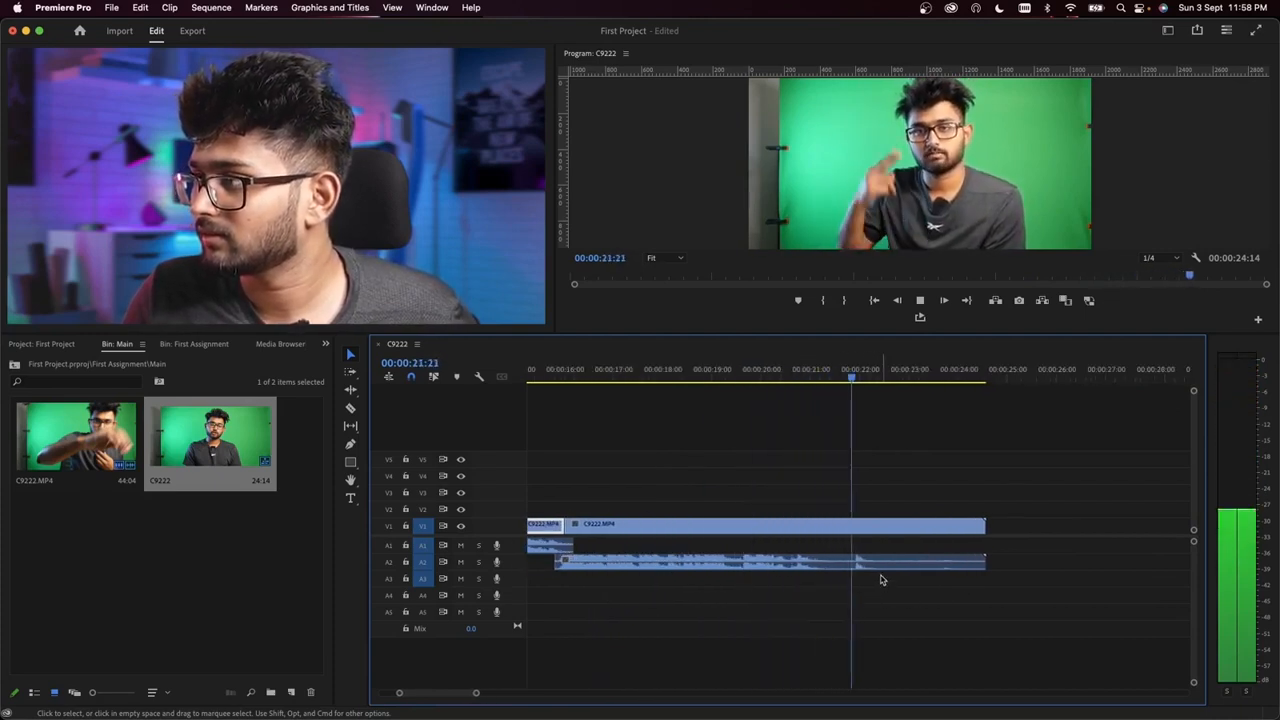
Step: Split the last clip's video and audio at 00:00:22:15 and delete everything after it
key("space")
left_click_drag(954, 443, 932, 612)
key("super+k")
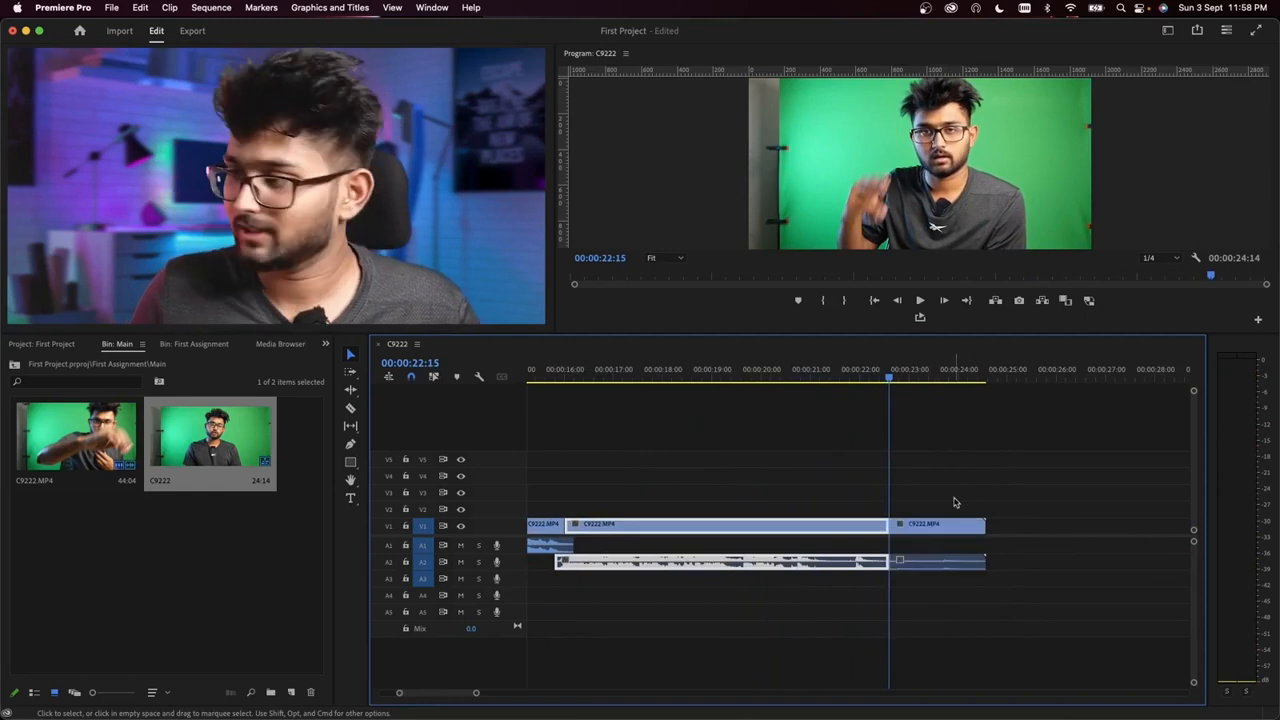
left_click_drag(956, 484, 945, 657)
key("Delete")
Step: Play the whole trimmed sequence from 00:00:00:00 to review the cuts and audio overlaps
scroll(946, 630, "down", 5)
scroll(947, 627, "down", 3)
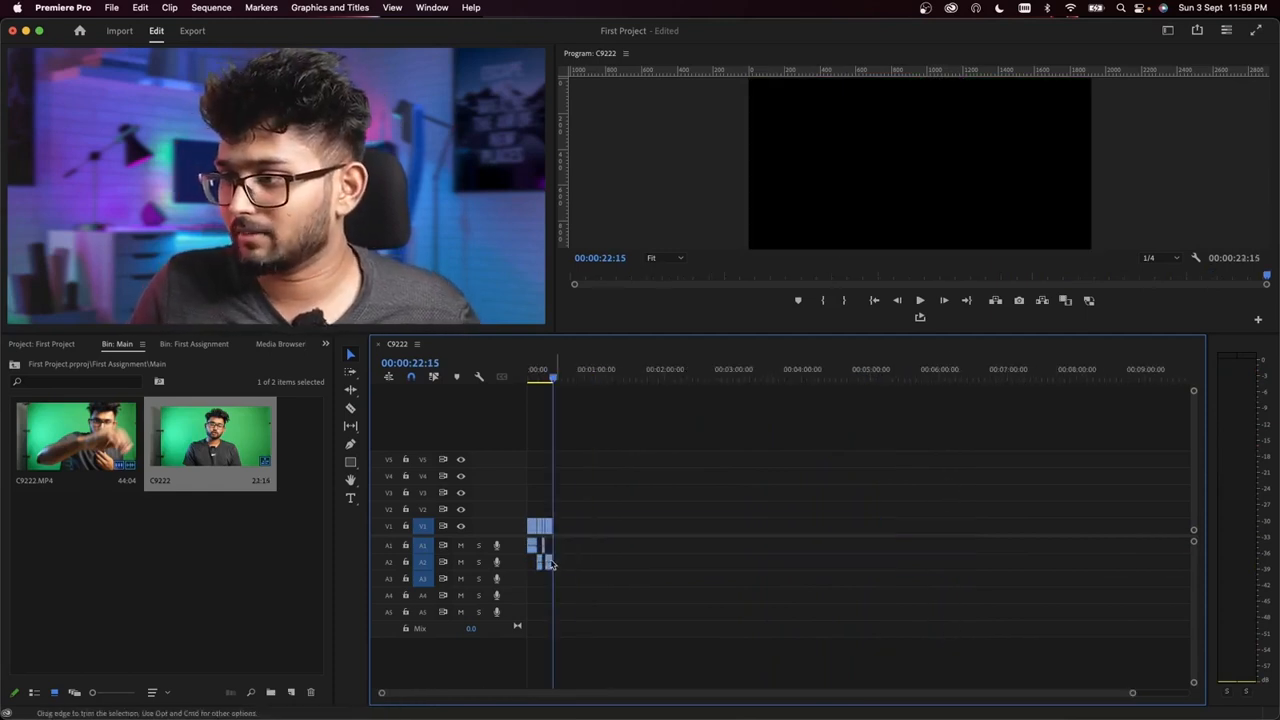
scroll(580, 563, "up", 5)
scroll(580, 557, "up", 3)
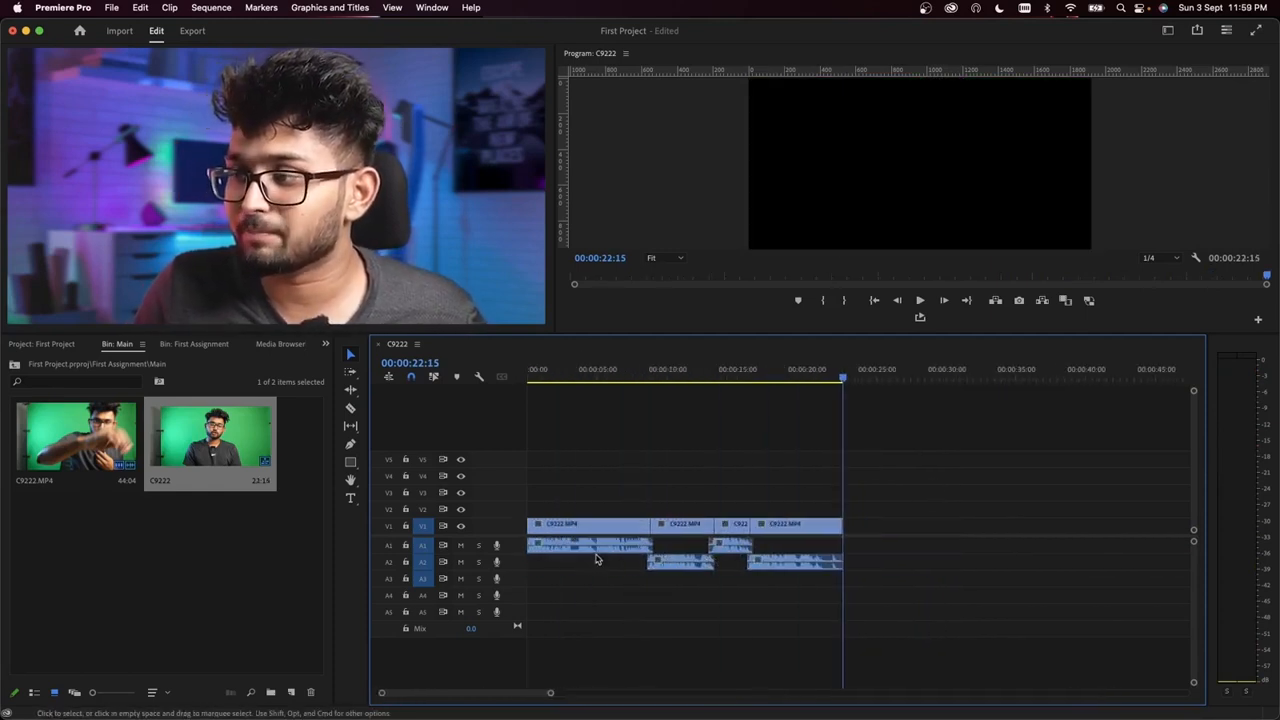
left_click(556, 364)
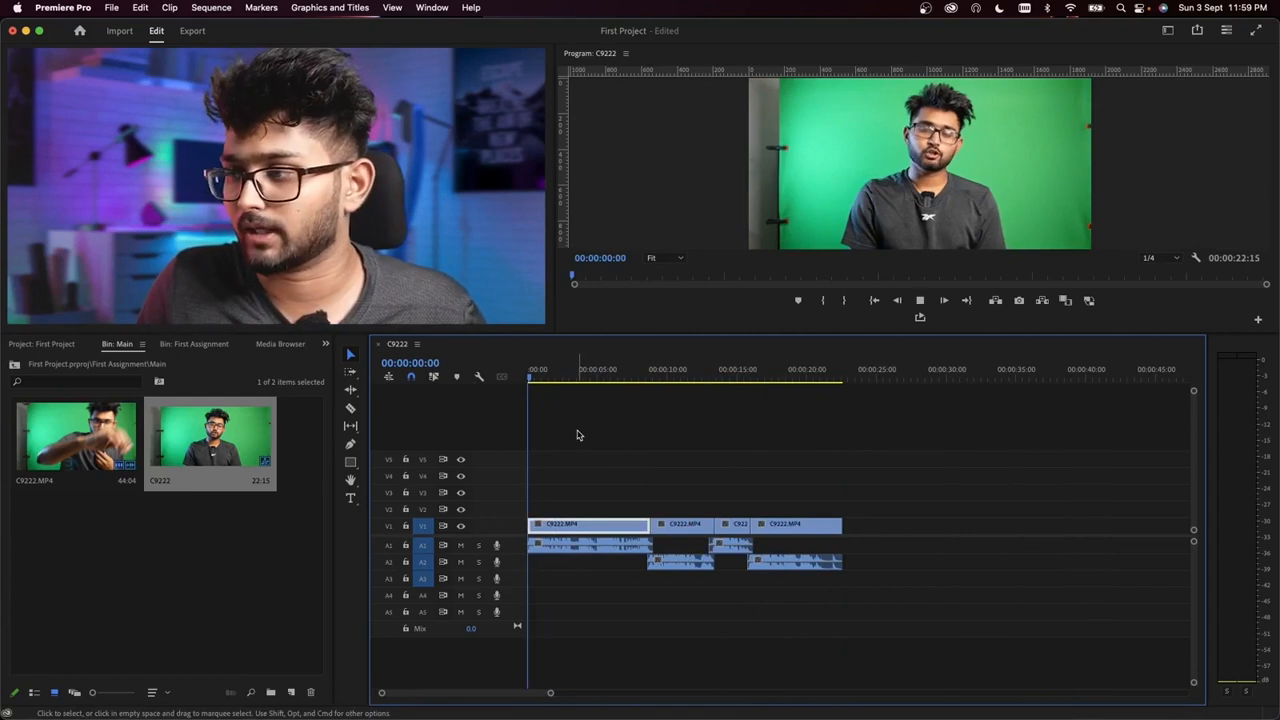
key("space")
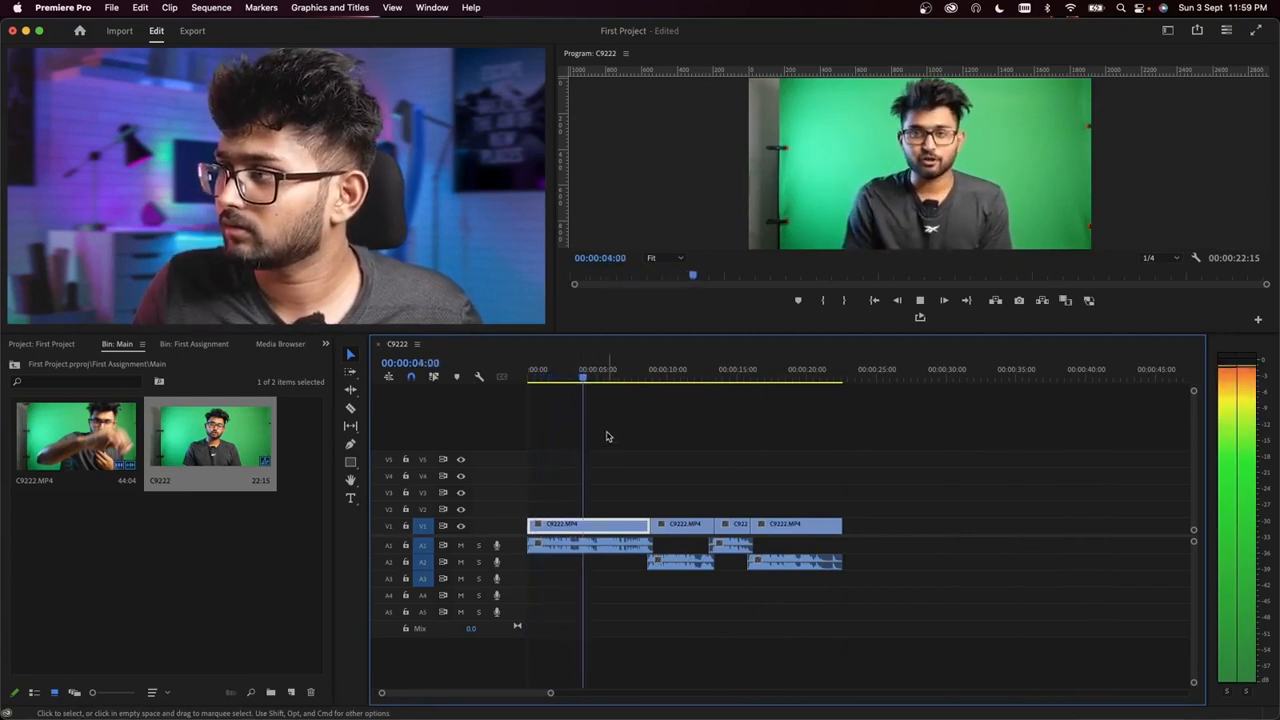
scroll(608, 464, "up", 3)
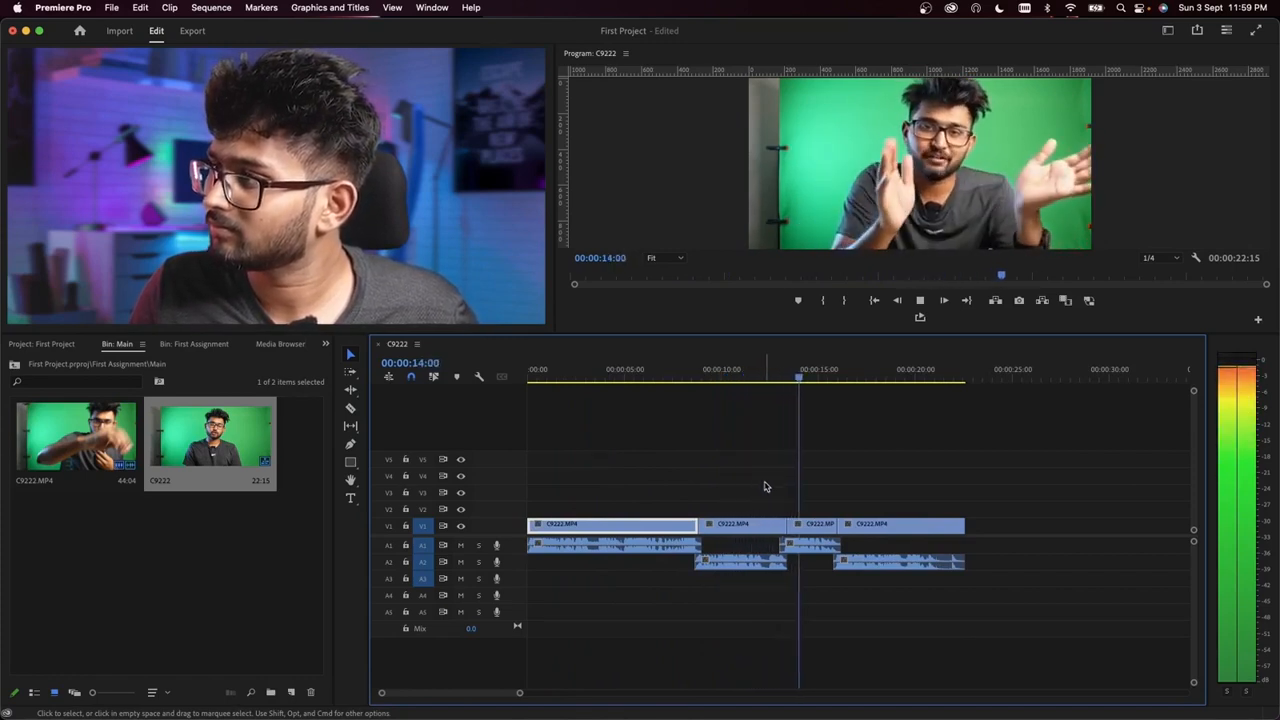
scroll(770, 489, "up", 3)
scroll(770, 489, "down", 2)
scroll(811, 491, "down", 1)
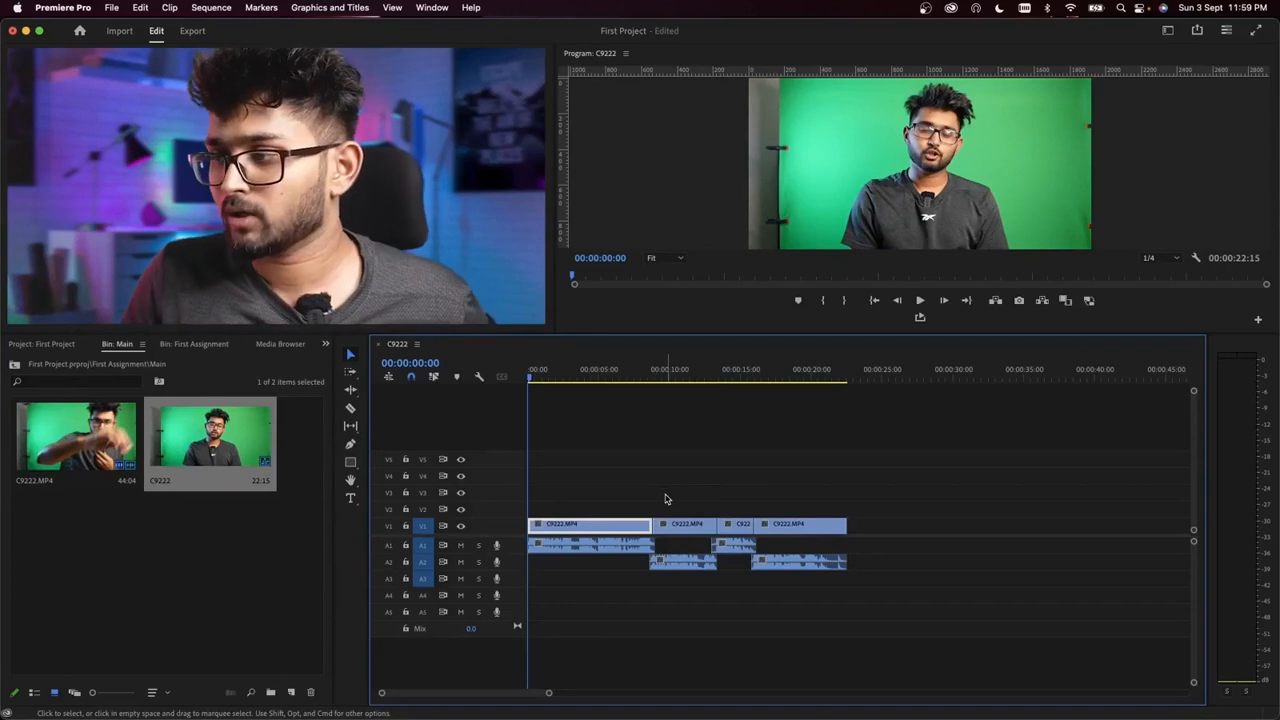
key("=")
scroll(720, 490, "up", 3)
scroll(720, 490, "down", 6)
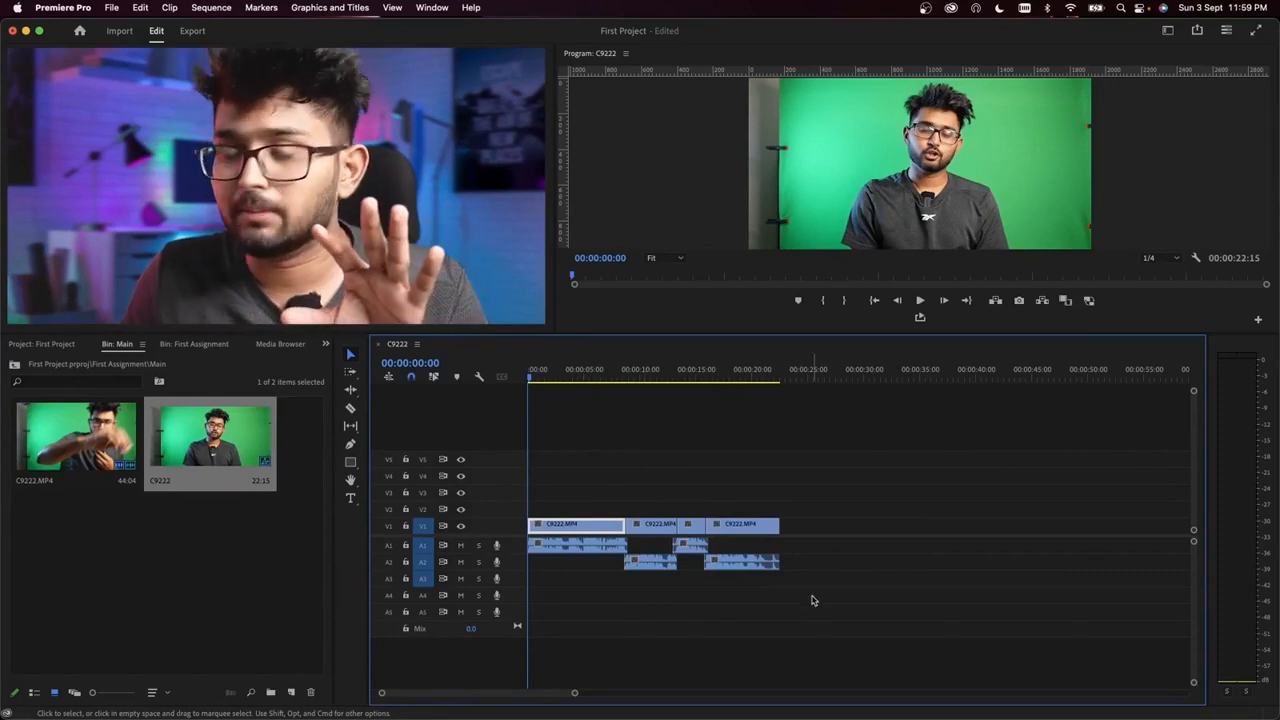
left_click_drag(853, 624, 600, 495)
right_click(593, 533)
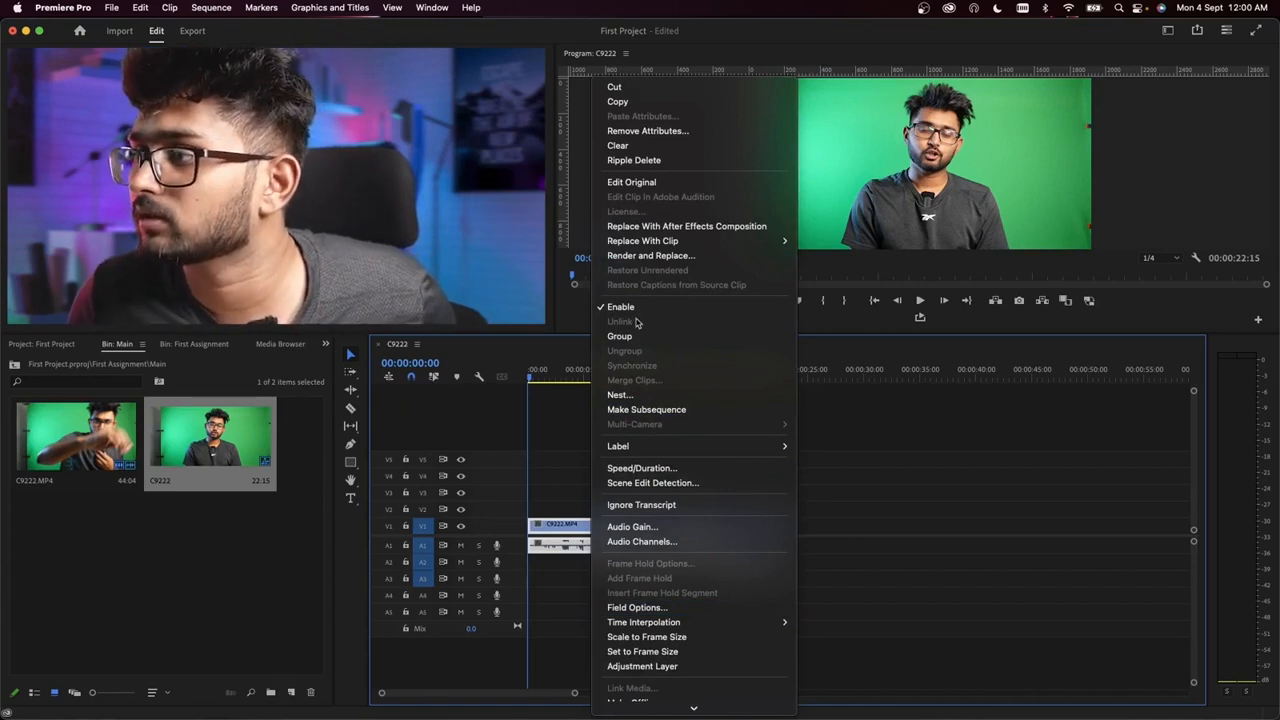
left_click(845, 453)
left_click_drag(591, 531, 718, 469)
key("super+z")
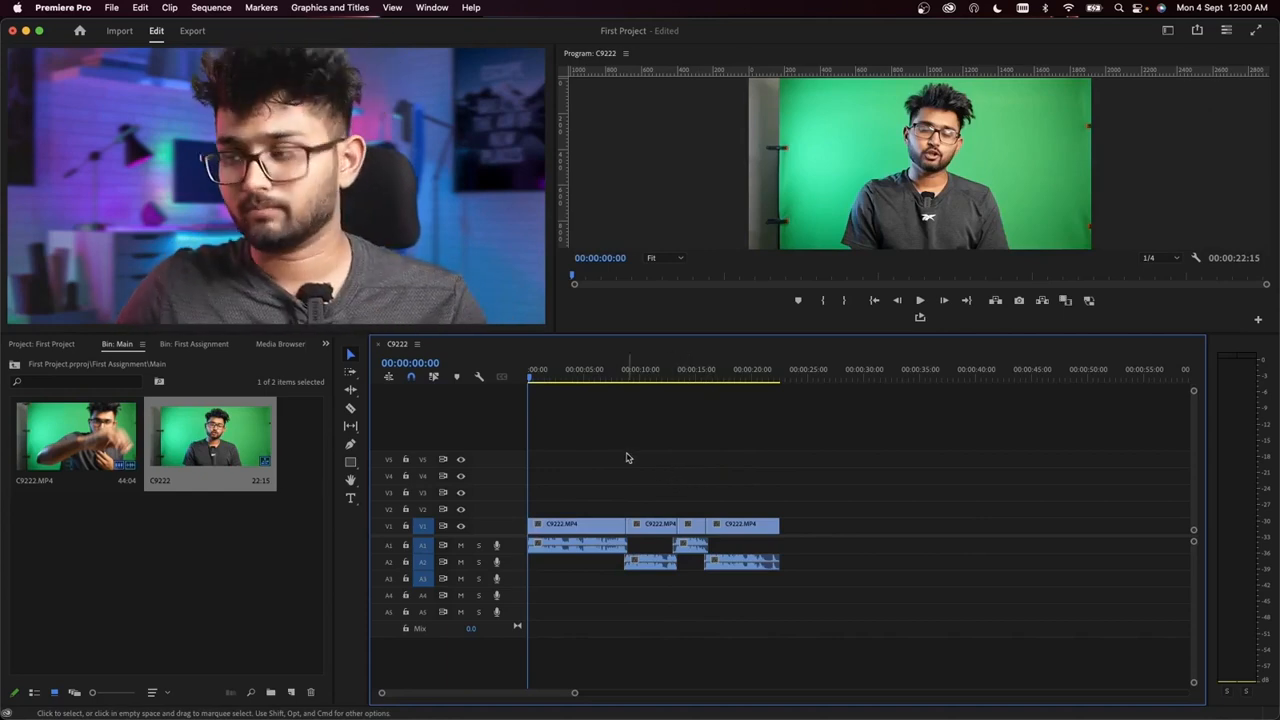
Step: Play the opening of the first clip from the start of the sequence
scroll(623, 480, "up", 4)
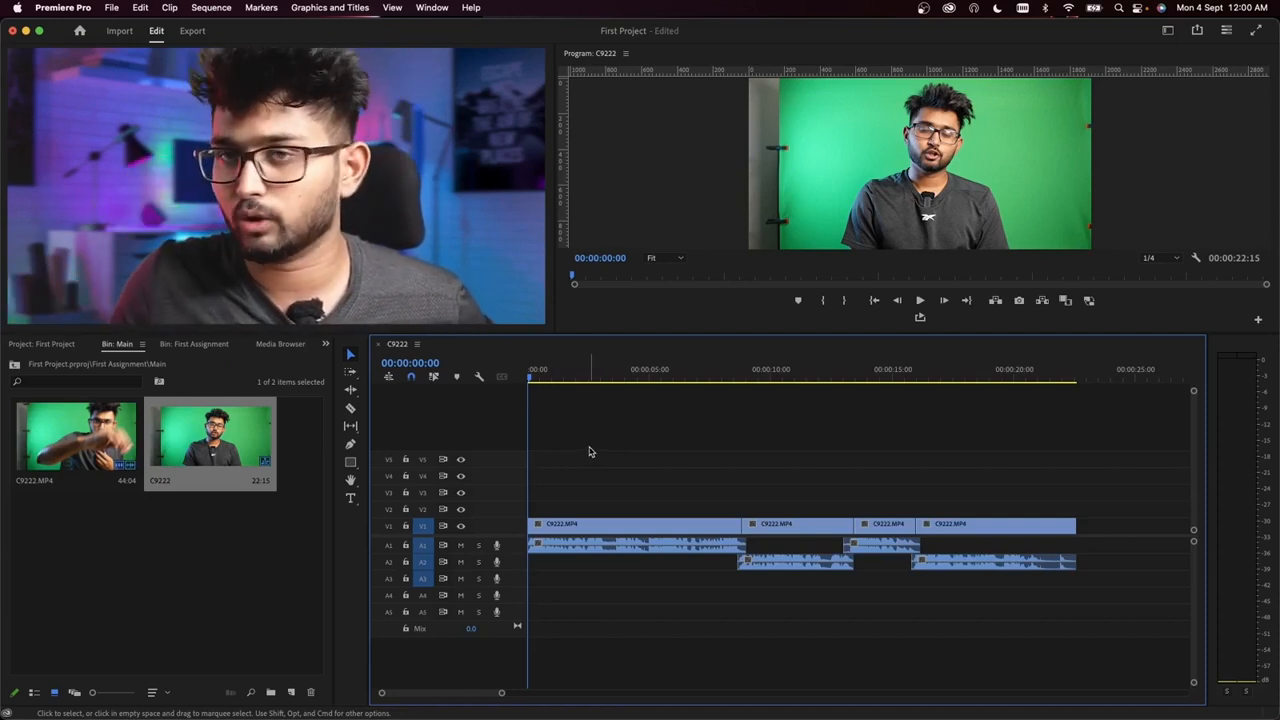
key("space")
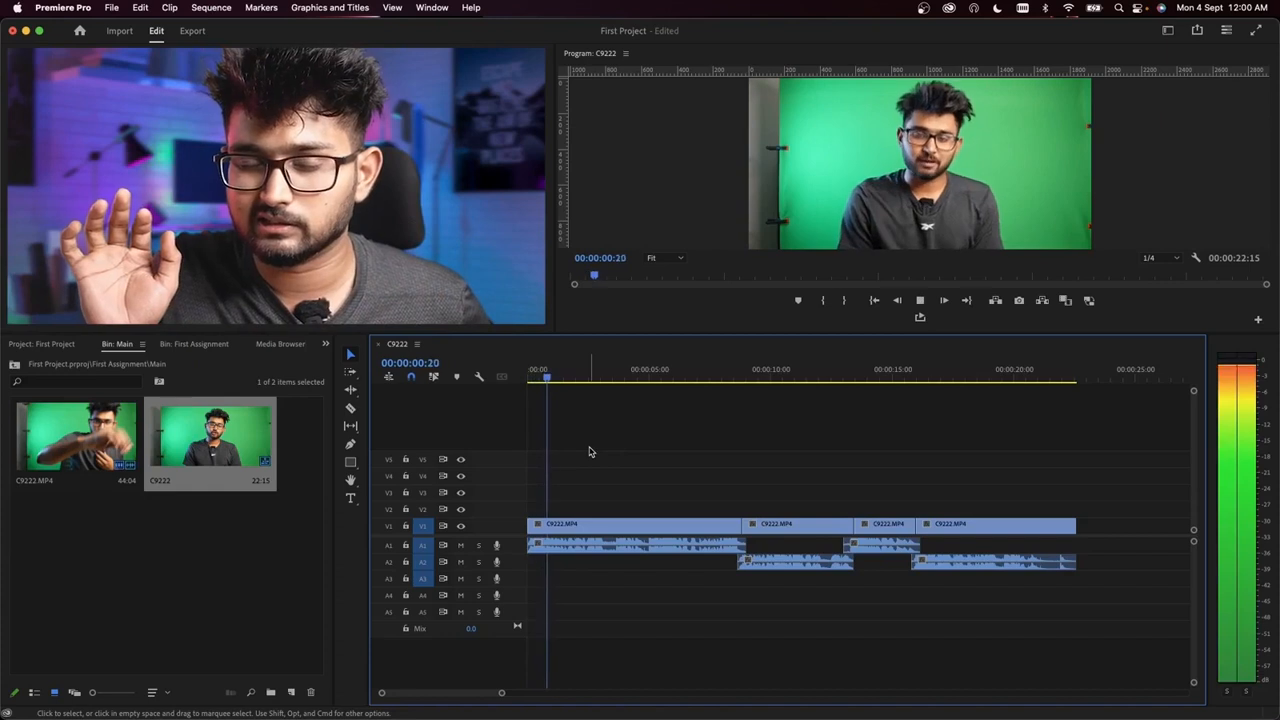
key("space")
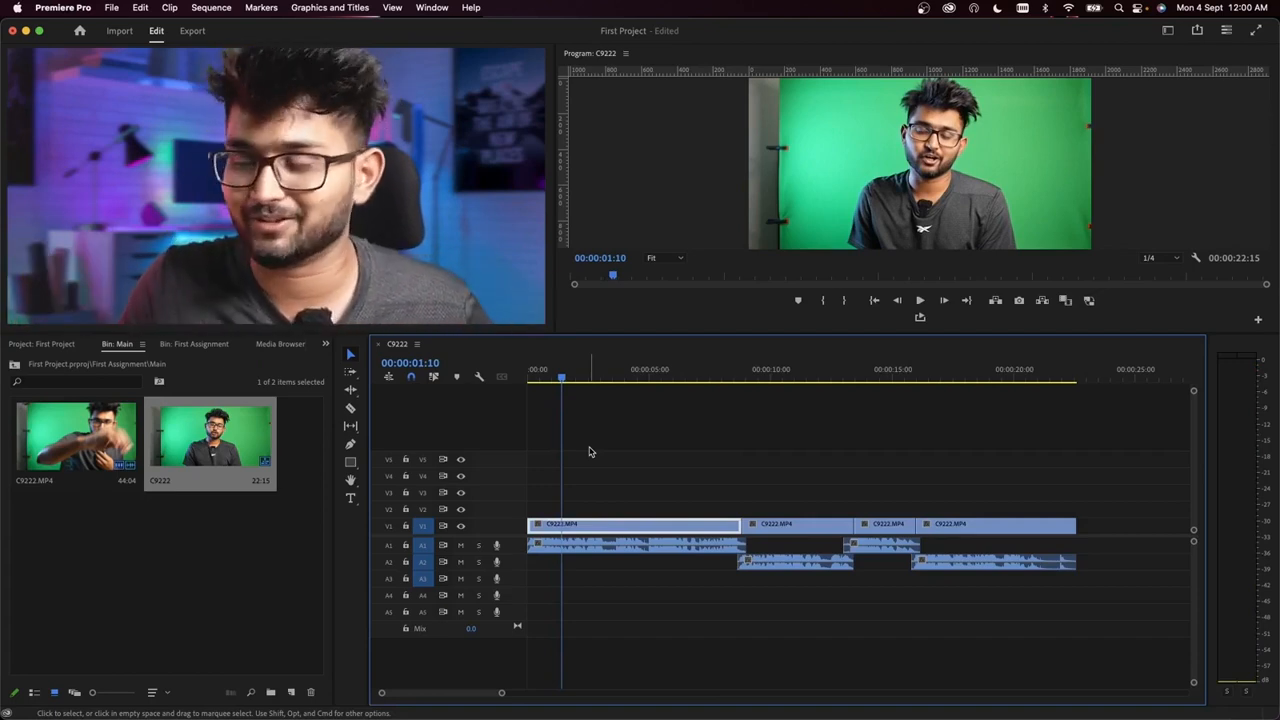
left_click(600, 482)
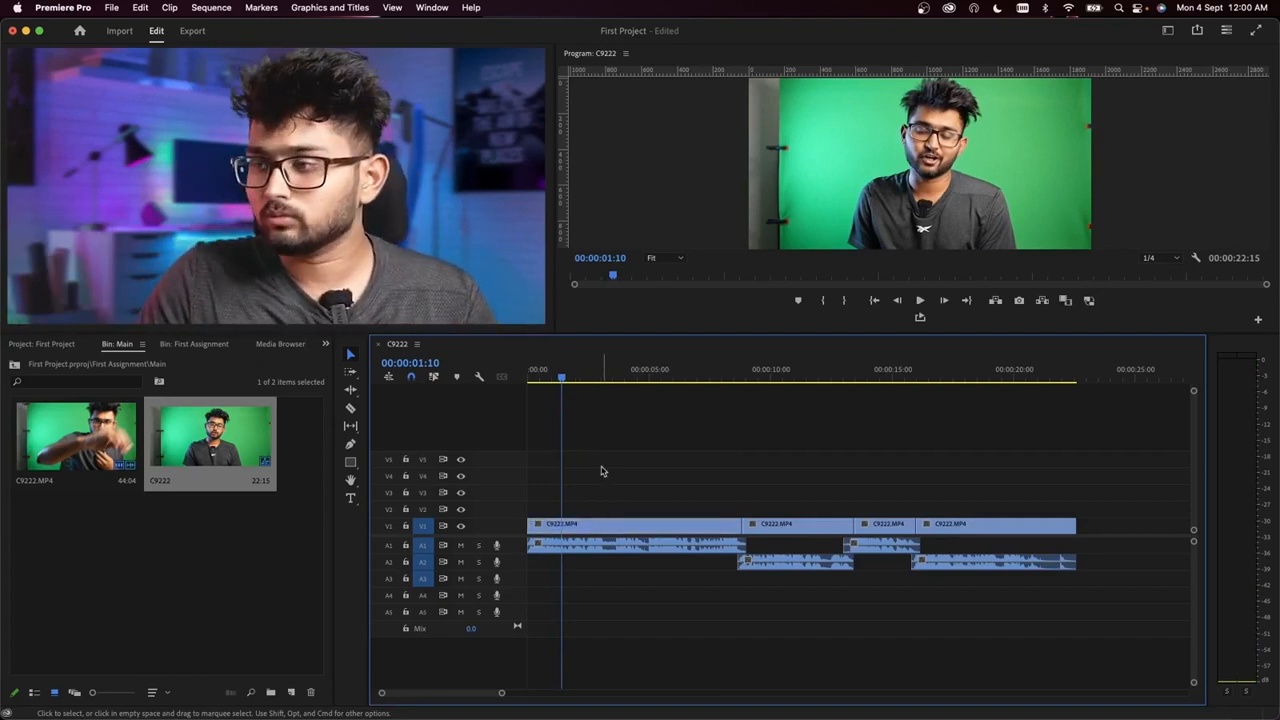
left_click(698, 520)
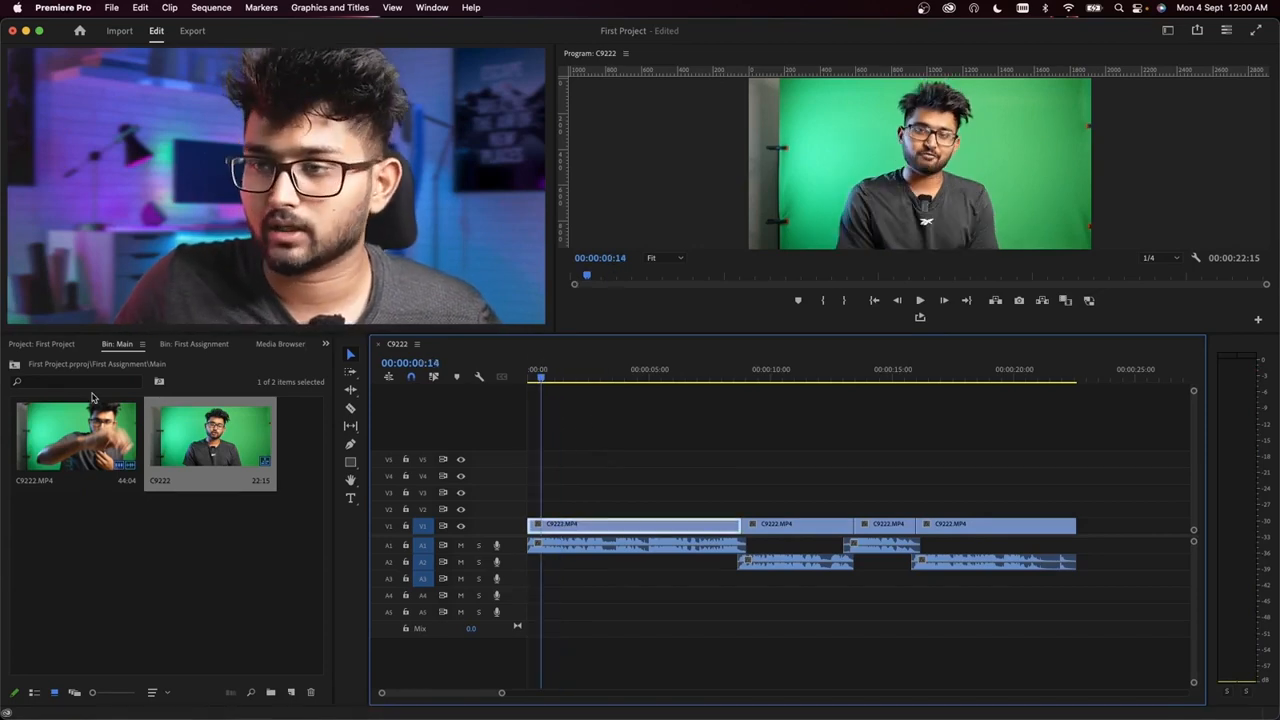
Step: Go up to the First Assignment bin, check its contents in List View, restore Icon View, and open the Music bin
left_click(15, 366)
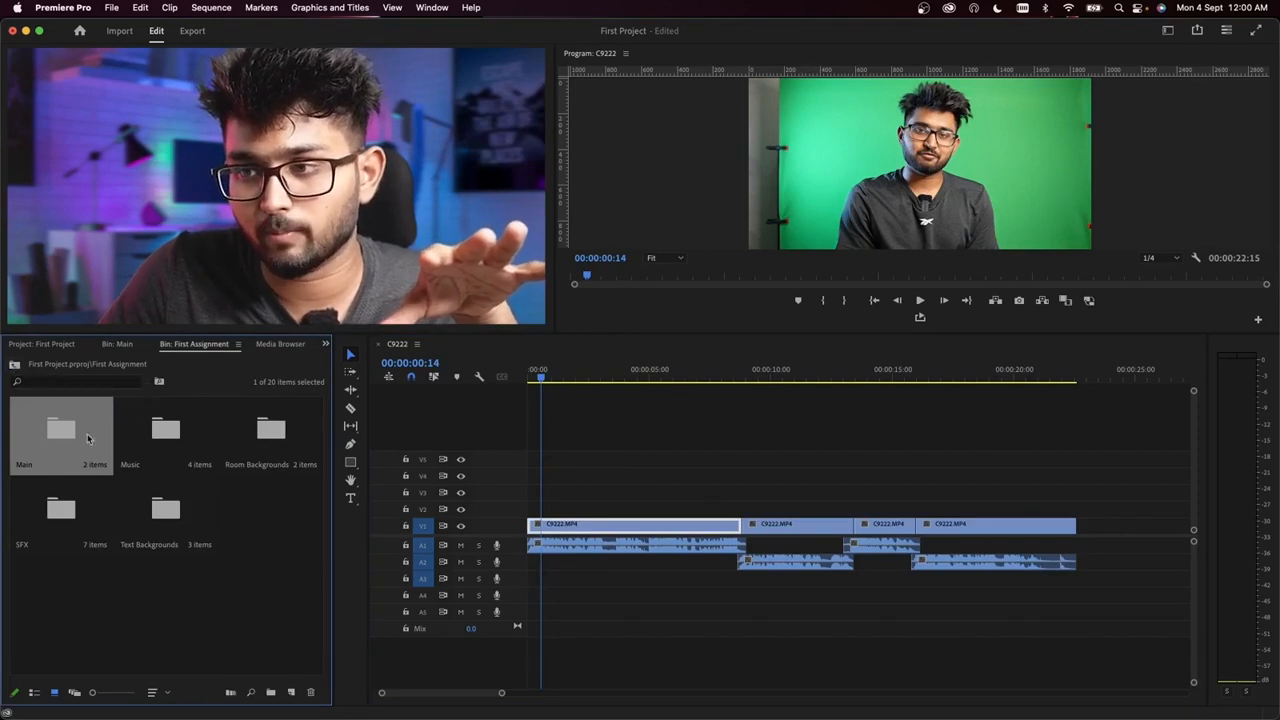
left_click(37, 692)
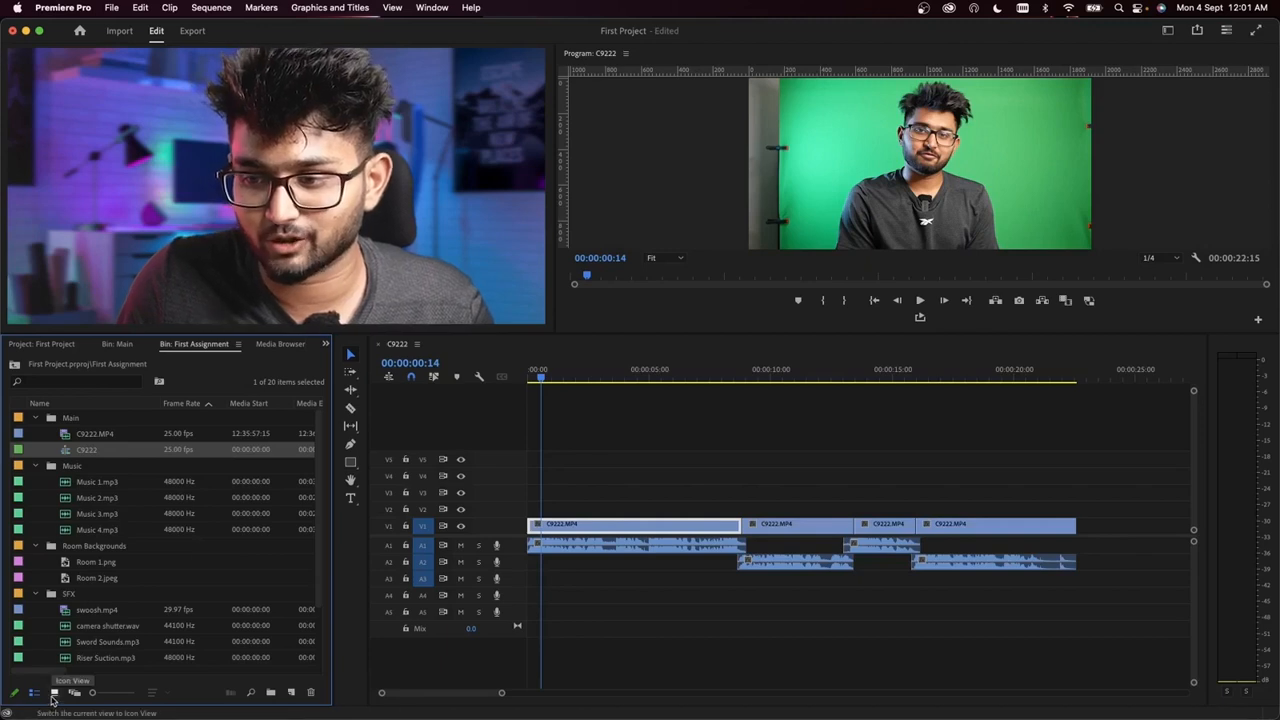
left_click(54, 693)
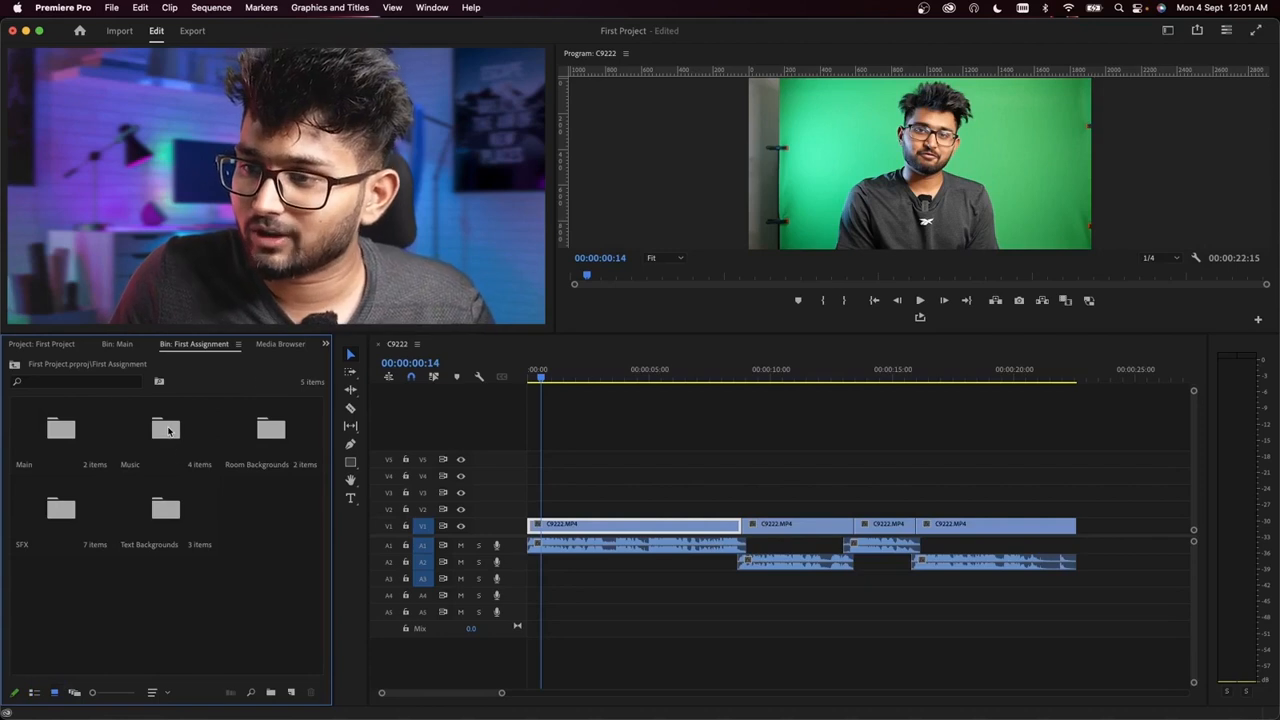
double_click(168, 431)
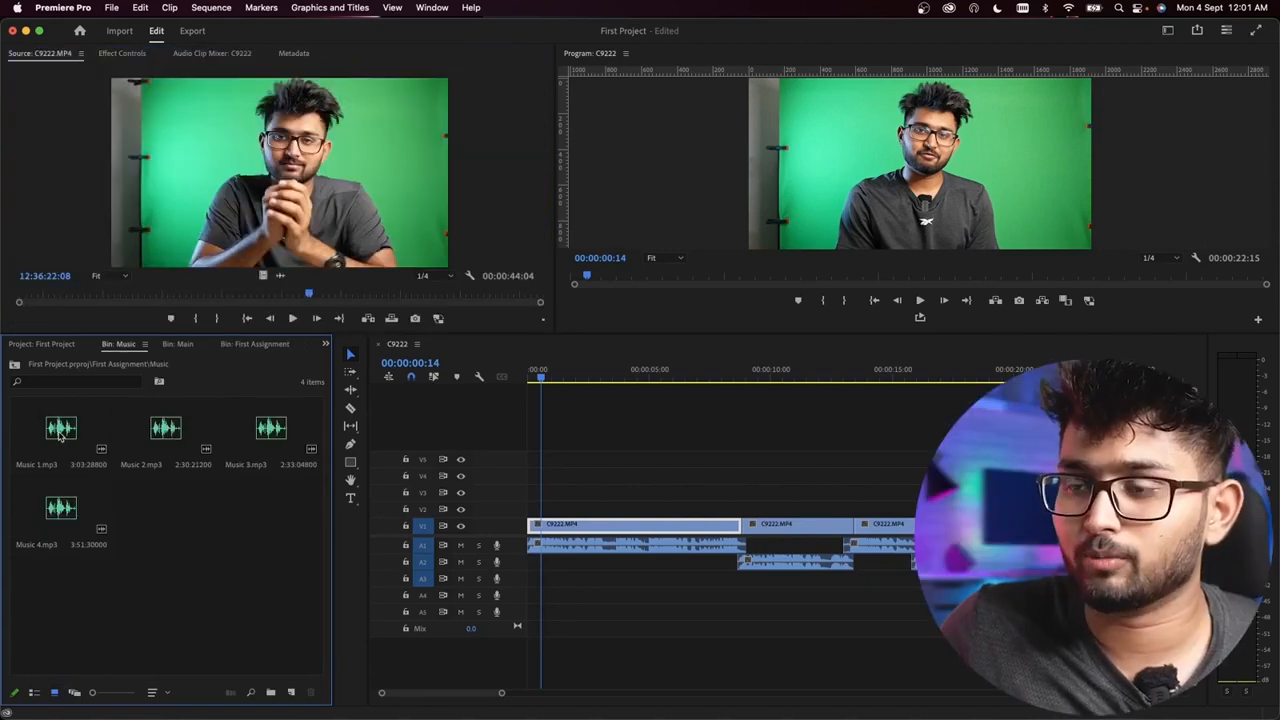
Step: Audition the tracks Music 1.mp3 to Music 4.mp3 in the Music bin as background music candidates
double_click(60, 432)
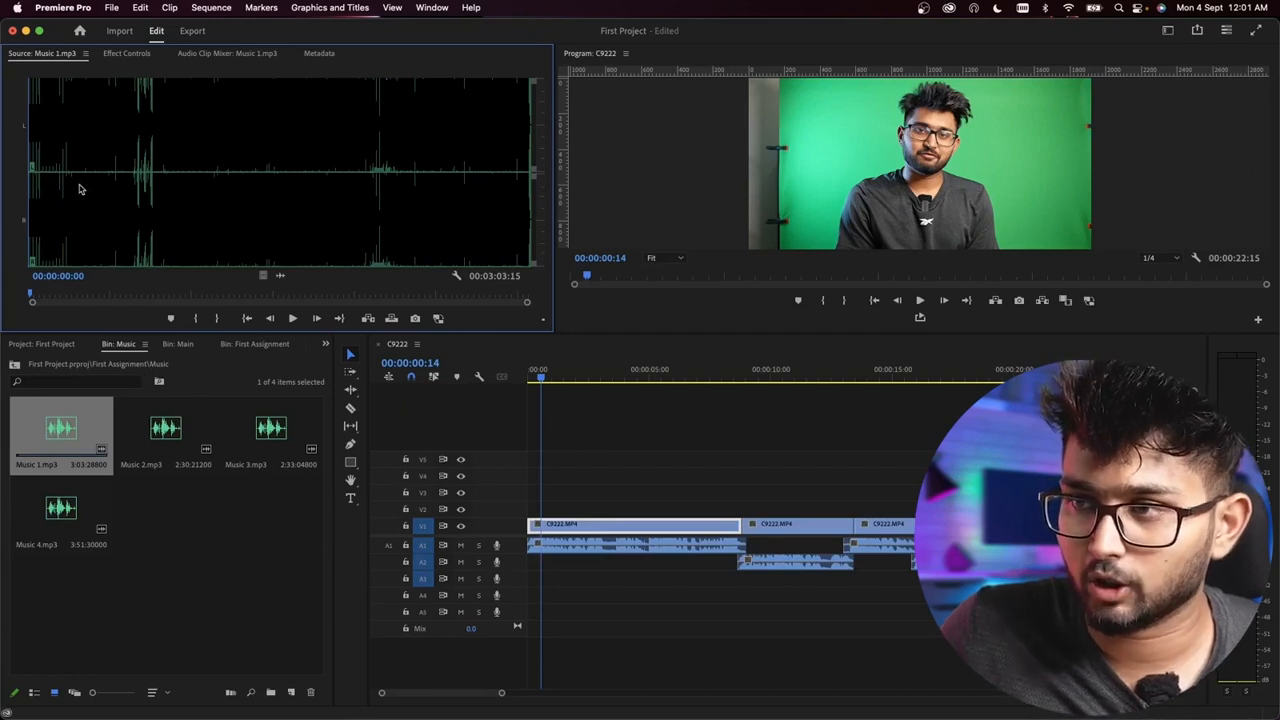
left_click(292, 318)
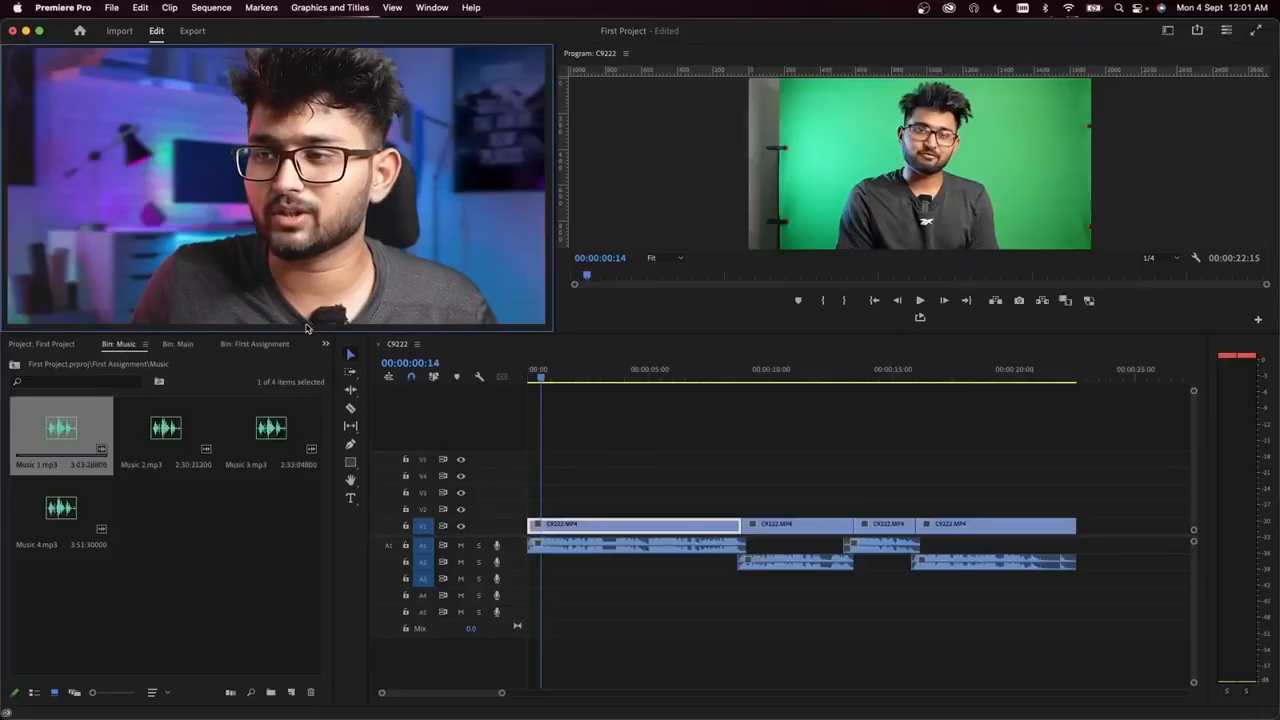
left_click(170, 430)
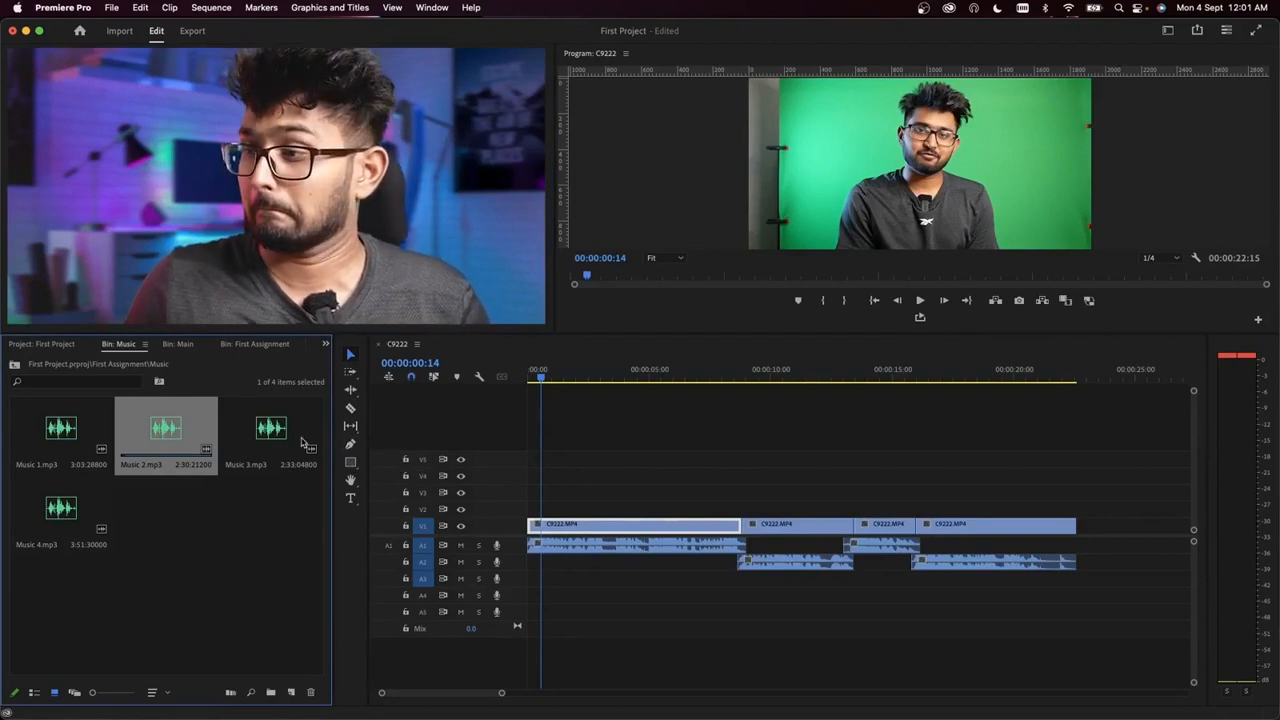
left_click(232, 547)
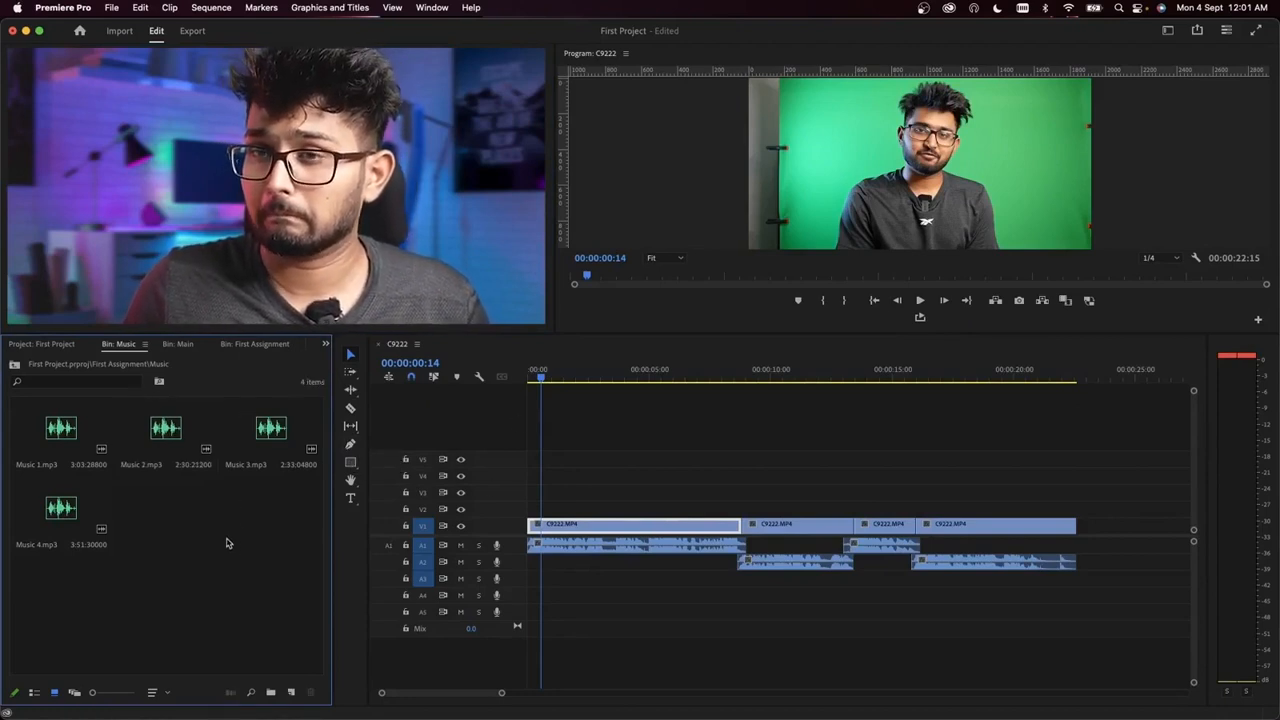
left_click(266, 438)
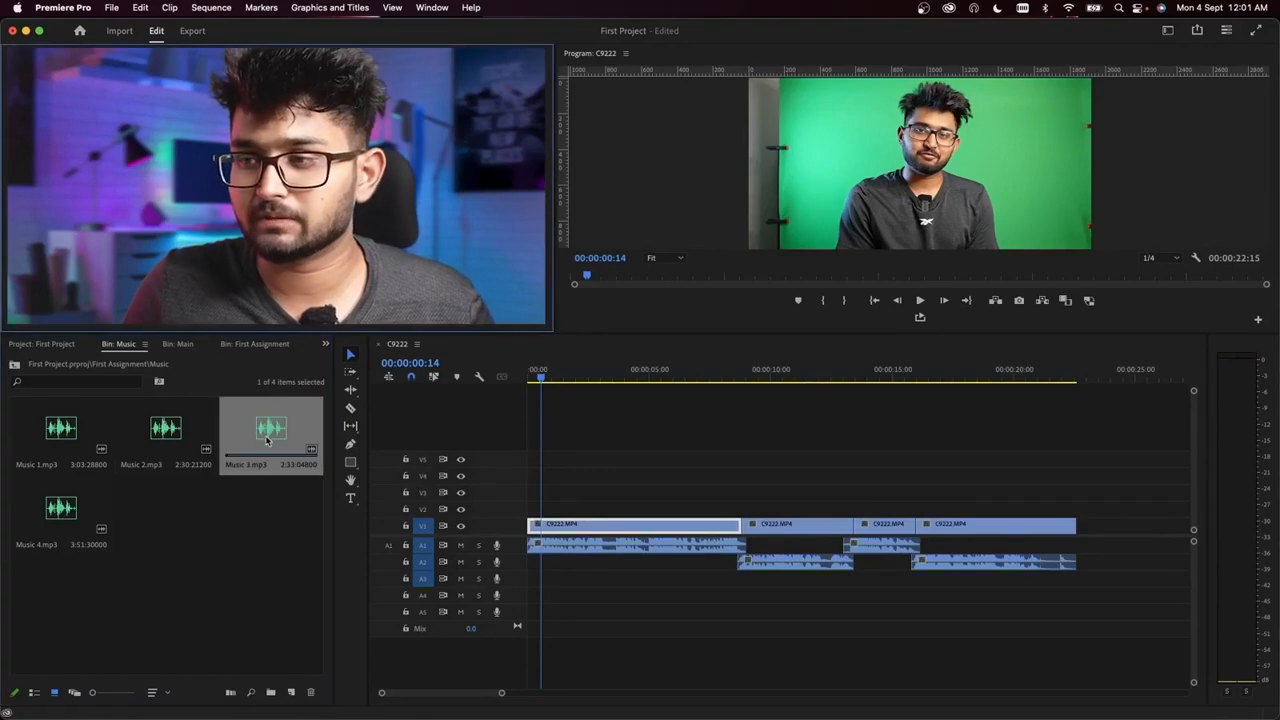
key("space")
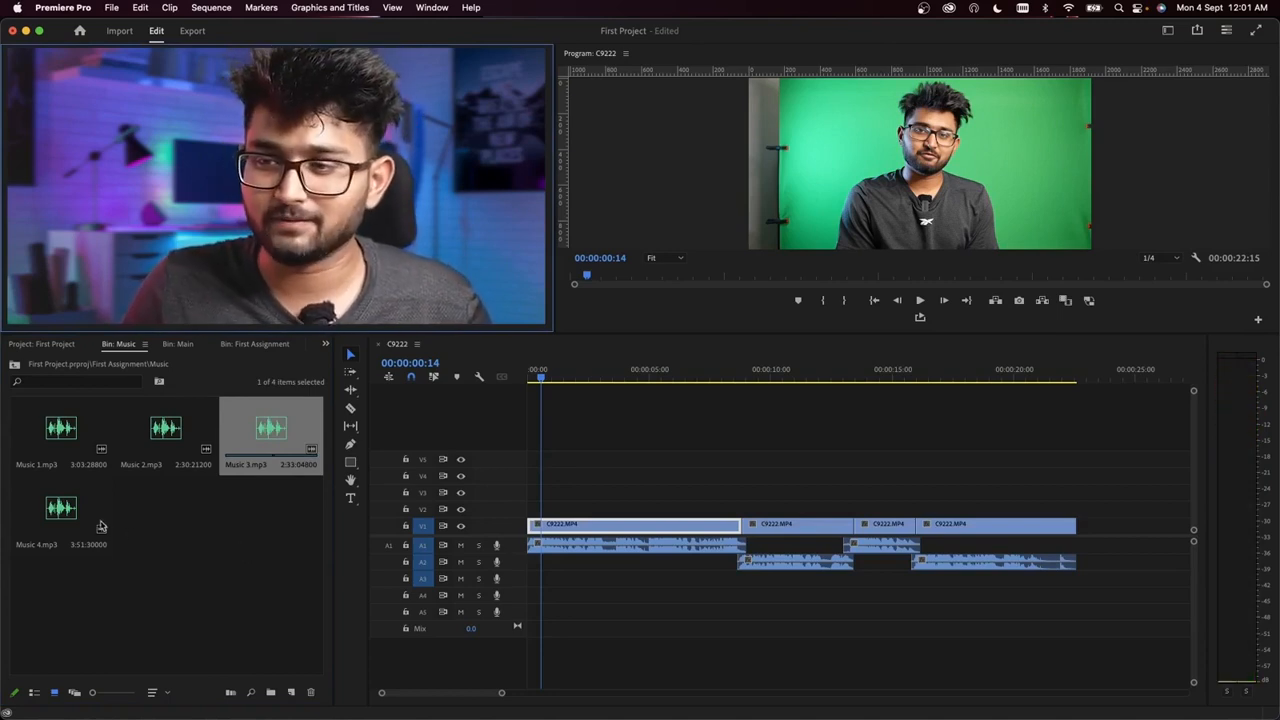
left_click(84, 504)
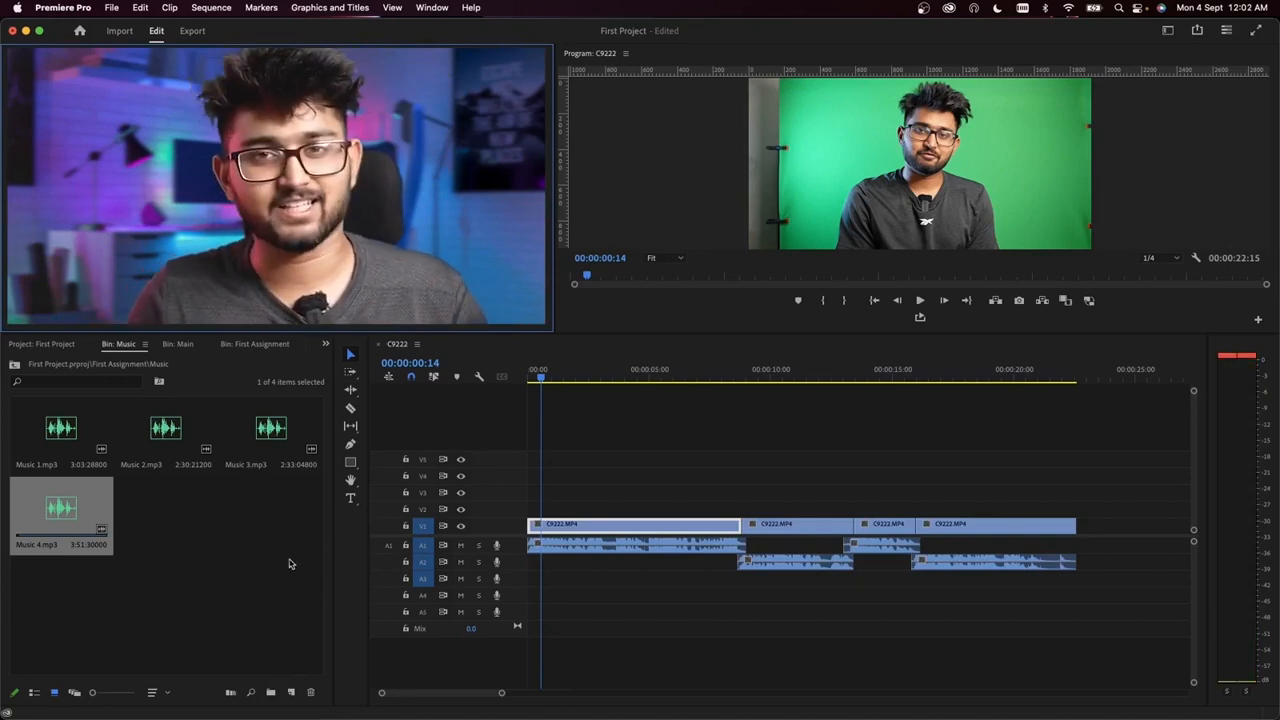
left_click(236, 530)
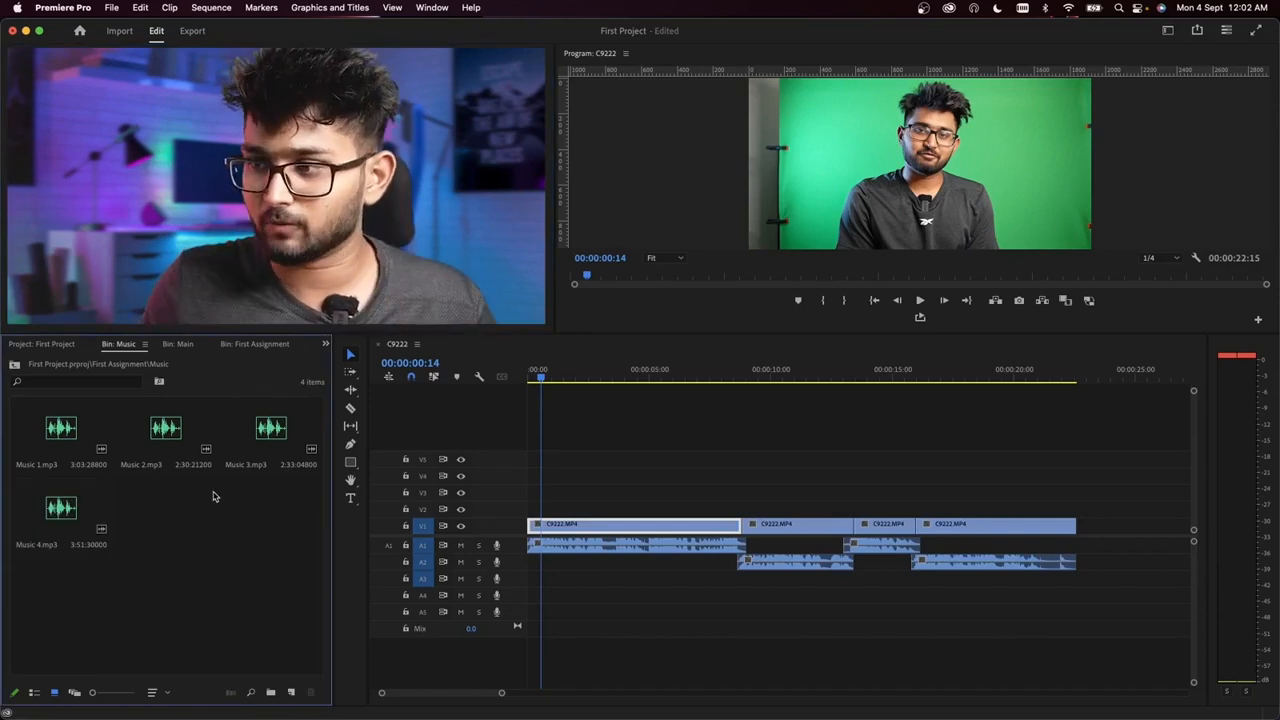
Step: Place Music 1.mp3 on audio track A4, starting at the beginning of the sequence
left_click(70, 429)
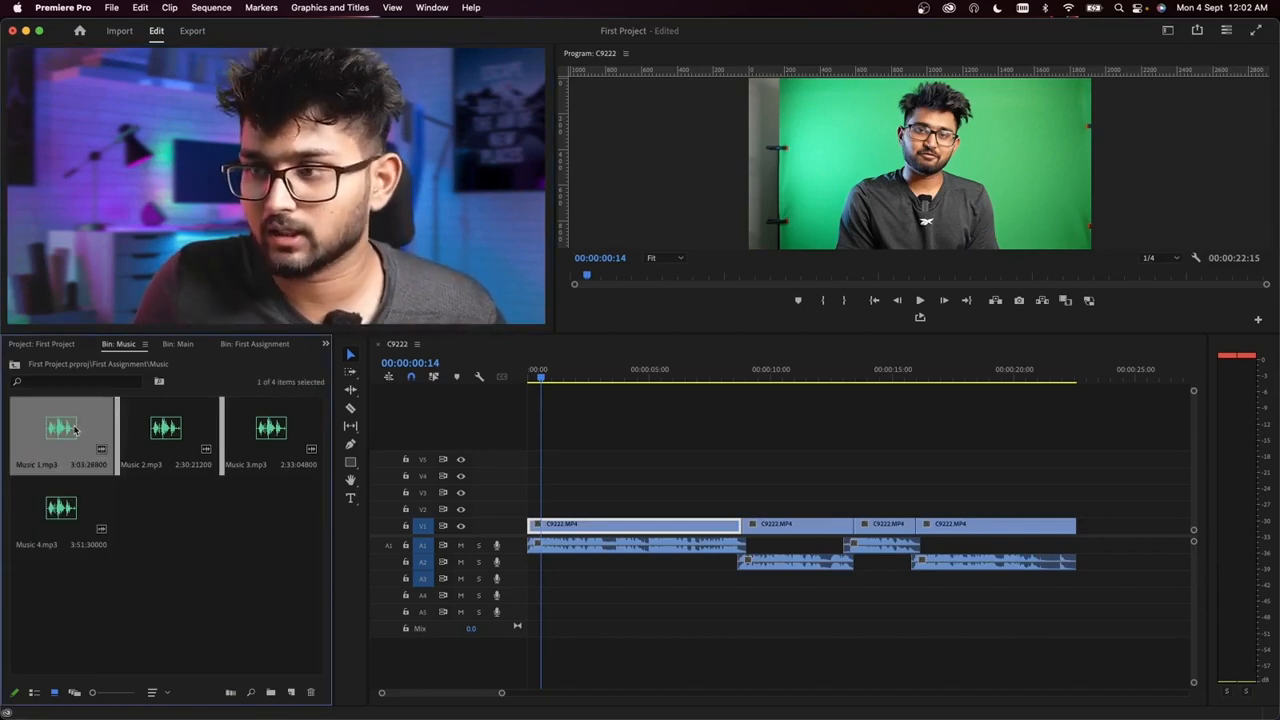
left_click_drag(492, 541, 584, 597)
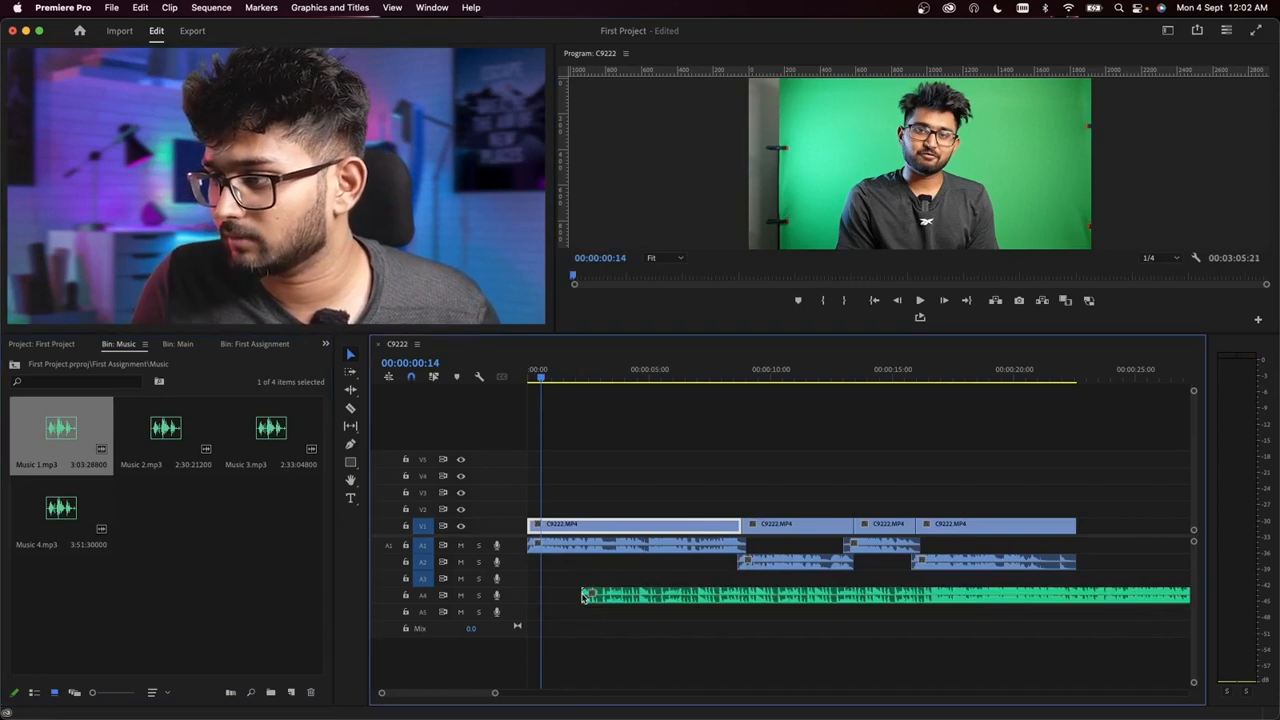
left_click(657, 599)
left_click_drag(688, 600, 632, 606)
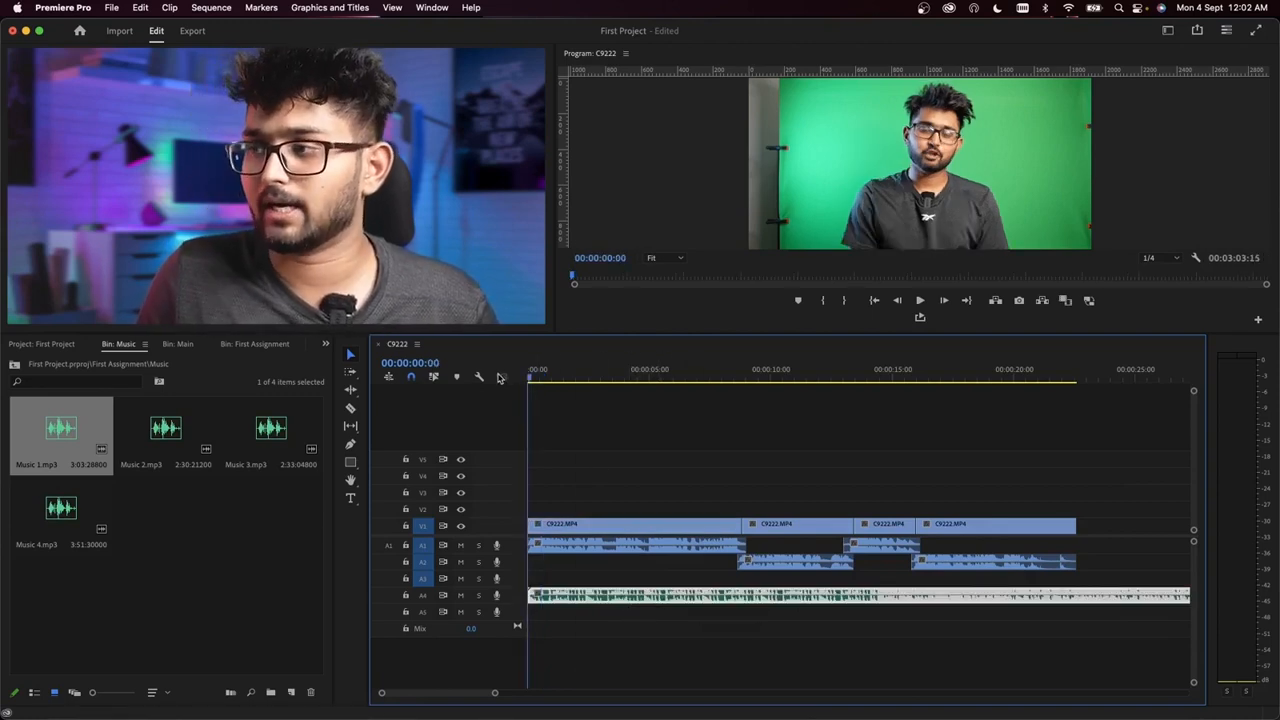
Step: Play the sequence with Music 1.mp3 underneath, and delete that music clip from audio track A4
key("space")
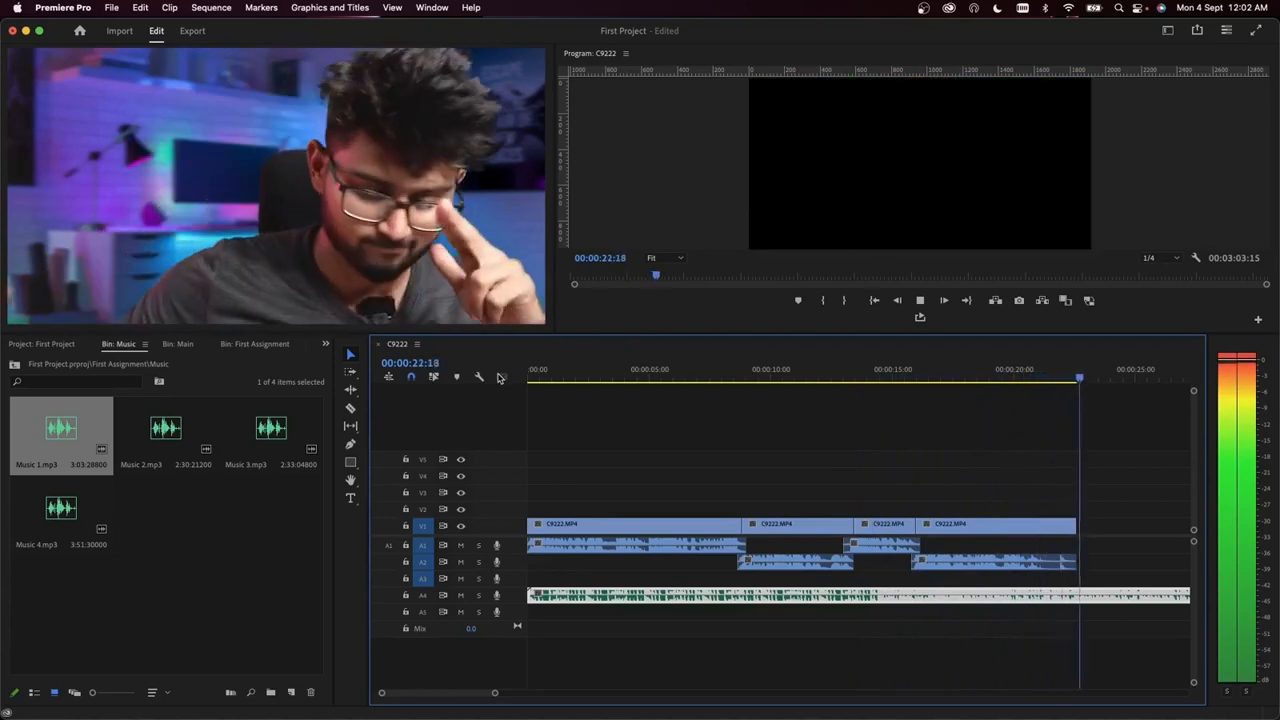
key("space")
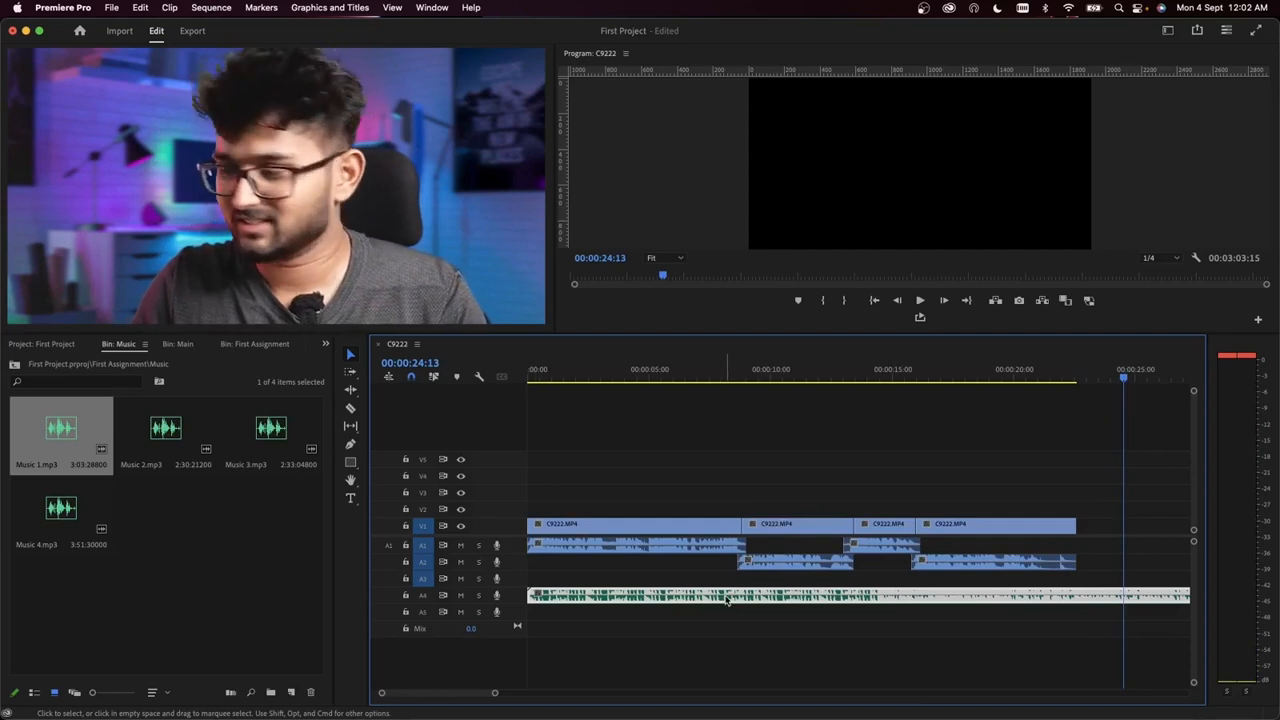
key("Delete")
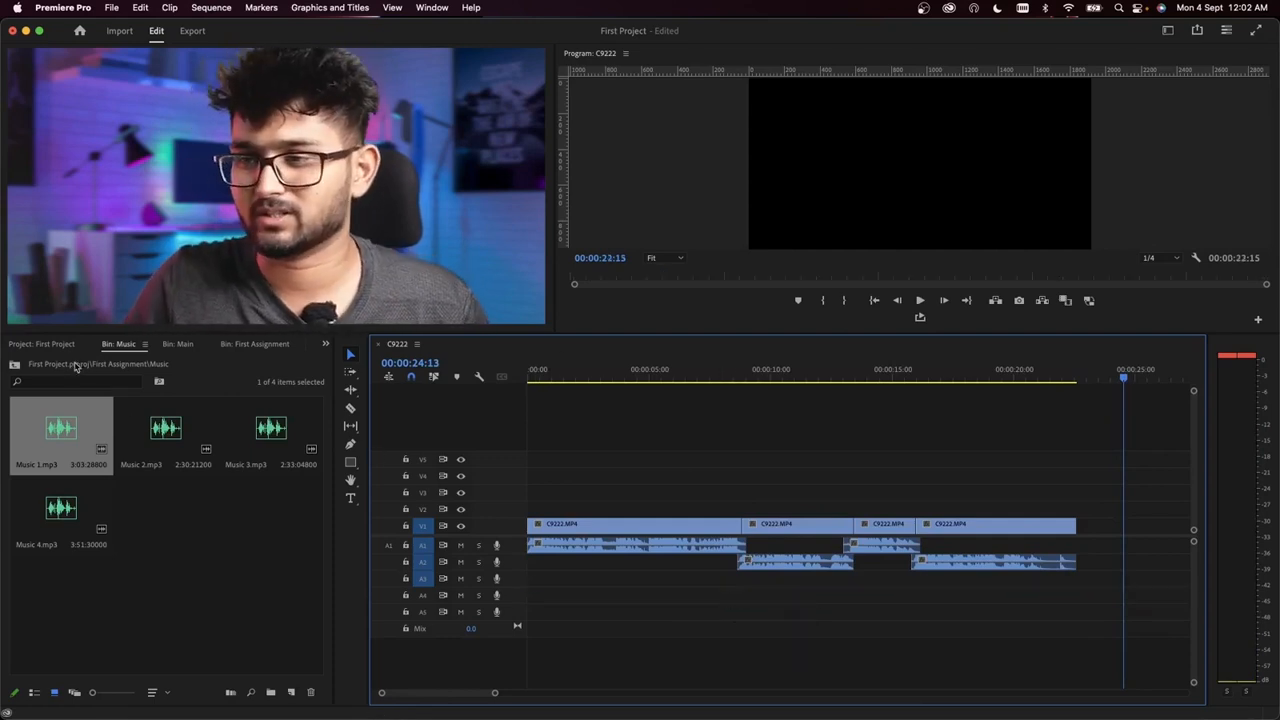
Step: Place Music 2.mp3 on audio track A4, starting at the beginning of the sequence
left_click(157, 425)
left_click_drag(166, 430, 592, 605)
key("Home")
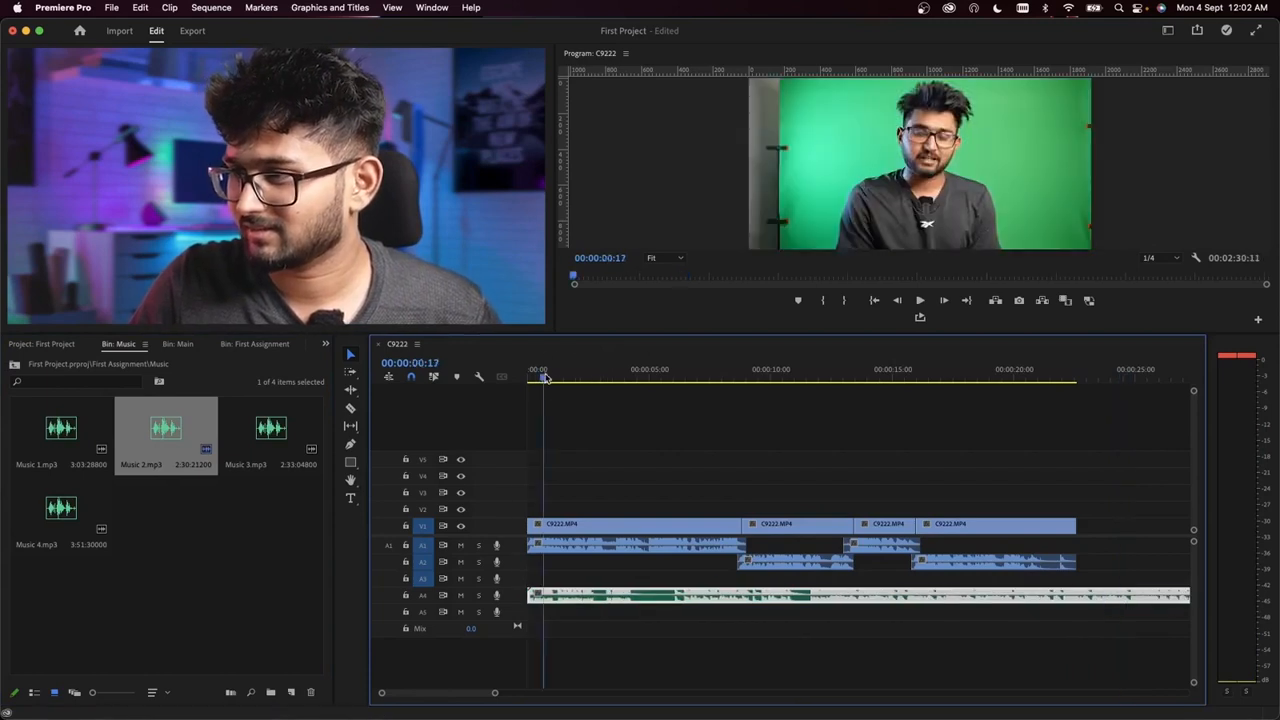
Step: Play the sequence with Music 2.mp3 underneath until just past the end of the last video clip
key("space")
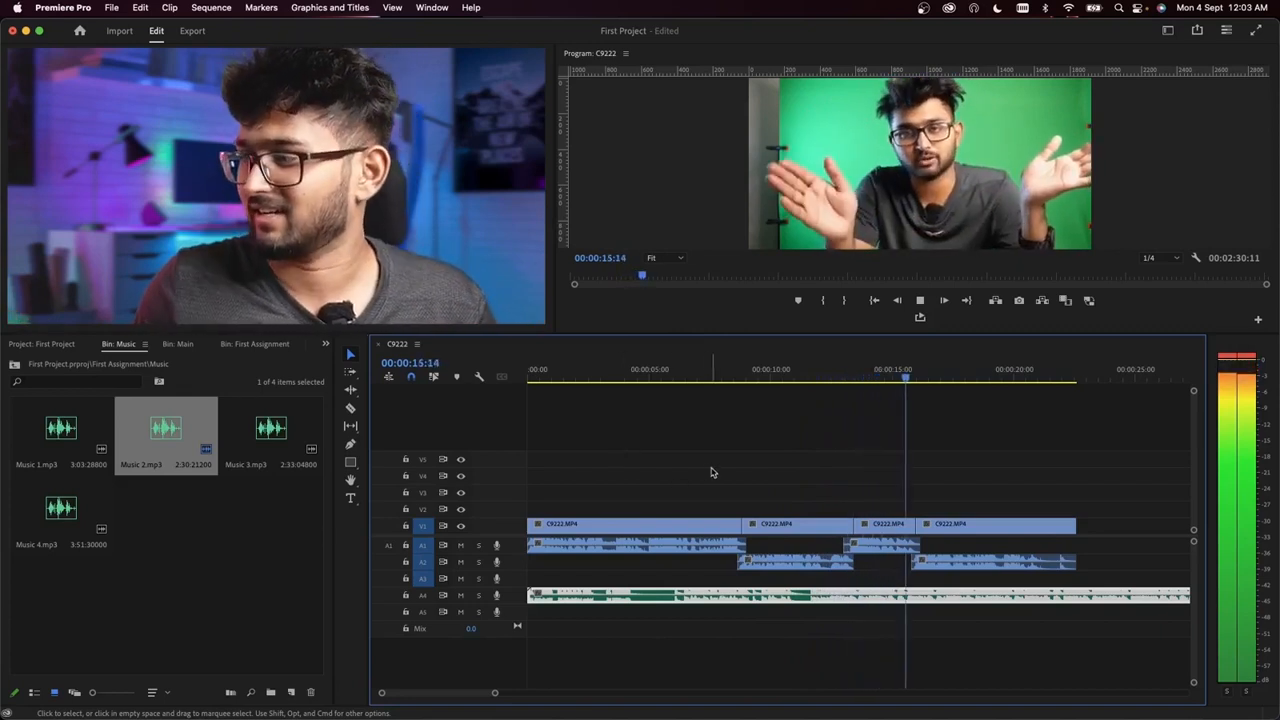
scroll(766, 477, "down", 4)
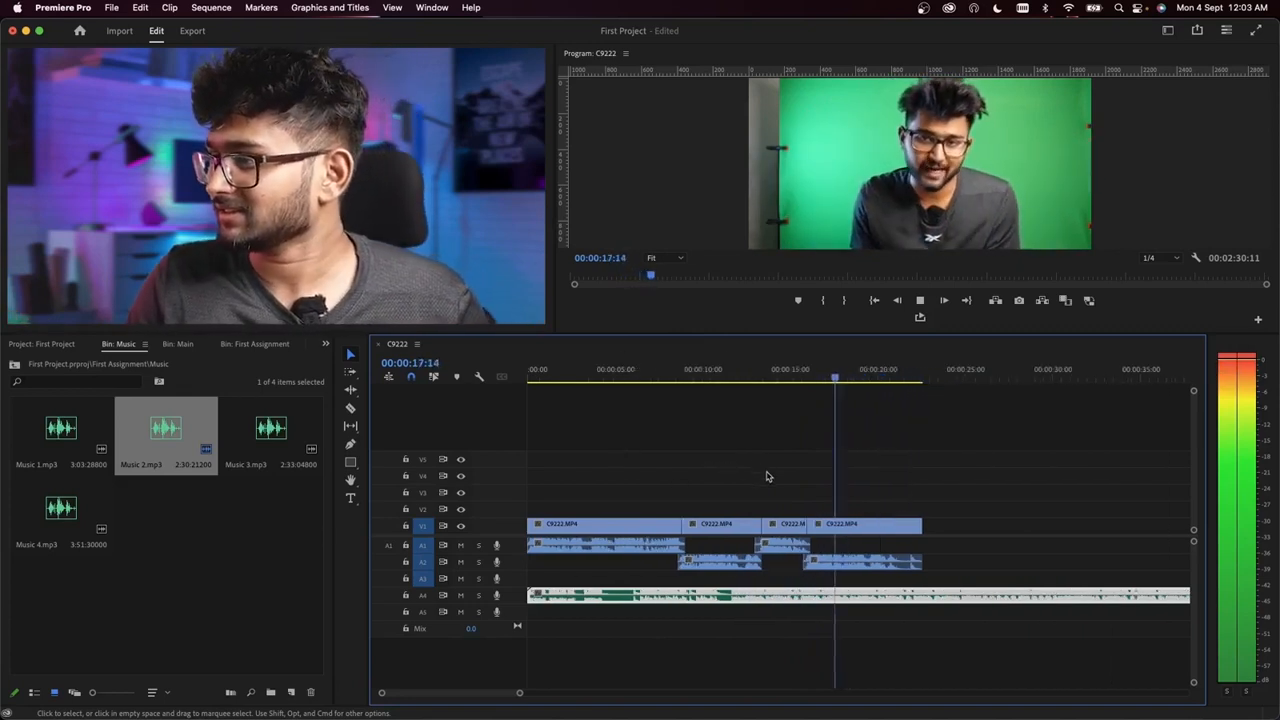
left_click(819, 478)
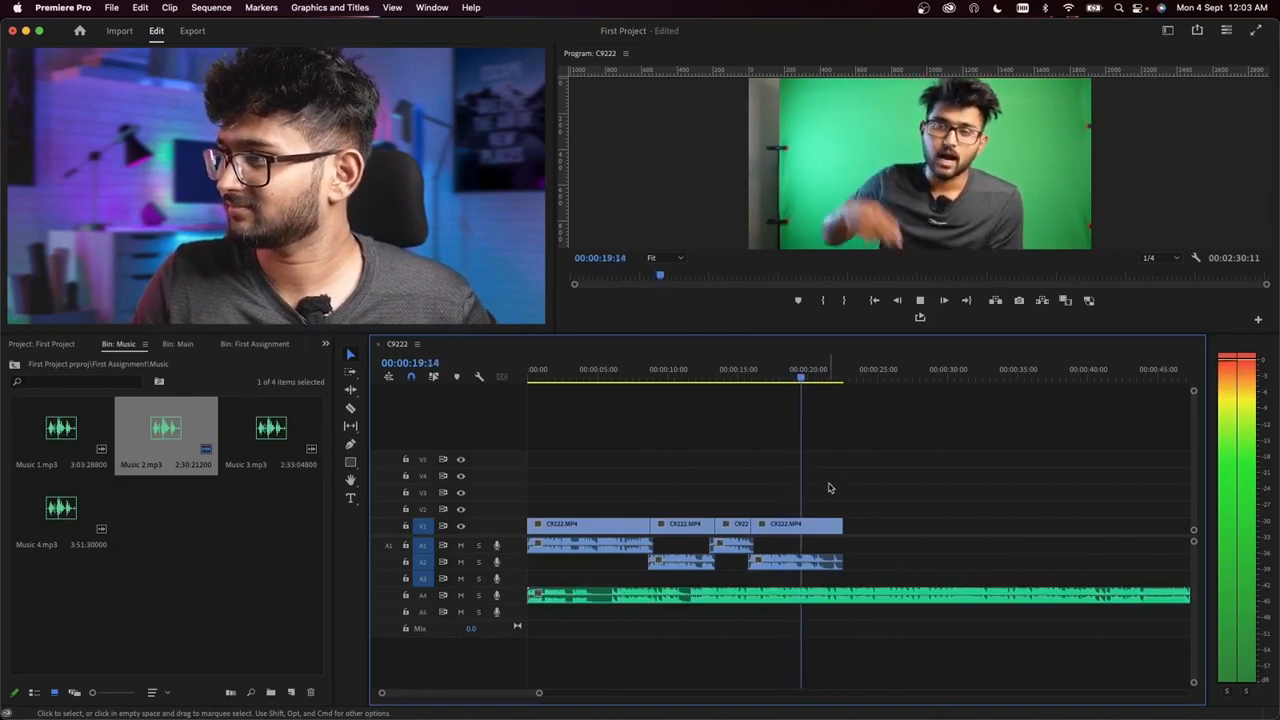
scroll(832, 488, "up", 4)
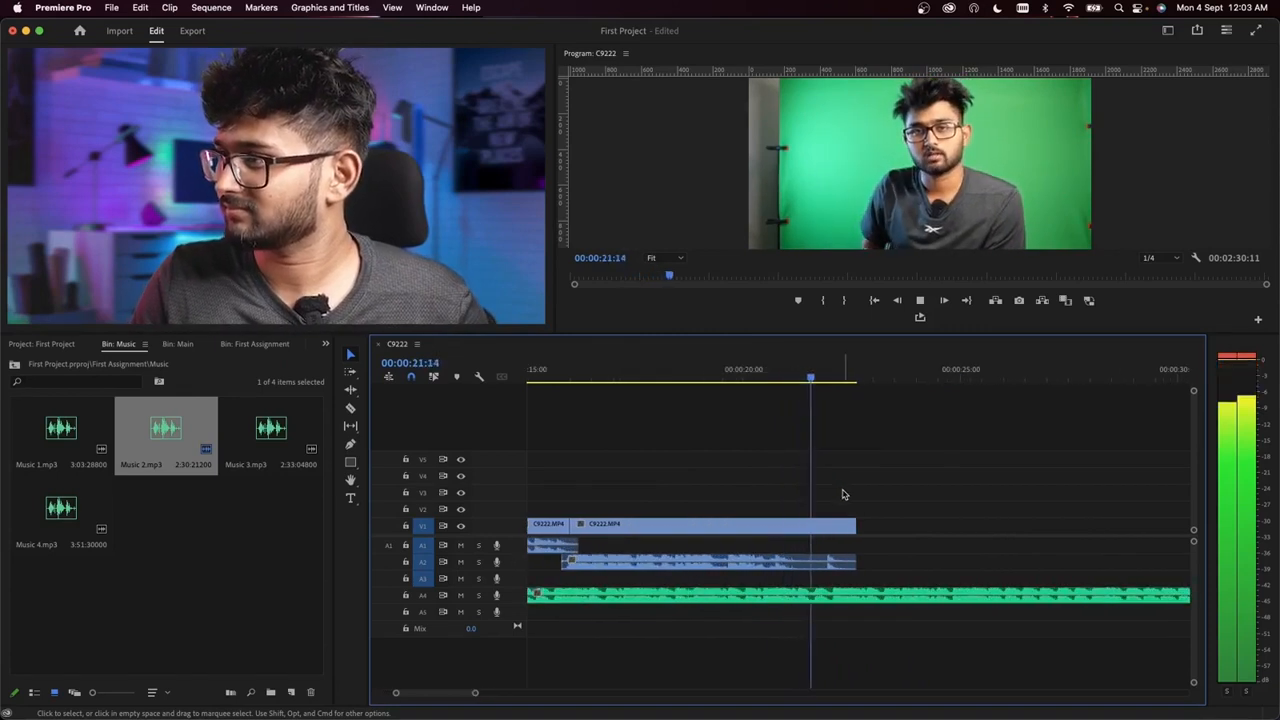
key("space")
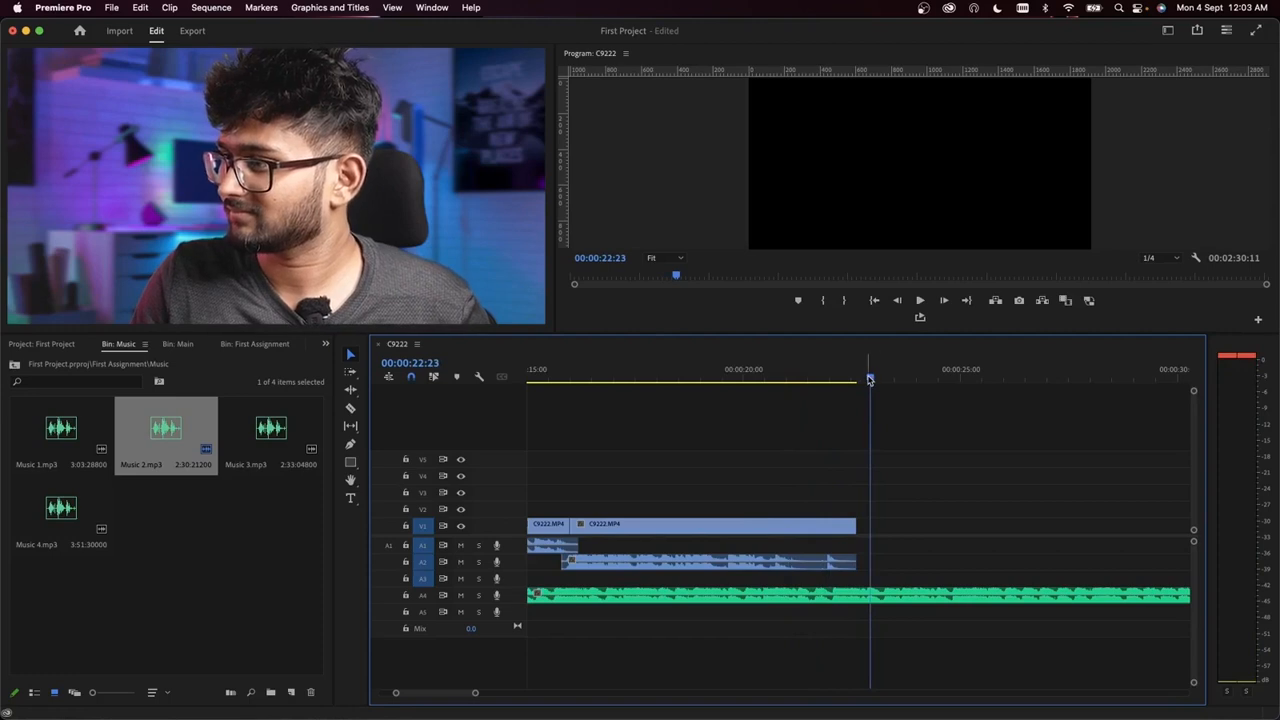
Step: Set the playhead to the end of the last video clip at 00:00:22:15, checking how the music continues past it
scroll(846, 478, "down", 6)
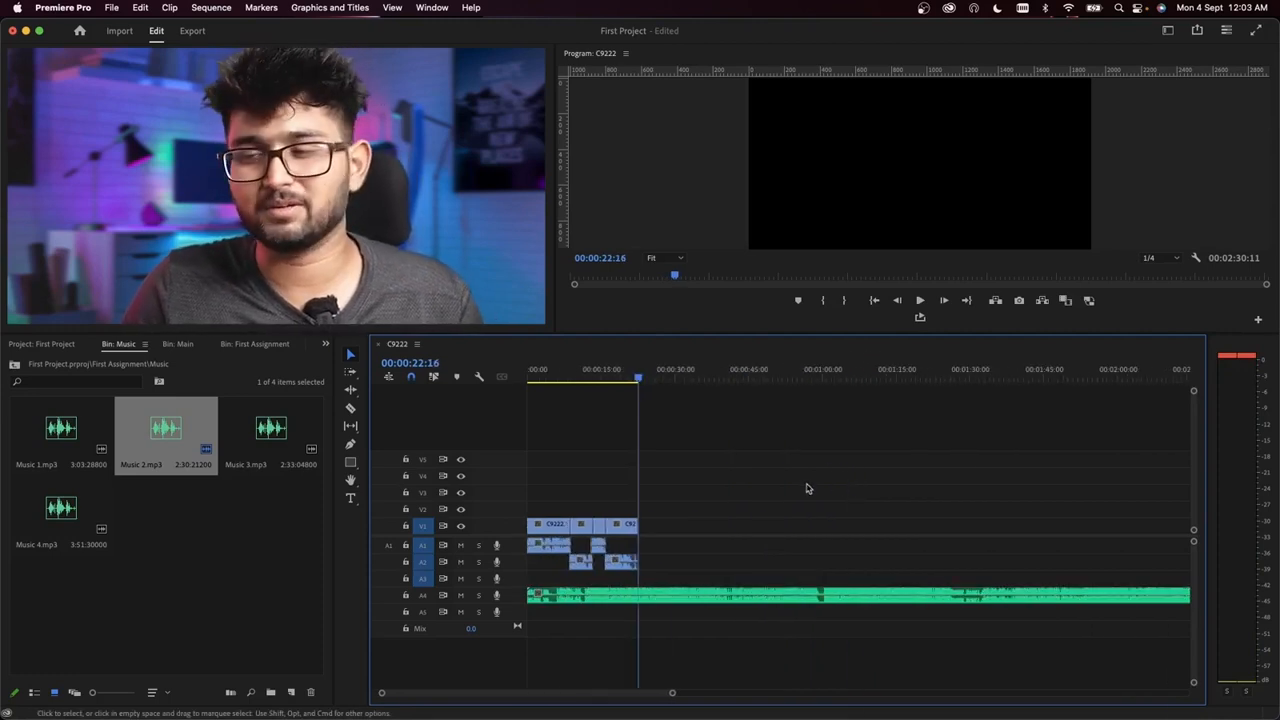
scroll(656, 590, "up", 8)
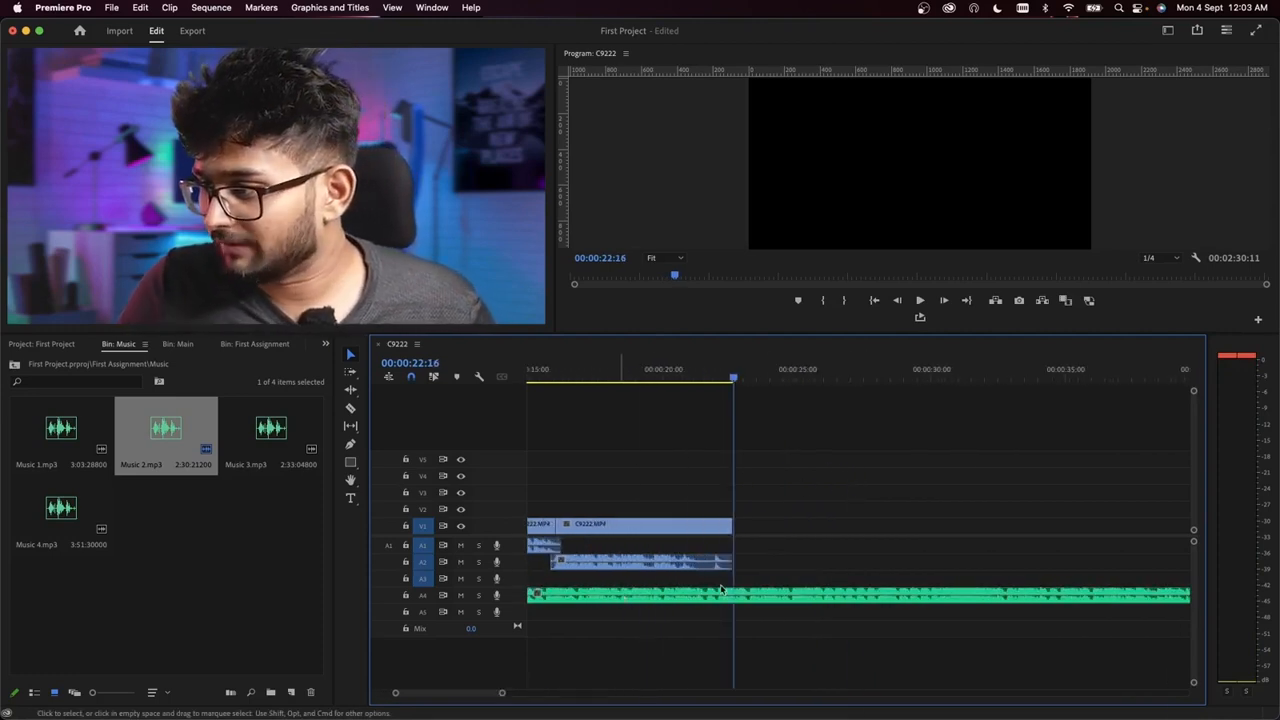
scroll(650, 494, "up", 3)
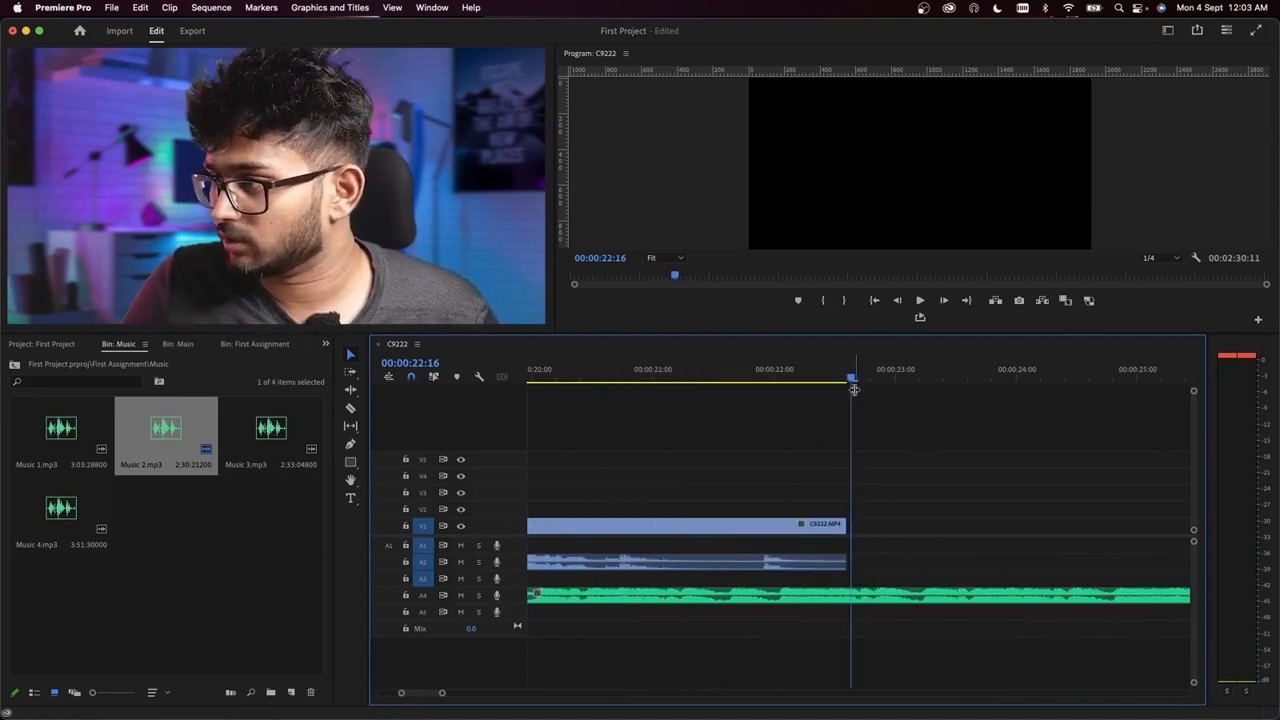
left_click_drag(441, 694, 552, 700)
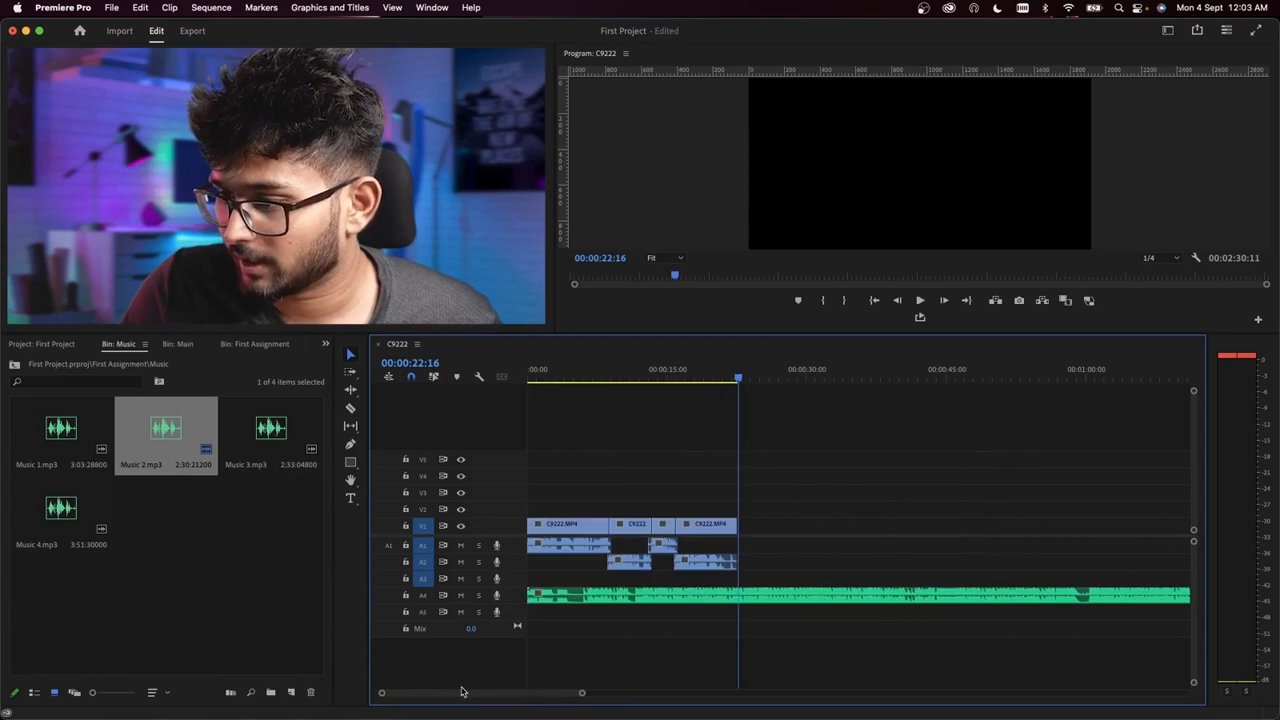
left_click_drag(583, 694, 463, 693)
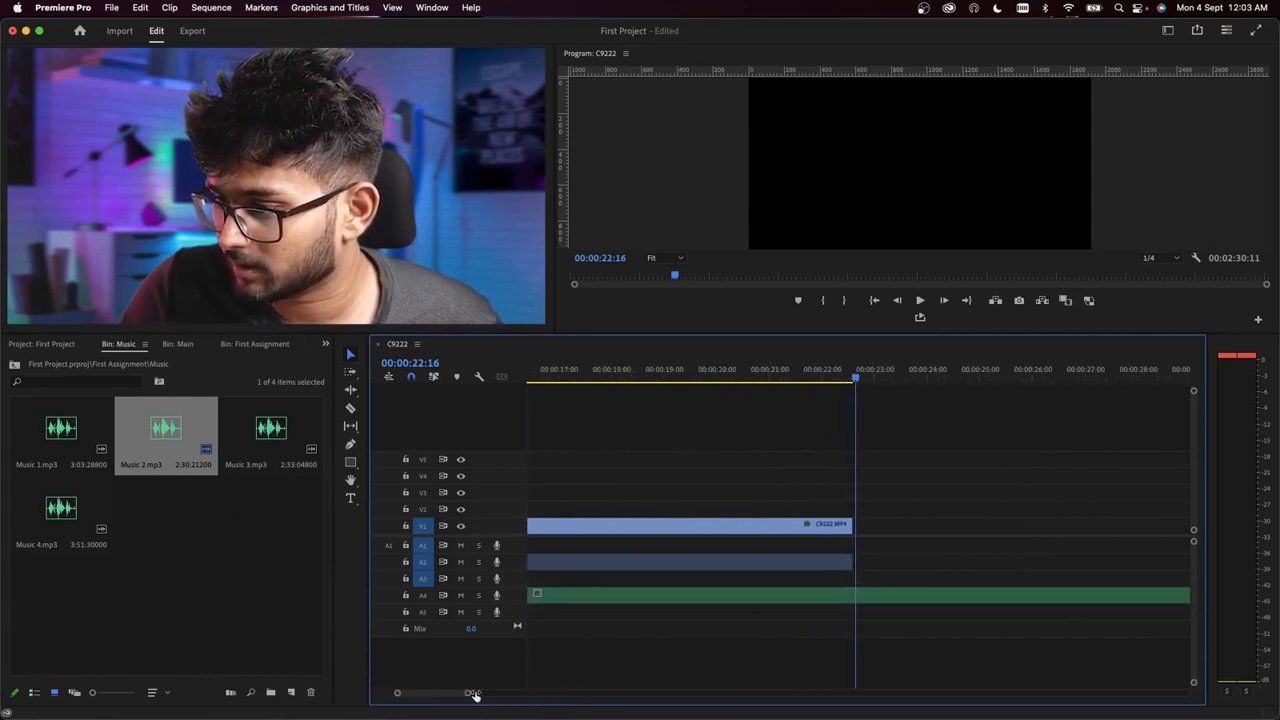
key("Left")
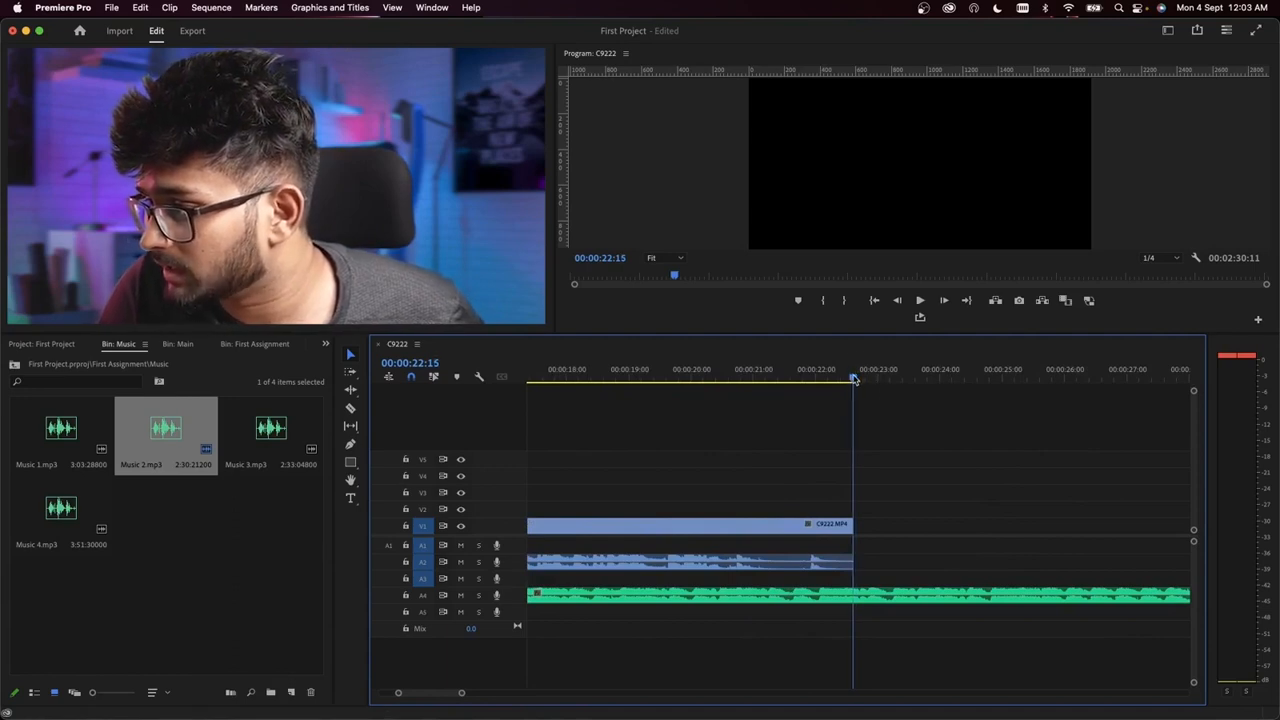
left_click(880, 607)
key("space")
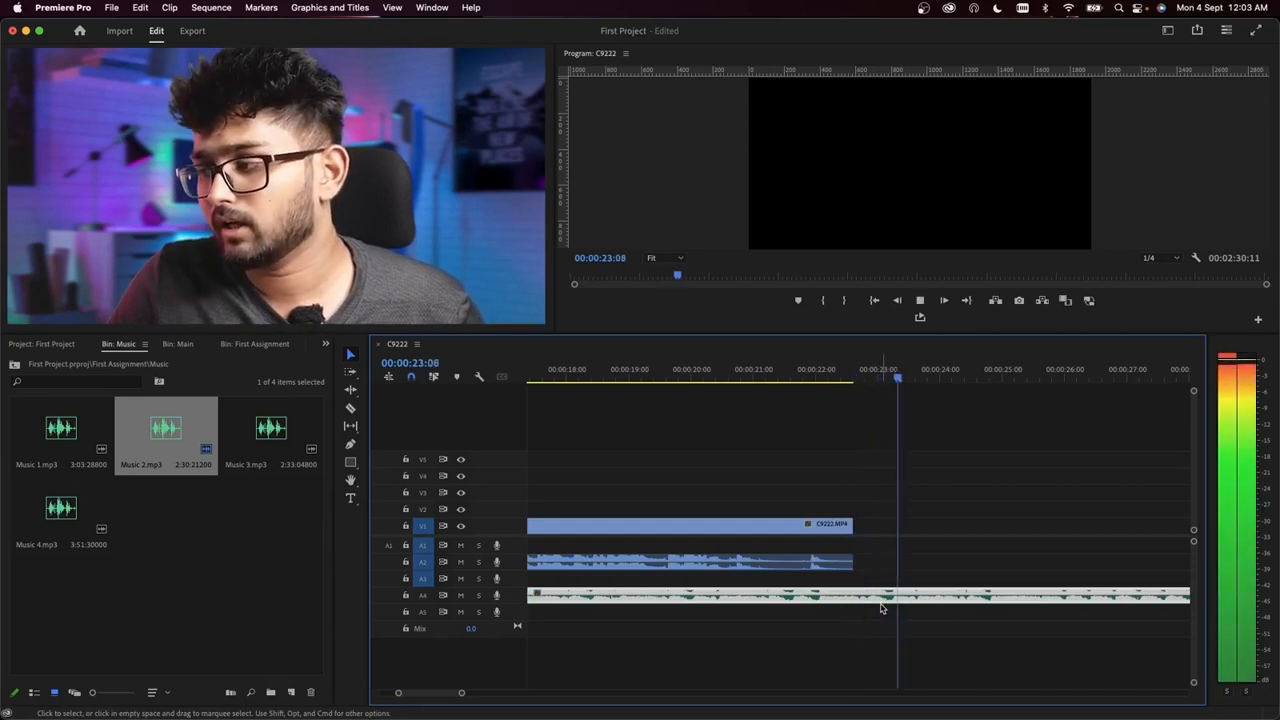
key("space")
left_click(853, 375)
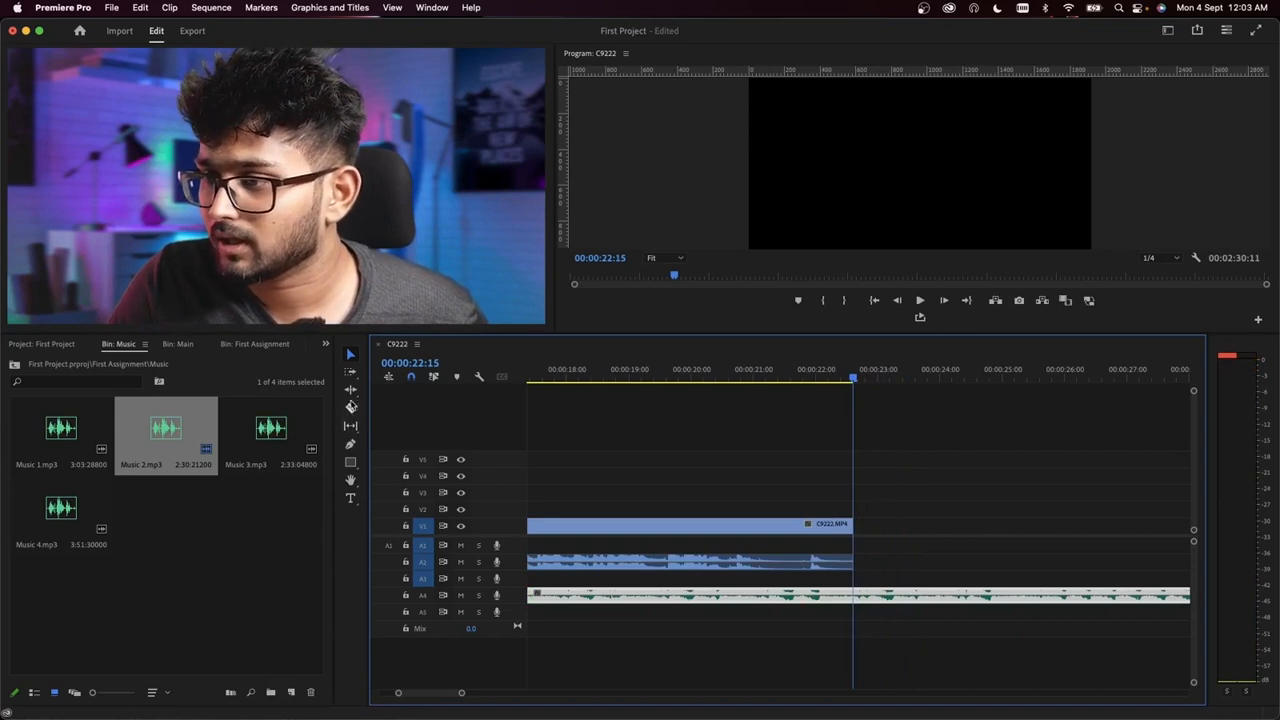
Step: Split the Music 2.mp3 clip on track A4 at 00:00:22:15 with the Razor tool and delete the part after it
left_click(351, 407)
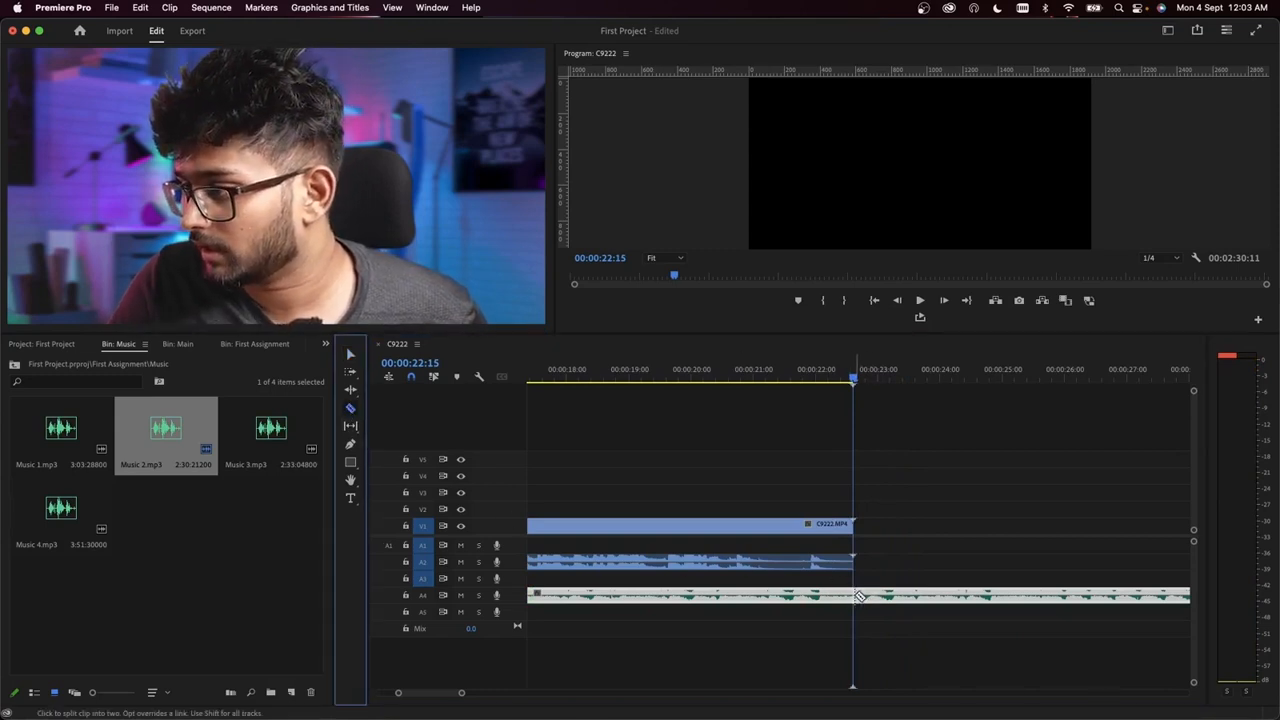
left_click(858, 596)
left_click(350, 354)
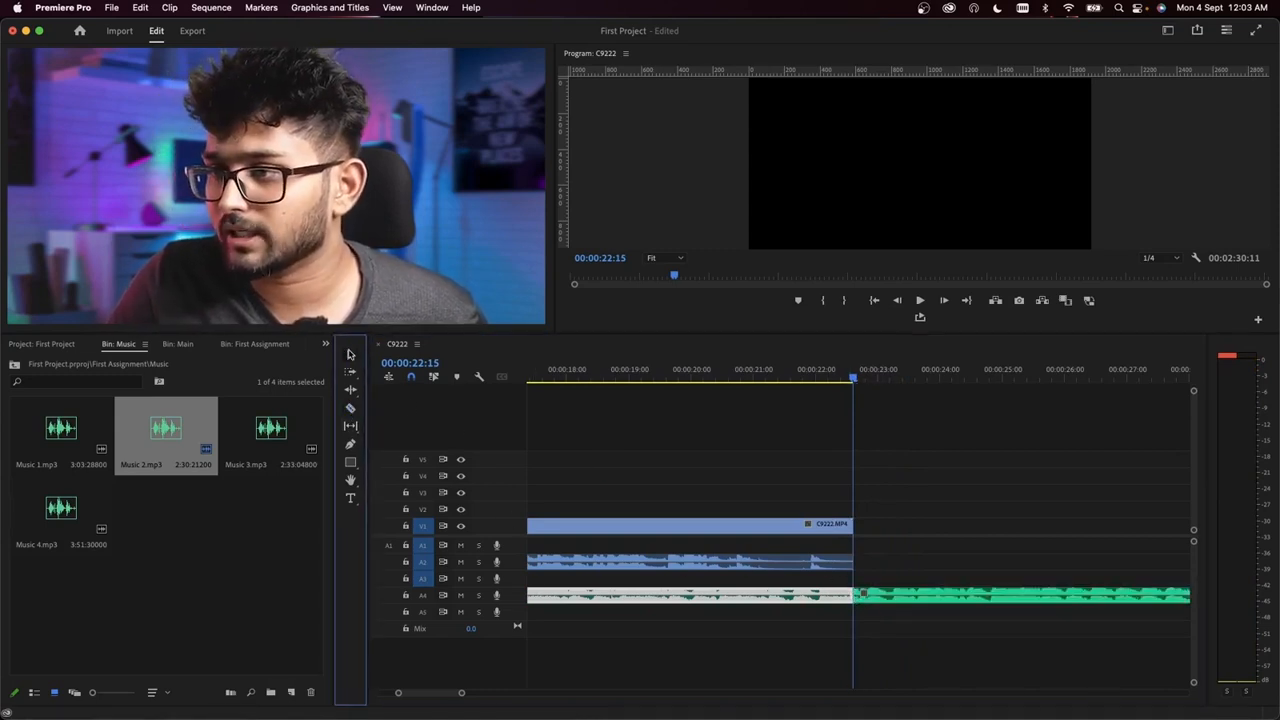
left_click(920, 598)
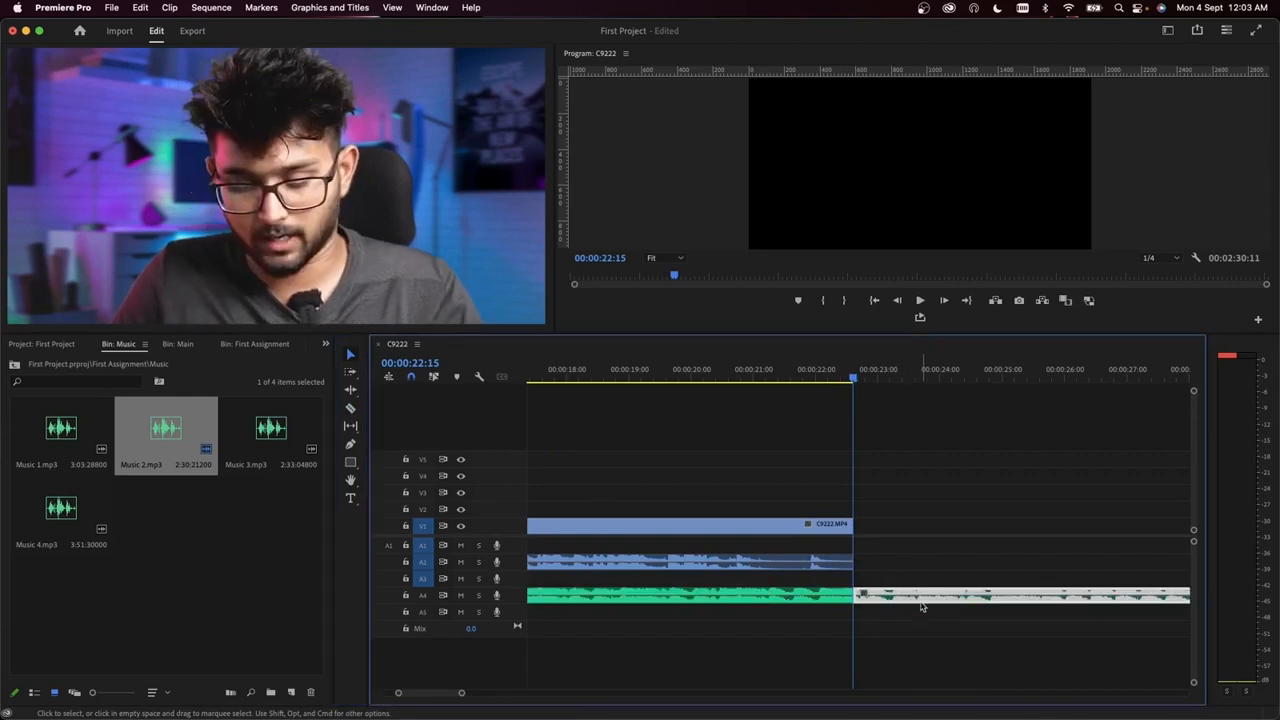
key("Delete")
key("minus")
key("minus")
key("minus")
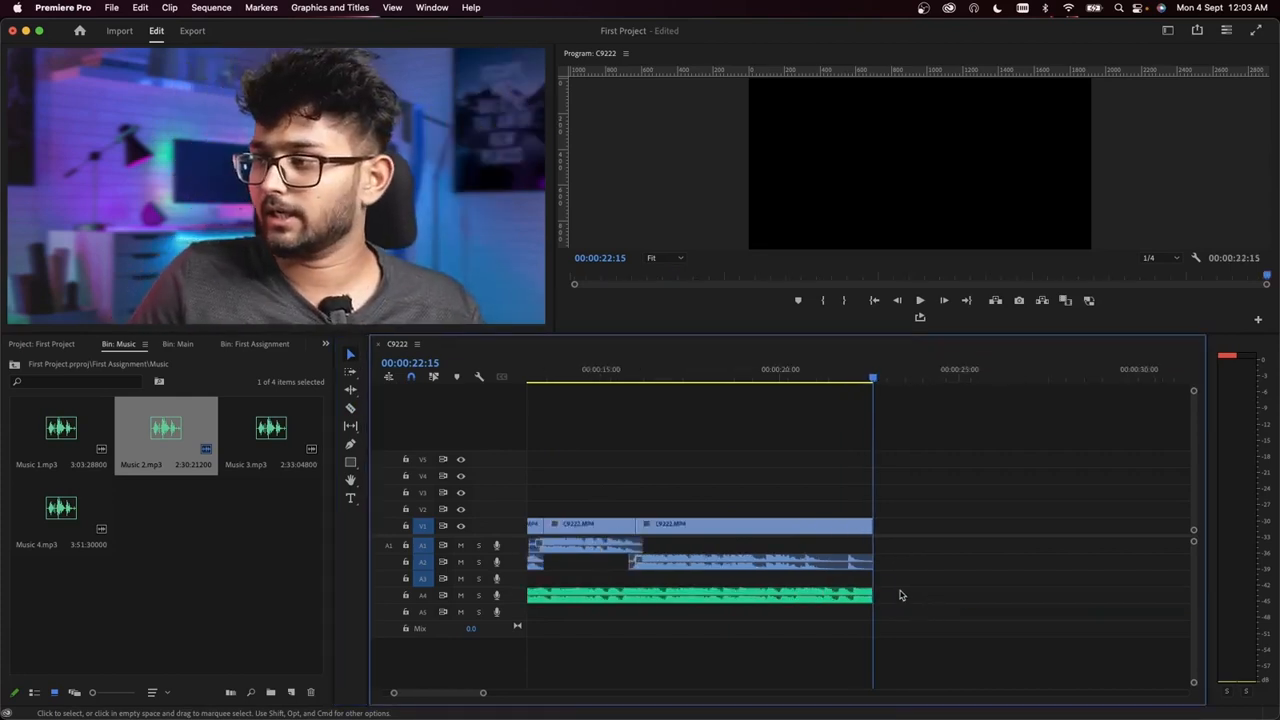
Step: Move the playhead back to 00:00:07:02 within the first clip
left_click_drag(563, 373, 630, 374)
key("equal")
key("equal")
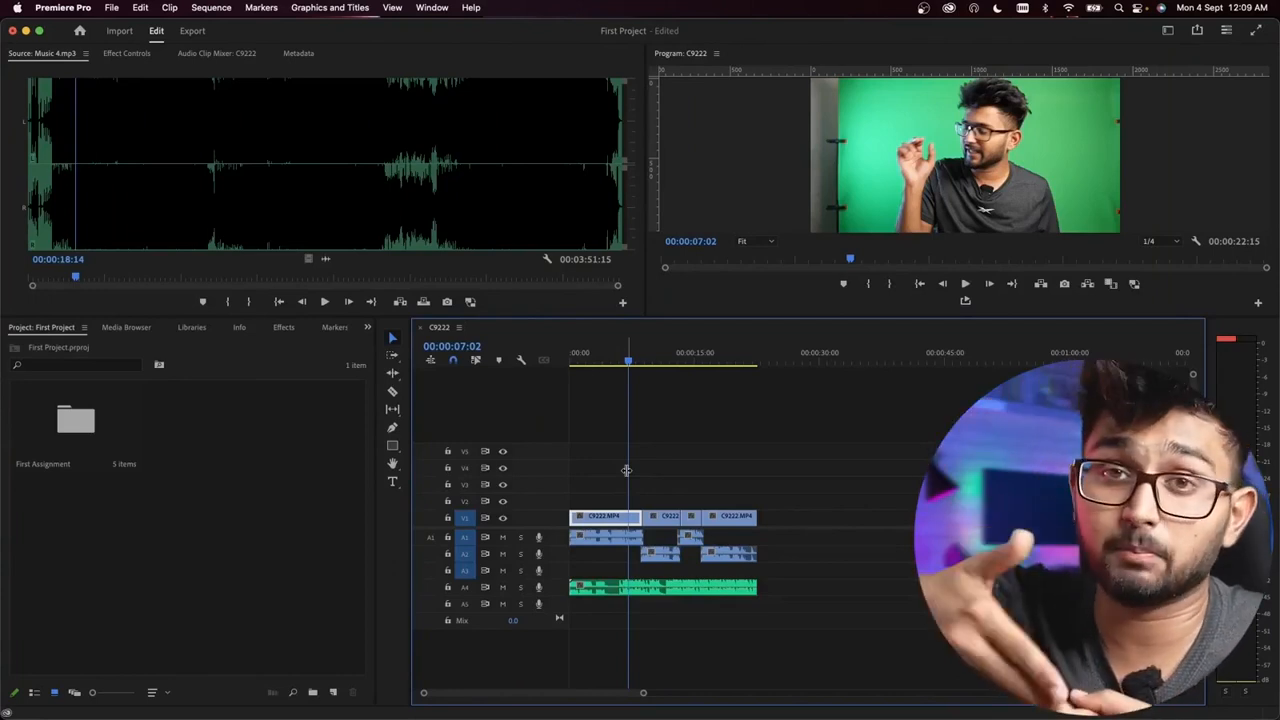
Step: Preview the Audio workspace layout and switch on to the Assembly workspace
left_click(440, 8)
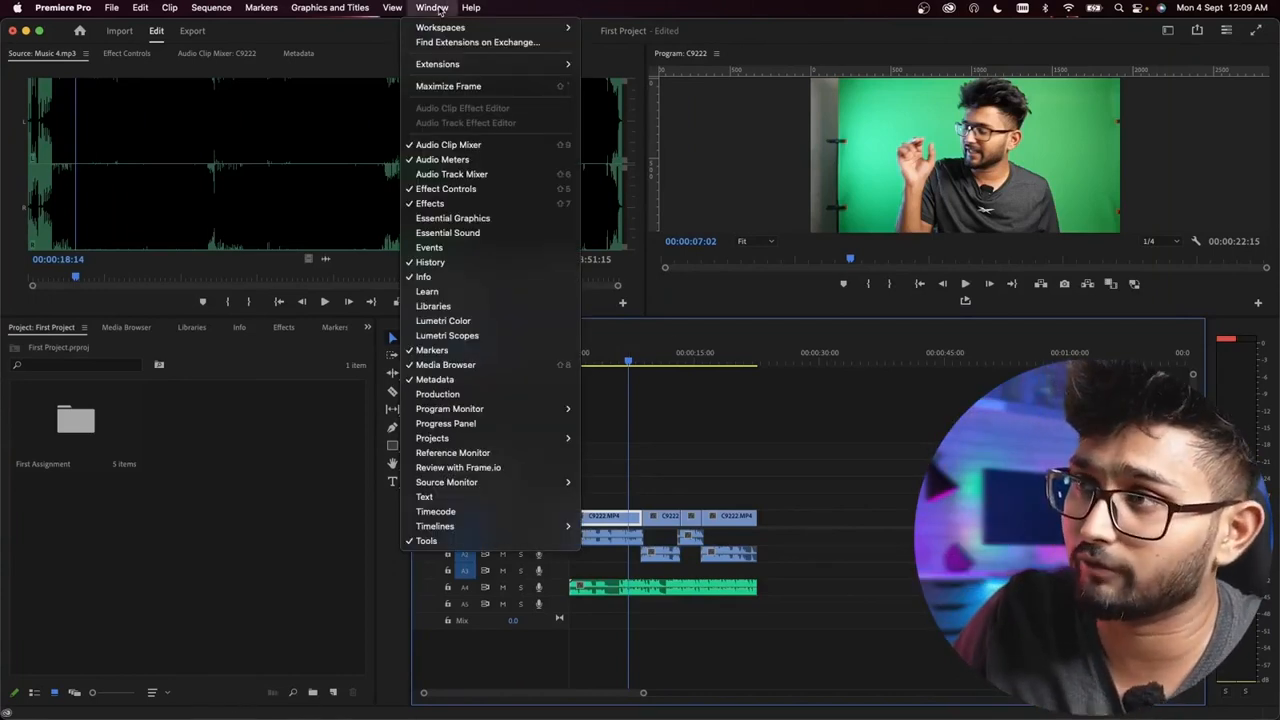
mouse_move(565, 28)
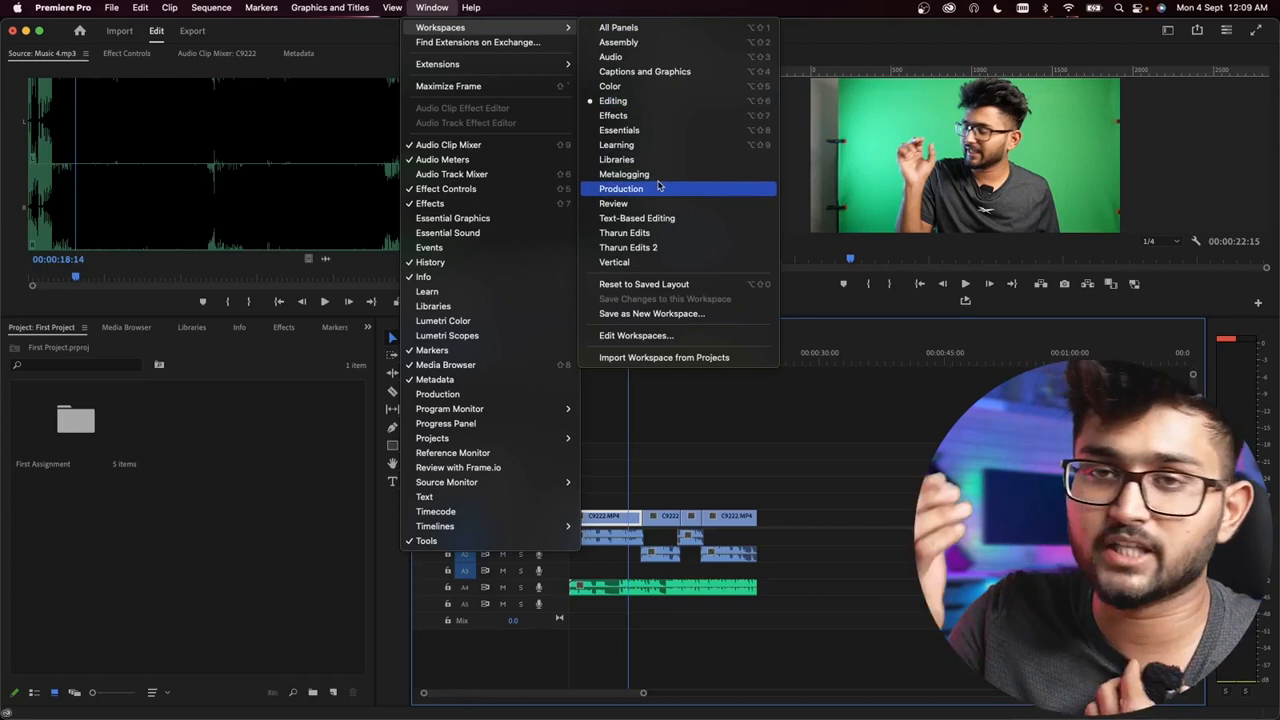
left_click(610, 57)
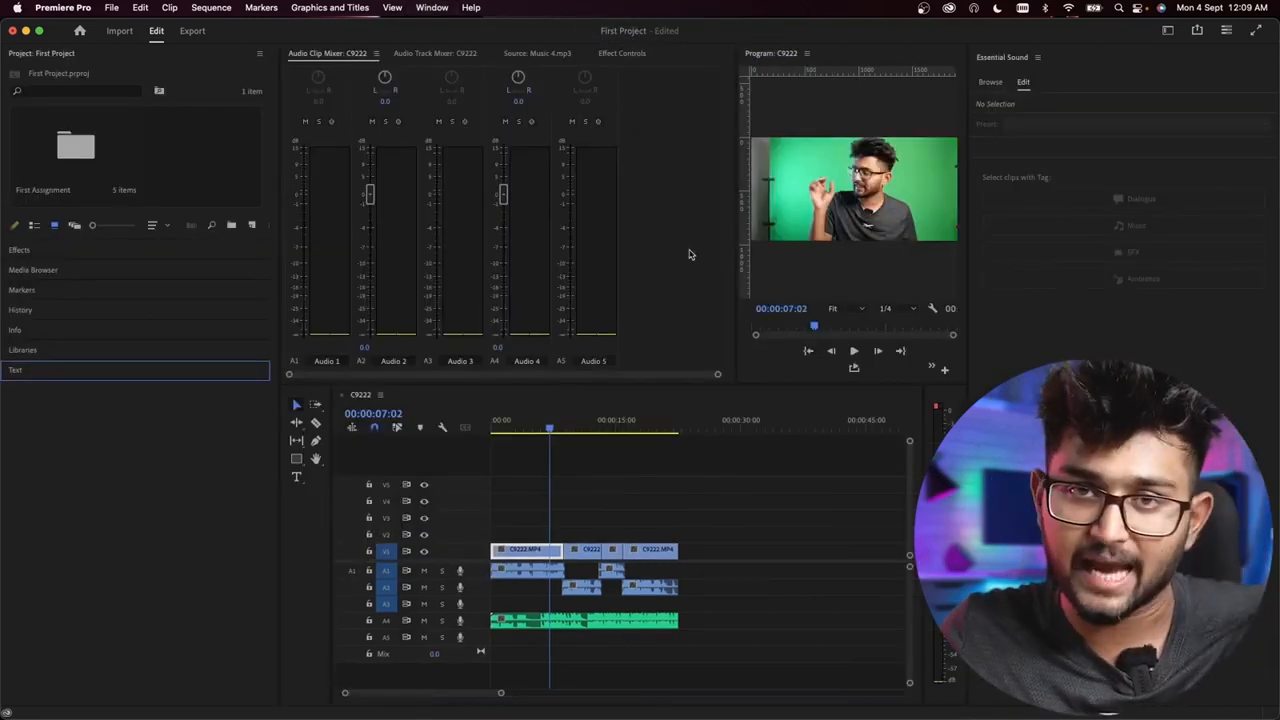
left_click(433, 8)
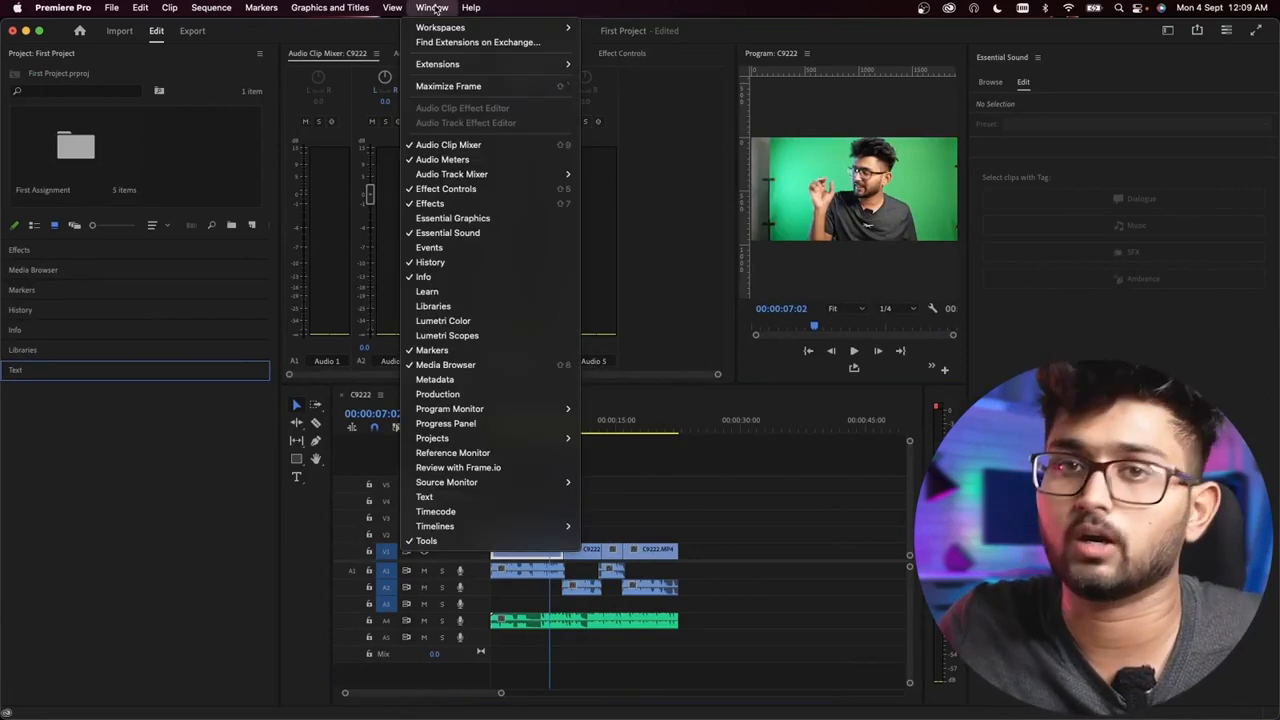
mouse_move(470, 28)
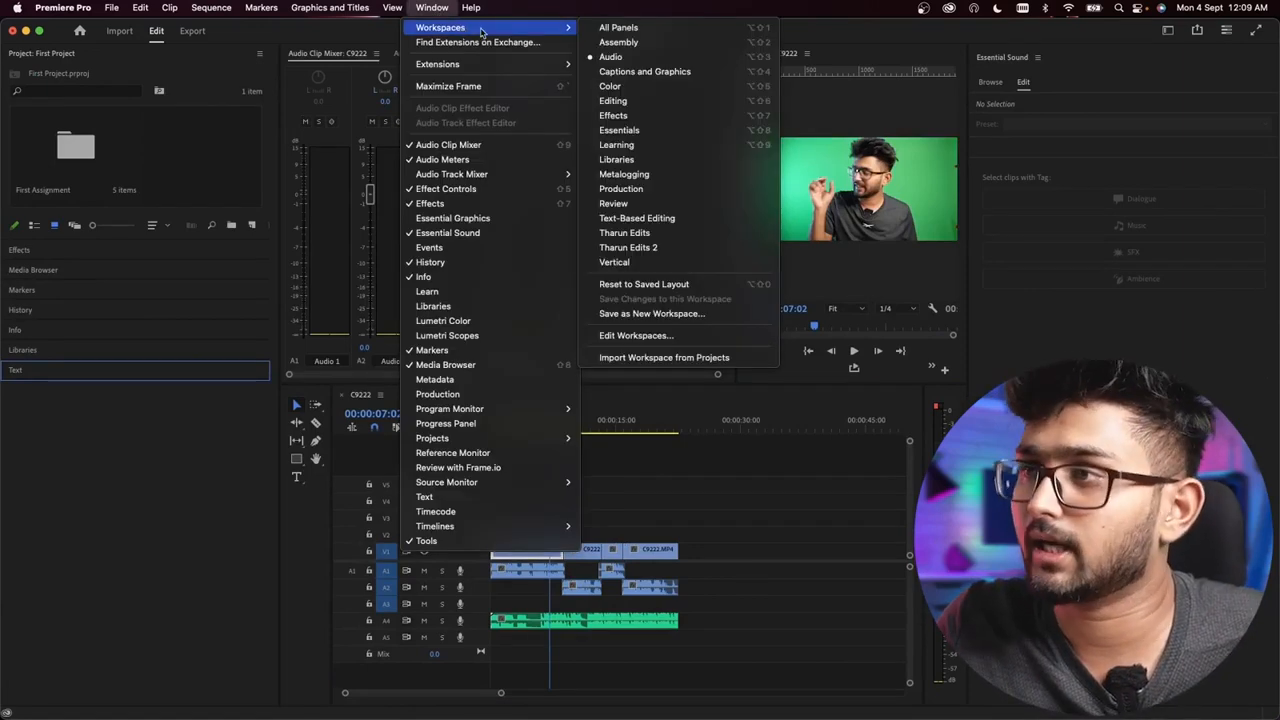
left_click(618, 42)
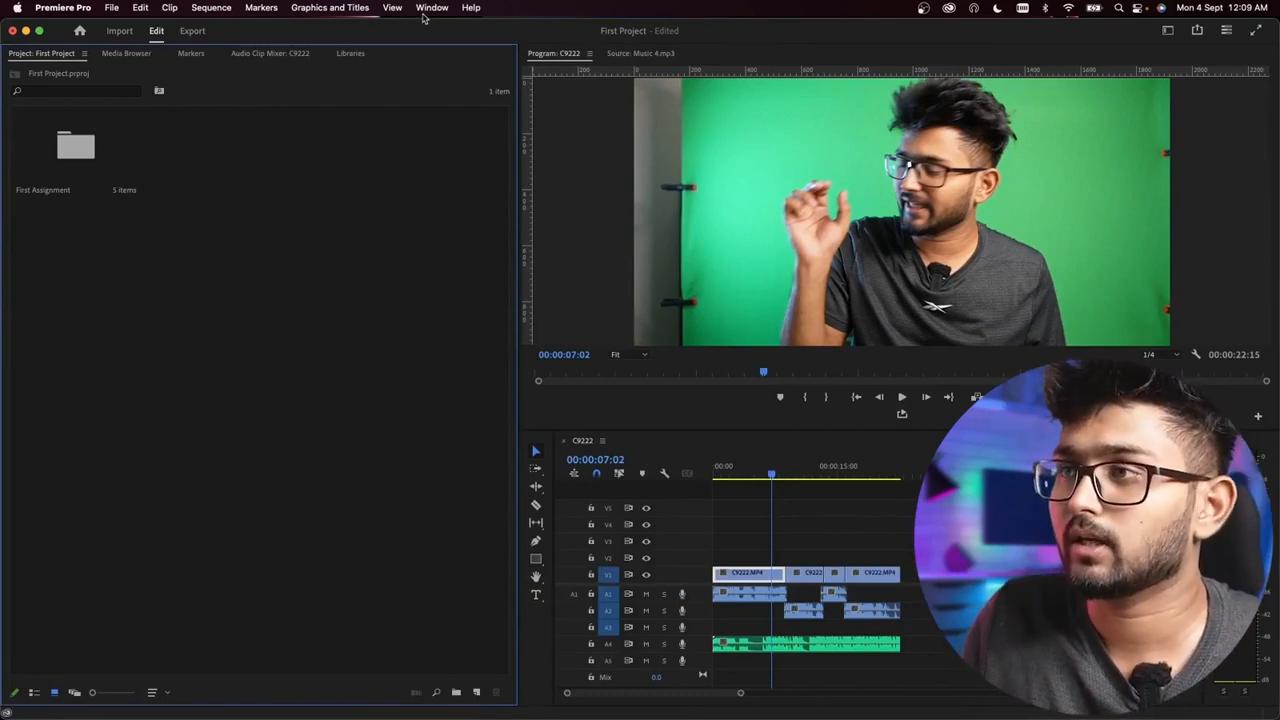
Step: Preview the Captions and Graphics workspace and return to the Editing workspace
left_click(430, 8)
mouse_move(455, 27)
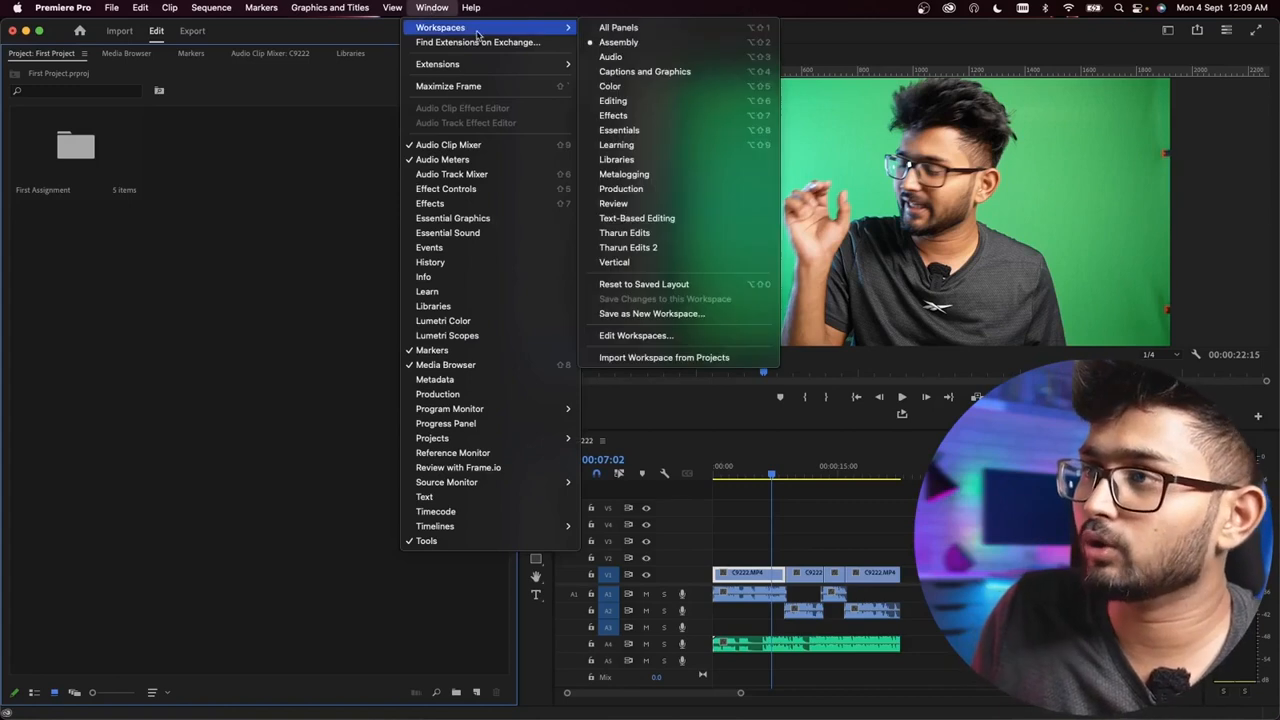
left_click(660, 72)
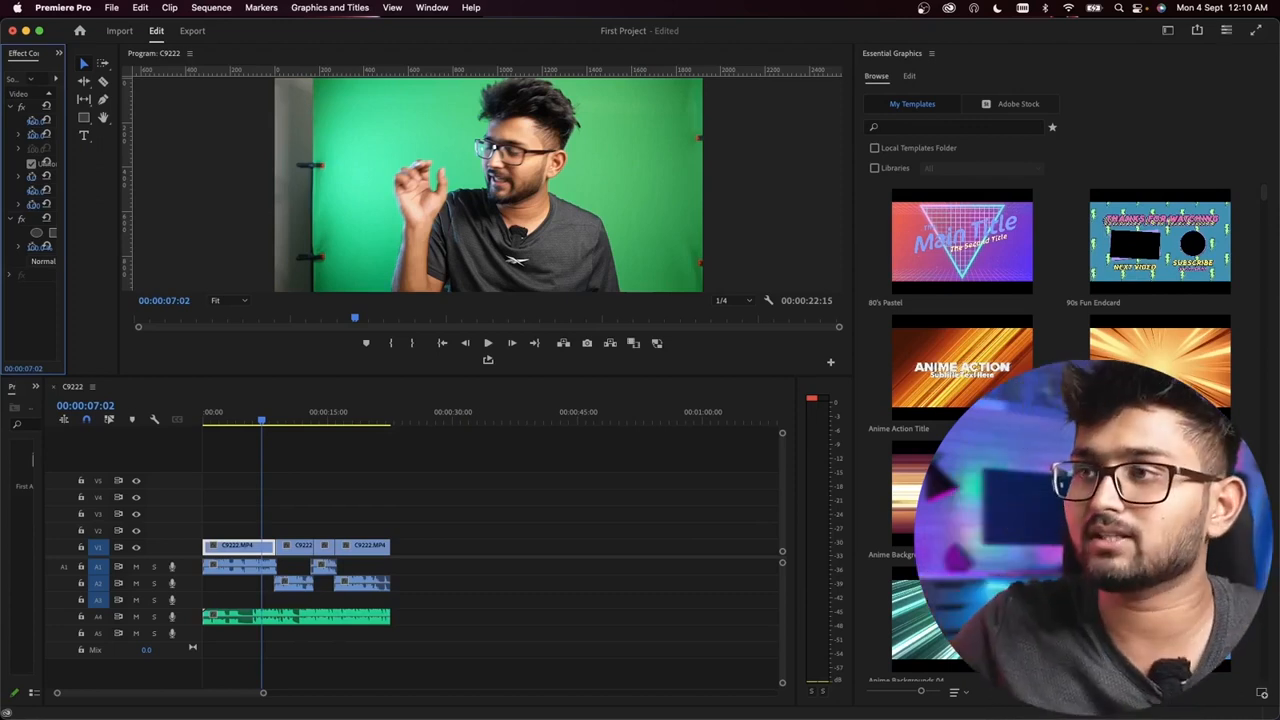
left_click(432, 8)
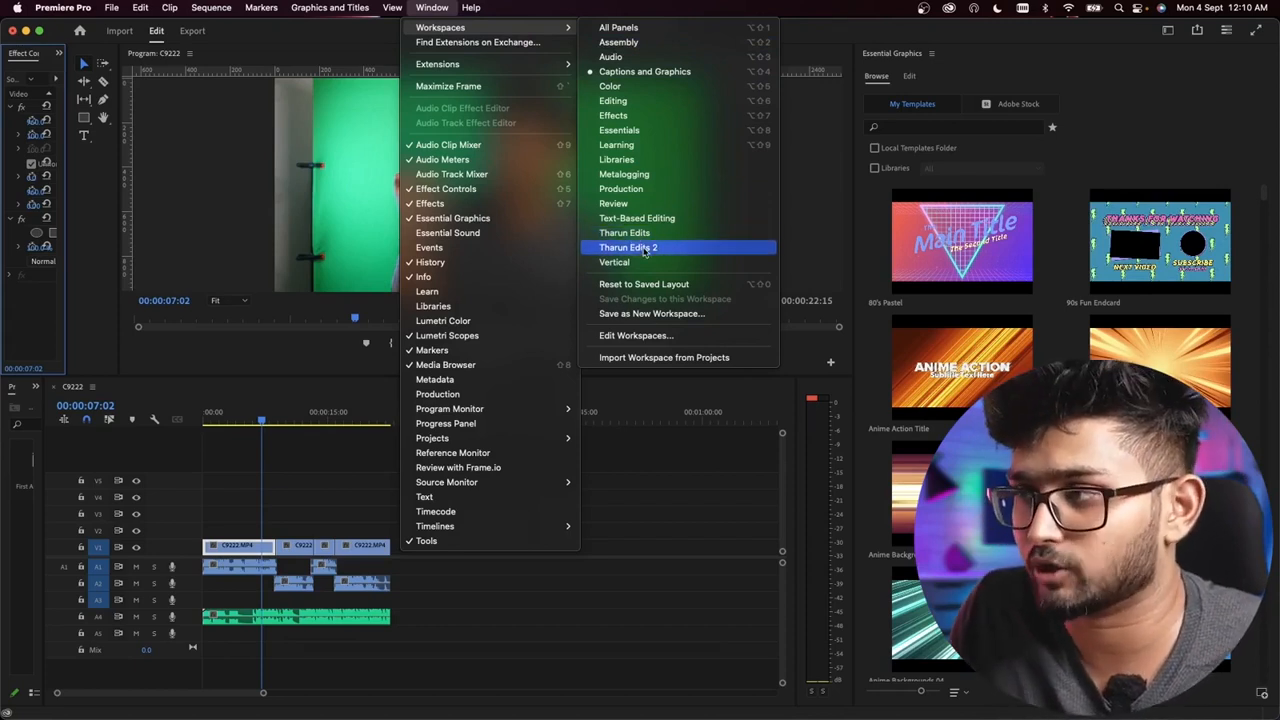
left_click(625, 103)
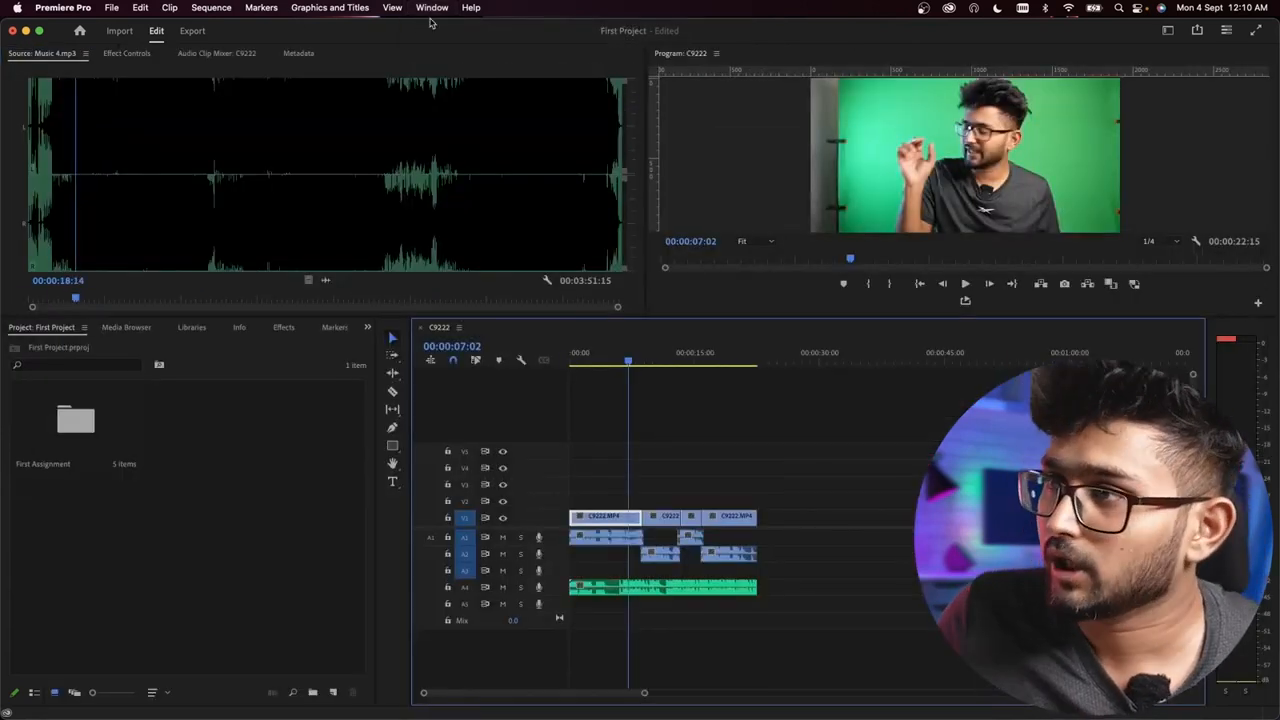
Step: Add the Lumetri Color panel to the Editing workspace
left_click(436, 8)
mouse_move(451, 26)
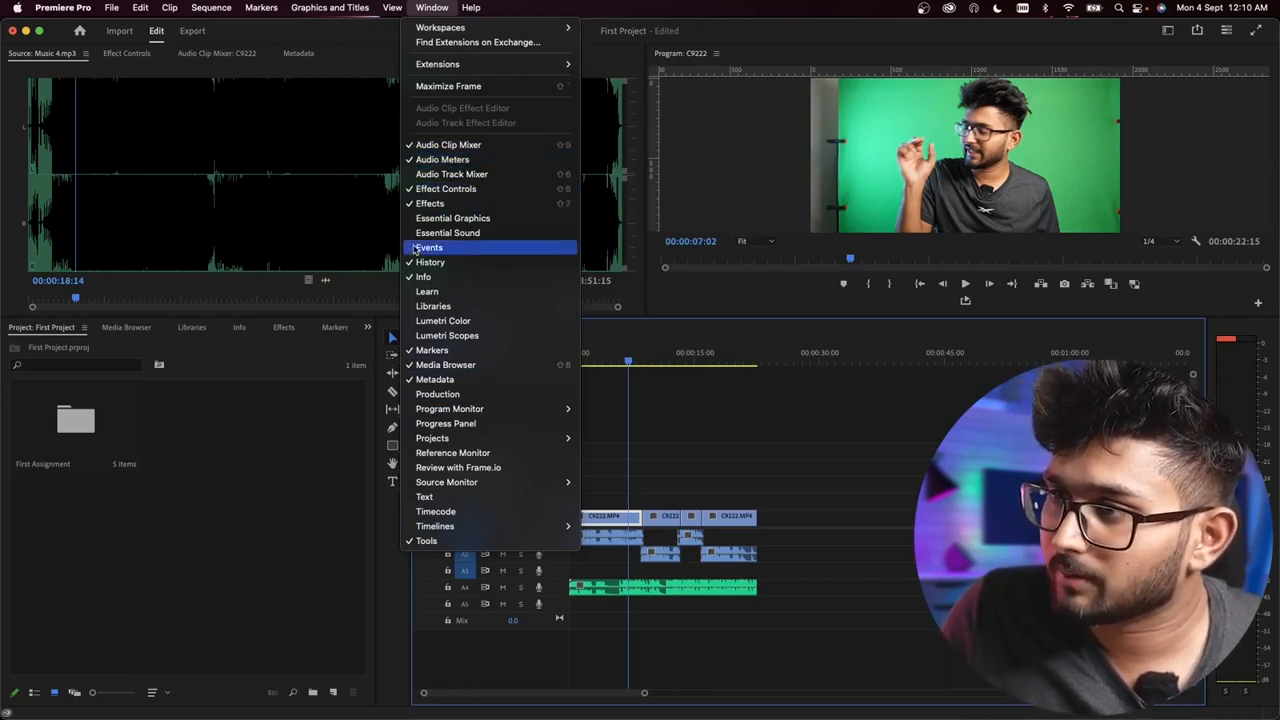
left_click(428, 321)
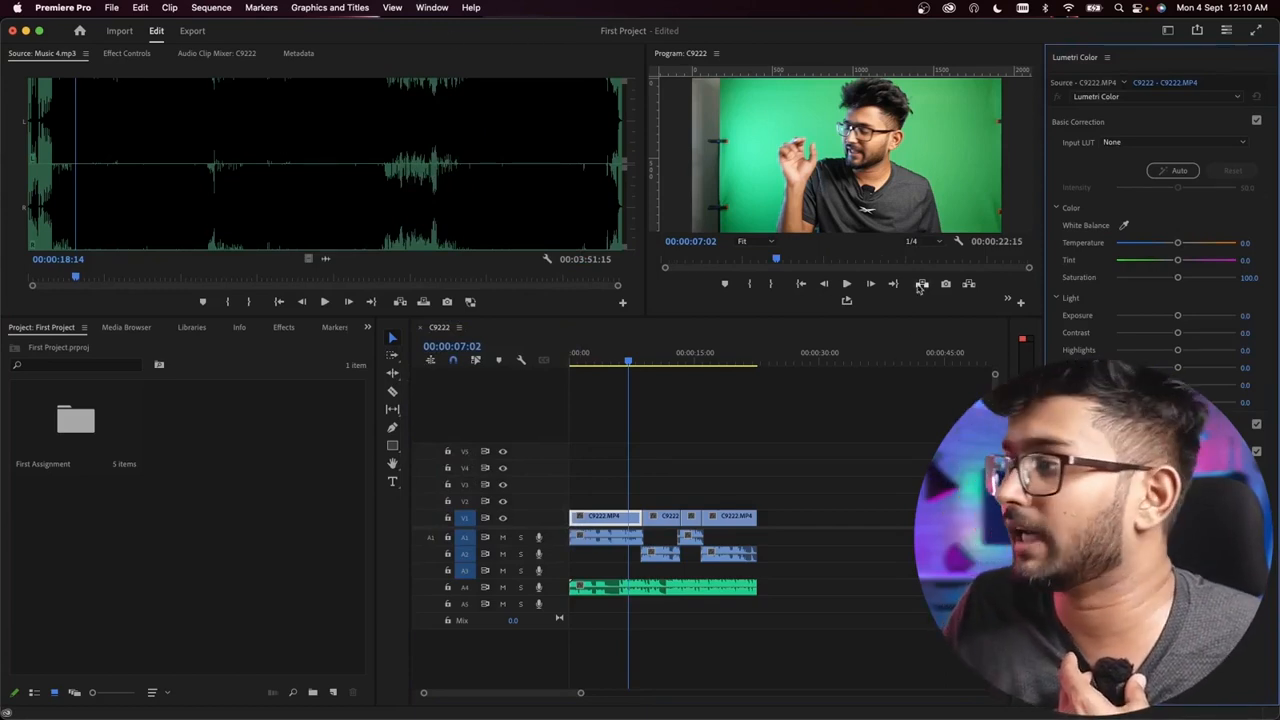
left_click(432, 7)
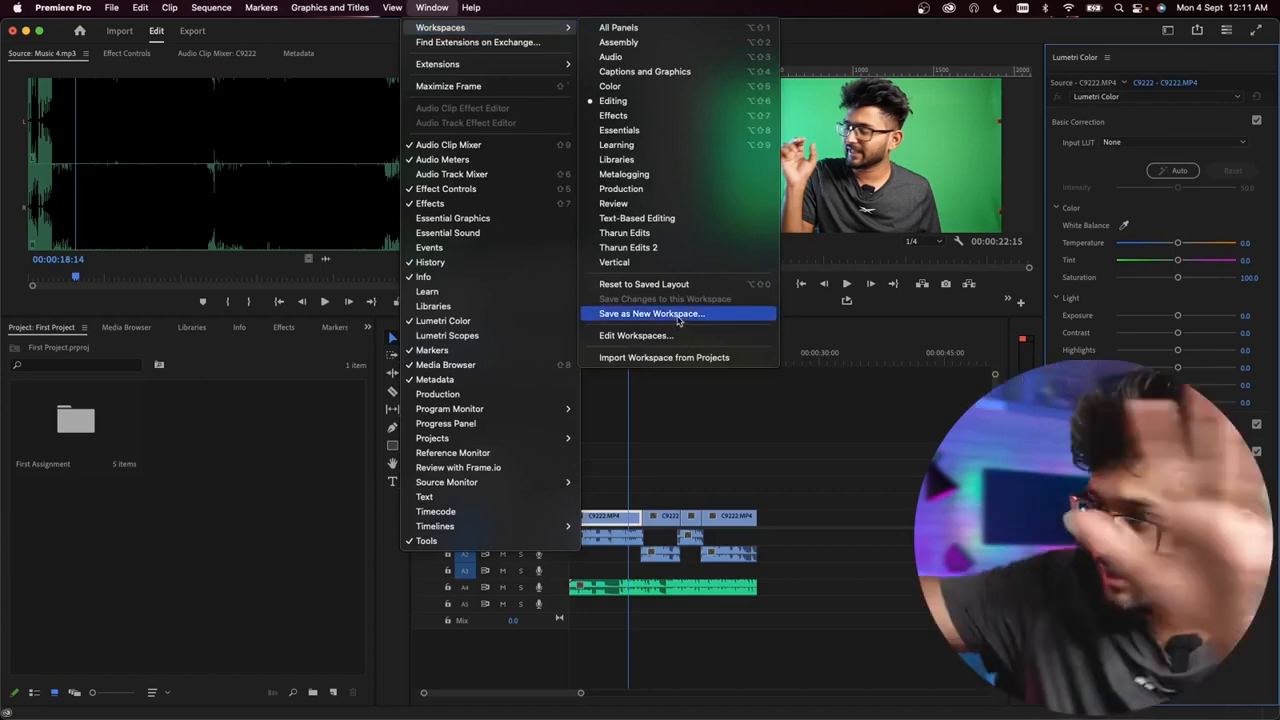
left_click(679, 314)
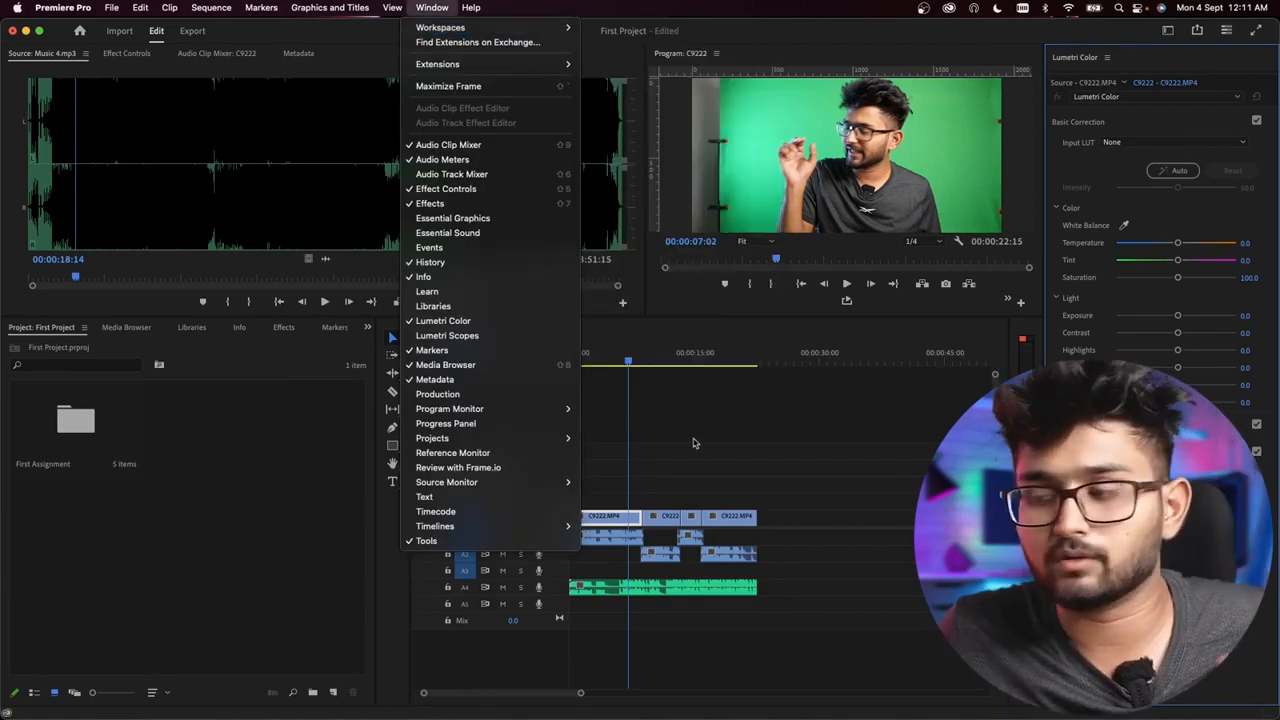
left_click(675, 458)
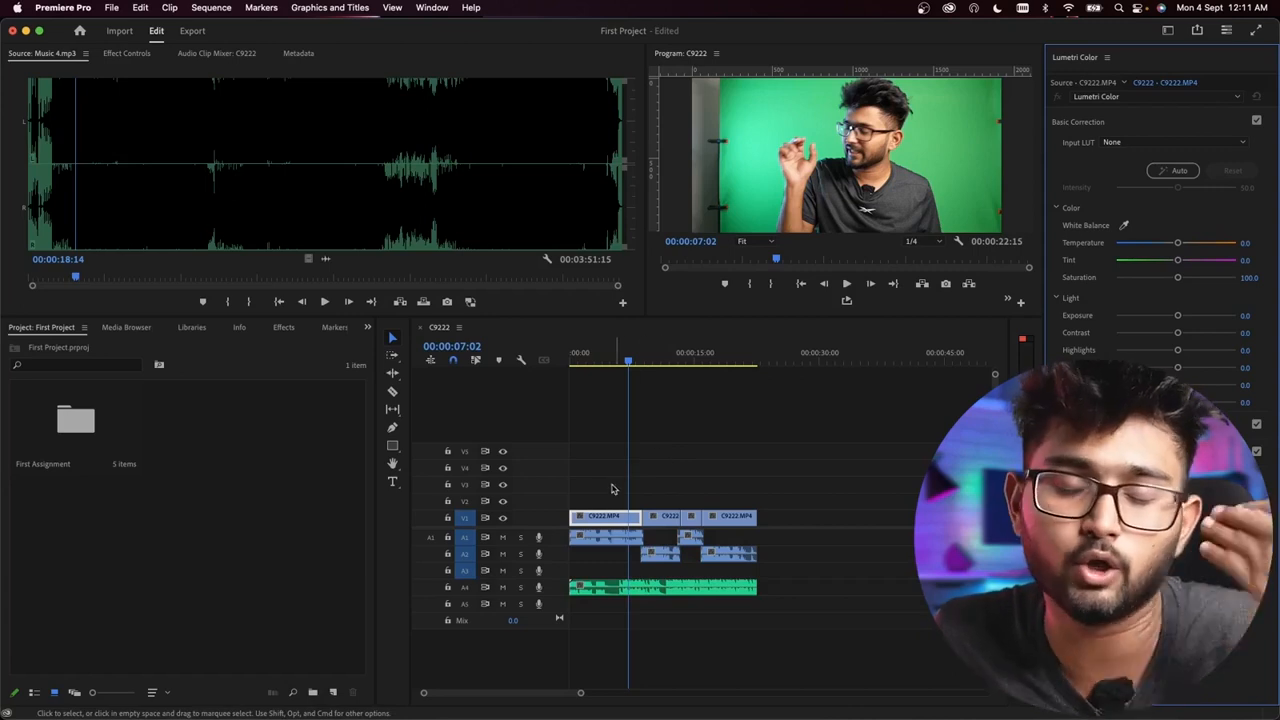
left_click(428, 8)
mouse_move(461, 30)
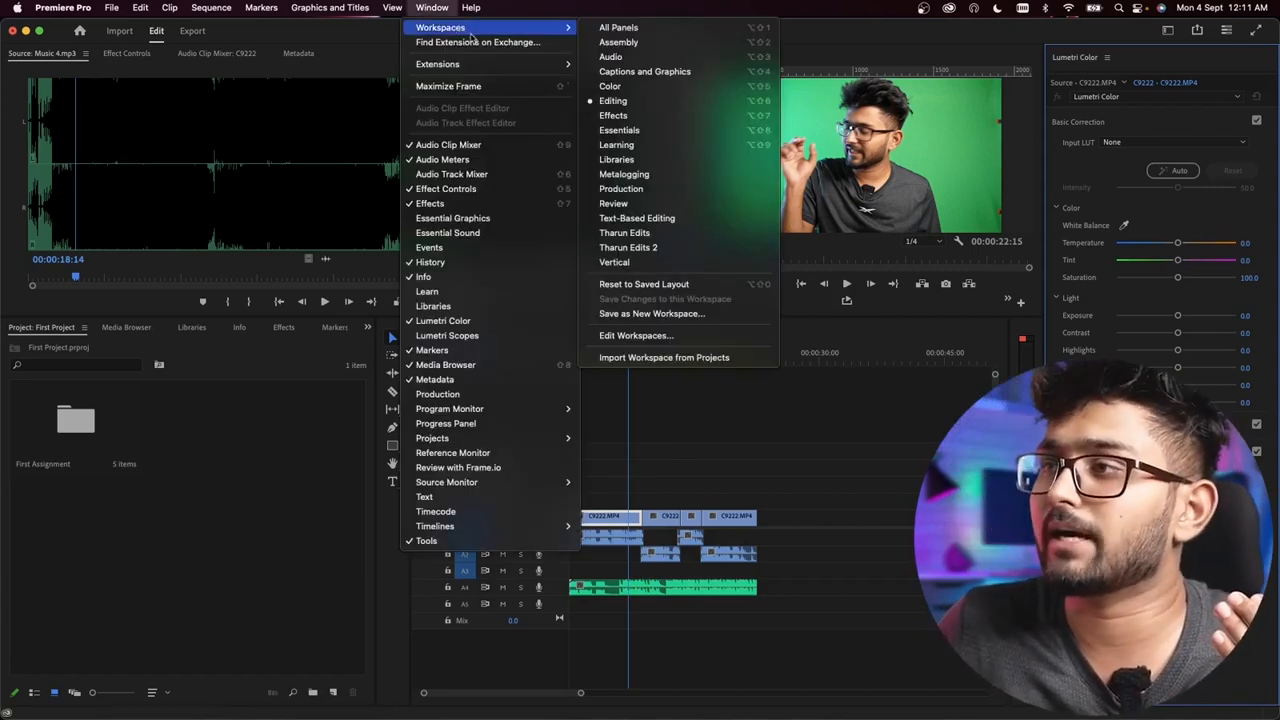
left_click(634, 102)
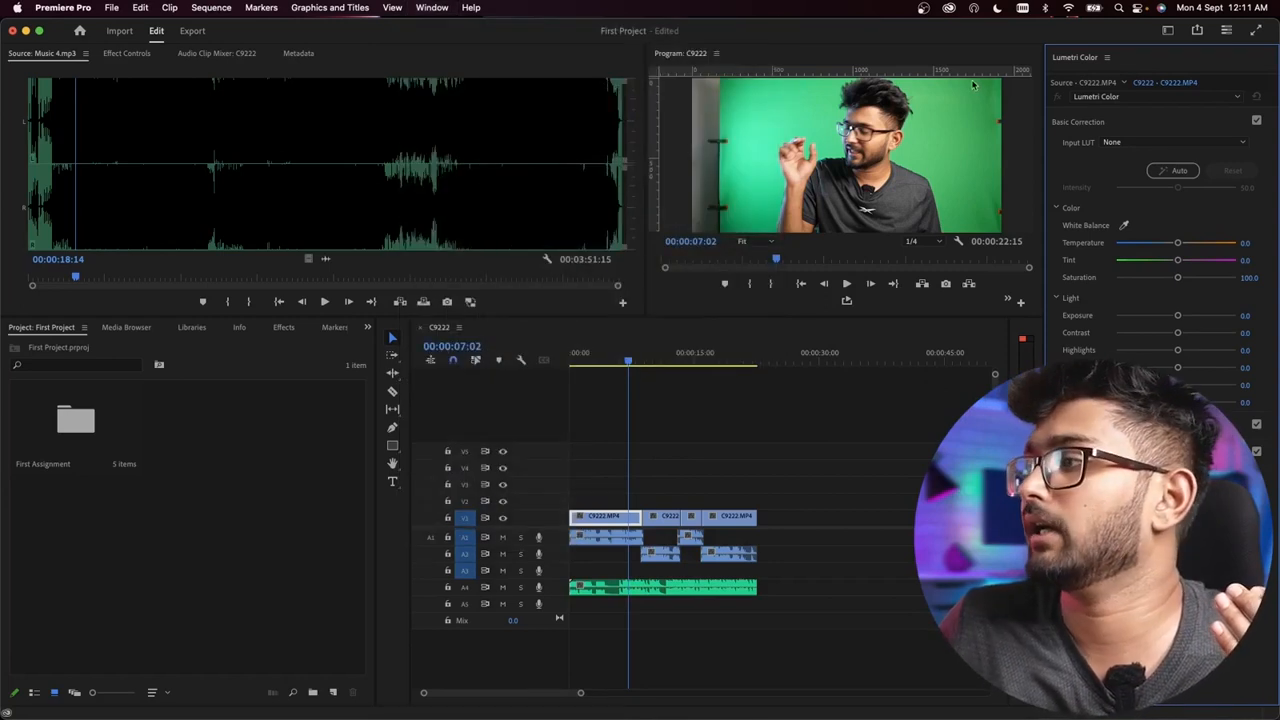
left_click(431, 8)
left_click(434, 10)
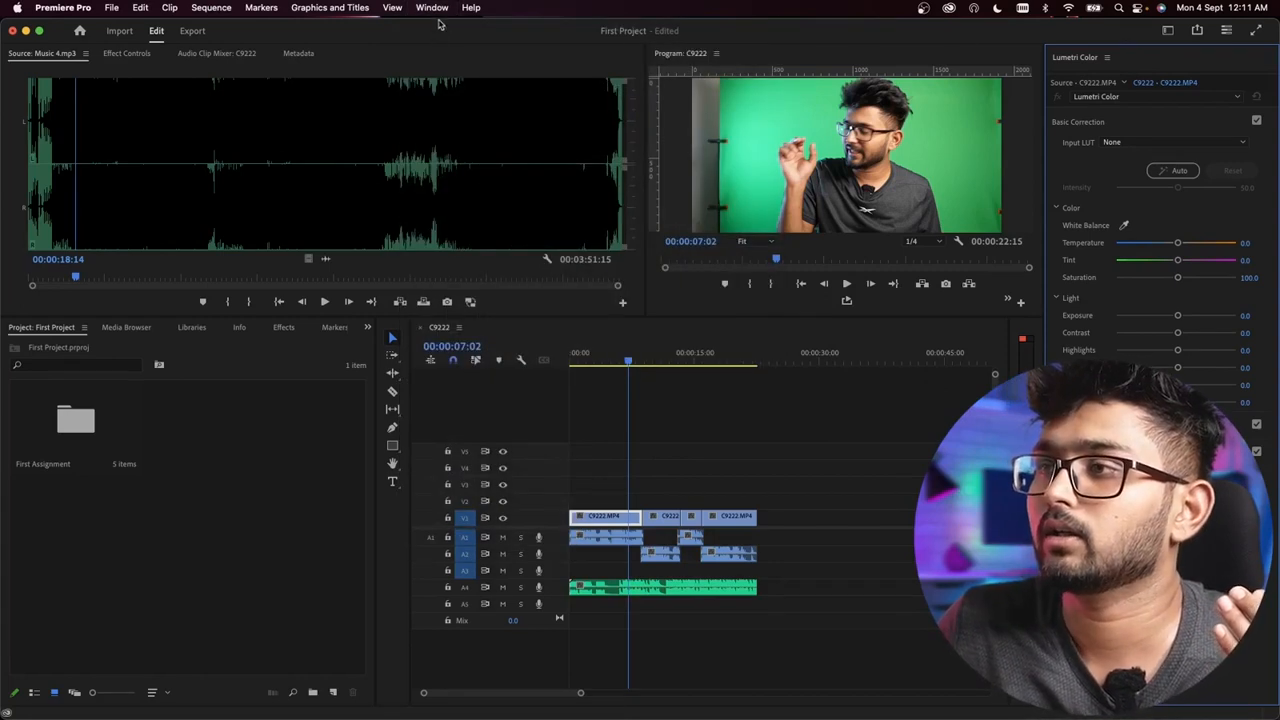
left_click(433, 8)
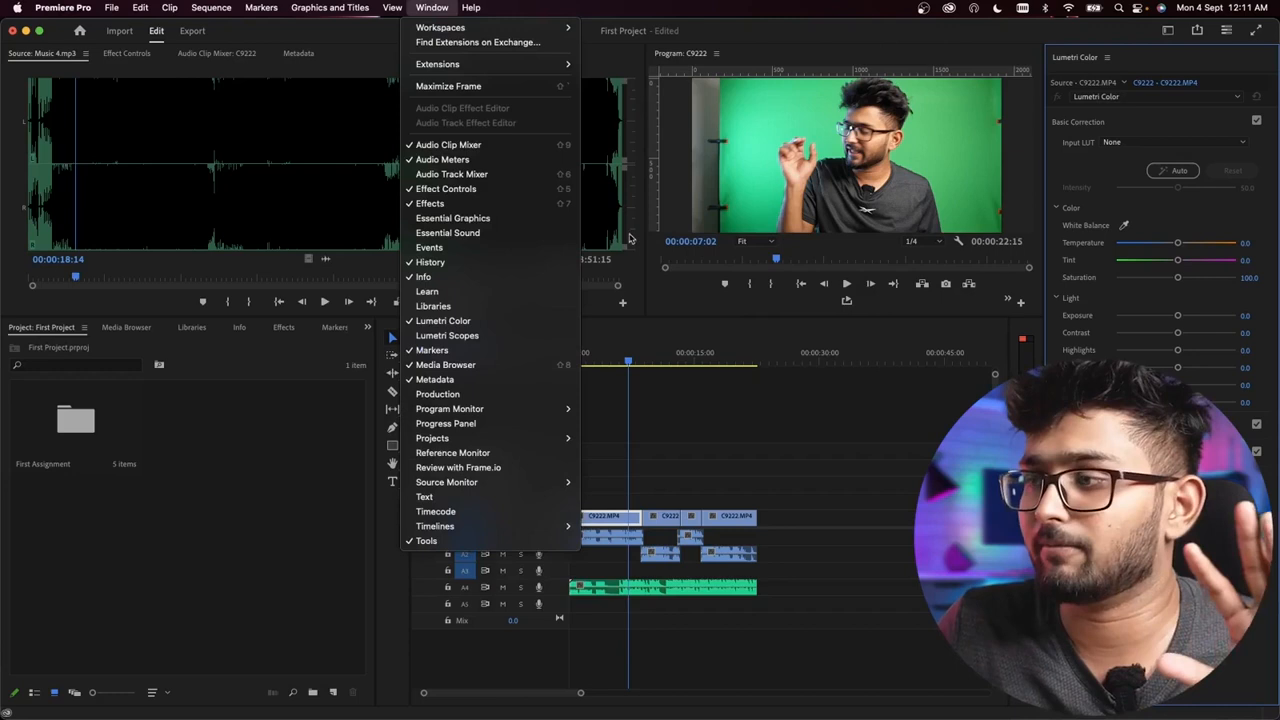
left_click(784, 415)
Step: Rearrange the layout: dock the C9222 timeline with Source, Media Browser with Program, Metadata with Lumetri Color, and Effect Controls with Project
left_click_drag(441, 327, 290, 165)
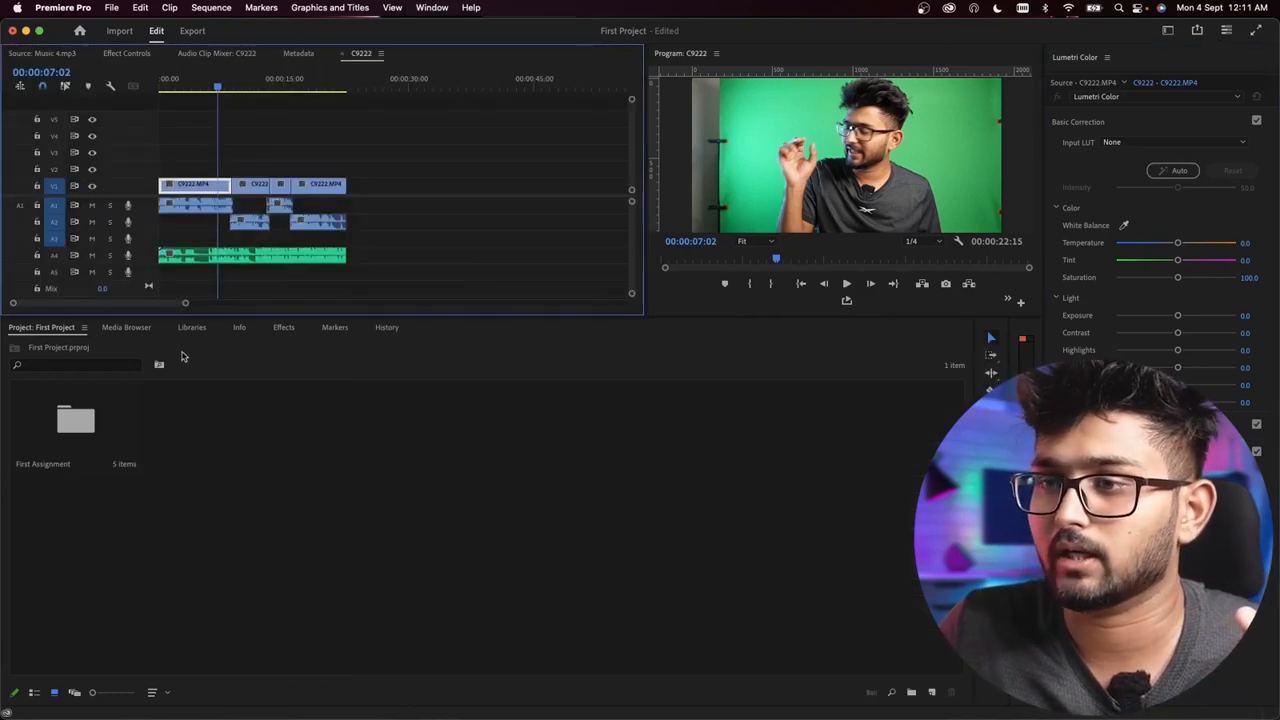
left_click_drag(119, 331, 840, 182)
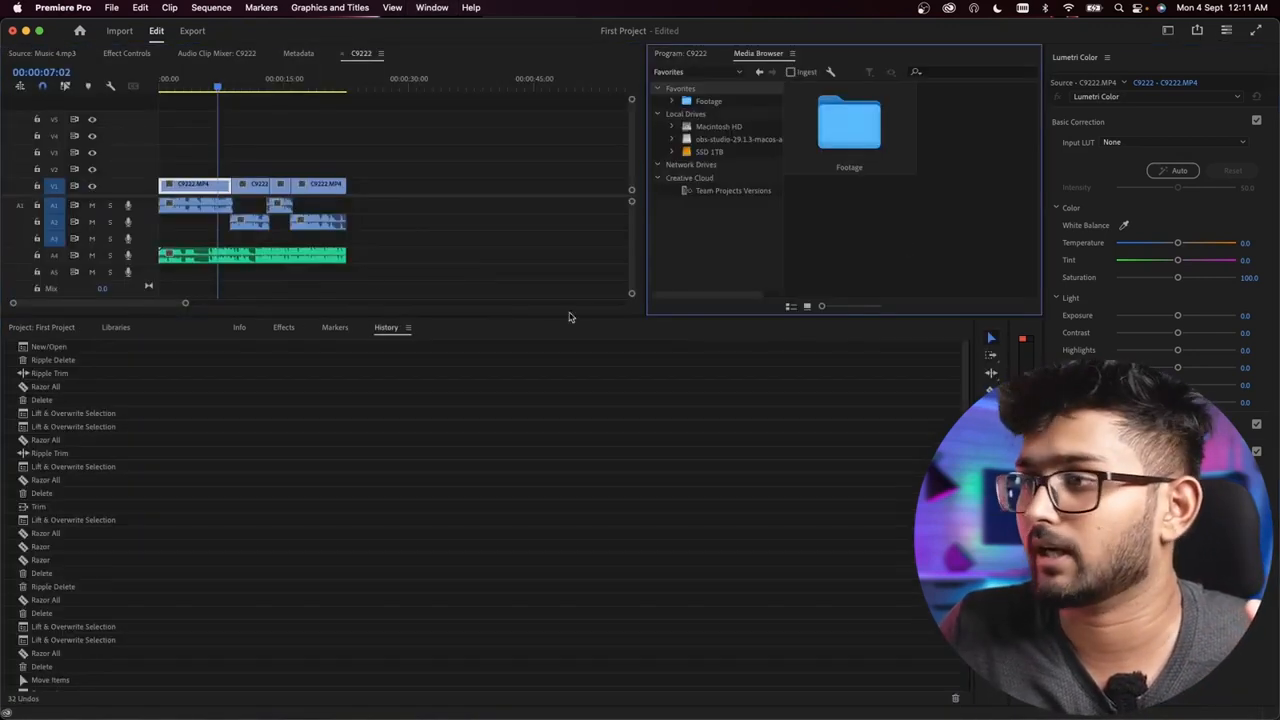
left_click_drag(299, 55, 1150, 150)
left_click_drag(127, 53, 302, 572)
left_click(121, 32)
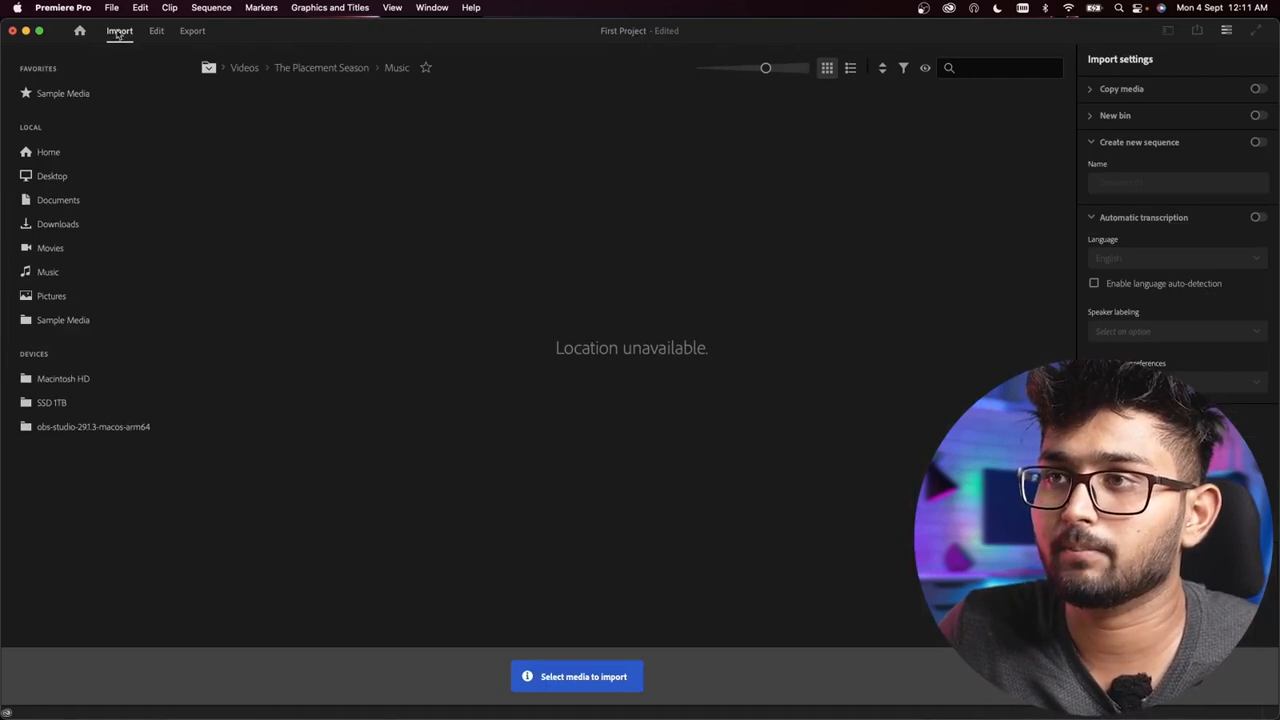
left_click(157, 31)
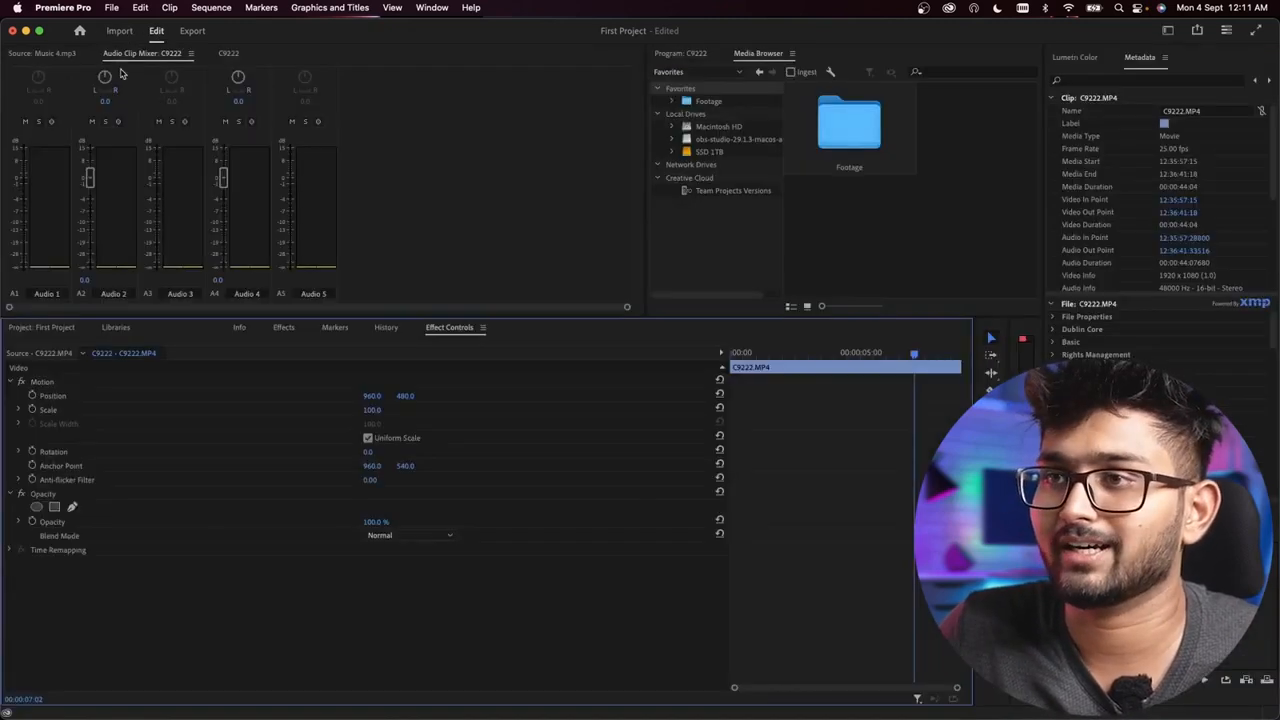
Step: Reorder the Source, C9222 timeline and Audio Clip Mixer panels within their group, and dock Lumetri Color beside the Media Browser
left_click(44, 54)
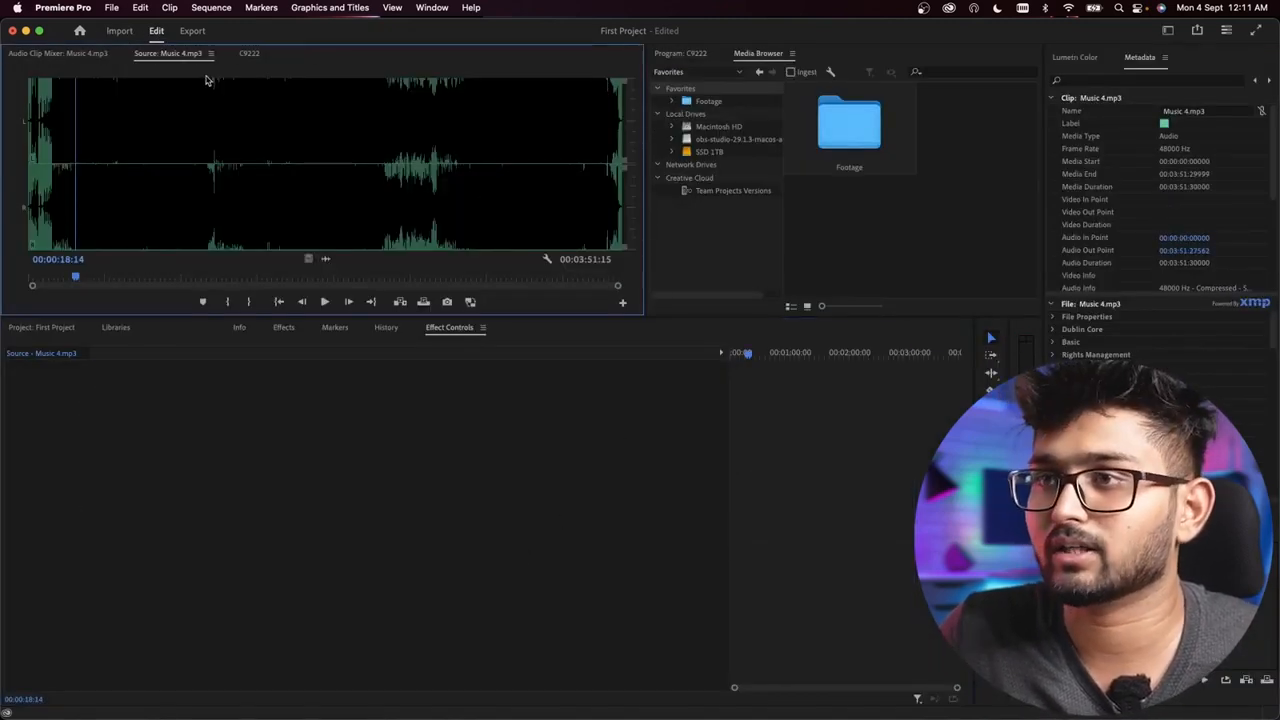
left_click_drag(190, 54, 300, 54)
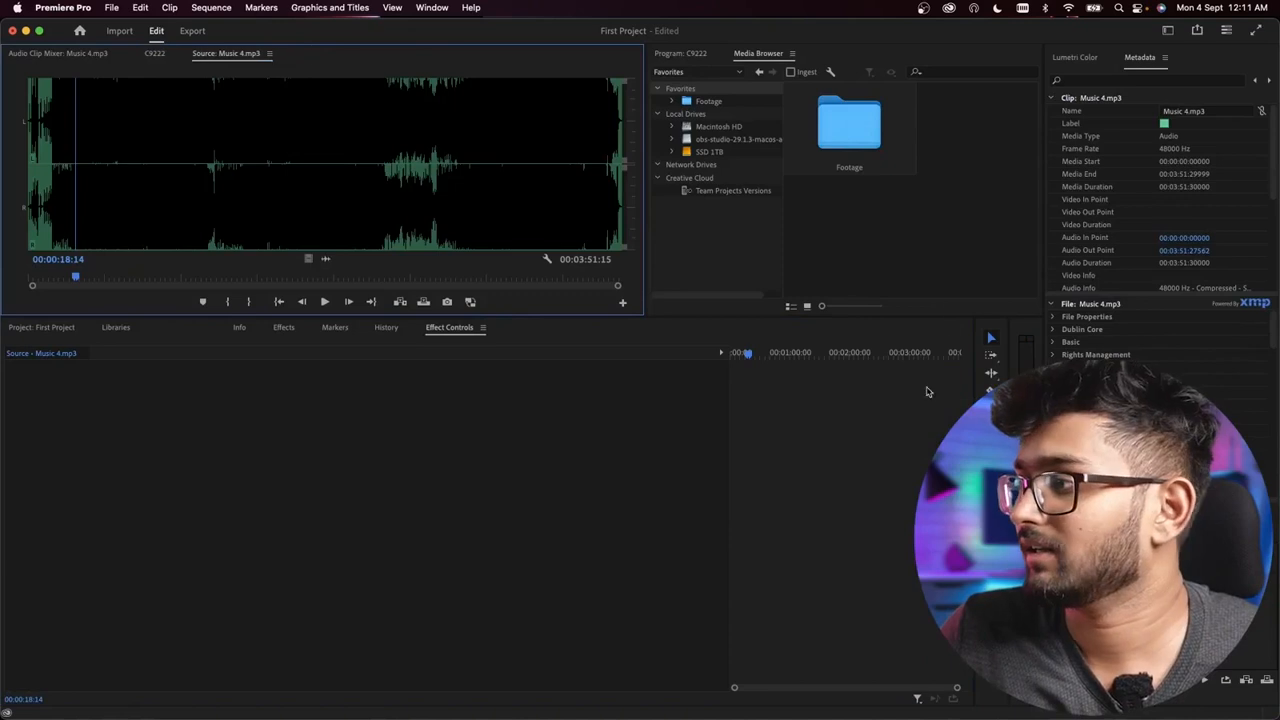
left_click(155, 54)
left_click(152, 54)
left_click(128, 52)
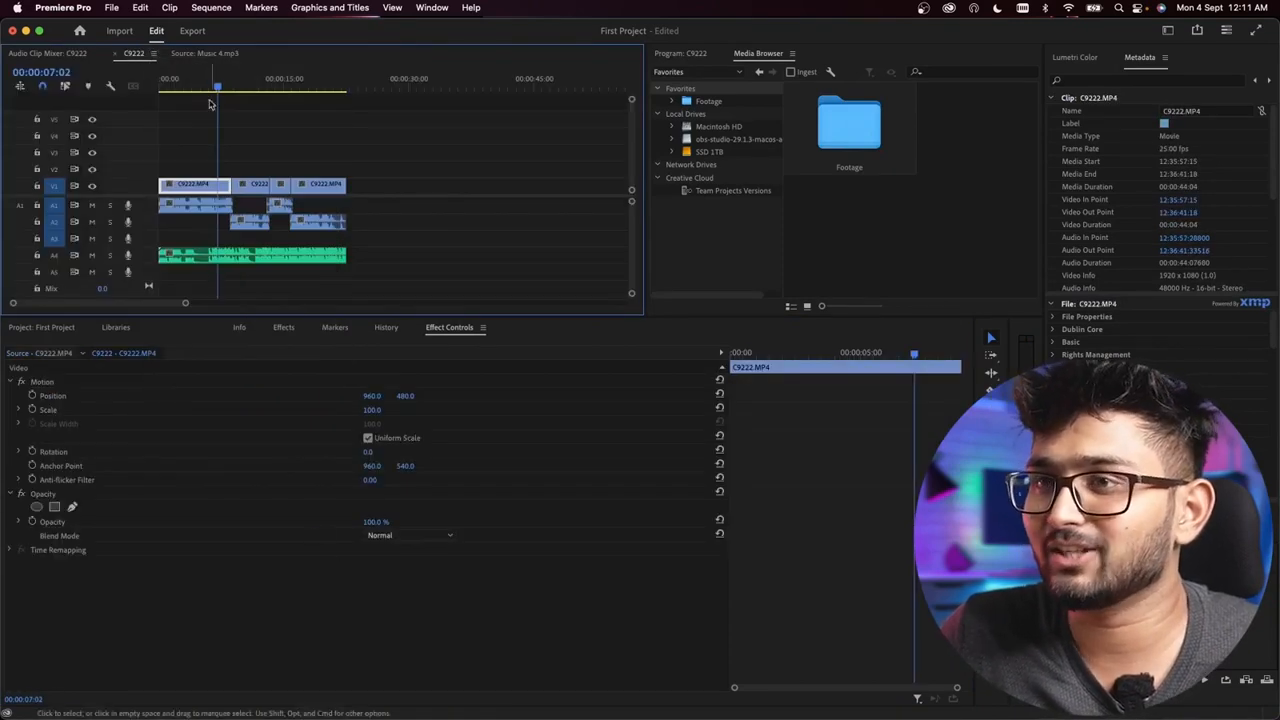
left_click(44, 54)
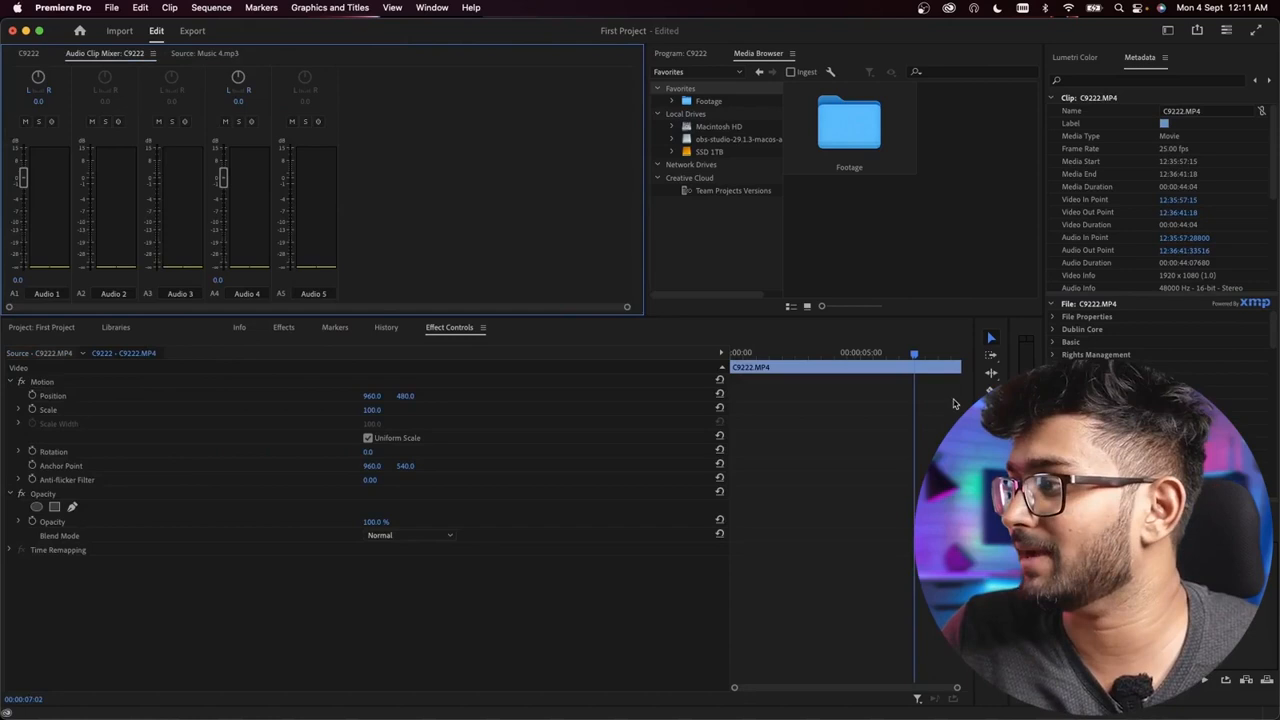
left_click_drag(1075, 57, 845, 180)
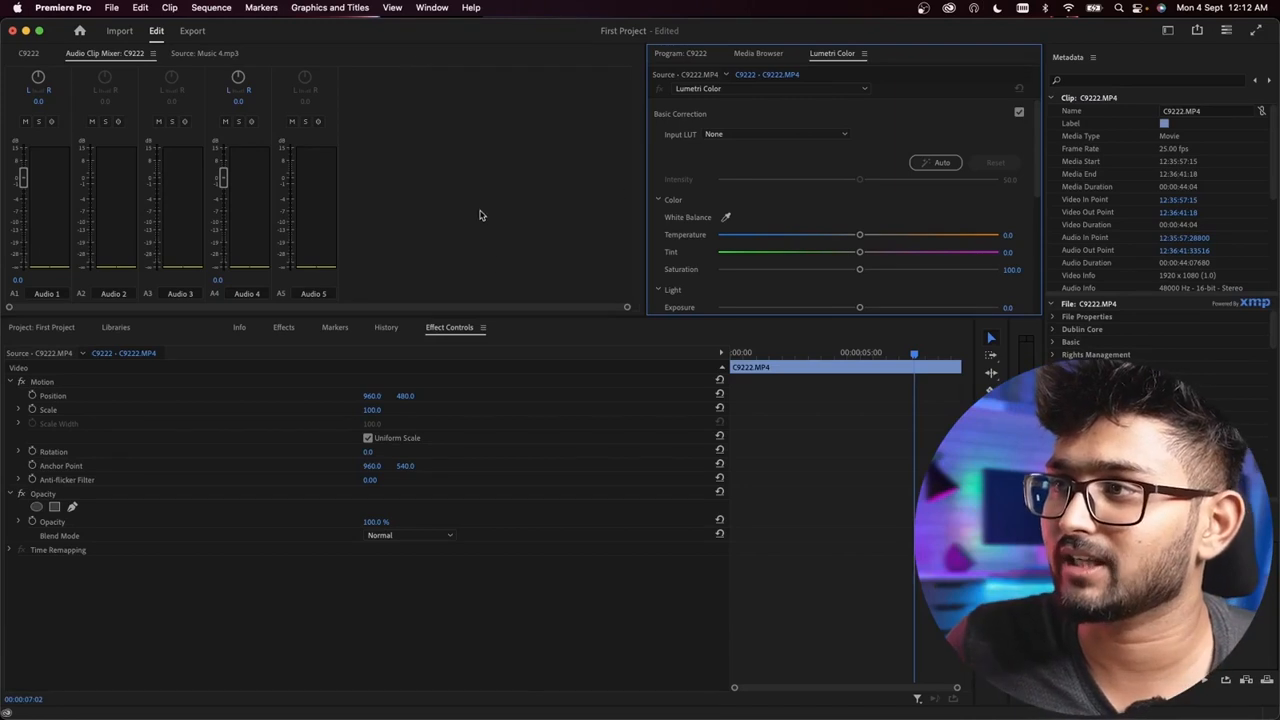
Step: Reset the Editing workspace to its saved layout and enlarge the Timeline and Project area by shrinking the Source and Program monitors
left_click(433, 9)
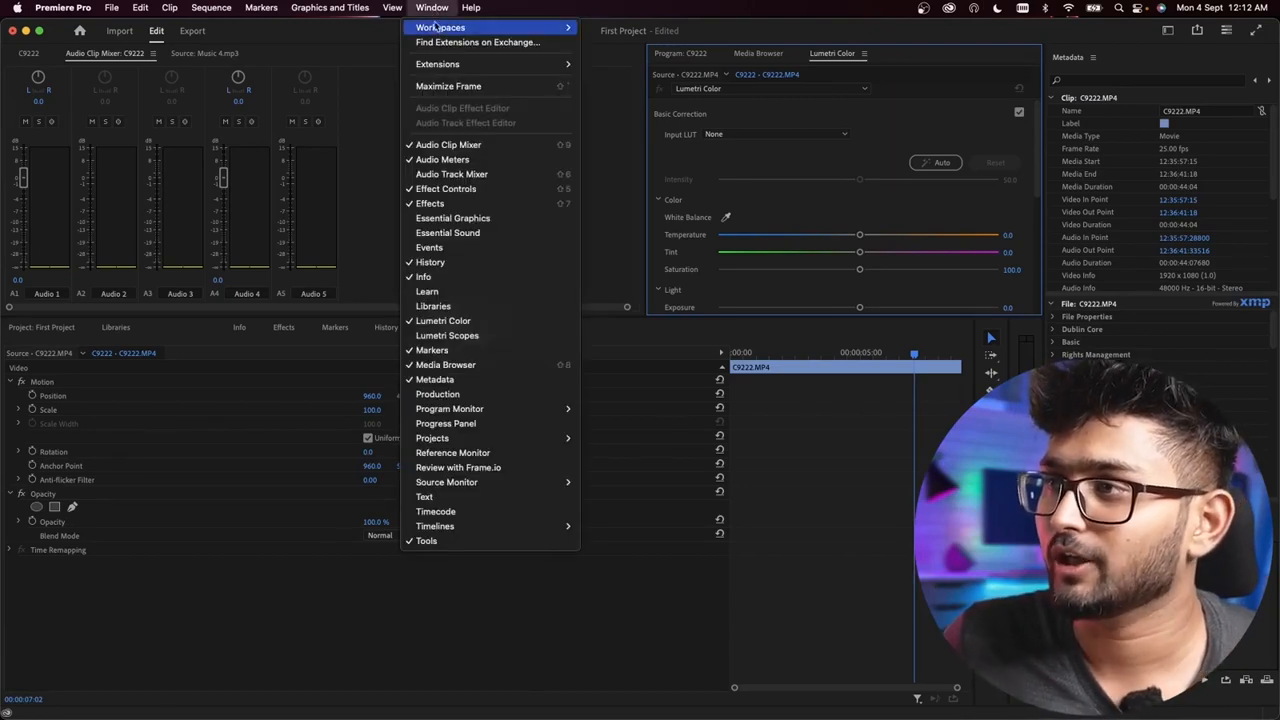
mouse_move(440, 30)
left_click(642, 288)
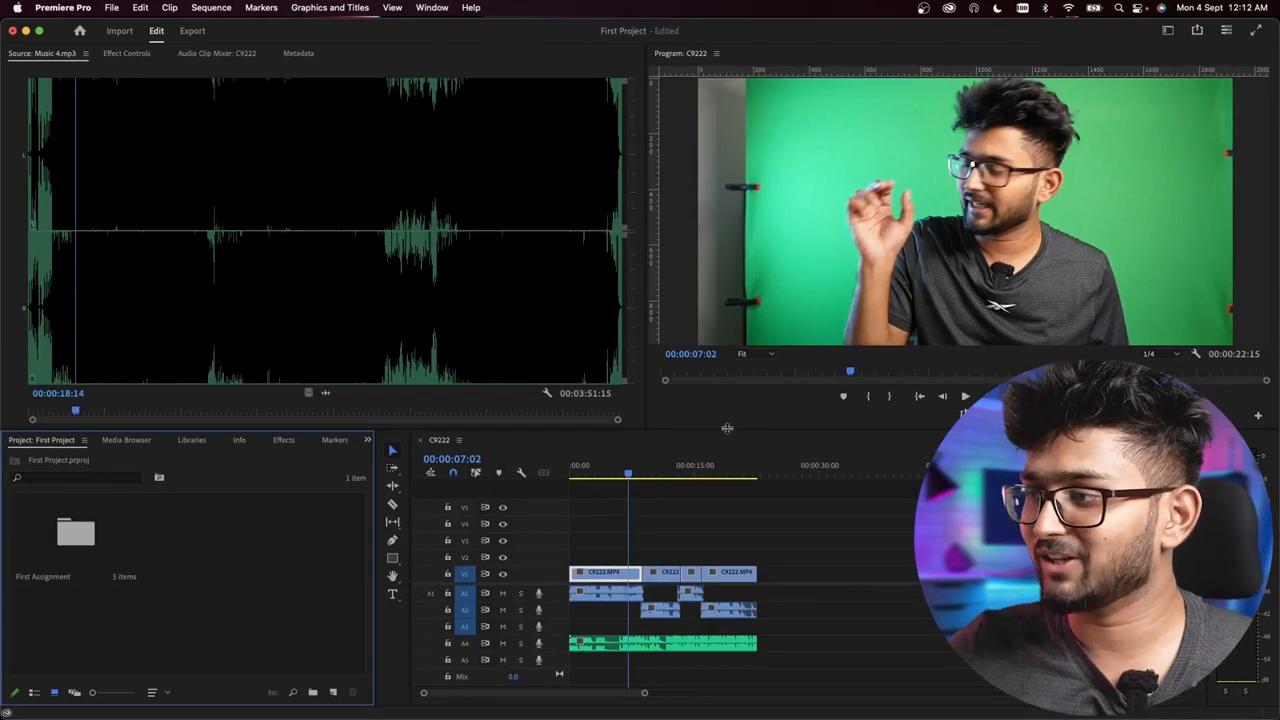
left_click_drag(727, 428, 727, 350)
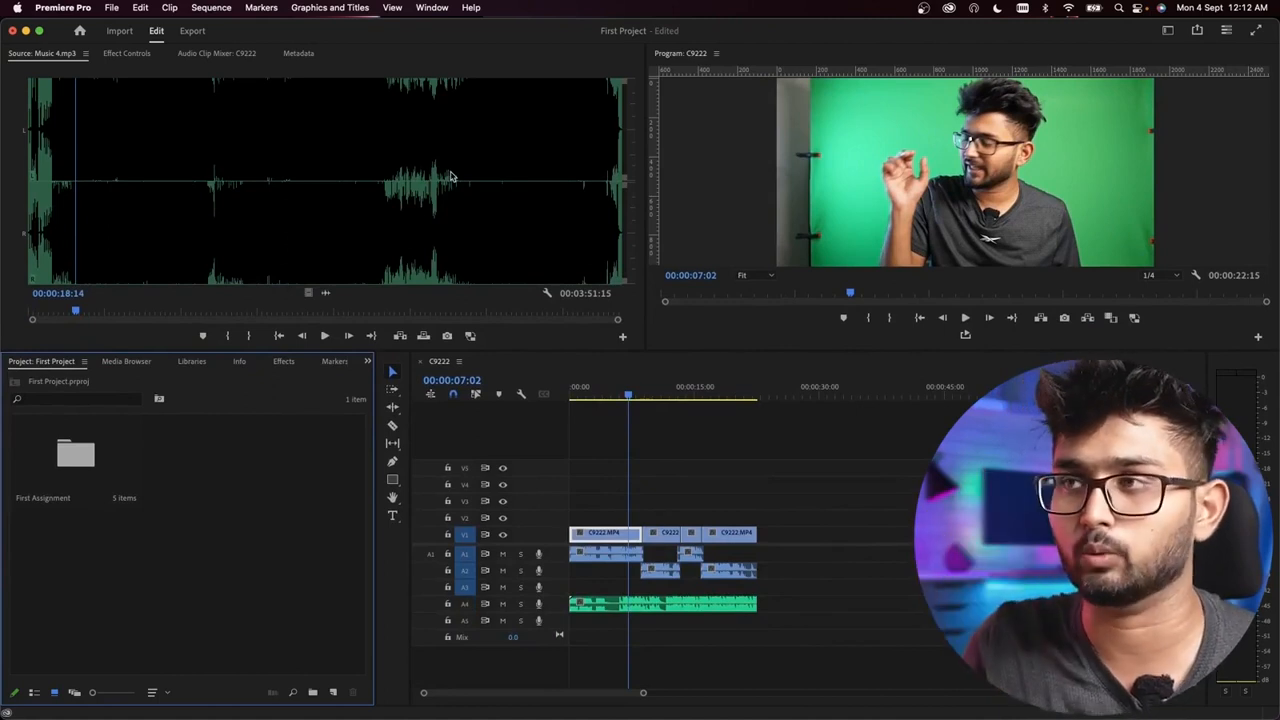
left_click(432, 7)
mouse_move(445, 28)
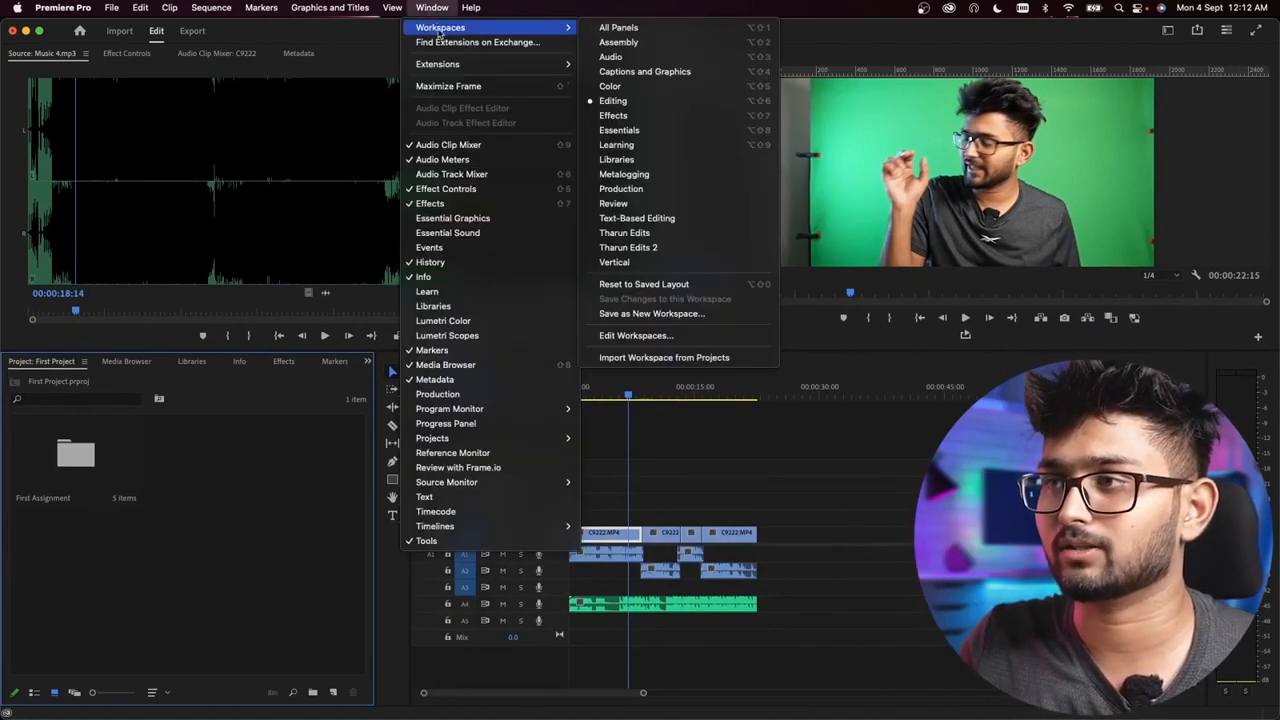
left_click(644, 284)
left_click(470, 7)
left_click(432, 7)
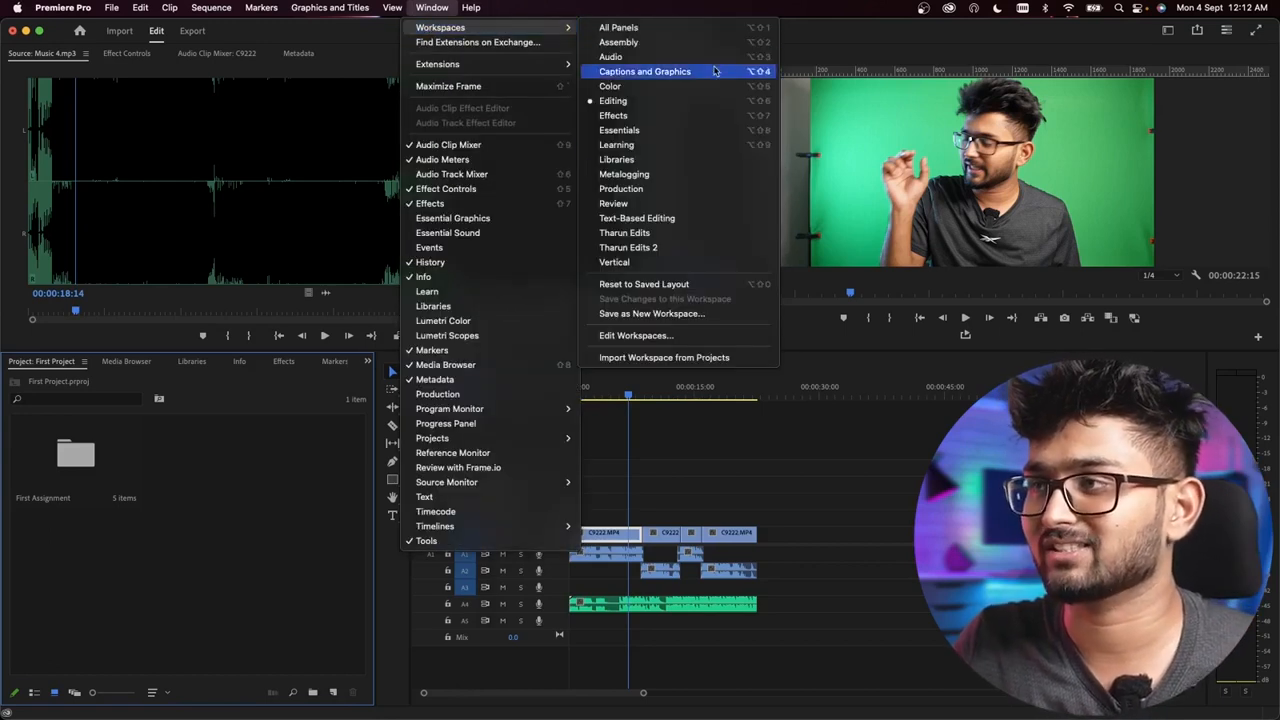
Step: Play back the C9222 sequence, stop near its end and return the playhead to the start
left_click(847, 524)
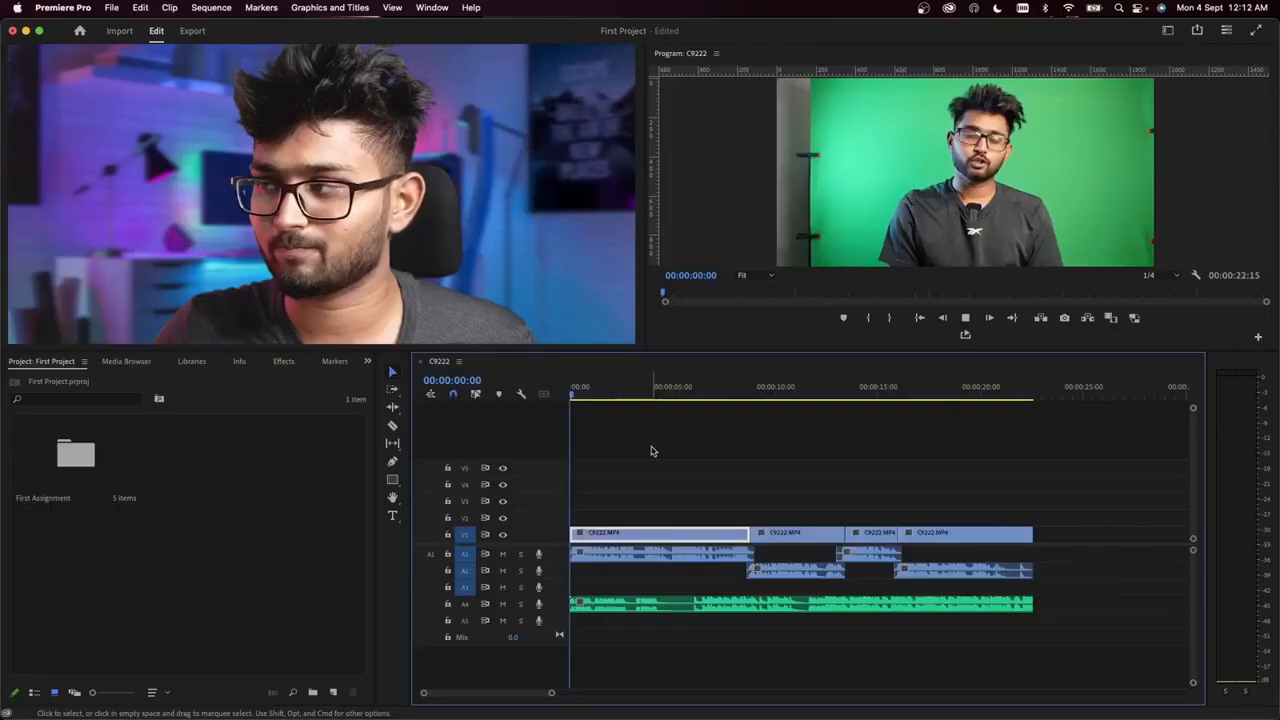
key("space")
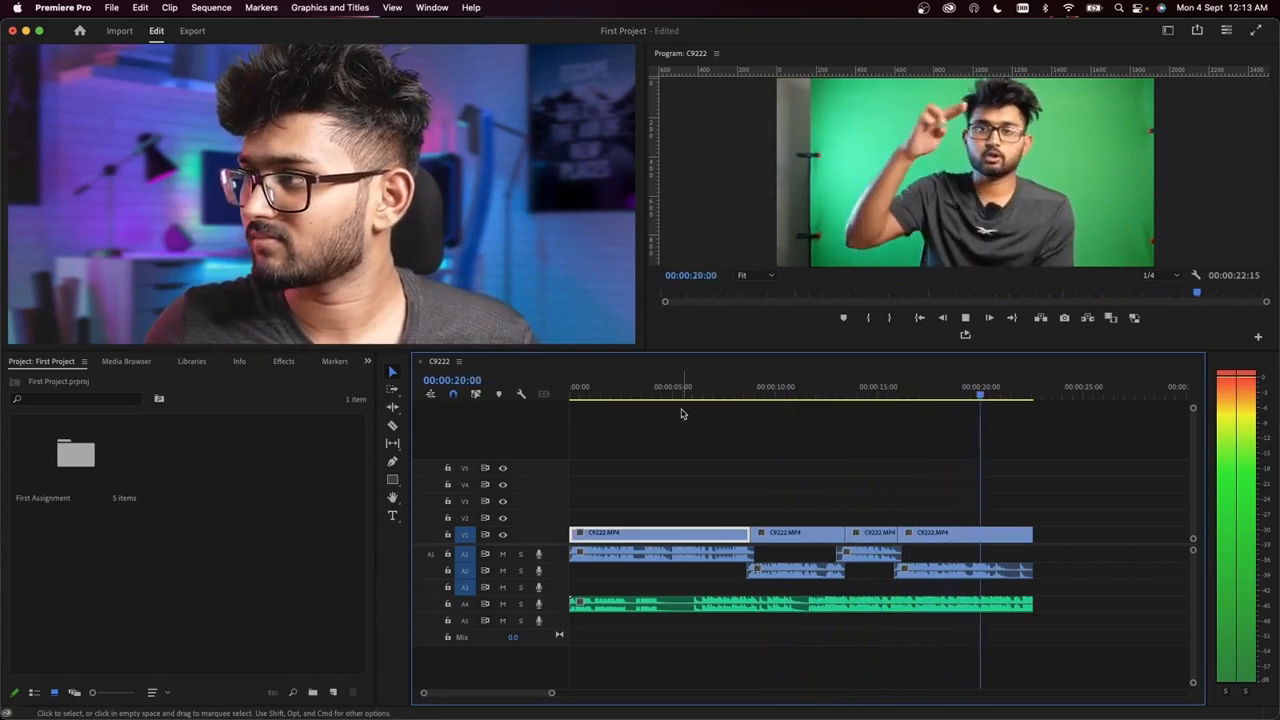
key("space")
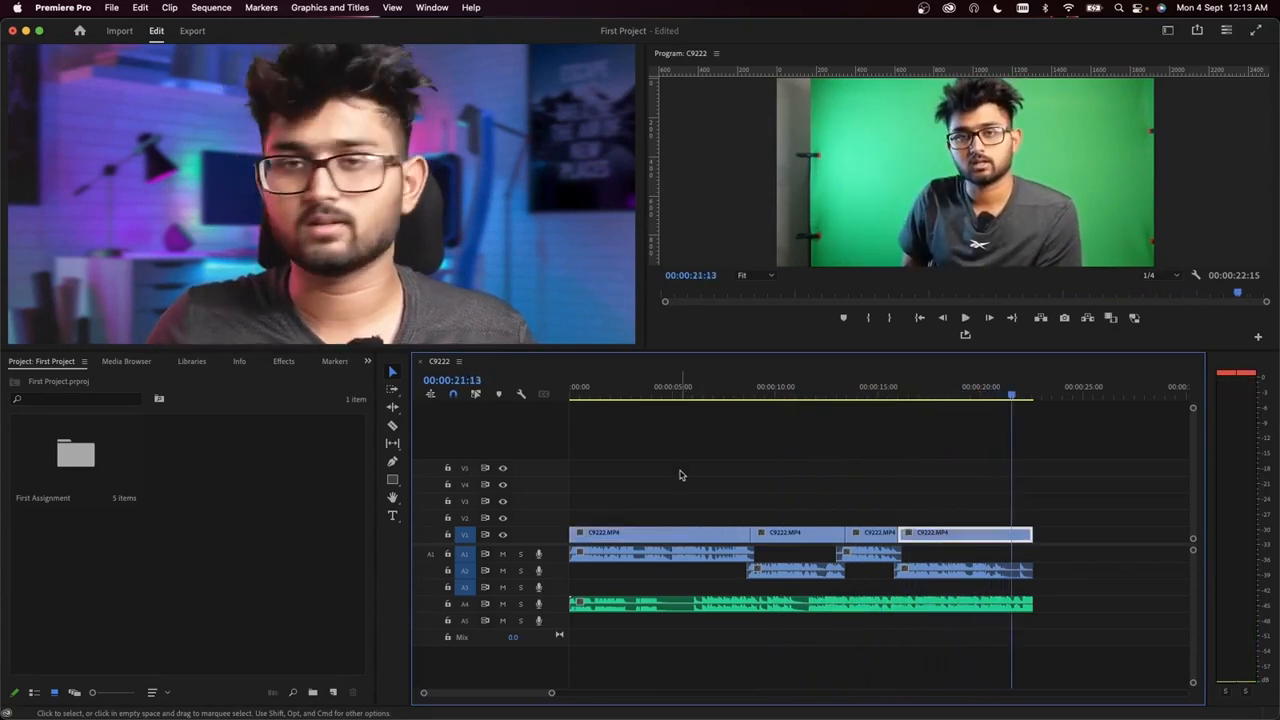
scroll(682, 475, "down", 3)
scroll(668, 472, "up", 5)
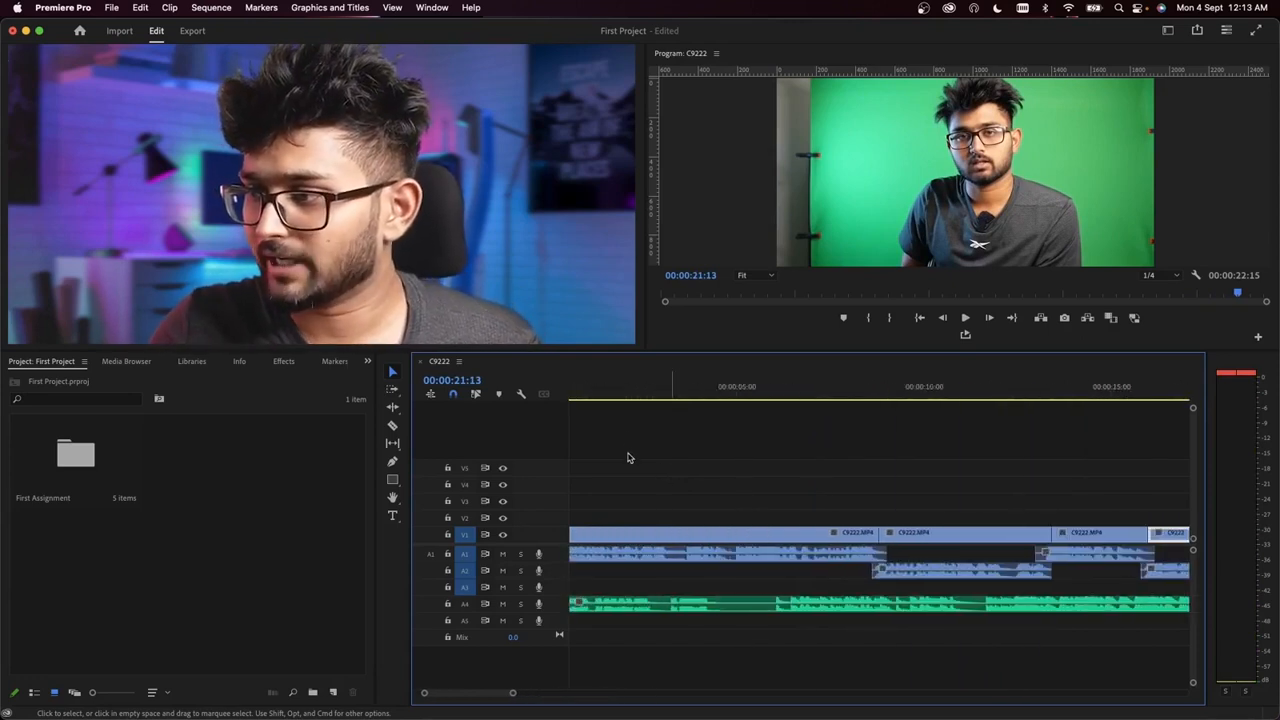
scroll(668, 480, "down", 5)
left_click_drag(592, 388, 560, 402)
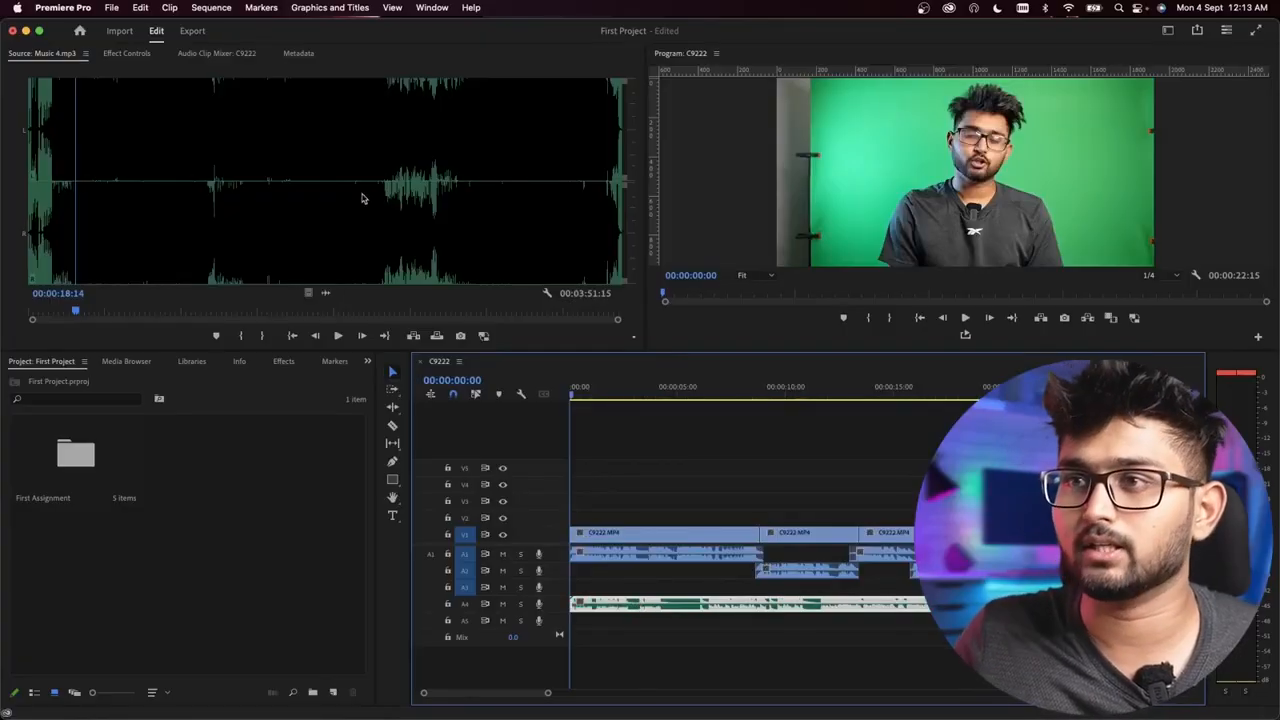
Step: Show the Effect Controls of the Music 2.mp3 clip in the timeline, comparing them with the Music 4.mp3 source view
left_click(130, 53)
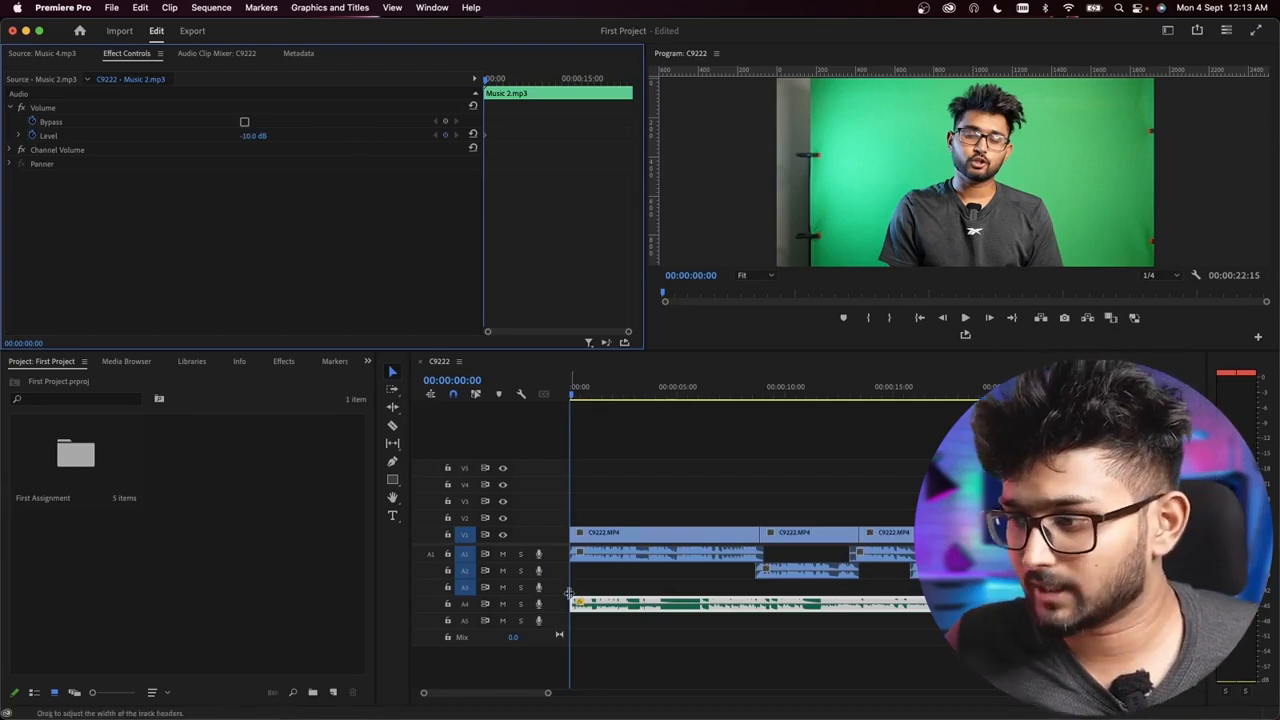
left_click(50, 54)
left_click(119, 55)
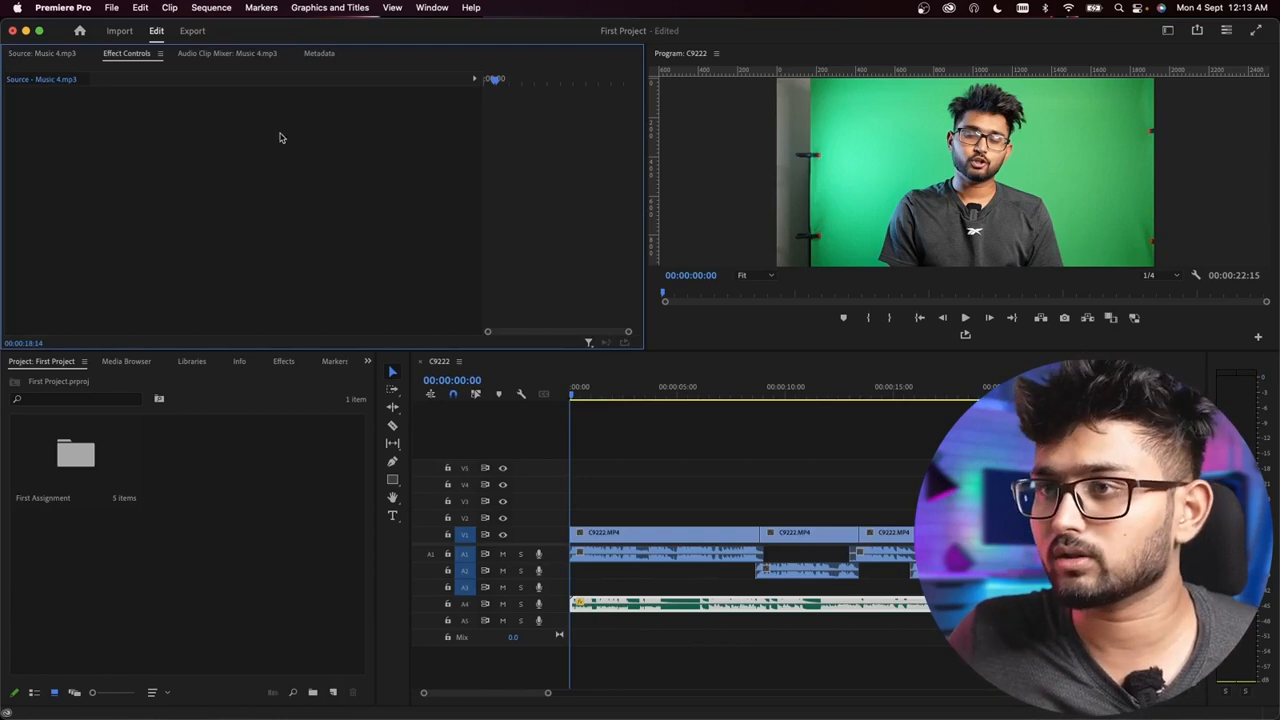
left_click(646, 603)
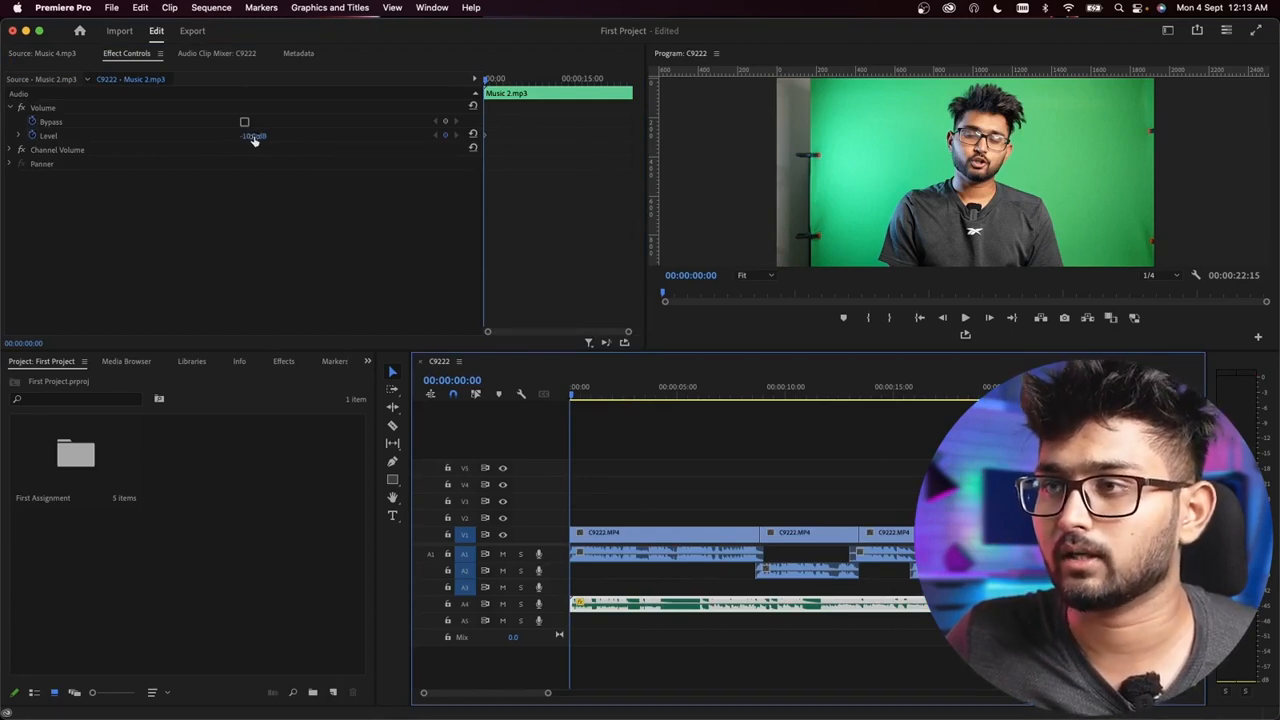
Step: Play the whole C9222 sequence from the start to review the cuts together with the background music
key("space")
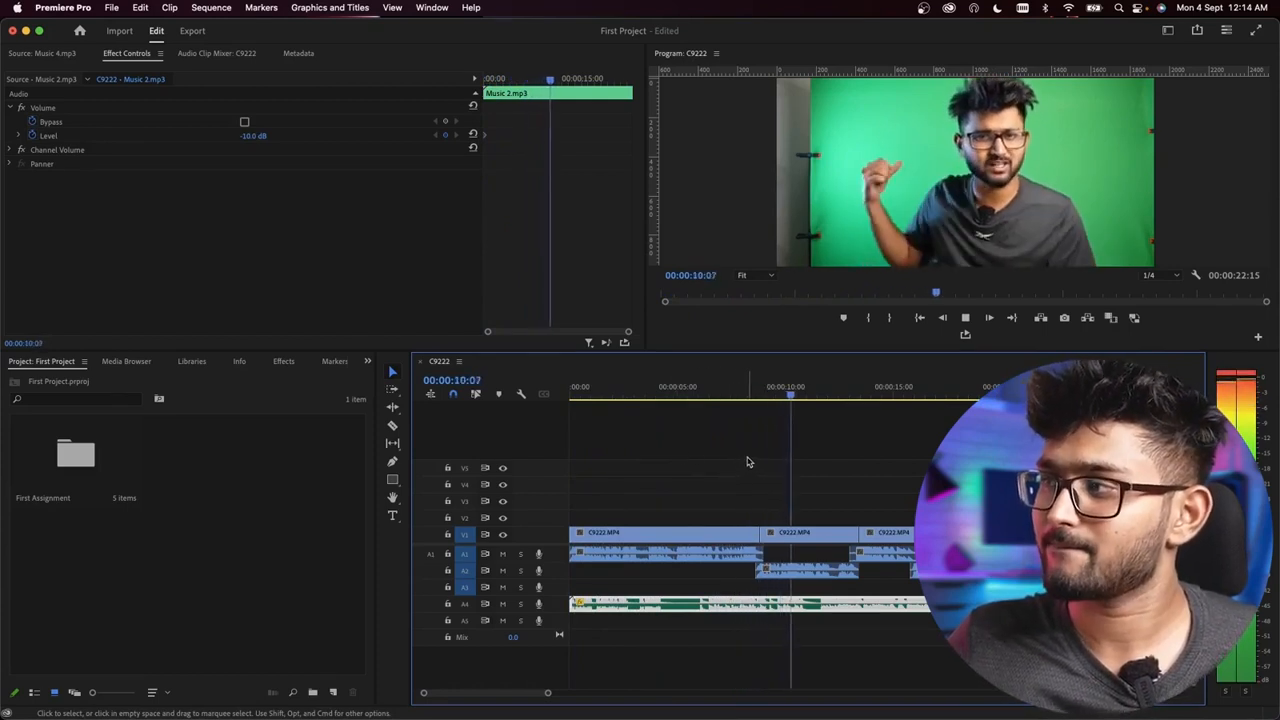
key("minus")
key("minus")
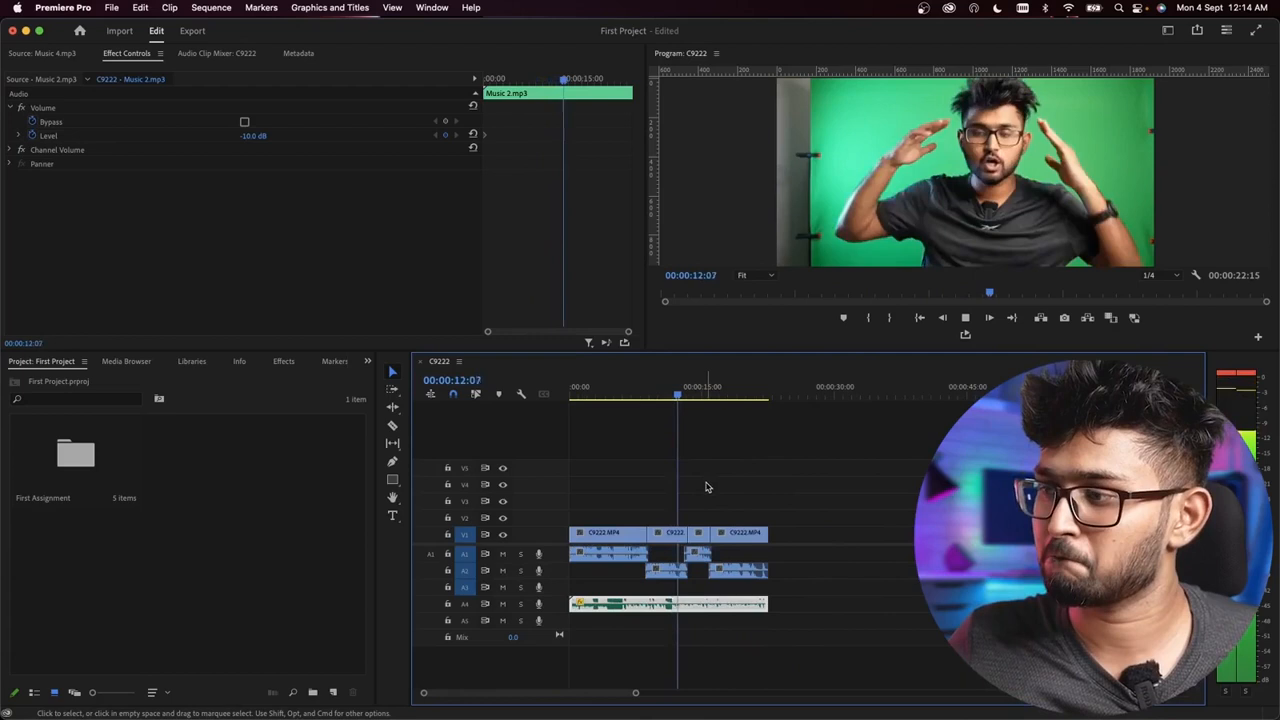
key("equal")
key("equal")
key("minus")
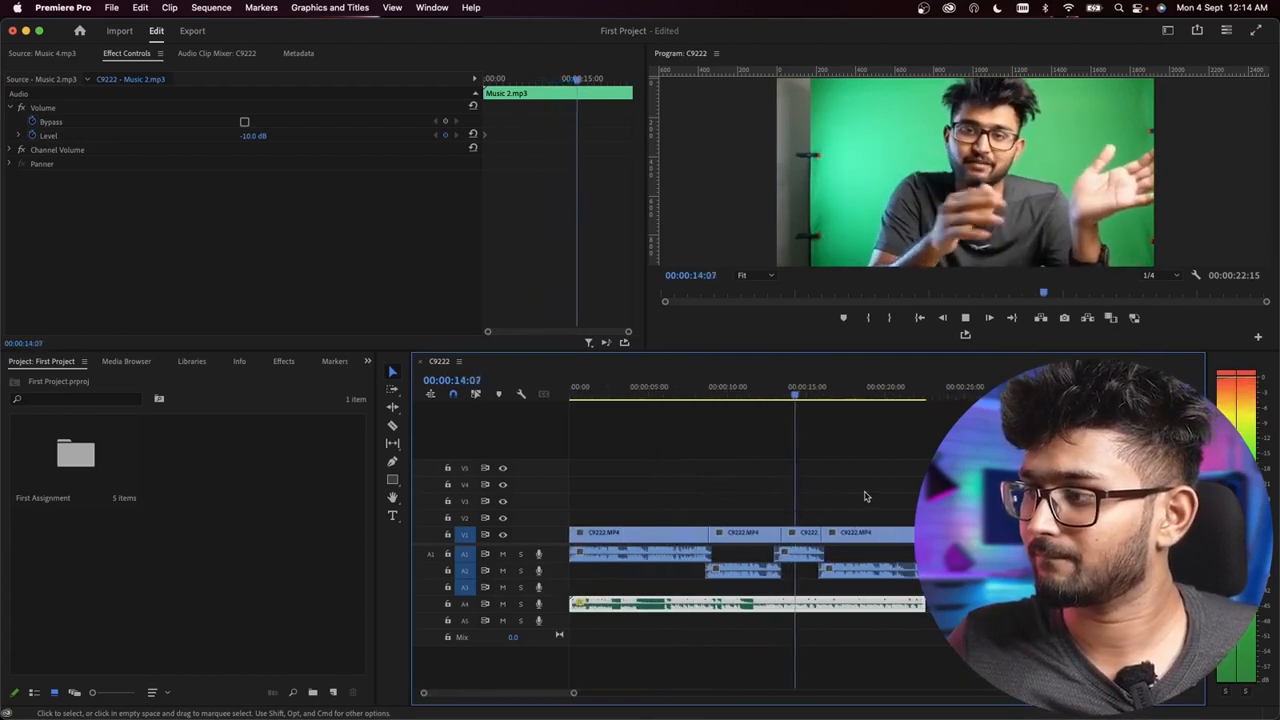
key("minus")
scroll(845, 481, "down", 1)
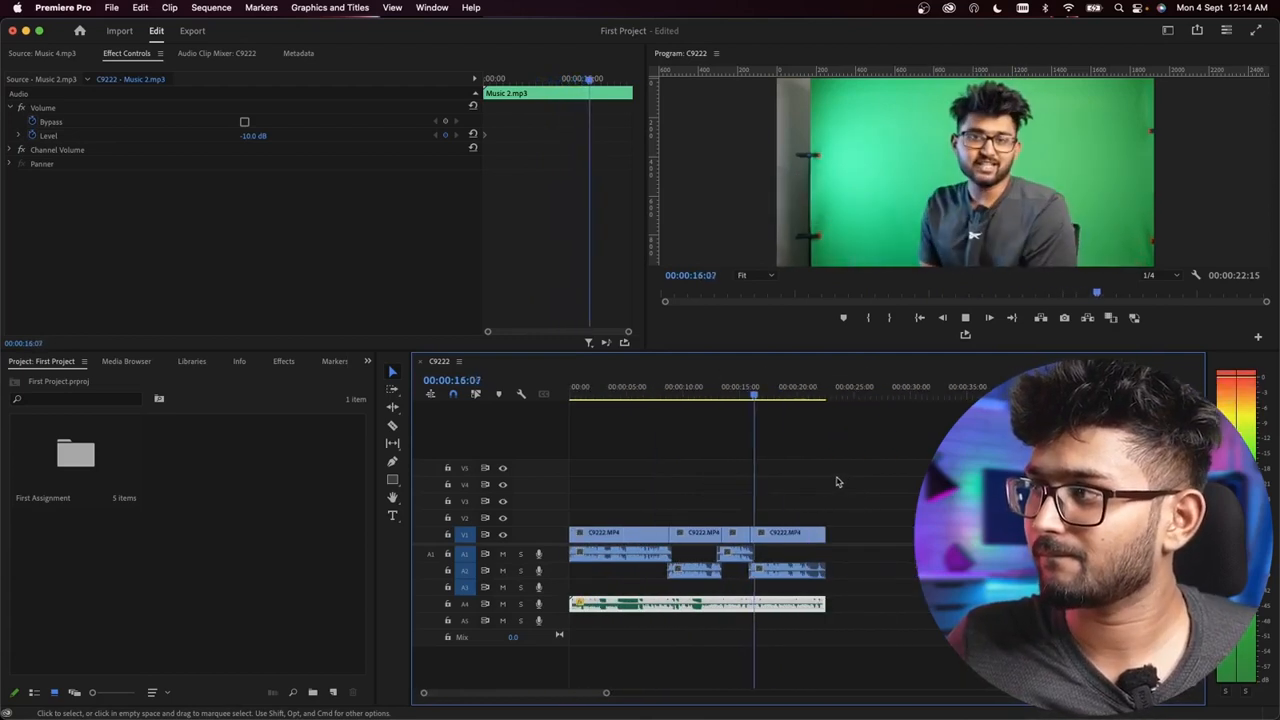
scroll(827, 483, "up", 2)
scroll(833, 478, "down", 2)
scroll(831, 485, "up", 5)
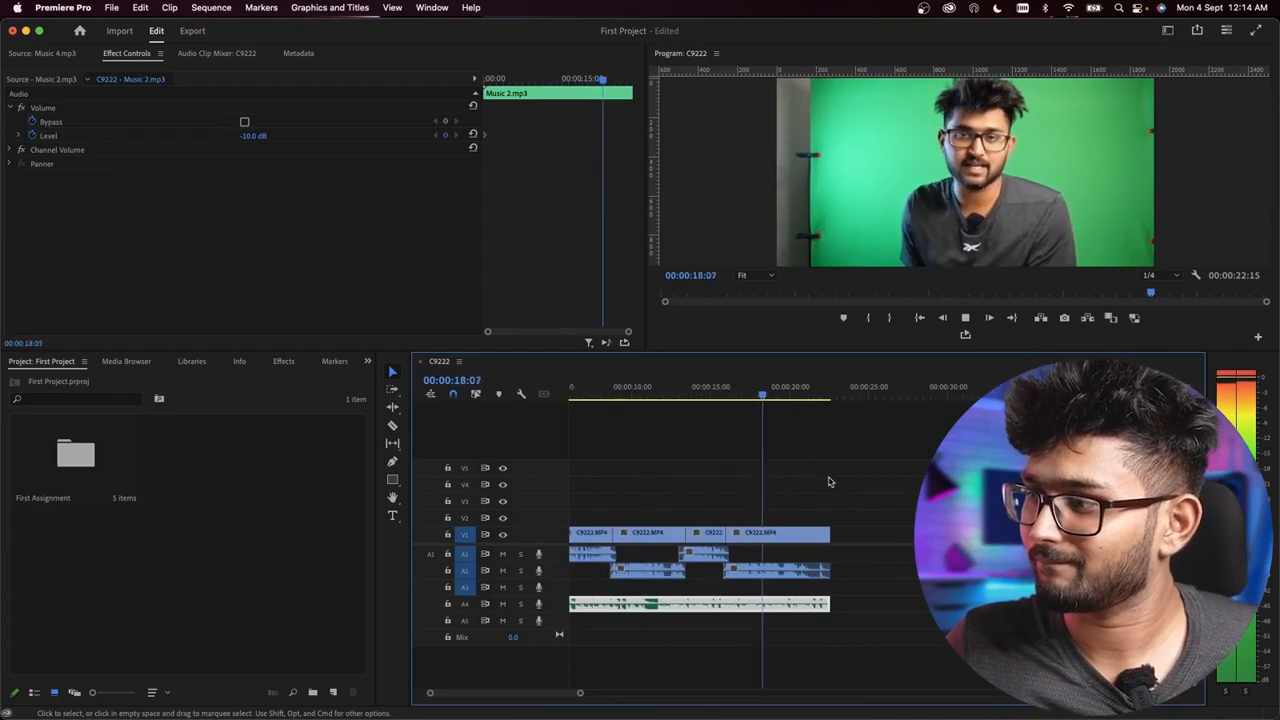
scroll(828, 494, "up", 1)
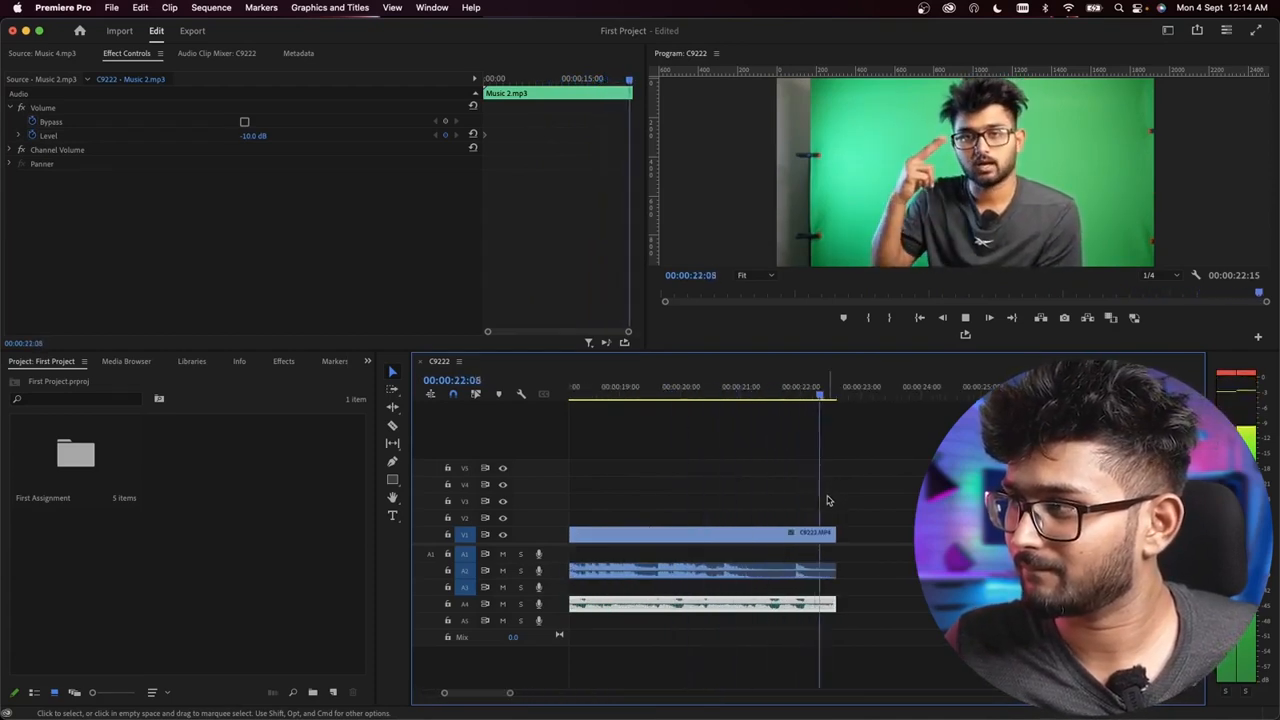
key("space")
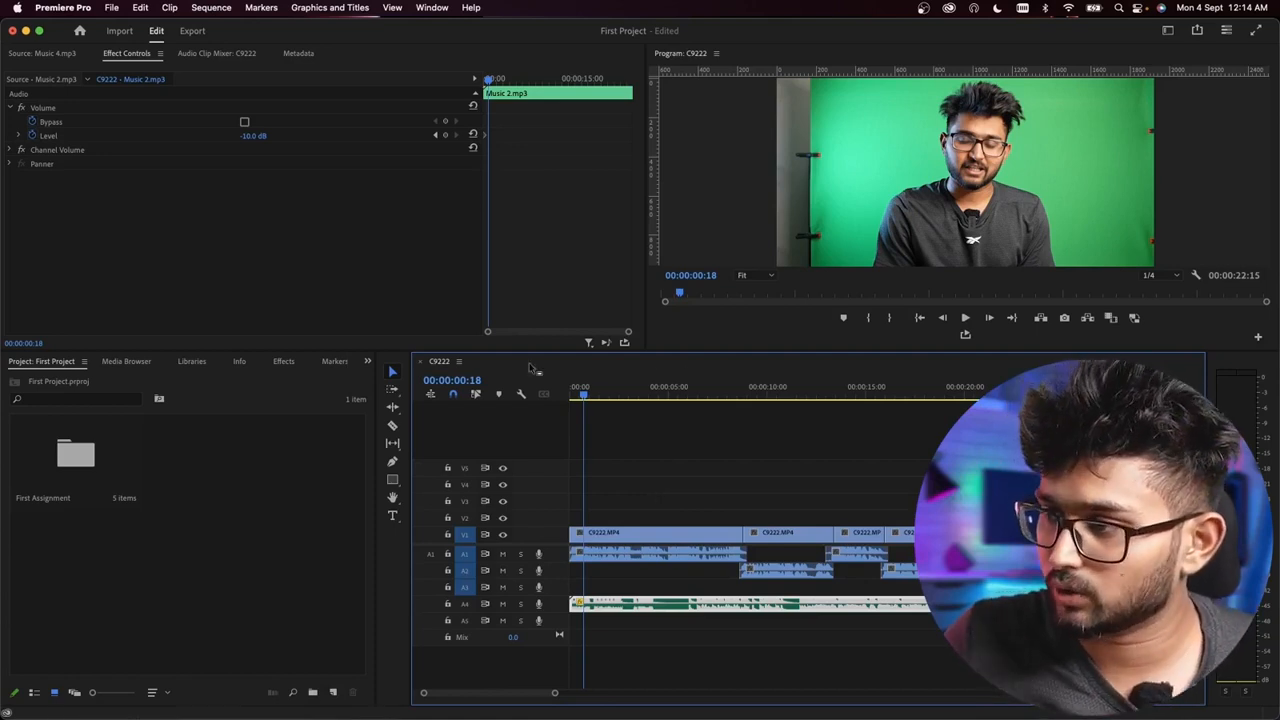
Step: Replay the opening seconds of the sequence, then return the playhead to the start and view the first clip closer
left_click_drag(583, 396, 571, 396)
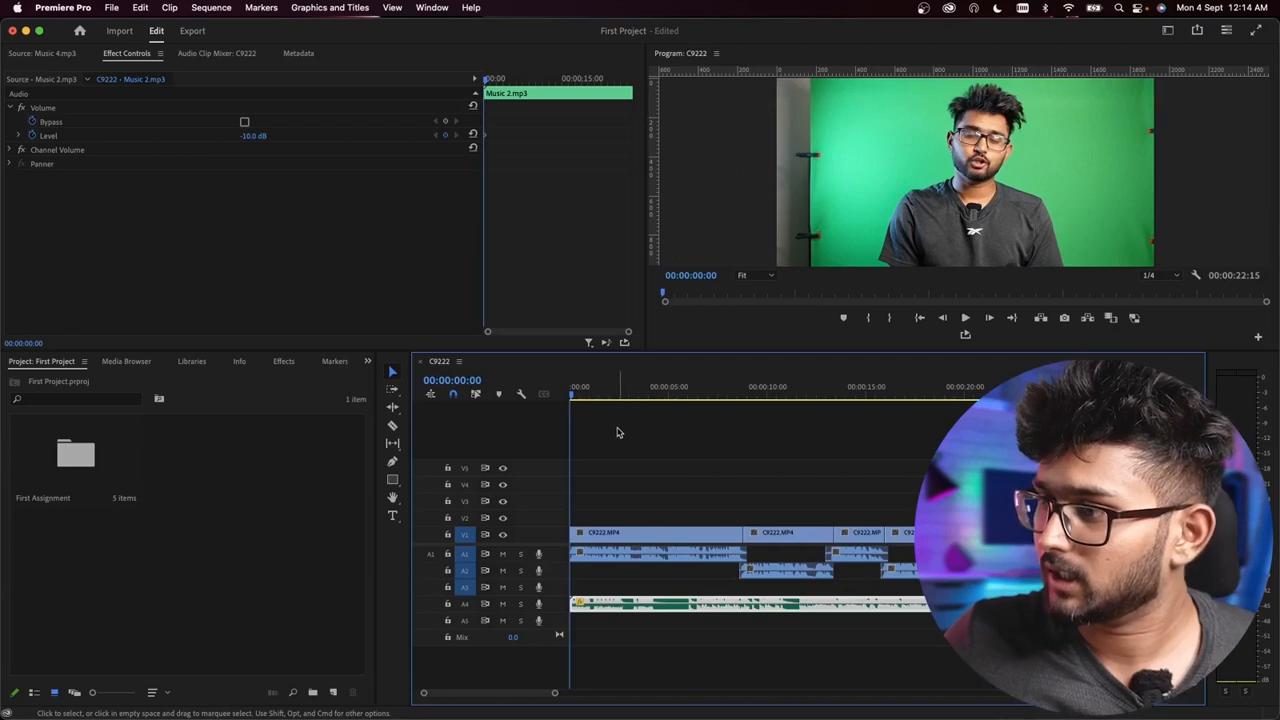
key("space")
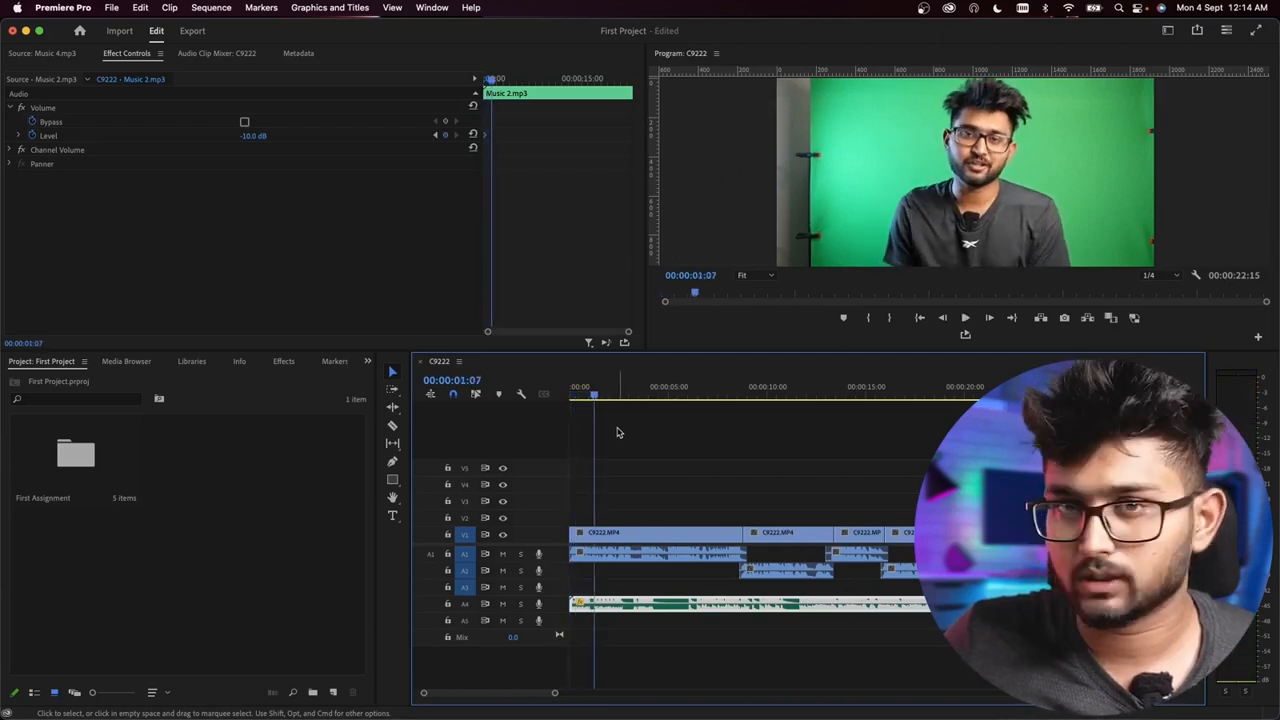
key("space")
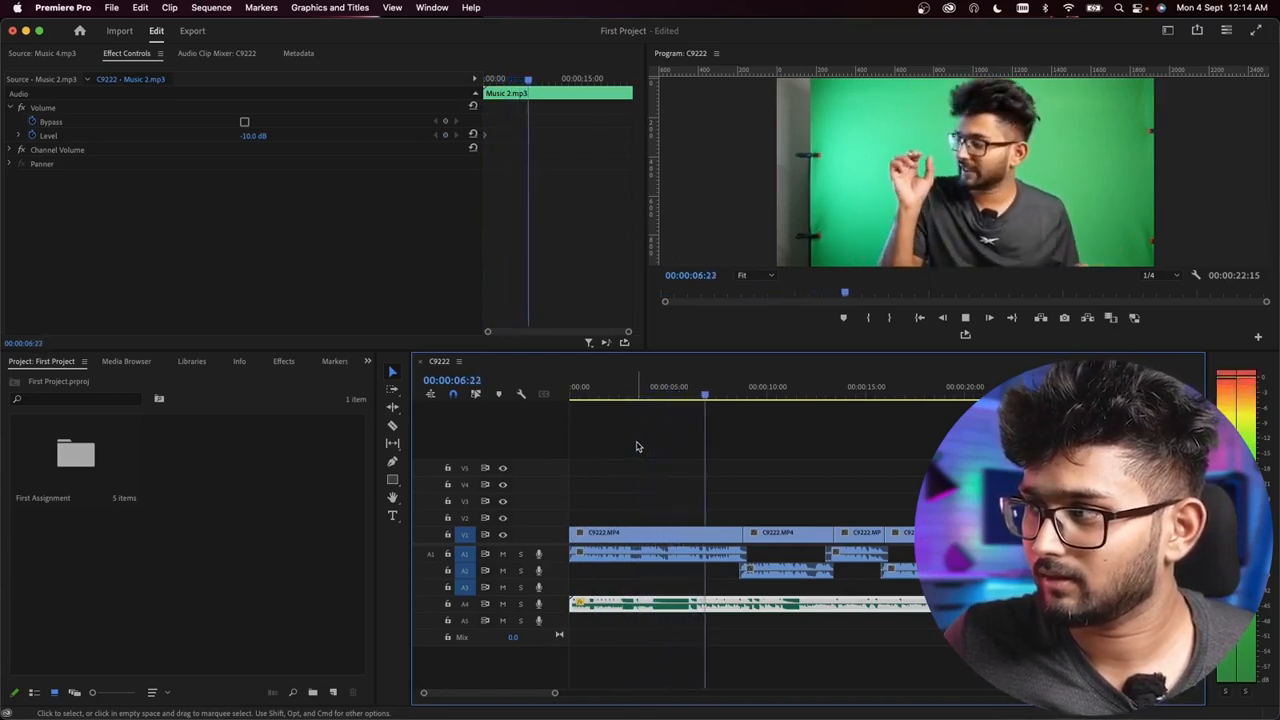
key("space")
key("Home")
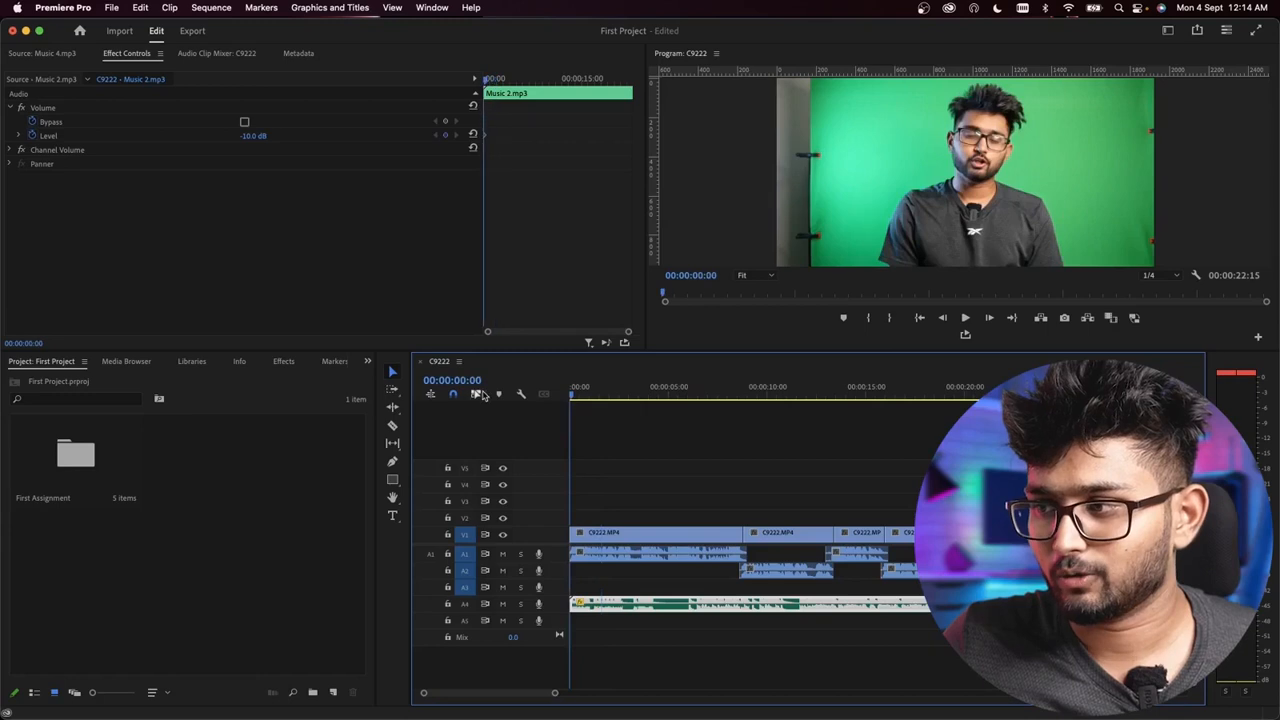
scroll(628, 450, "down", 3)
scroll(610, 474, "up", 5)
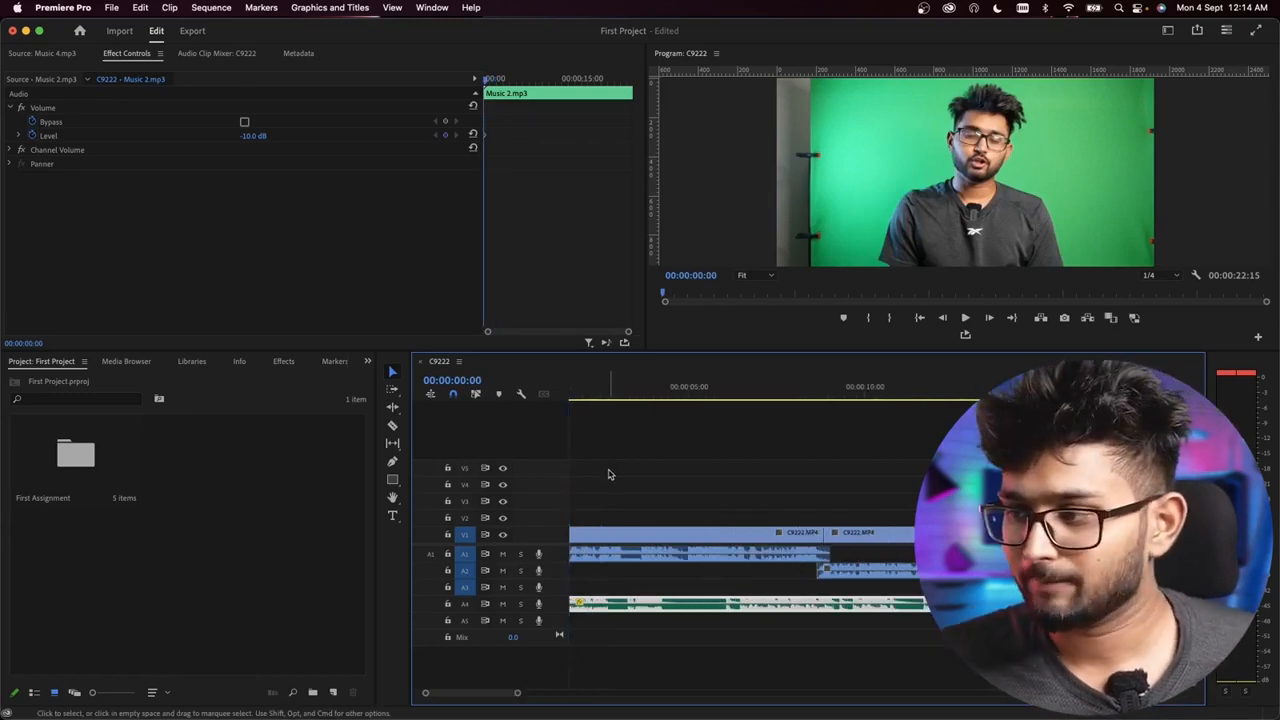
scroll(610, 472, "up", 2)
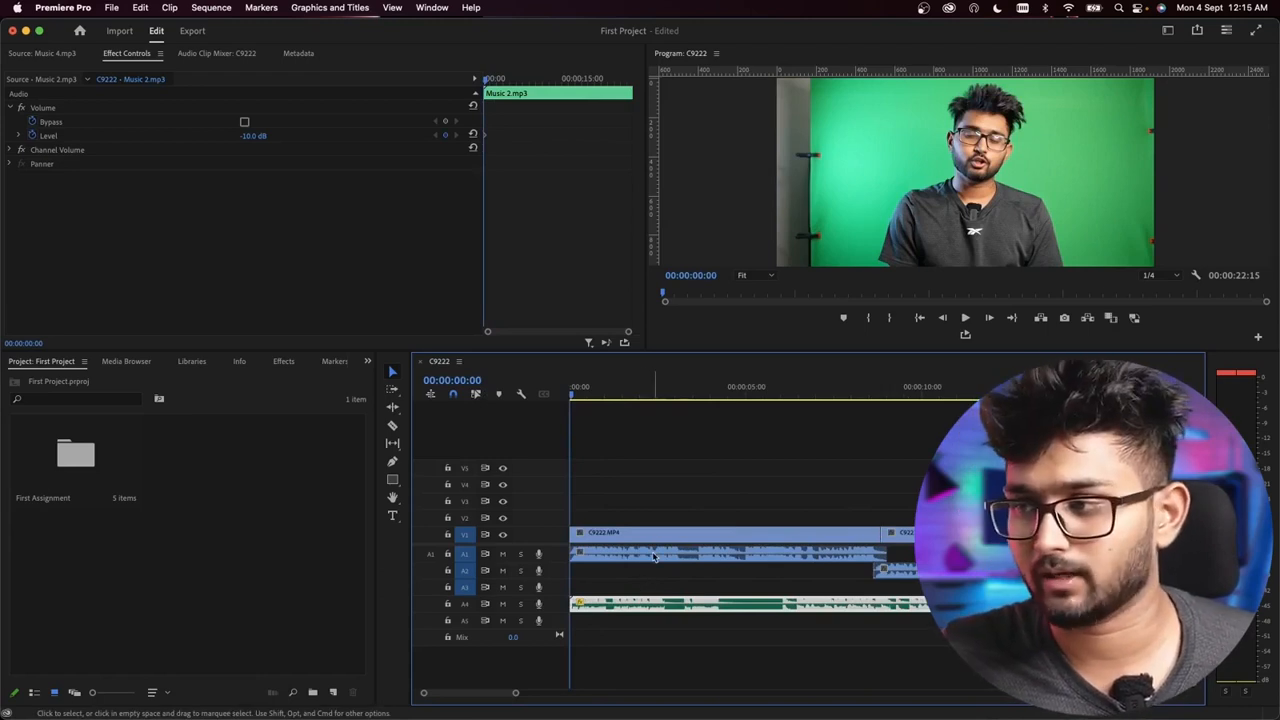
Step: Play the opening to find the first cut point and split the first C9222 video clip at 00:00:02:11 with the Razor tool
left_click_drag(617, 386, 560, 393)
key("space")
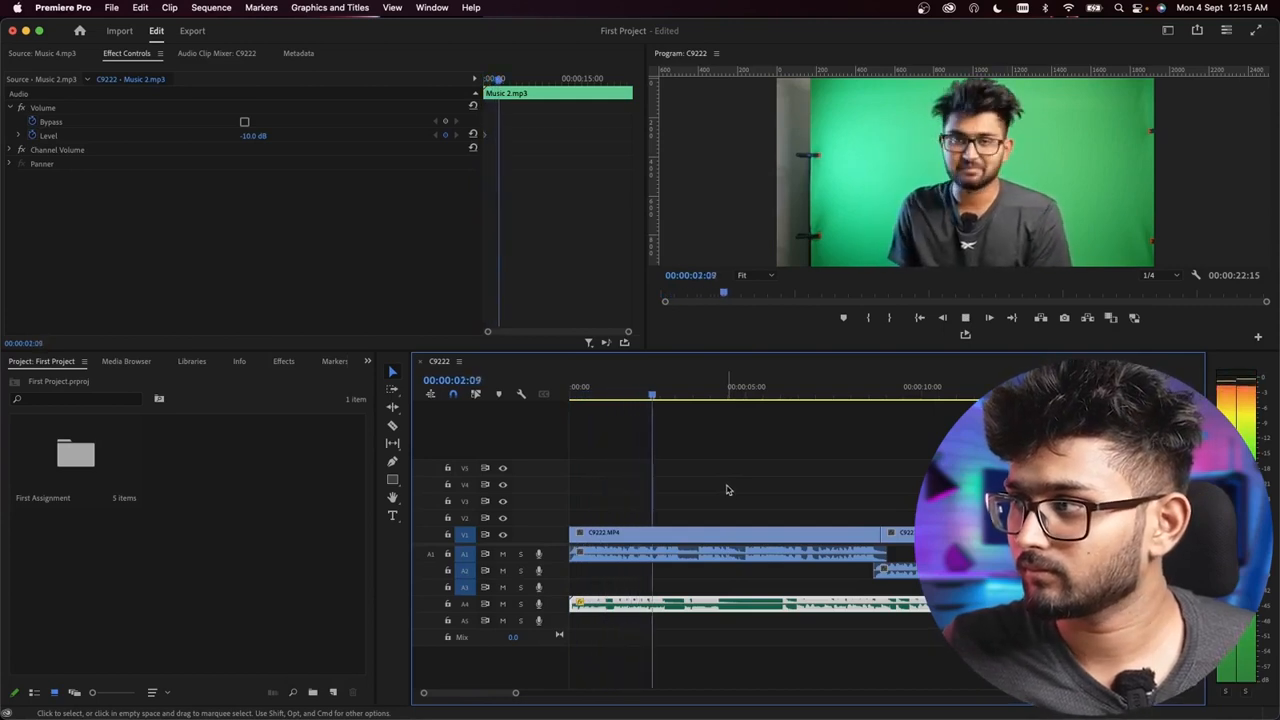
key("space")
key("=")
key("=")
key("=")
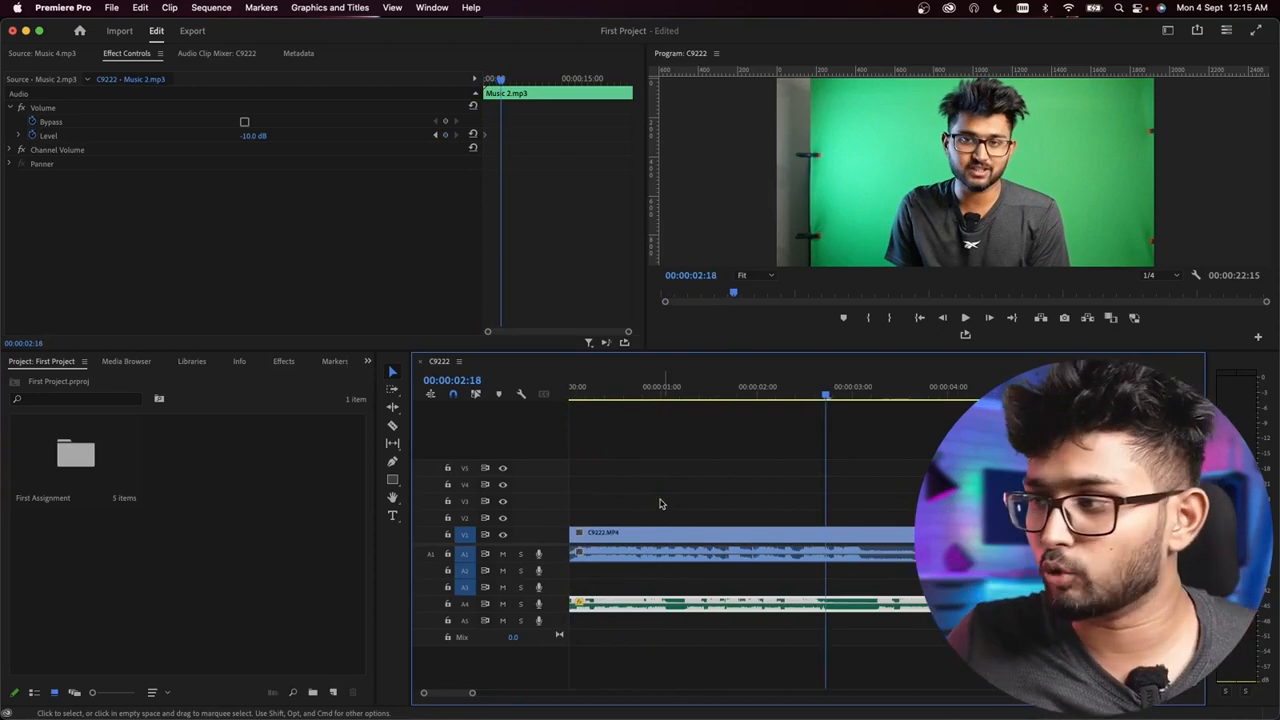
left_click_drag(750, 394, 798, 396)
left_click(826, 542)
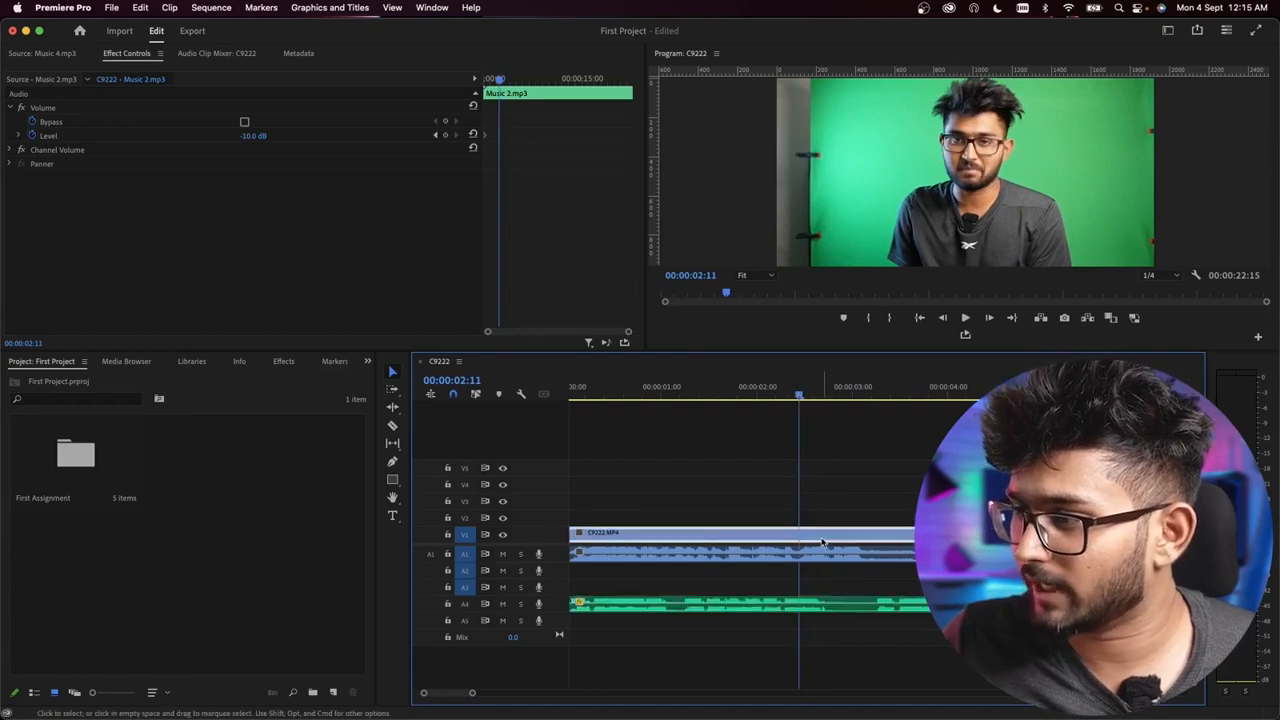
left_click(392, 426)
left_click(804, 535)
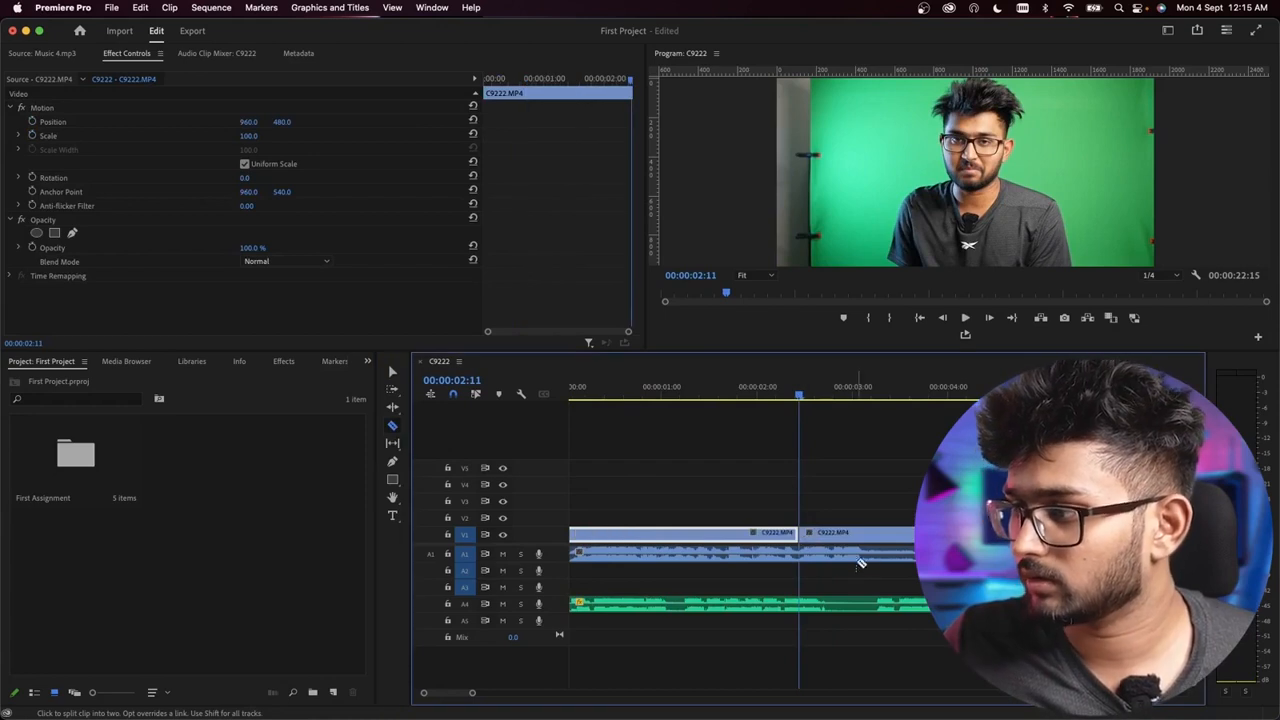
Step: Play on from the first split and cut the C9222 video clip again at 00:00:03:17
key("space")
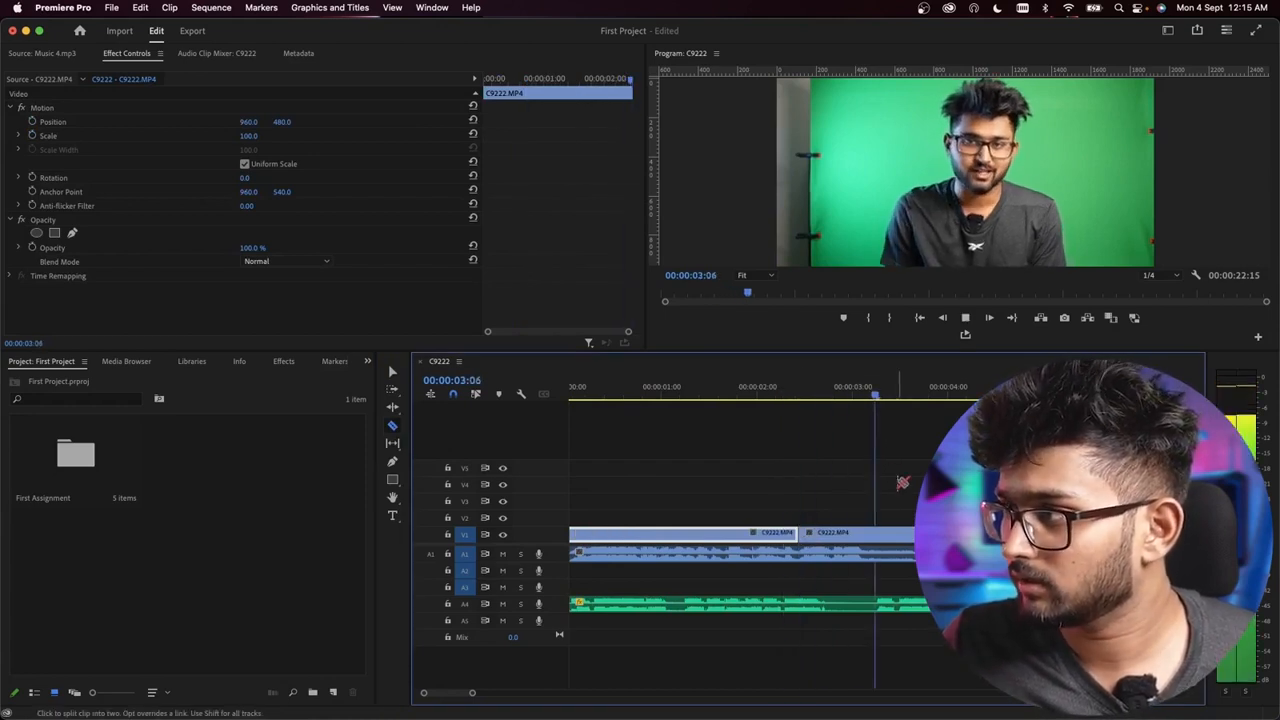
key("space")
scroll(922, 456, "up", 3)
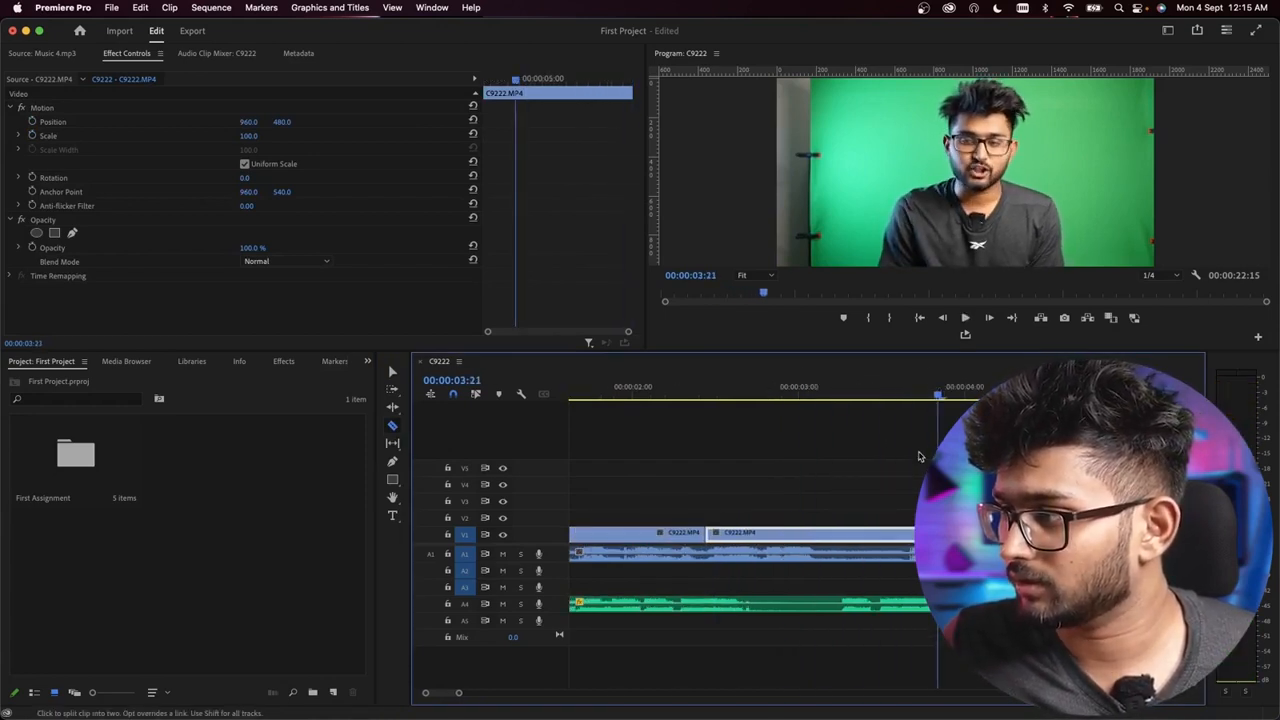
left_click(911, 394)
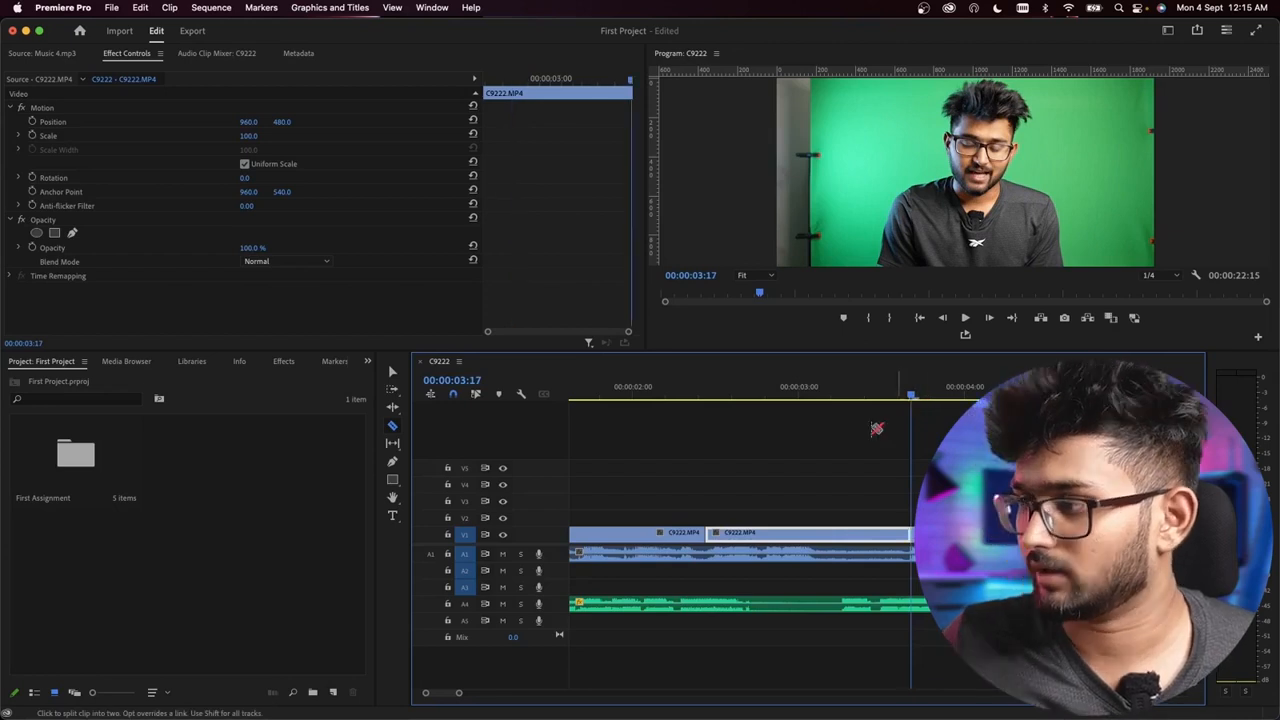
Step: Select the C9222 video segment between 00:00:02:11 and 00:00:03:17 and set its Scale to 180 in Effect Controls
left_click(392, 371)
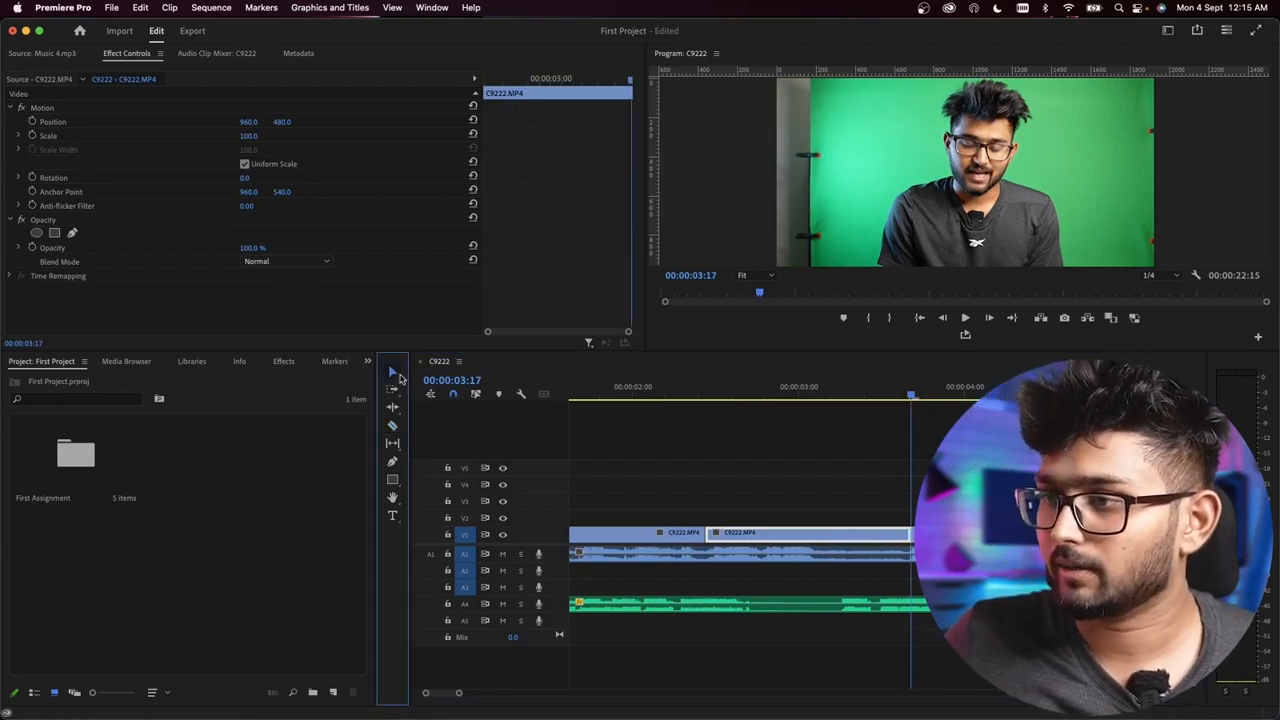
left_click(851, 509)
left_click(786, 538)
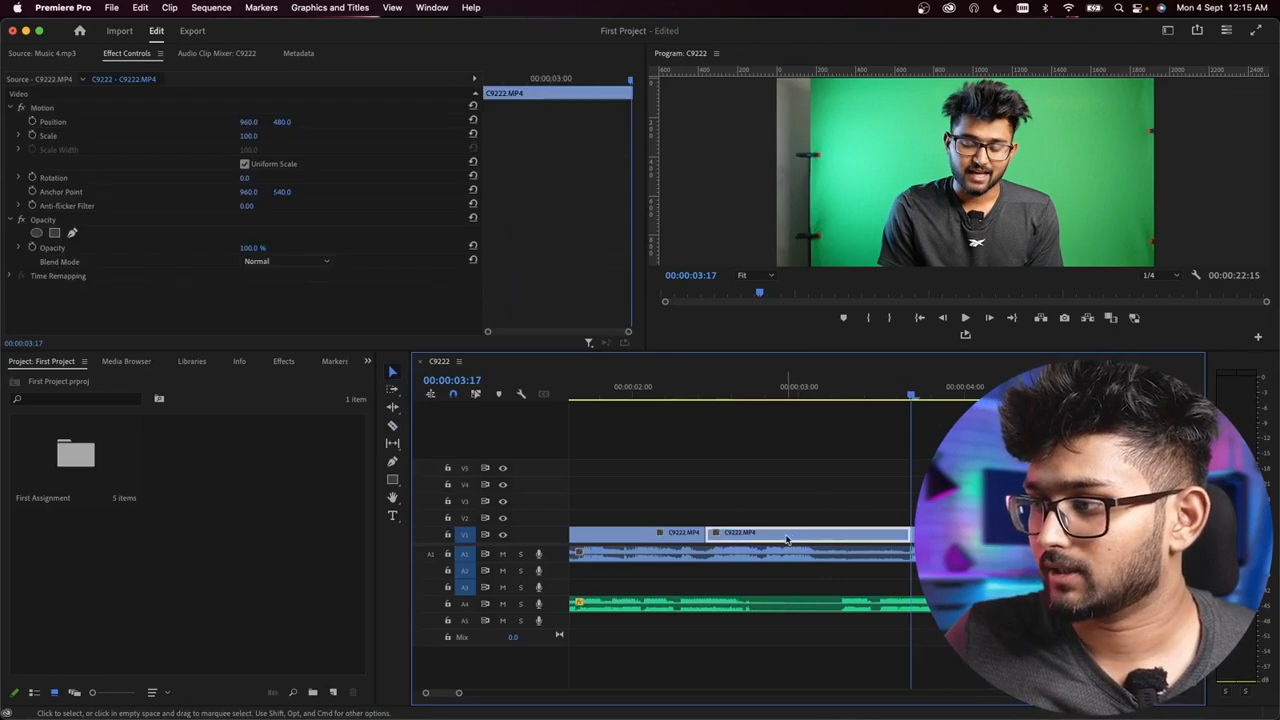
left_click(758, 392)
left_click(790, 507)
left_click(785, 536)
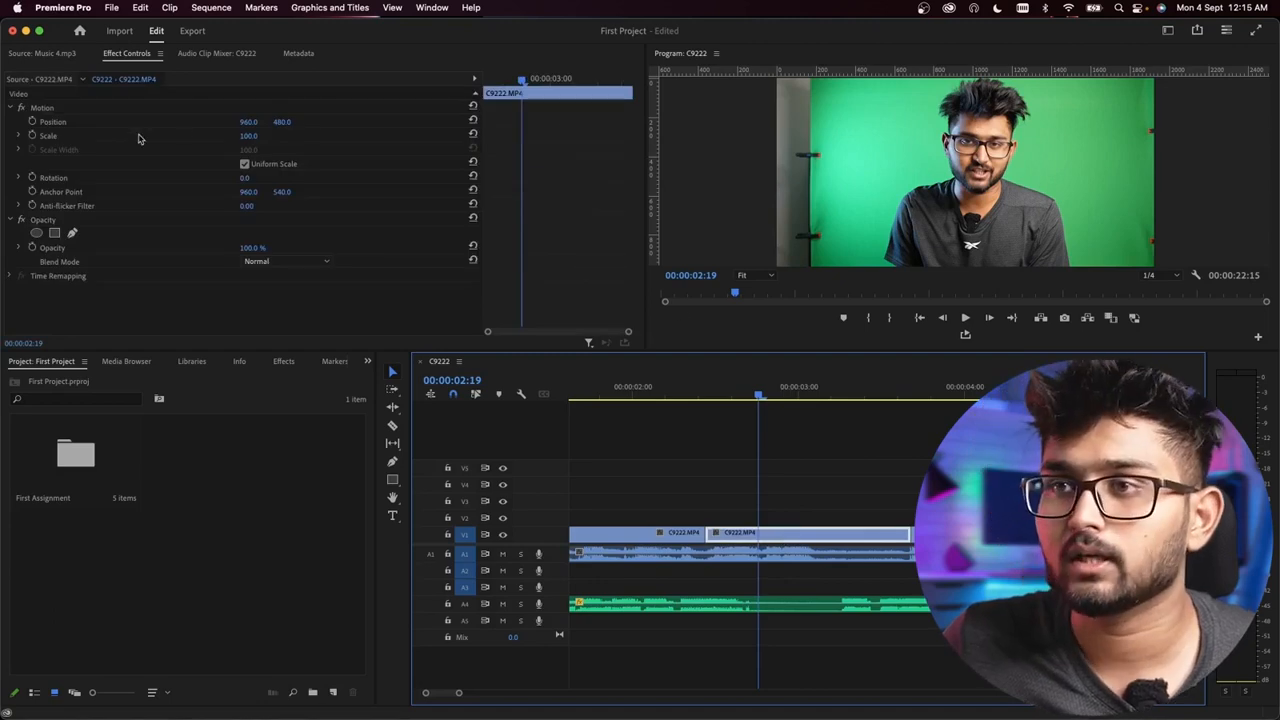
left_click(55, 53)
left_click(127, 54)
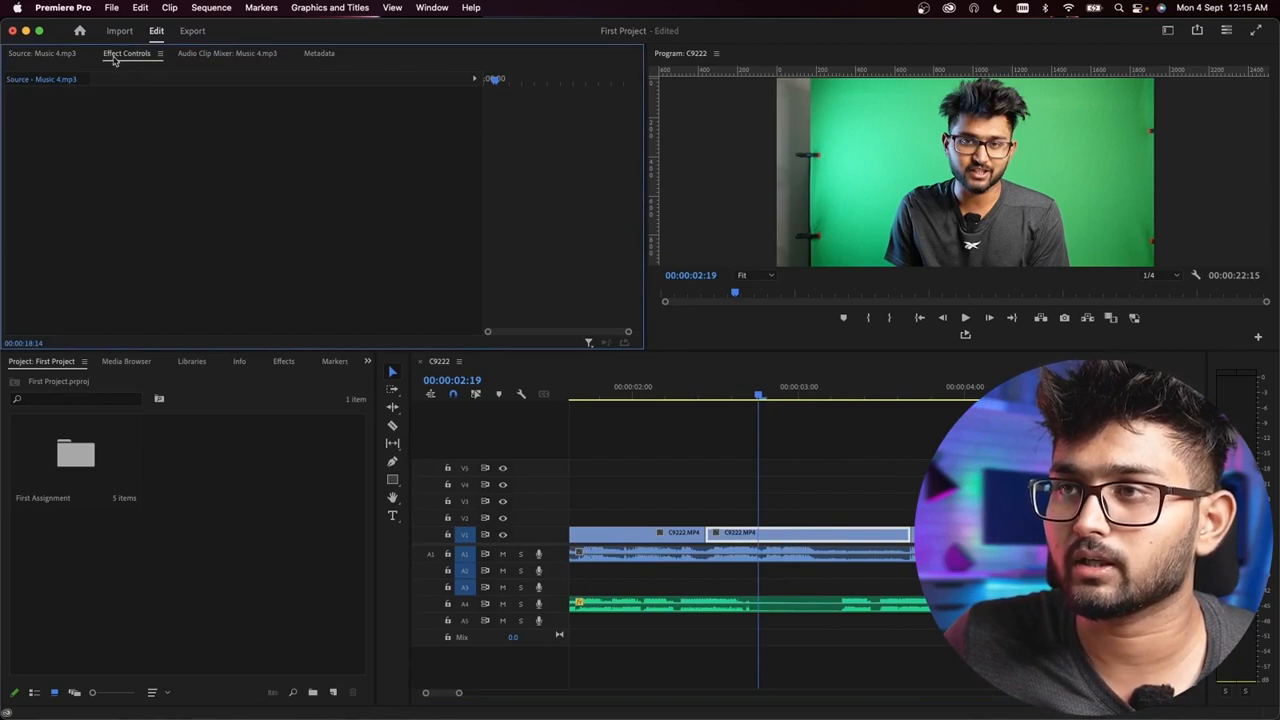
left_click(721, 451)
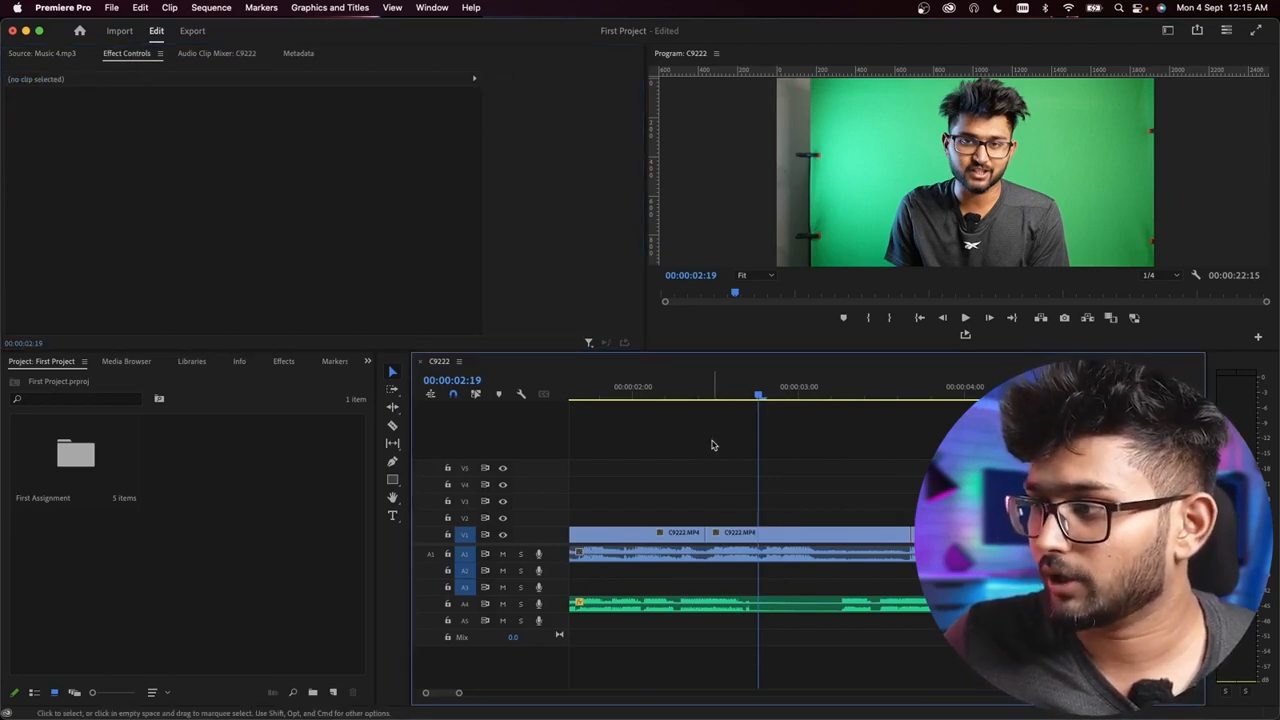
left_click(739, 537)
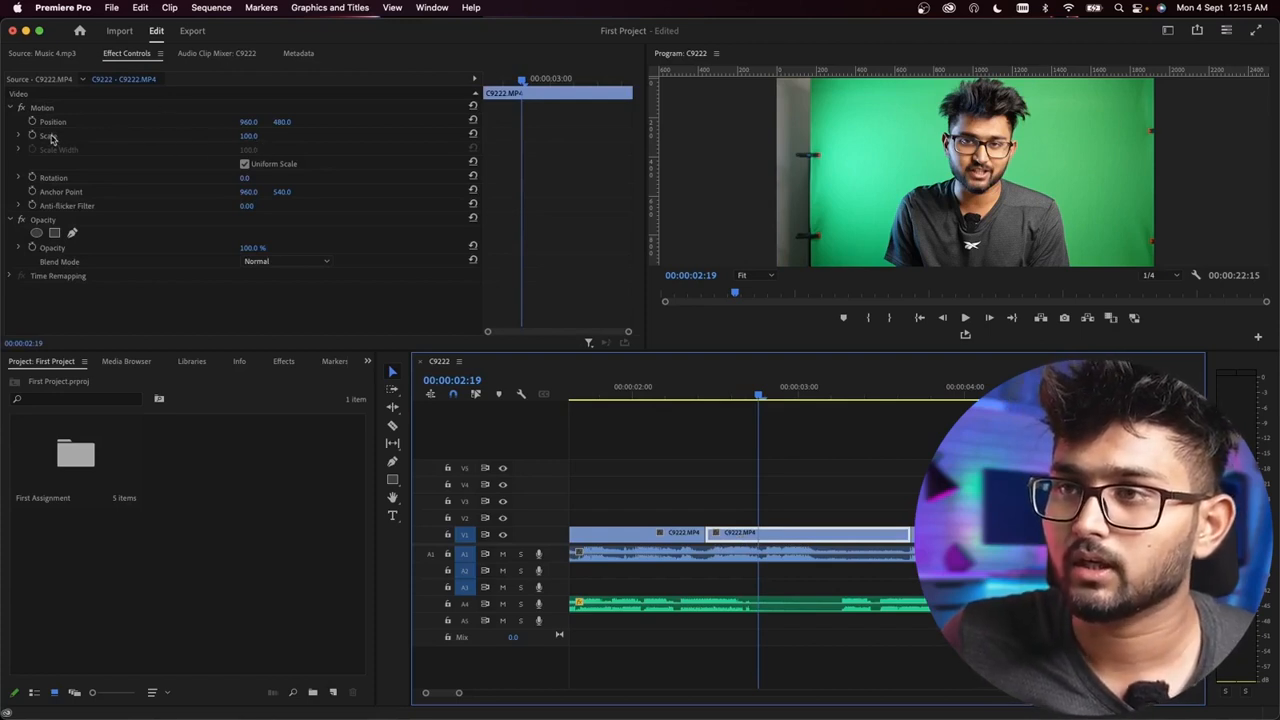
left_click(250, 137)
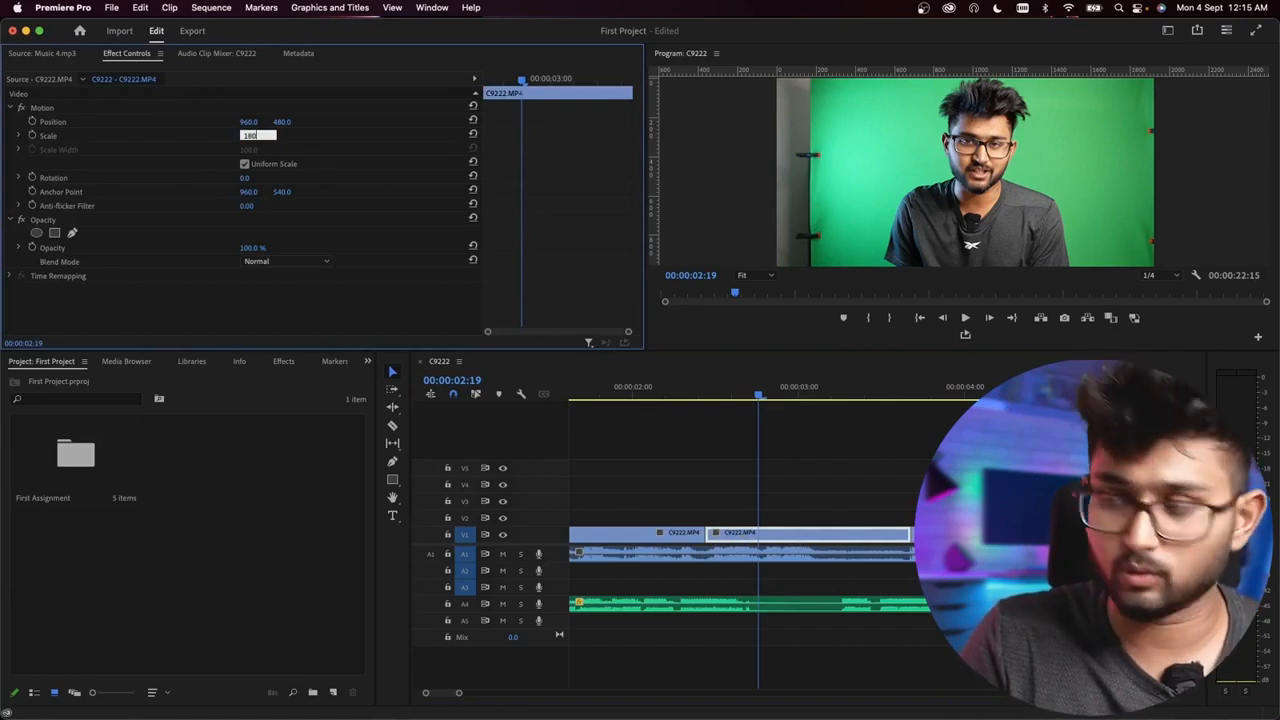
key("Return")
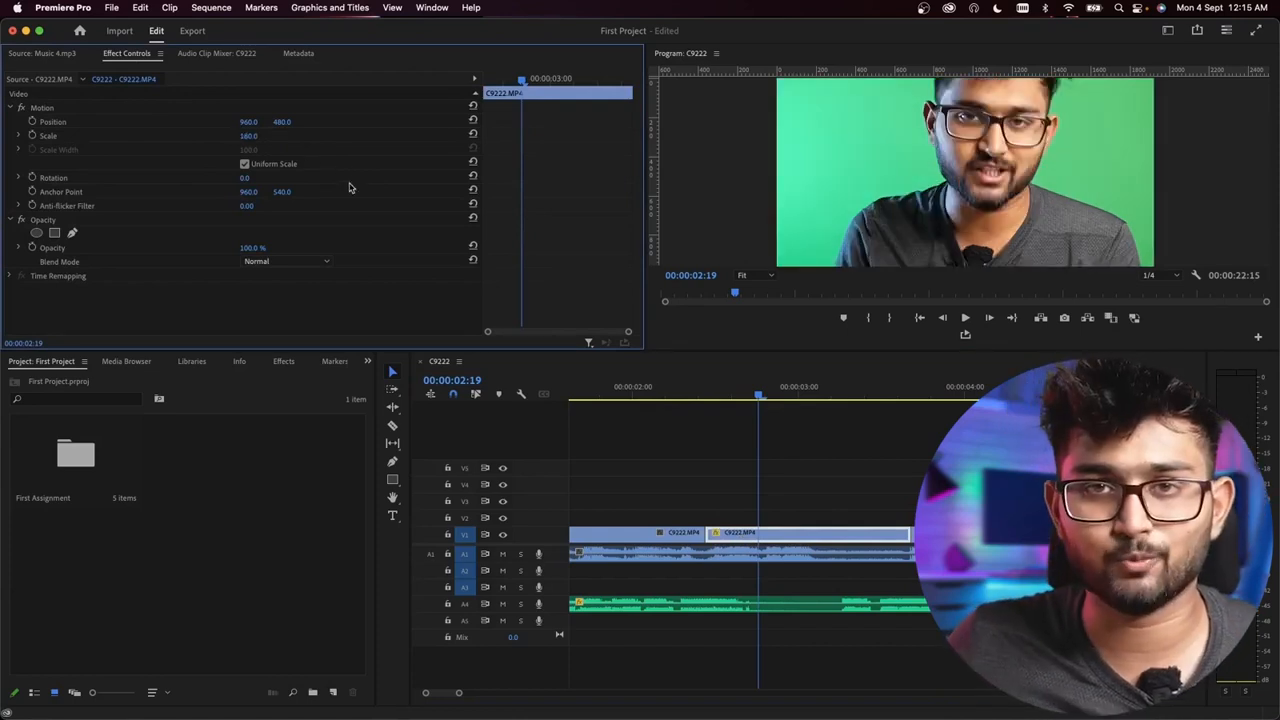
Step: Shift the enlarged segment's horizontal position to reframe the speaker and play across the cut to check the zoom-in
left_click_drag(250, 122, 400, 122)
left_click_drag(740, 393, 655, 388)
key("space")
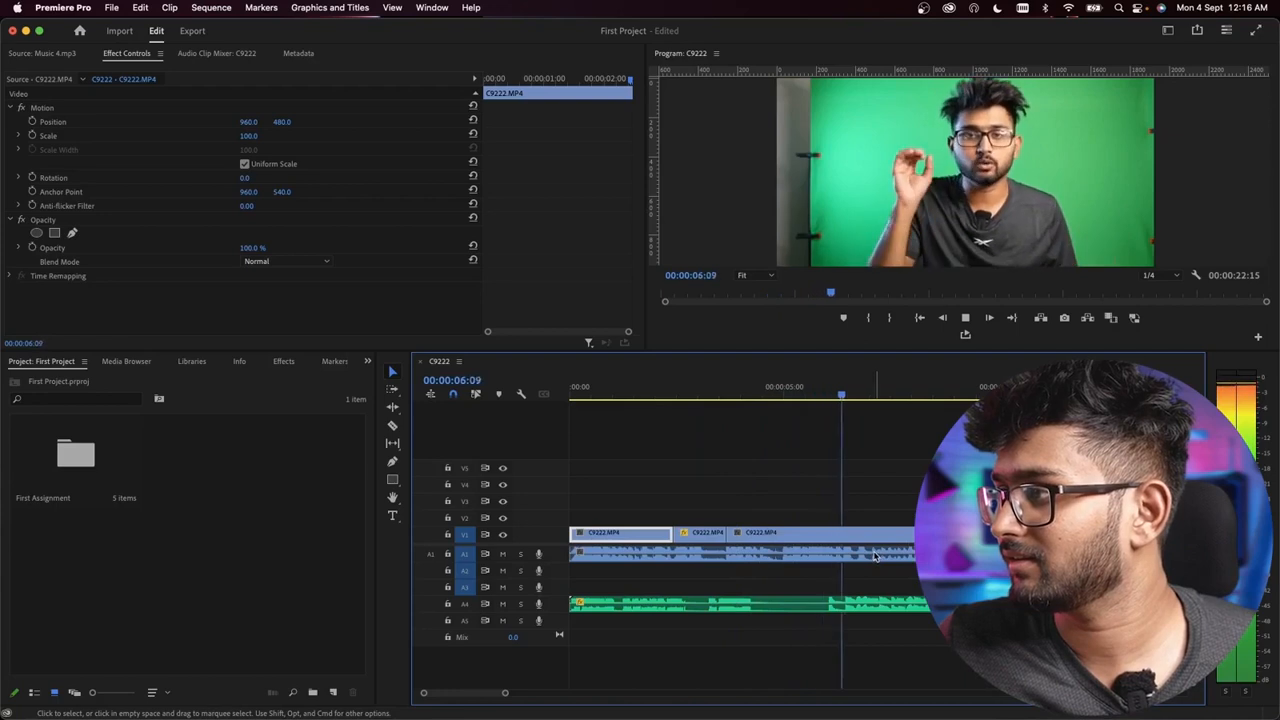
Step: Play on to find the next zoom-in point and split the C9222 video clip at 00:00:09:21 with the Razor tool
key("space")
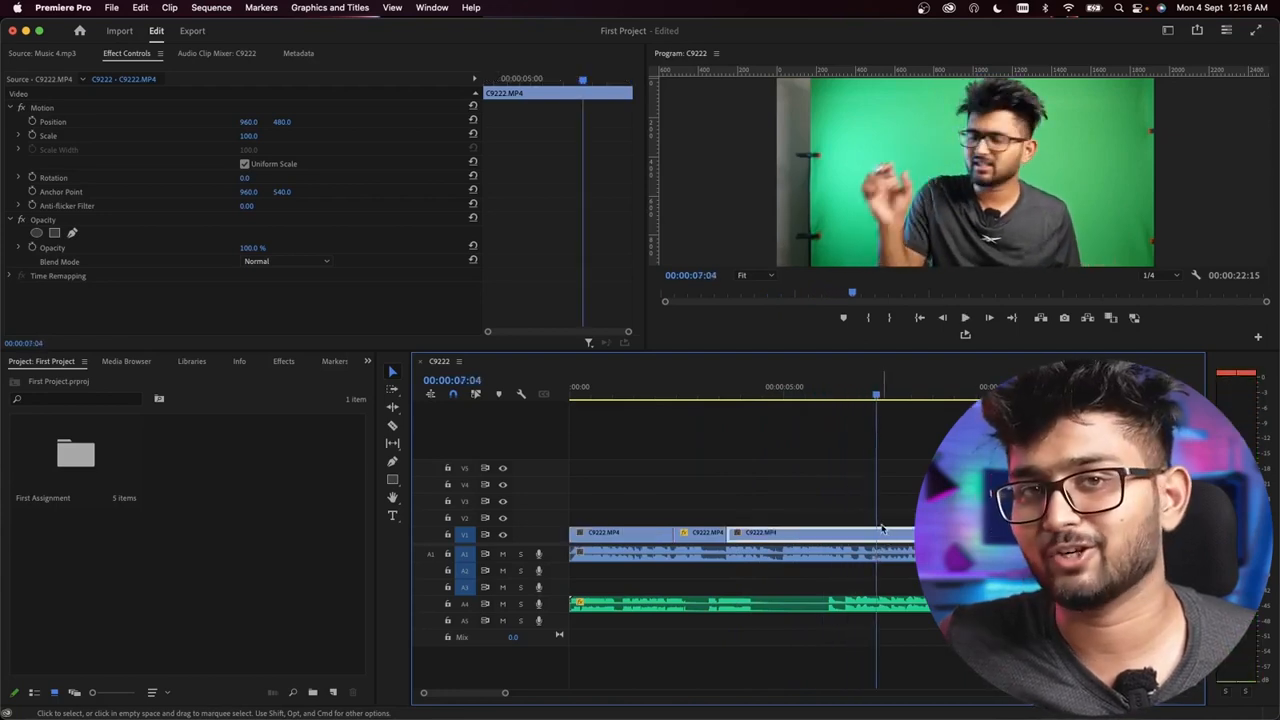
key("space")
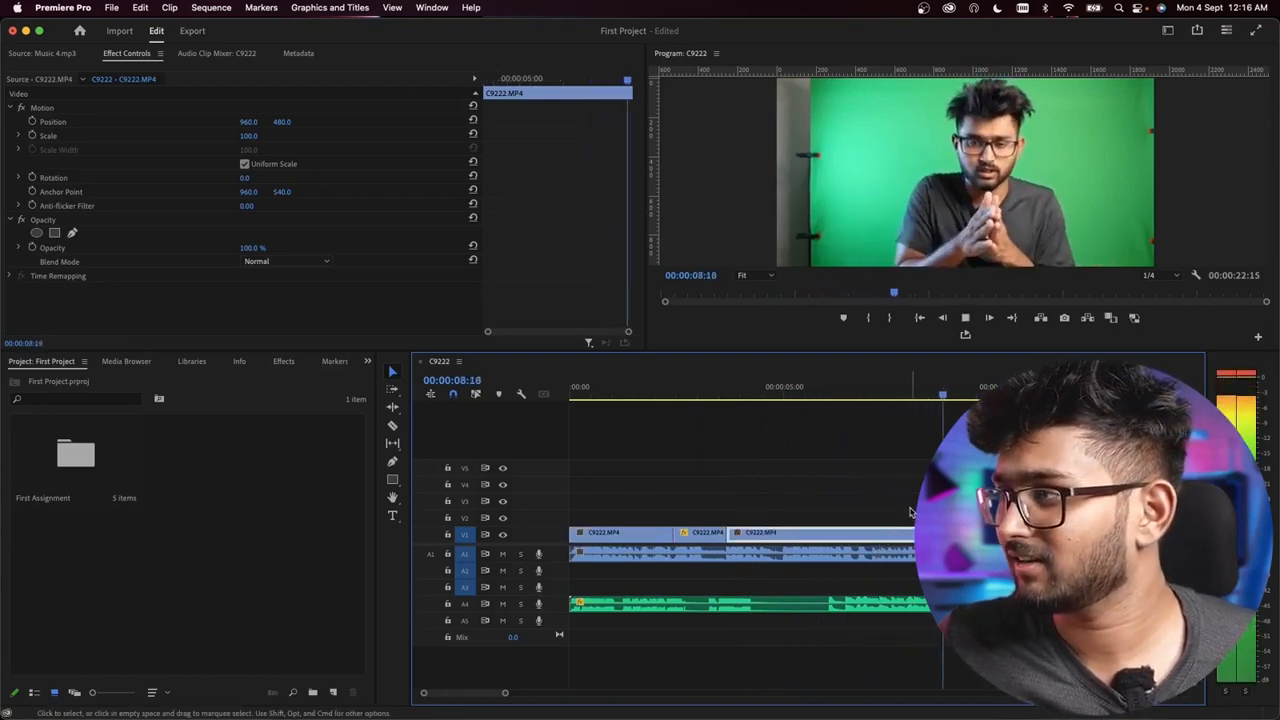
key("space")
key("=")
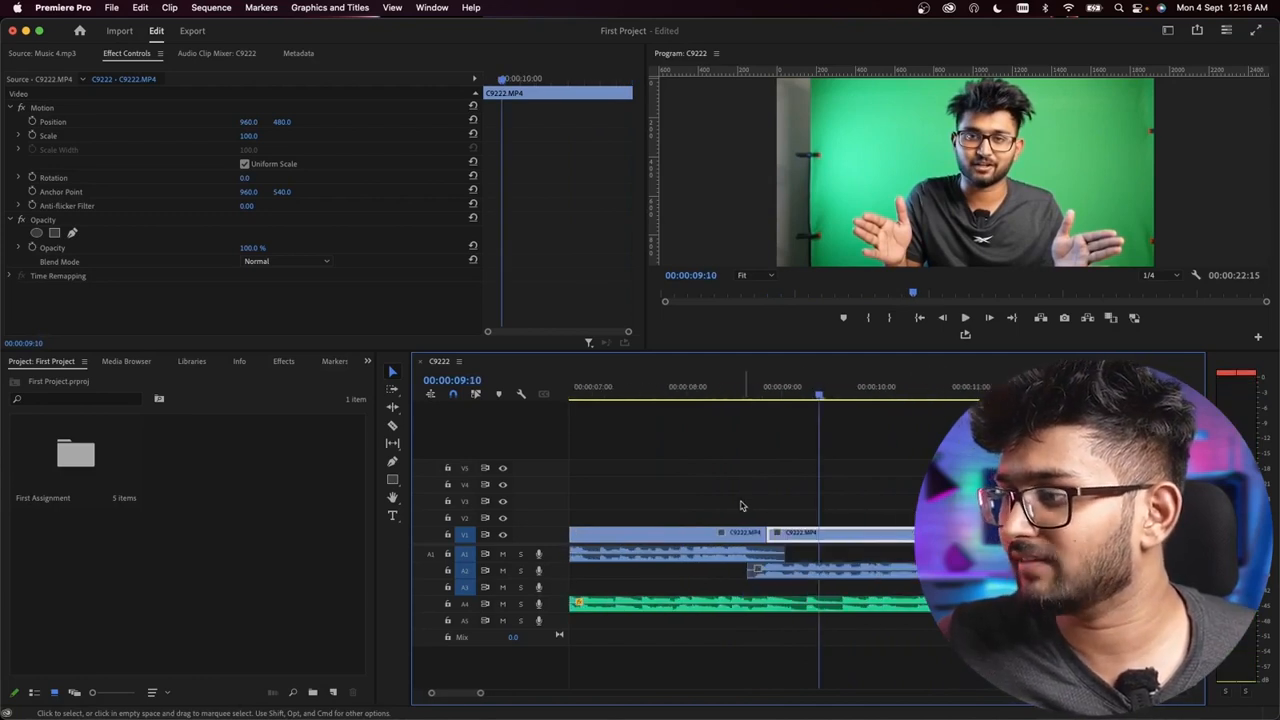
left_click(723, 392)
key("space")
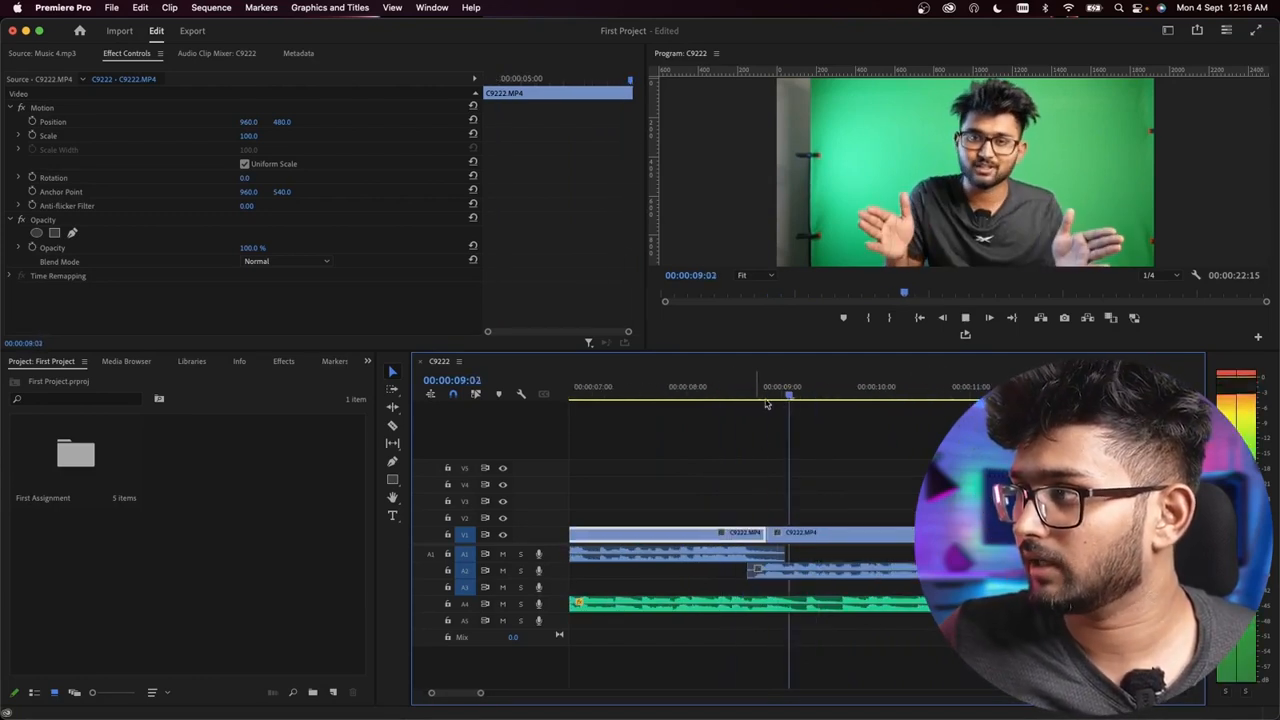
key("space")
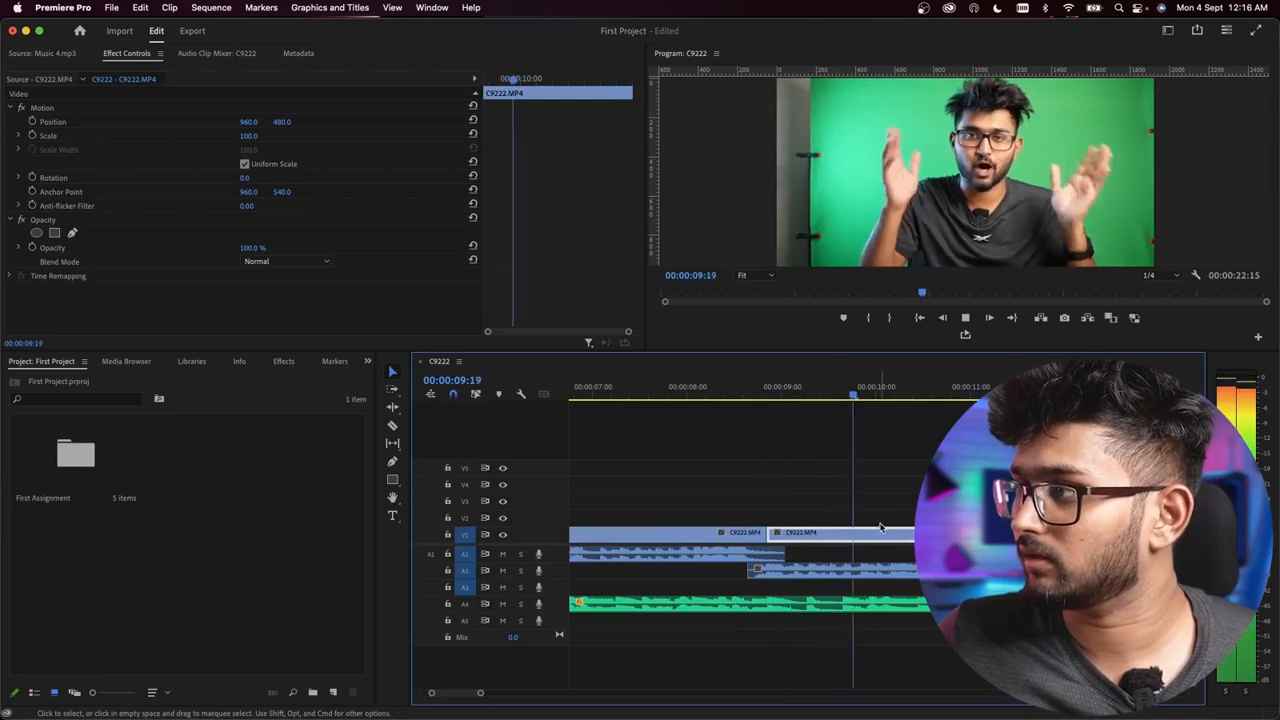
key("space")
left_click(861, 396)
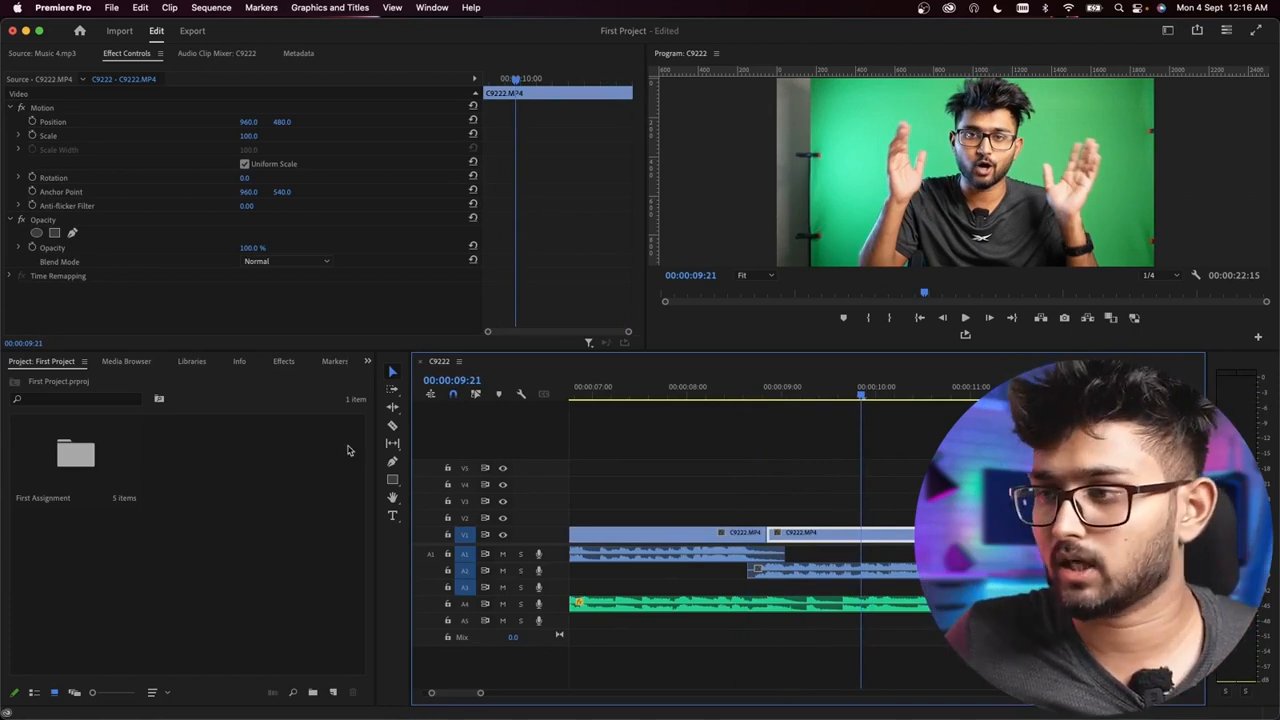
left_click(393, 426)
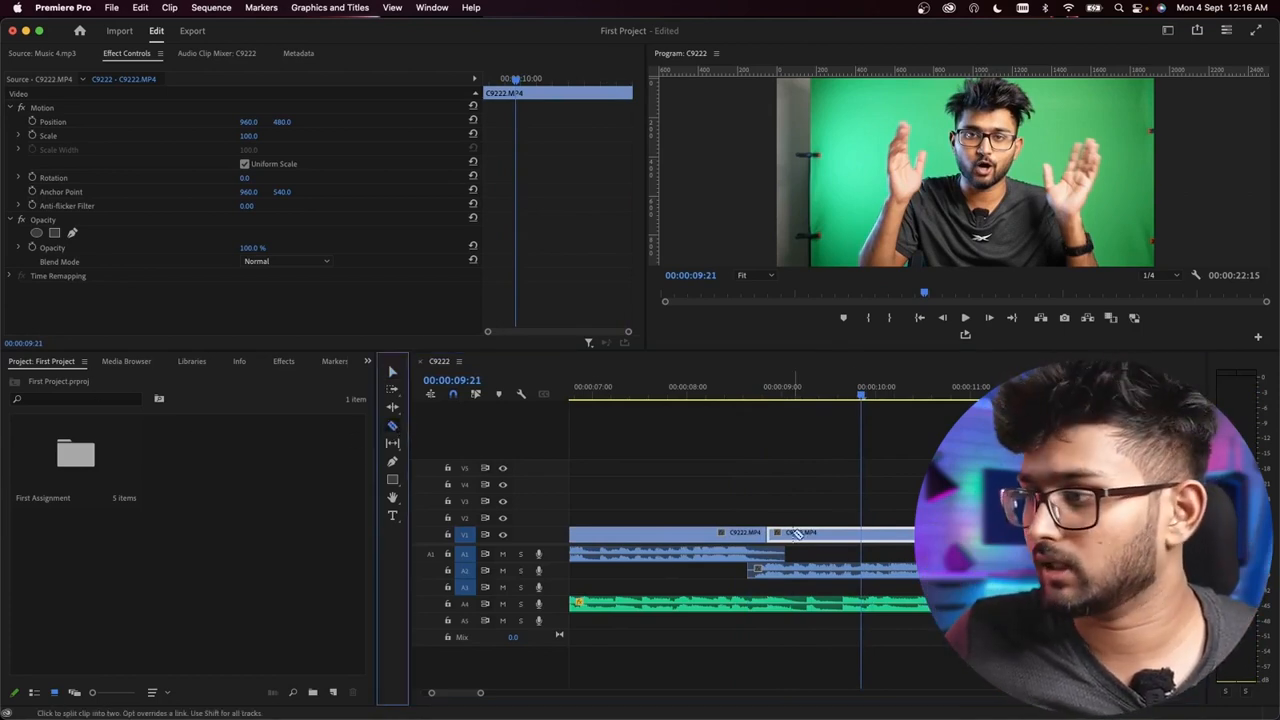
left_click(866, 533)
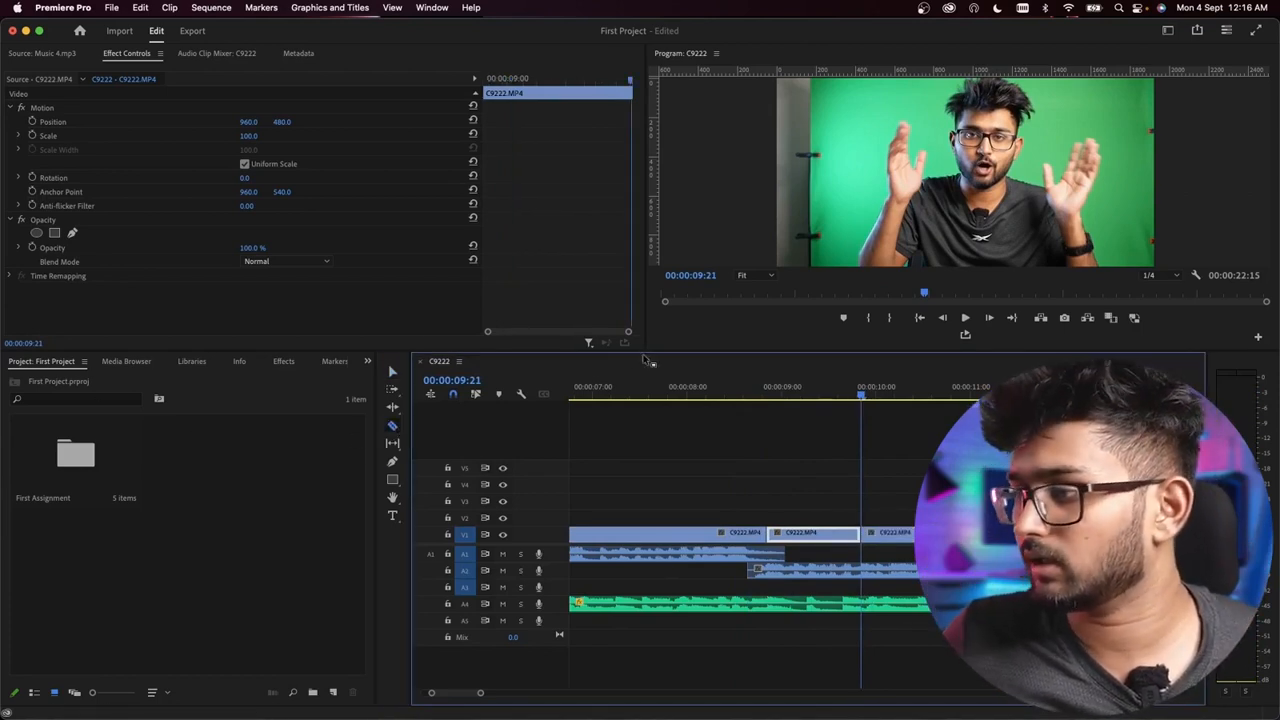
Step: Set the Scale of the segment ending at 00:00:09:21 to 180, adjust its horizontal position, and play through it to check
left_click(250, 136)
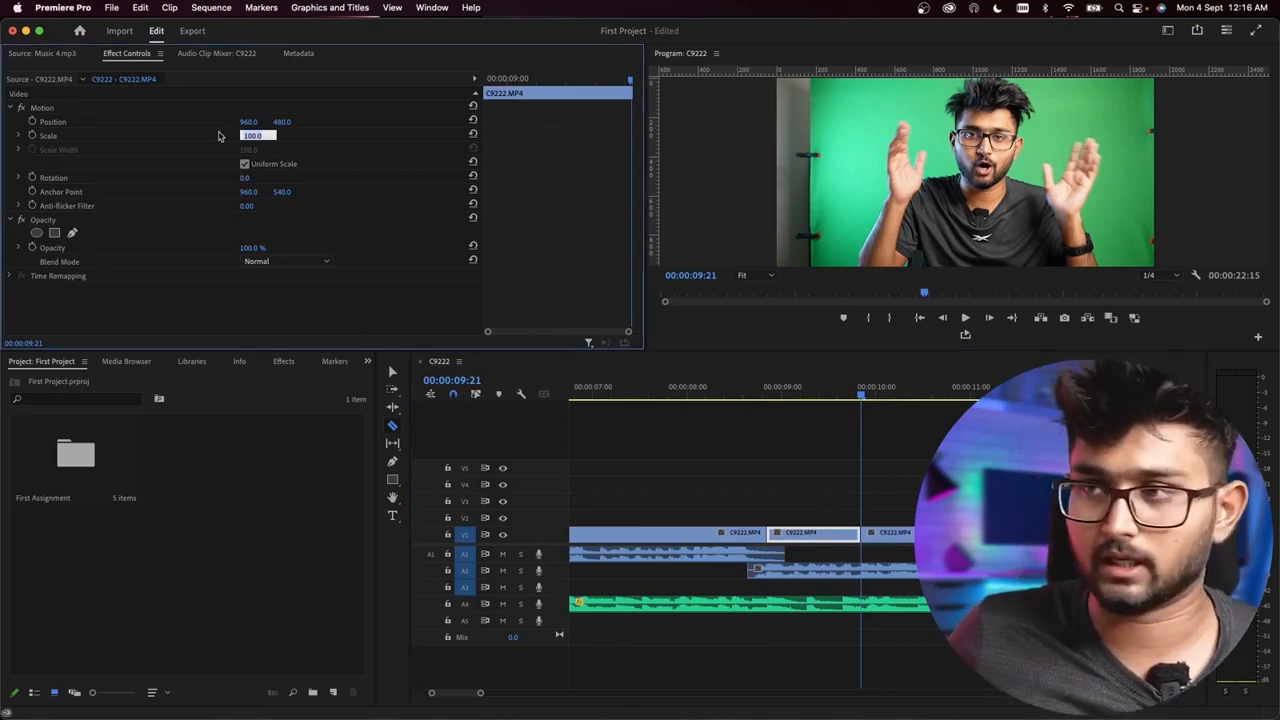
type("1")
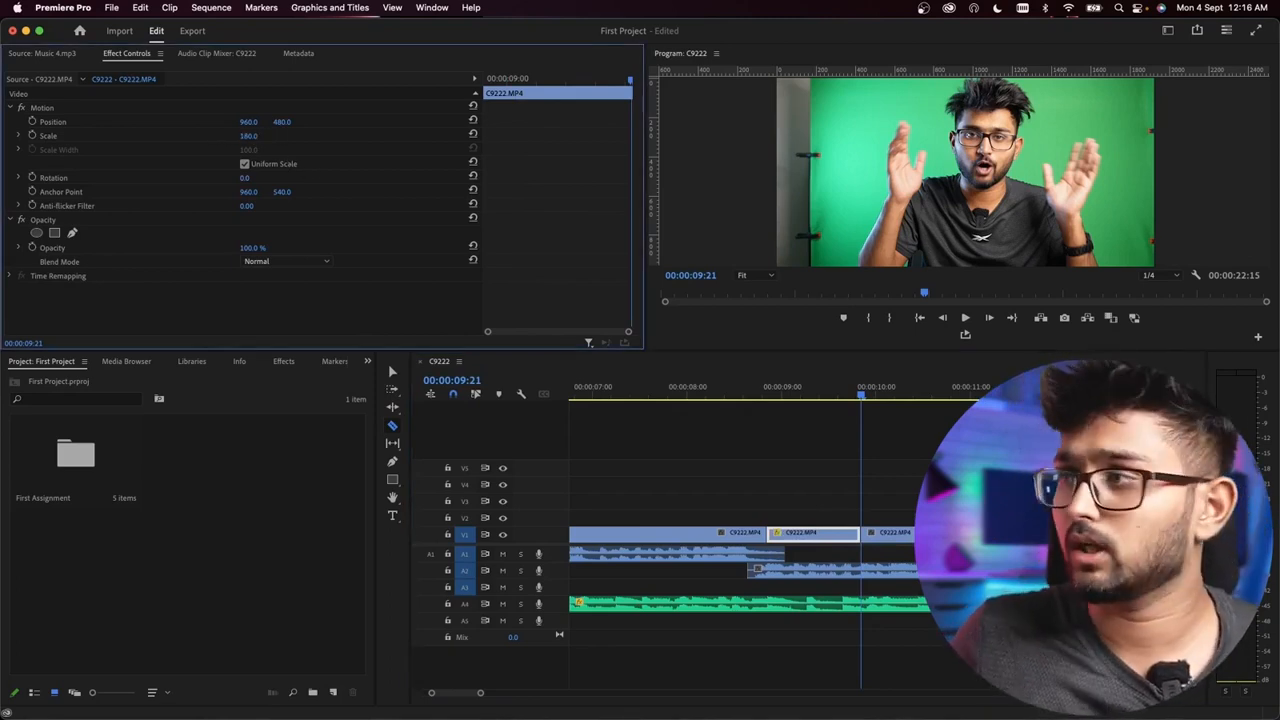
left_click_drag(834, 393, 816, 393)
left_click_drag(255, 128, 290, 125)
left_click(754, 398)
key("space")
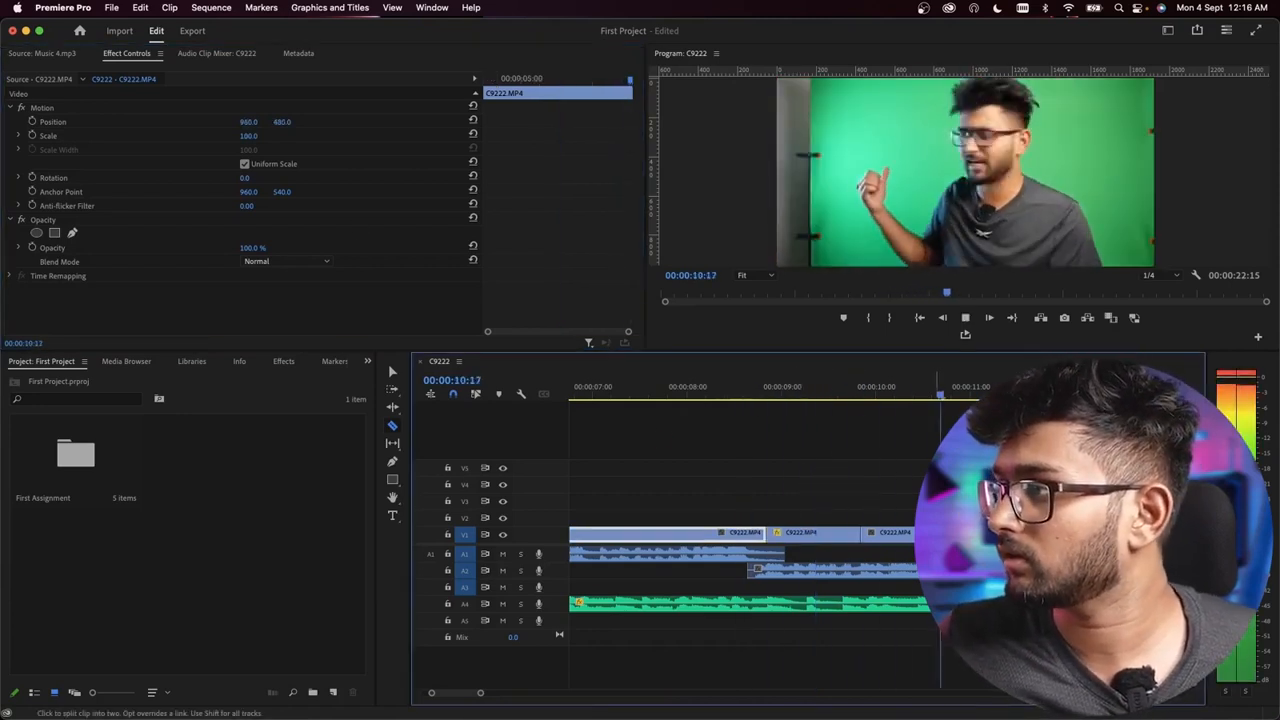
key("space")
Step: Play on from 00:00:10:22 through the following clips to look for another moment that suits a zoom-in
key("minus")
key("minus")
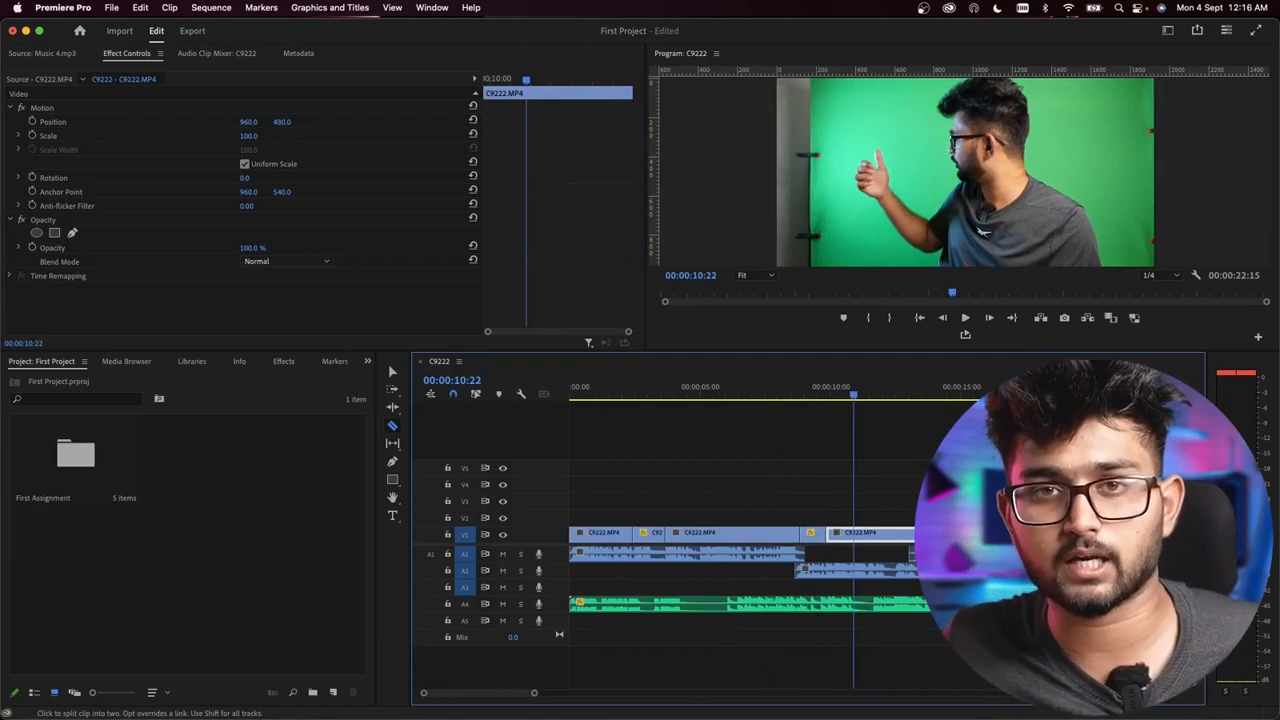
key("space")
scroll(892, 465, "down", 5)
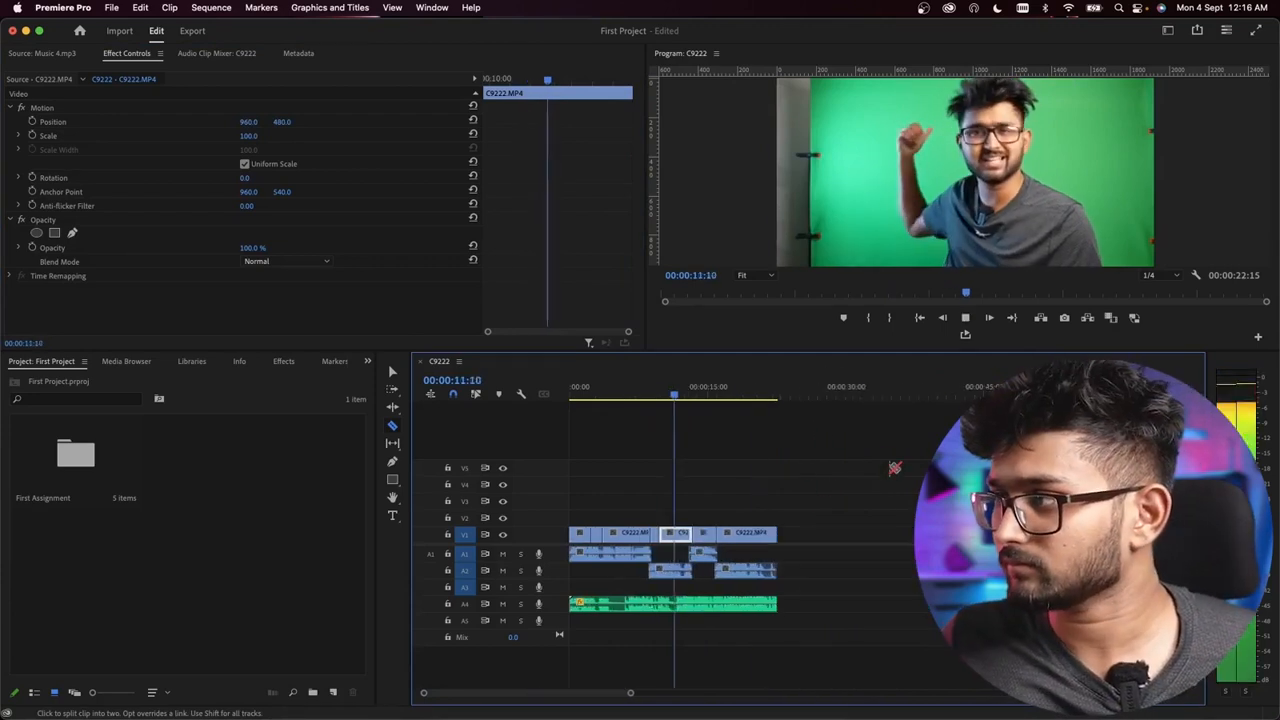
scroll(685, 535, "up", 3)
scroll(700, 545, "left", 3)
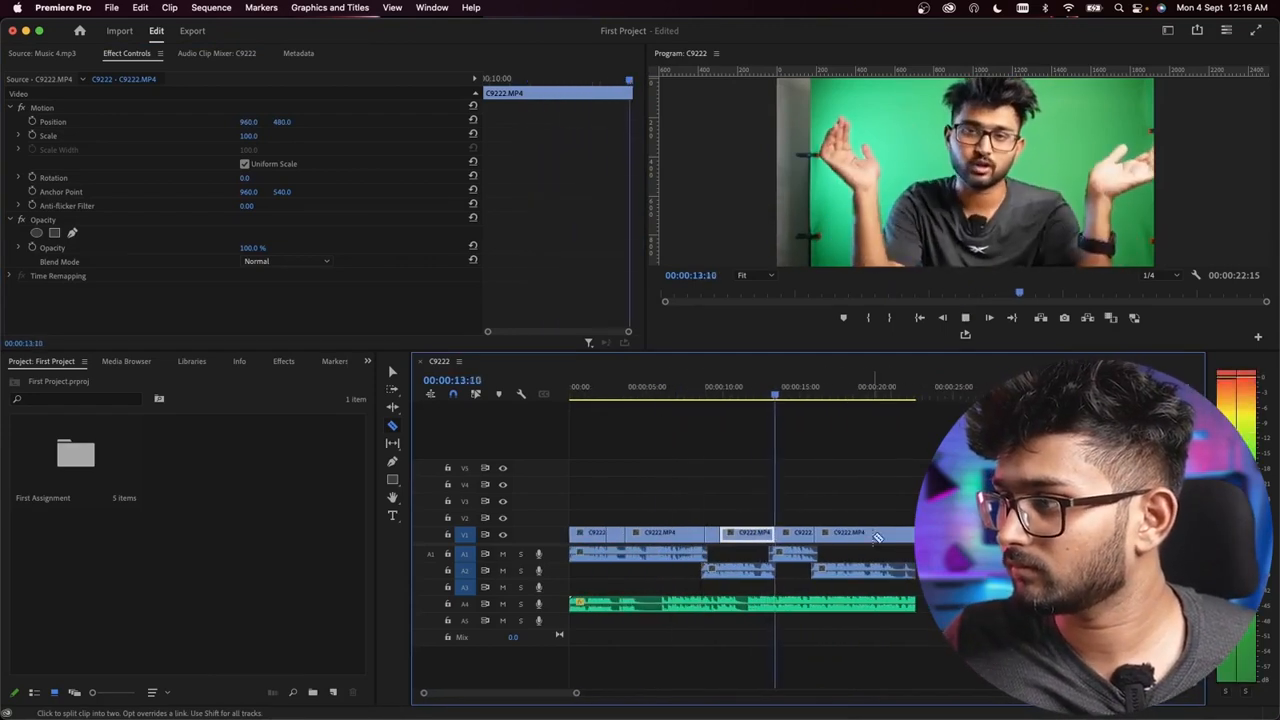
scroll(808, 575, "up", 3)
scroll(814, 581, "down", 4)
key("space")
scroll(733, 585, "up", 5)
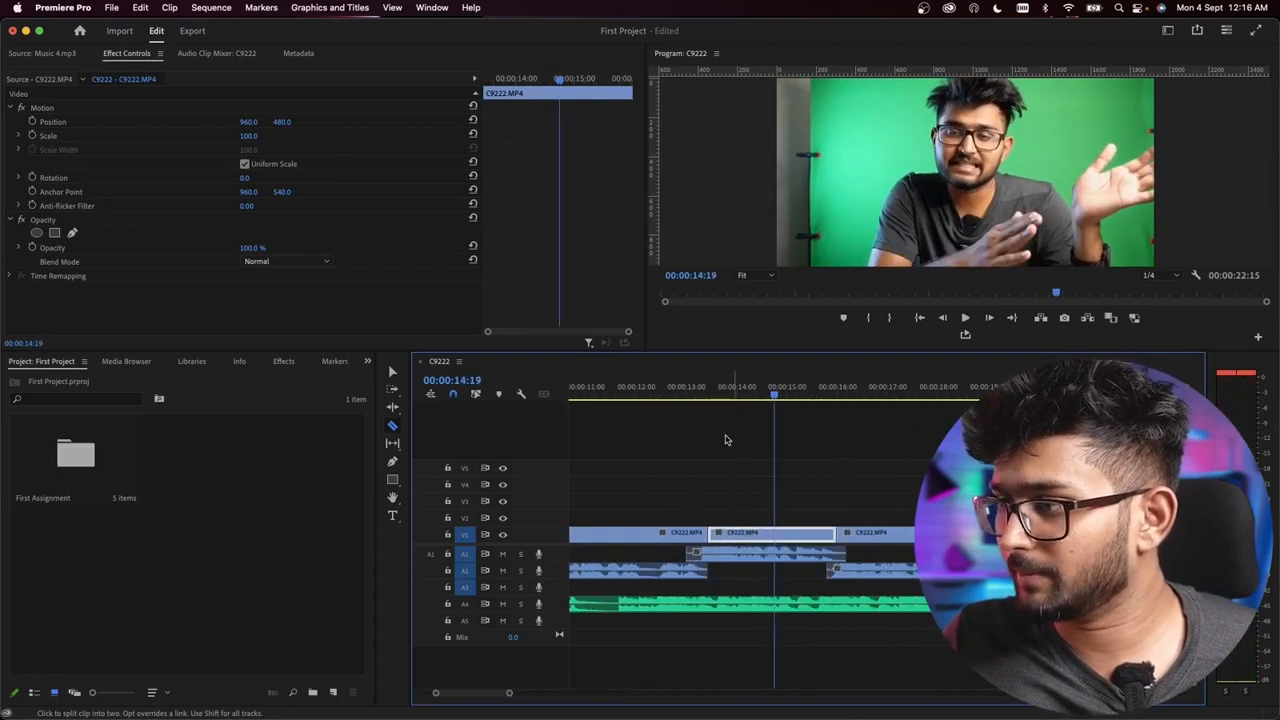
Step: Replay the cut just after 00:00:13 and continue to the end of the sequence to look for the last zoom-in point
left_click(672, 386)
key("space")
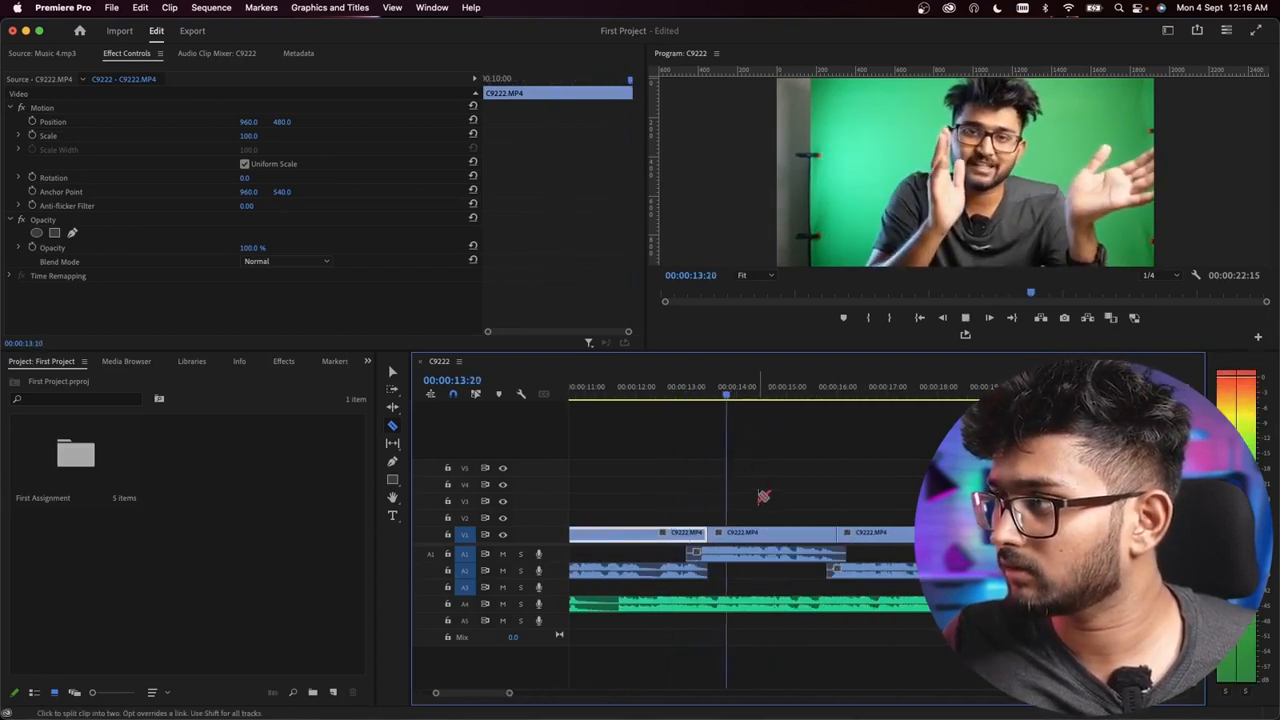
key("space")
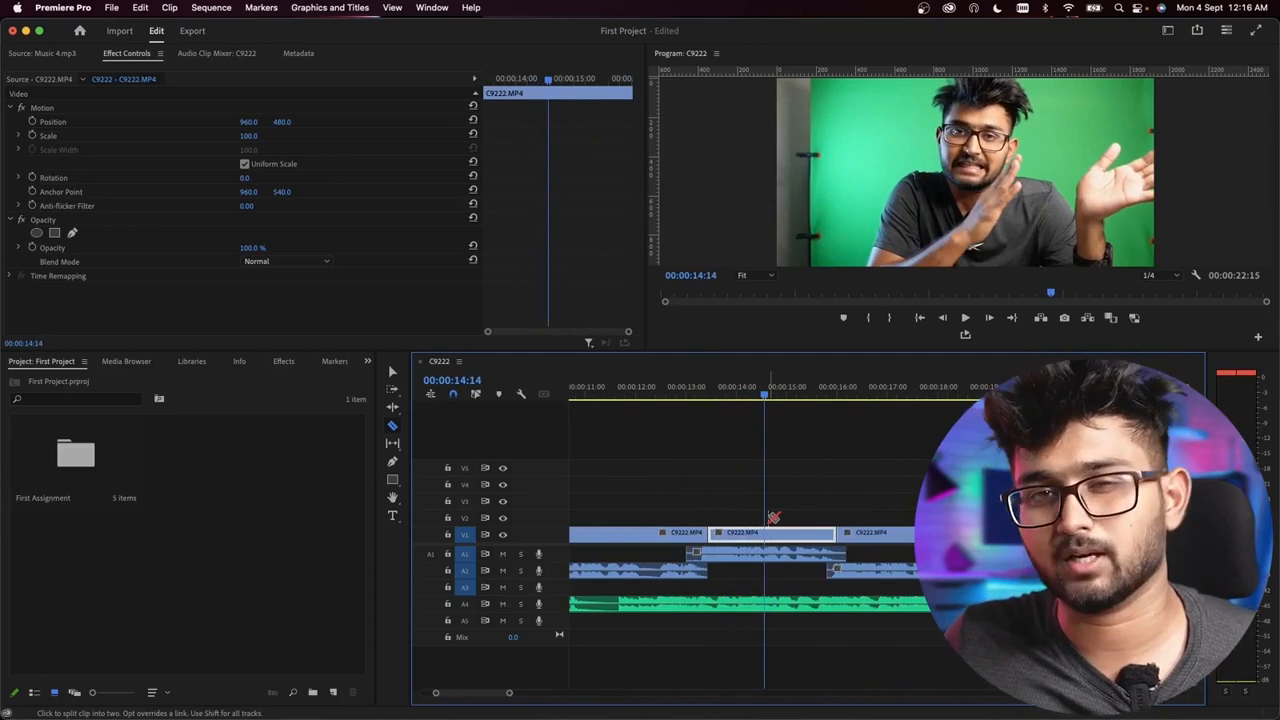
key("space")
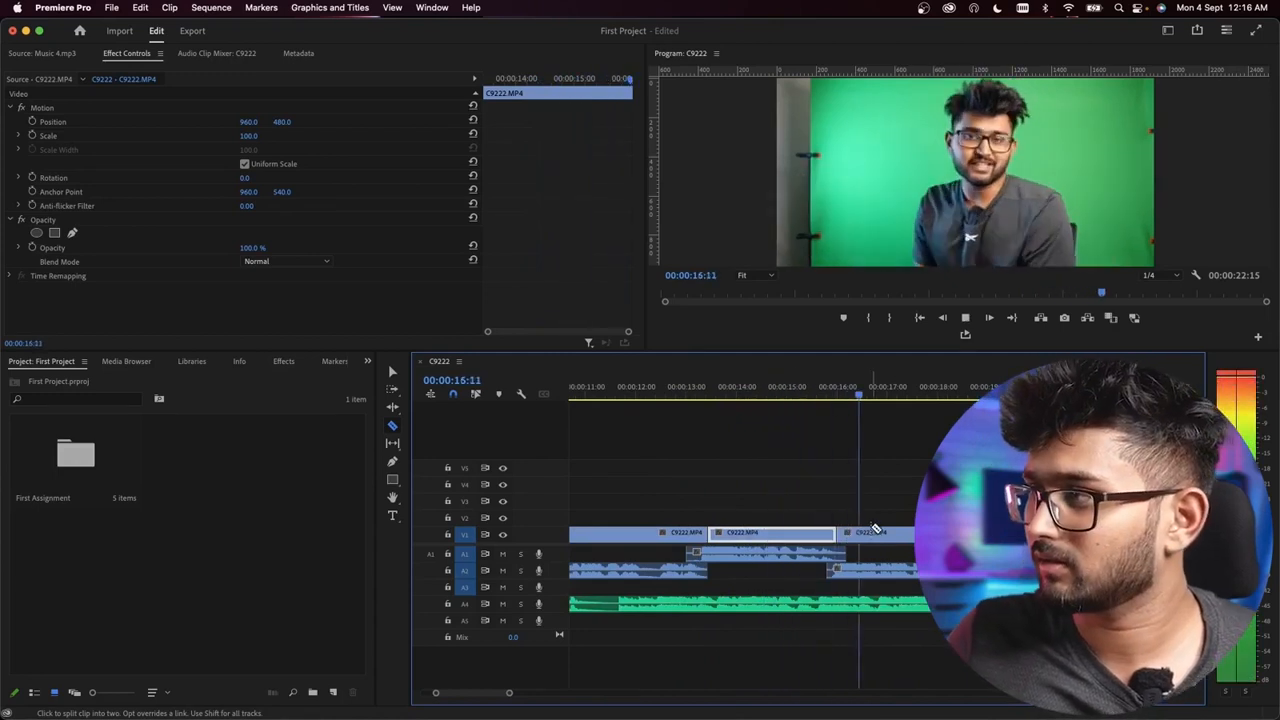
scroll(886, 535, "down", 3)
scroll(975, 540, "up", 3)
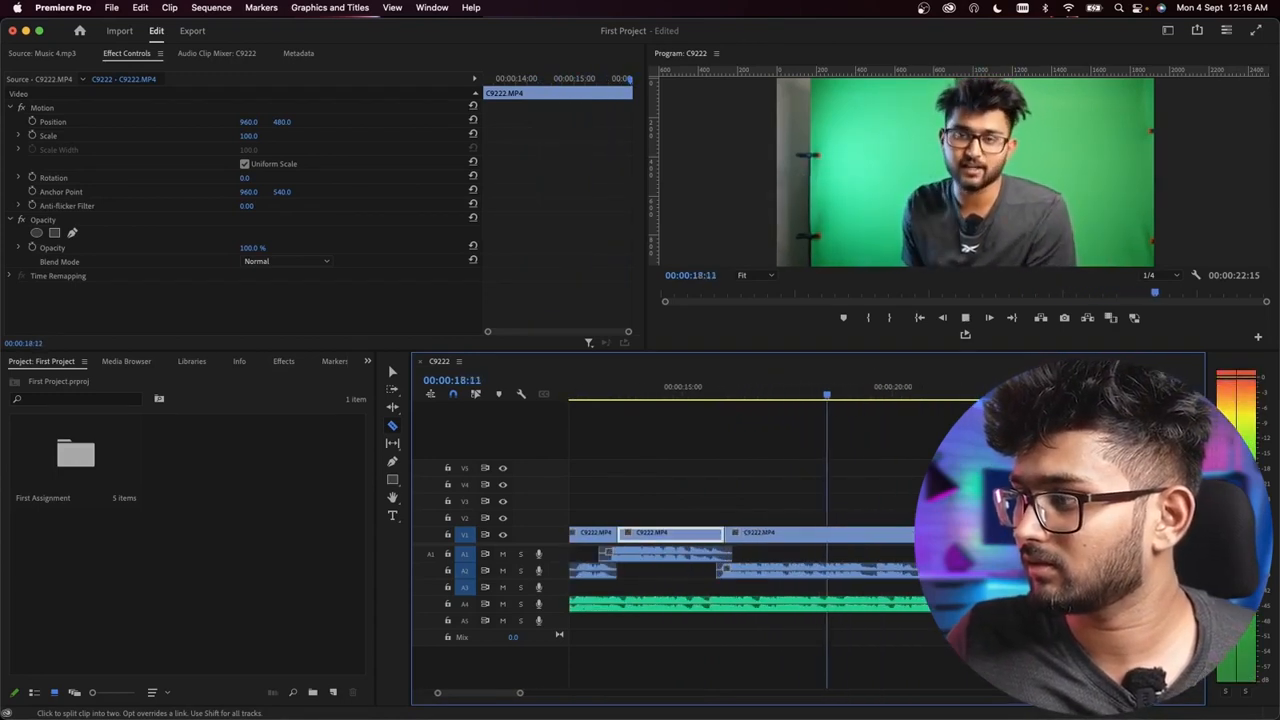
scroll(925, 540, "up", 2)
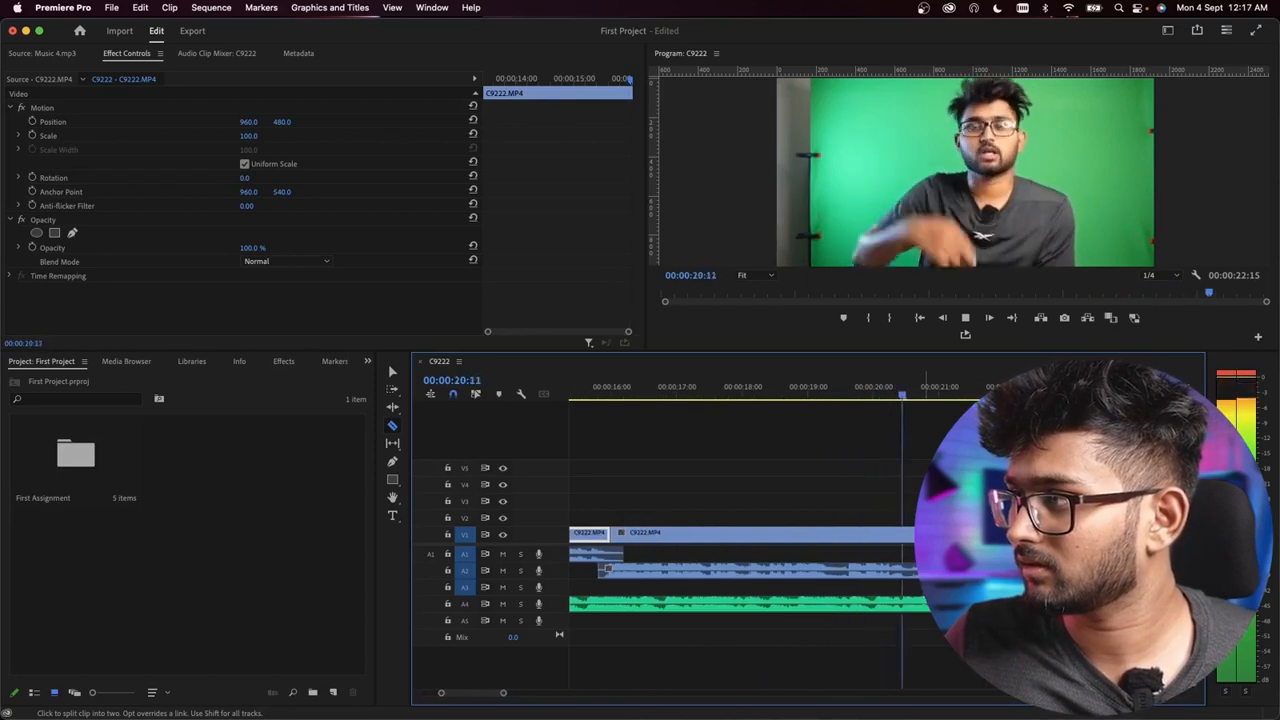
key("space")
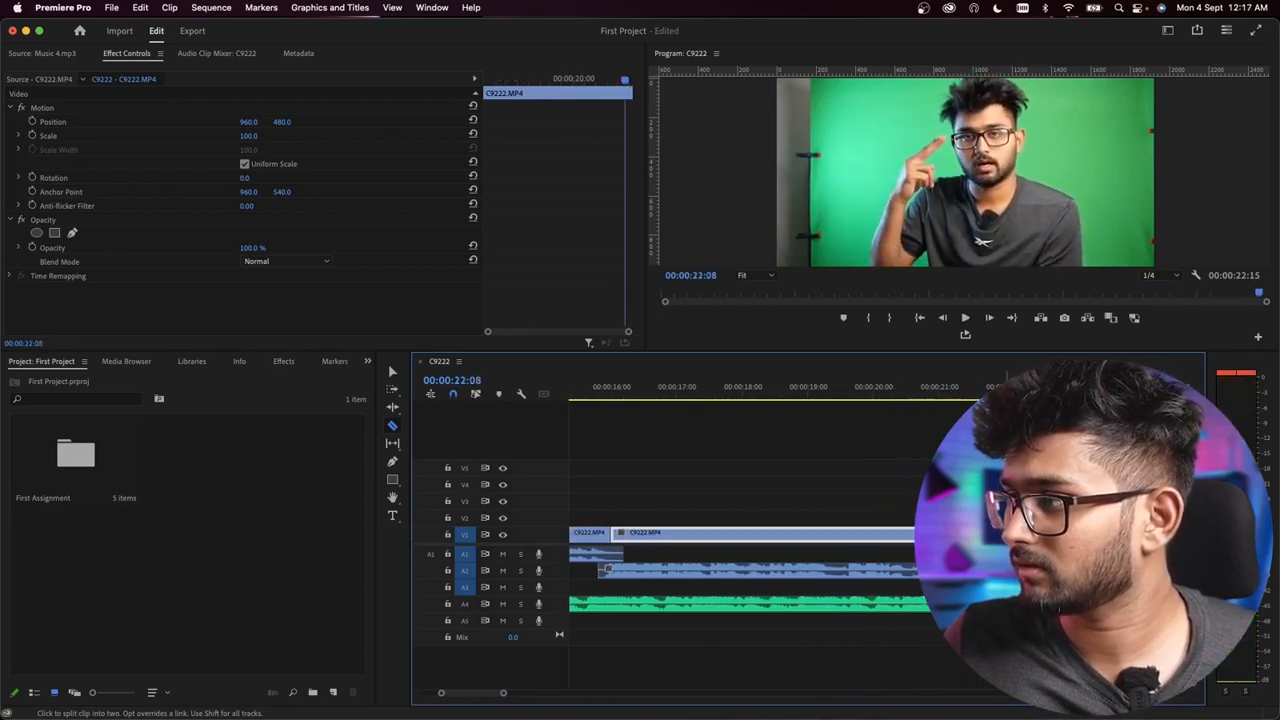
Step: Split the last C9222 video clip at 00:00:21:21 with the Razor tool and select the short closing segment
key("shift+Left")
key("shift+Left")
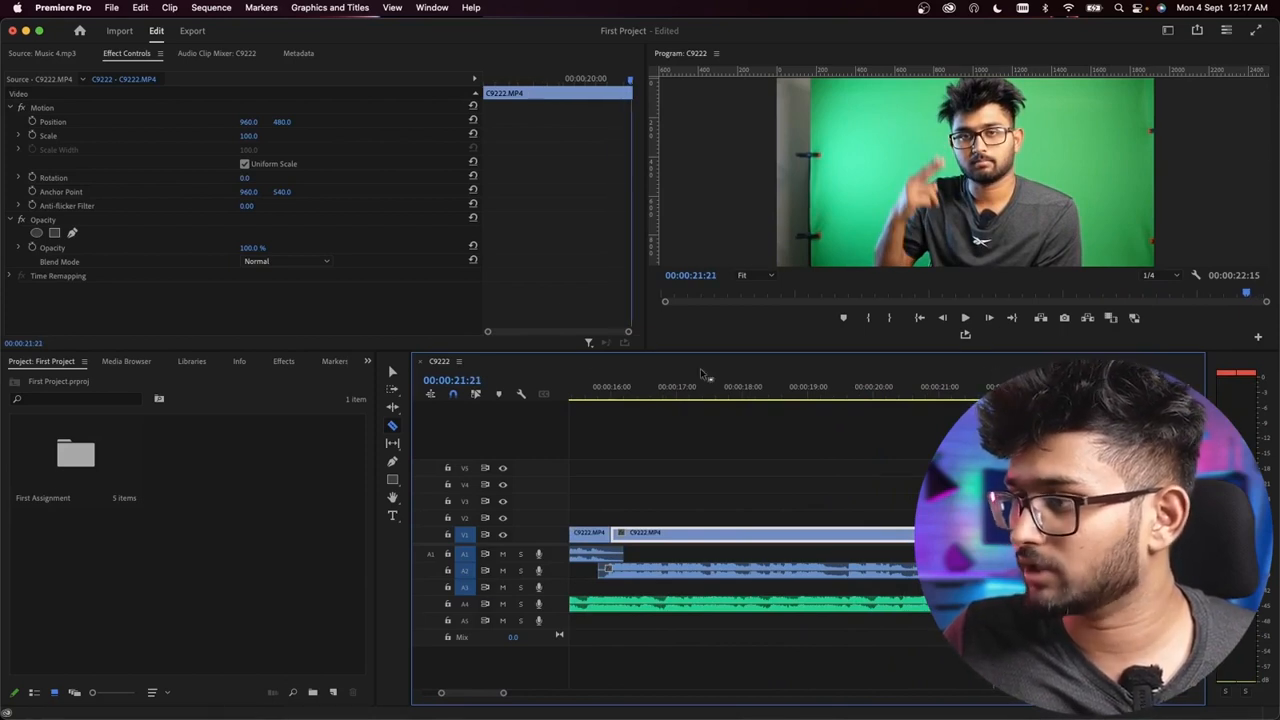
left_click(392, 372)
left_click(1018, 536)
Step: Set the closing segment's Scale to 180 and its Position to 991, 642, and play across the cut to check
left_click(250, 136)
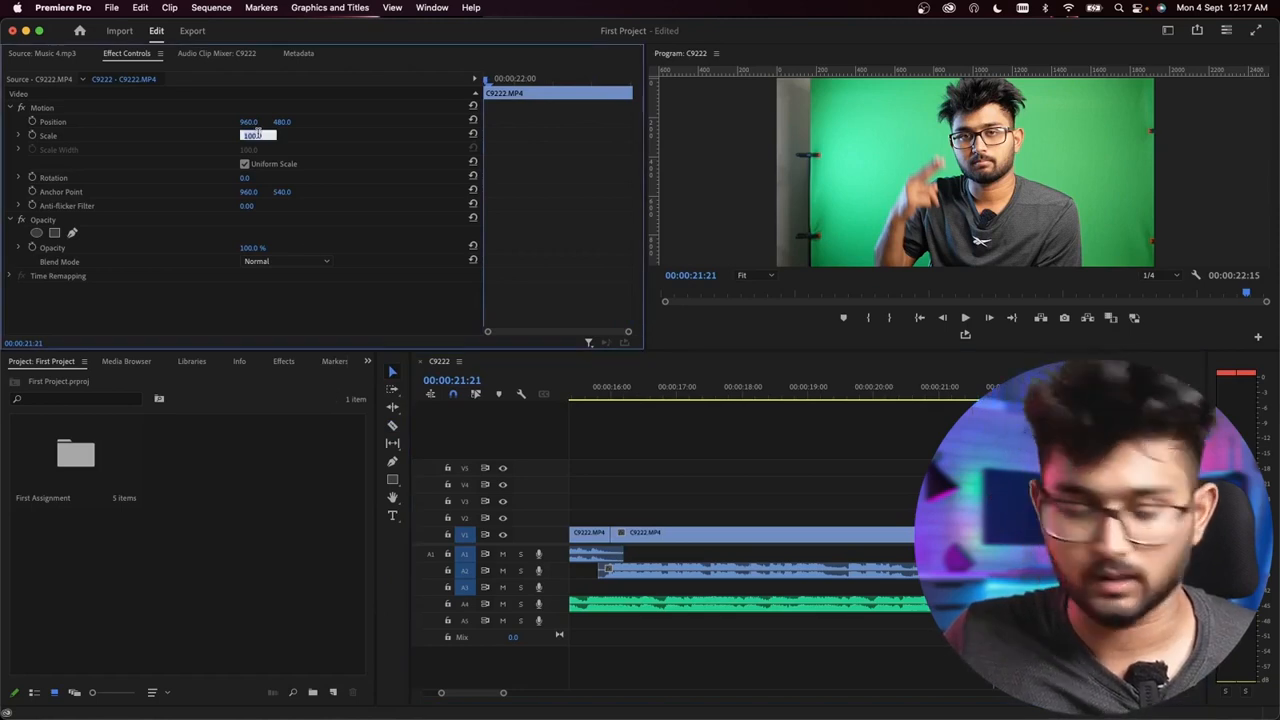
type("180")
key("Return")
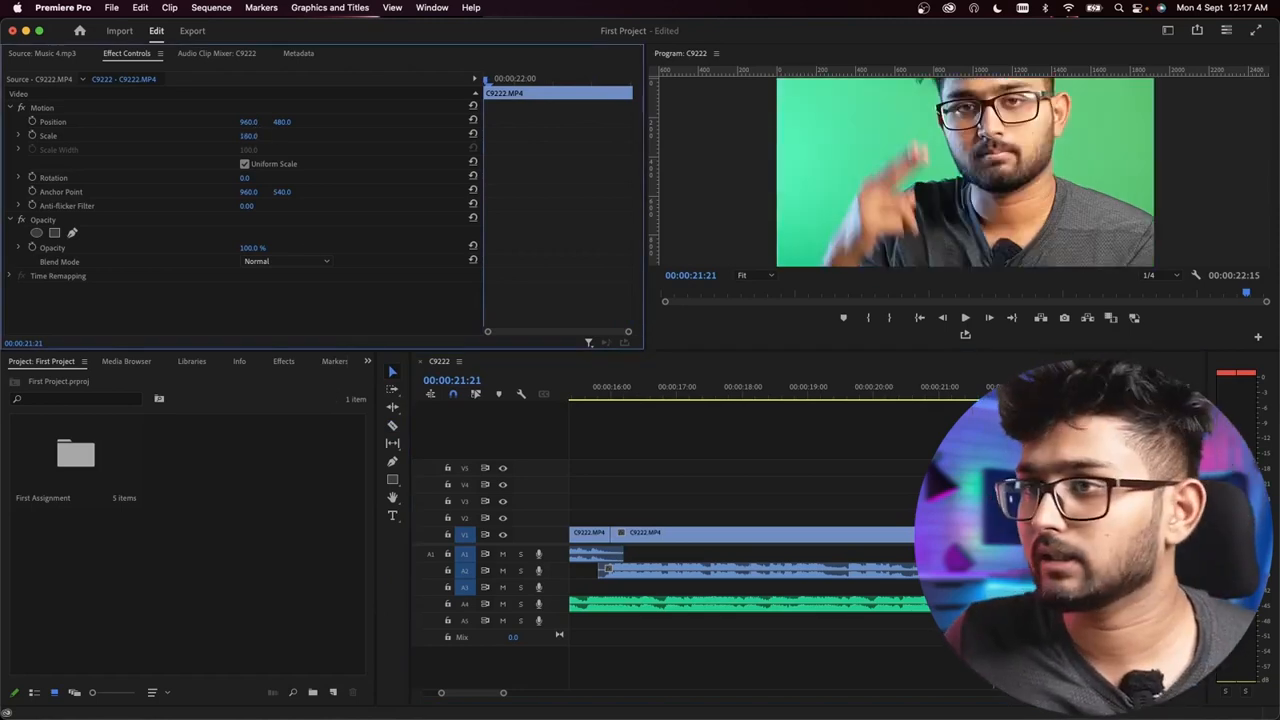
left_click_drag(247, 123, 314, 125)
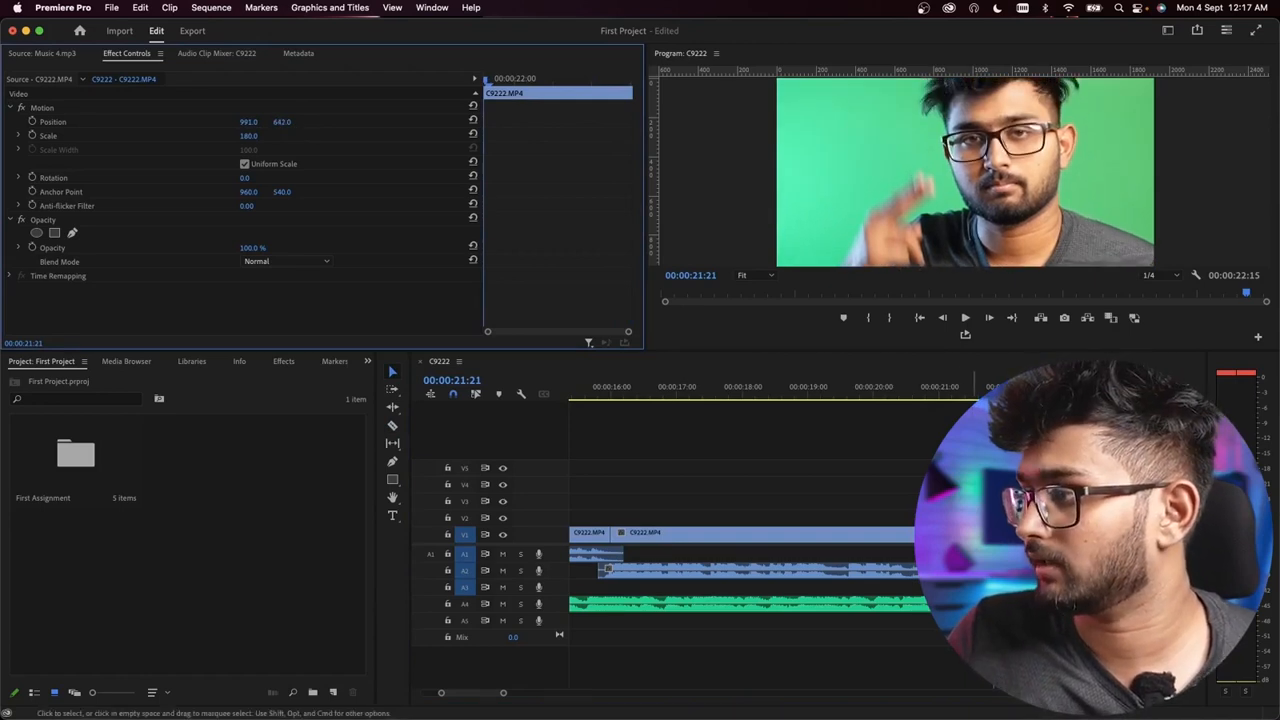
left_click(951, 390)
key("space")
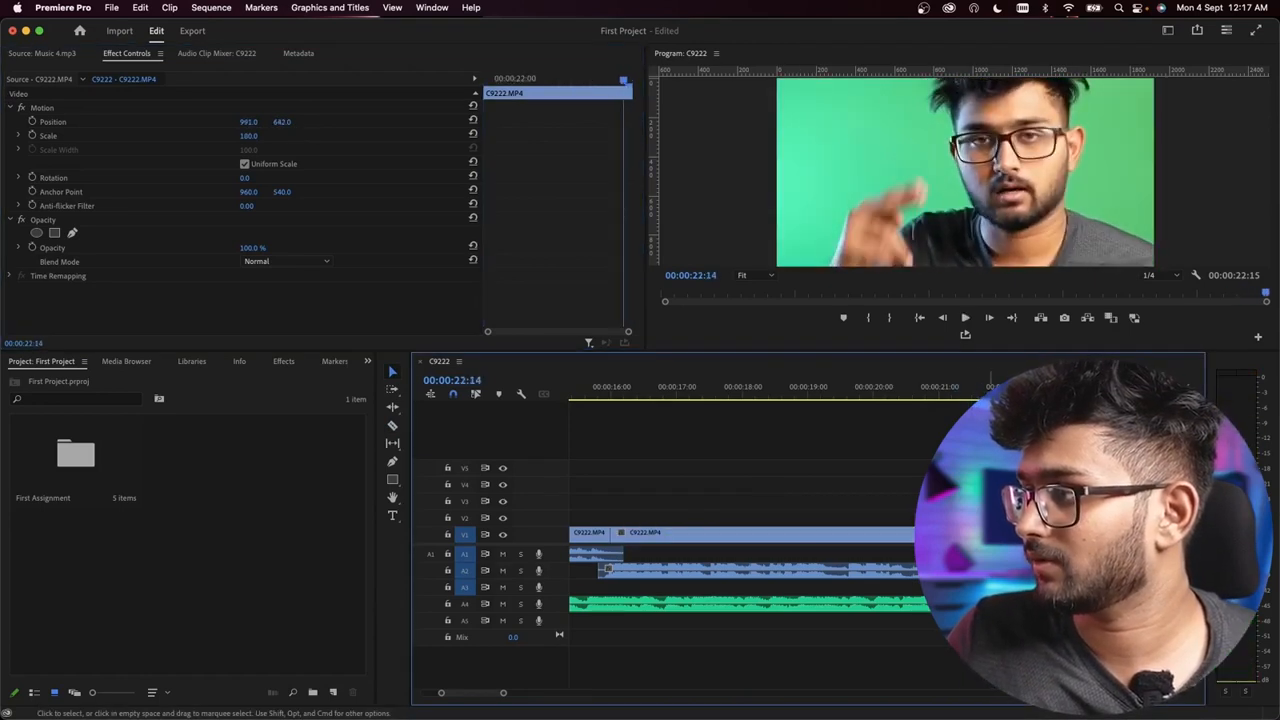
Step: Set the closing segment's horizontal Position to 889 and replay the end of the sequence to check the framing
left_click(1002, 381)
key("Right")
key("Right")
key("Right")
left_click_drag(249, 122, 181, 122)
left_click(954, 388)
key("space")
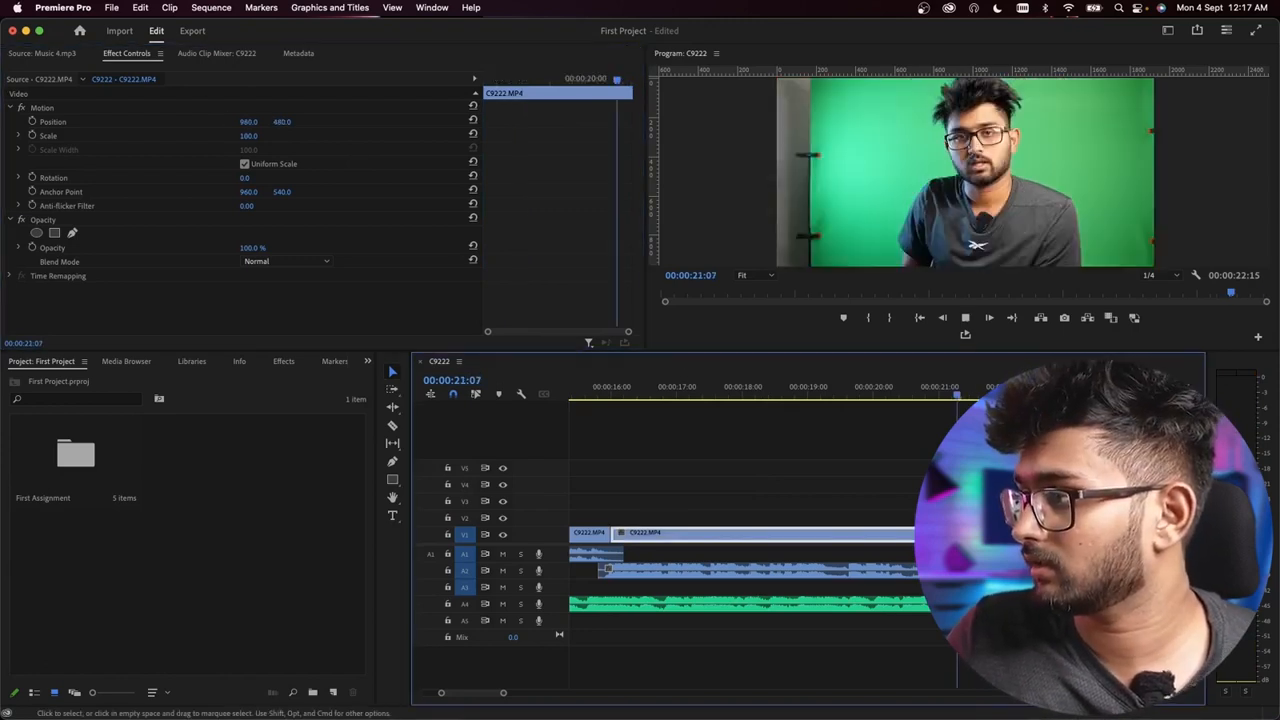
key("space")
Step: Return the playhead to the start and play the whole sequence to review all the zoom-ins
scroll(974, 450, "down", 3)
scroll(820, 569, "down", 3)
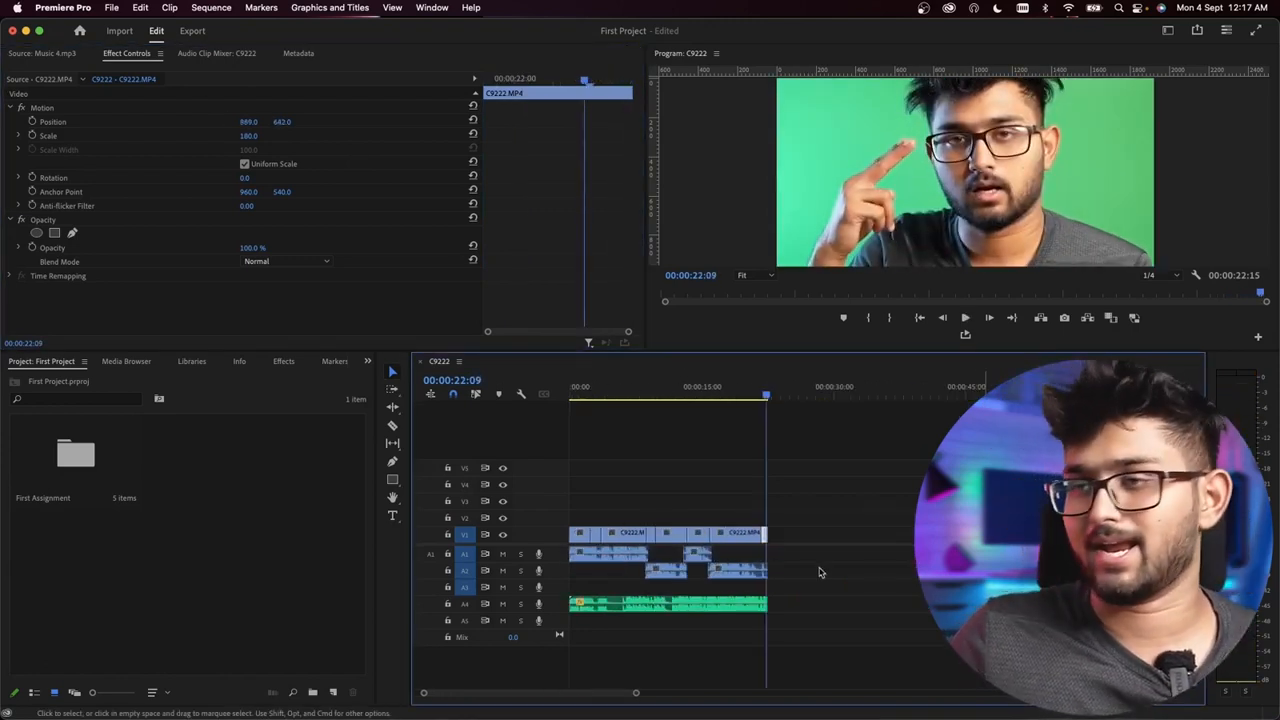
scroll(770, 555, "down", 2)
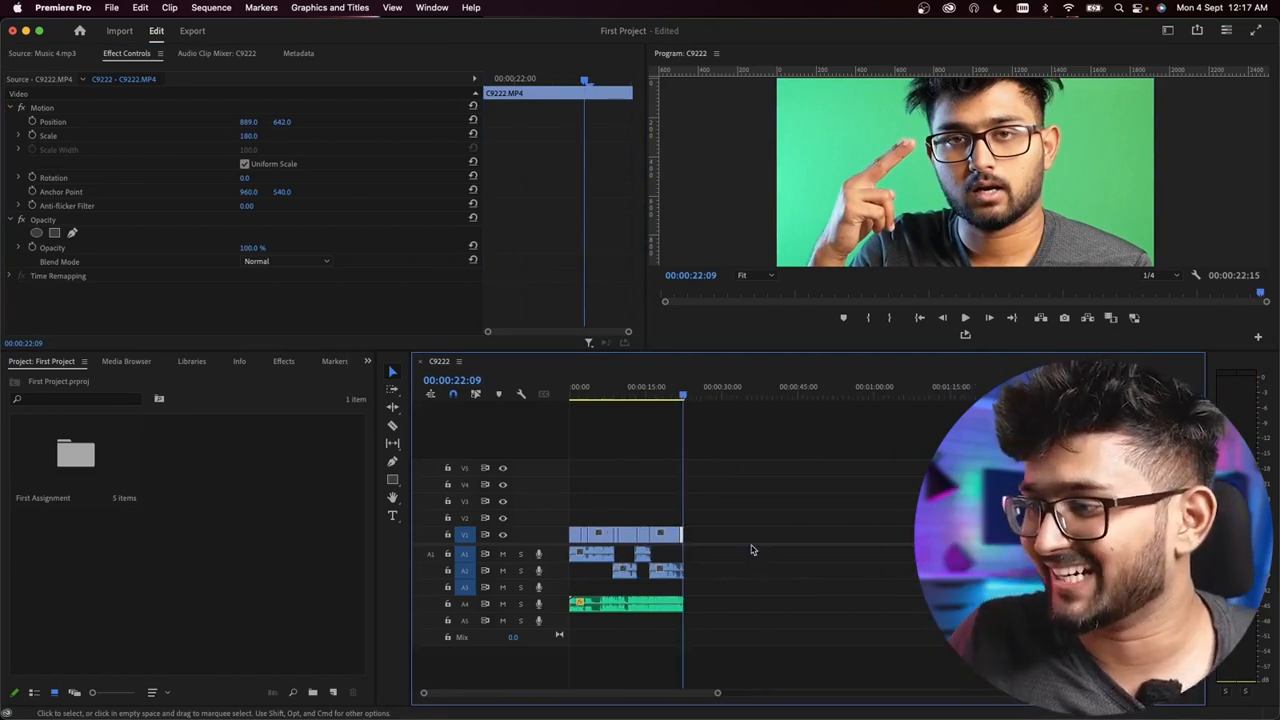
scroll(672, 558, "up", 5)
key("Home")
key("space")
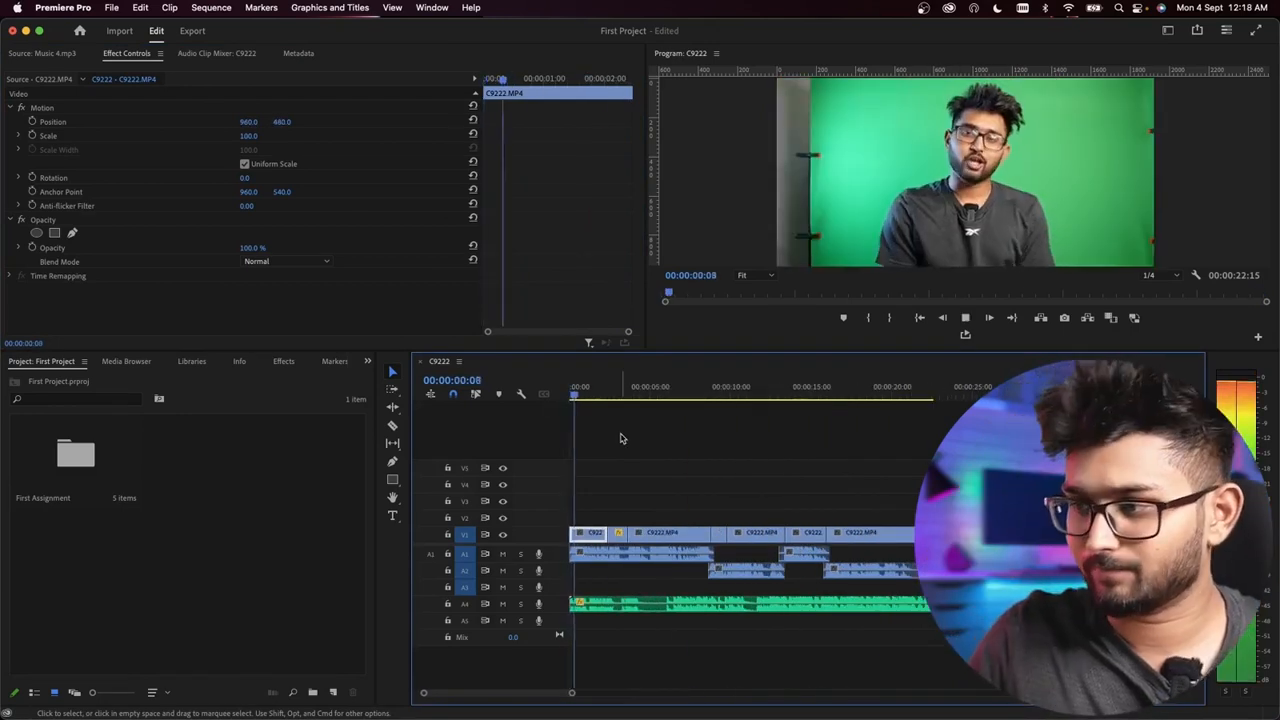
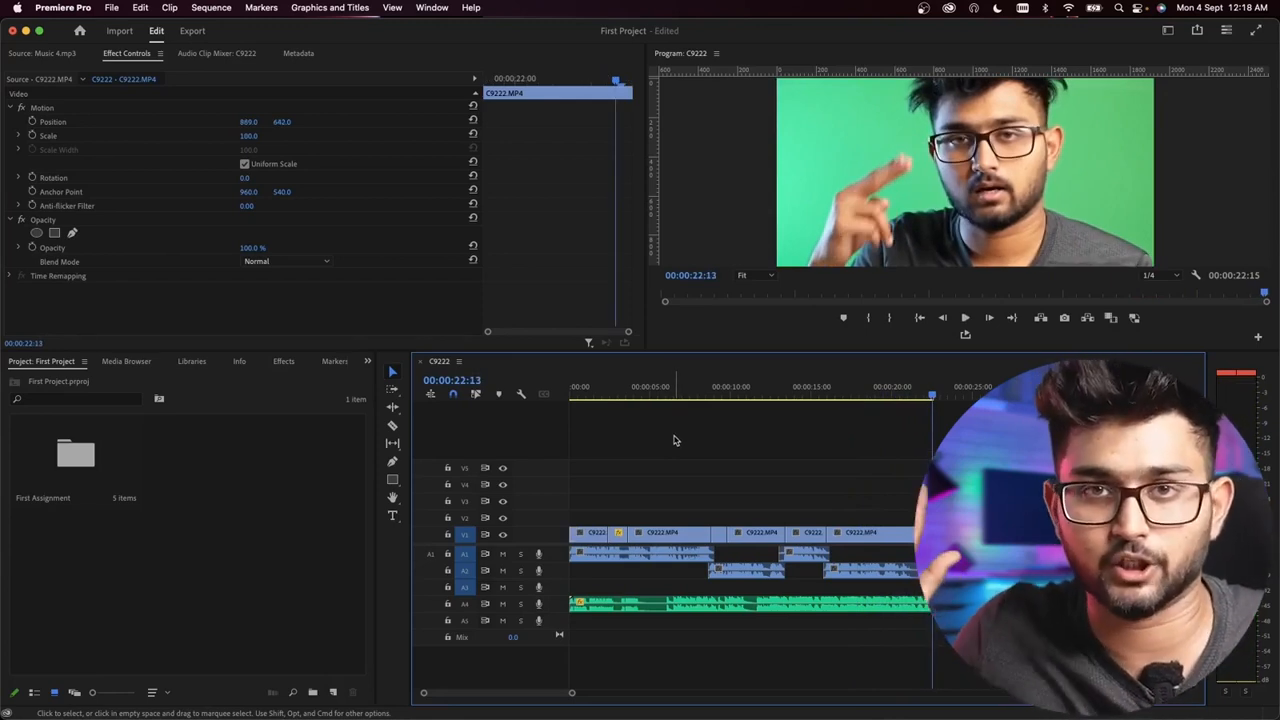
Step: Return the playhead to the start of the sequence, clear the clip selection and activate the Type tool
left_click_drag(618, 386, 519, 404)
left_click(606, 434)
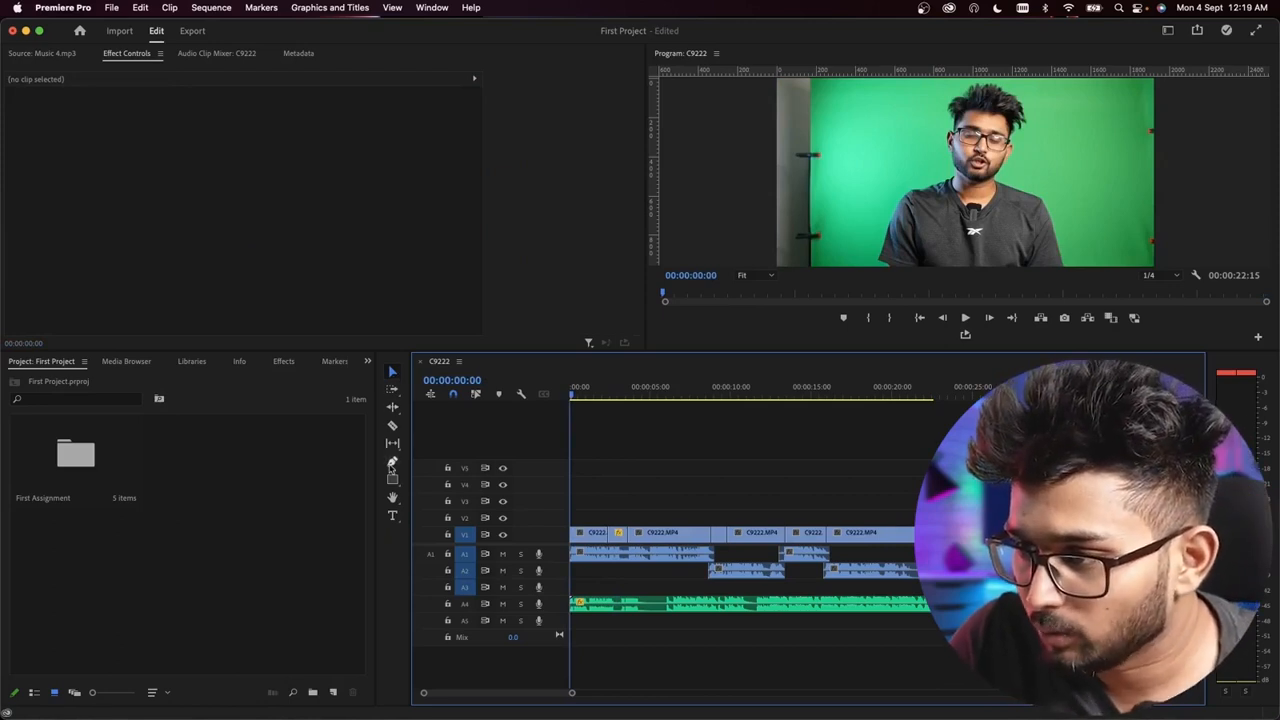
left_click(393, 516)
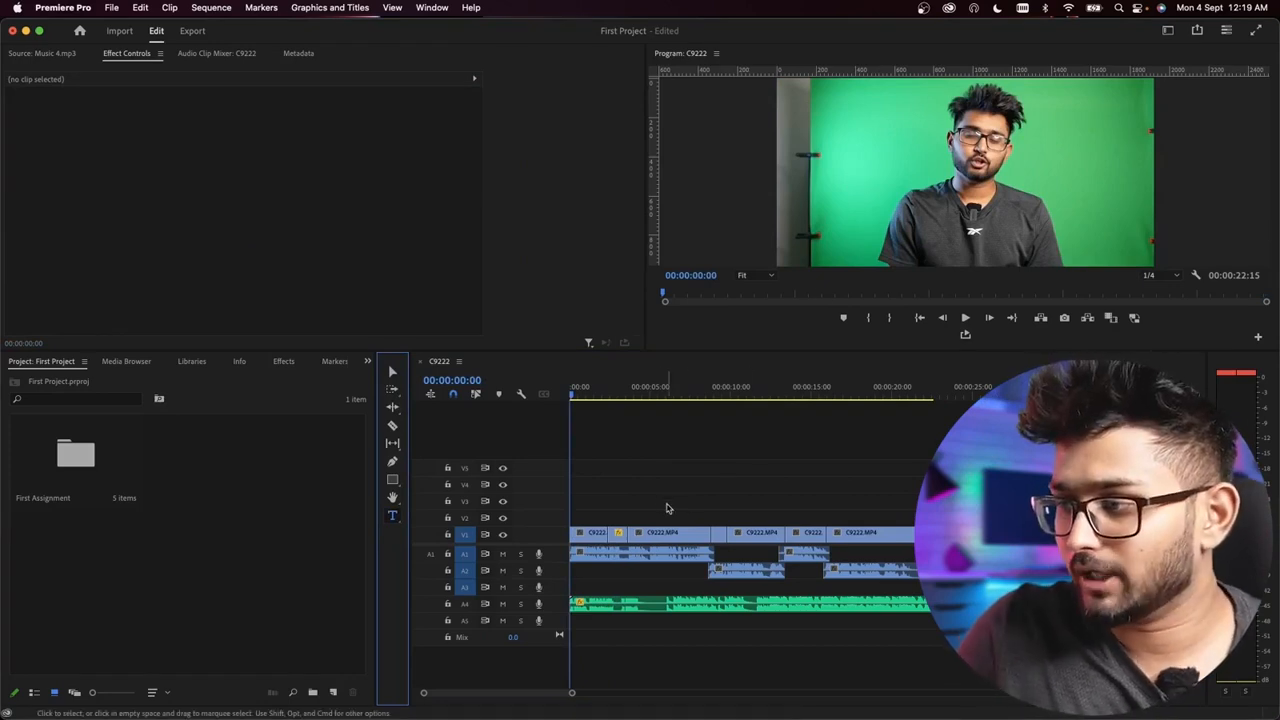
left_click(573, 388)
key("equal")
key("equal")
key("equal")
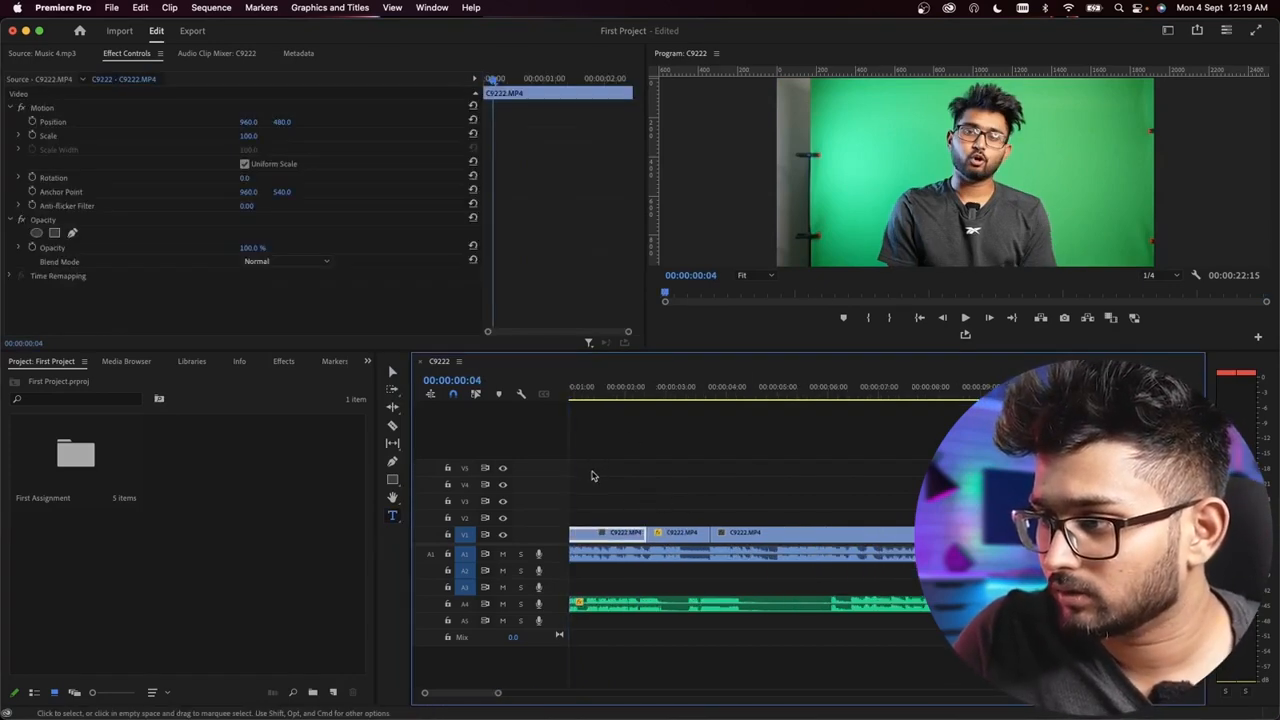
left_click_drag(577, 393, 560, 393)
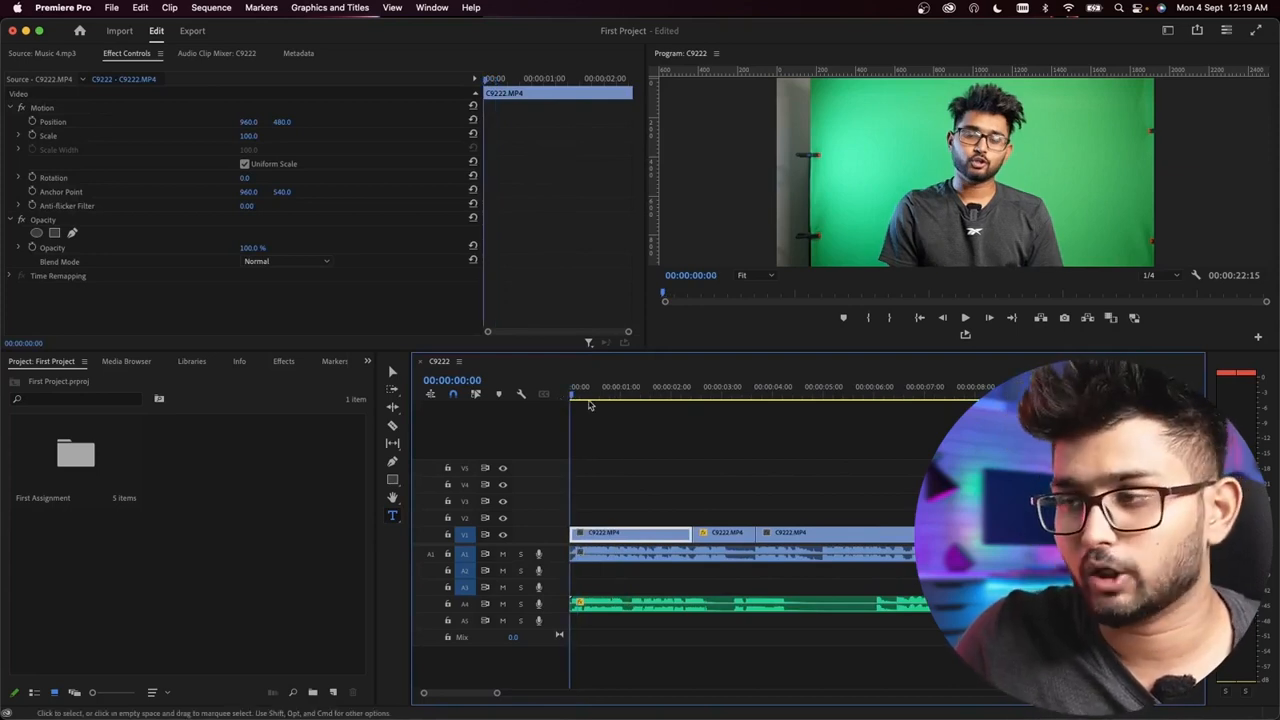
Step: Play the opening seconds of the sequence to find where a title fits the speech
key("space")
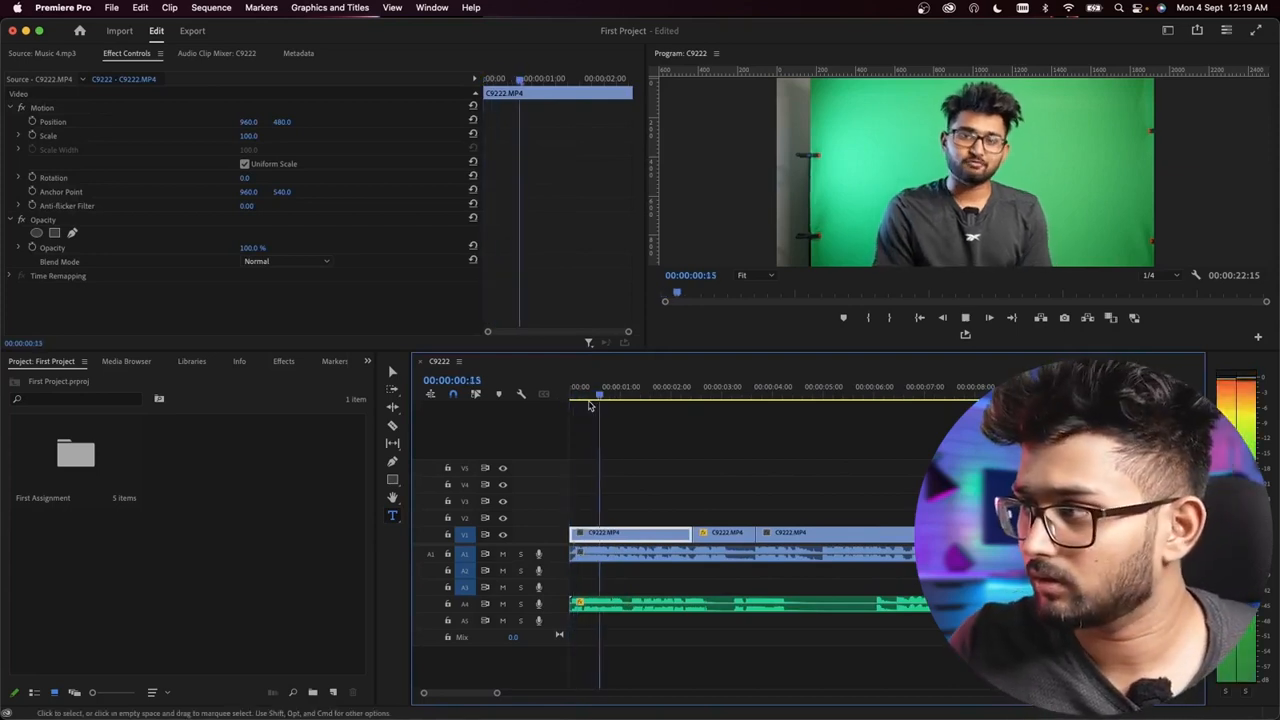
key("minus")
key("equal")
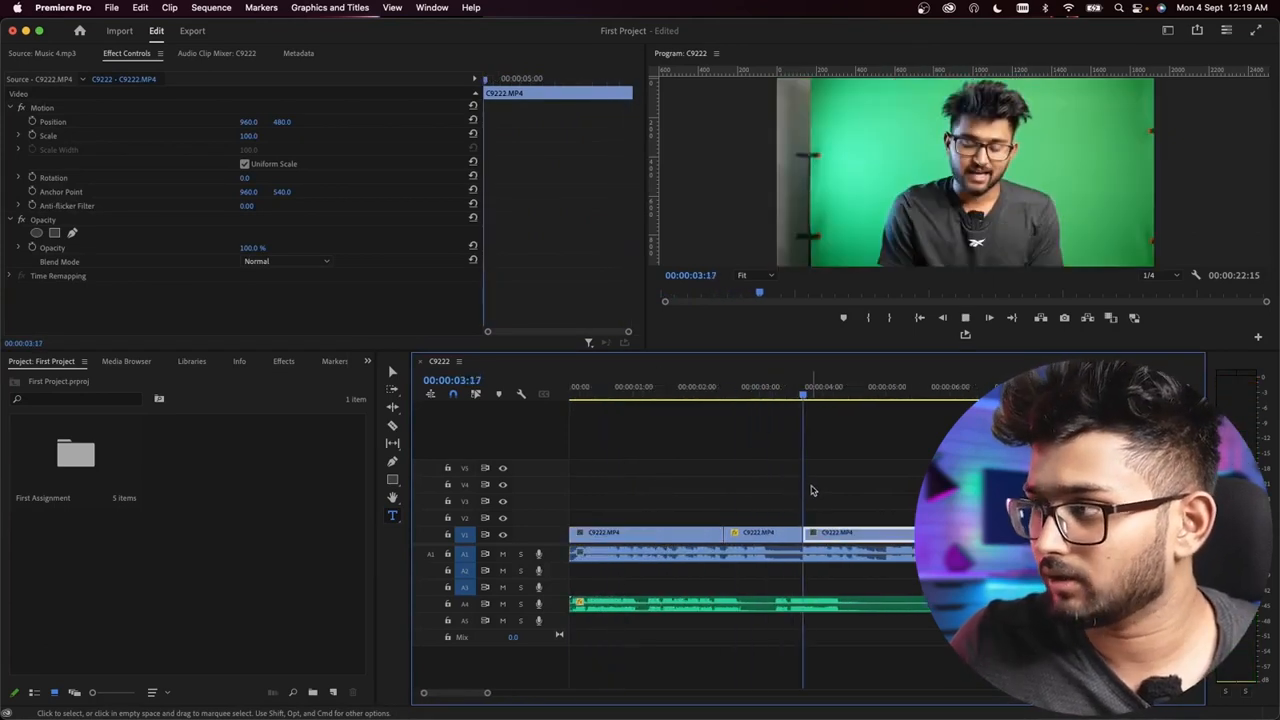
key("space")
key("equal")
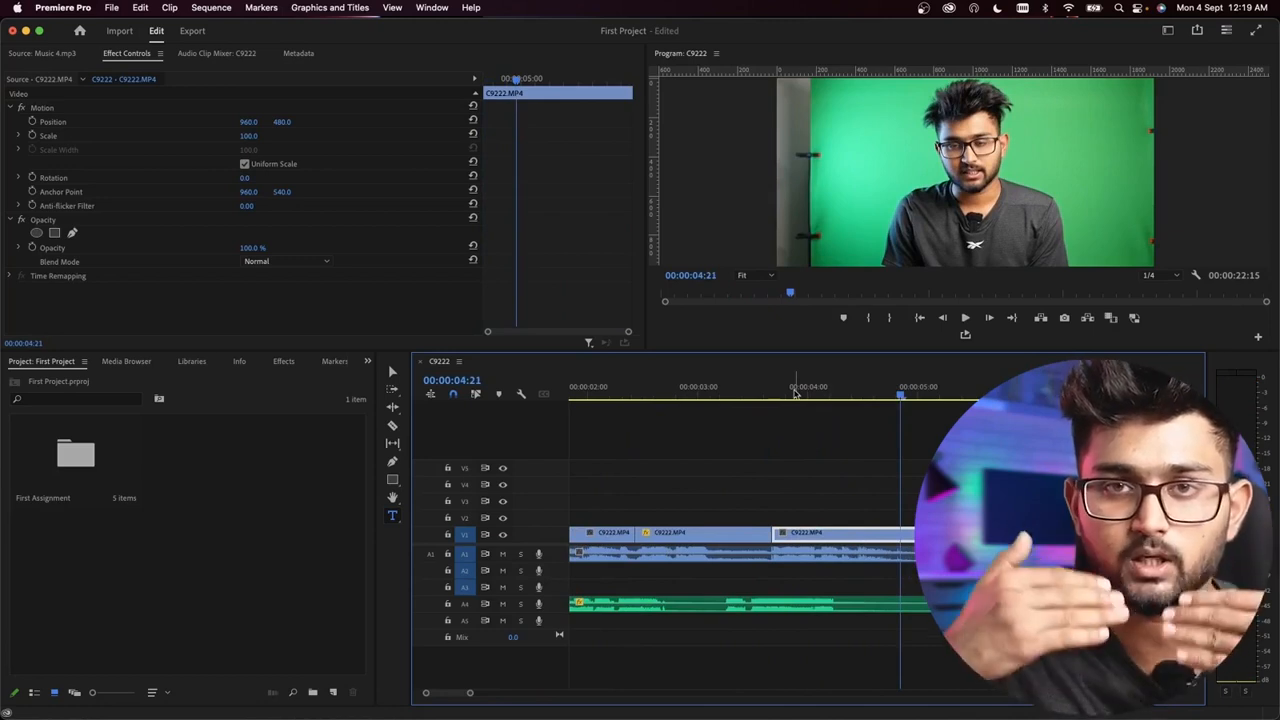
Step: Replay the start of the third C9222 video clip and park the playhead at 00:00:04:01
left_click(788, 390)
key("space")
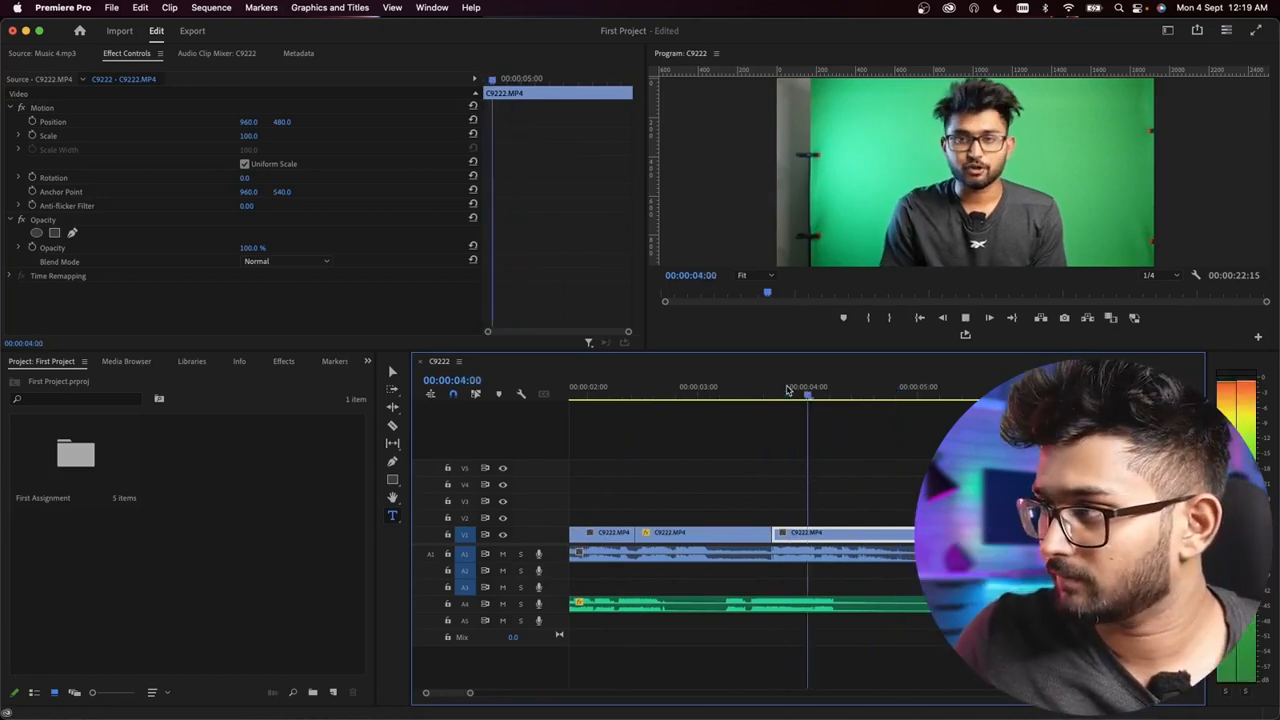
left_click(770, 390)
key("space")
key("space")
left_click(804, 394)
key("space")
key("space")
left_click_drag(832, 395, 813, 396)
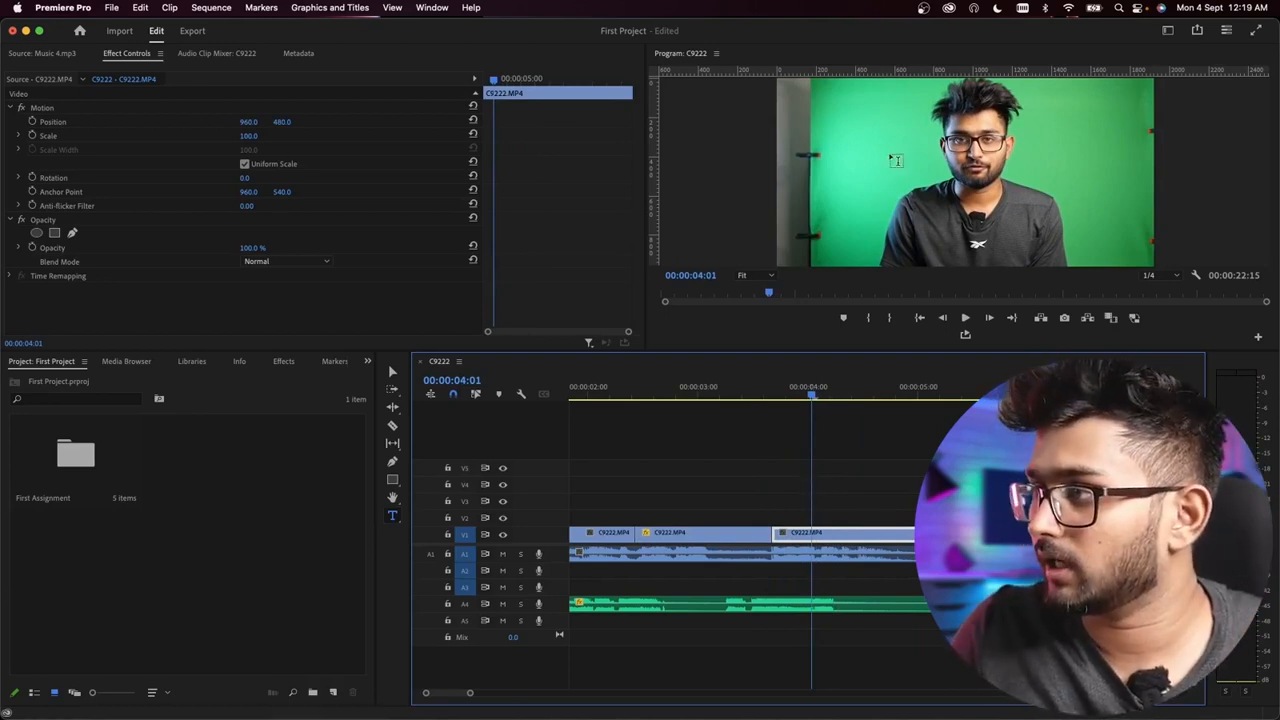
Step: Add a text graphic reading "First Assignment" beside the speaker in the program frame and select all of its text
left_click(862, 155)
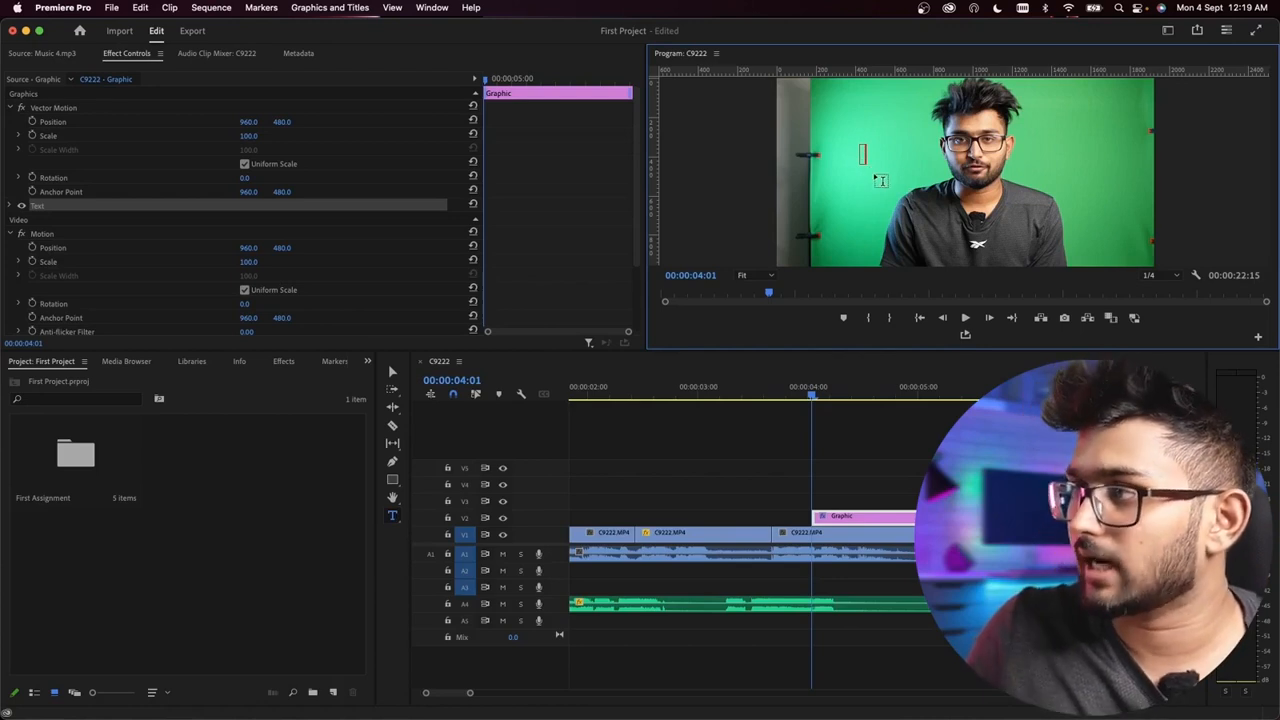
type("F")
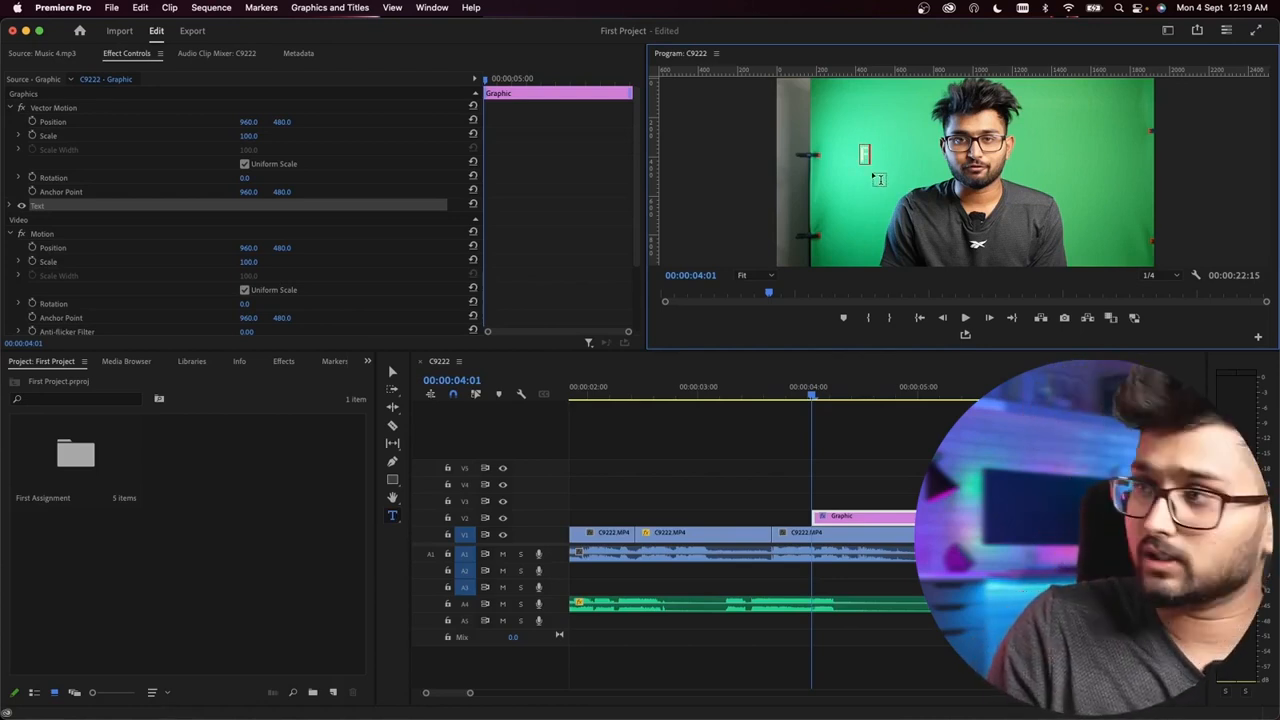
type("irst A")
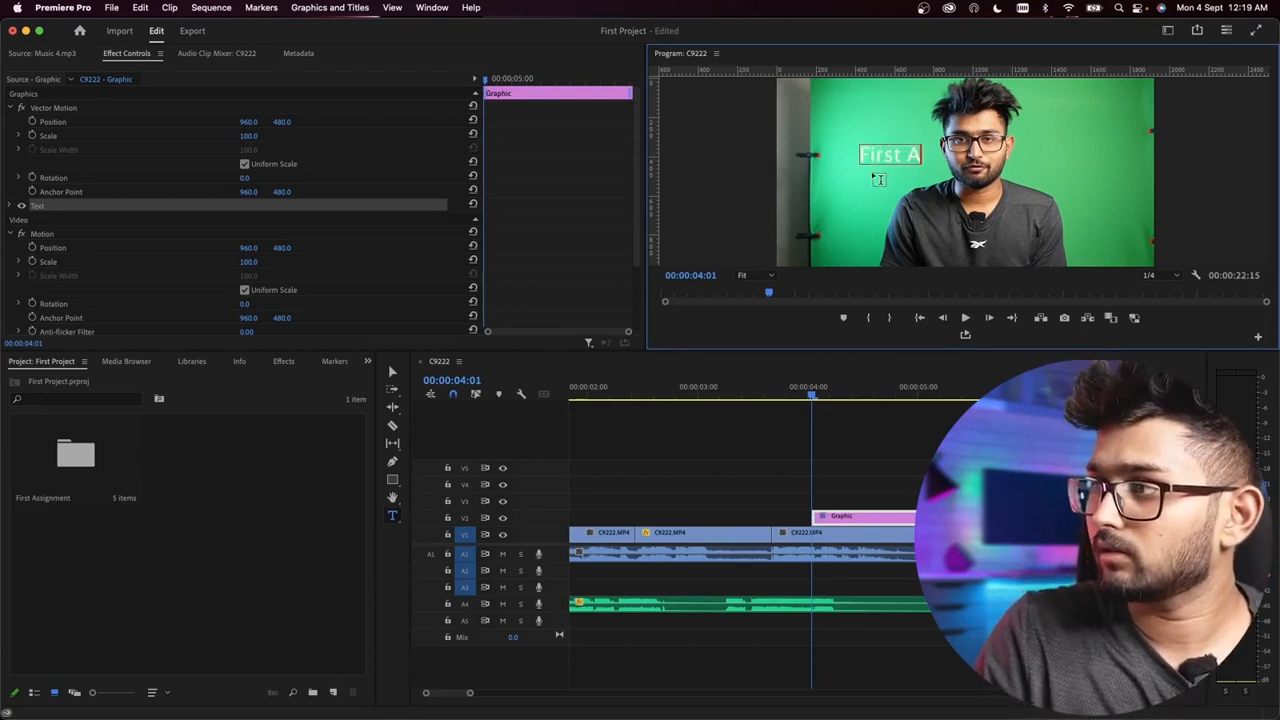
type("ssignmen")
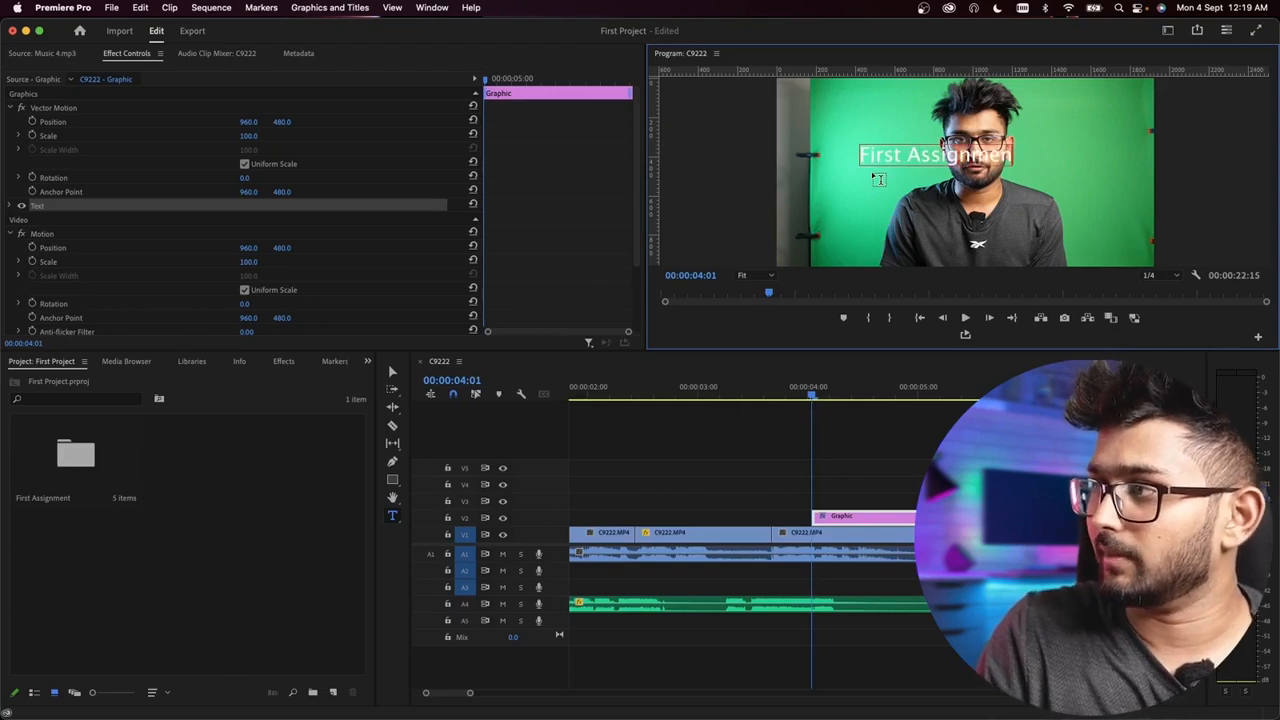
type("t")
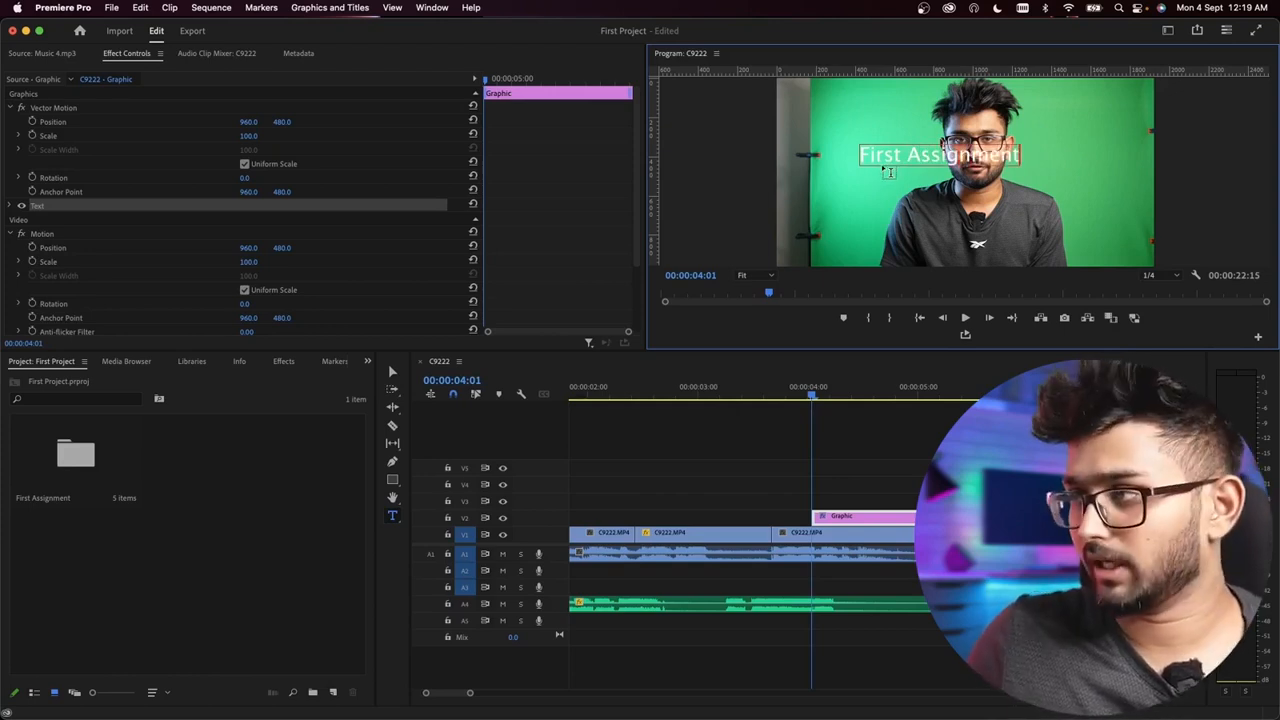
double_click(888, 156)
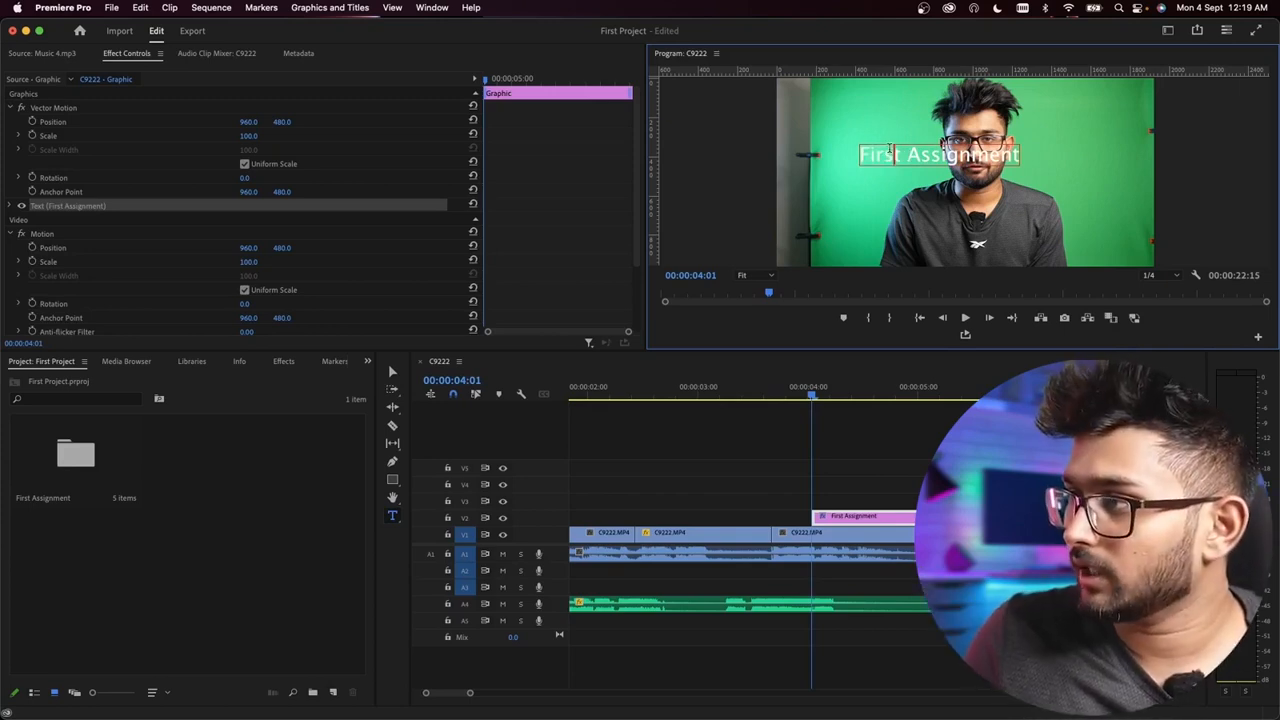
triple_click(888, 148)
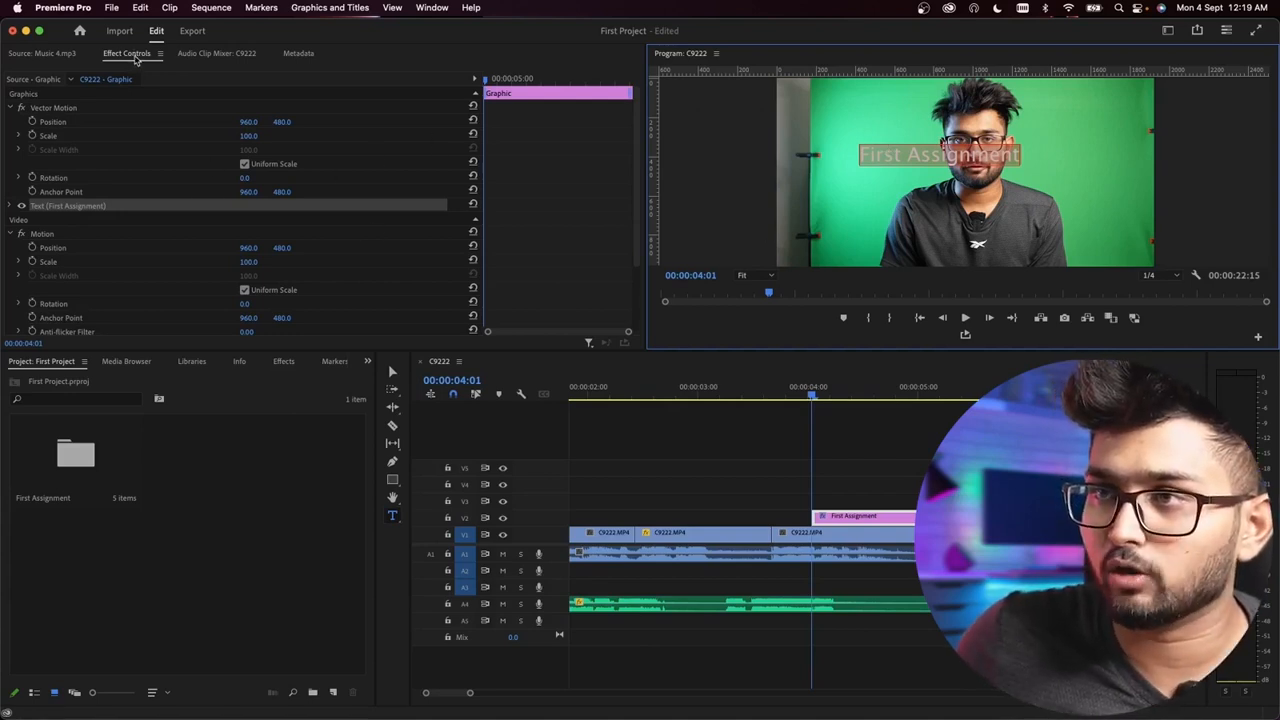
Step: Toggle the visibility of the First Assignment text layer off and back on
left_click(22, 206)
left_click(22, 206)
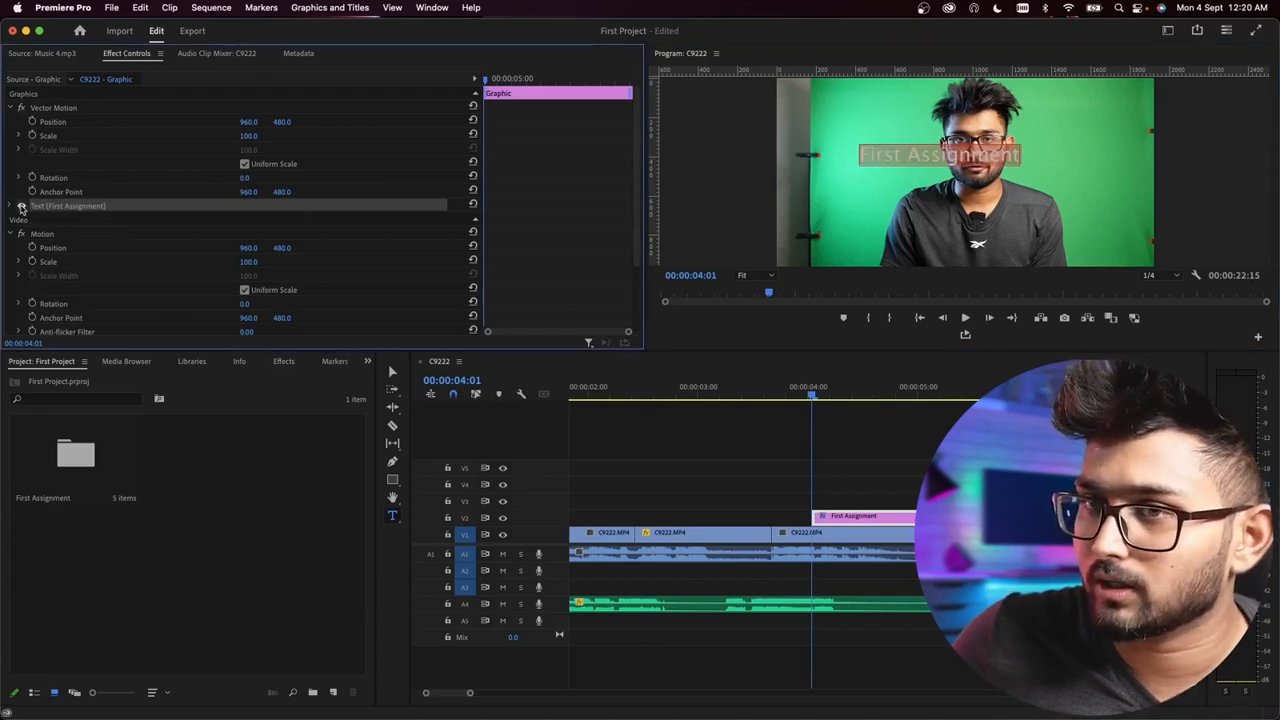
left_click(22, 206)
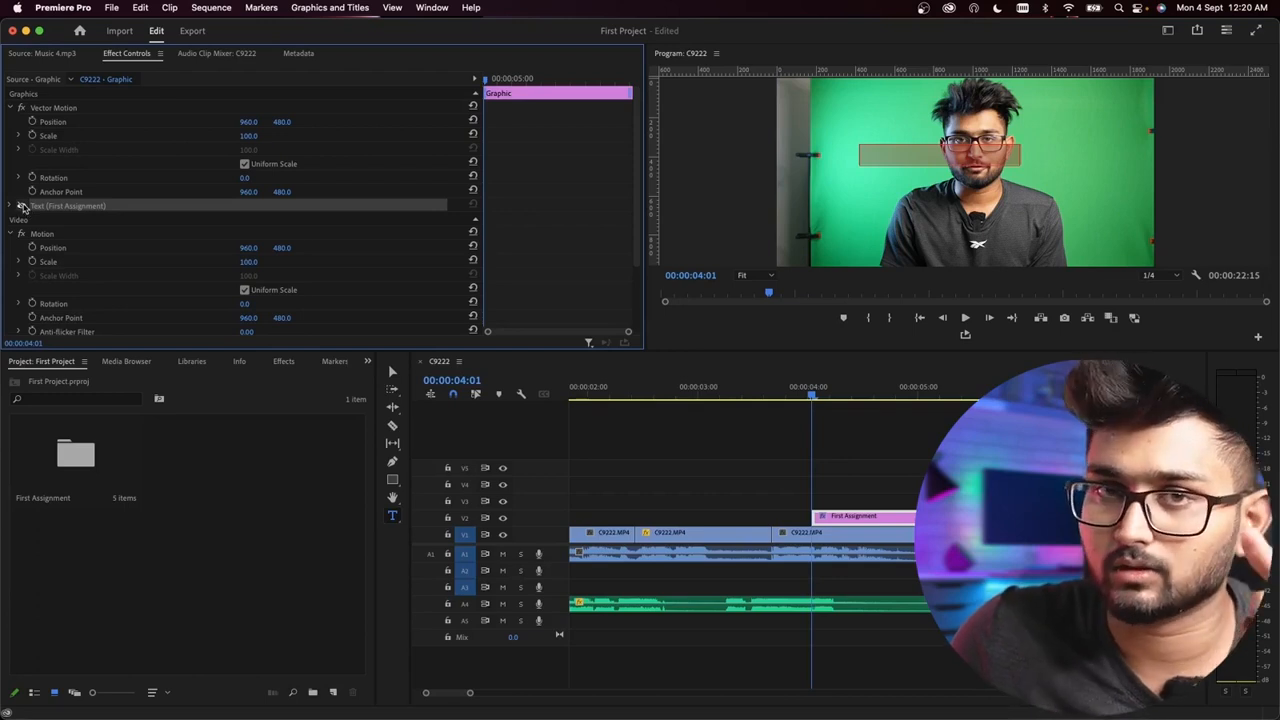
left_click(22, 206)
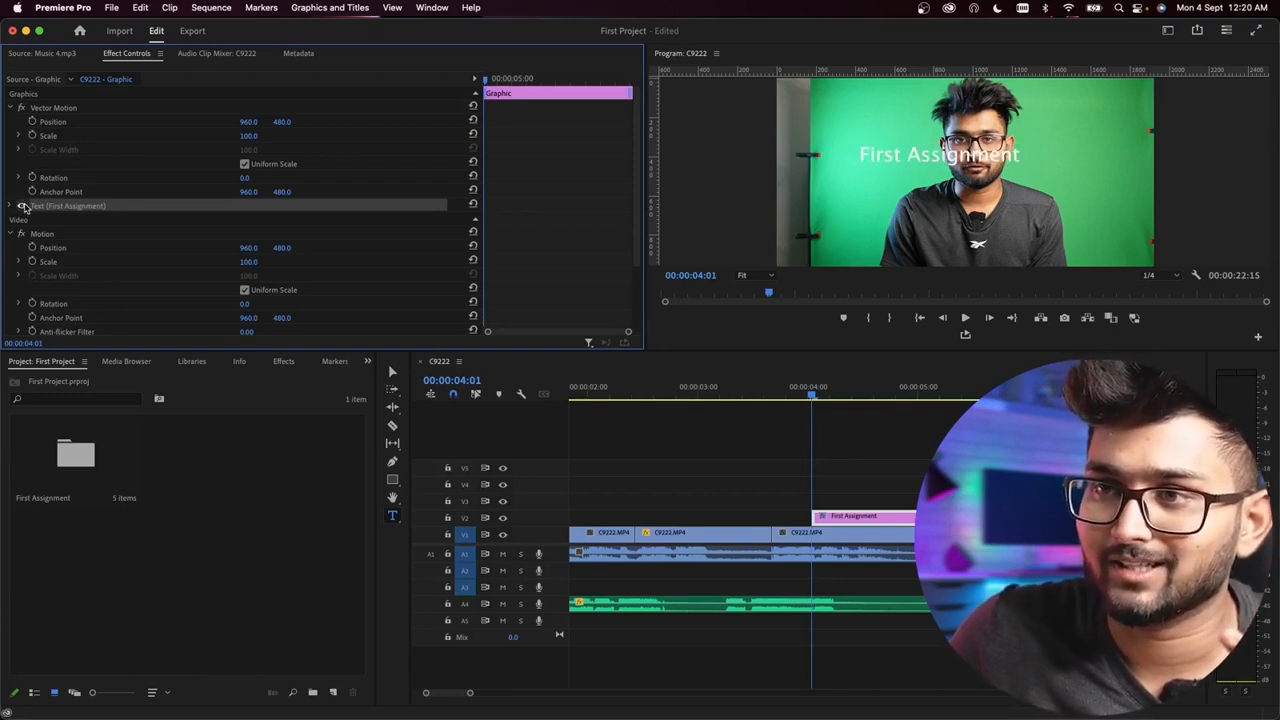
Step: Expand the text layer's source text properties and set the font of the whole title to Montserrat Bold
left_click(12, 206)
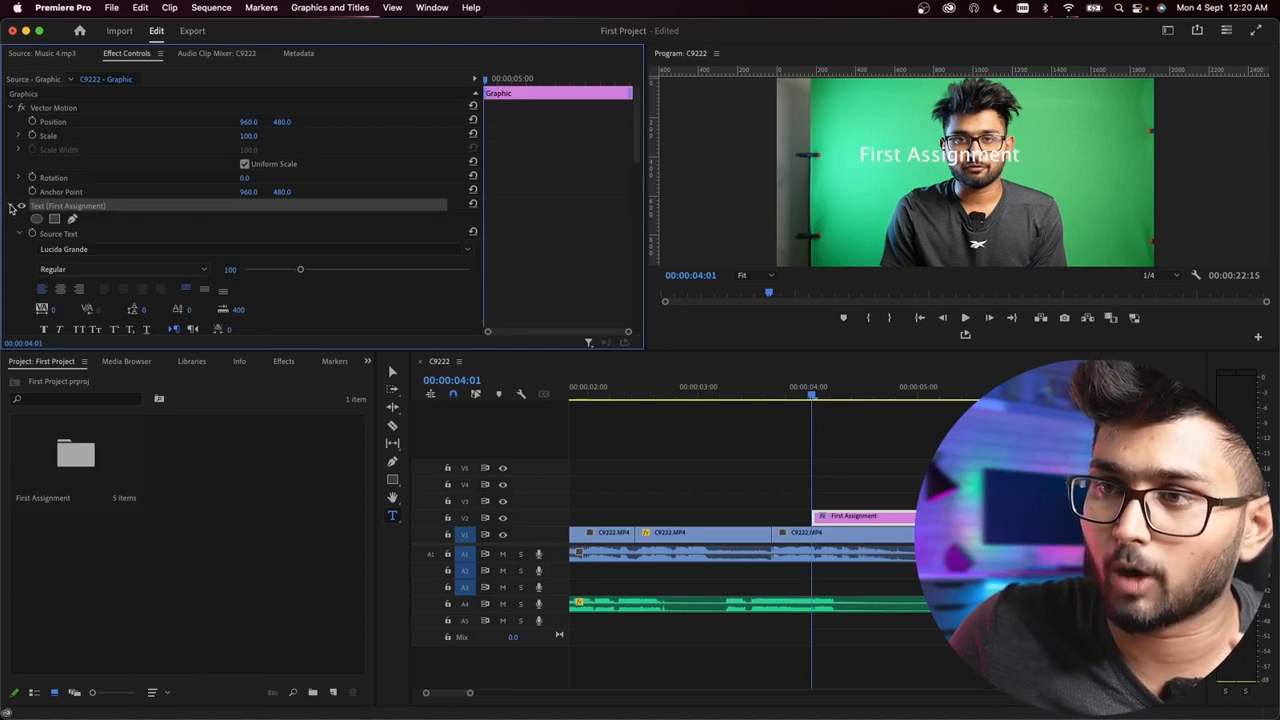
scroll(140, 268, "down", 2)
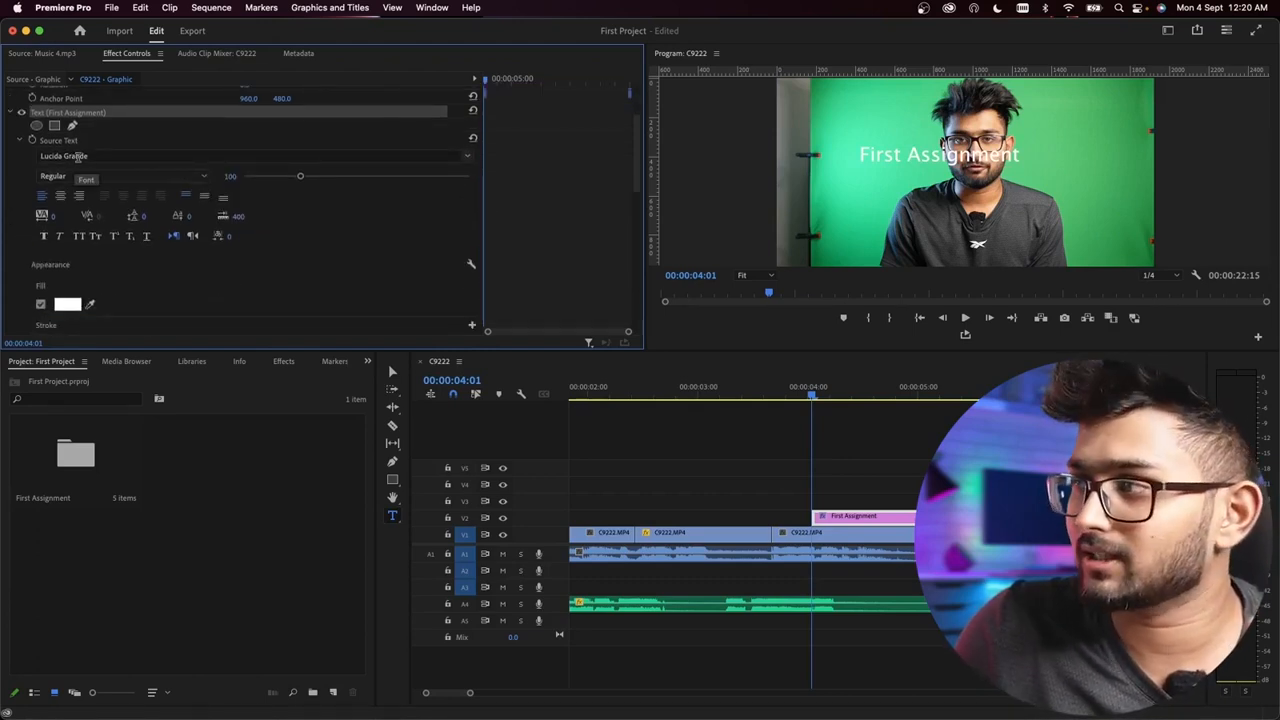
double_click(938, 157)
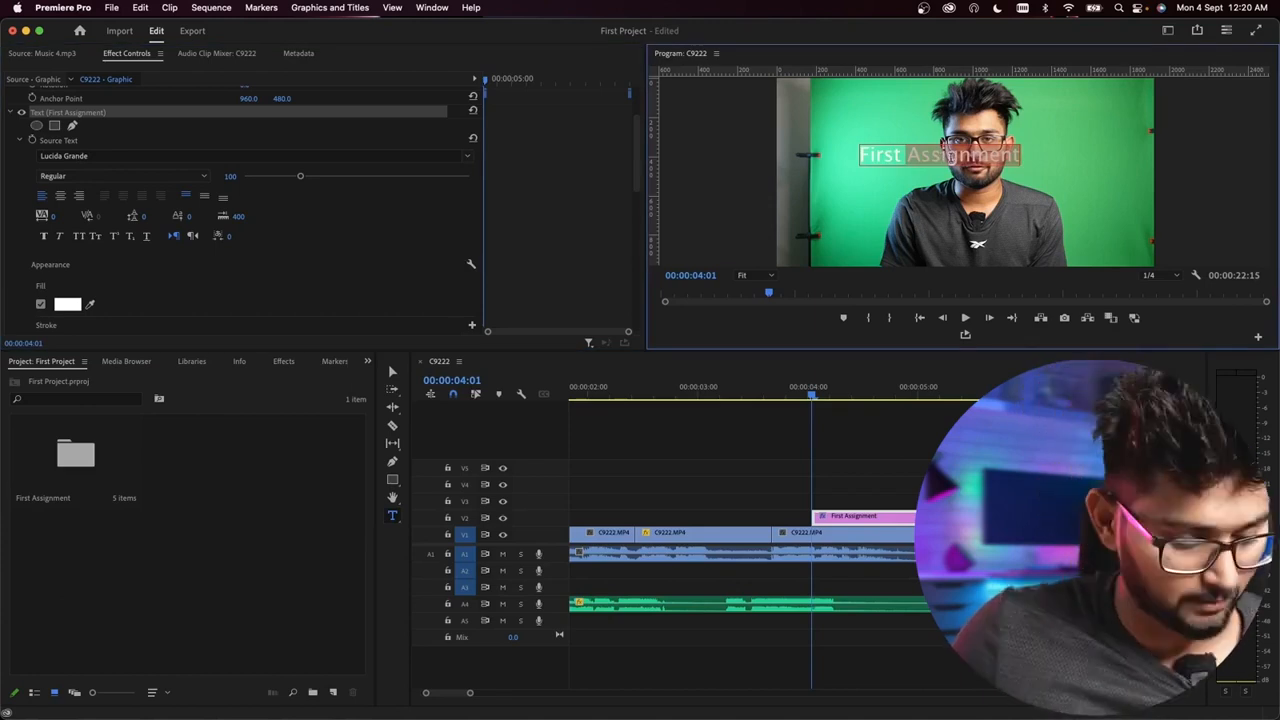
key("super+a")
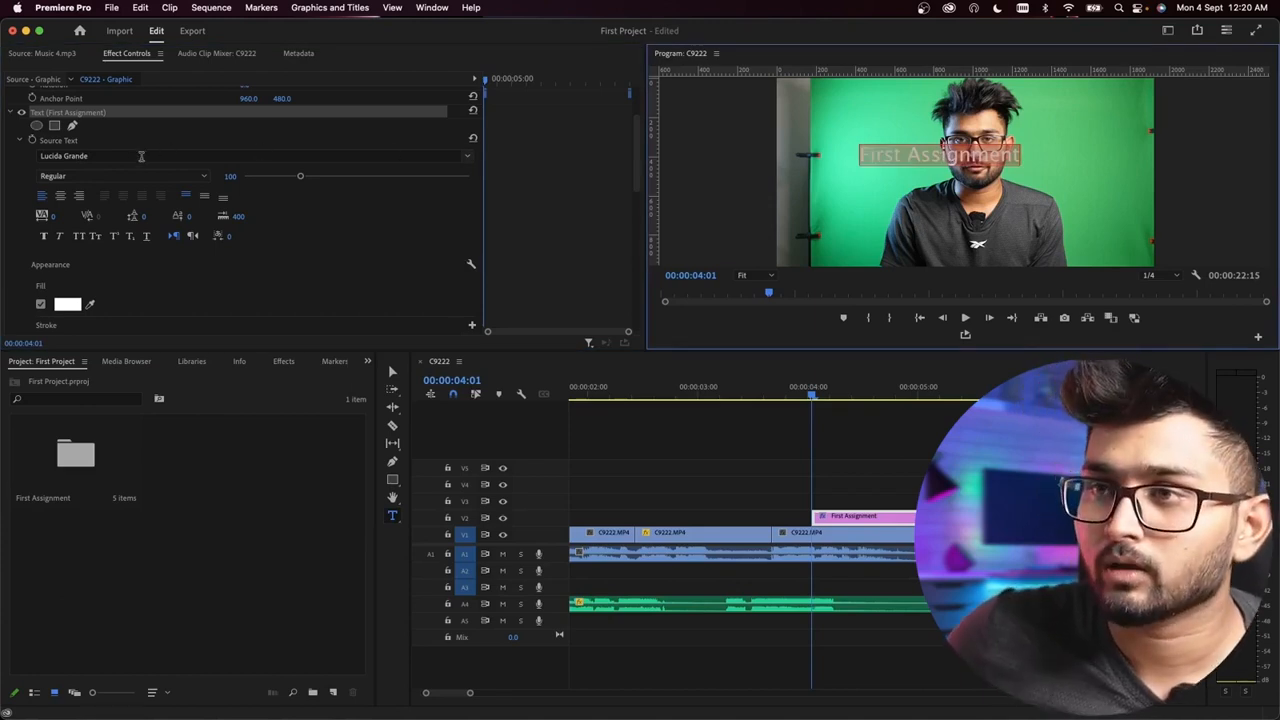
left_click(102, 157)
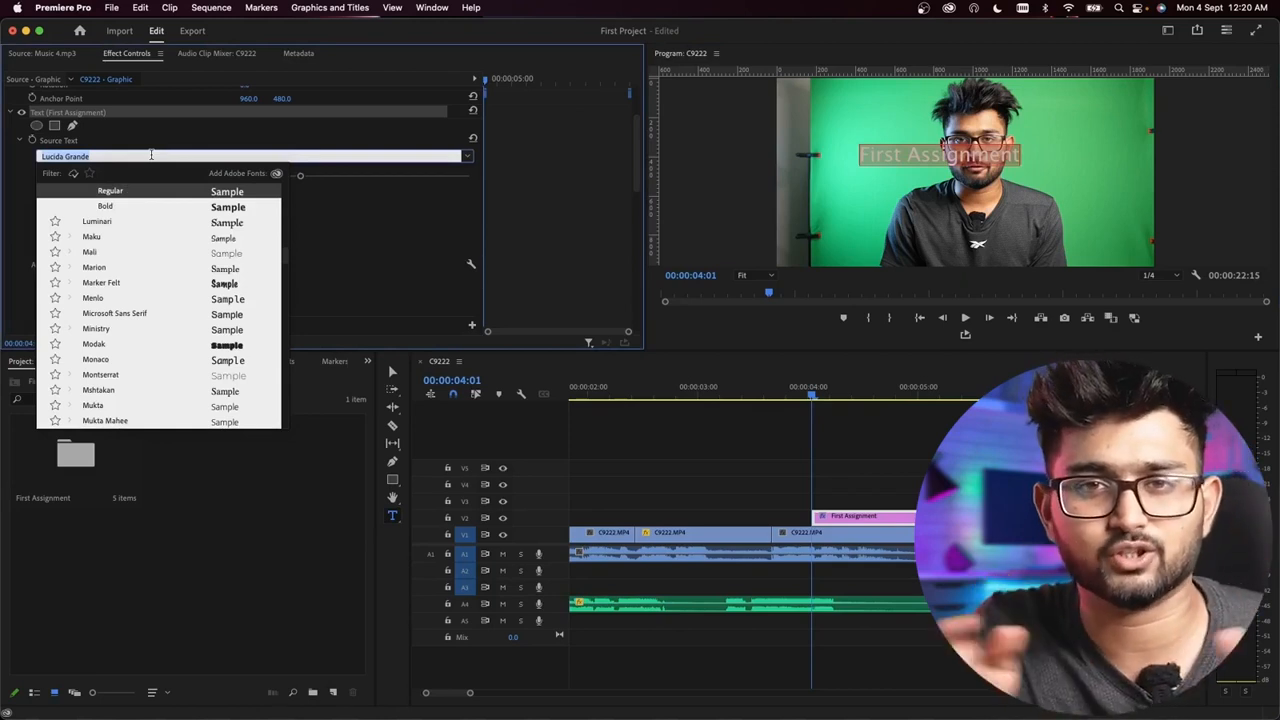
type("mon")
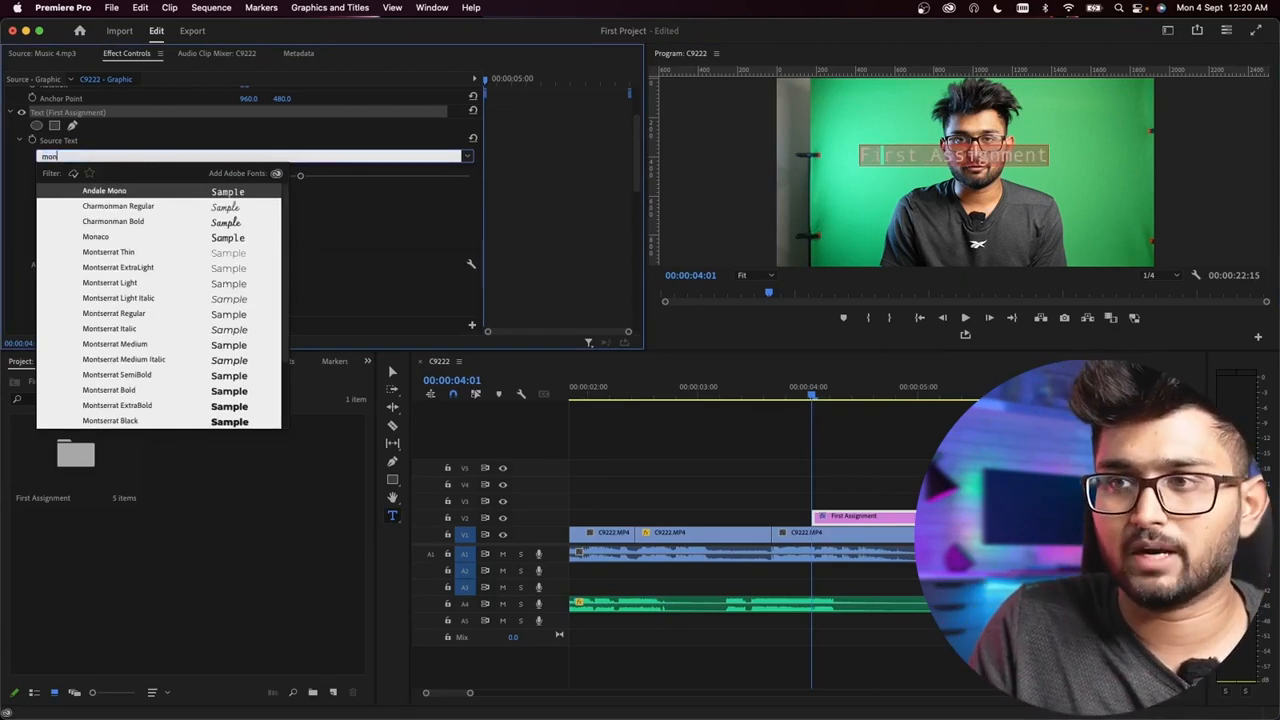
scroll(141, 390, "down", 1)
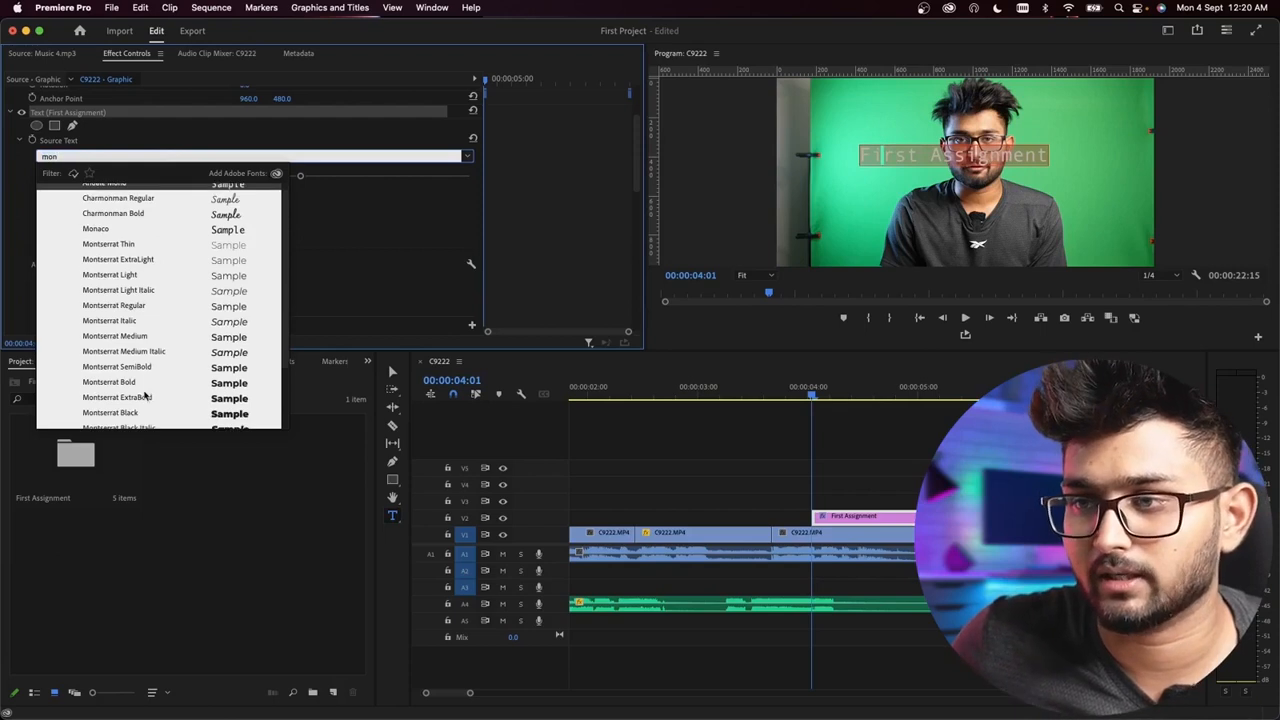
left_click(130, 384)
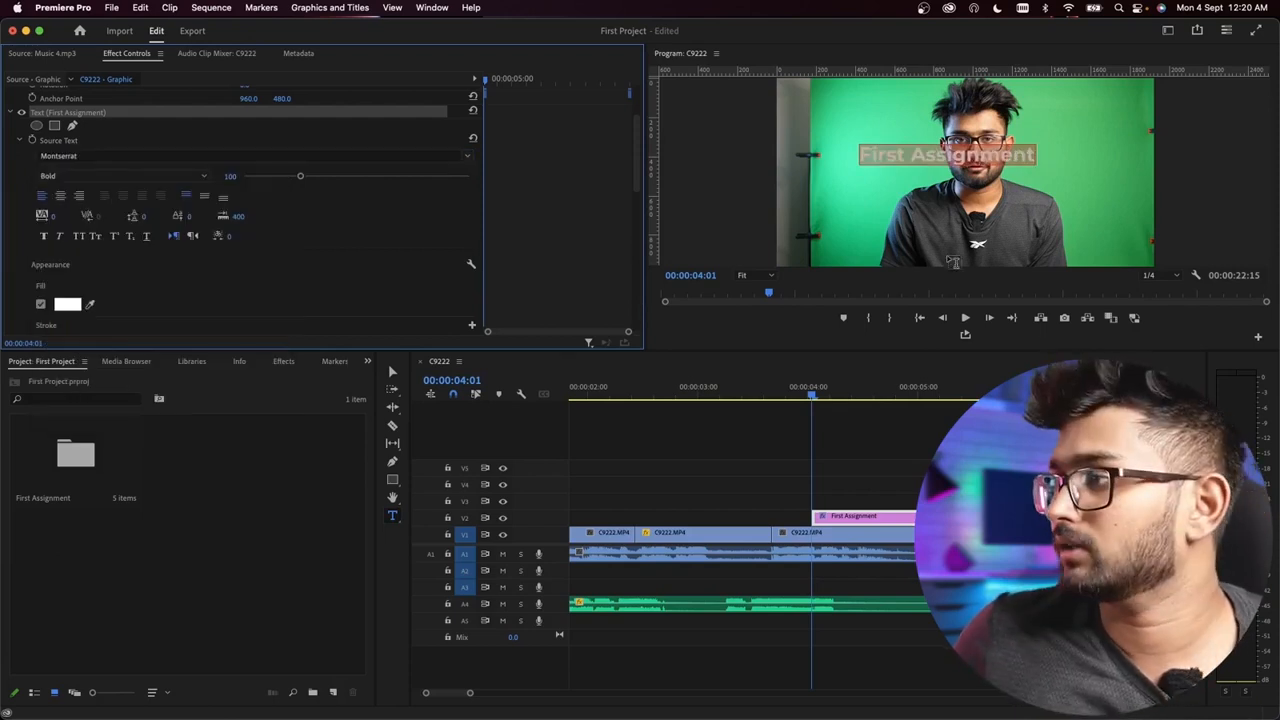
Step: Replace the title's wording with "FIRST ASSIGNMENT" in capital letters
left_click(957, 161)
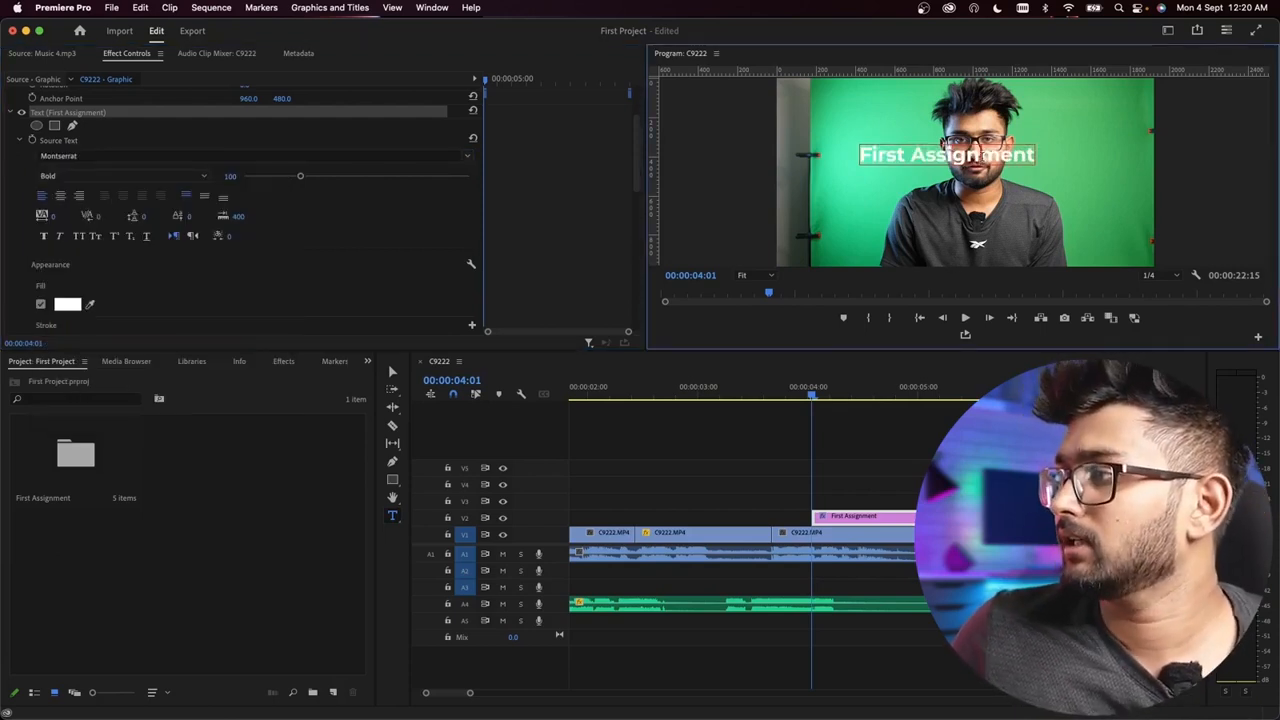
key("super+a")
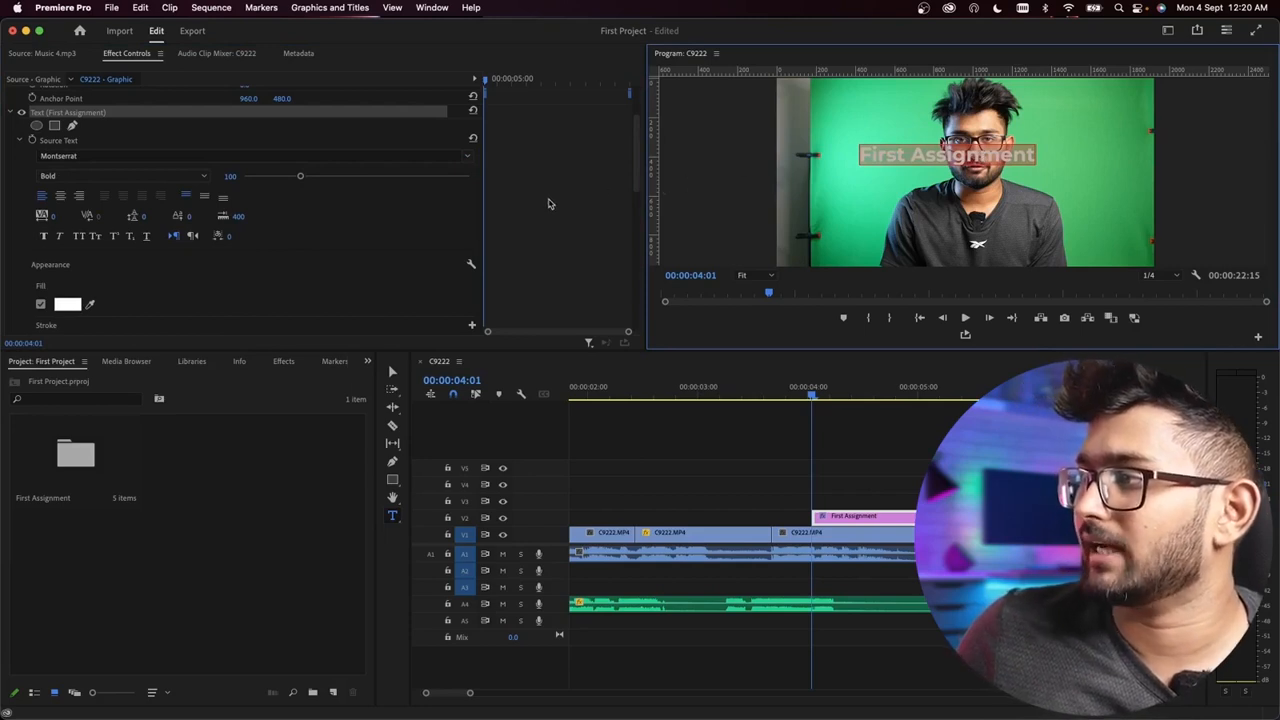
double_click(940, 155)
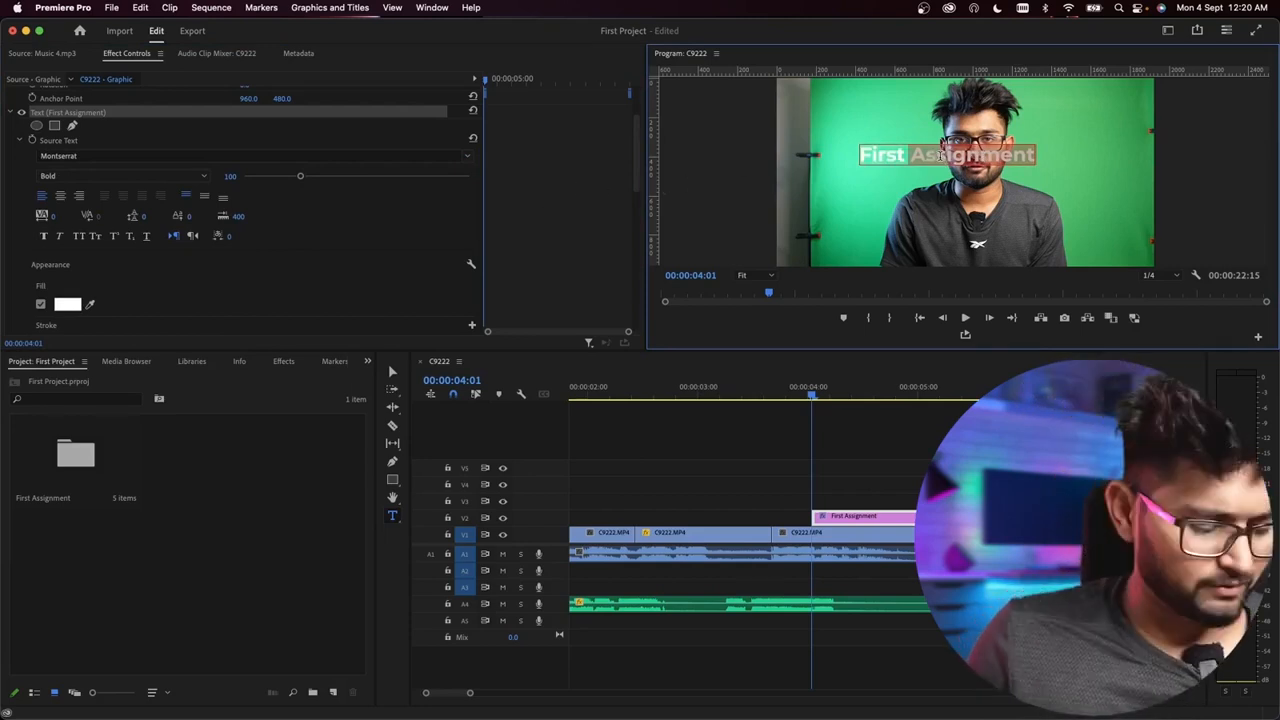
key("super+a")
type("FIR")
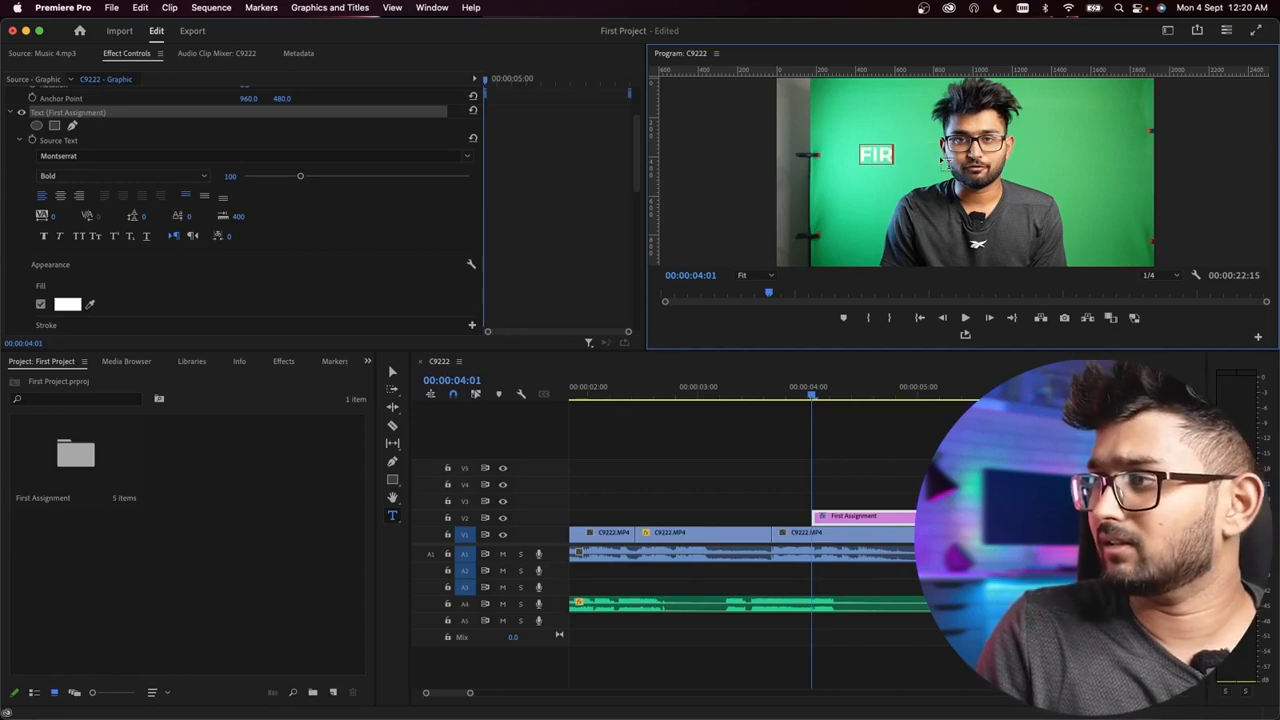
type("ST ASS")
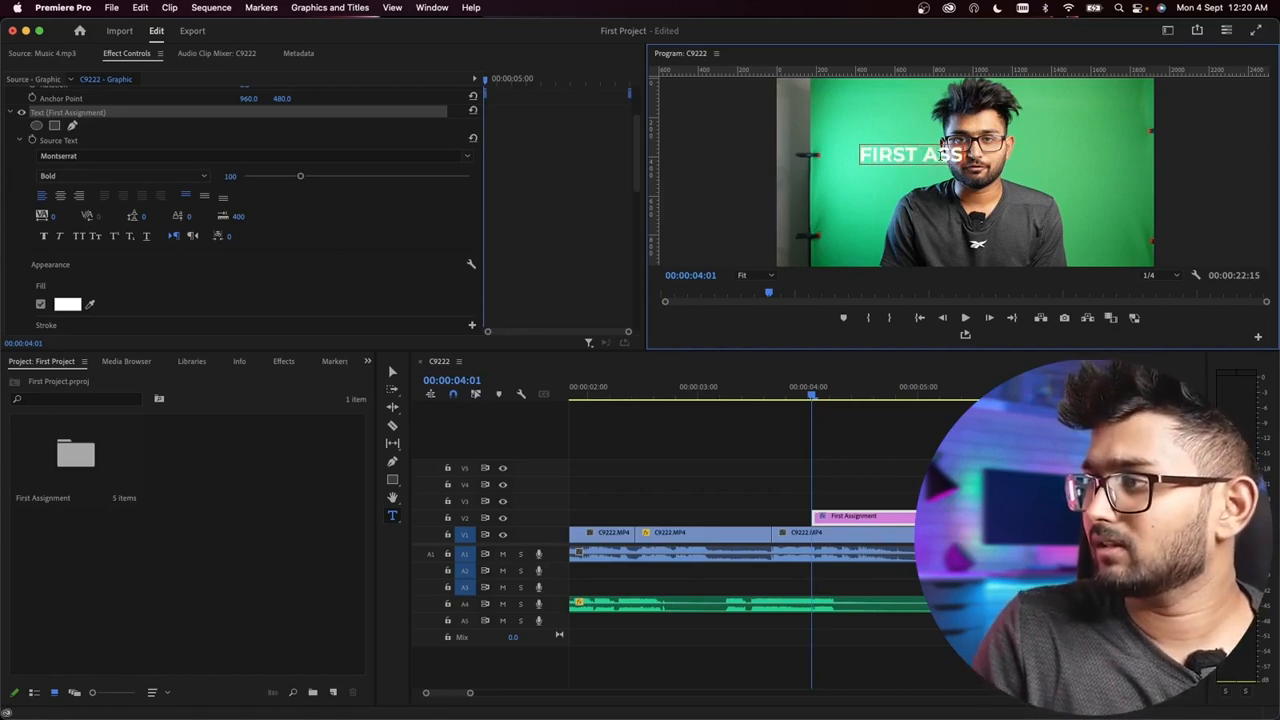
type("IGNMENT")
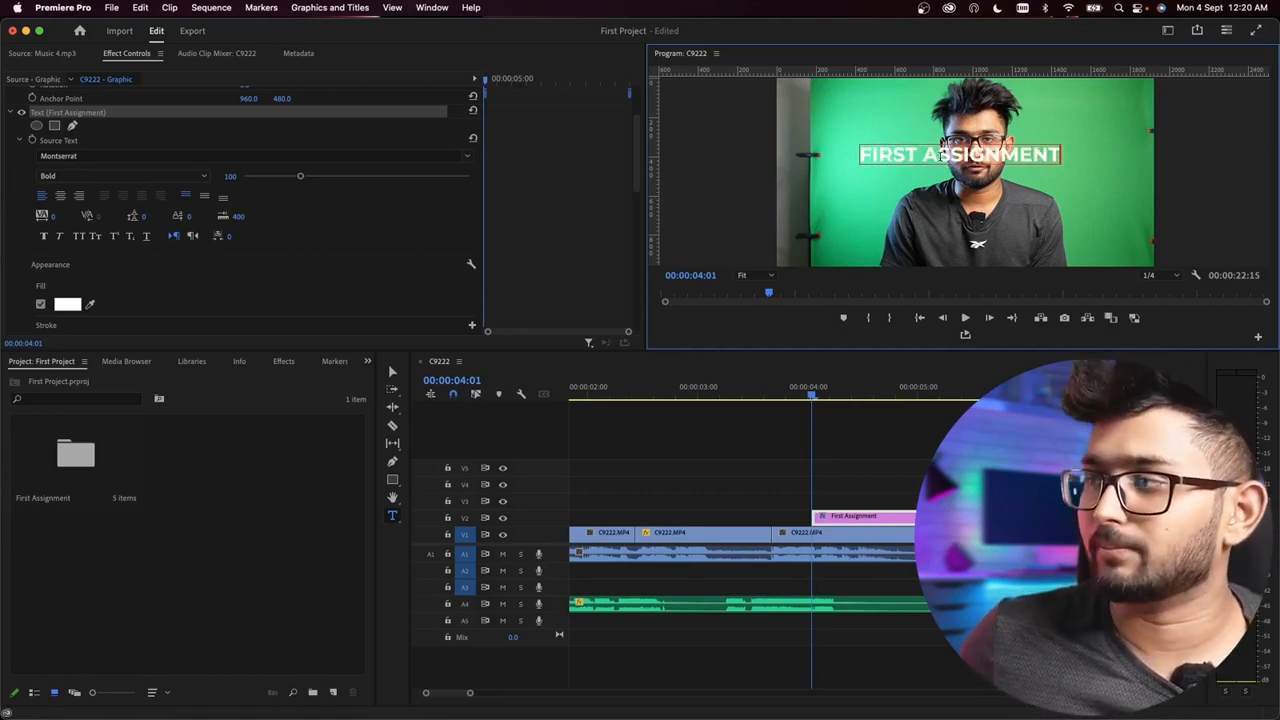
key("Escape")
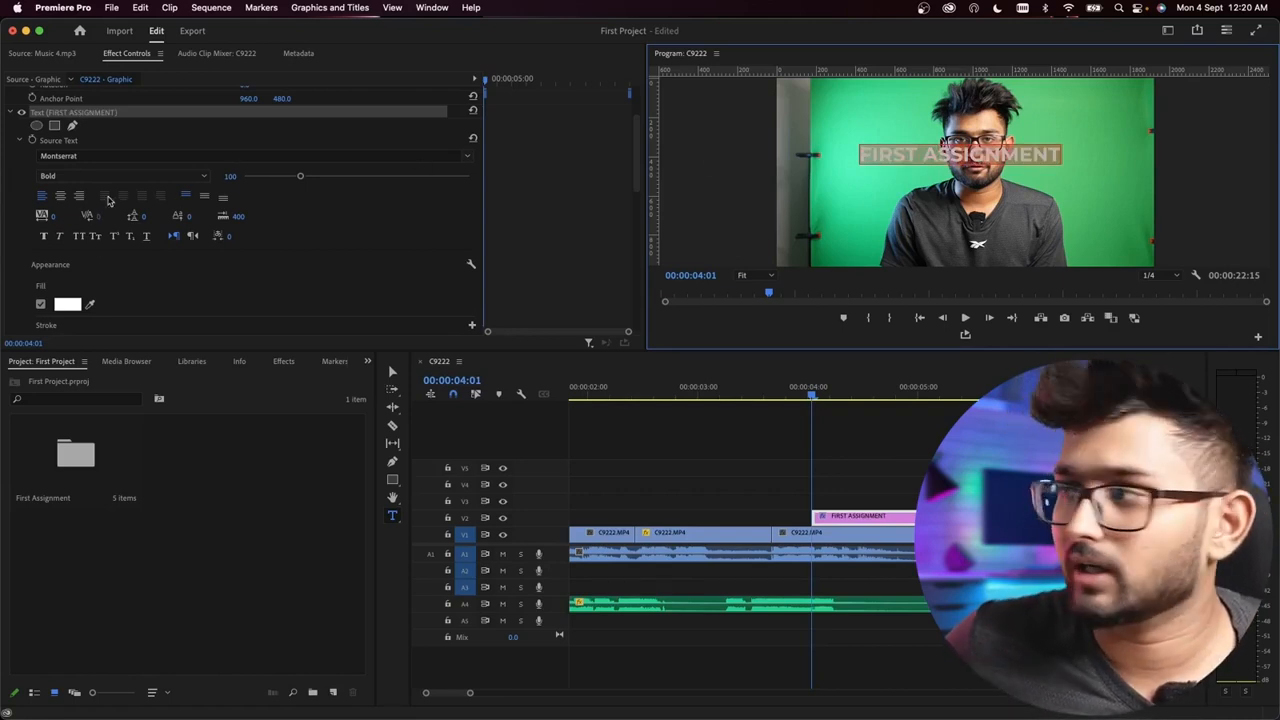
Step: Change the title's font weight to ExtraBold and set its tracking to -20
left_click(150, 176)
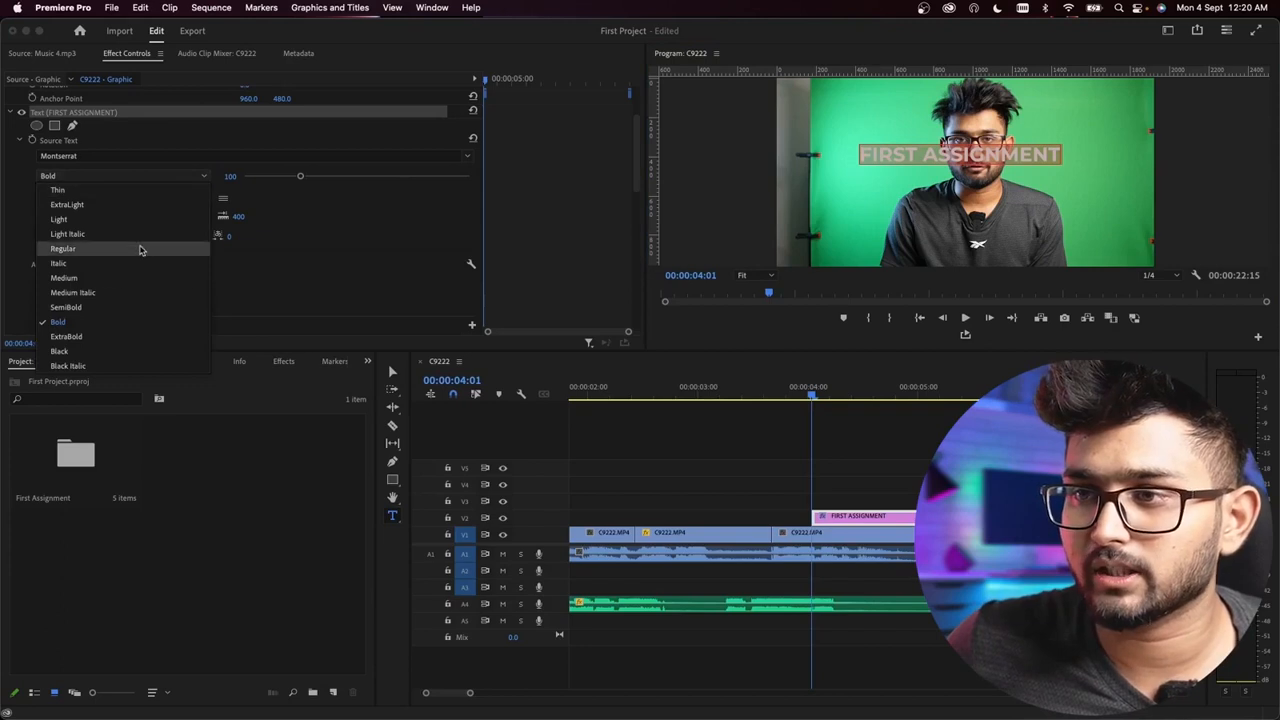
left_click(80, 337)
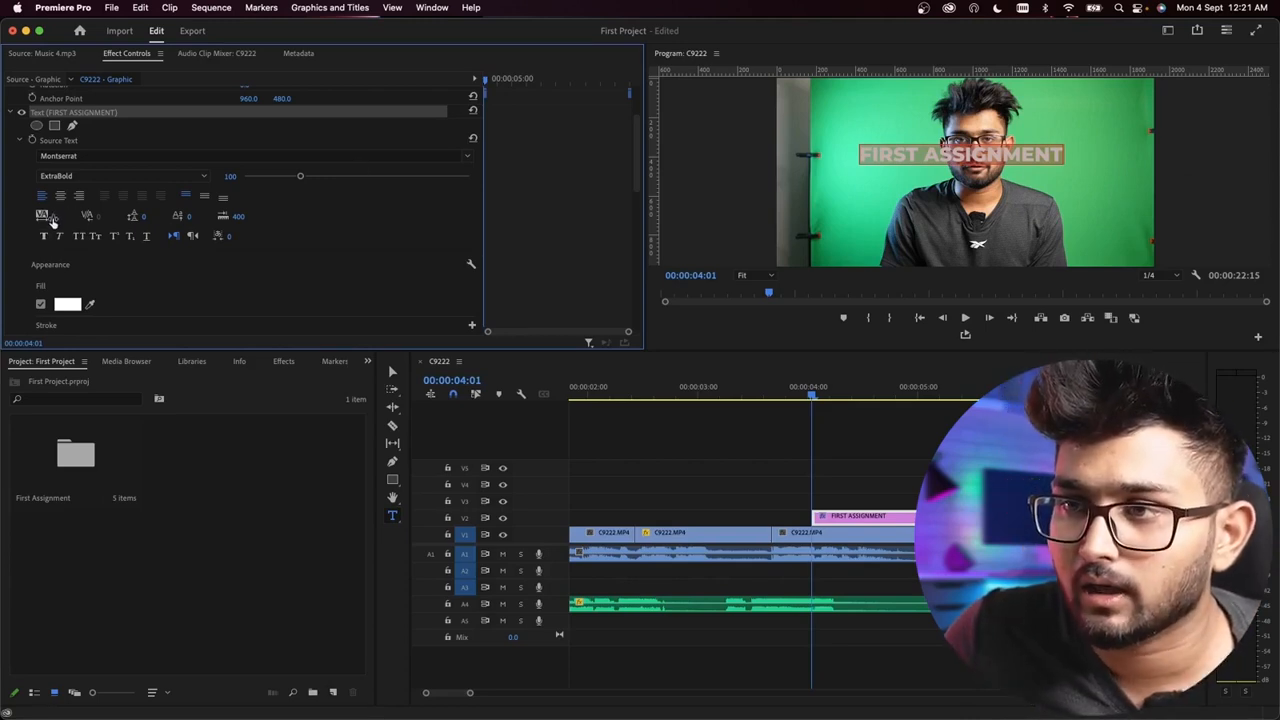
mouse_move(54, 216)
left_mouse_down()
mouse_move(10, 216)
mouse_move(400, 216)
mouse_move(30, 216)
left_mouse_up()
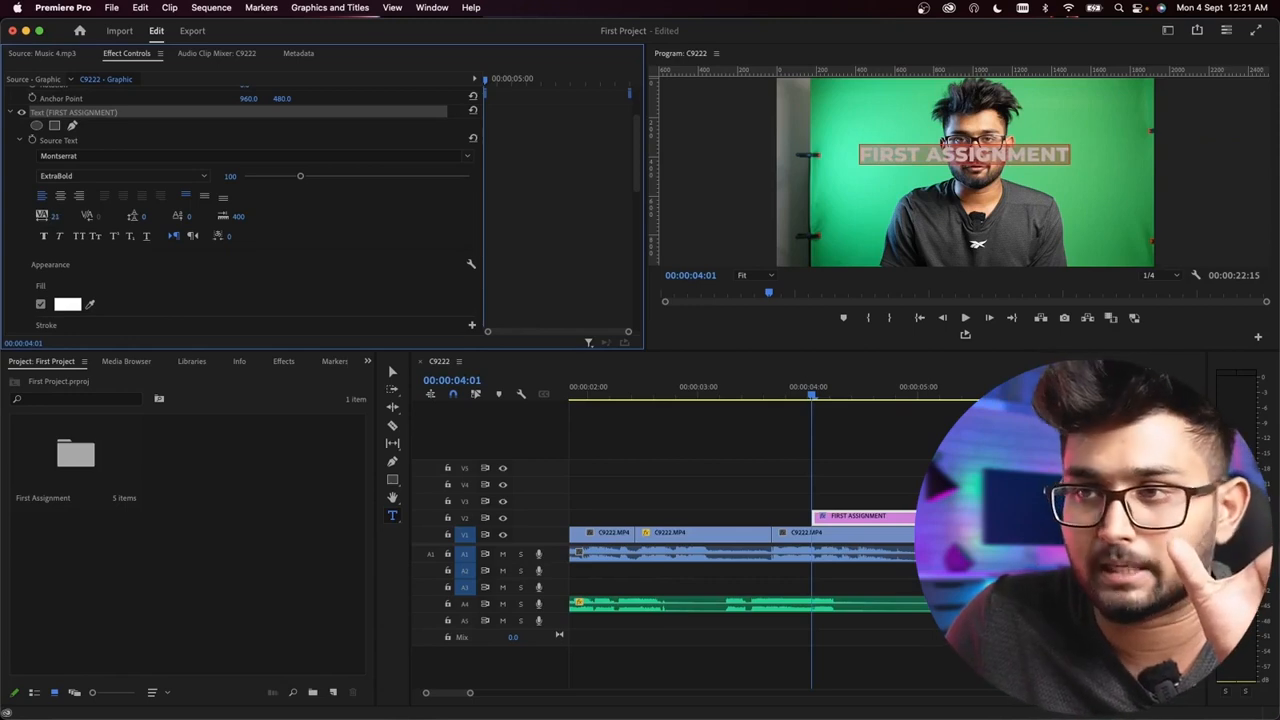
left_click(59, 216)
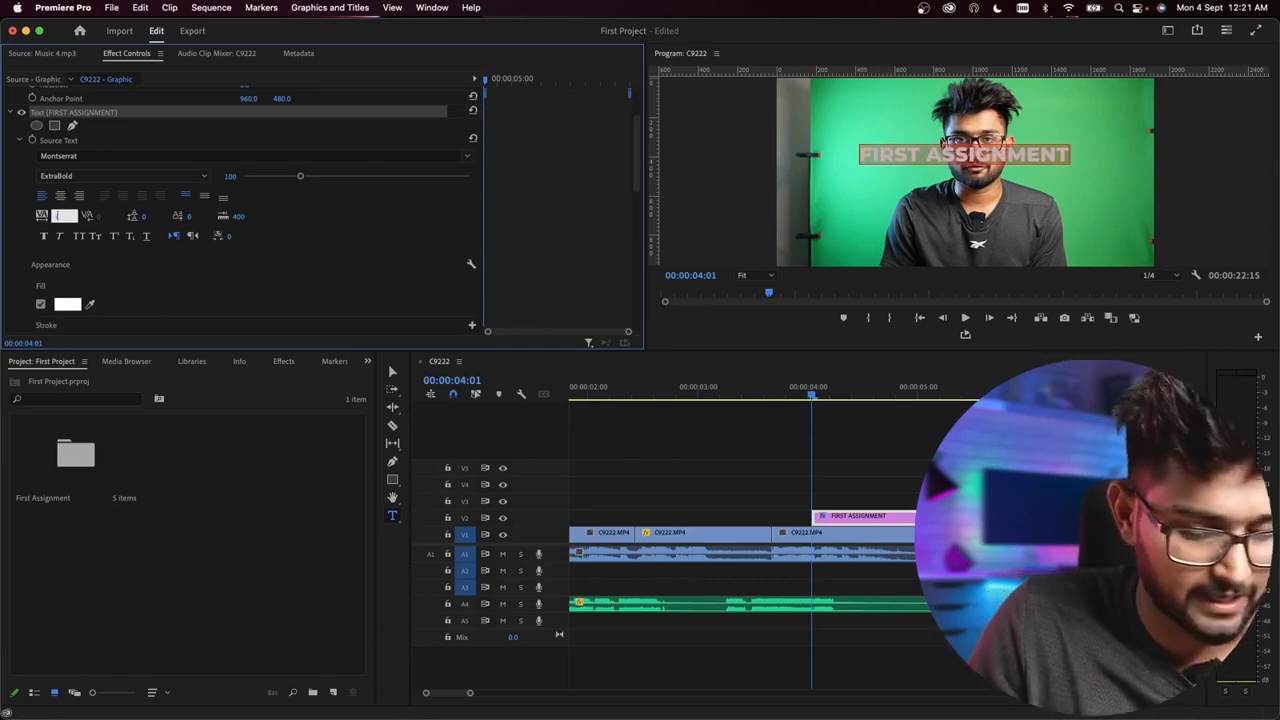
type("-20")
key("Return")
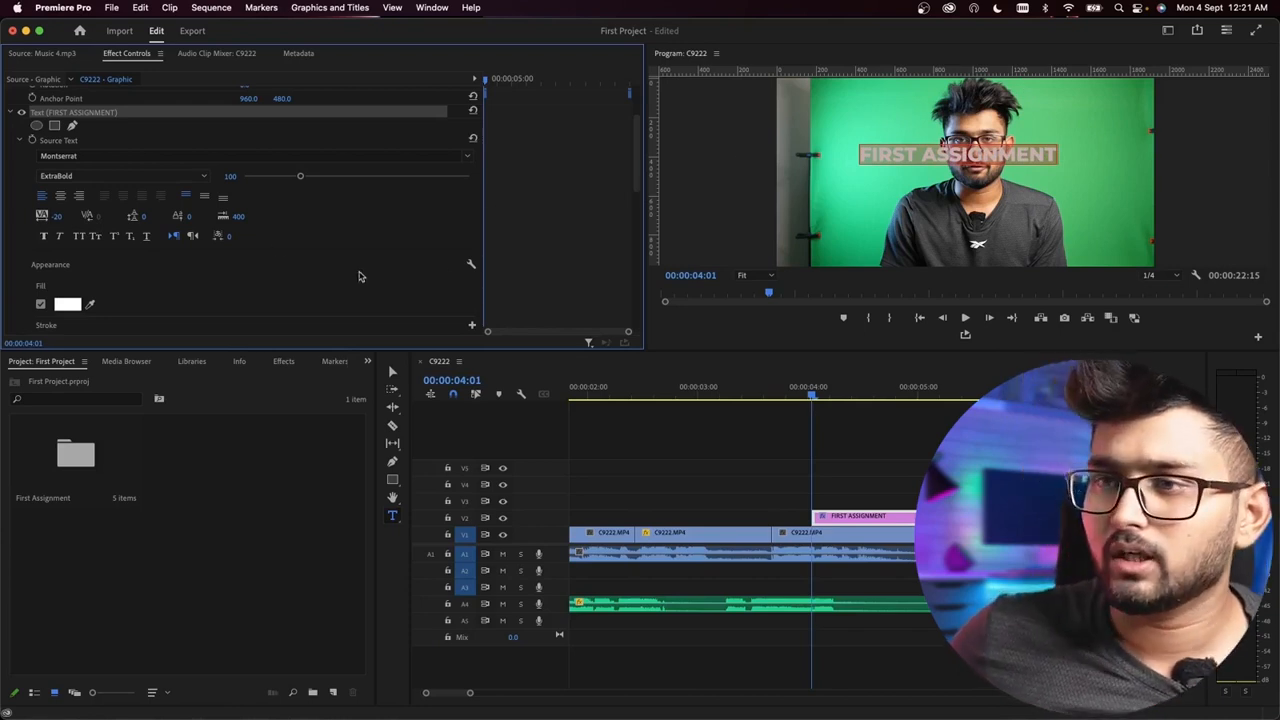
Step: Turn the title's fill off and back on
scroll(568, 247, "down", 3)
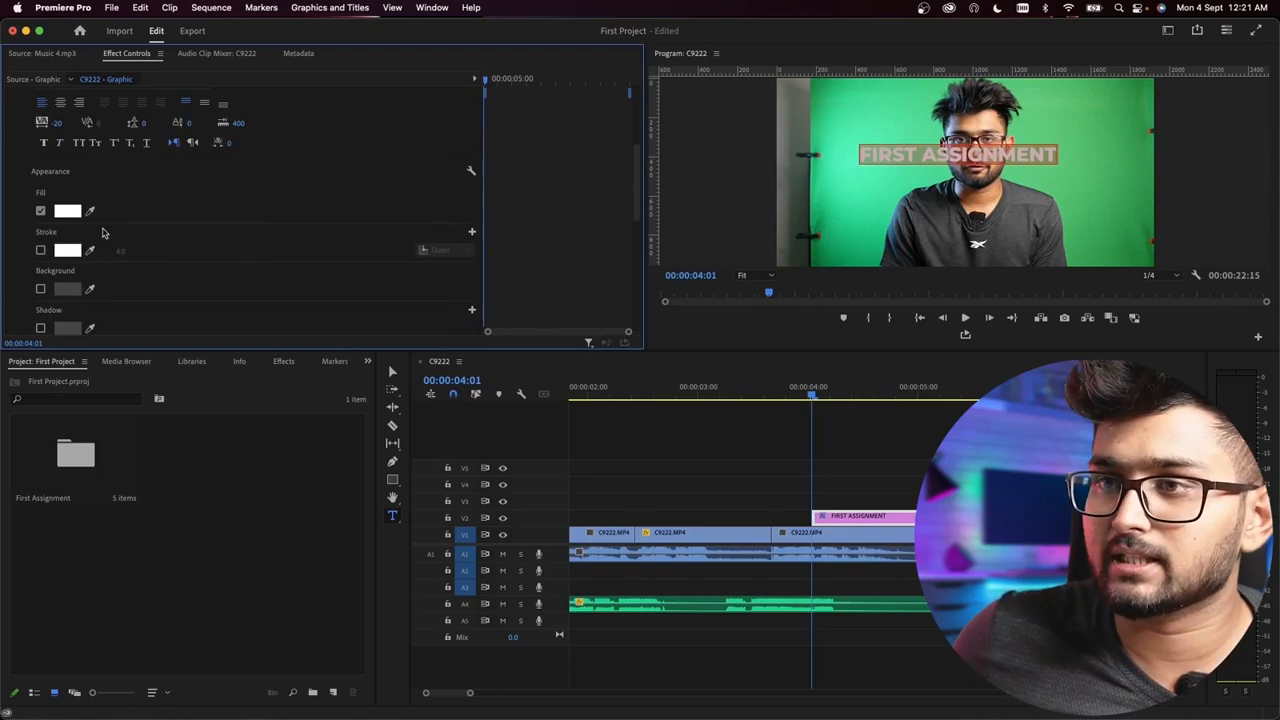
left_click(40, 211)
left_click(40, 211)
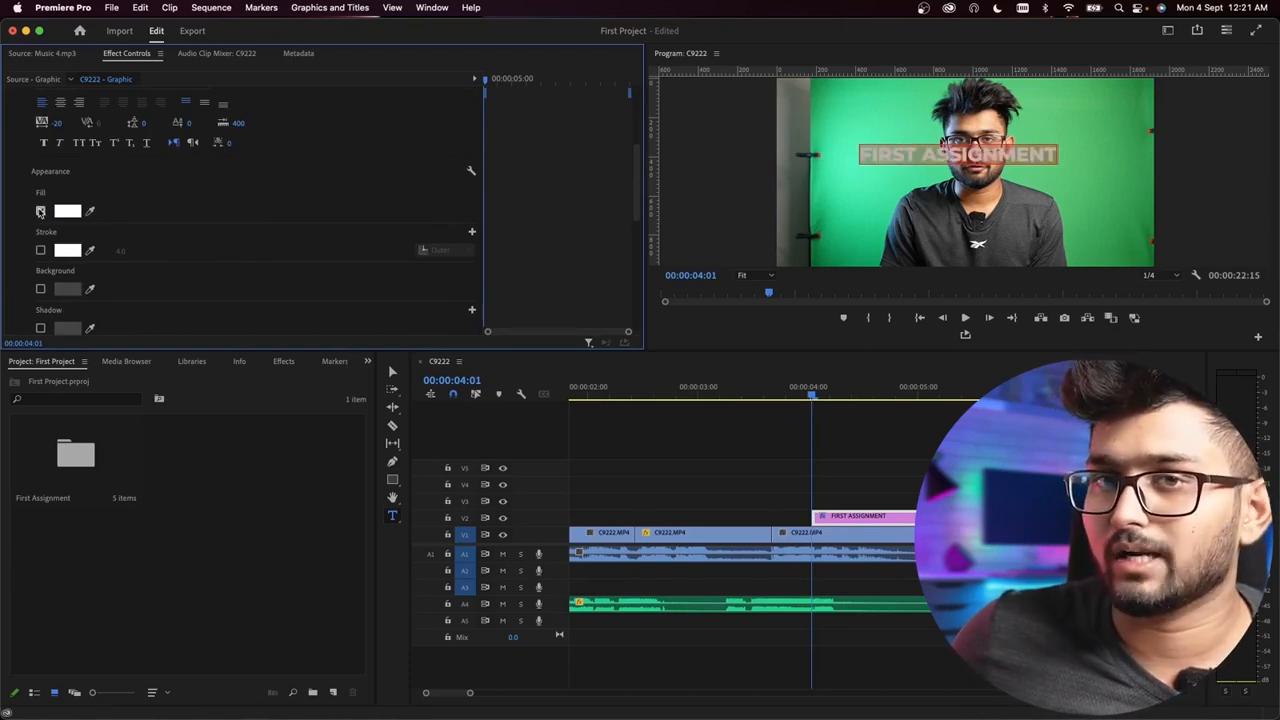
Step: Try a black outer stroke and a background on the title, switching each one off again
left_click(40, 251)
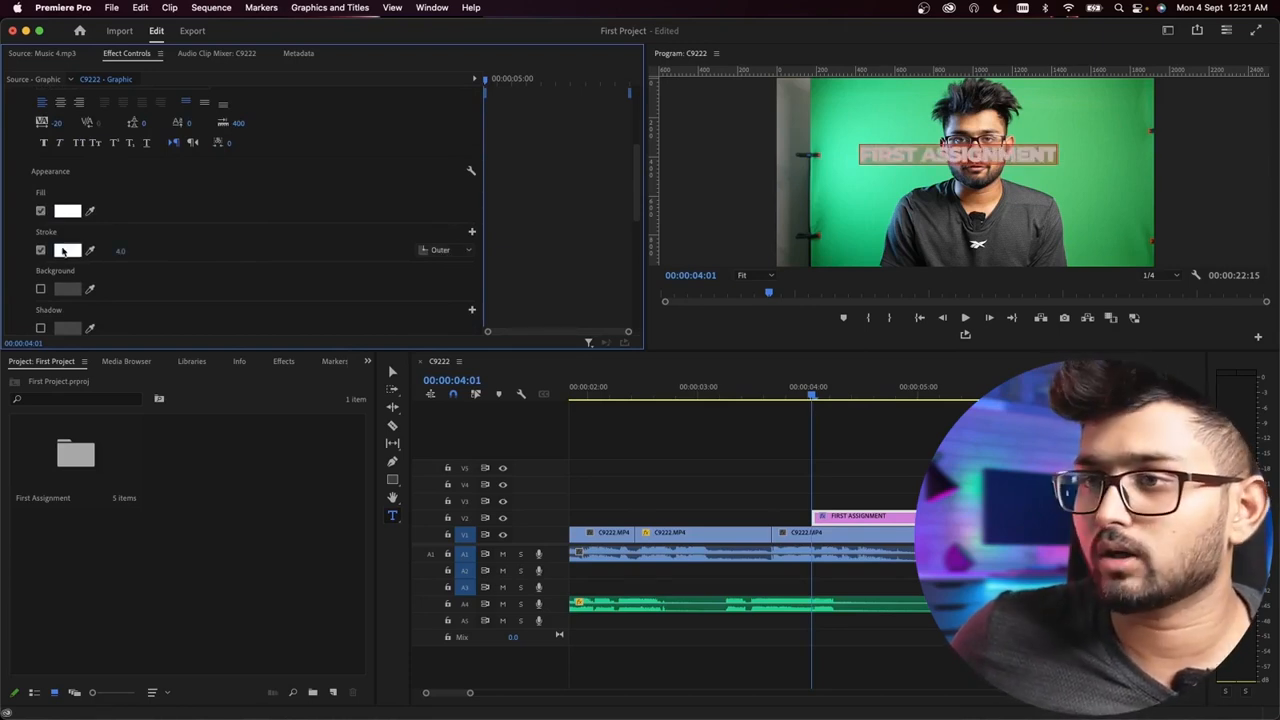
left_click(67, 251)
left_click(499, 335)
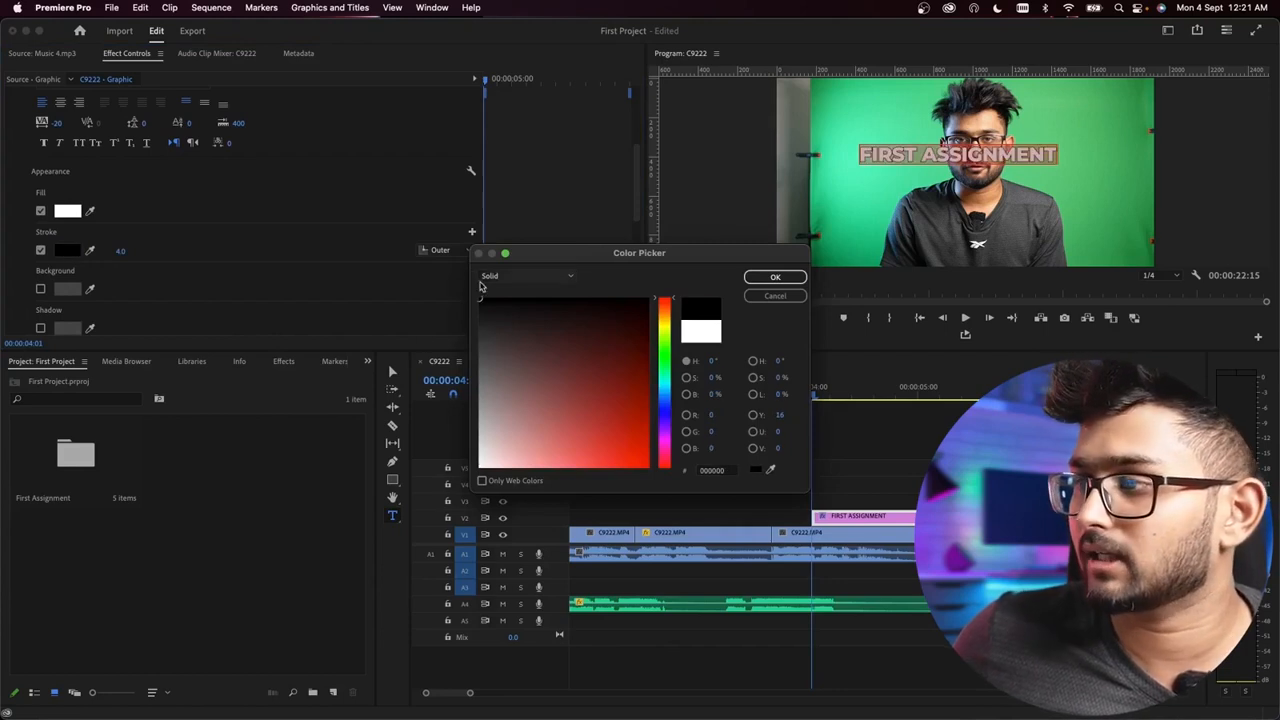
left_click(775, 277)
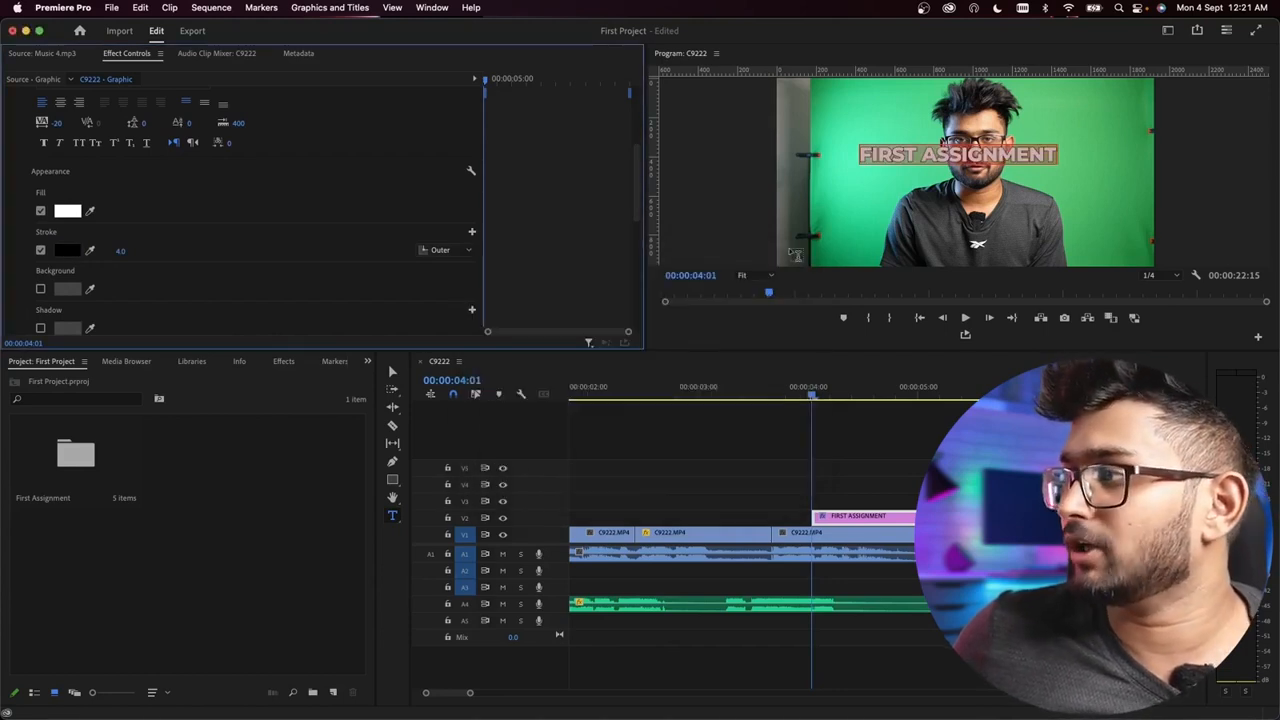
left_click(40, 251)
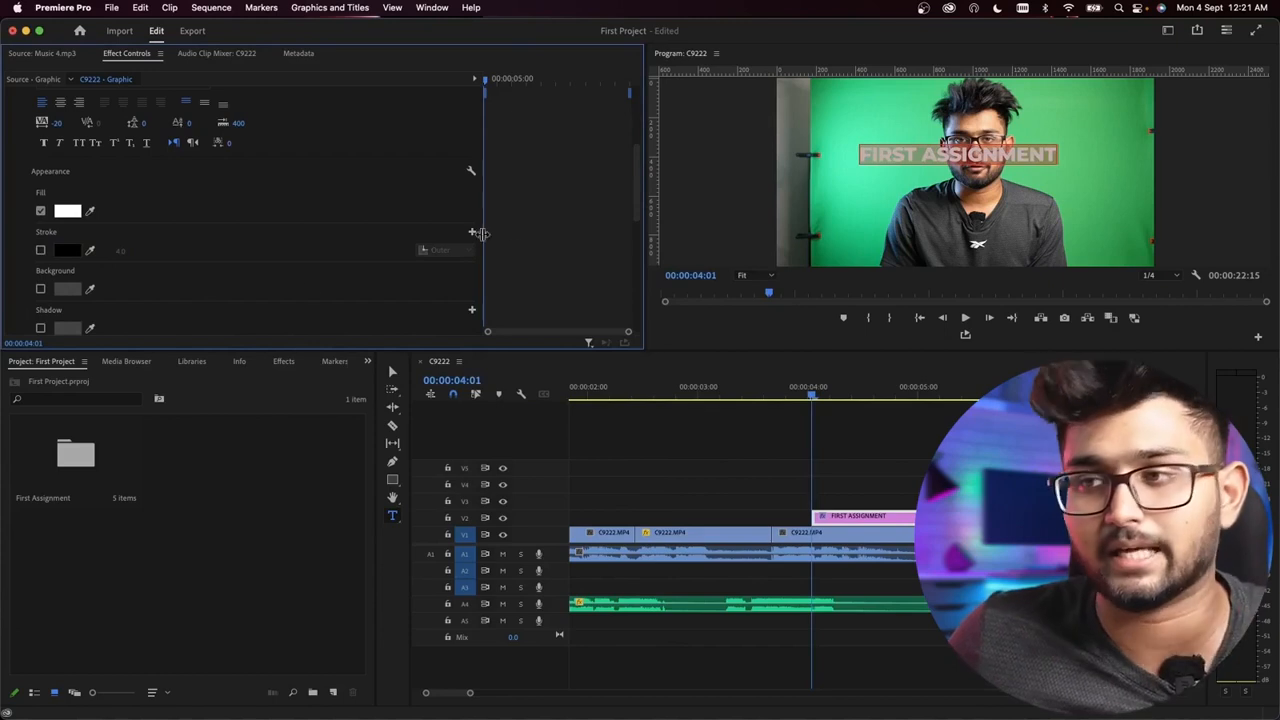
left_click(41, 290)
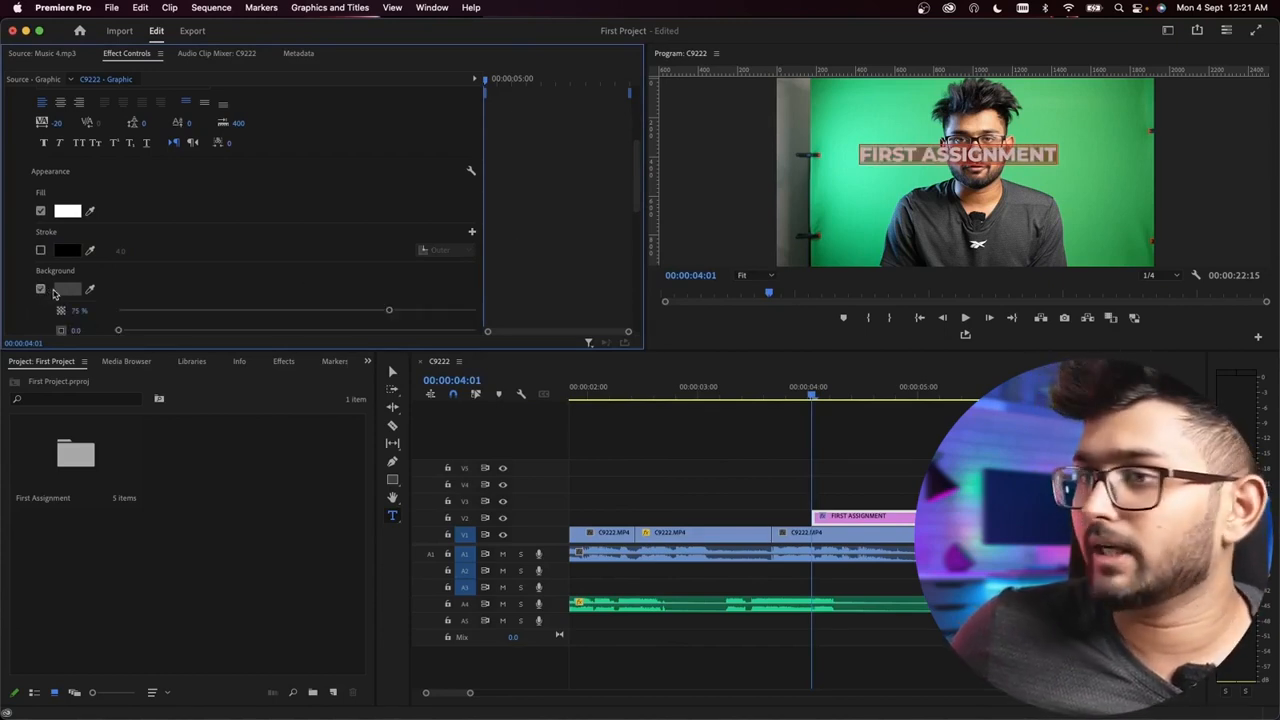
left_click(41, 290)
Step: Enable the shadow for the FIRST ASSIGNMENT title
scroll(550, 268, "down", 3)
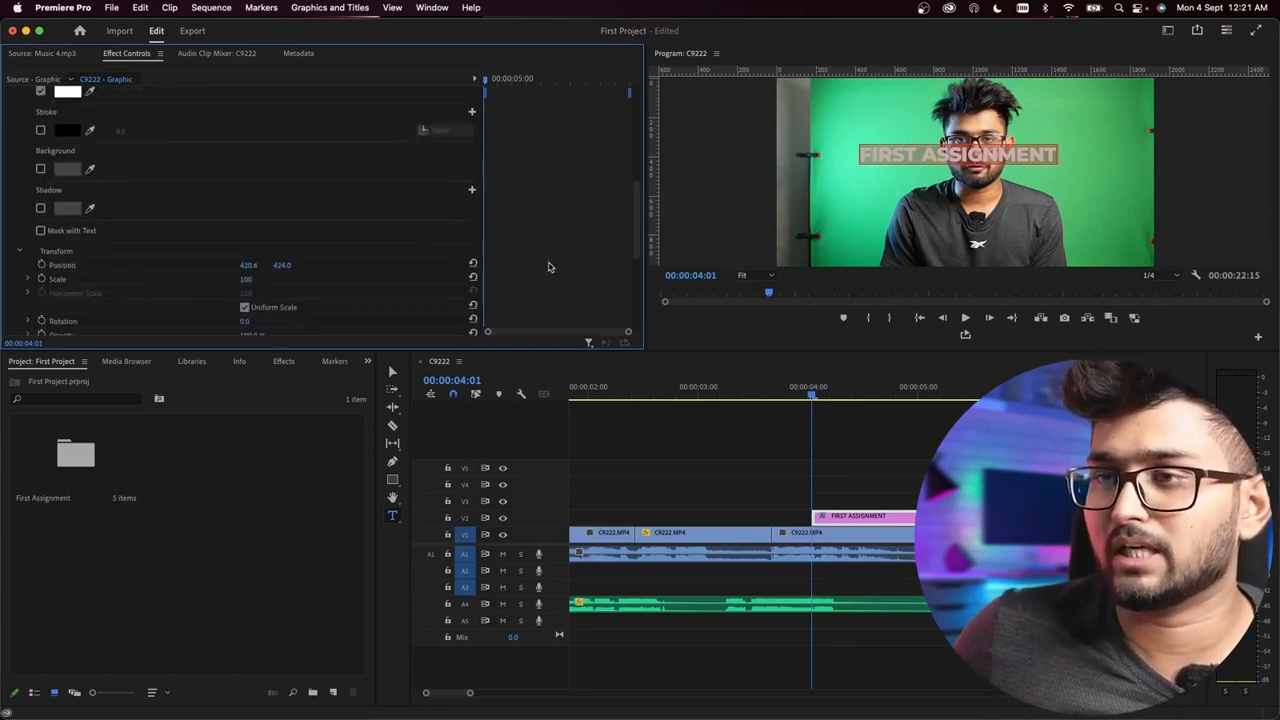
scroll(548, 267, "up", 1)
scroll(545, 267, "up", 1)
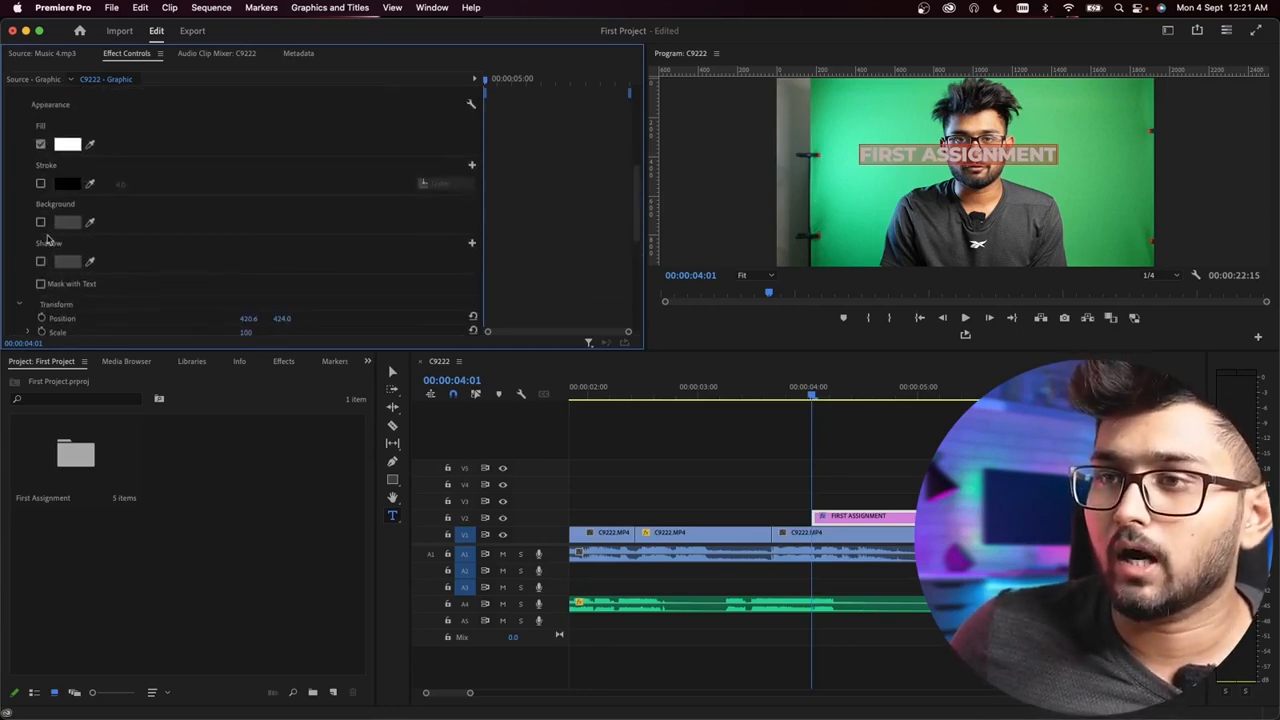
left_click(41, 262)
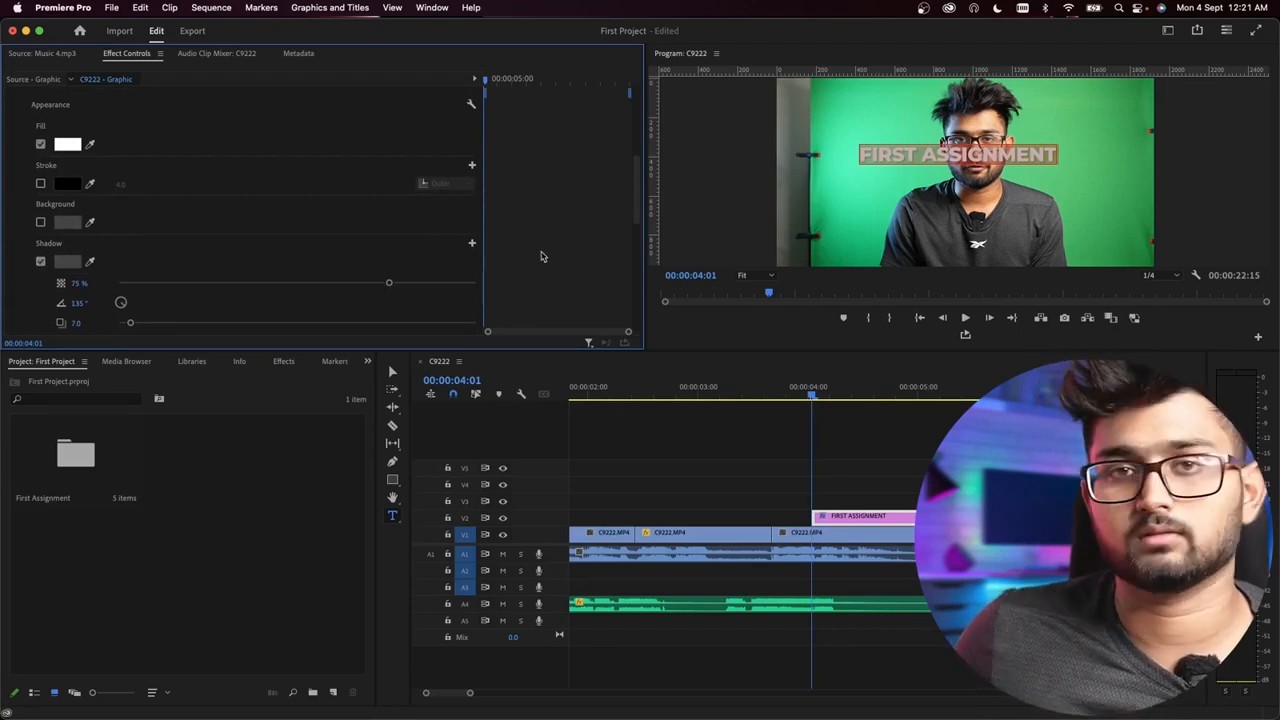
Step: Select the FIRST ASSIGNMENT clip on track V2 and place the playhead at 00:00:04:09
scroll(535, 260, "up", 10)
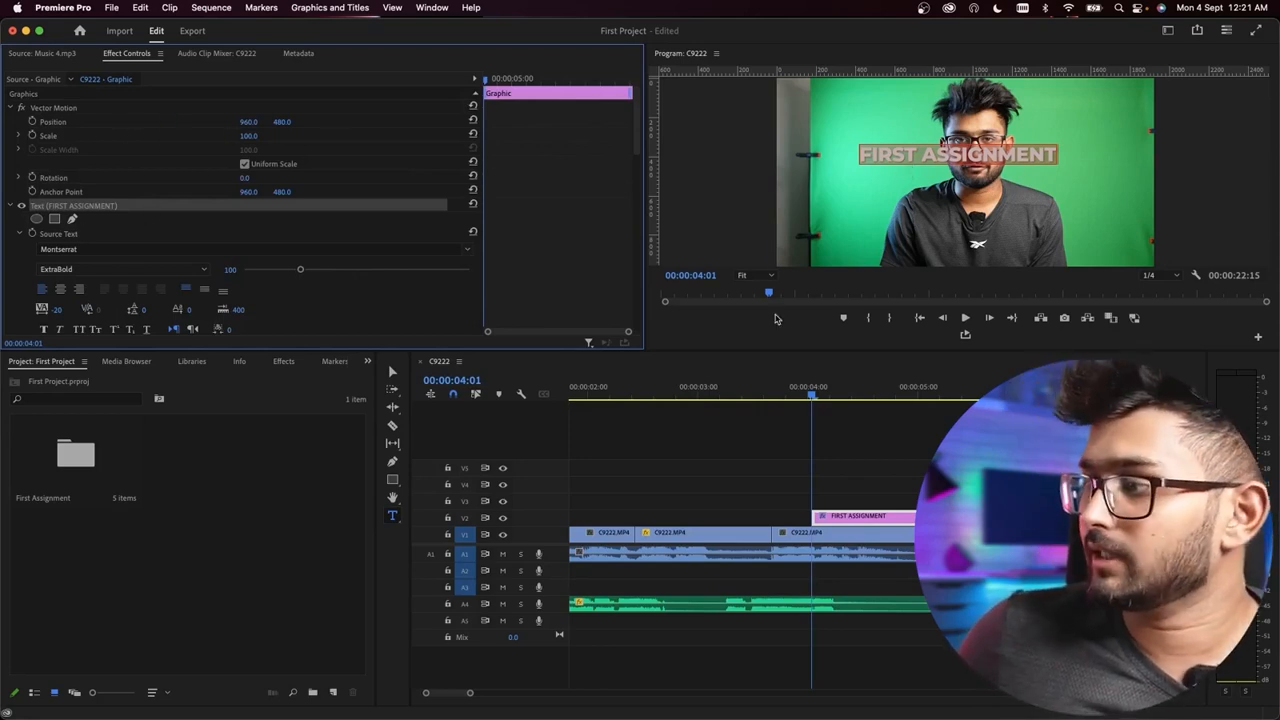
left_click(864, 447)
left_click(858, 517)
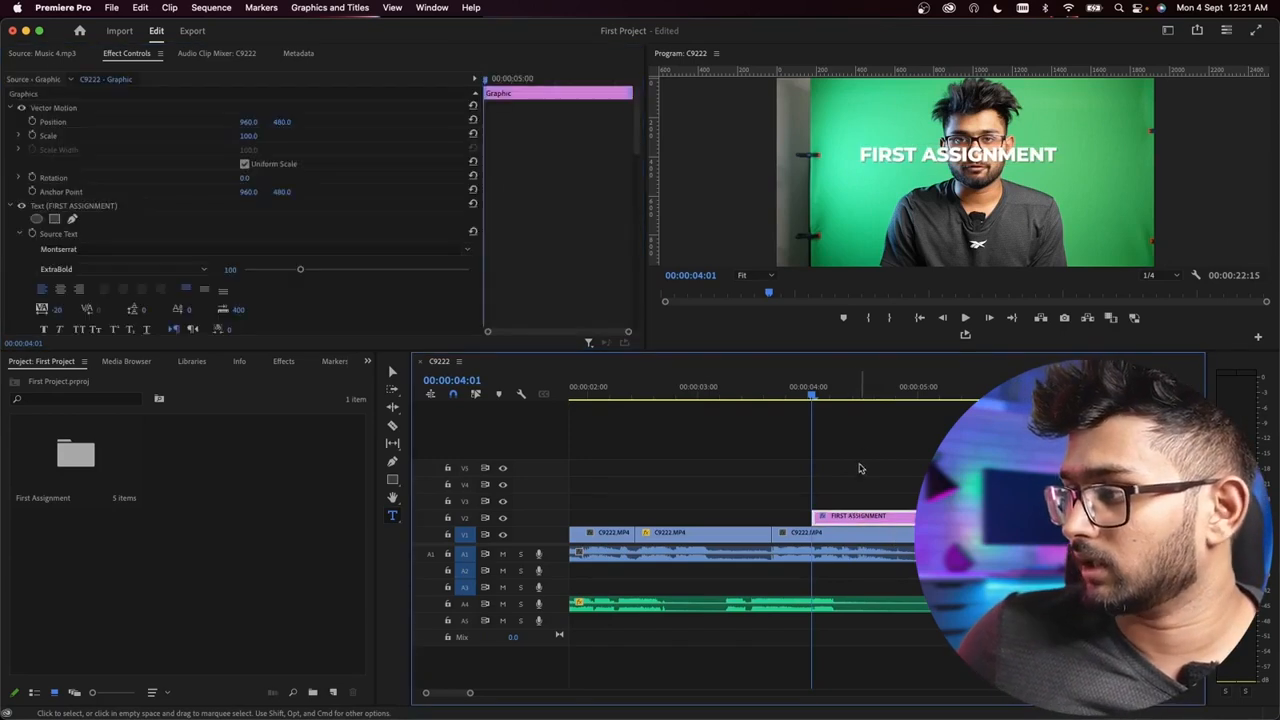
left_click(848, 395)
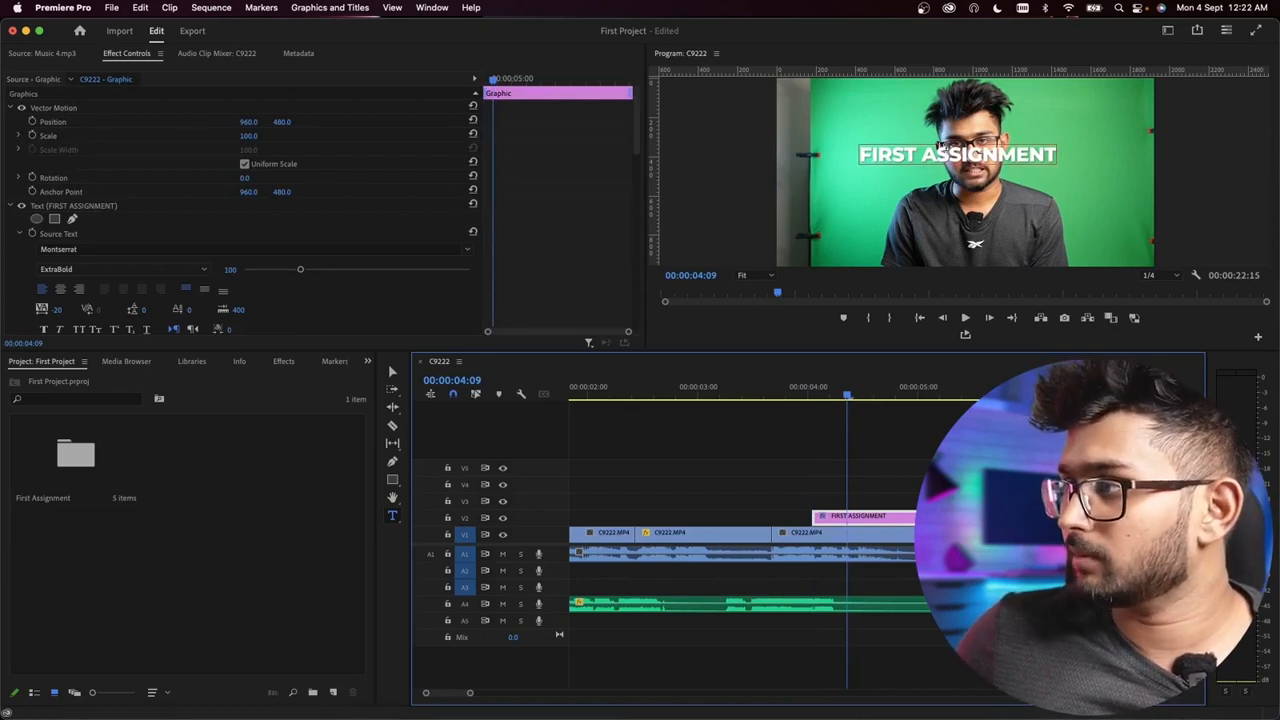
Step: Select all of the title's text in the program frame and set its font size to 150
left_click(946, 150)
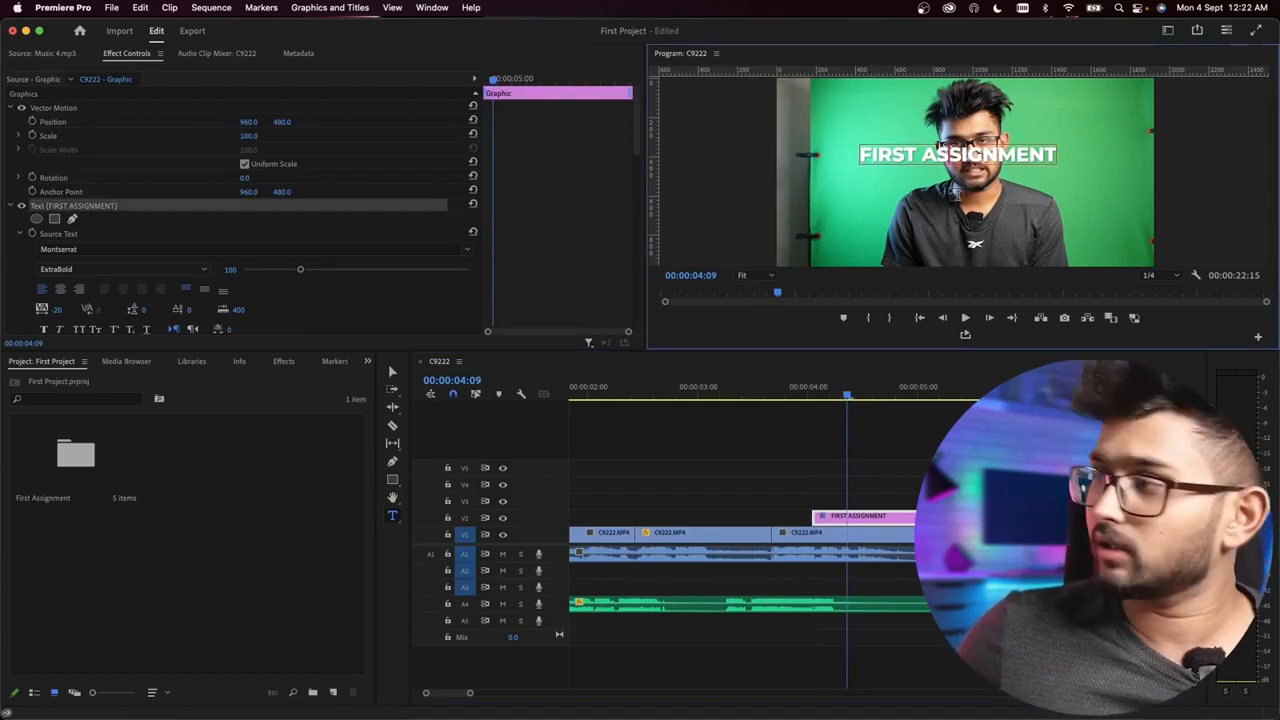
double_click(966, 142)
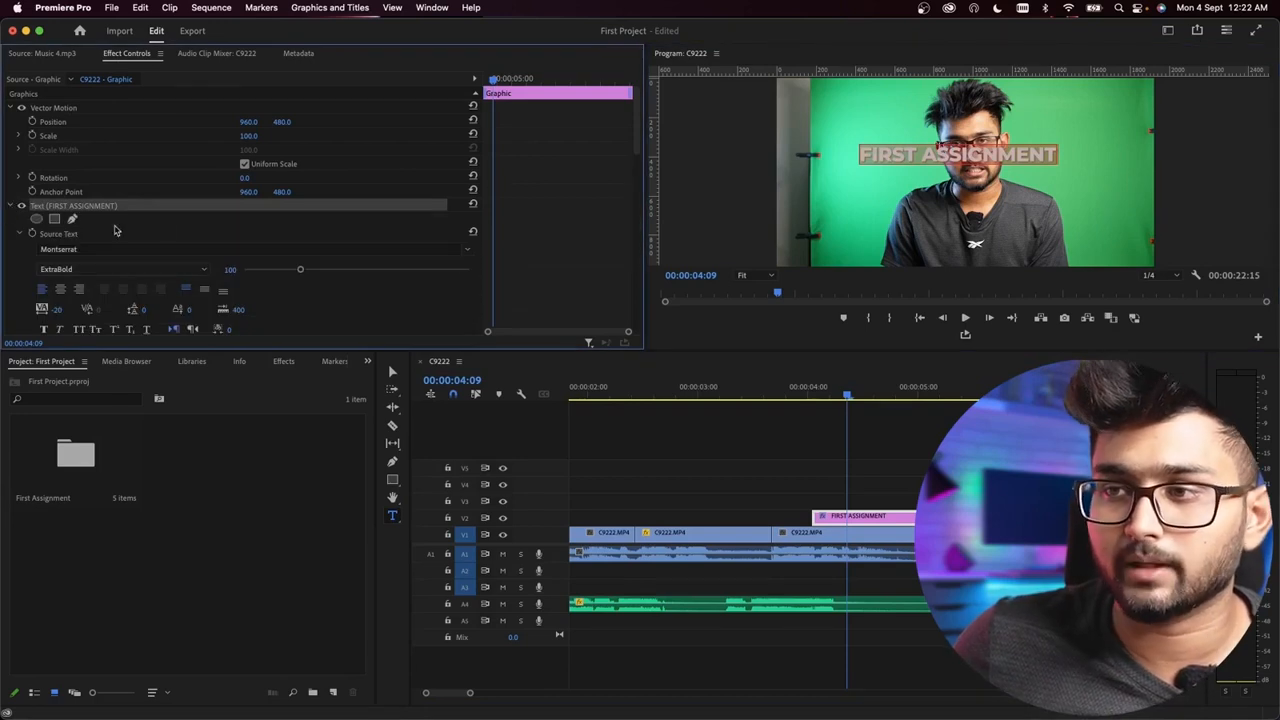
scroll(403, 293, "down", 4)
scroll(497, 257, "up", 3)
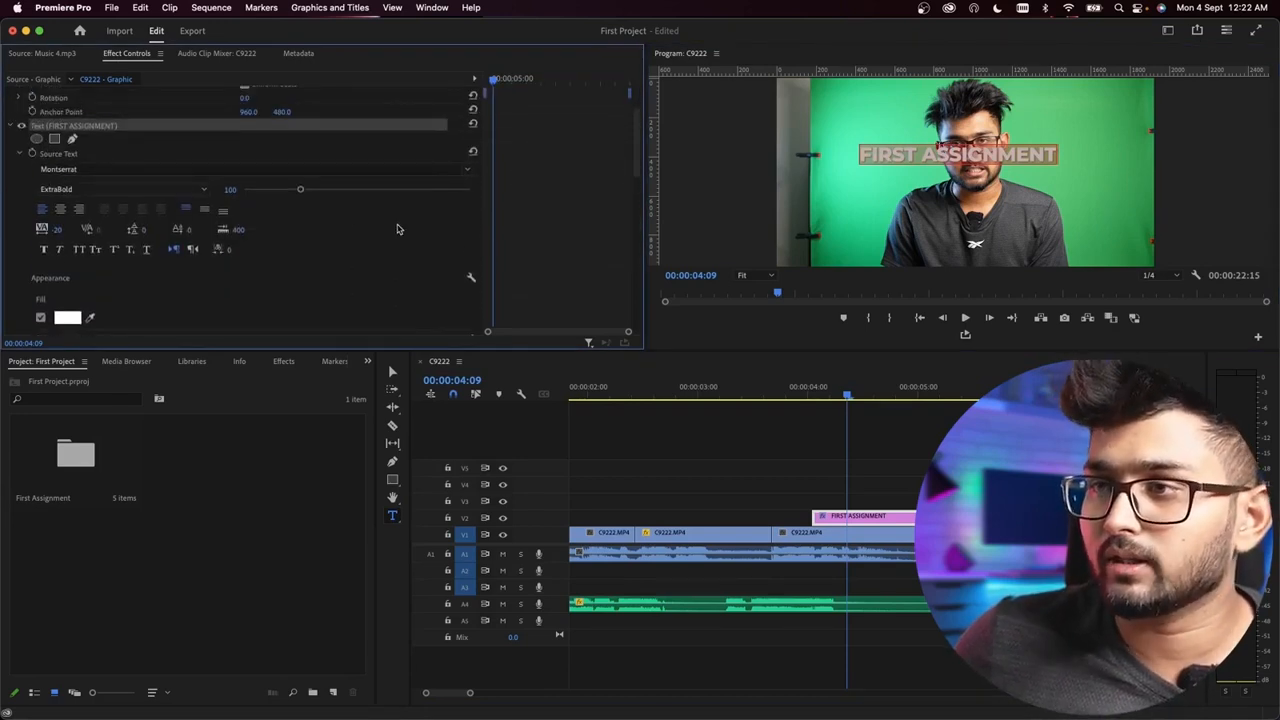
left_click(231, 191)
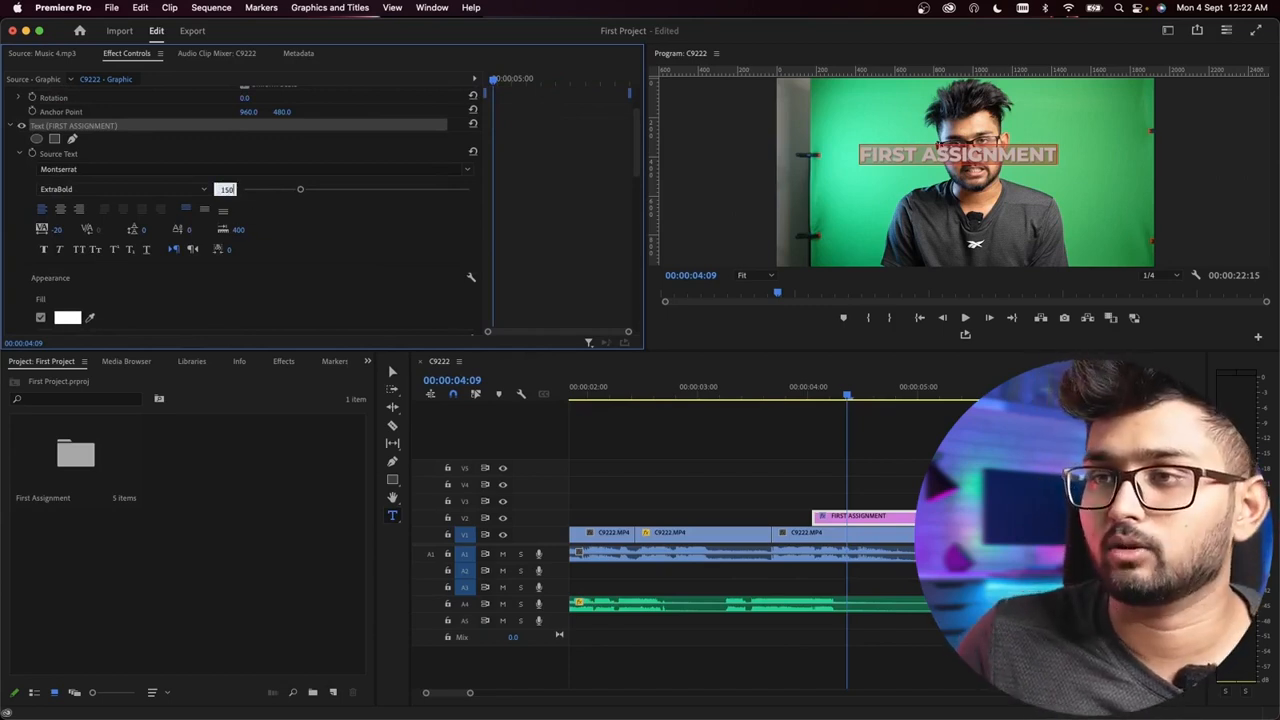
type("150")
key("Return")
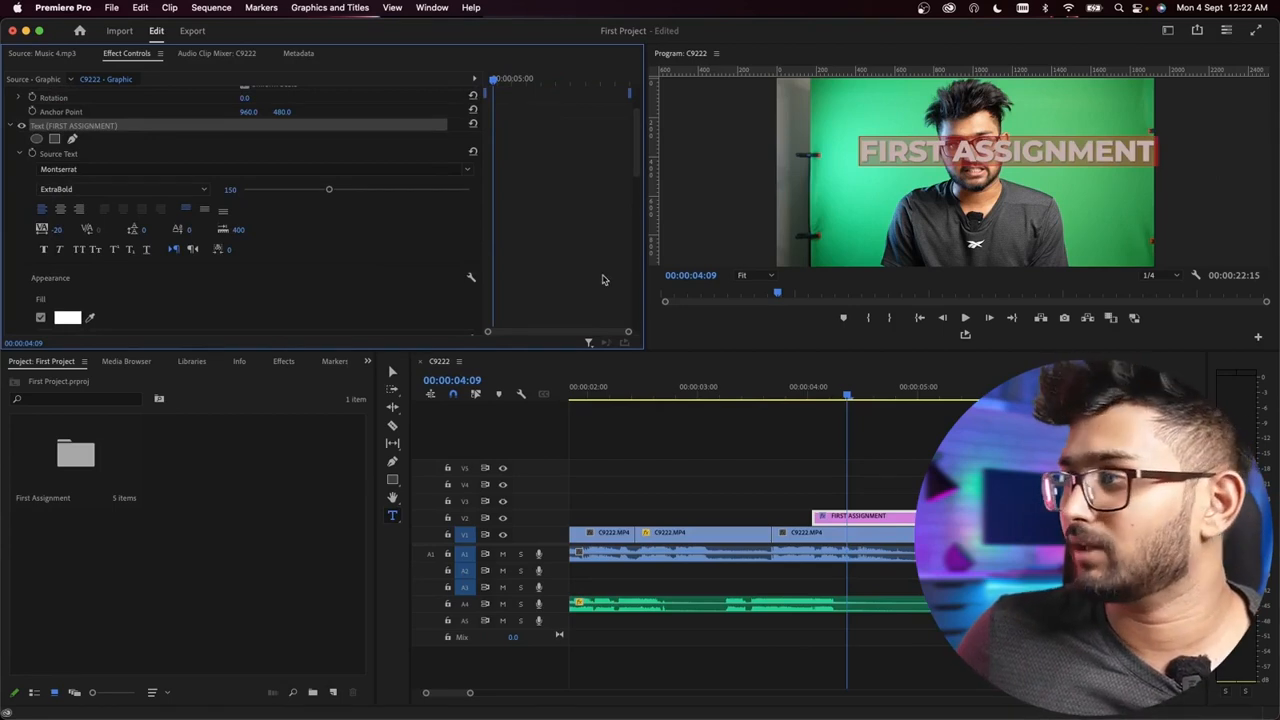
Step: Move the title graphic across the speaker's chest using Vector Motion, to position 733, 649
scroll(616, 253, "up", 3)
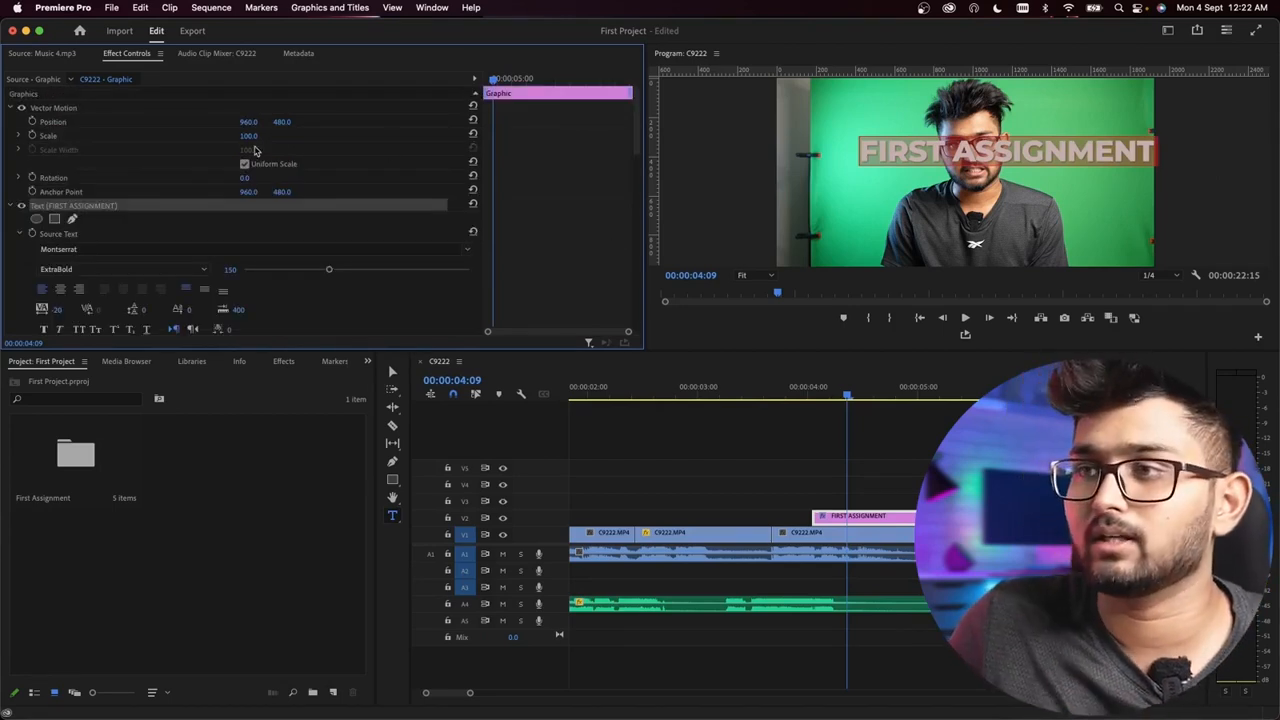
left_click_drag(249, 122, 290, 121)
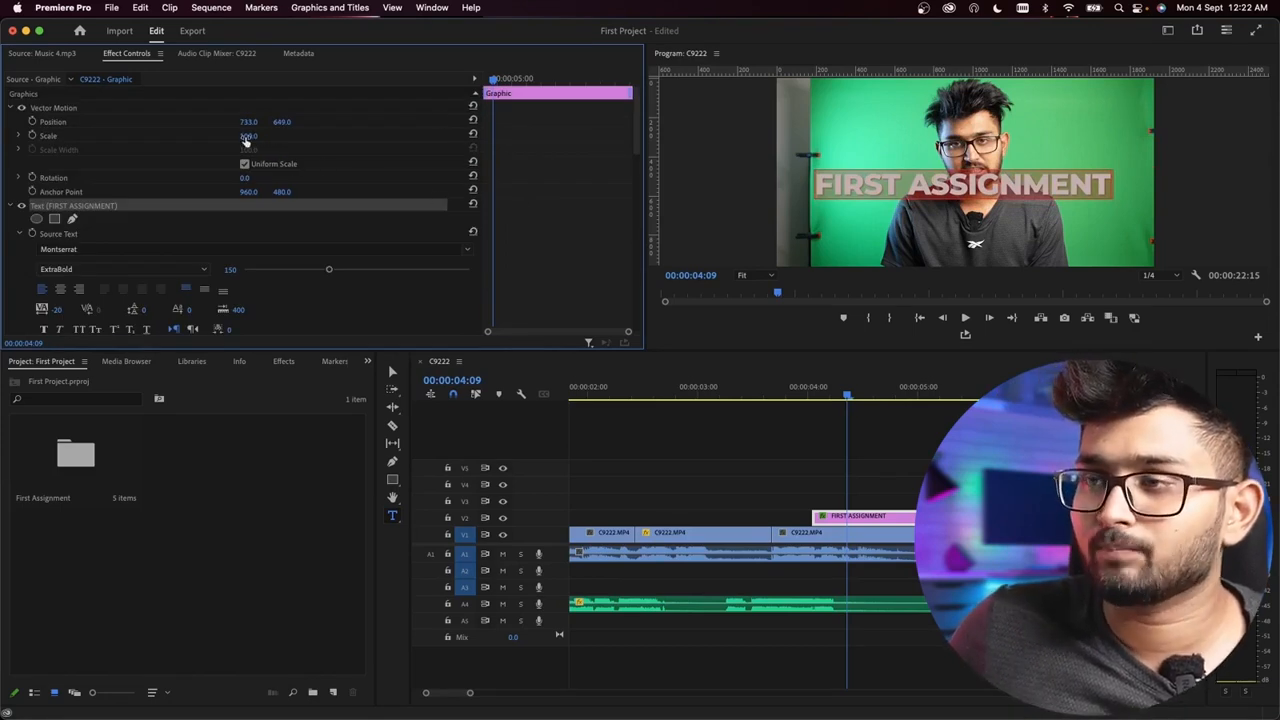
Step: Try enlarging the title graphic's Vector Motion scale to about 144 and set it back to 100
left_click_drag(248, 135, 290, 135)
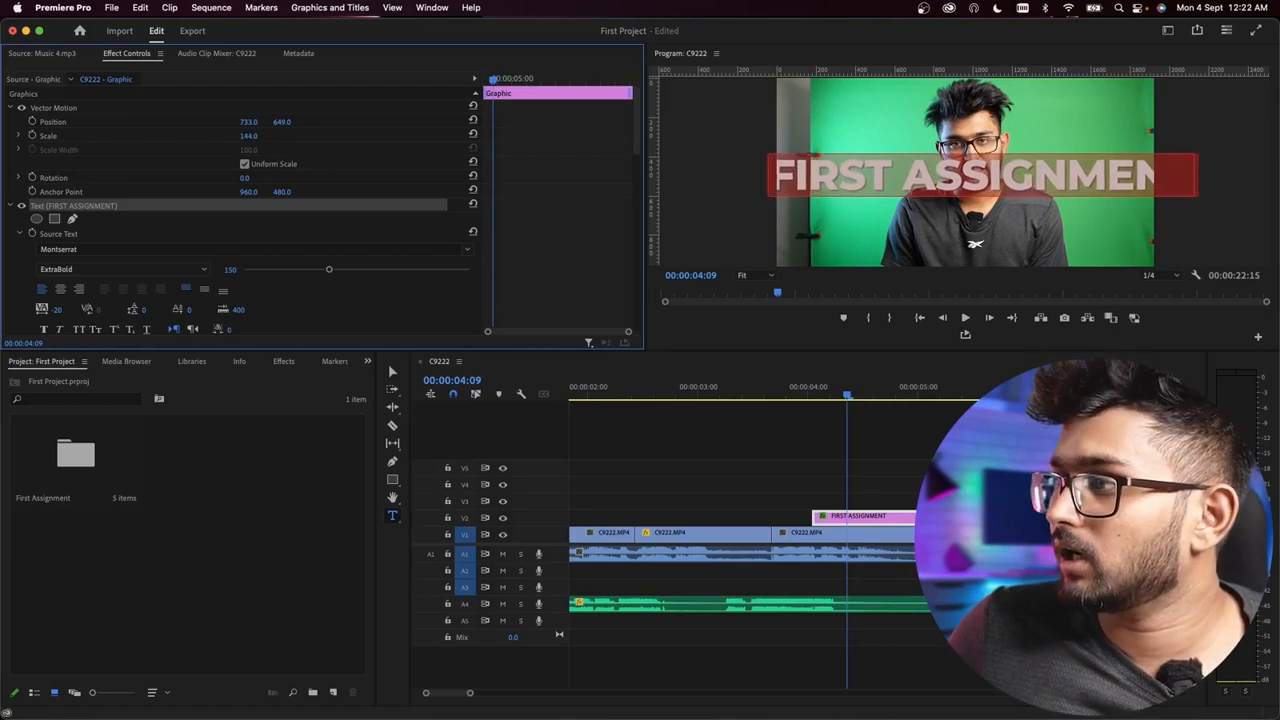
left_click(257, 135)
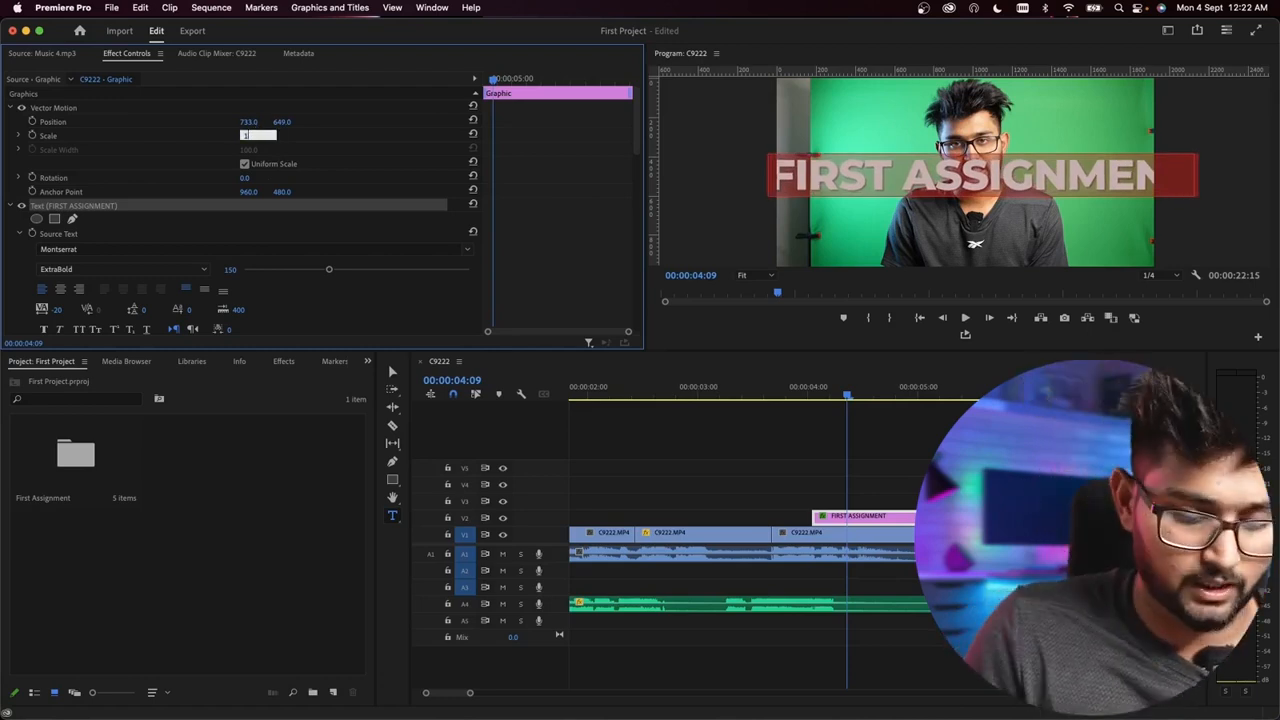
key("Return")
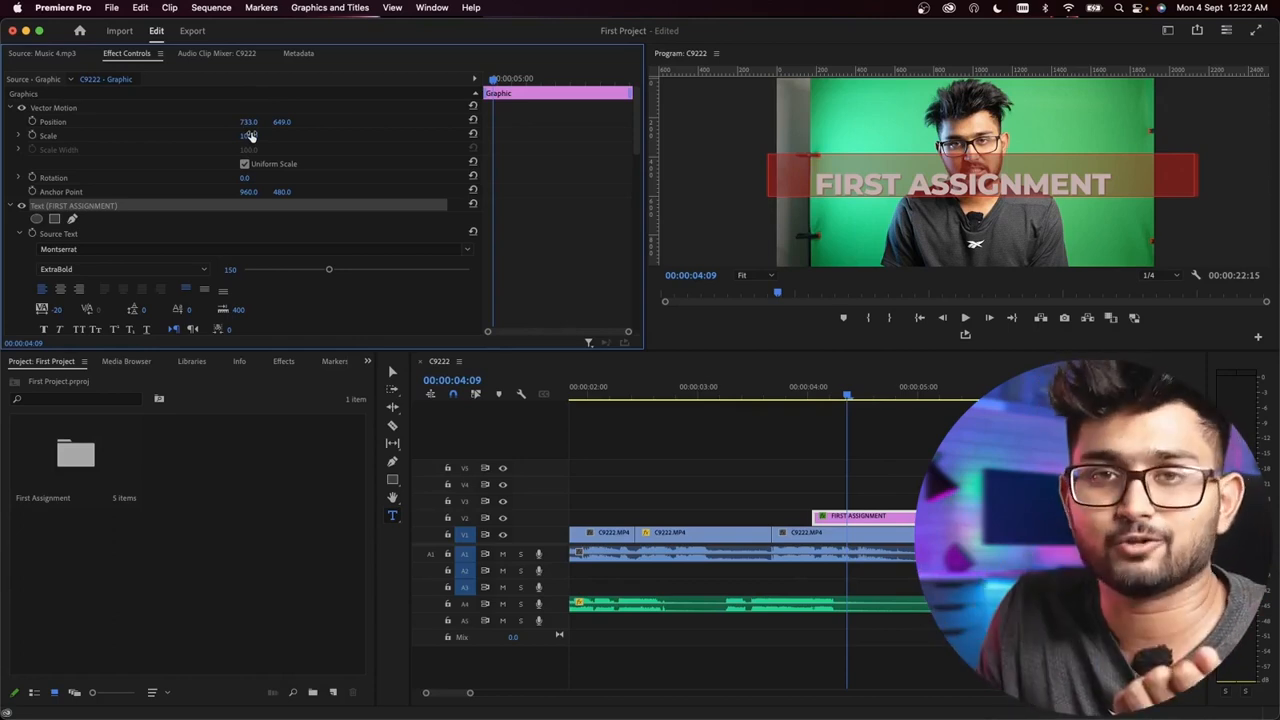
Step: Try a font size of 180 for the title and raise it to 200
scroll(388, 197, "down", 2)
left_click(230, 189)
type("180")
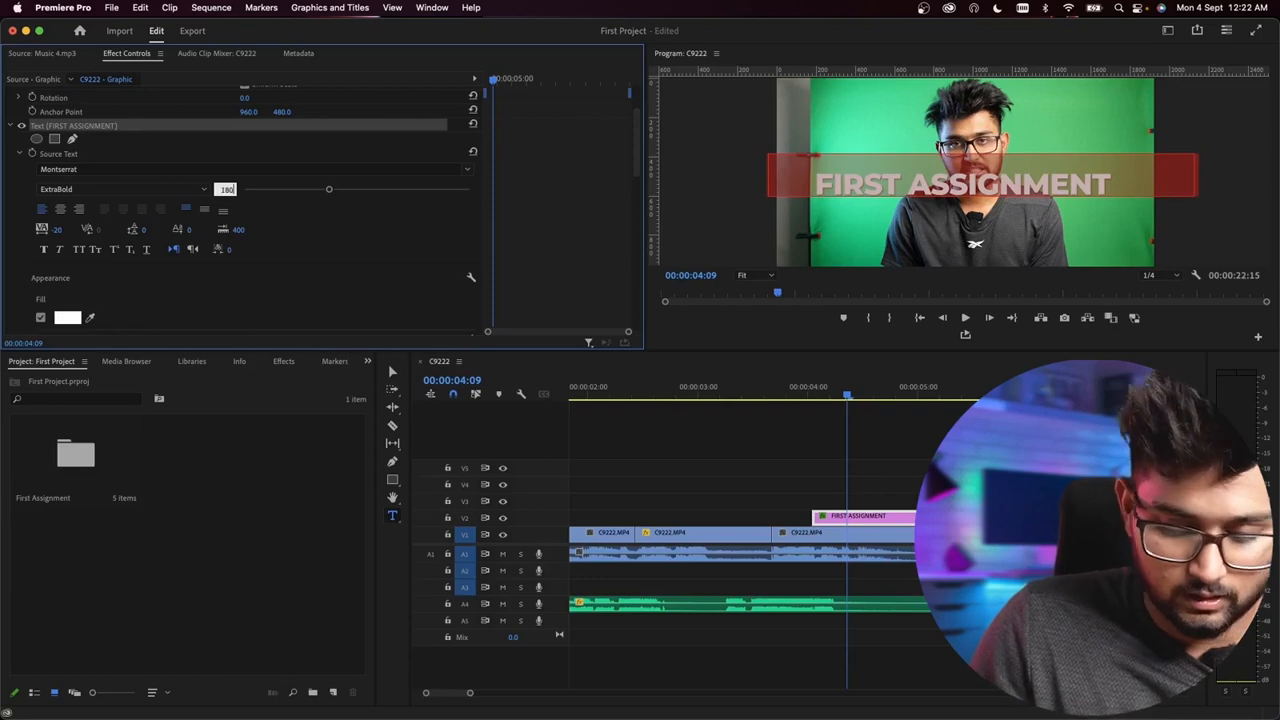
key("Return")
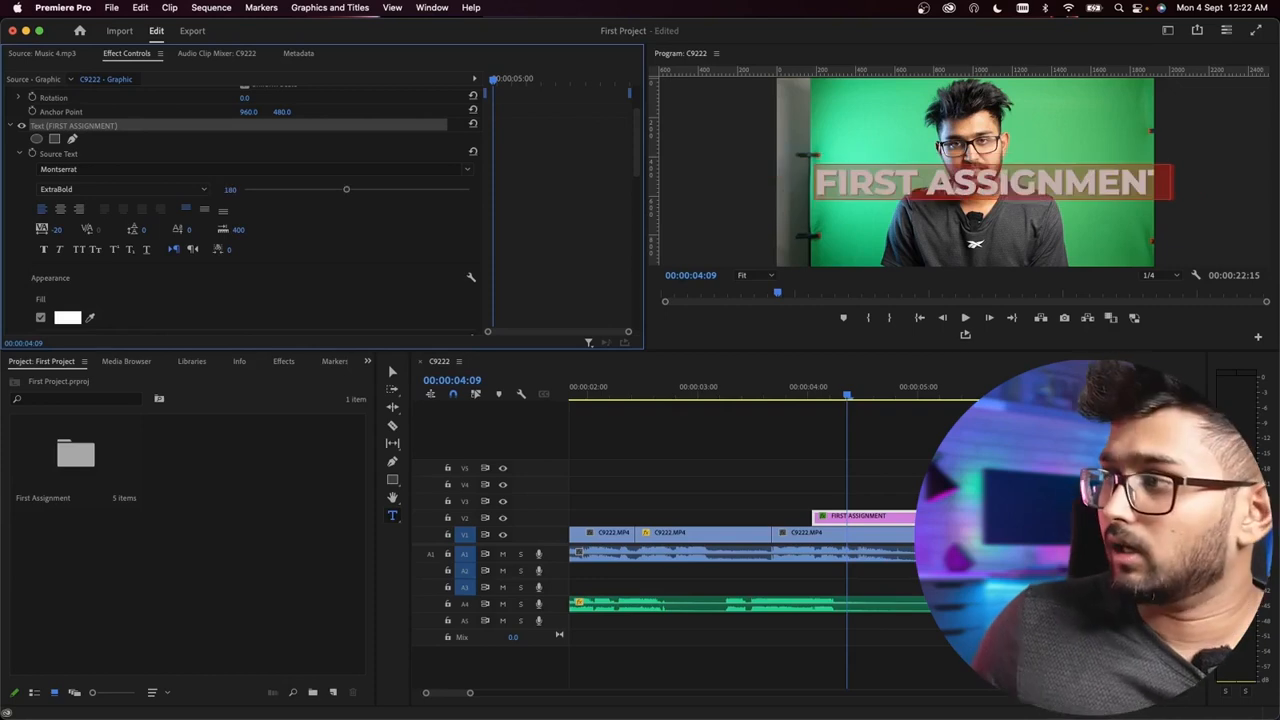
left_click(227, 190)
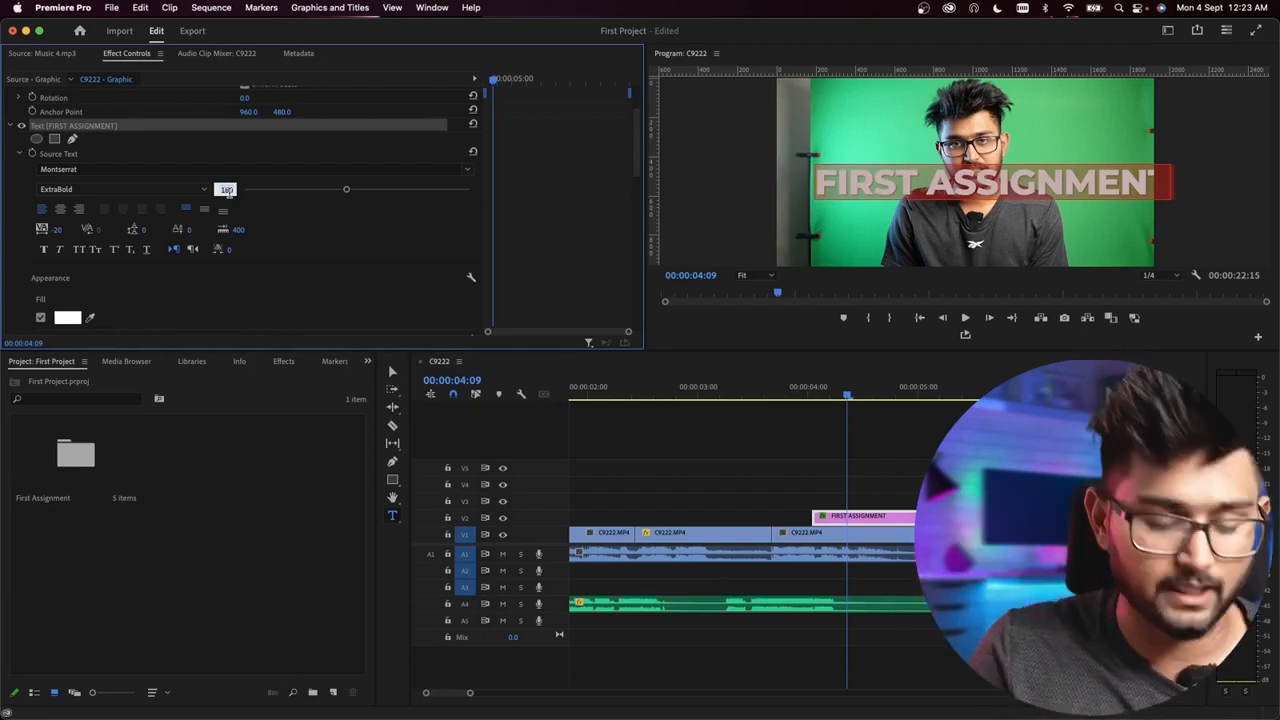
key("Return")
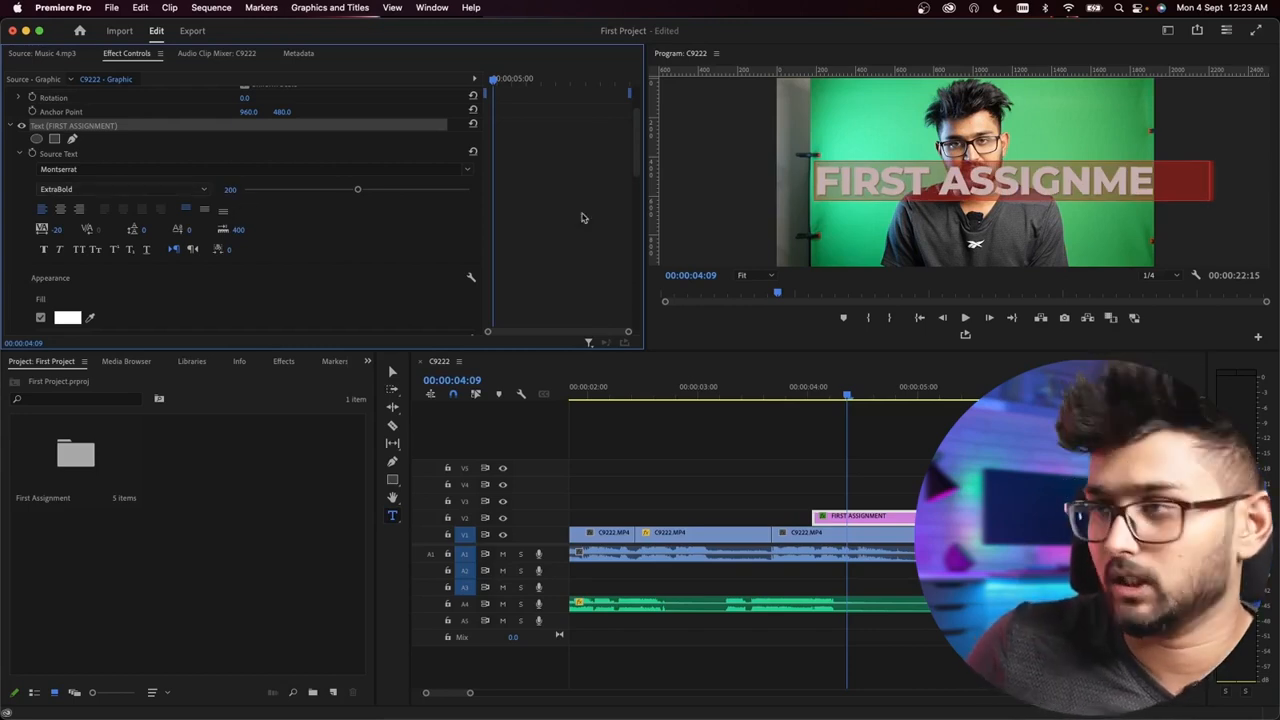
Step: Shift the title graphic left to a horizontal Vector Motion position of 496
scroll(586, 232, "up", 3)
left_click_drag(258, 123, 140, 123)
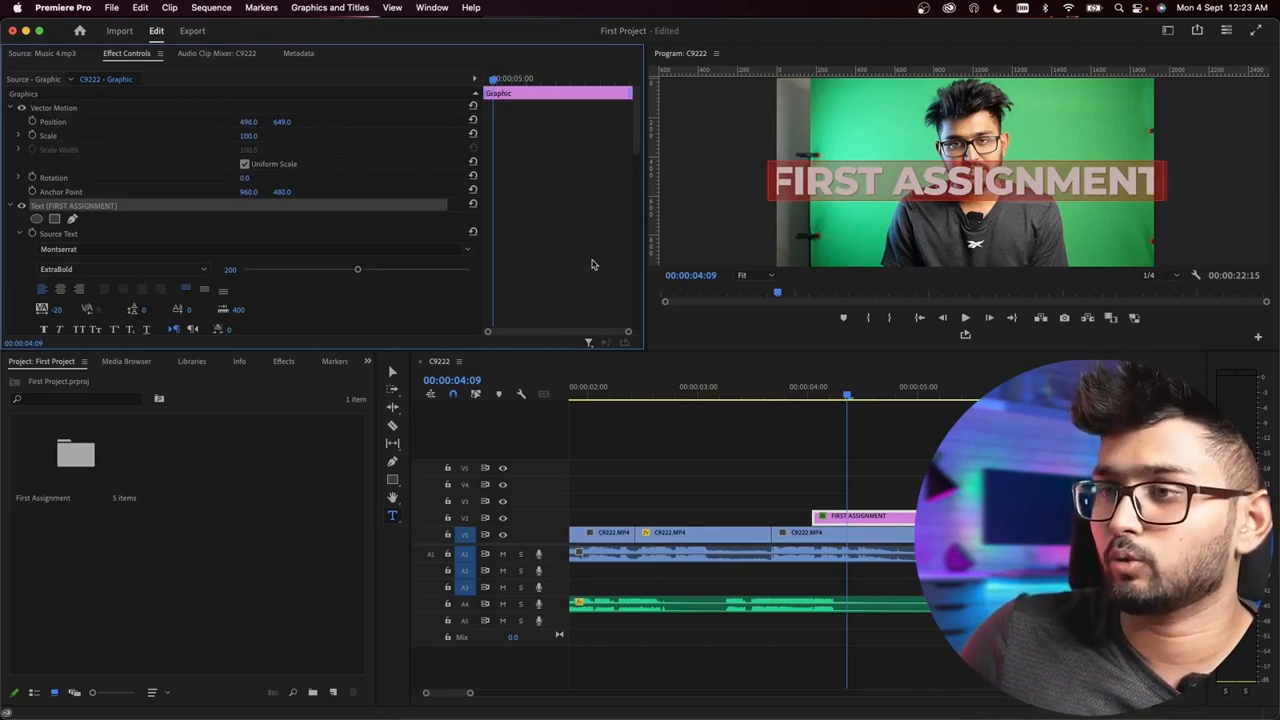
Step: Try a font size of 180 for the FIRST ASSIGNMENT title and set it to 190
scroll(591, 264, "down", 3)
left_click(228, 189)
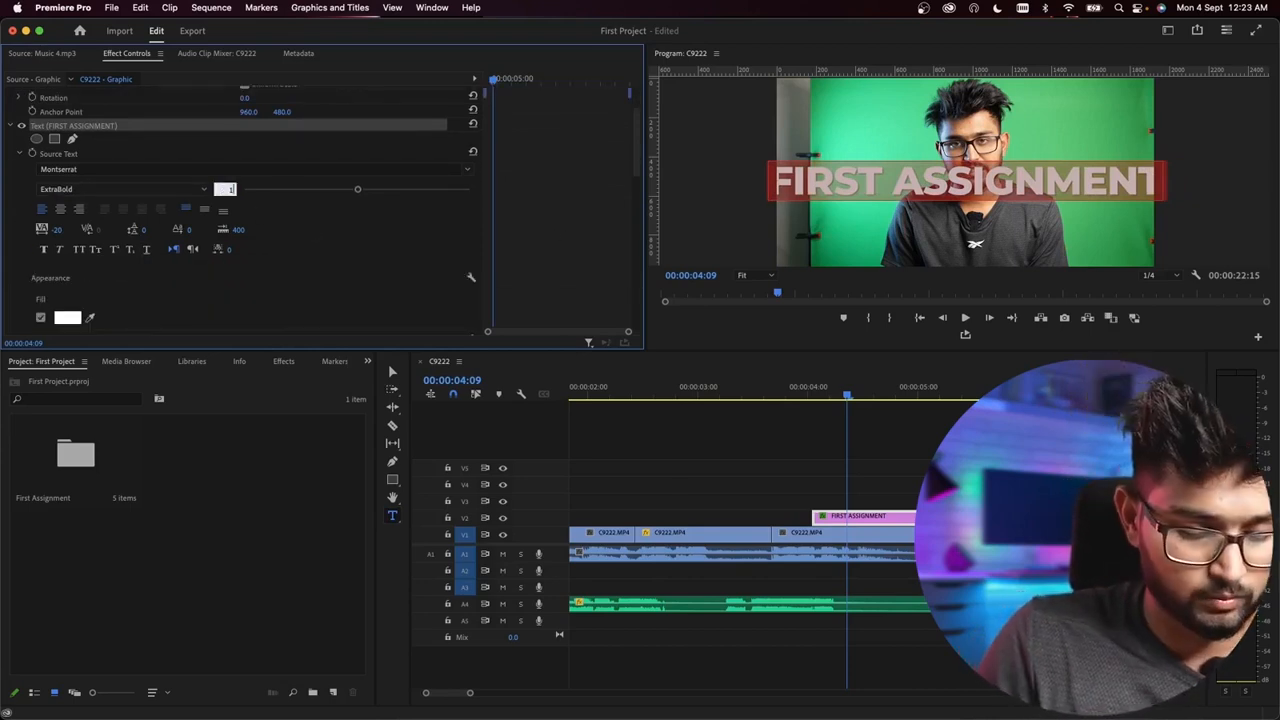
type("18")
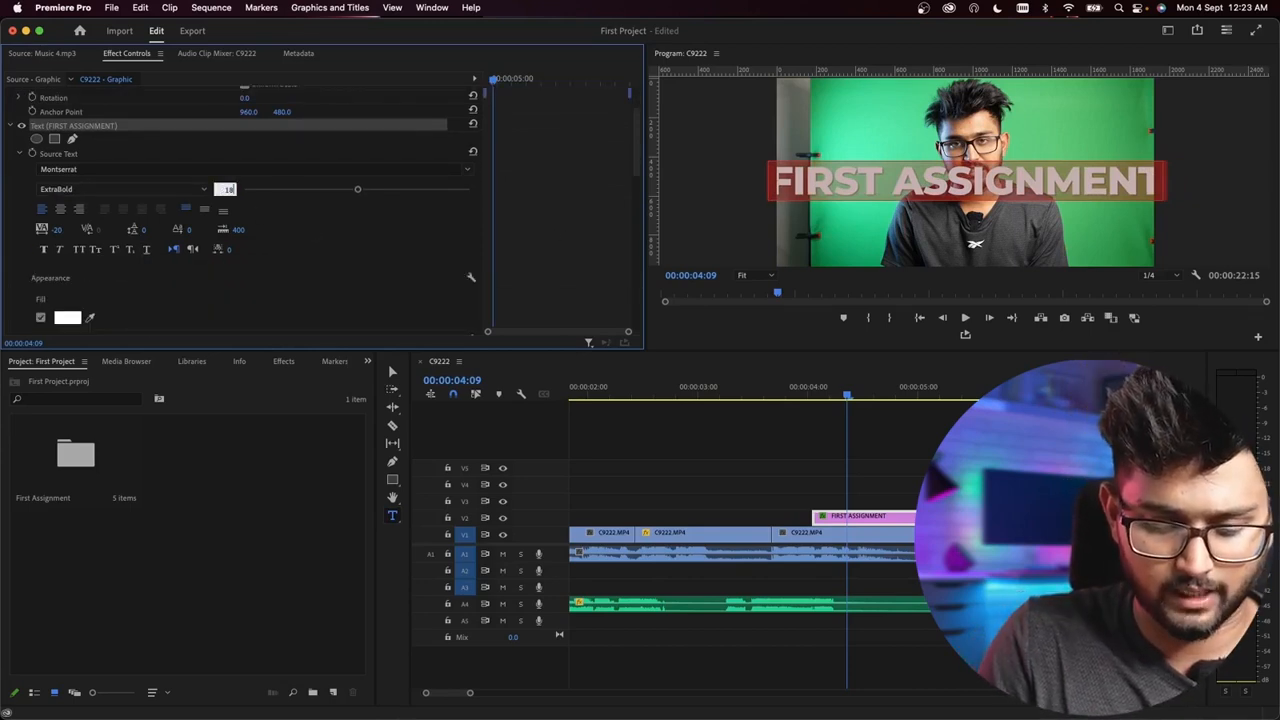
type("0")
key("Return")
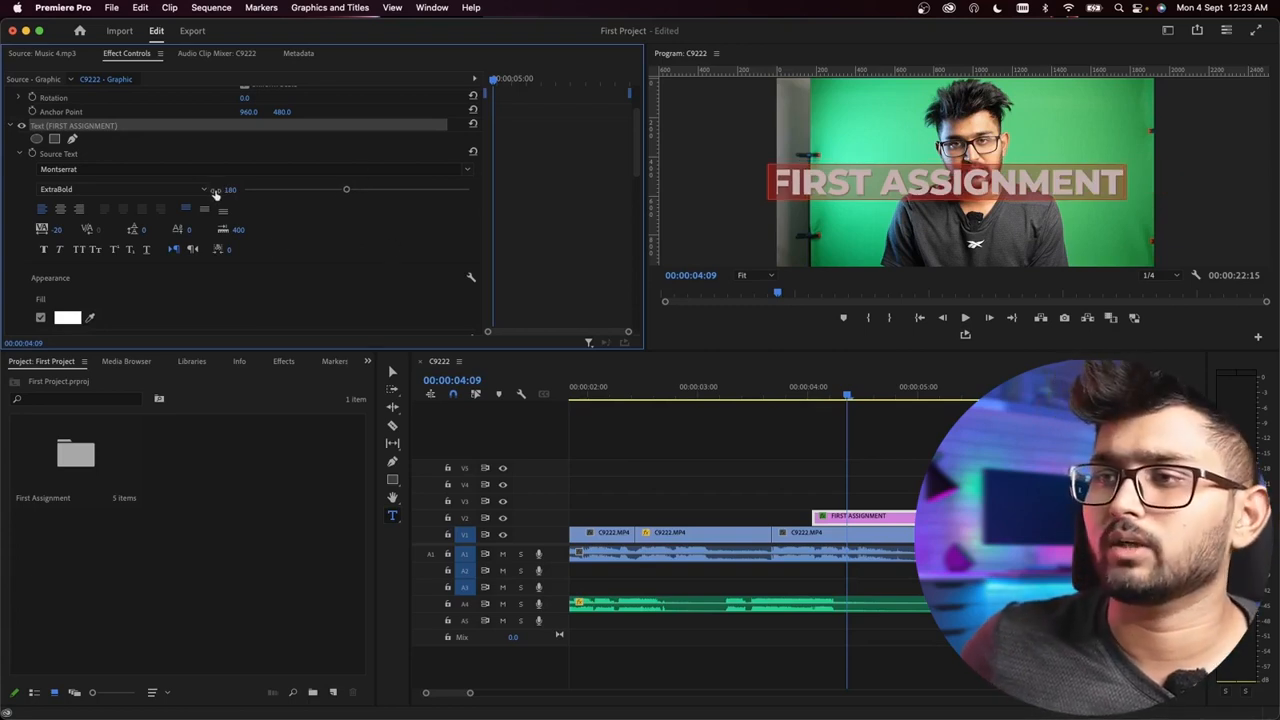
left_click(227, 189)
type("190")
key("Return")
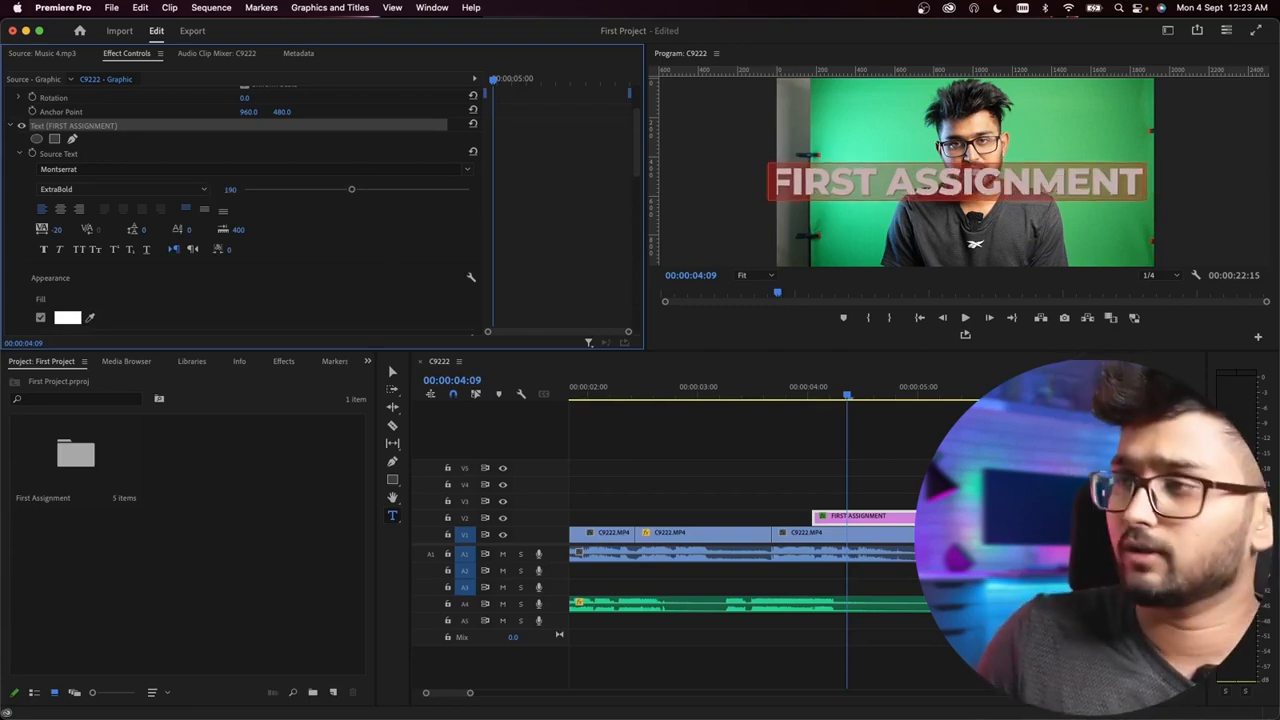
Step: Reposition the FIRST ASSIGNMENT graphic with Vector Motion to position 546, 595 so the text spans the frame
scroll(603, 197, "up", 3)
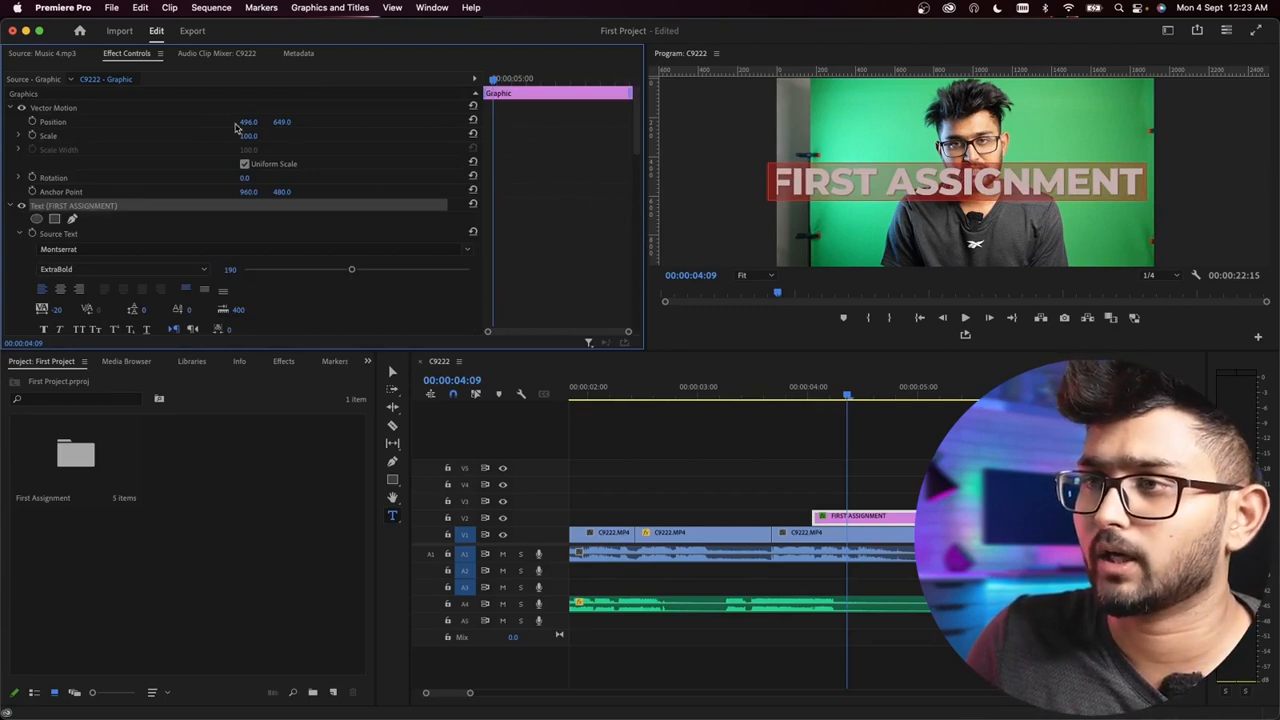
mouse_move(248, 122)
left_mouse_down()
mouse_move(299, 122)
mouse_move(228, 122)
left_mouse_up()
left_click(851, 457)
key("minus")
key("minus")
key("minus")
key("minus")
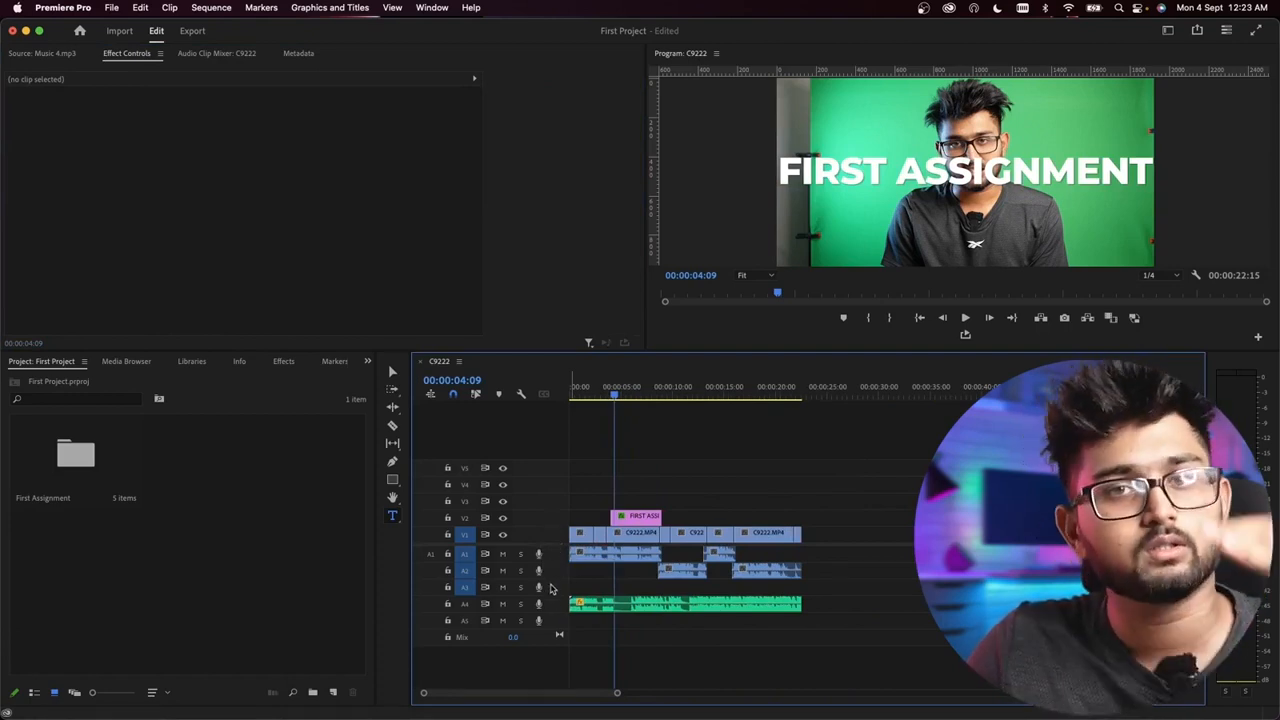
Step: Try placing the C9222 clip on track V3 above the FIRST ASSIGNMENT title and return it to V1
left_click(628, 538)
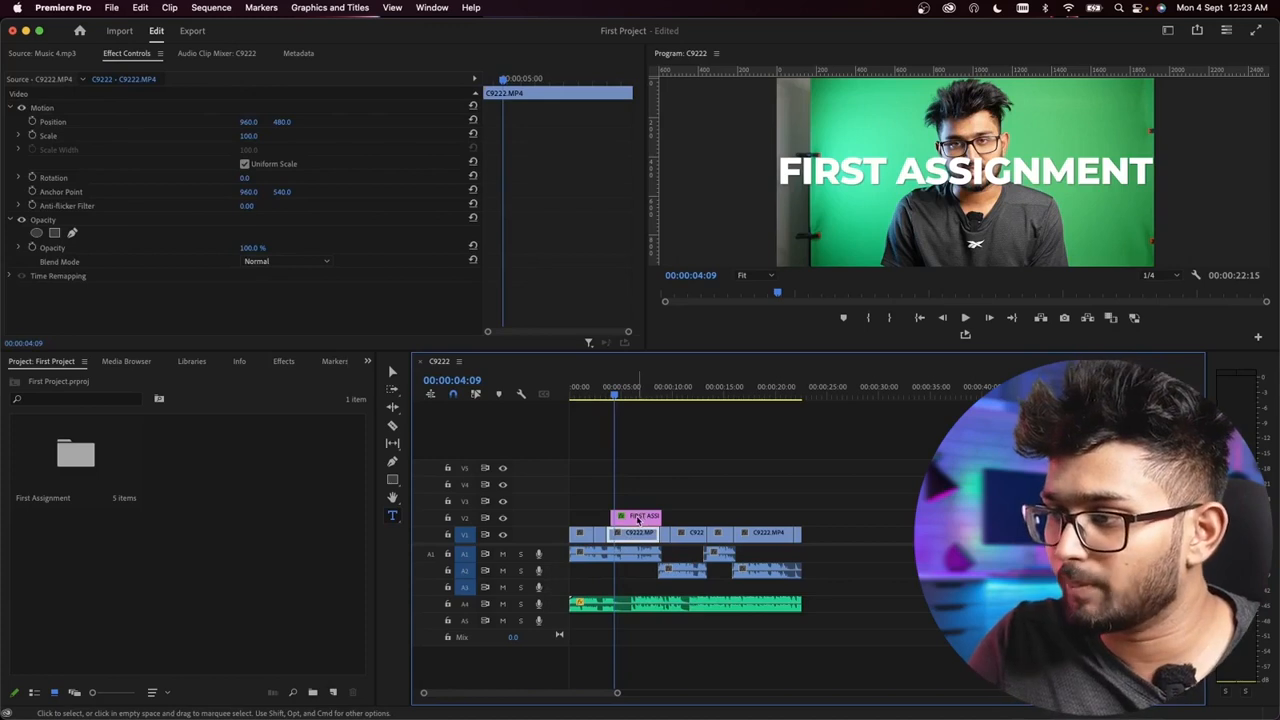
left_click(642, 518)
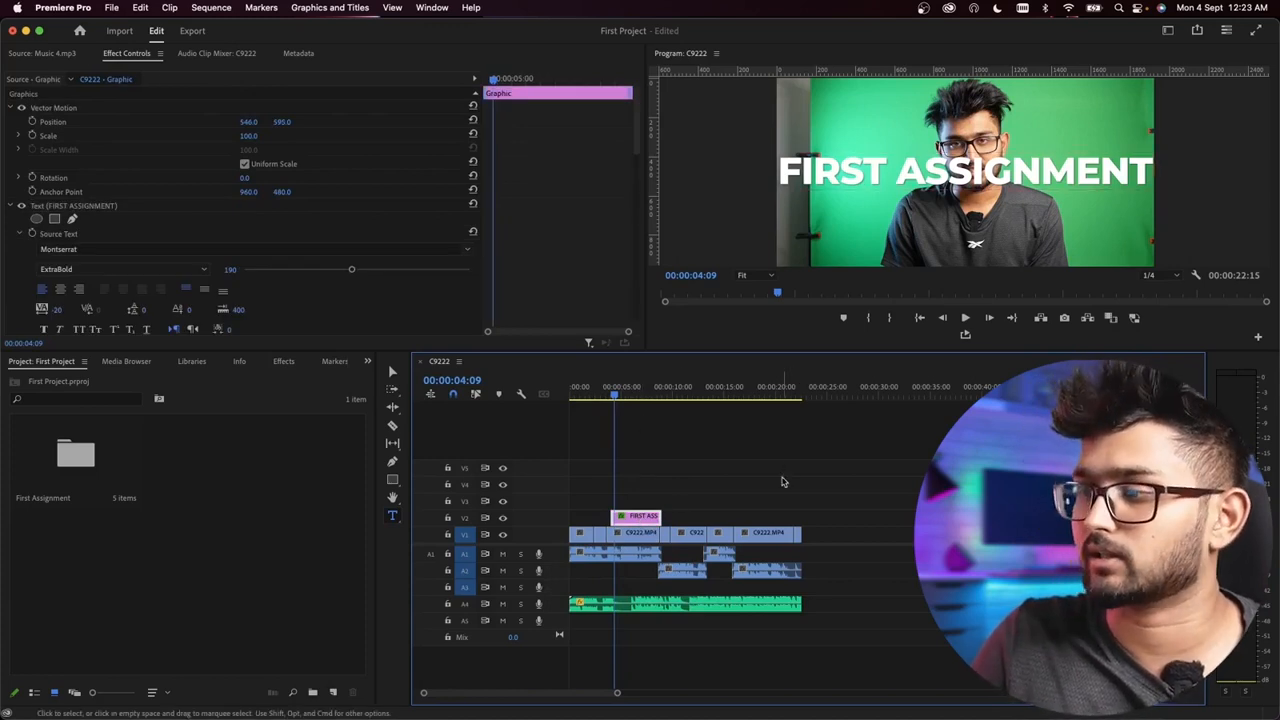
left_click_drag(617, 541, 636, 508)
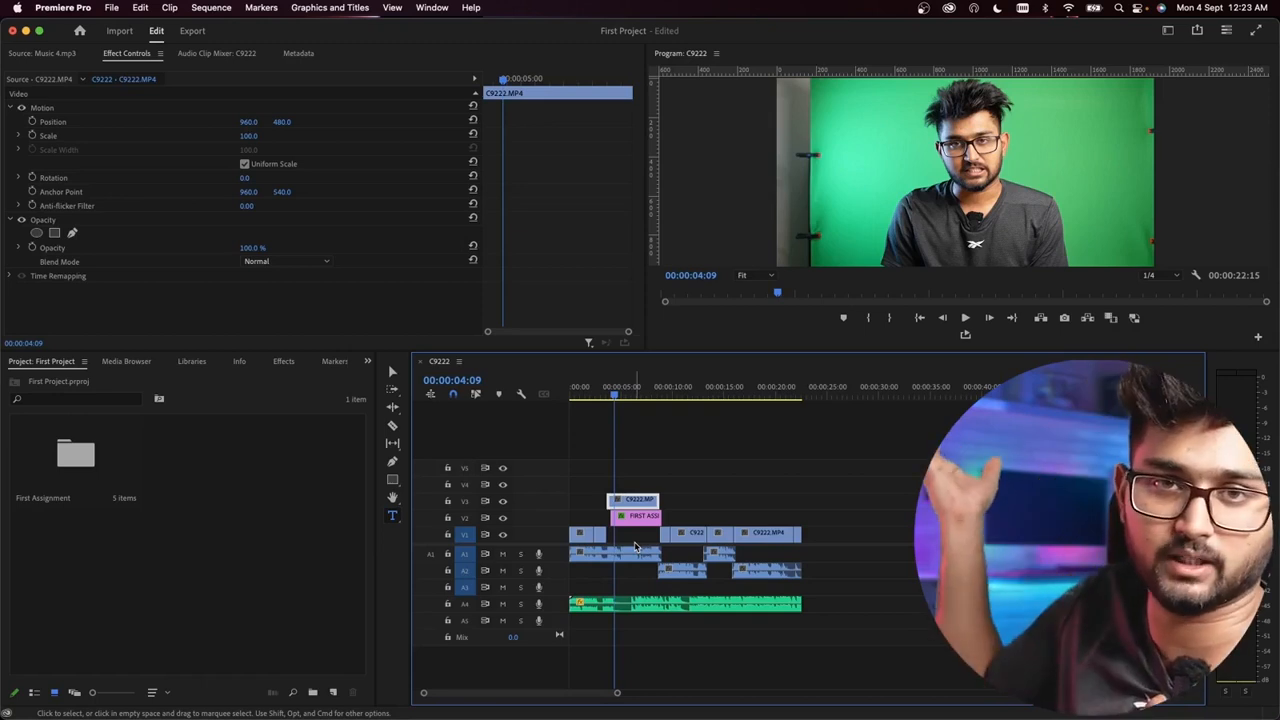
left_click_drag(633, 501, 634, 537)
left_click(642, 479)
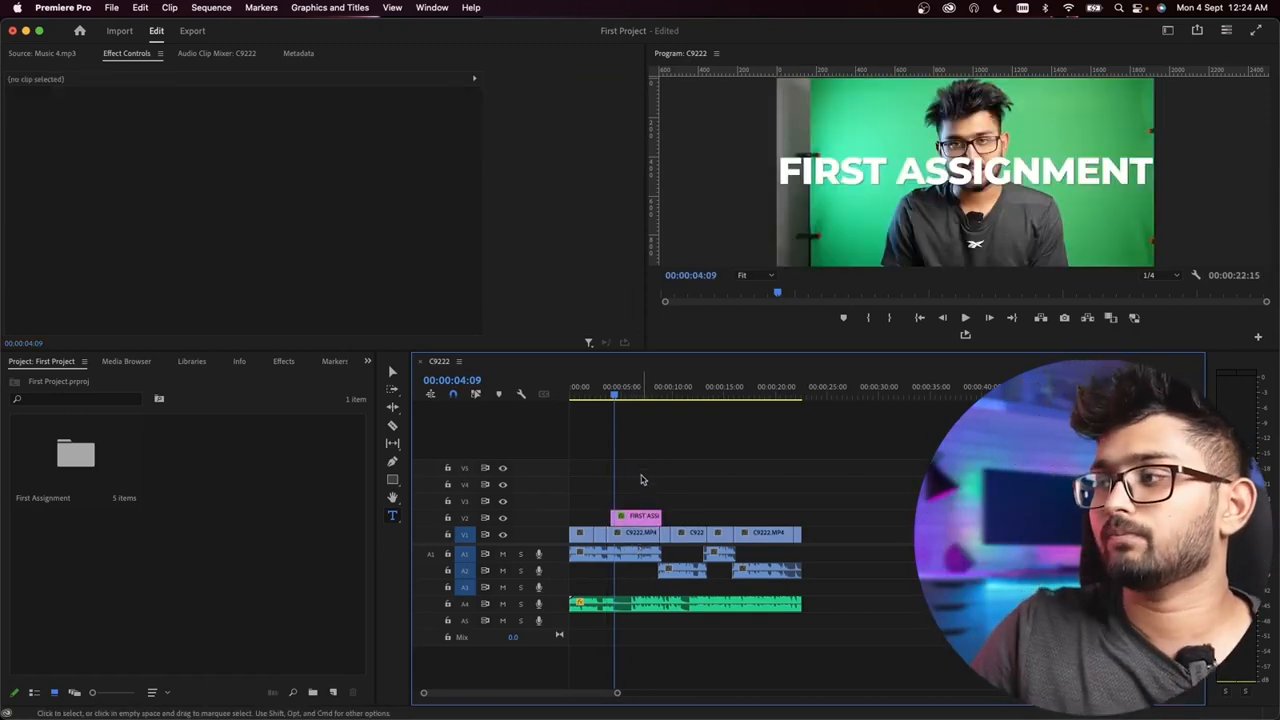
Step: Play the sequence from just before the FIRST ASSIGNMENT title to check when the title should end
scroll(644, 479, "up", 2)
scroll(644, 479, "left", 1)
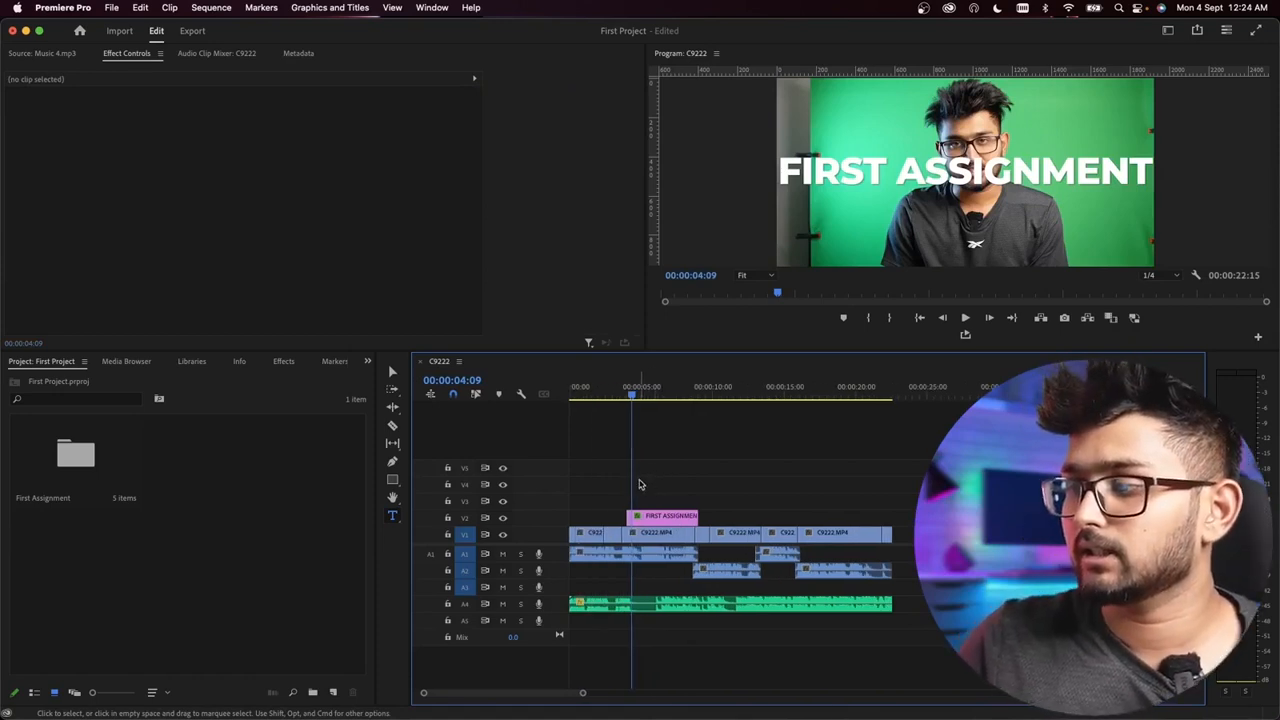
scroll(637, 486, "down", 2)
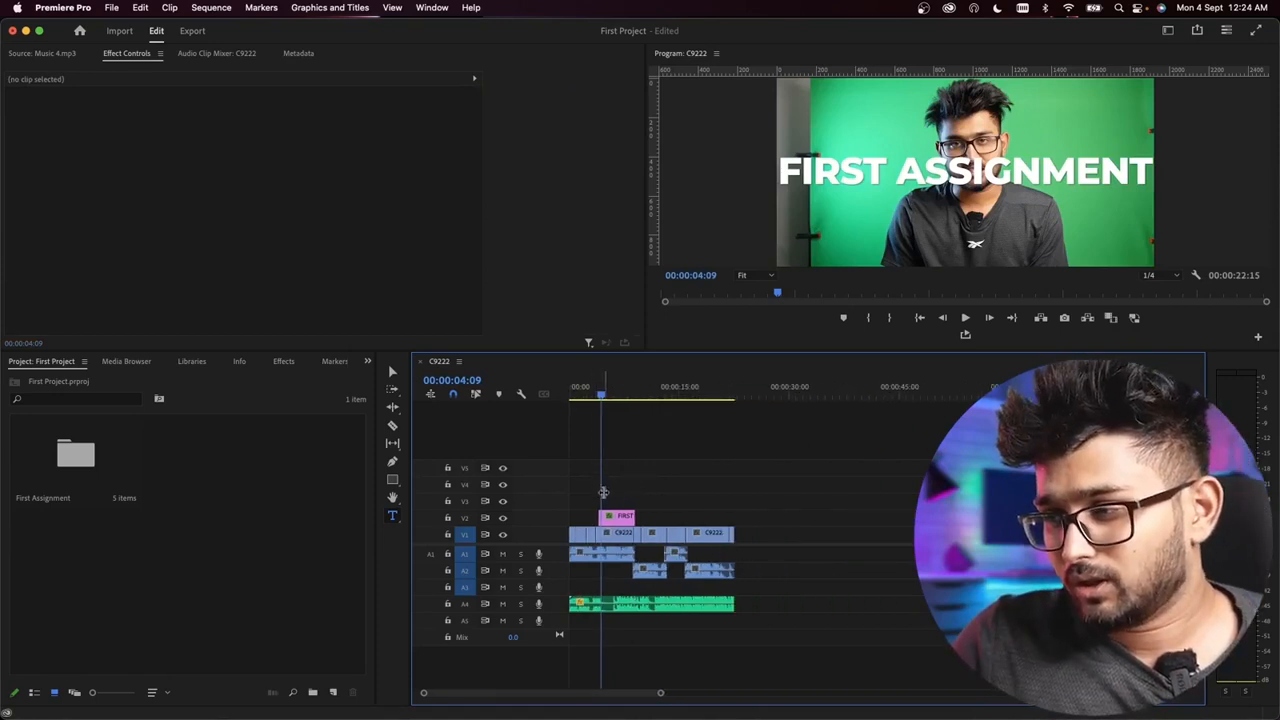
scroll(605, 395, "up", 3)
left_click_drag(723, 389, 697, 395)
key("space")
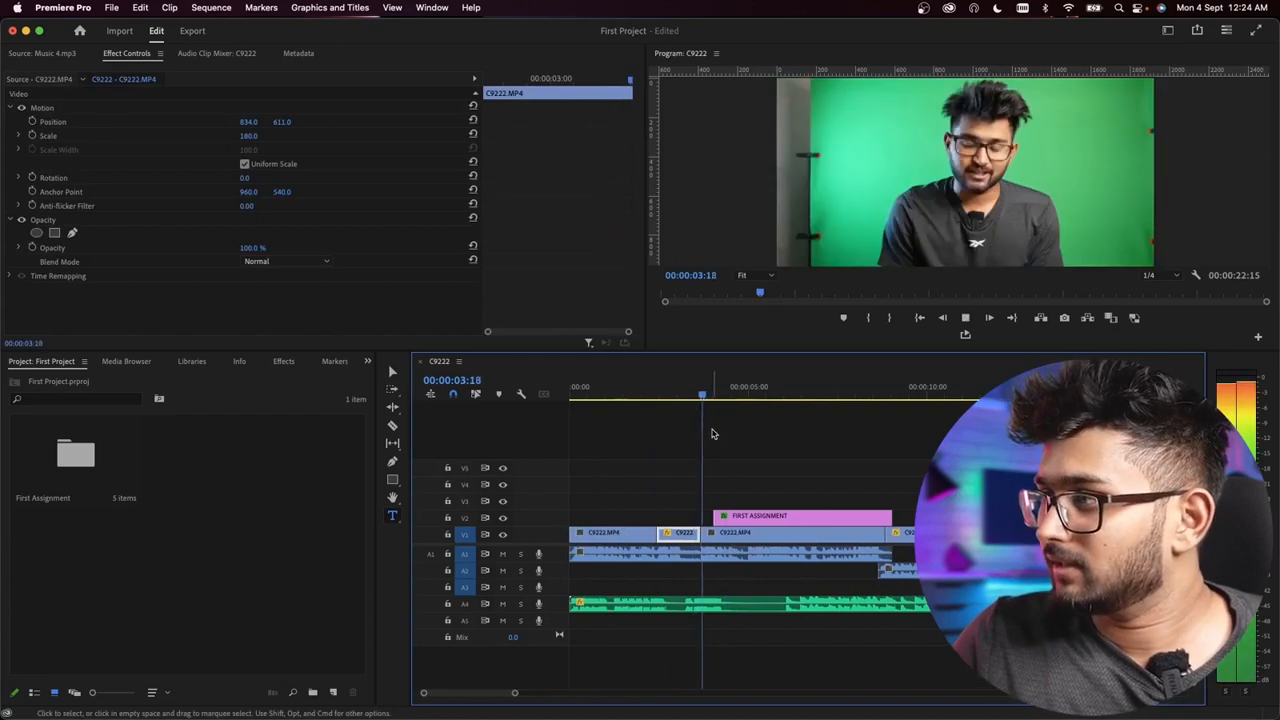
key("space")
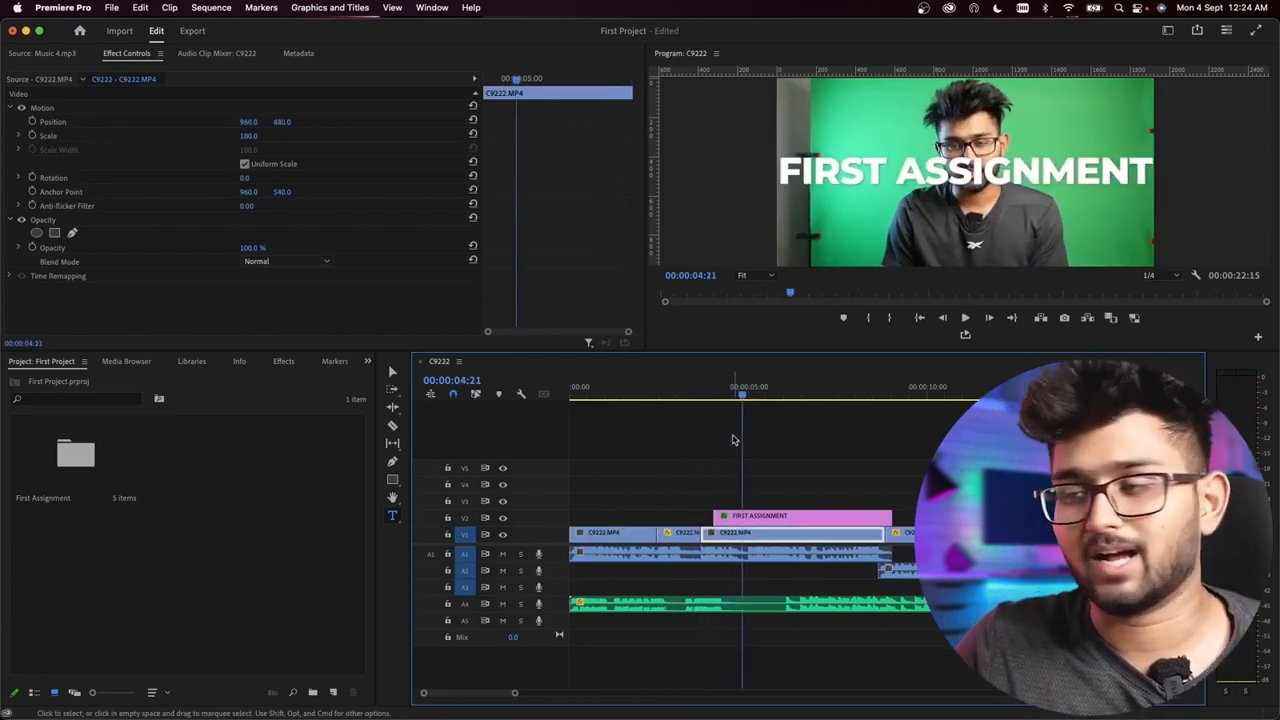
key("space")
key("space")
scroll(771, 477, "up", 3)
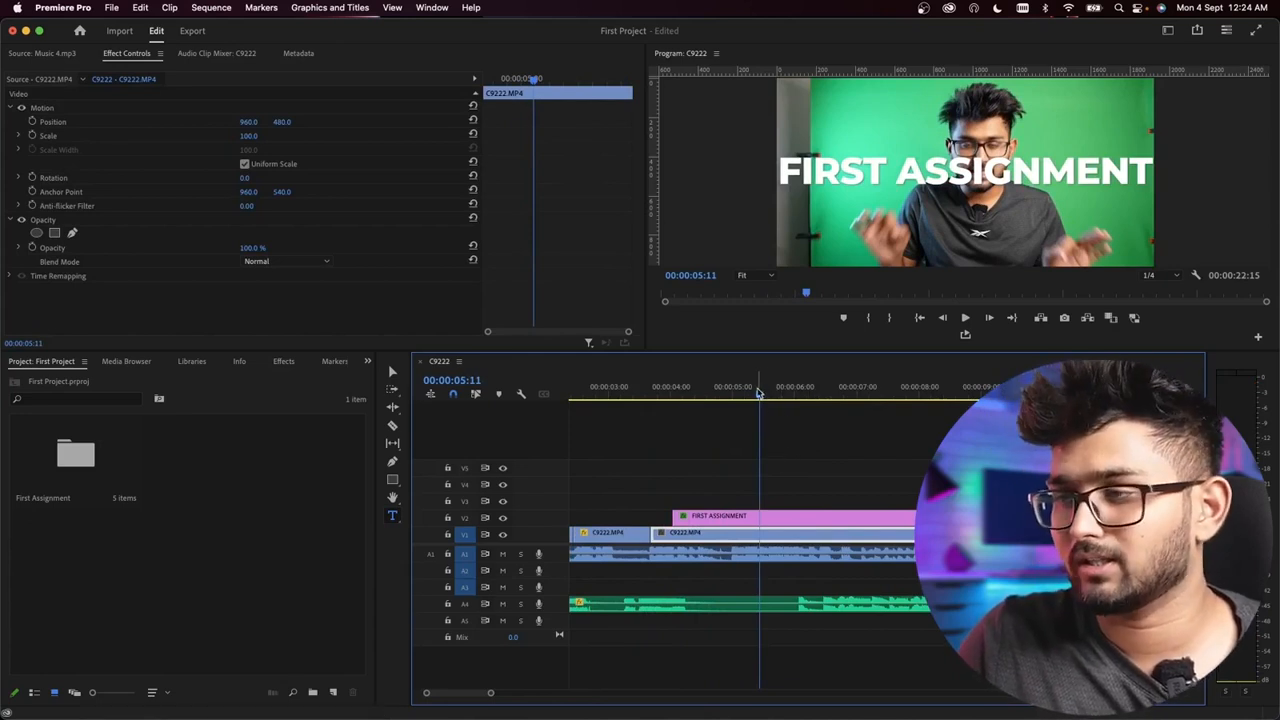
Step: Cut the FIRST ASSIGNMENT title at 00:00:04:24 with the Razor tool and delete the part after the cut
left_click_drag(755, 397, 731, 400)
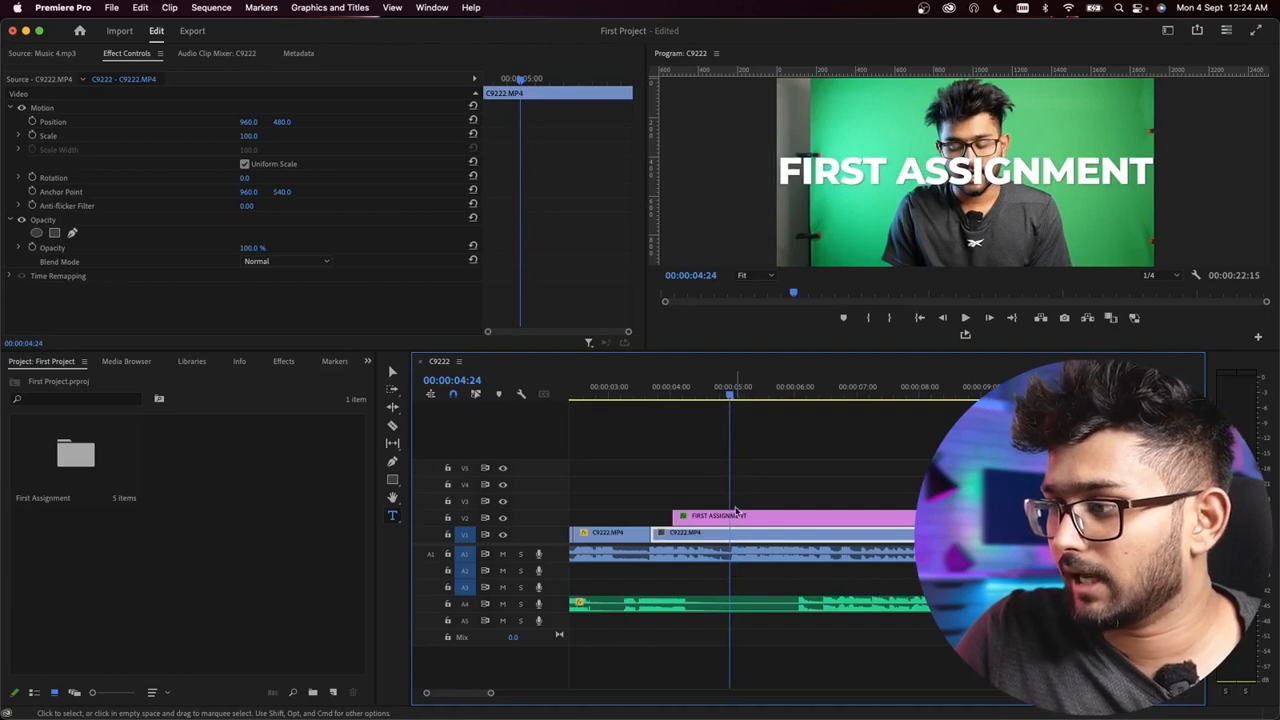
left_click(738, 515)
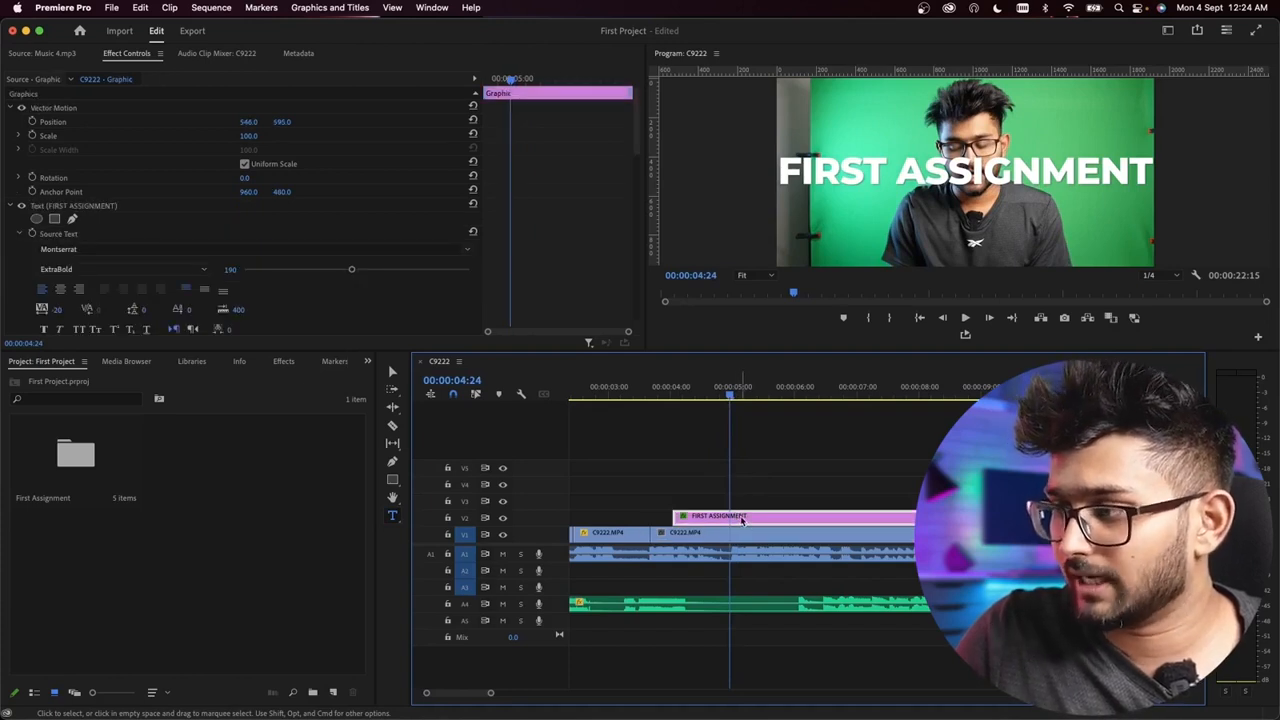
left_click(392, 426)
left_click(729, 517)
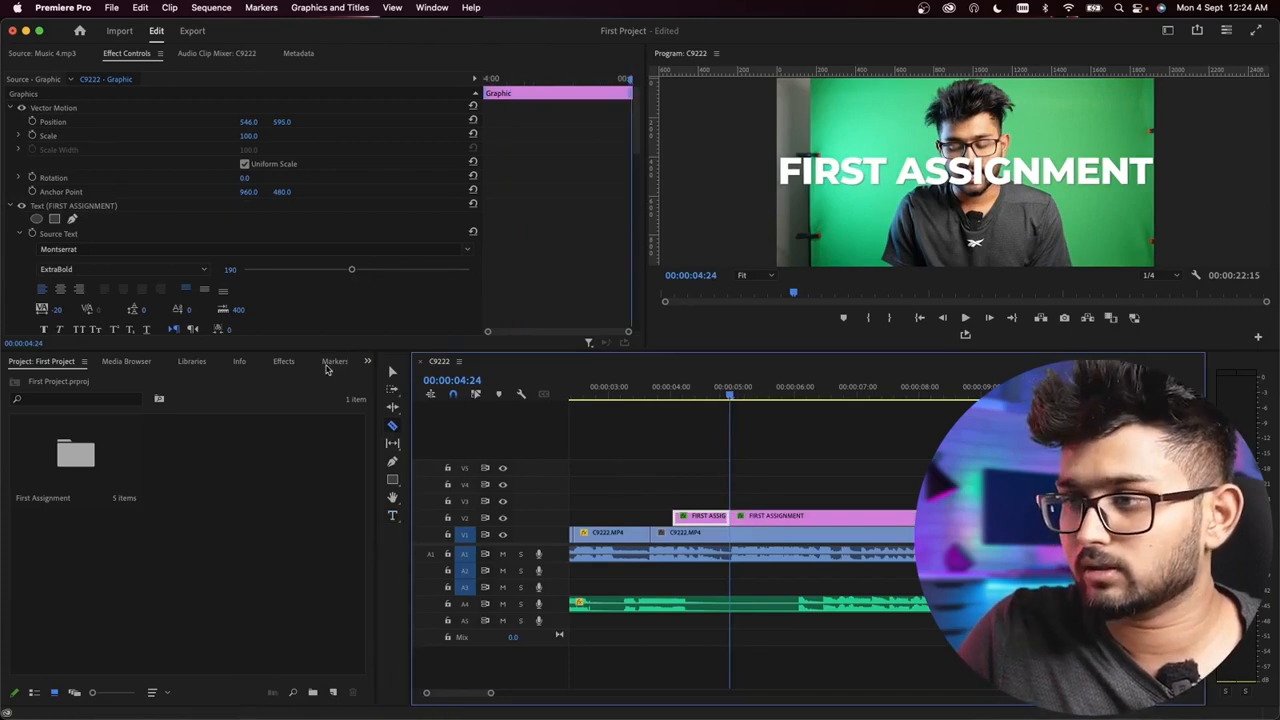
left_click(392, 371)
left_click(752, 517)
key("Delete")
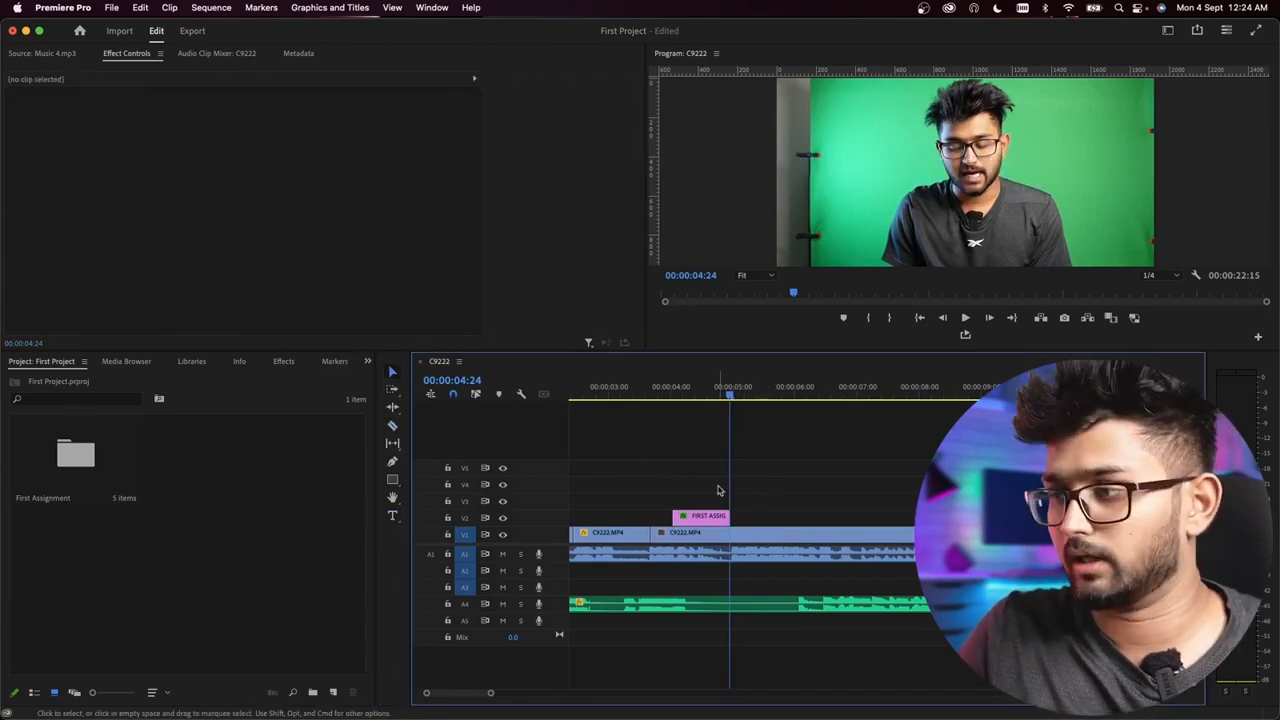
Step: Play back the trimmed title section and the sequence from its start to review the title's timing
left_click(666, 398)
key("space")
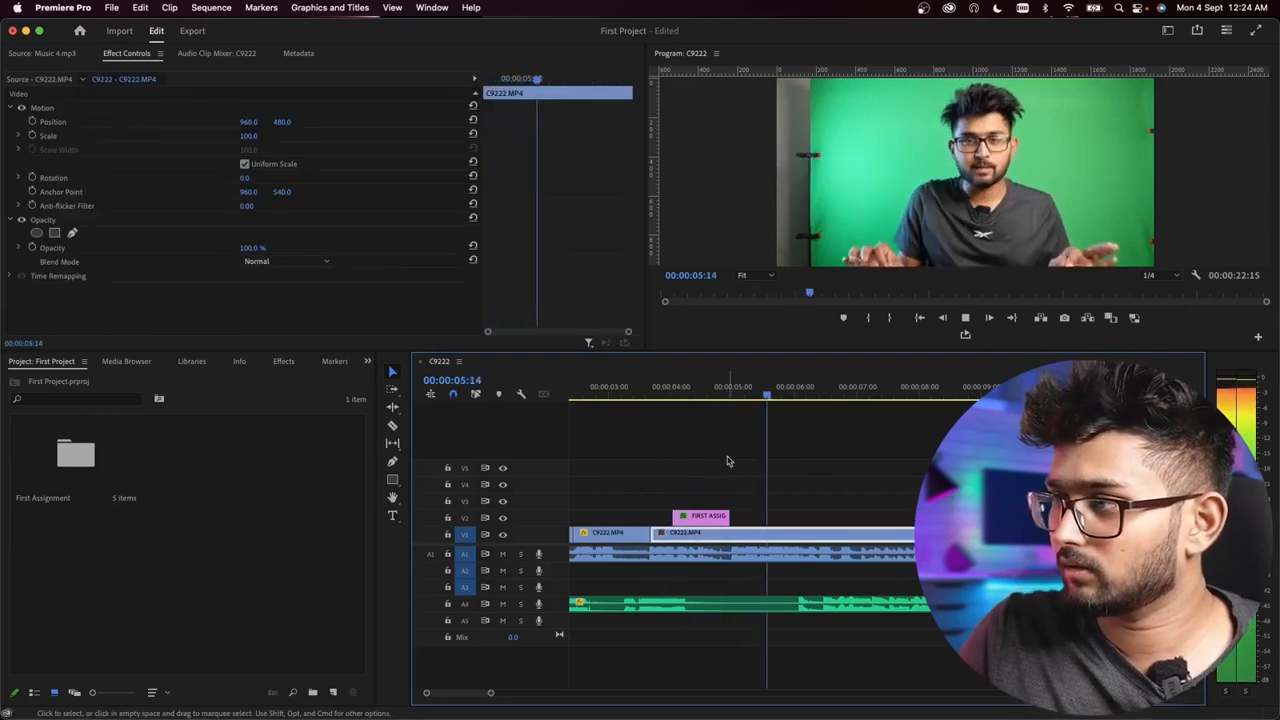
key("space")
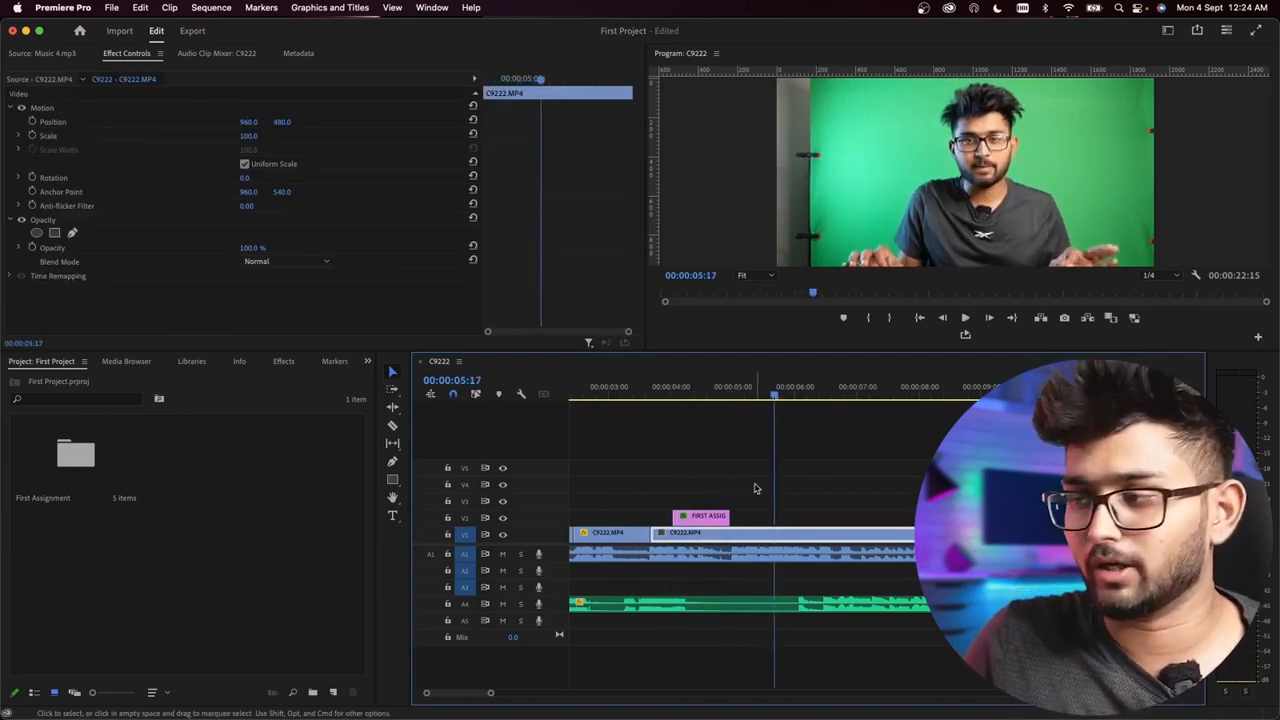
key("minus")
key("minus")
left_click_drag(608, 396, 570, 396)
key("space")
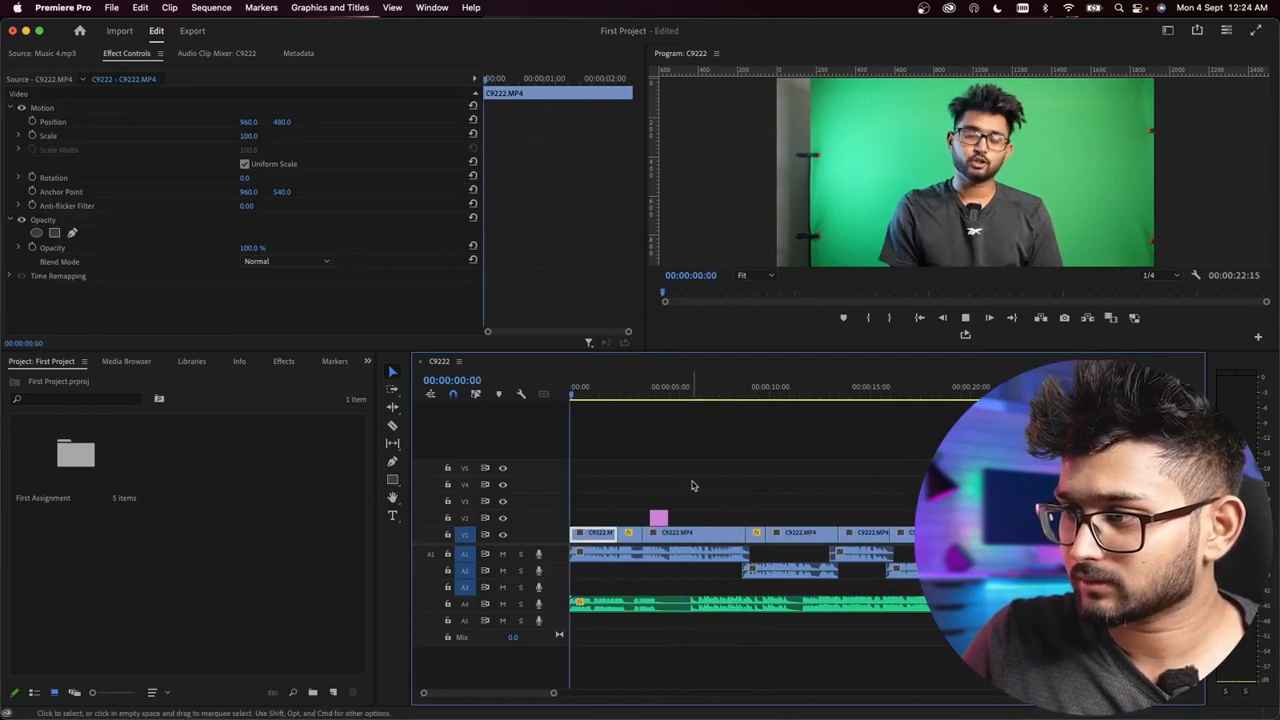
key("equal")
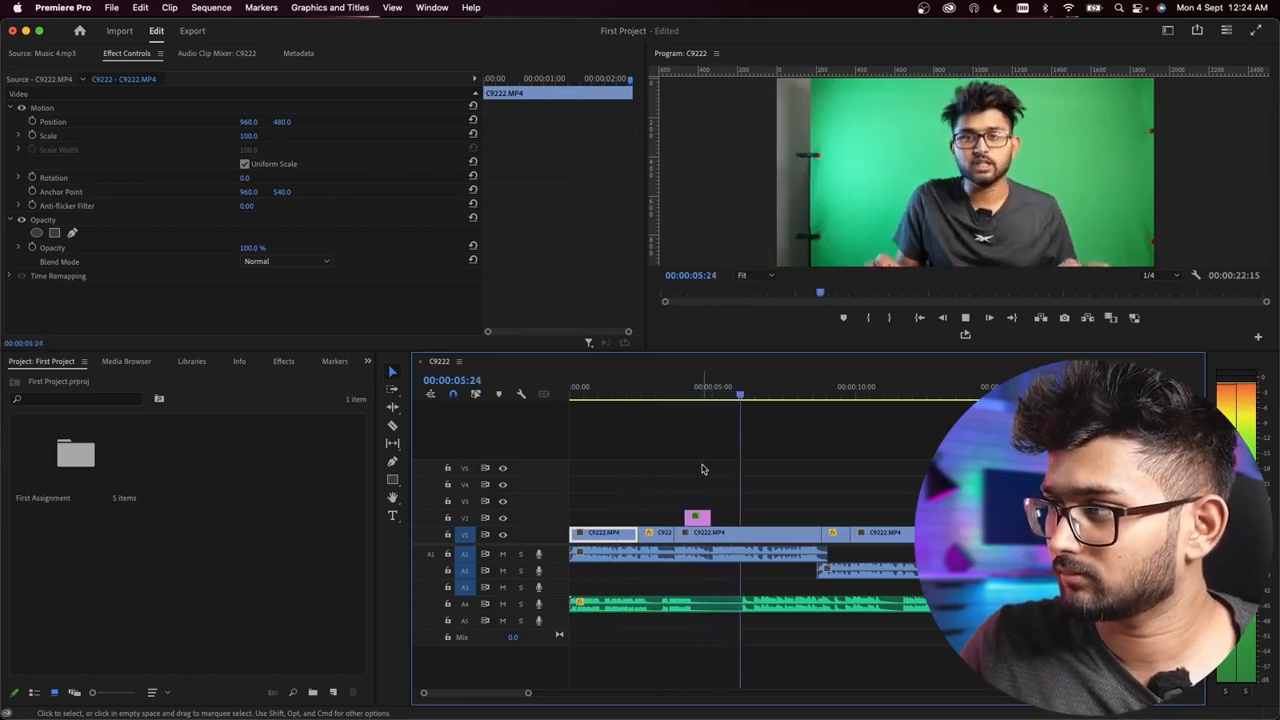
key("space")
Step: Add a text title reading TEXTS over the speaker at 00:00:07:02
left_click(771, 538)
key("equal")
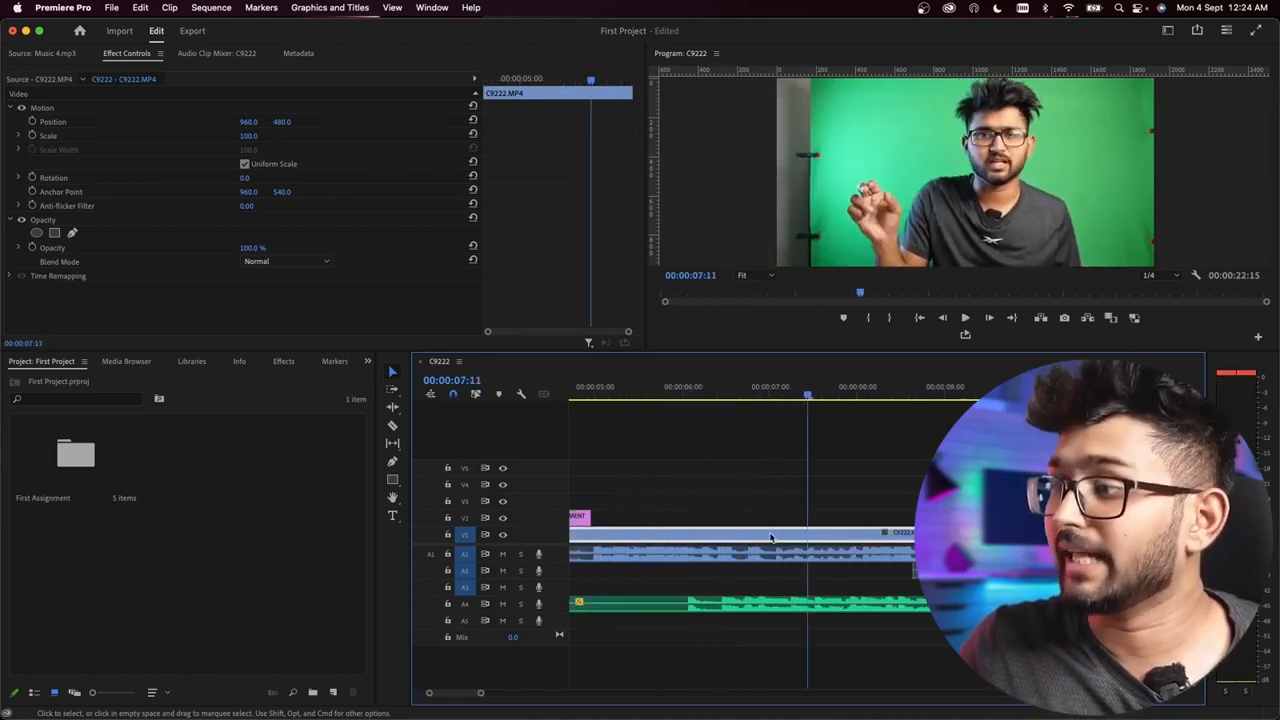
left_click(767, 388)
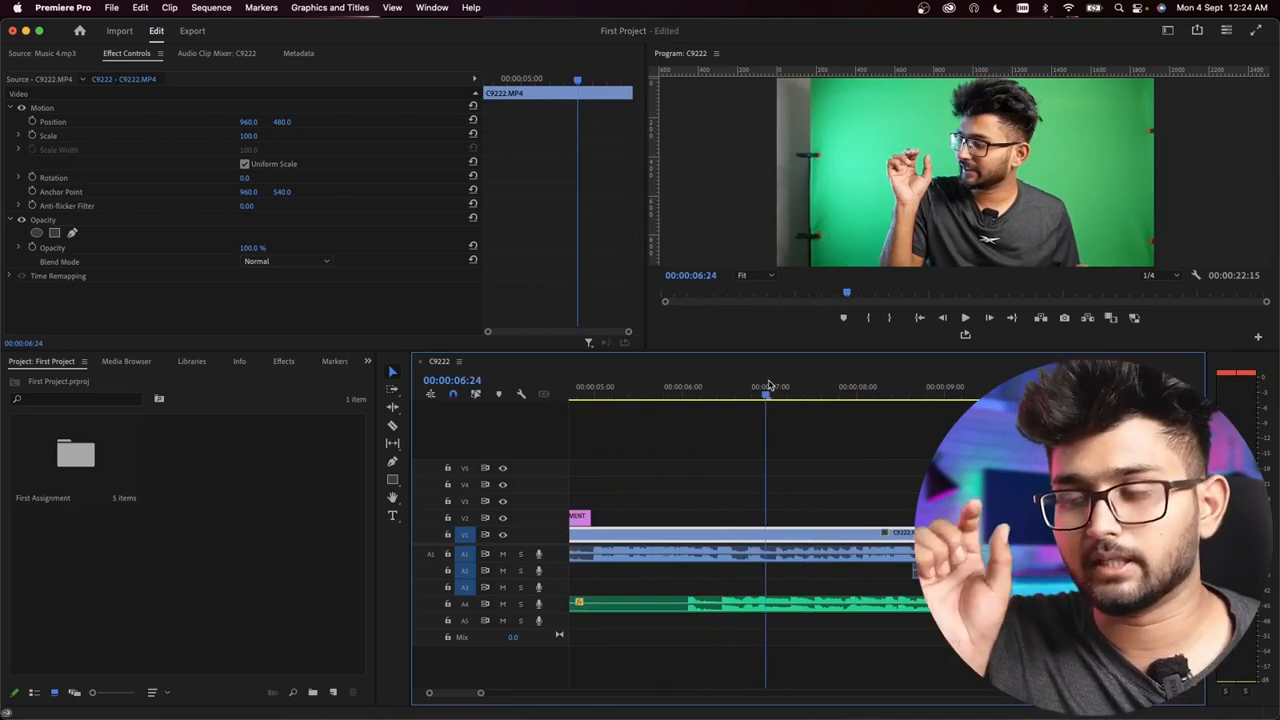
key("space")
key("space")
mouse_move(769, 388)
left_mouse_down()
mouse_move(787, 393)
mouse_move(776, 395)
left_mouse_up()
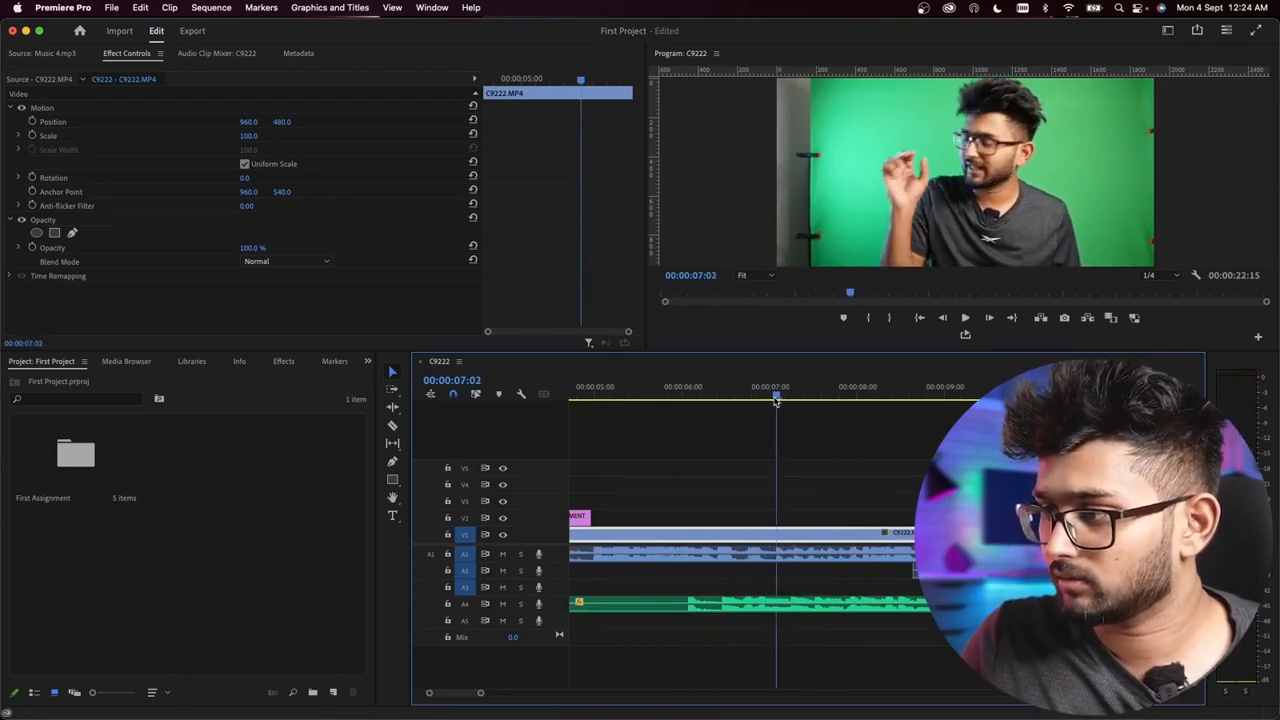
left_click(794, 517)
left_click(392, 515)
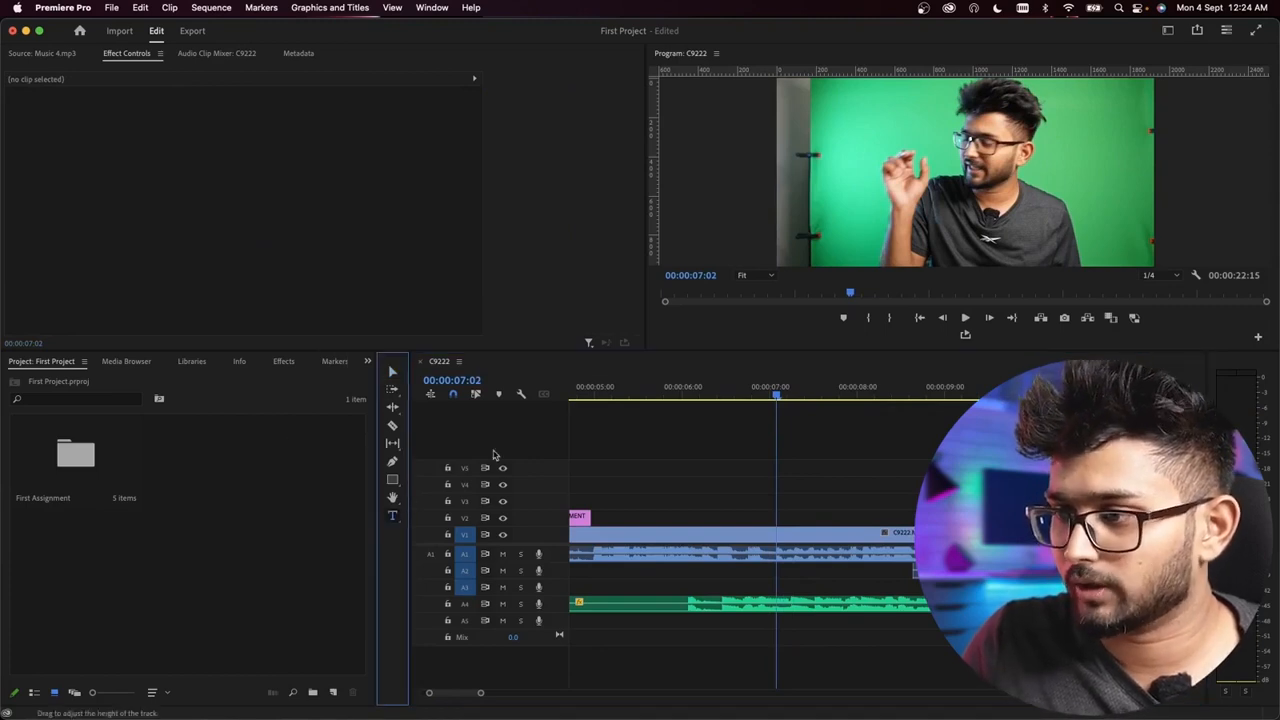
left_click(858, 150)
type("TEXTS")
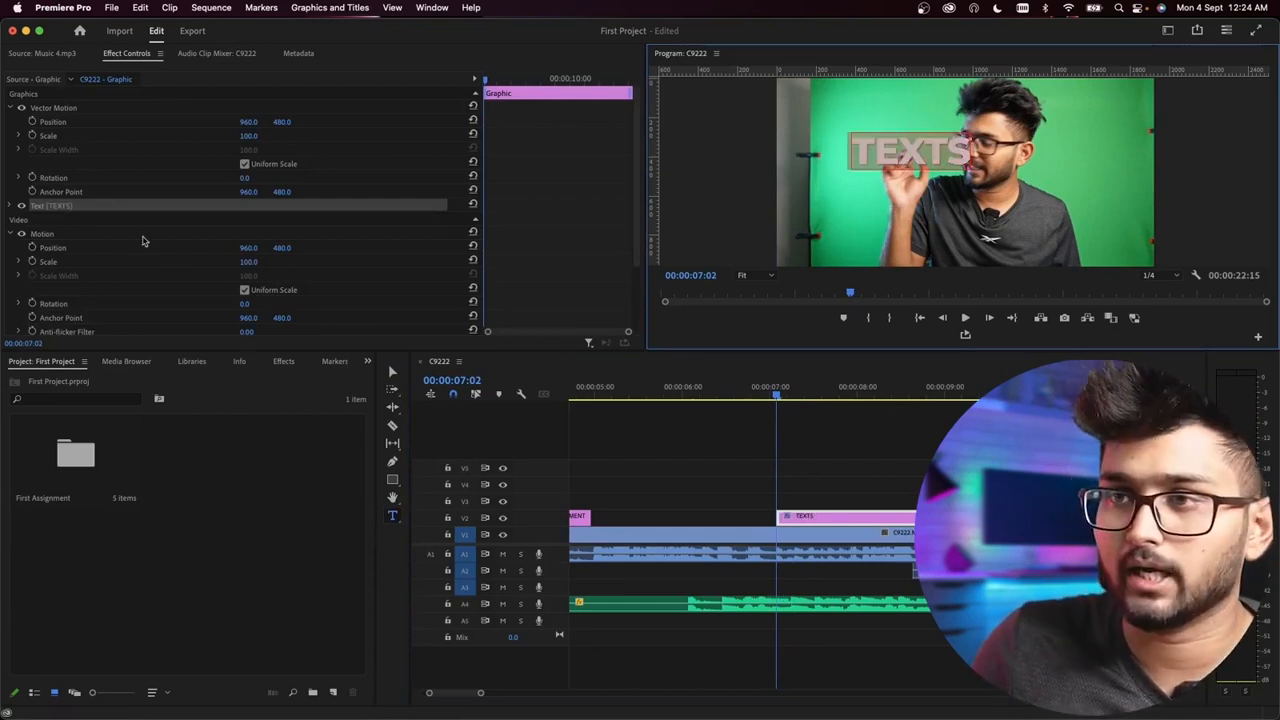
Step: Enlarge the TEXTS title to font size 458 and move its graphic to Vector Motion position 761, 665
left_click(16, 206)
left_click_drag(231, 272, 368, 272)
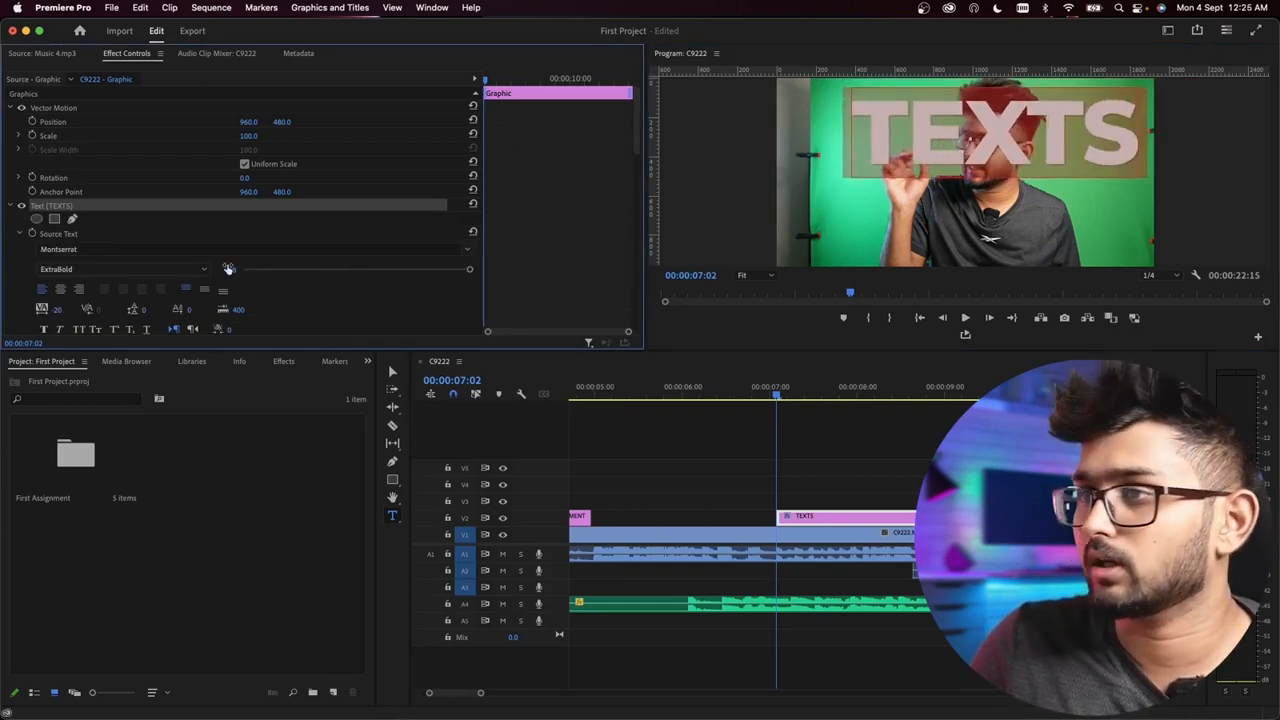
left_click_drag(248, 121, 197, 121)
left_click_drag(284, 122, 334, 122)
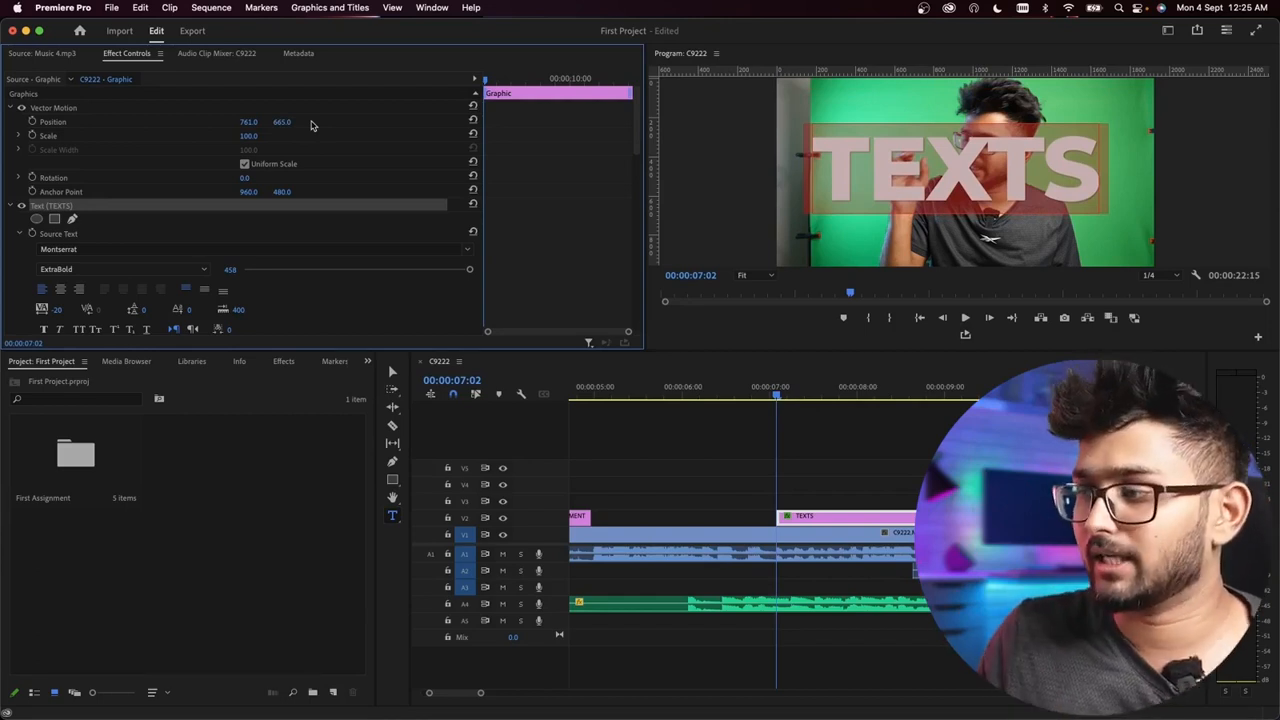
Step: Play through the TEXTS title, split it at 00:00:08:02 and delete the part after the cut
left_click(760, 390)
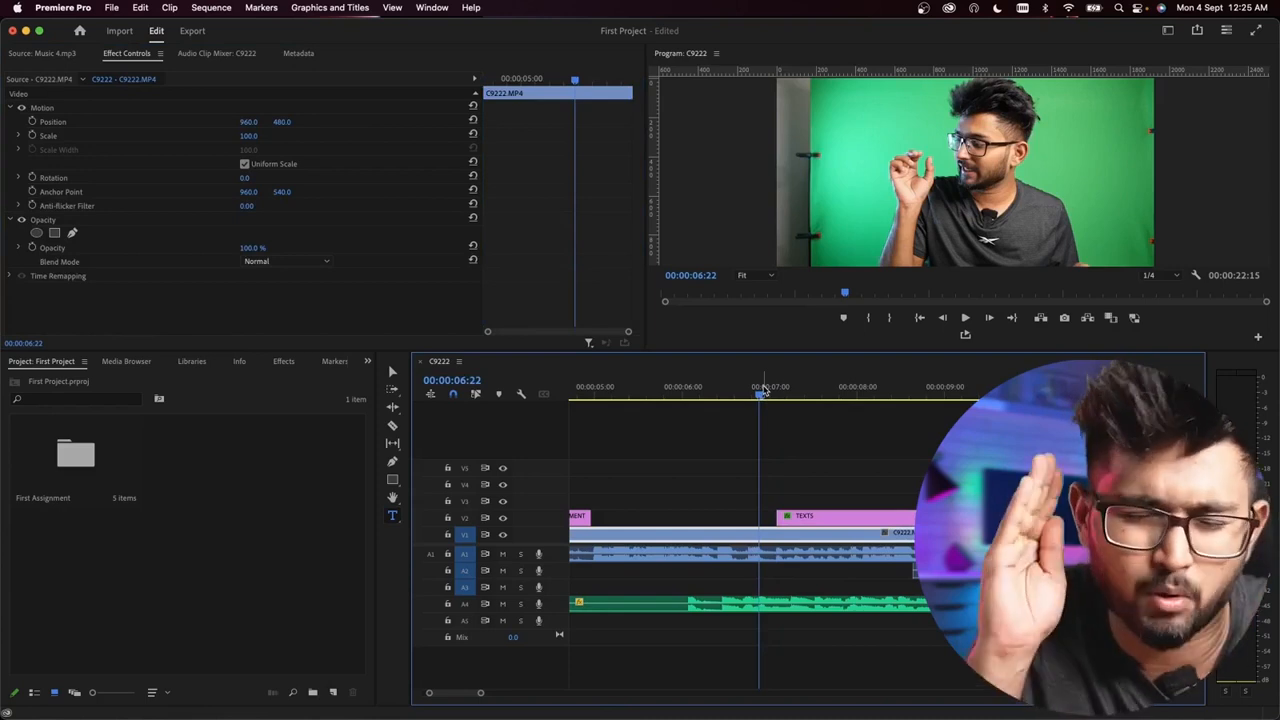
key("space")
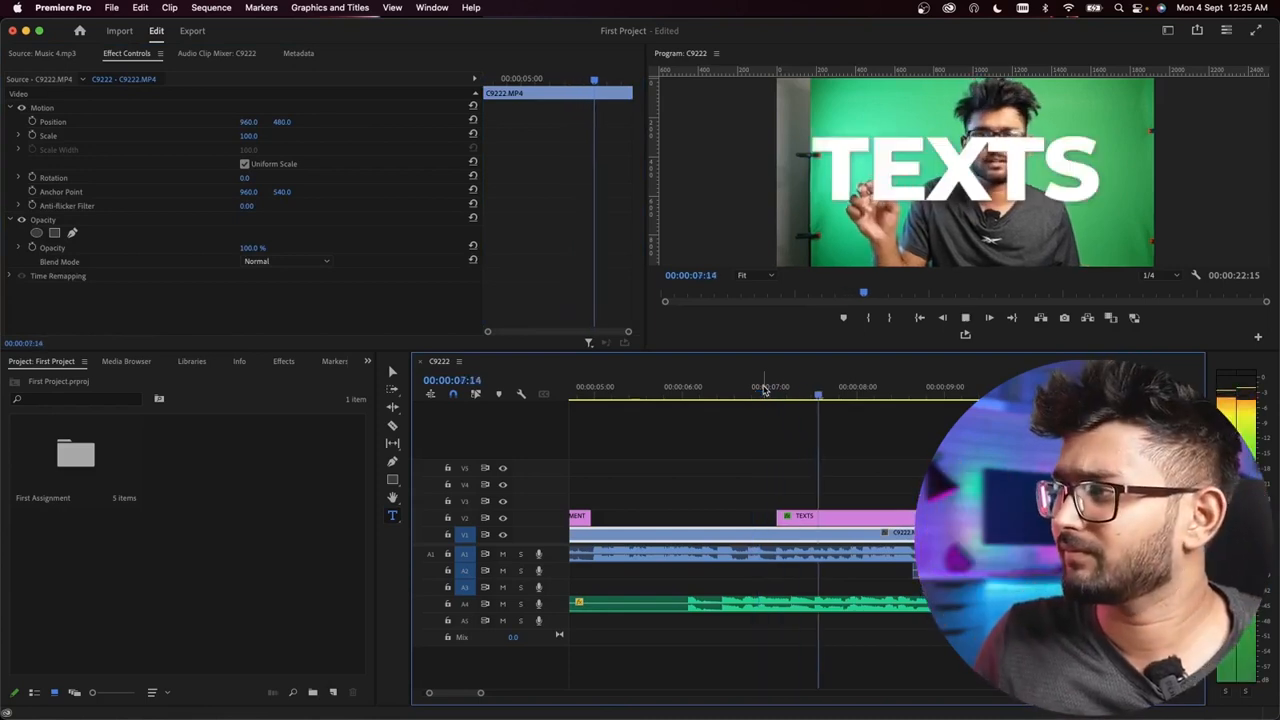
key("space")
key("super+k")
left_click(893, 518)
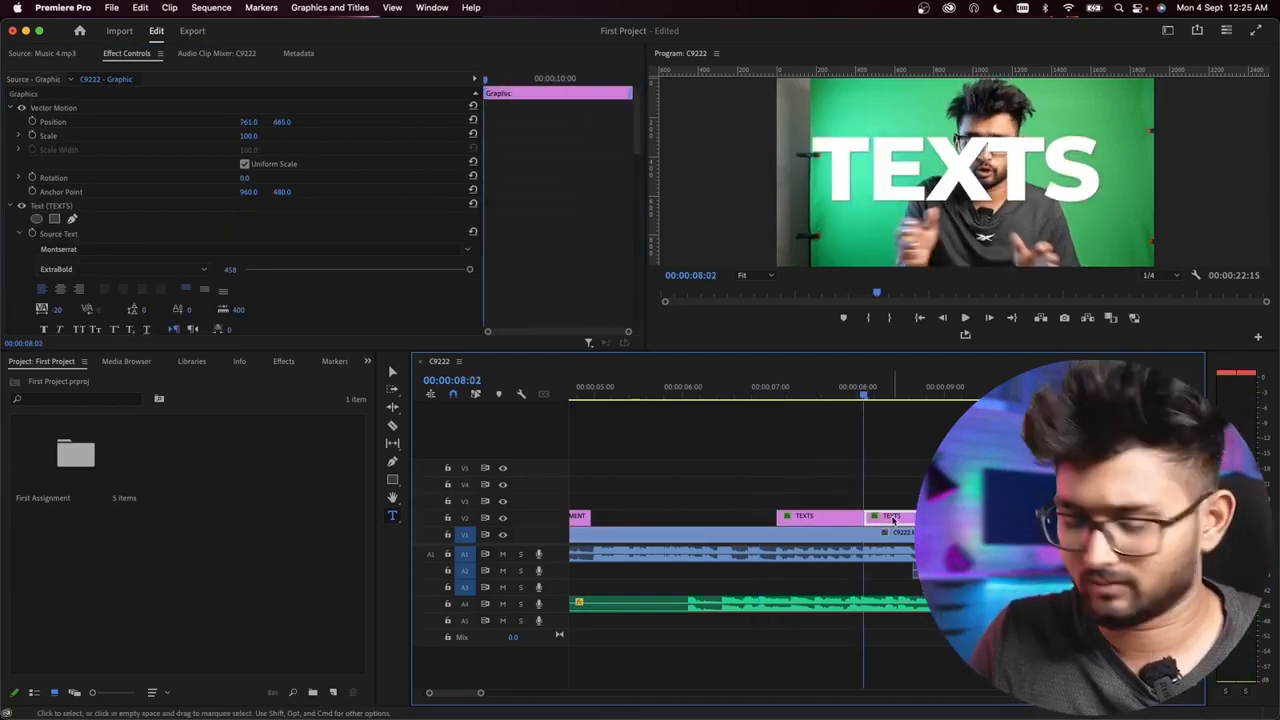
key("Delete")
Step: Play the sequence from 00:00:08:02 through to its end to review the remaining footage
key("space")
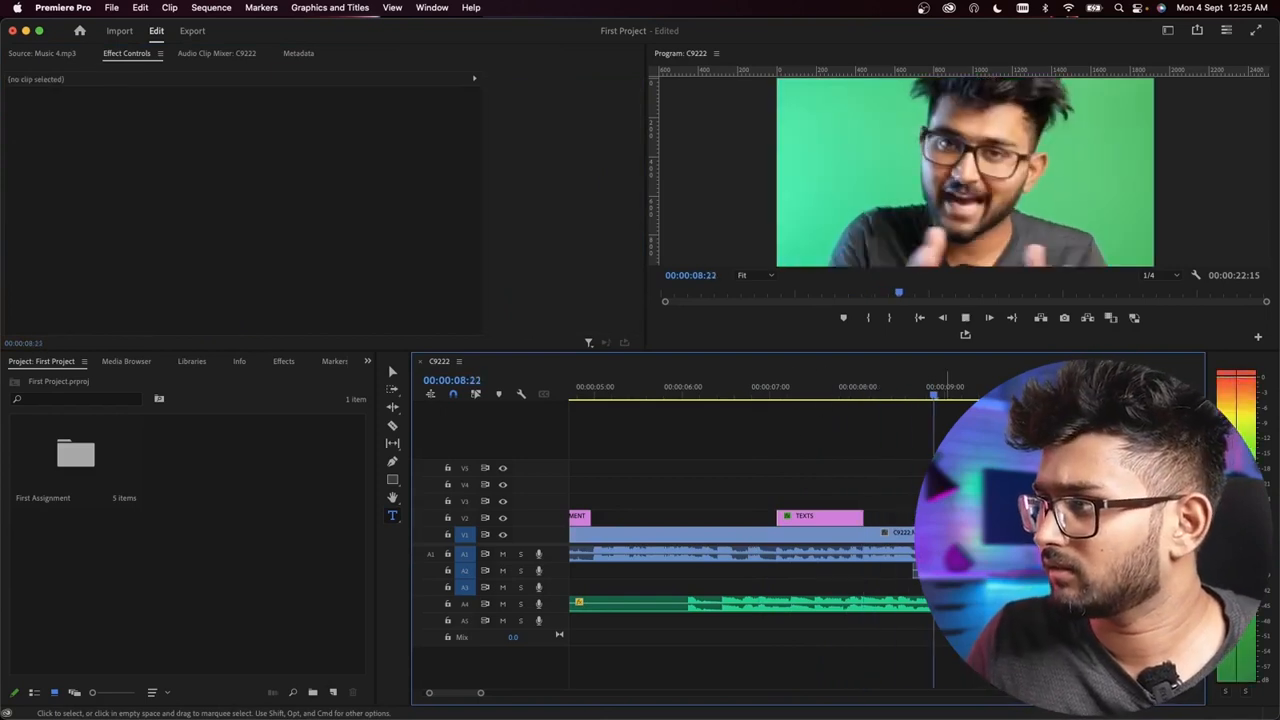
key("space")
left_click(949, 535)
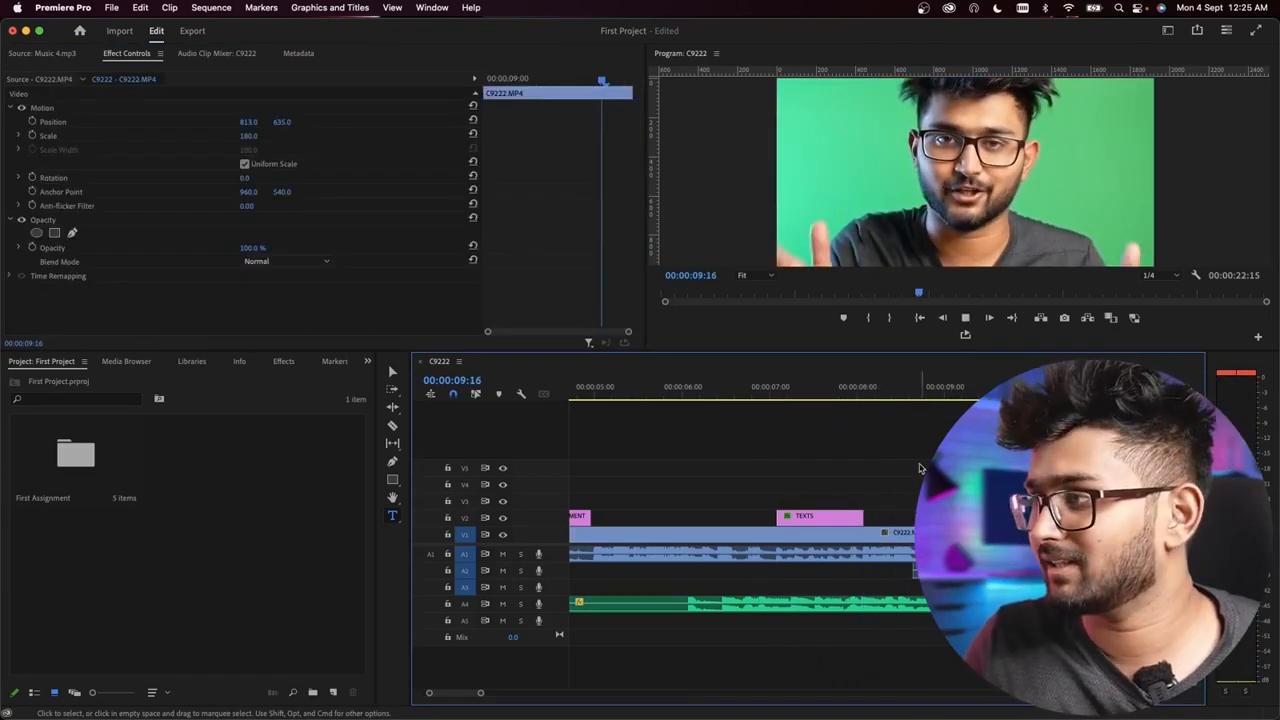
scroll(930, 469, "down", 4)
key("space")
key("space")
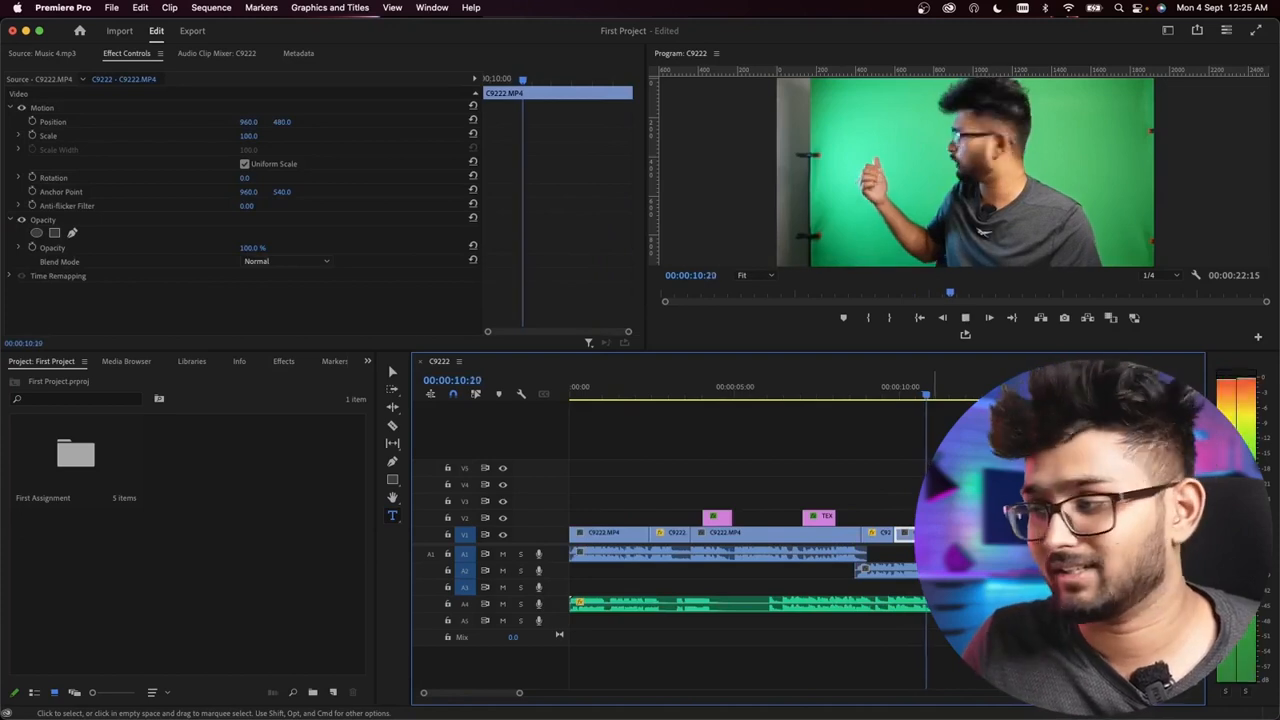
scroll(912, 497, "down", 4)
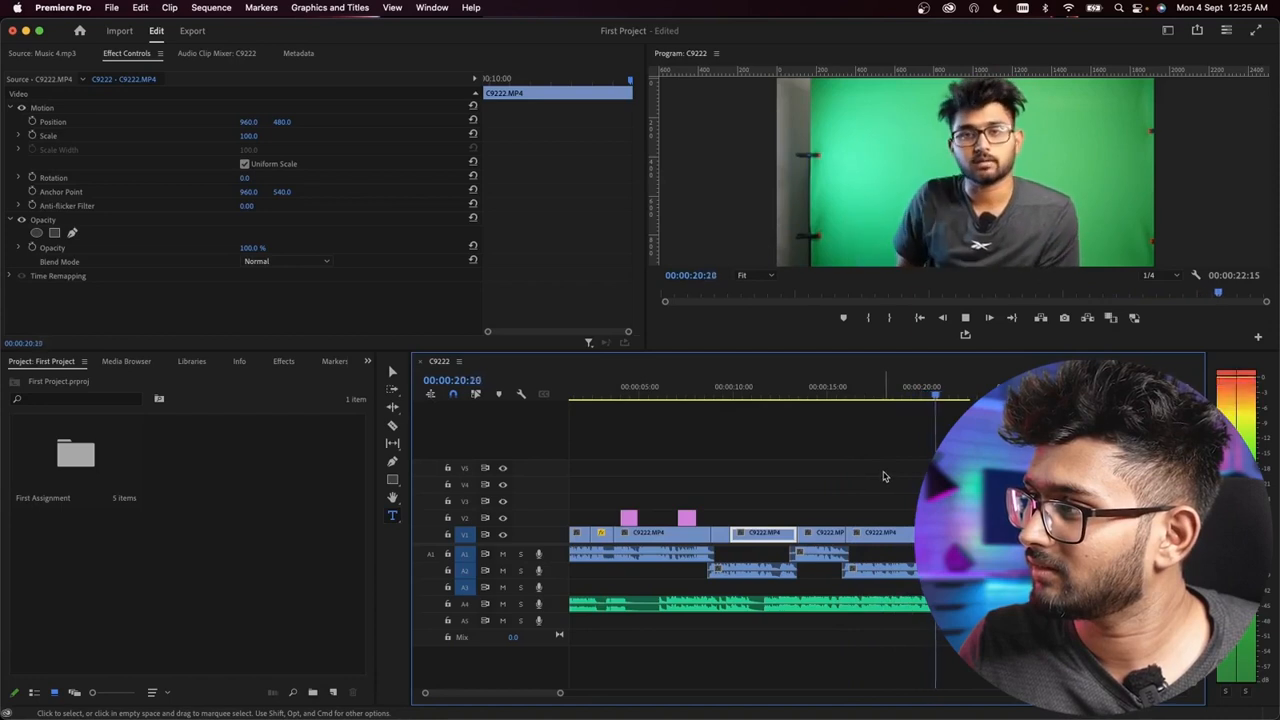
key("space")
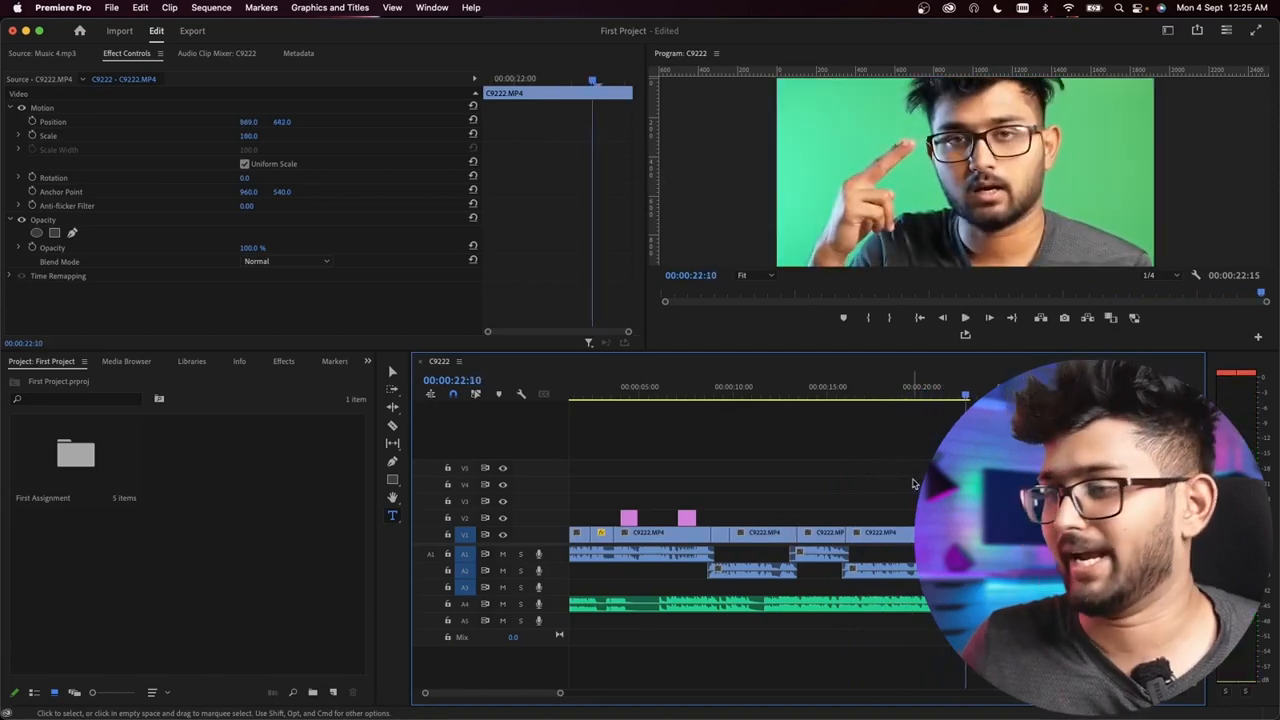
Step: Return to the start of the sequence and play the section where the FIRST ASSIGNMENT title begins
key("minus")
key("minus")
left_click(633, 392)
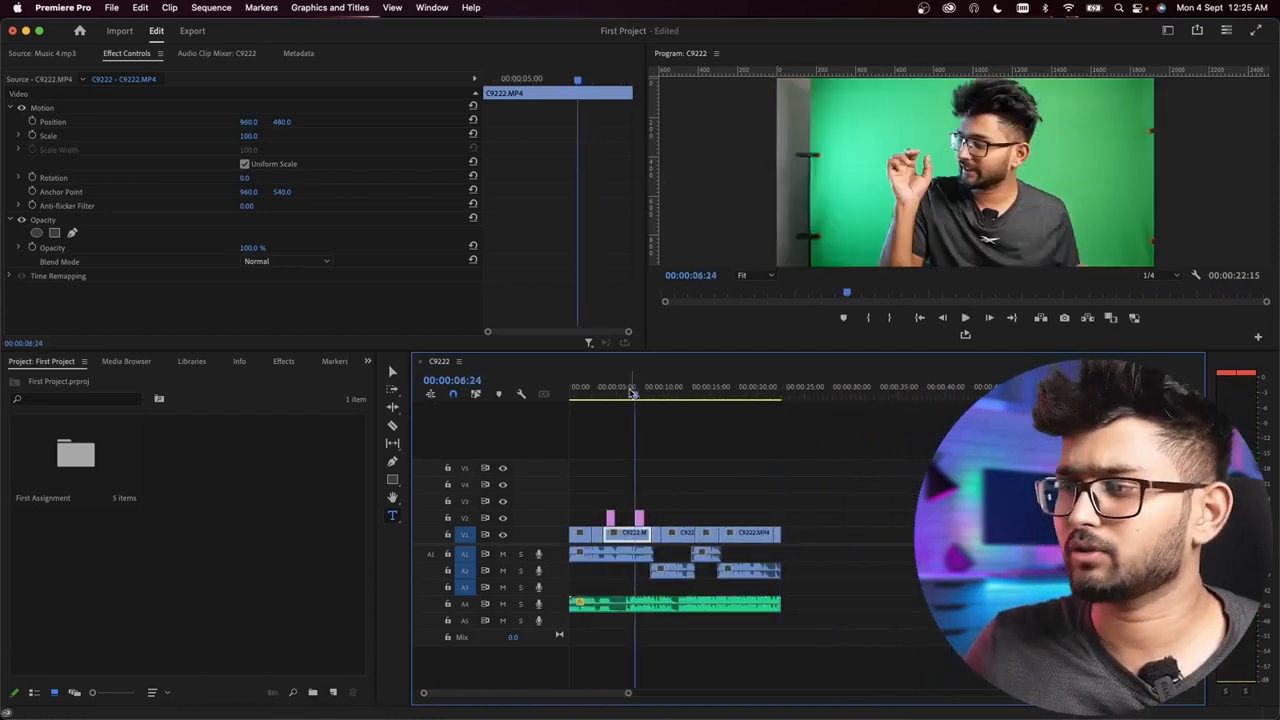
left_click_drag(633, 392, 568, 393)
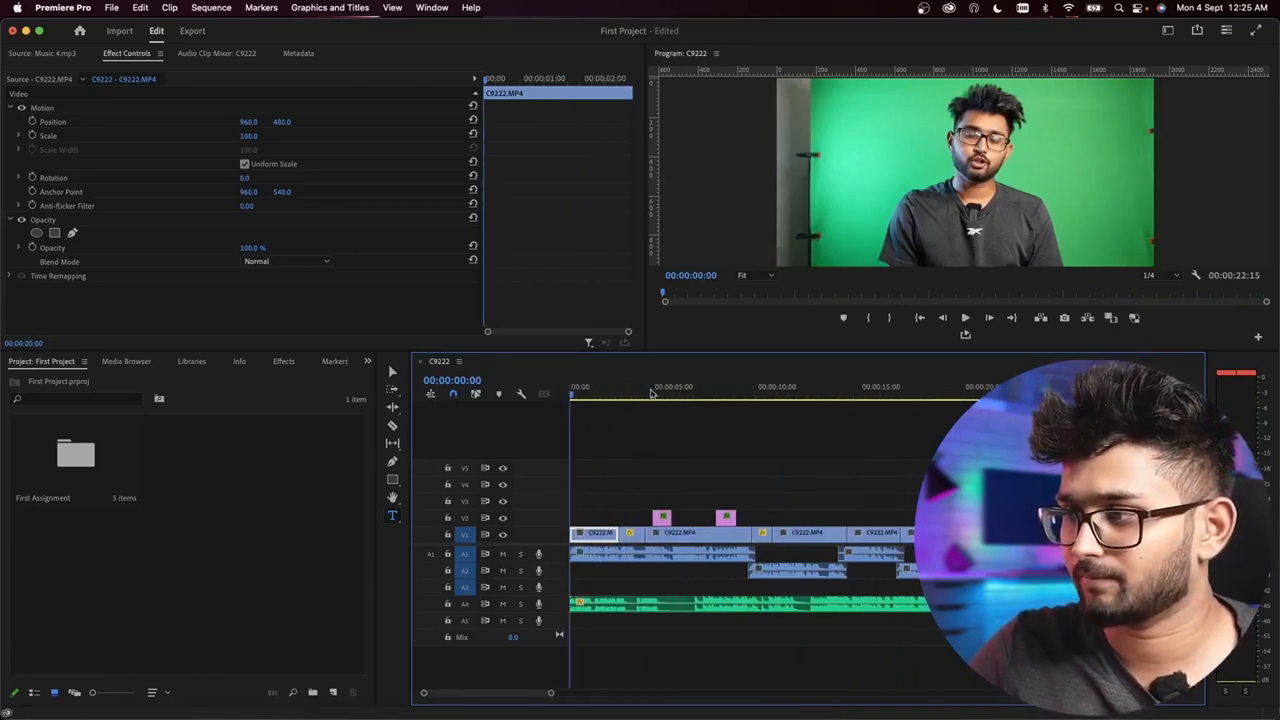
left_click(649, 391)
key("space")
key("space")
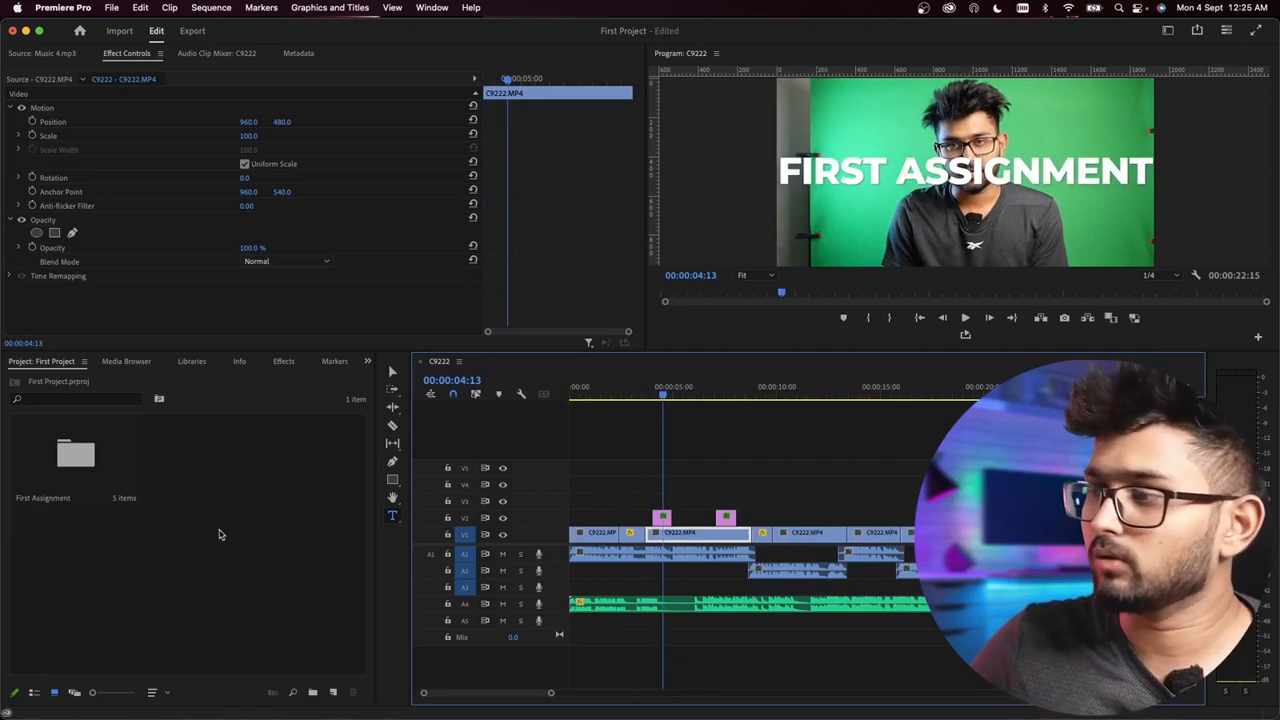
Step: Move the FIRST ASSIGNMENT title up to track V3, keeping its timing
key("=")
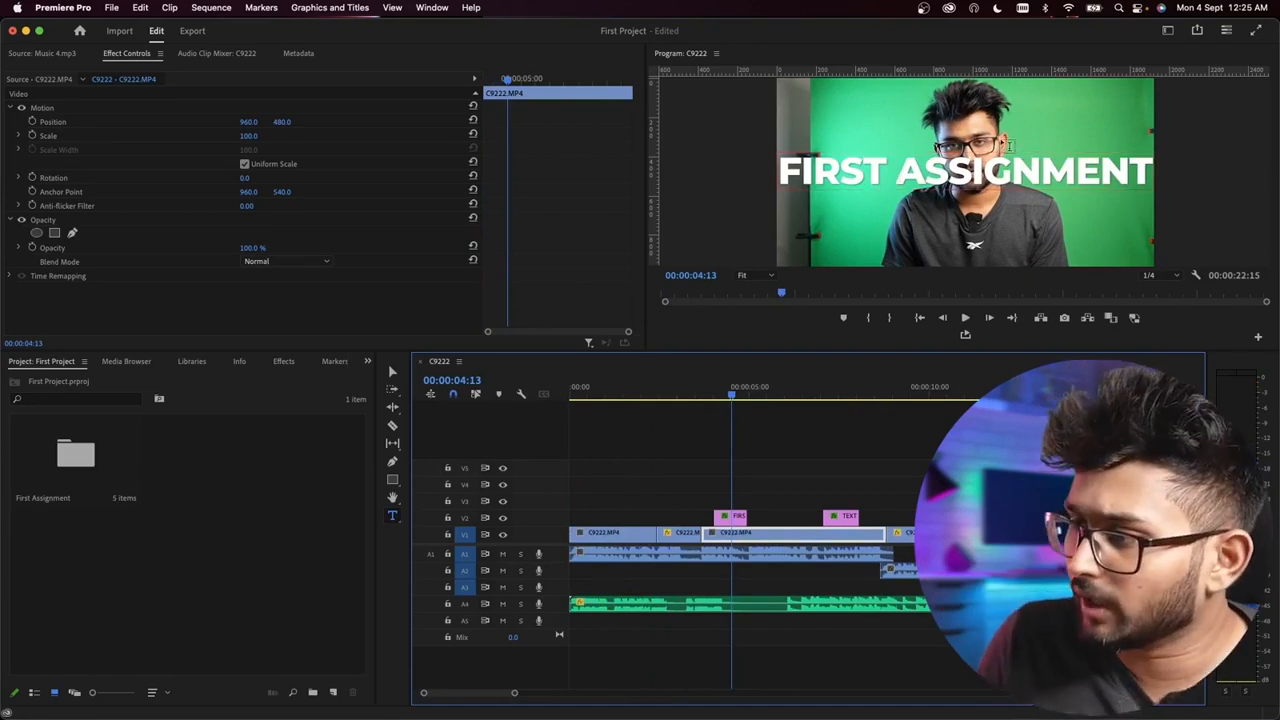
left_click(731, 517)
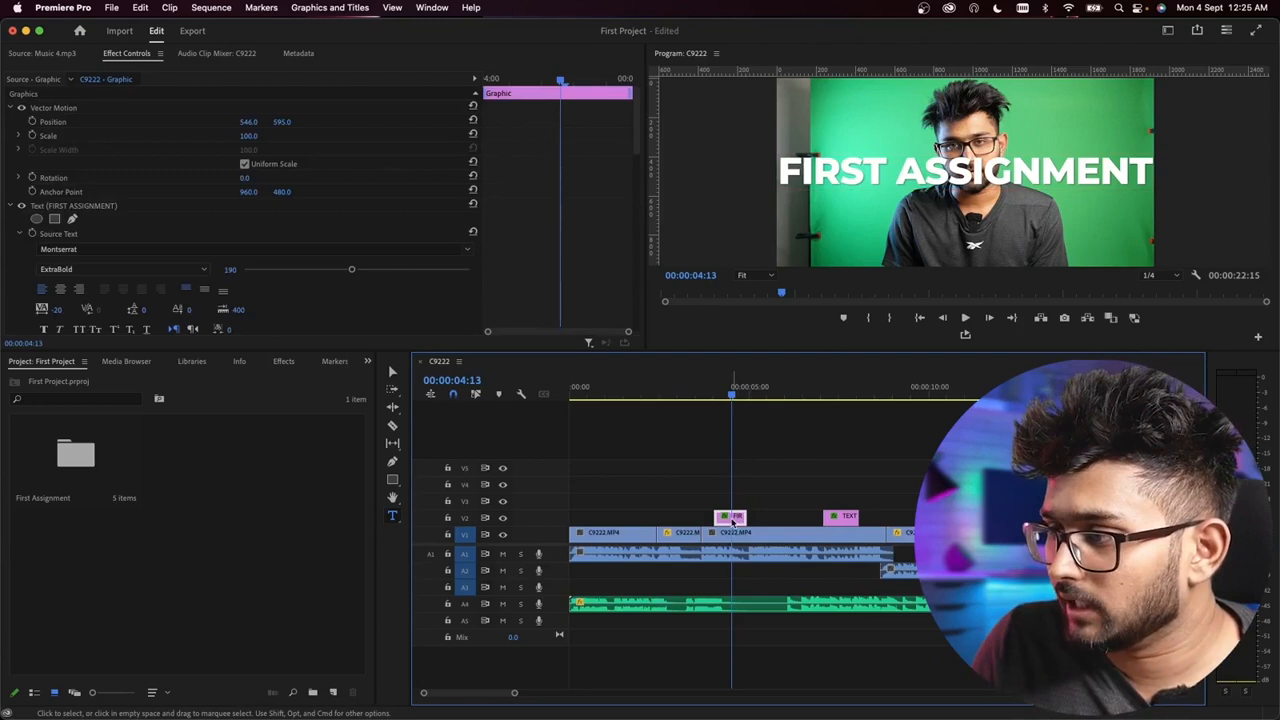
left_click_drag(731, 520, 736, 501)
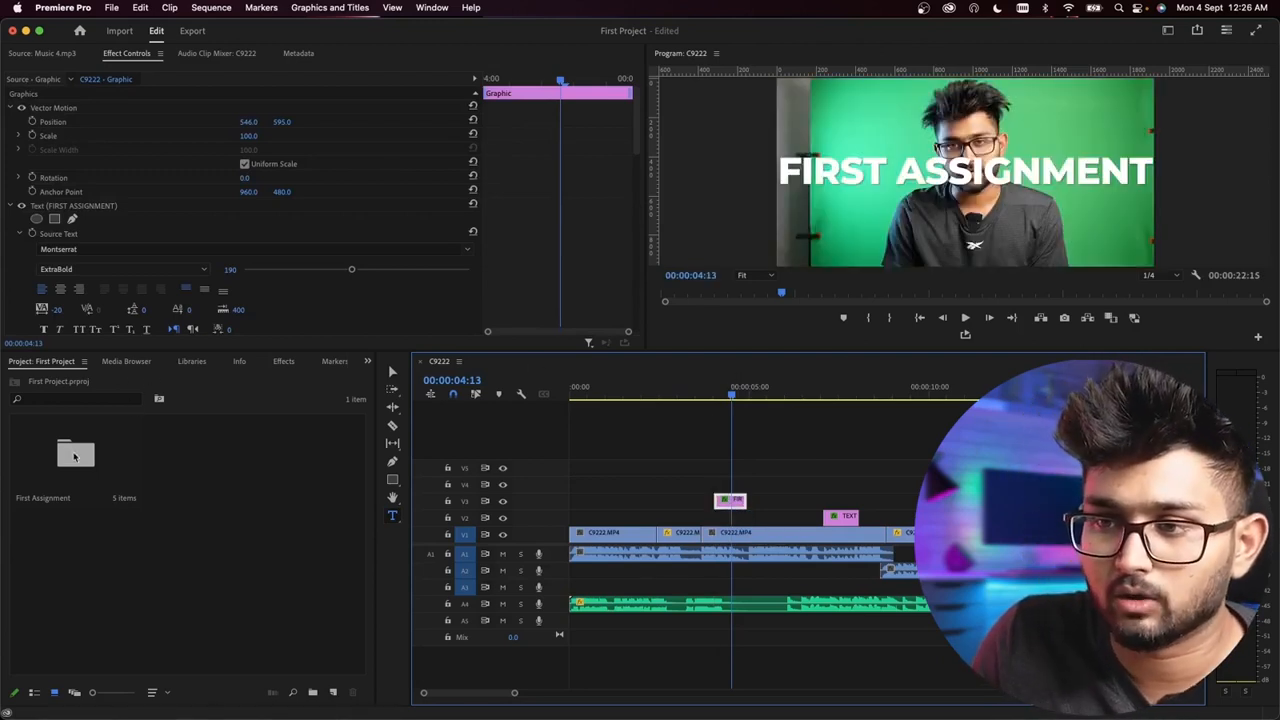
Step: Open the Text Backgrounds bin inside the First Assignment bin
left_click(60, 452)
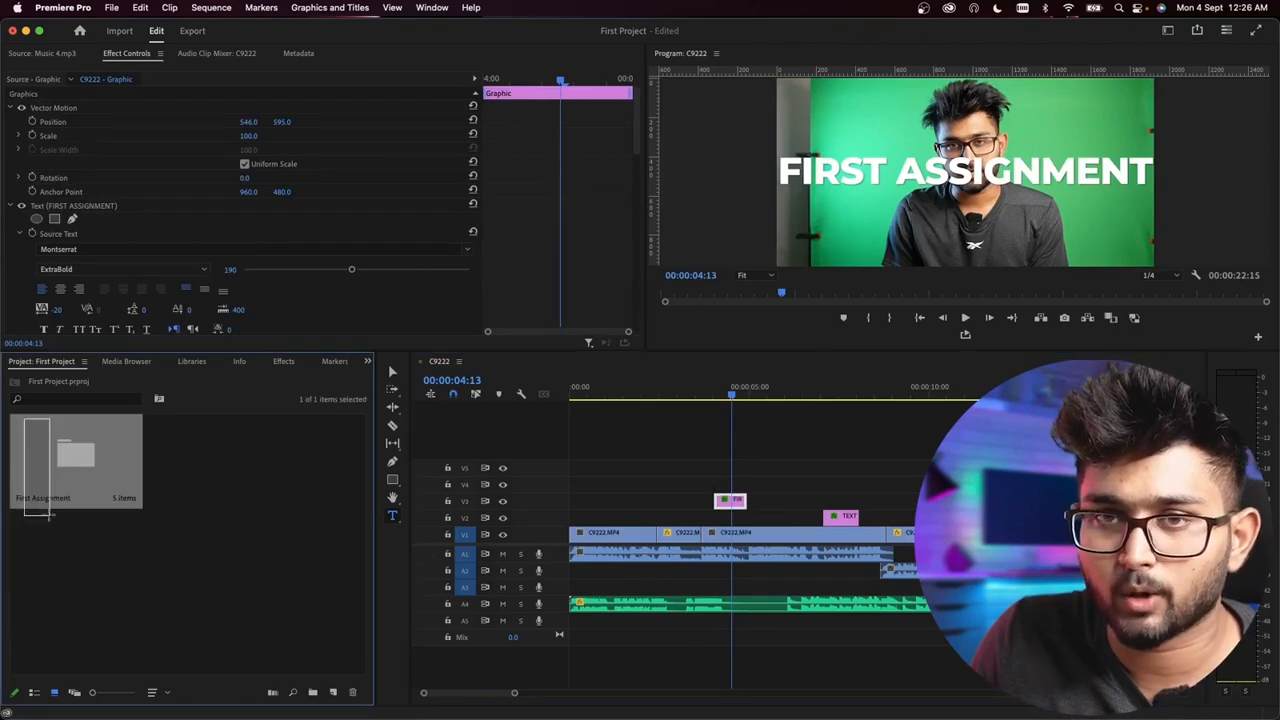
double_click(81, 457)
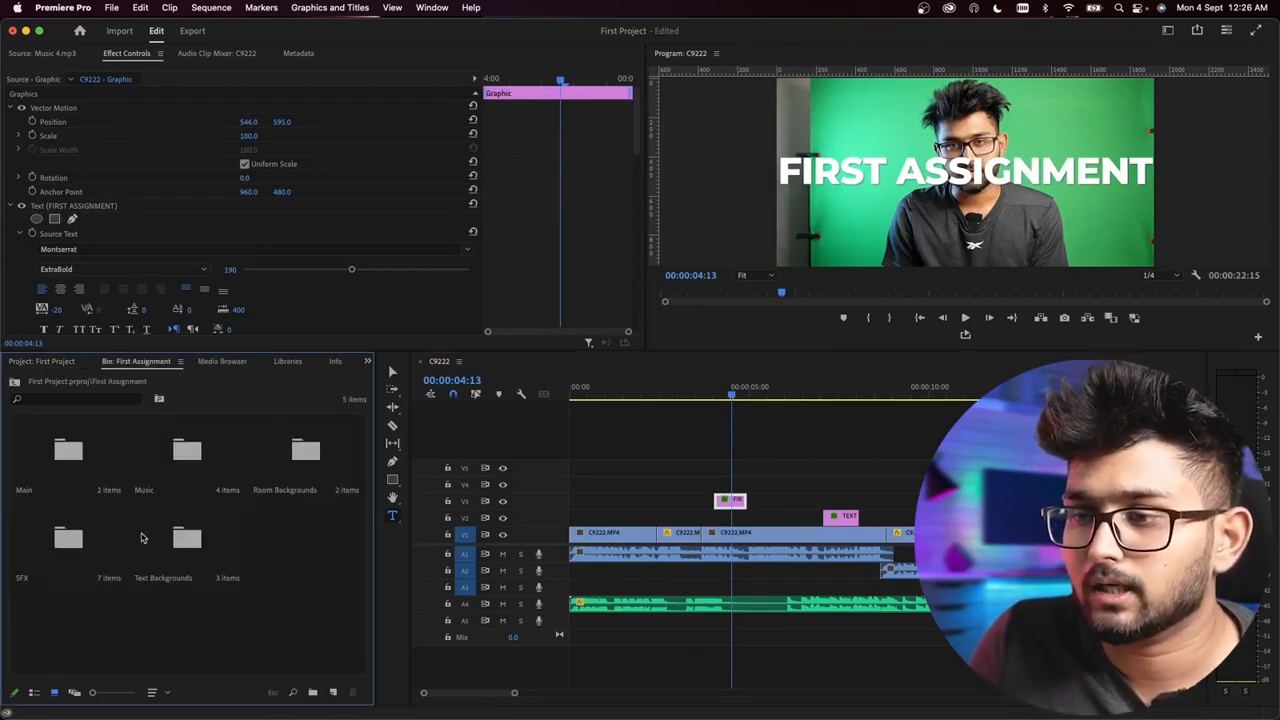
double_click(191, 566)
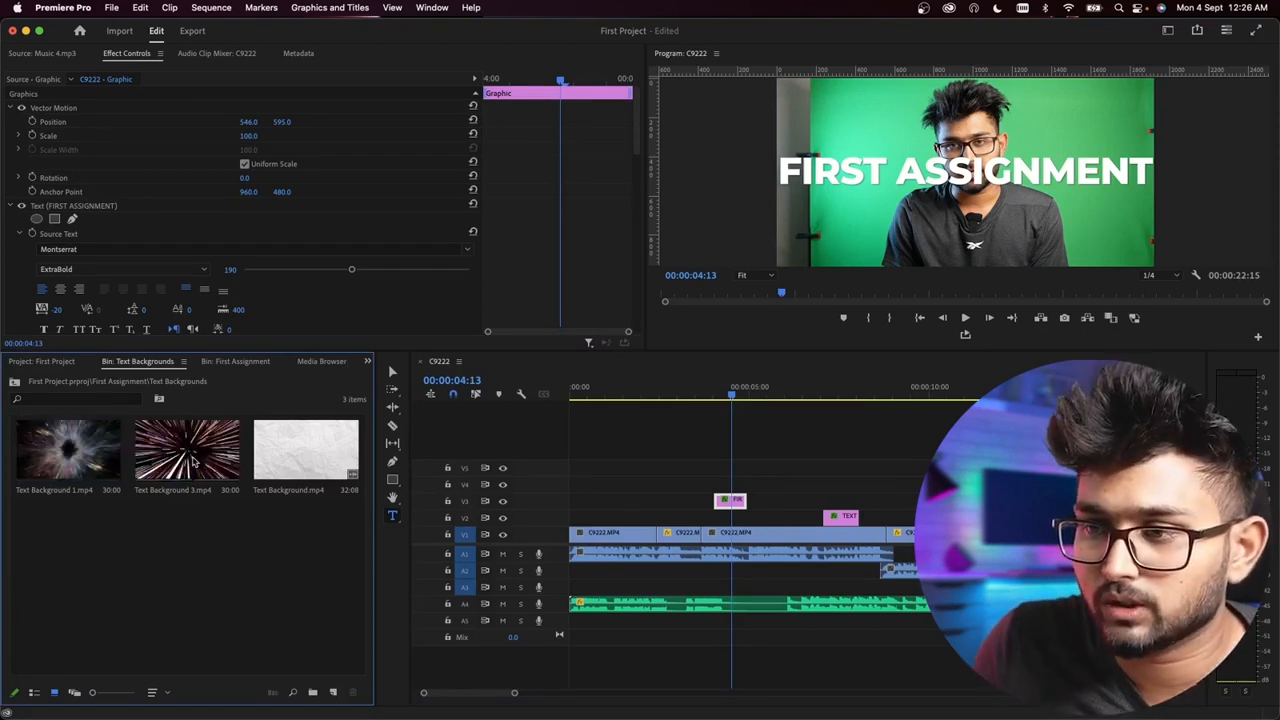
Step: Preview Text Background 1.mp4, Text Background 3.mp4 and Text Background.mp4 in the source monitor
double_click(68, 450)
key("space")
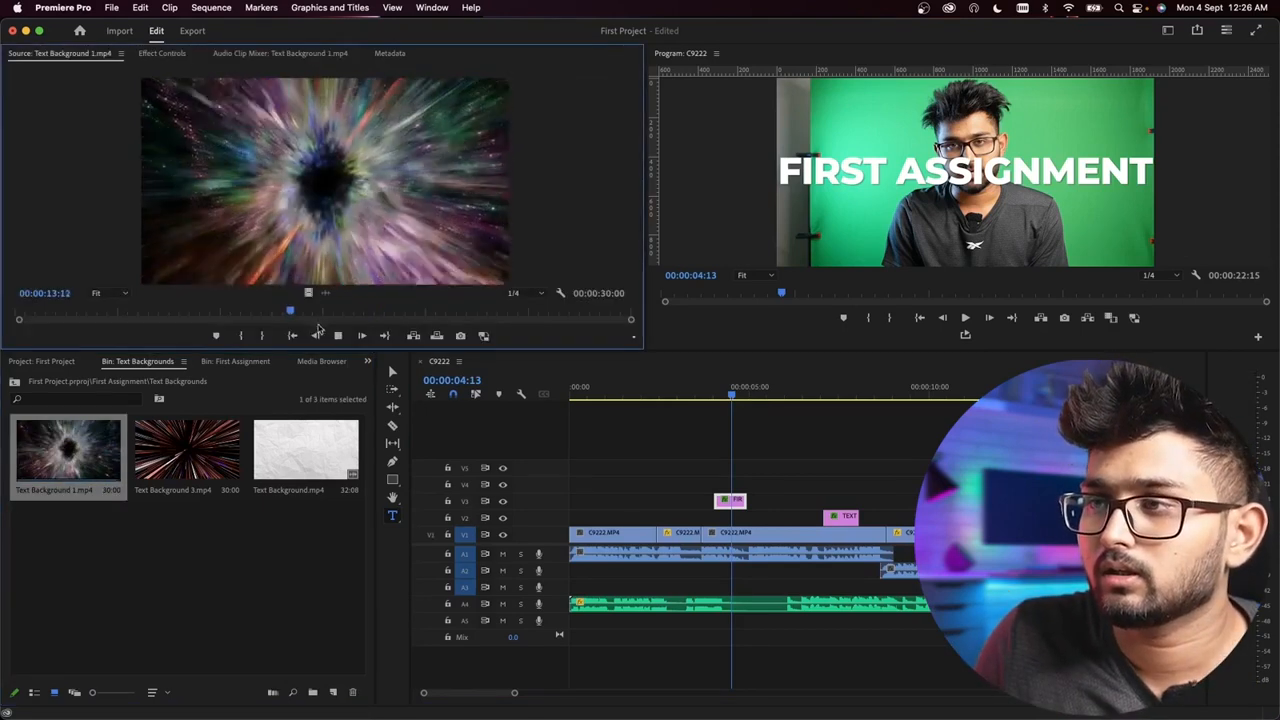
double_click(187, 450)
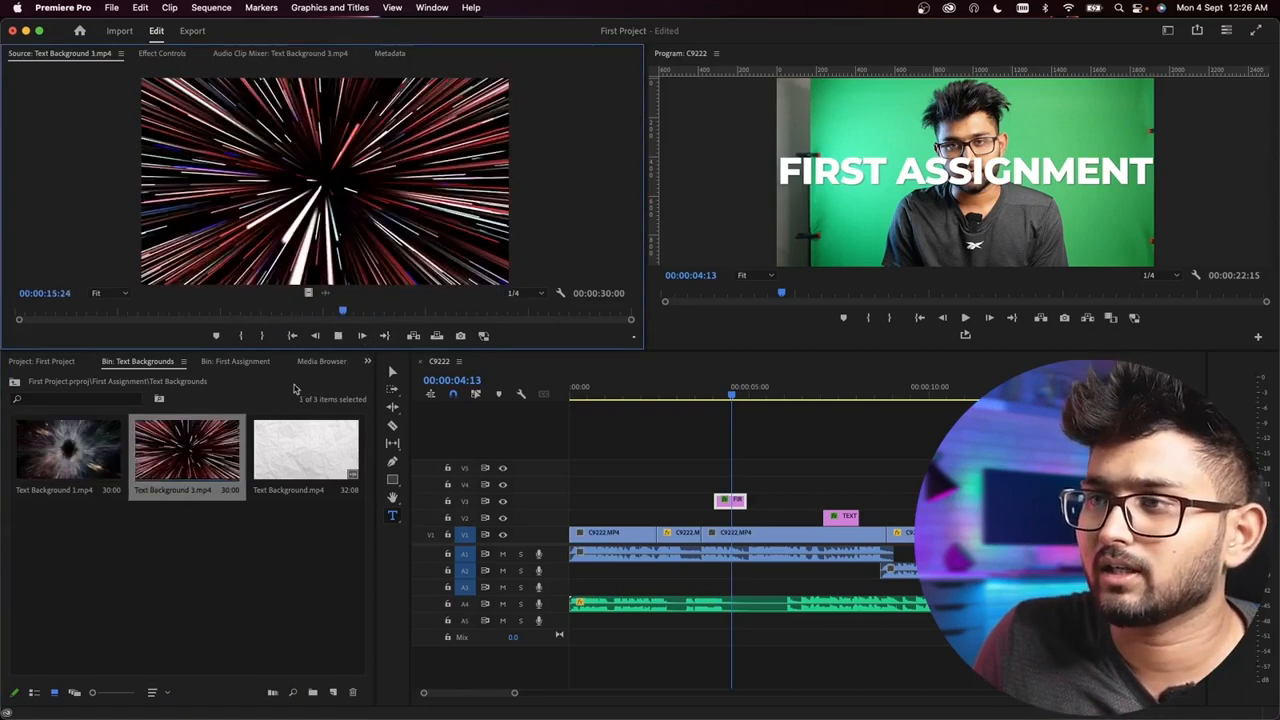
double_click(305, 450)
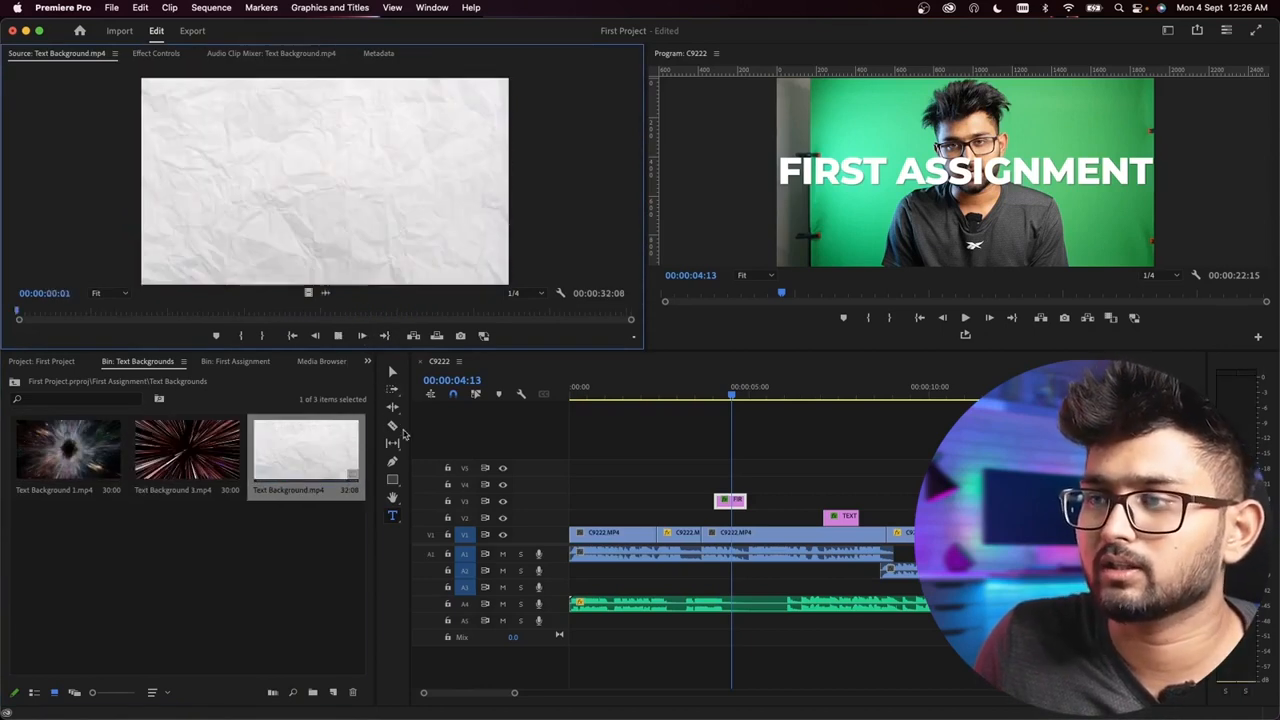
Step: Place Text Background 3.mp4 on track V5, starting where the FIRST ASSIGNMENT title starts
left_click(201, 450)
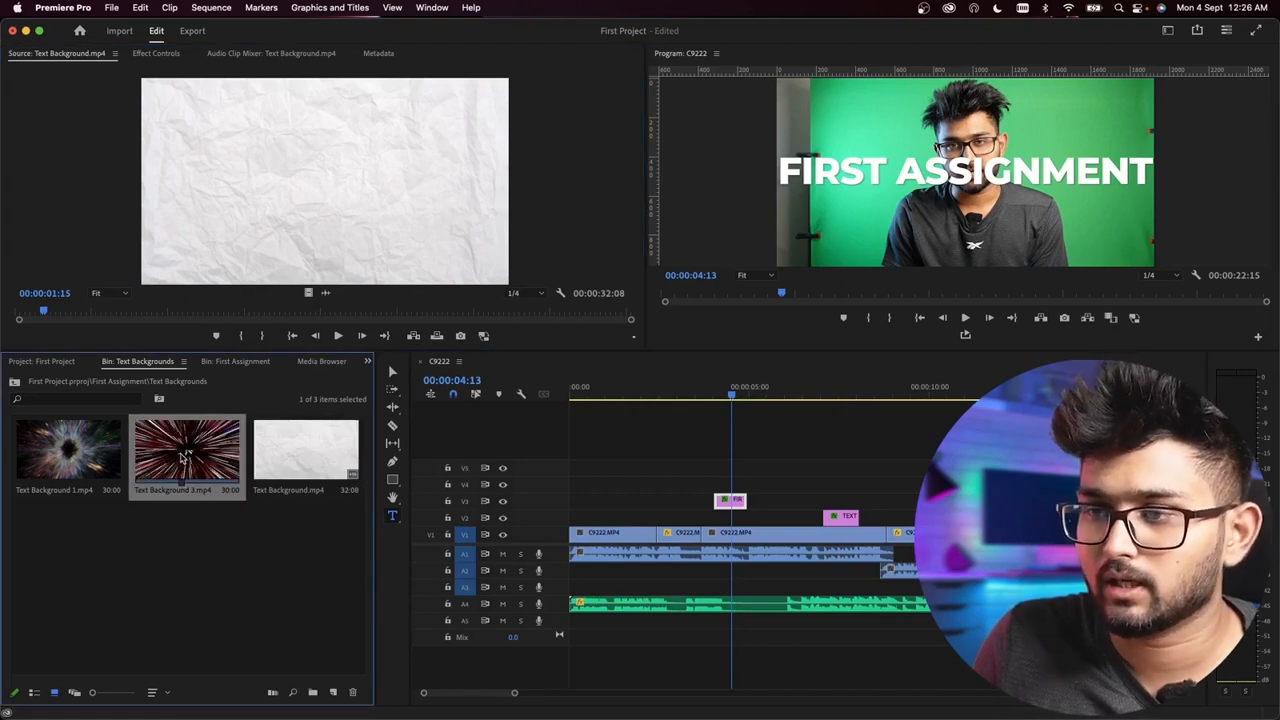
mouse_move(186, 456)
left_mouse_down()
mouse_move(454, 436)
mouse_move(704, 486)
mouse_move(718, 467)
left_mouse_up()
scroll(796, 519, "down", 5)
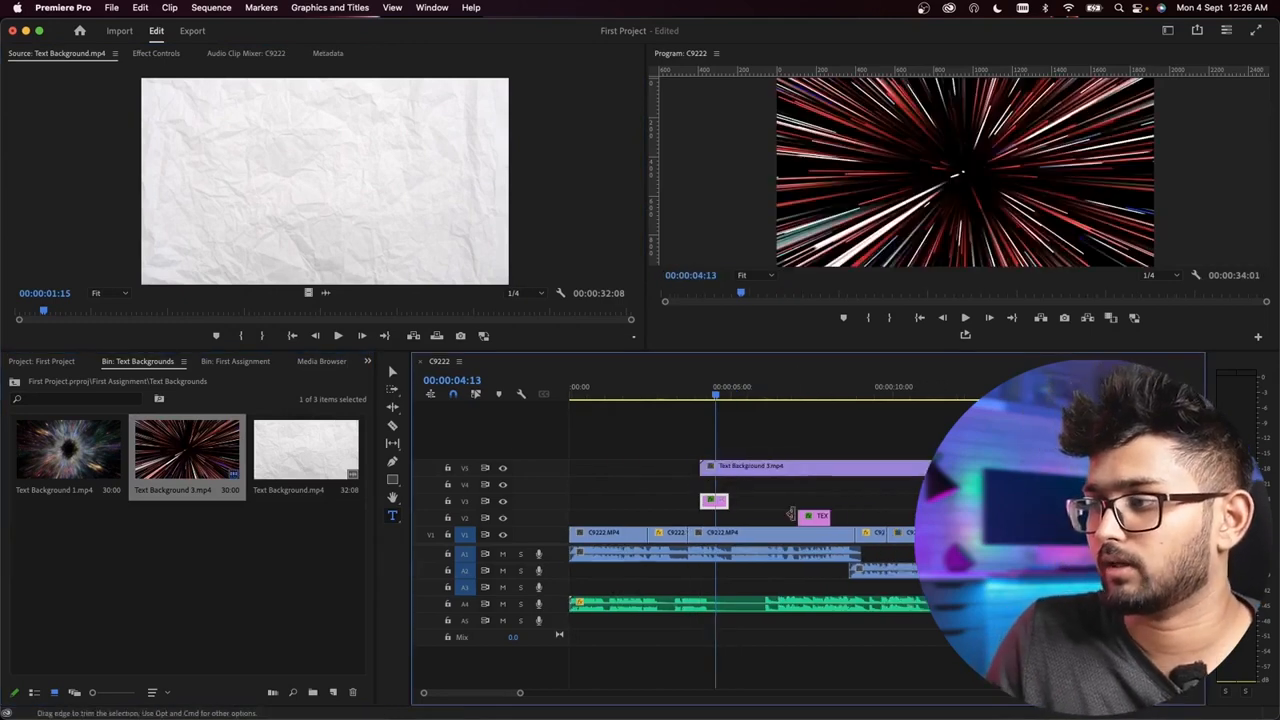
scroll(628, 519, "up", 3)
scroll(721, 500, "left", 2)
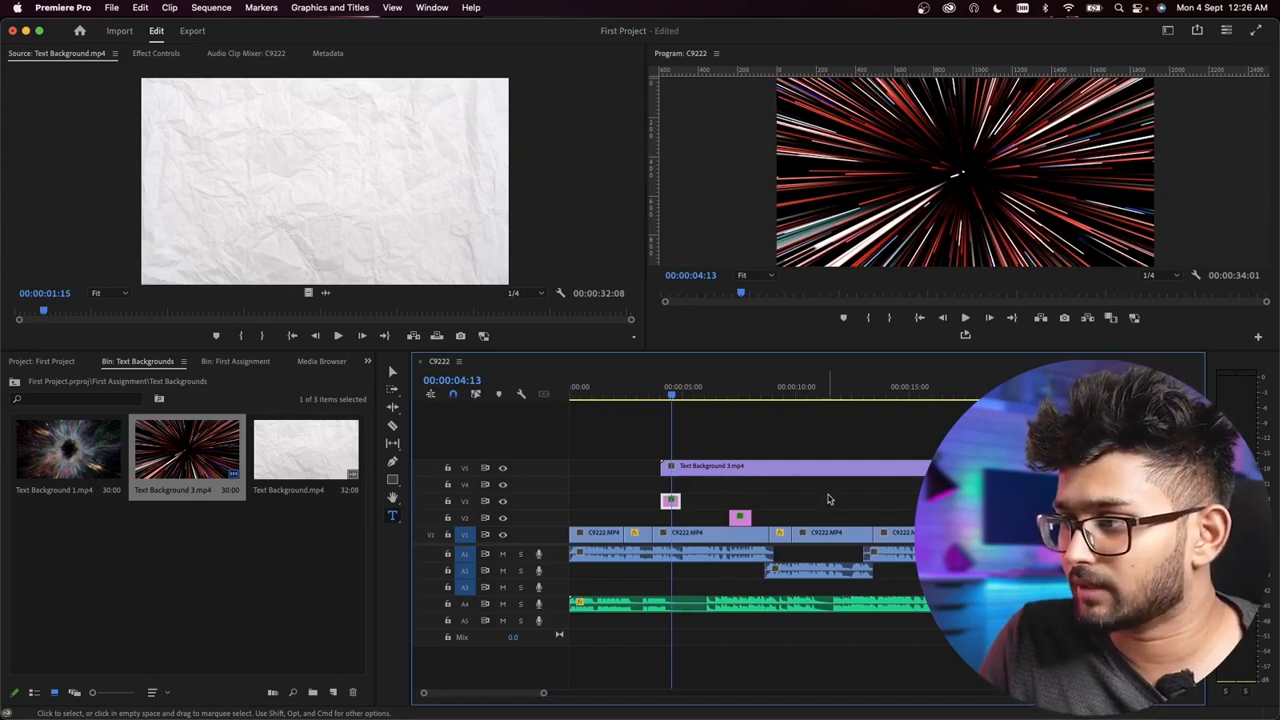
Step: Split Text Background 3.mp4 at the end of the FIRST ASSIGNMENT title and delete the part after the cut
left_click(716, 470)
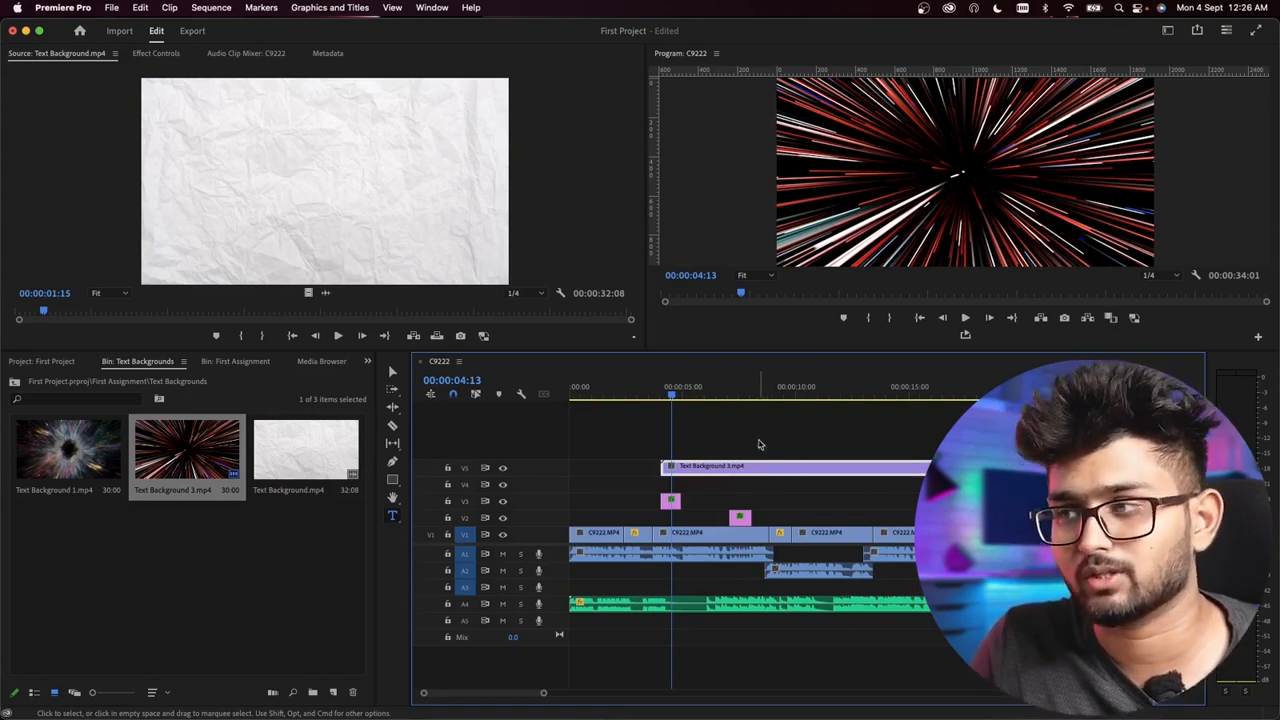
left_click(708, 396)
left_click_drag(709, 399, 699, 364)
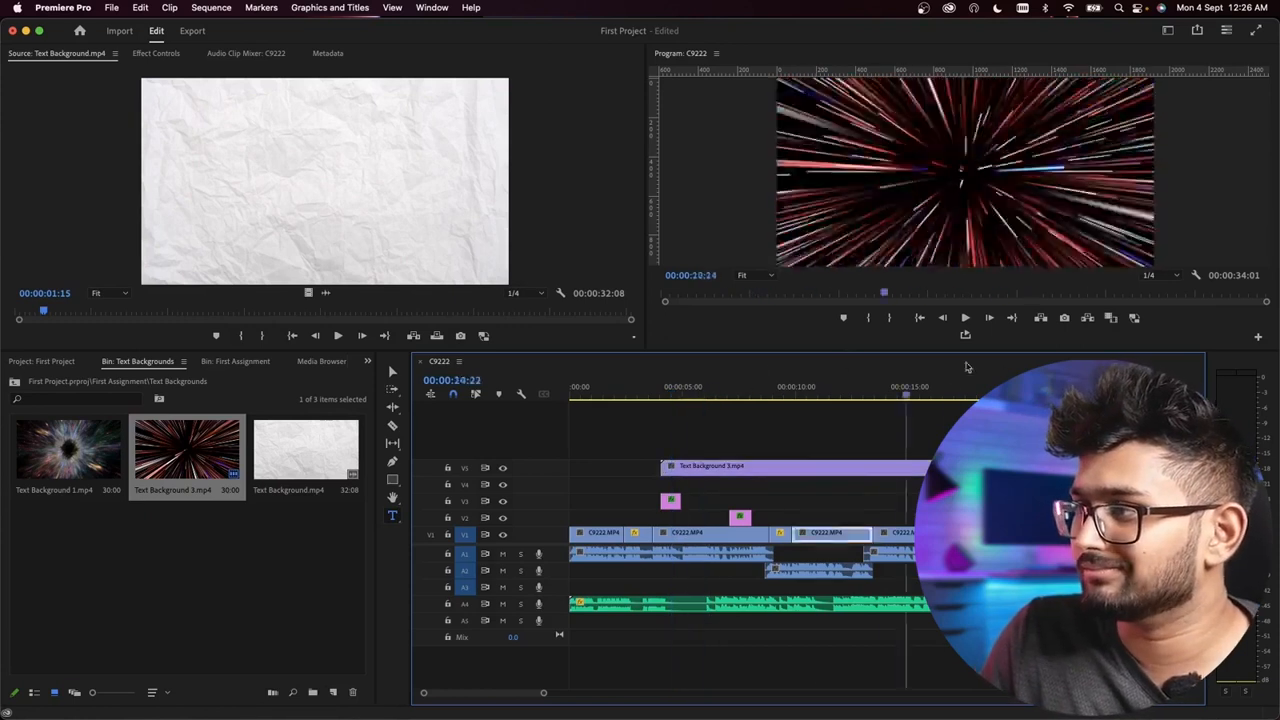
left_click_drag(967, 367, 684, 334)
scroll(674, 400, "up", 6)
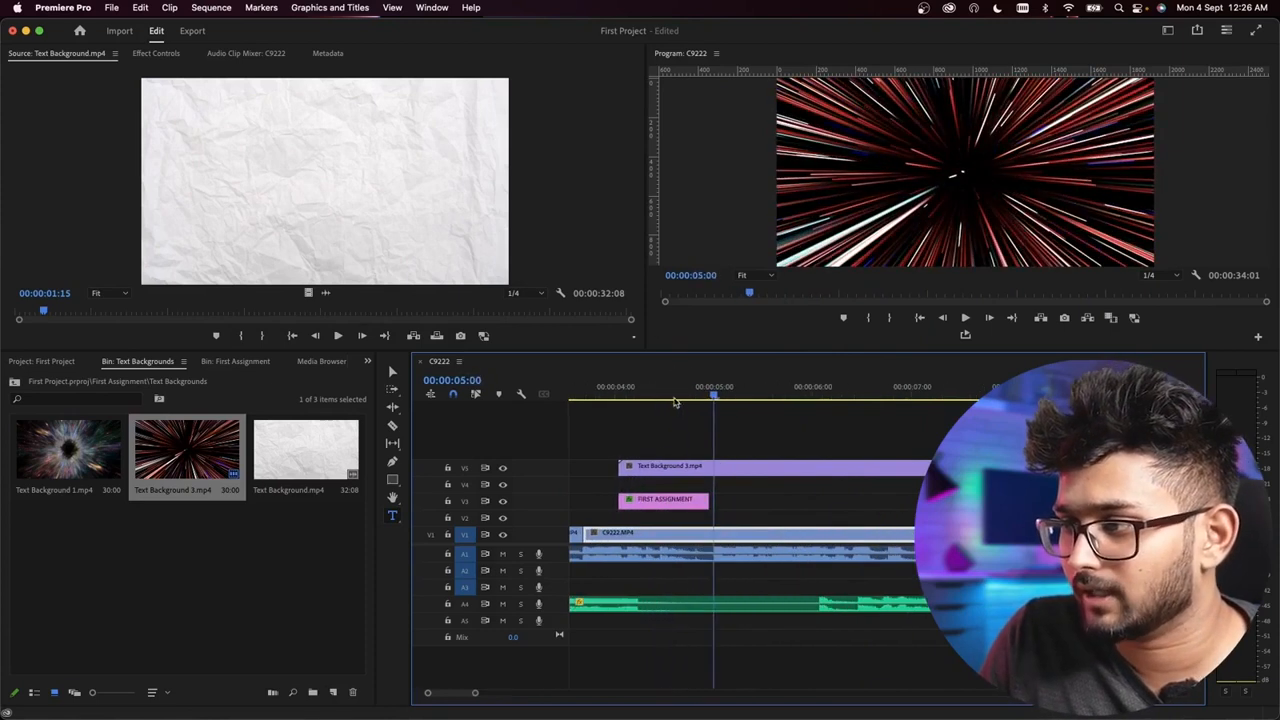
scroll(704, 449, "down", 3)
left_click_drag(723, 397, 713, 397)
left_click(393, 428)
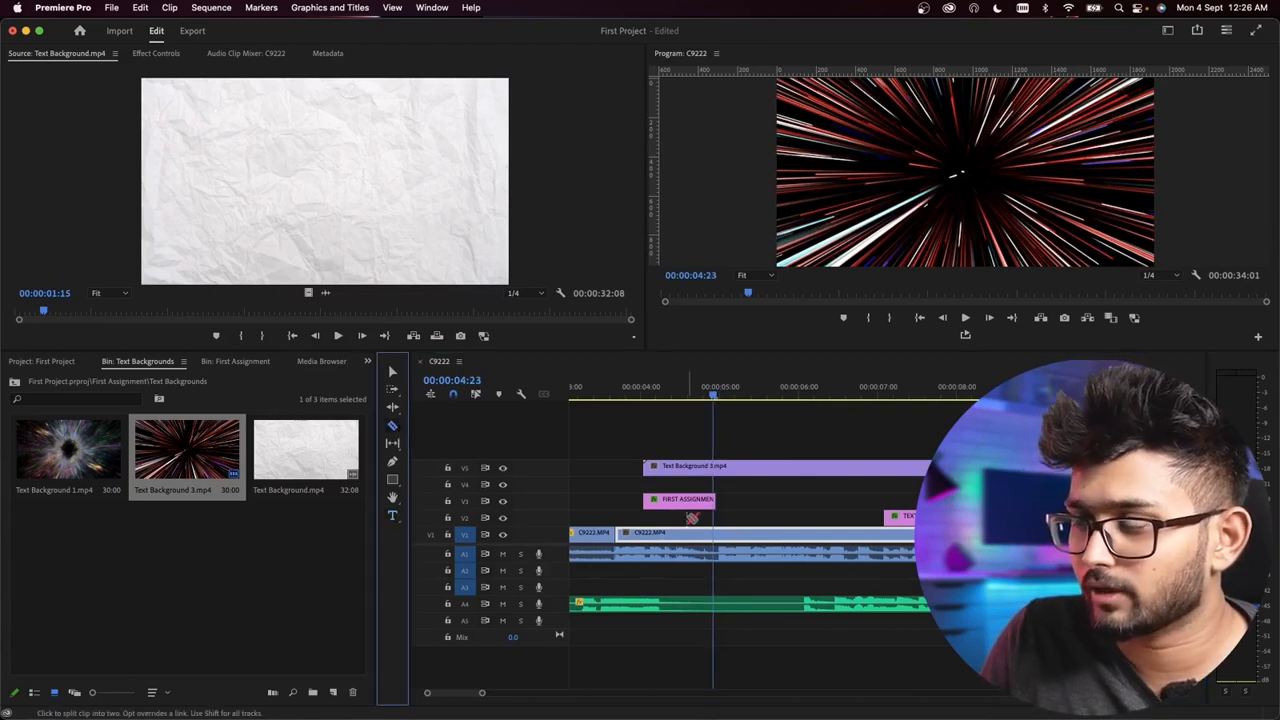
left_click(723, 467)
key("v")
key("Delete")
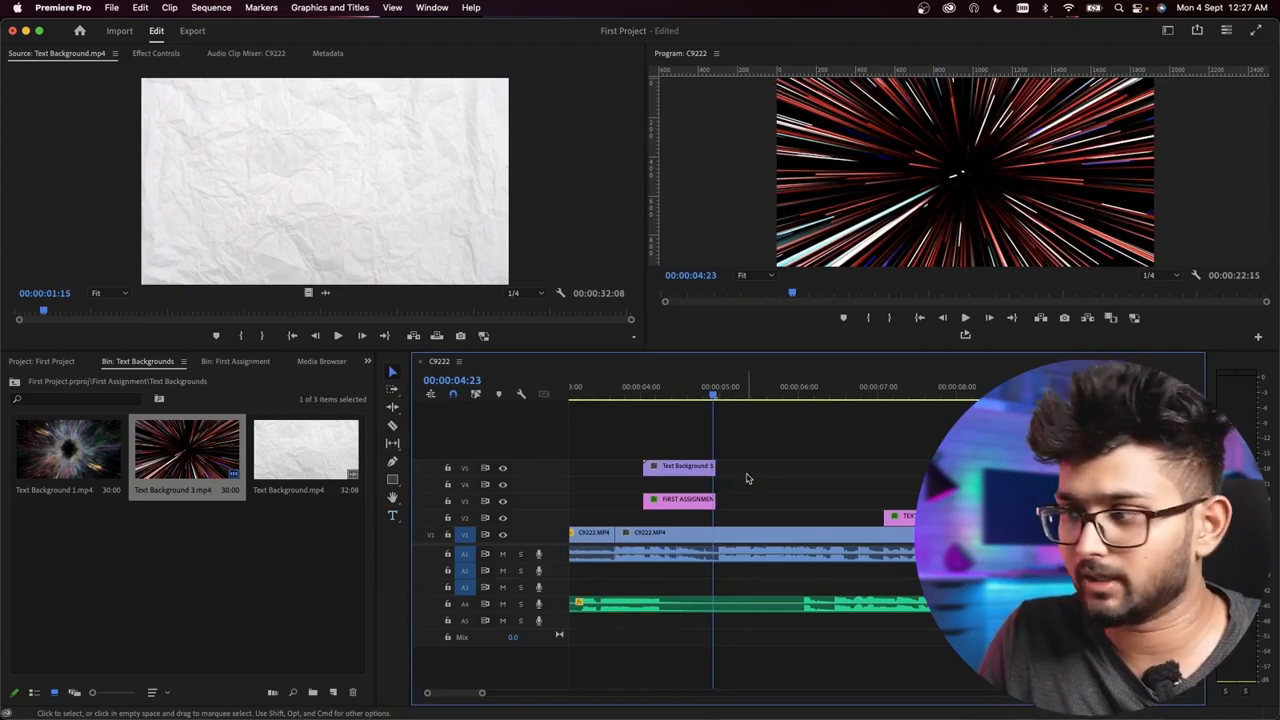
Step: Move the trimmed Text Background 3.mp4 clip to track V2, directly beneath the FIRST ASSIGNMENT title
left_click(673, 467)
left_click(669, 395)
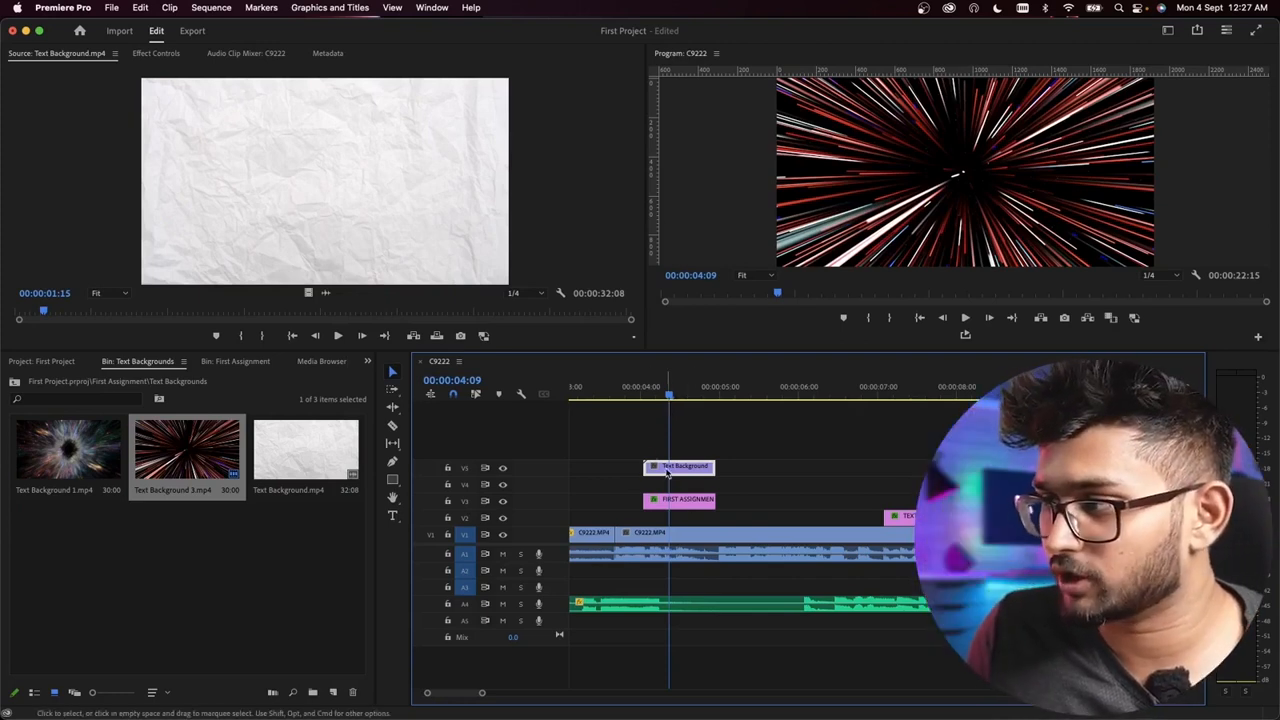
left_click_drag(683, 466, 690, 518)
Step: Set the shadow colour of the FIRST ASSIGNMENT title text to black, 000000
left_click(962, 190)
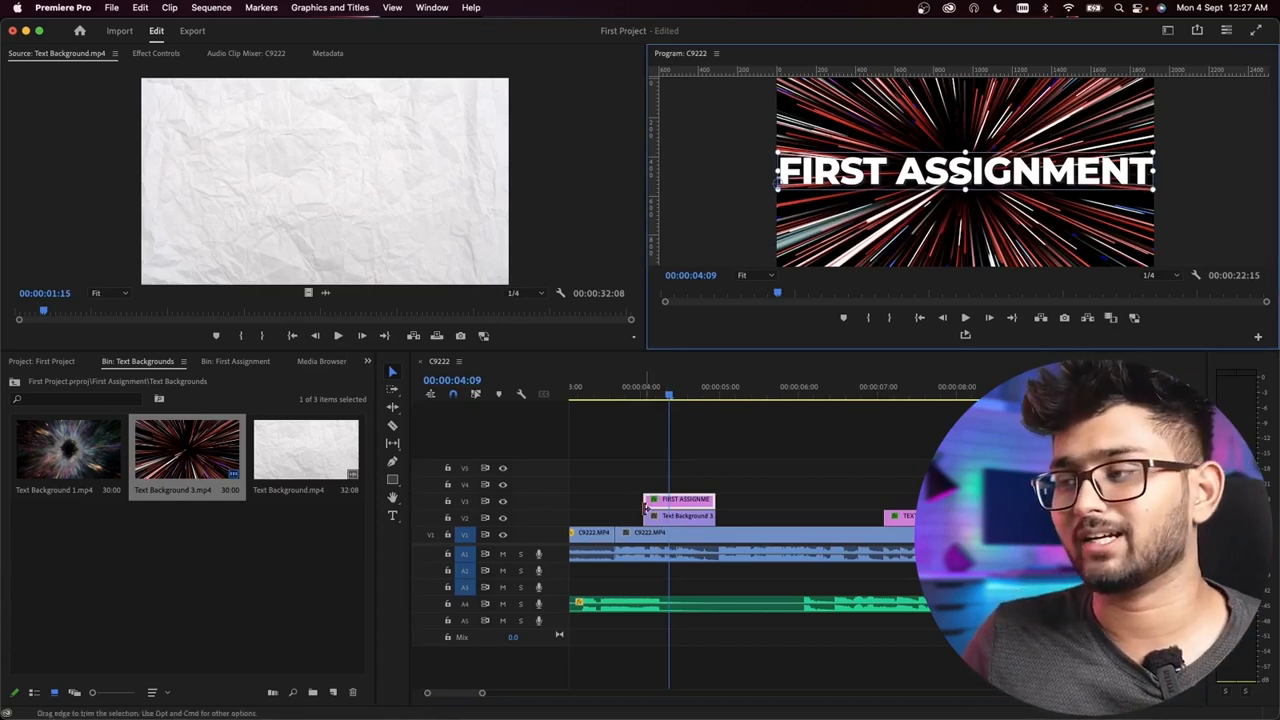
double_click(895, 165)
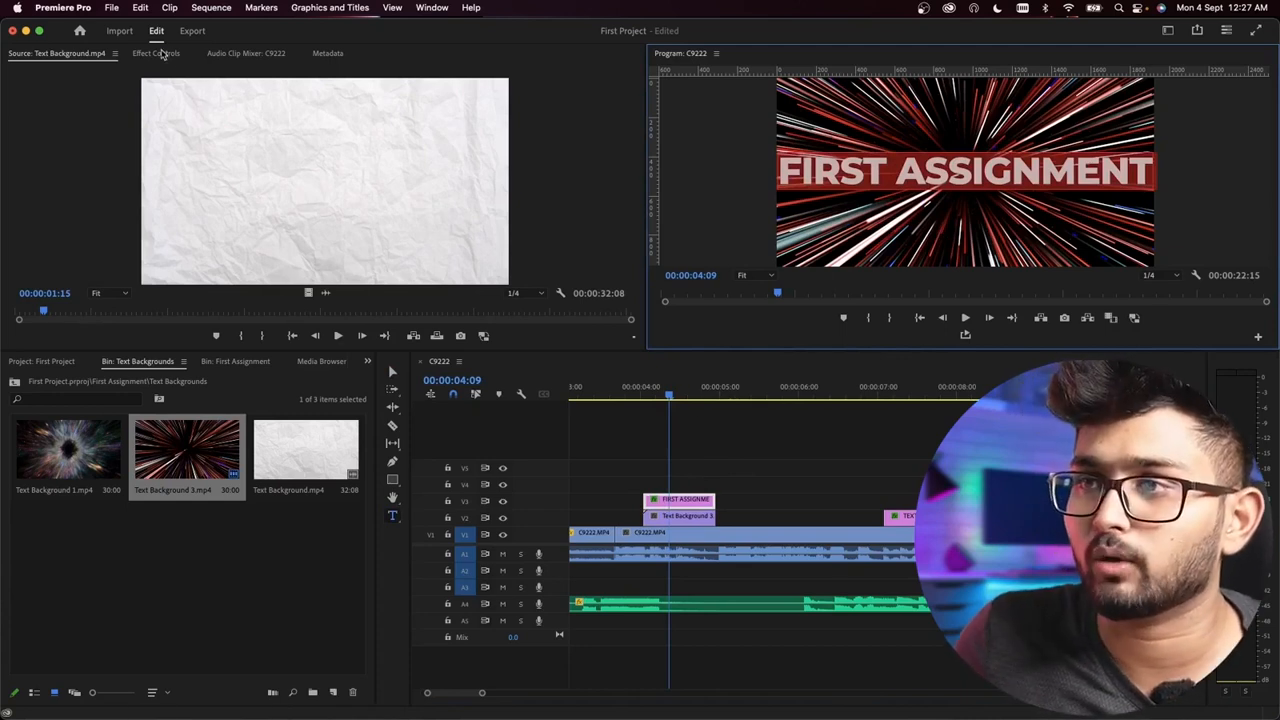
left_click(163, 54)
scroll(577, 259, "down", 10)
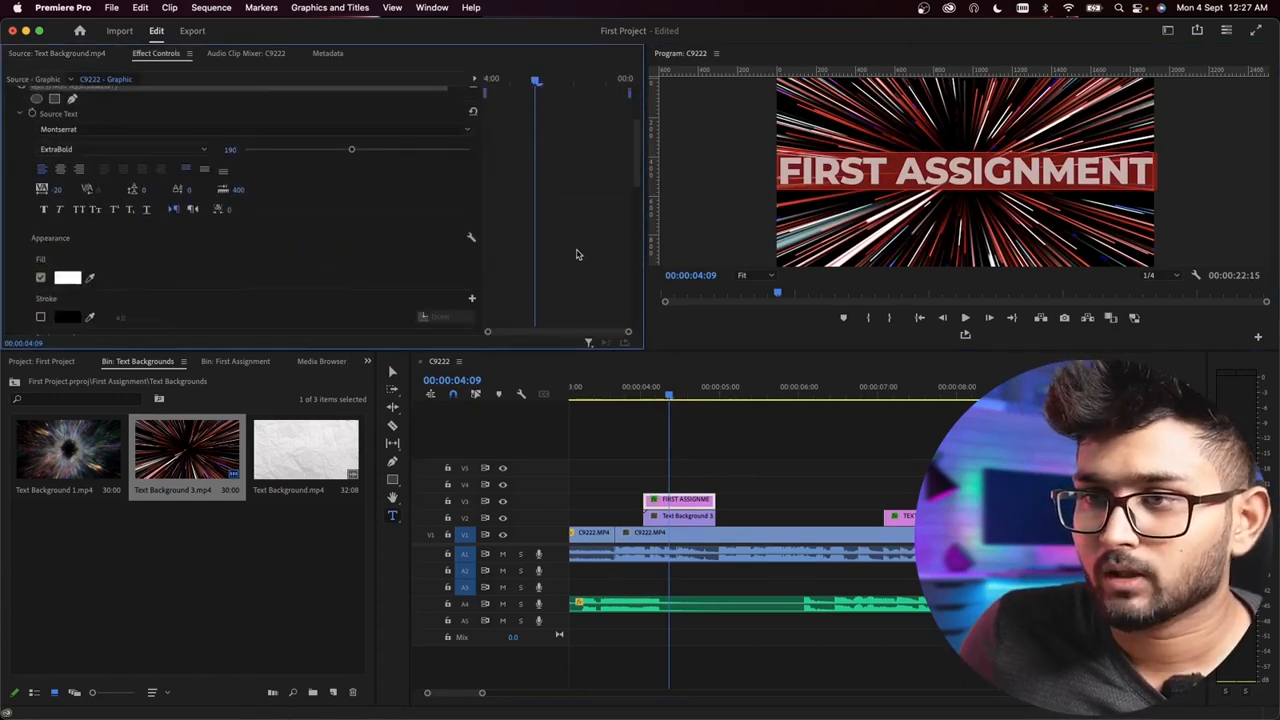
left_click(68, 195)
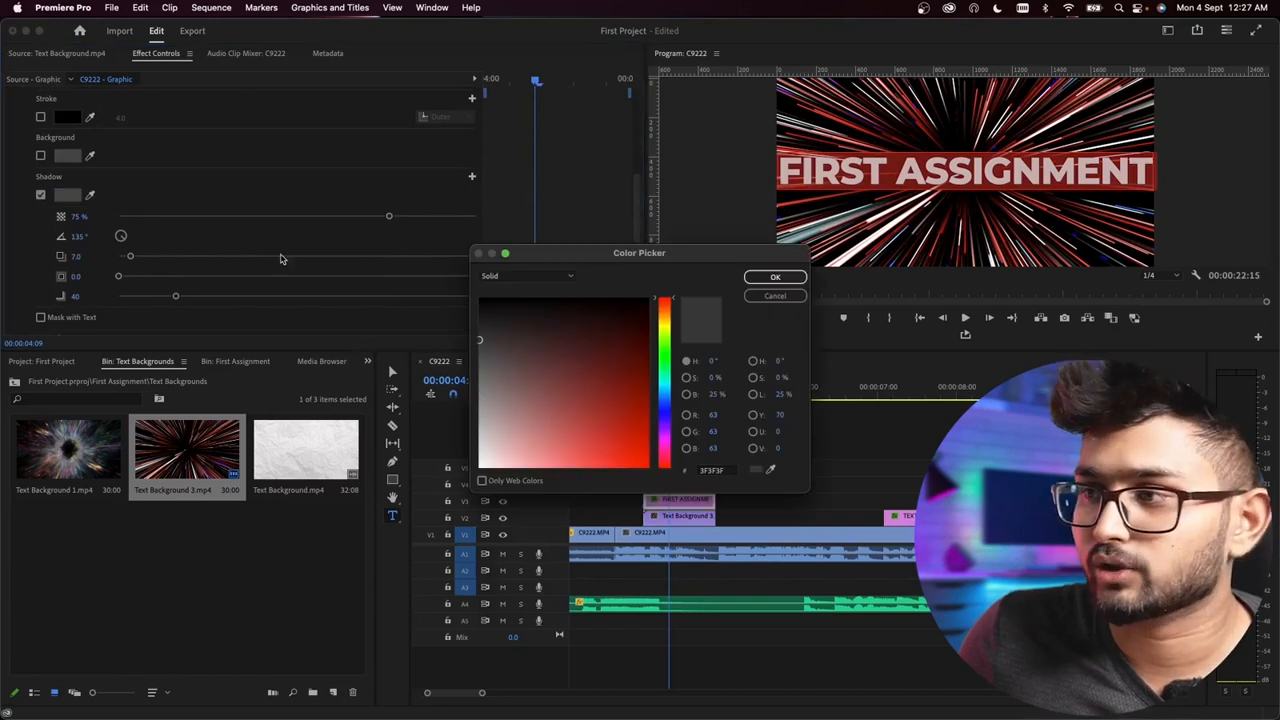
left_click(746, 279)
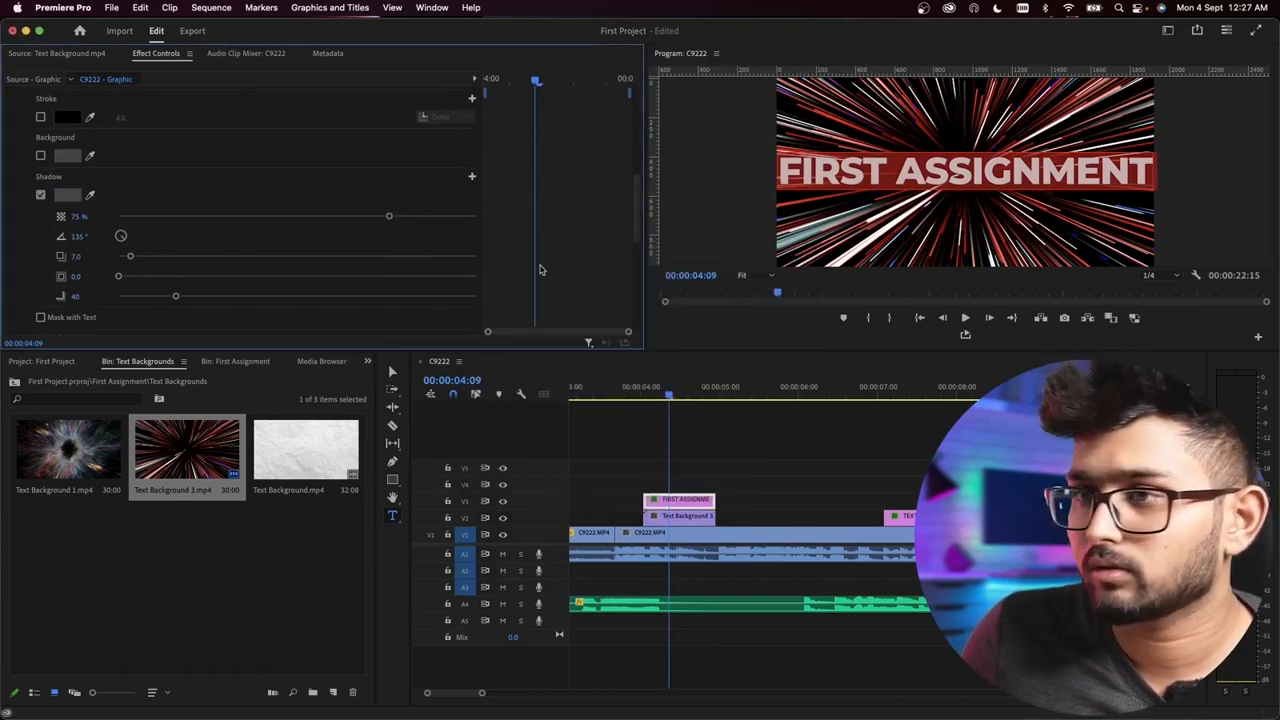
left_click(68, 196)
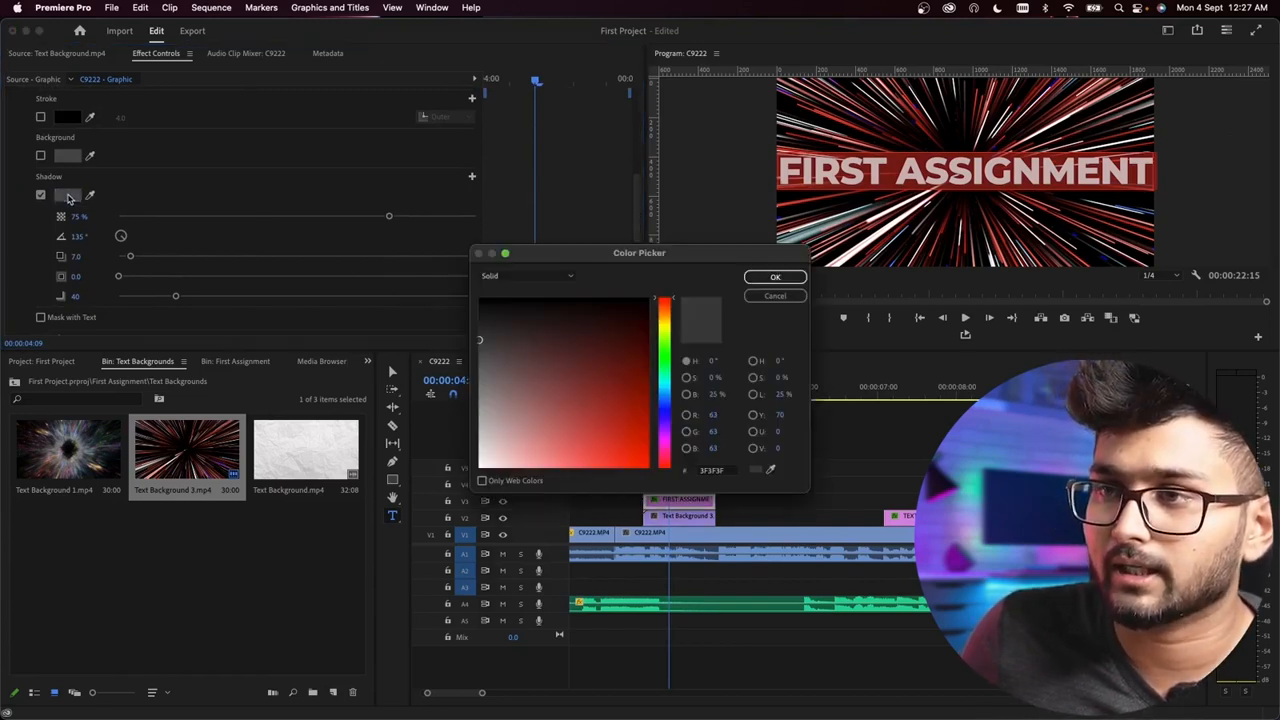
left_click_drag(505, 320, 470, 282)
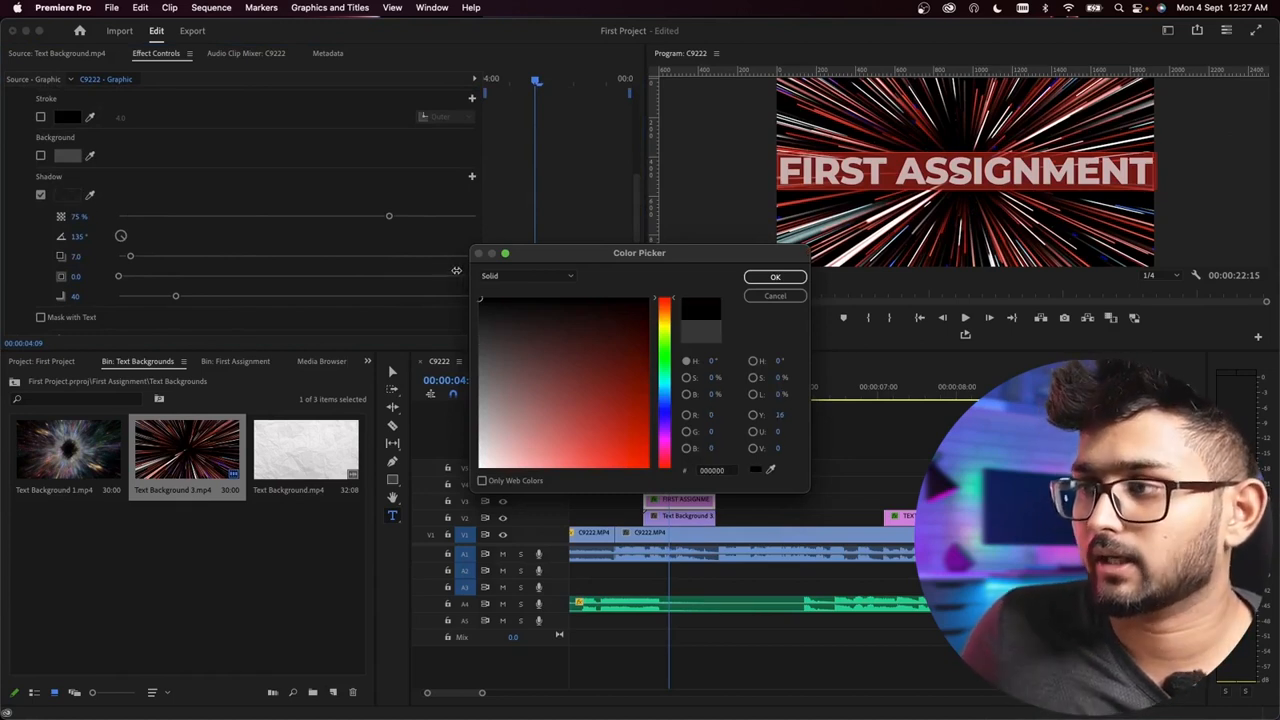
left_click(772, 279)
left_click(712, 452)
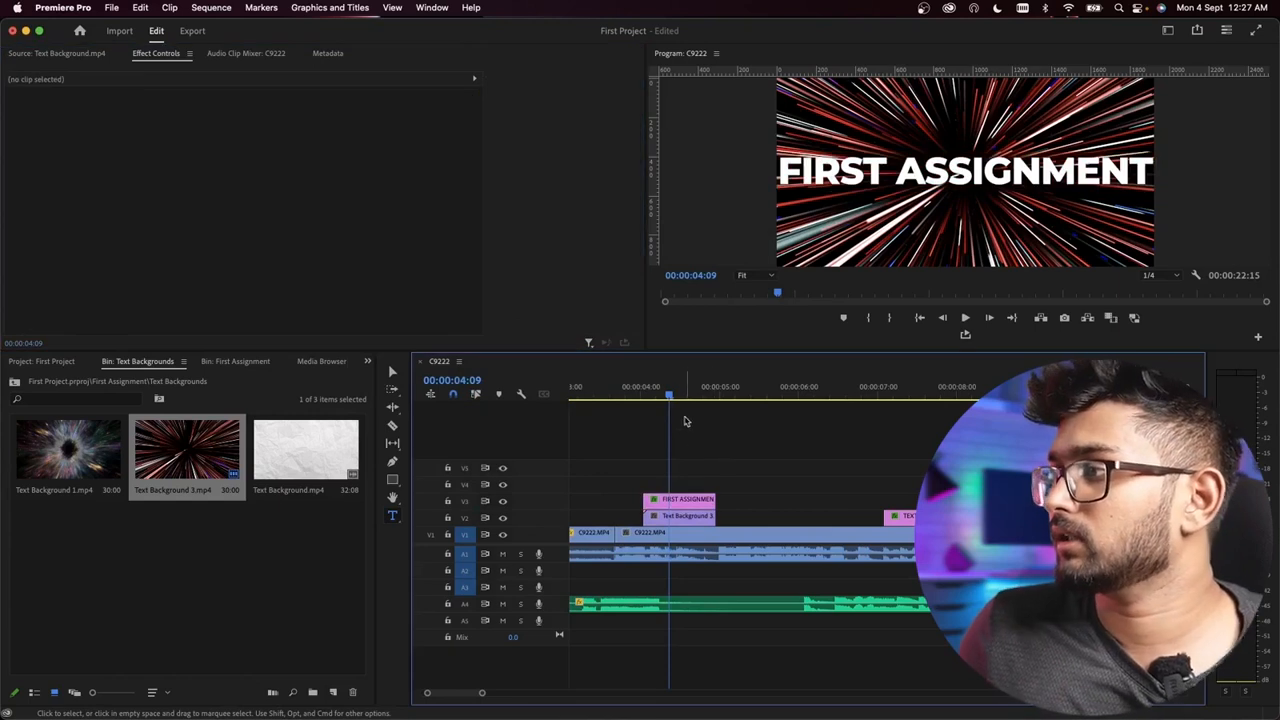
Step: Play the FIRST ASSIGNMENT title with its background from 00:00:04:01 to review the result
left_click_drag(669, 395, 644, 394)
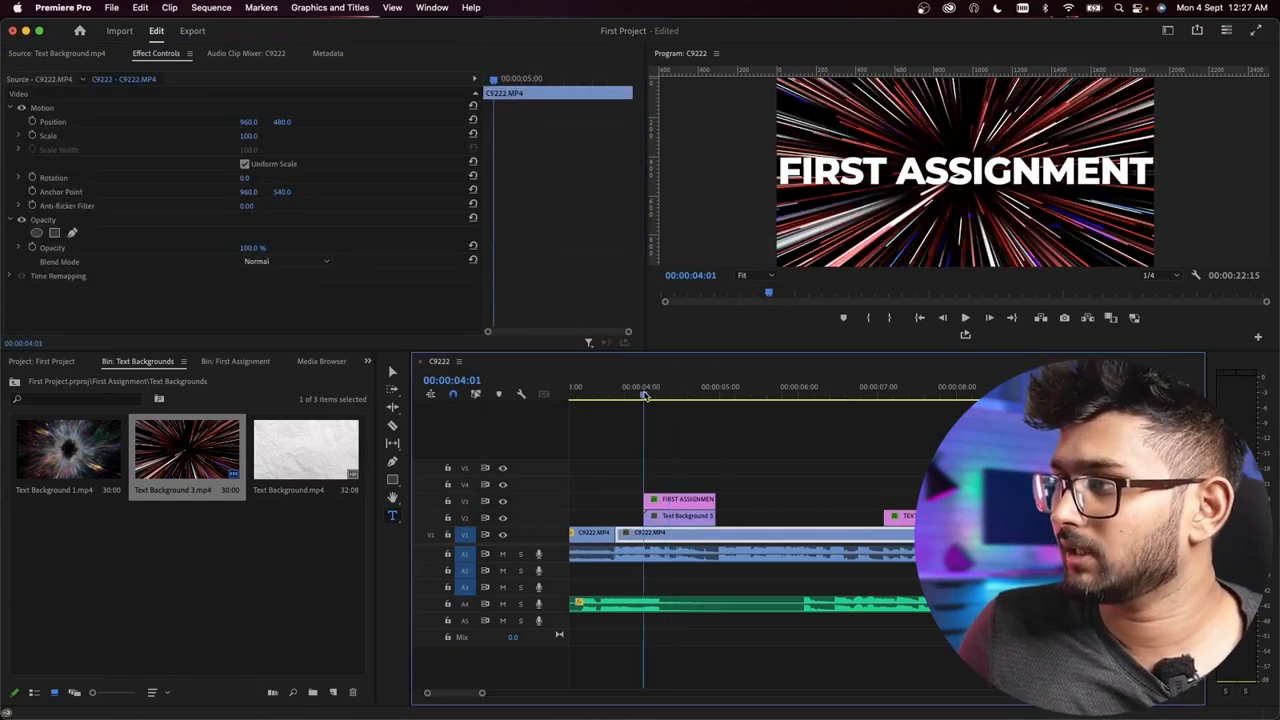
key("space")
Step: Play the lead-in and the FIRST ASSIGNMENT title with its background repeatedly to review their timing
key("space")
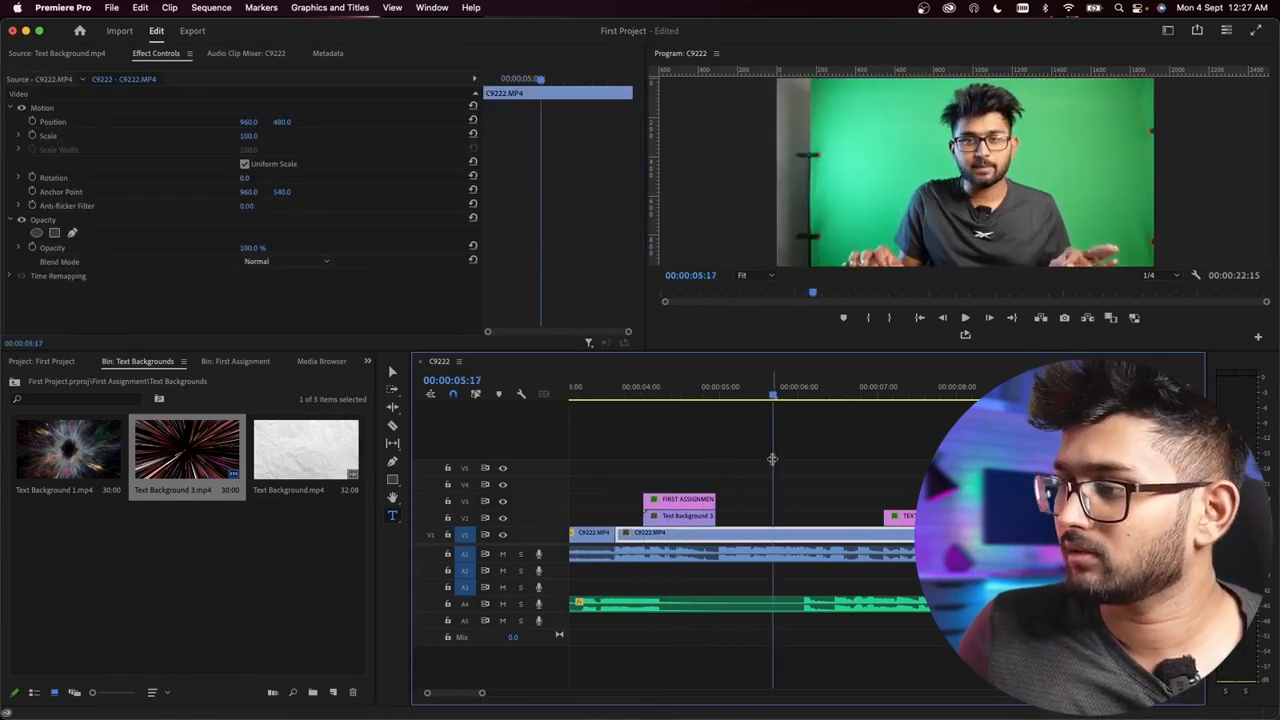
key("minus")
left_click(662, 387)
key("space")
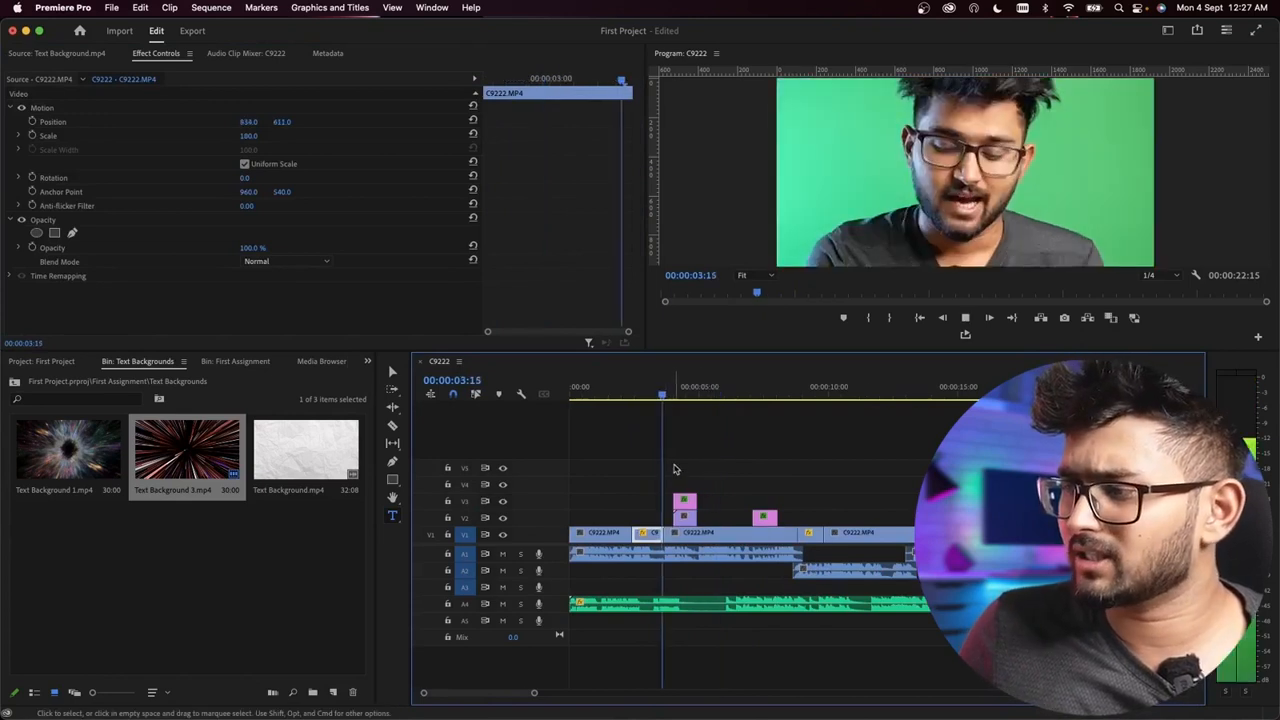
key("equal")
key("equal")
key("equal")
left_click(614, 392)
key("space")
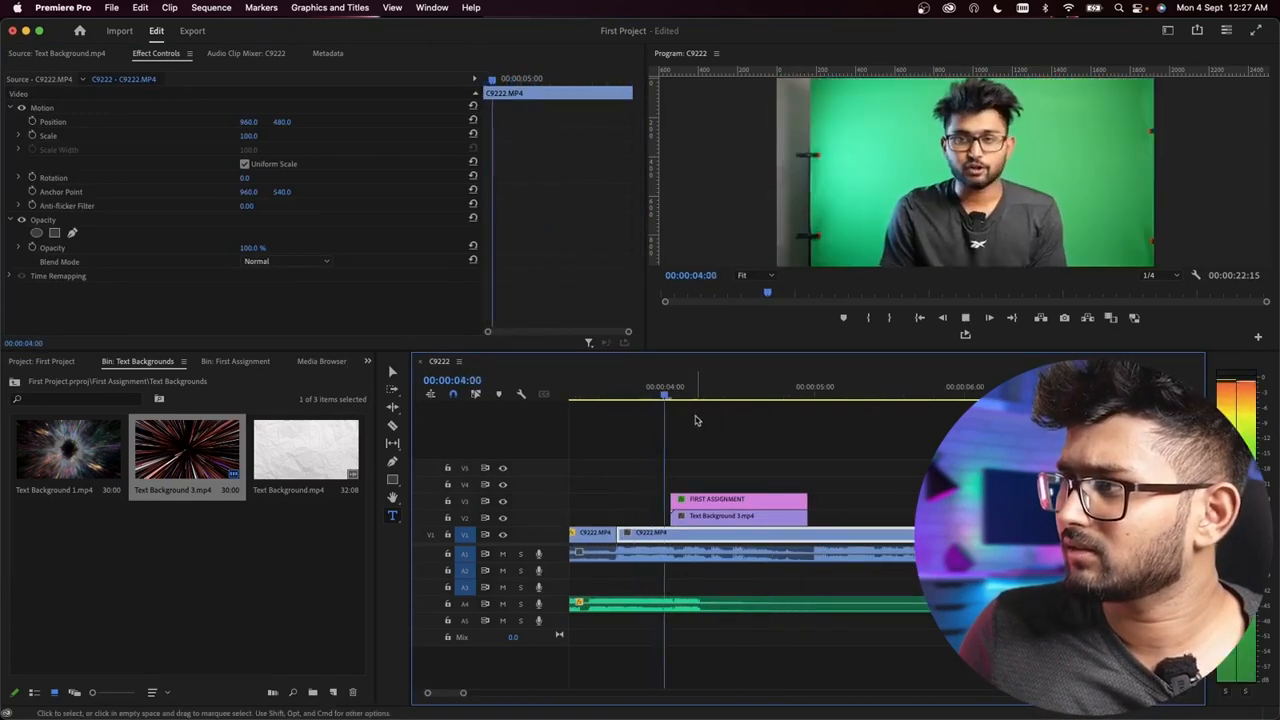
left_click(628, 392)
key("space")
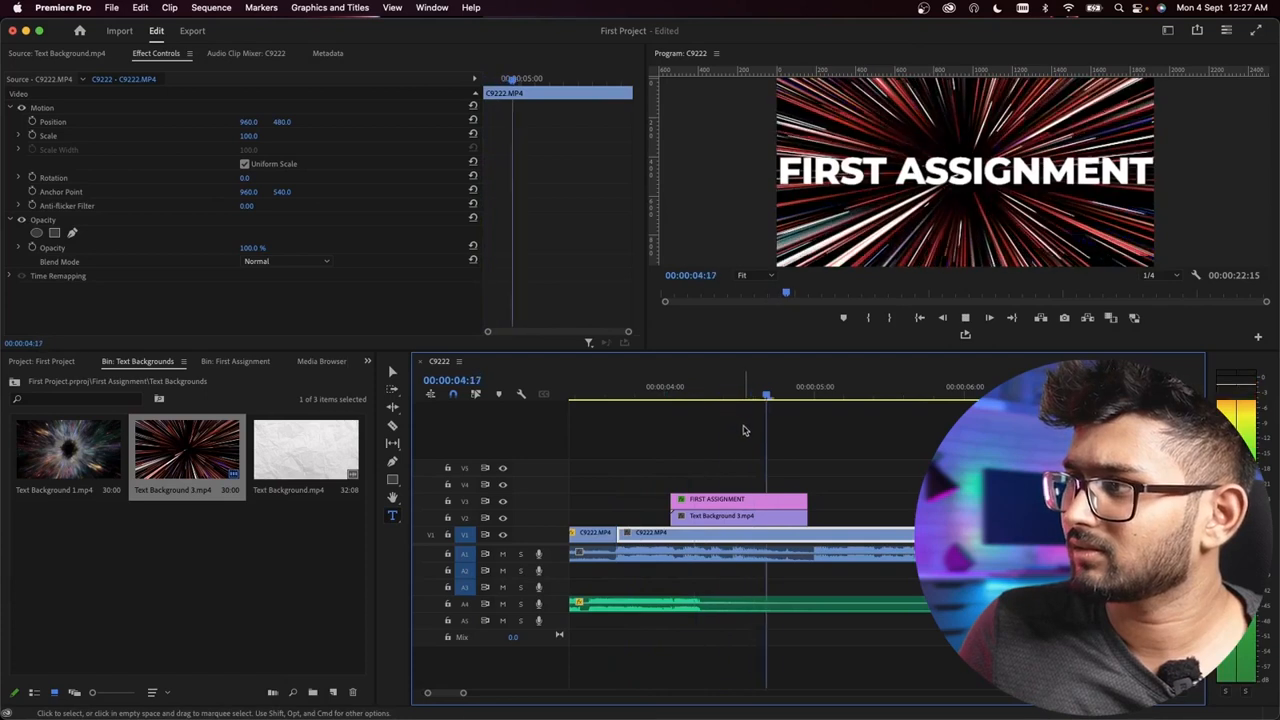
key("space")
key("minus")
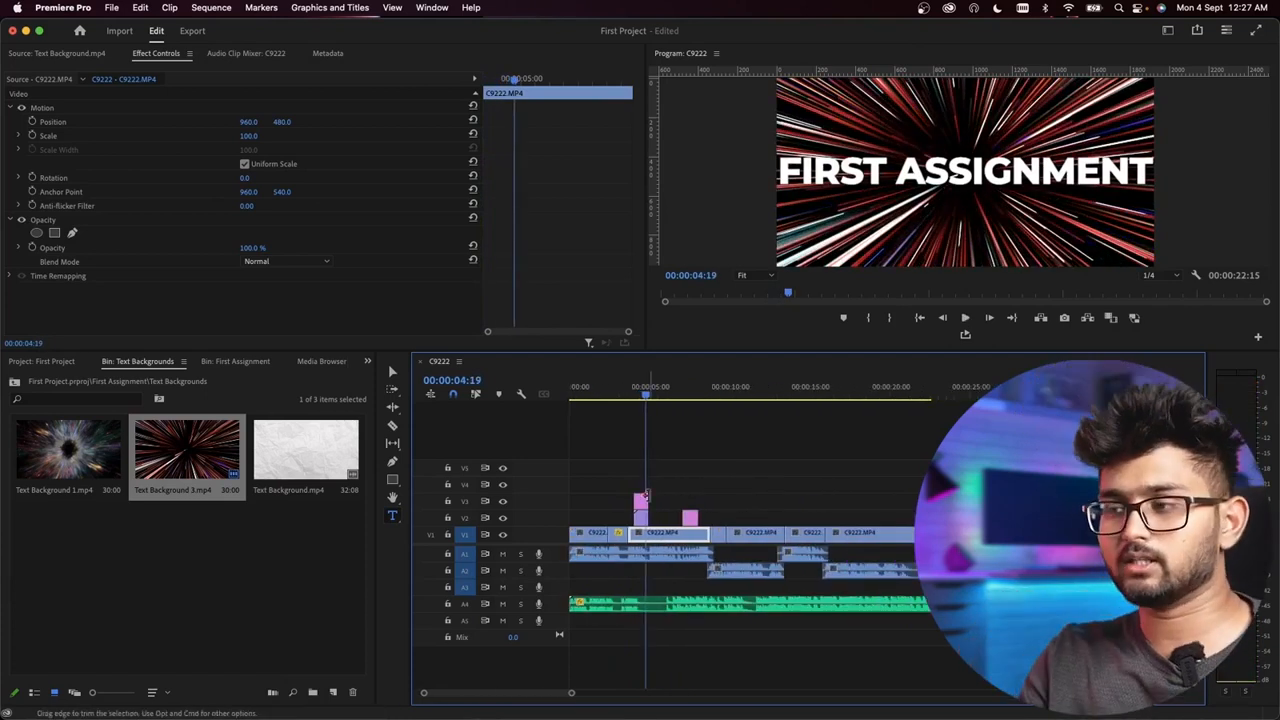
key("equal")
key("equal")
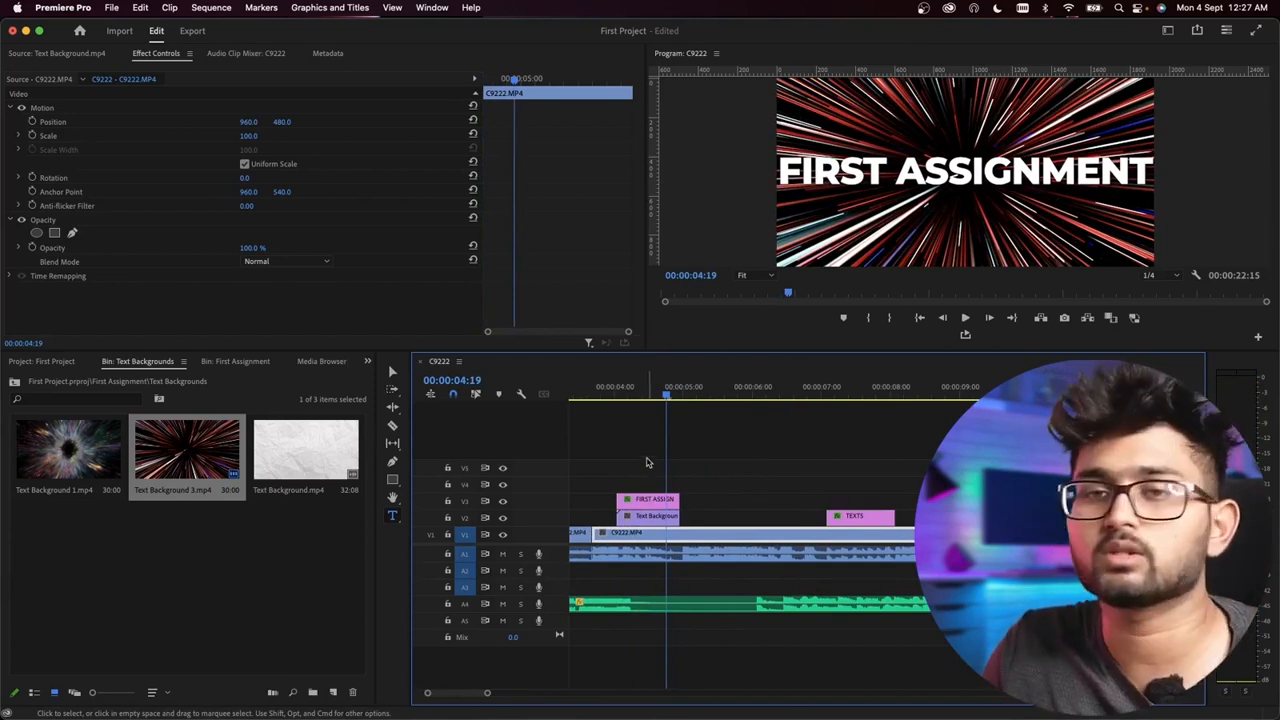
Step: Play the sequence from 00:00:00:21 to 00:00:05:00 to check how the zoom-in leads into the FIRST ASSIGNMENT title
left_click(631, 394)
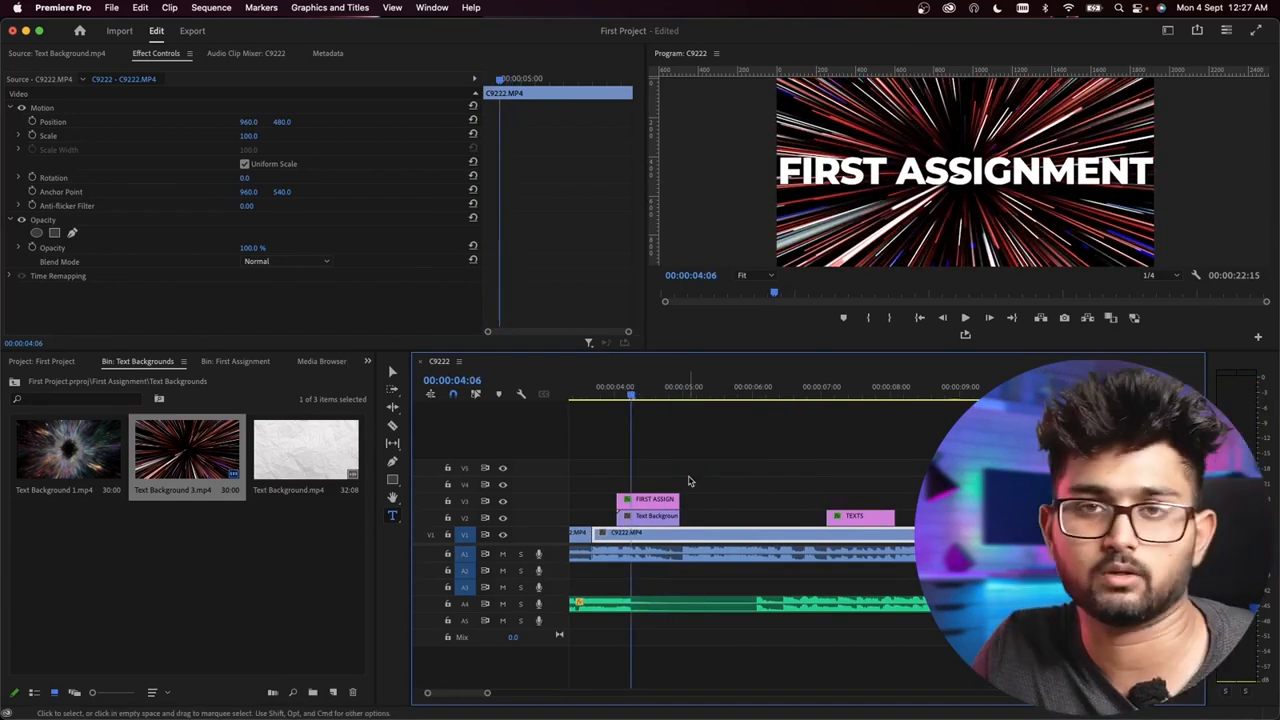
key("minus")
key("minus")
left_click(582, 394)
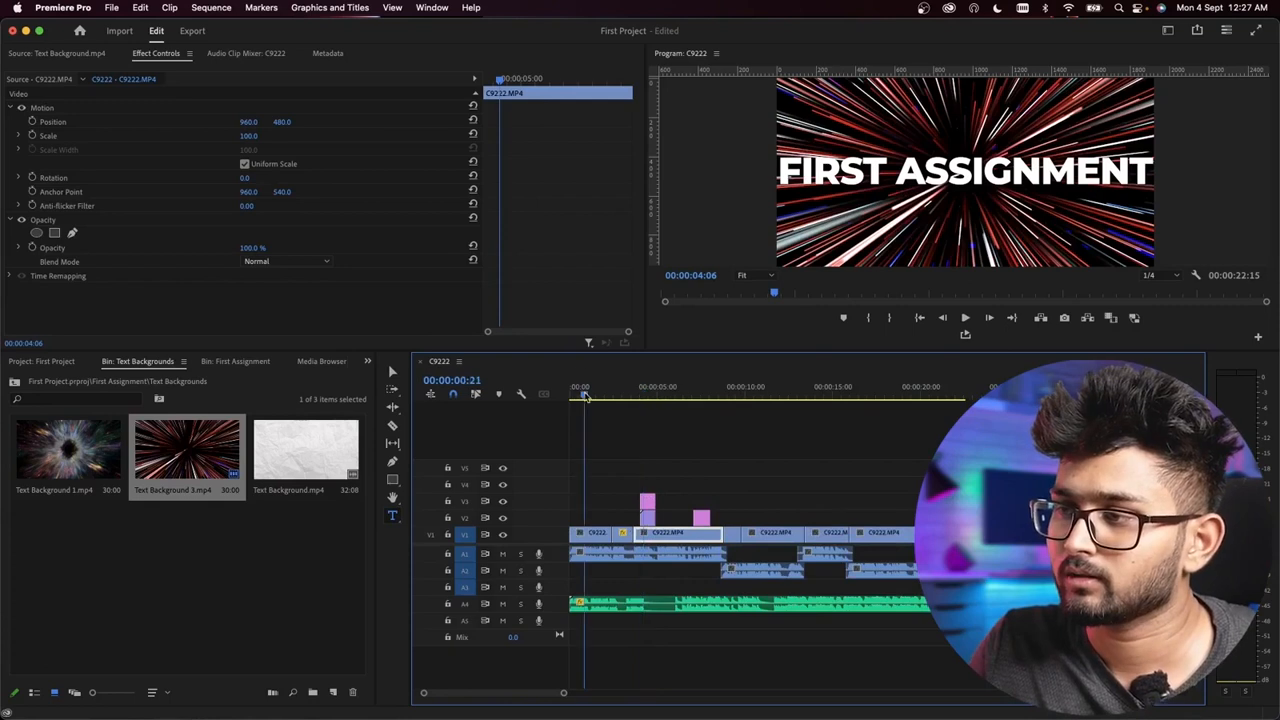
key("space")
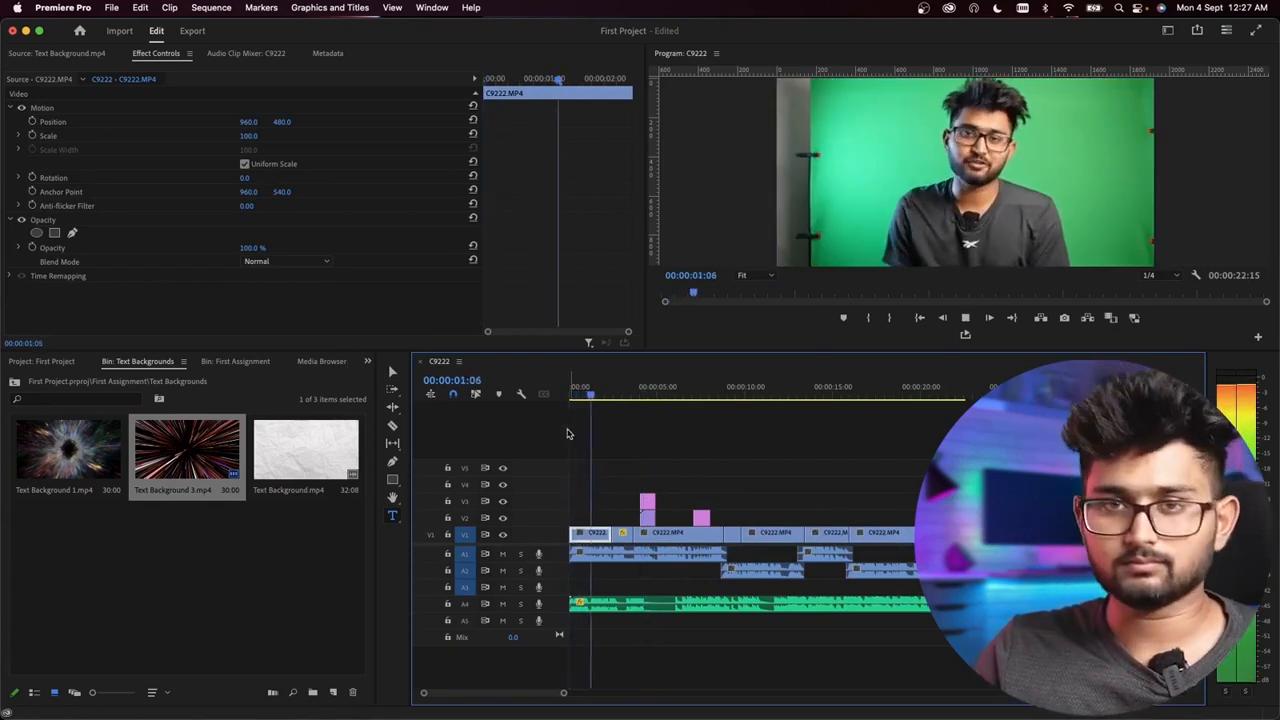
key("equal")
key("minus")
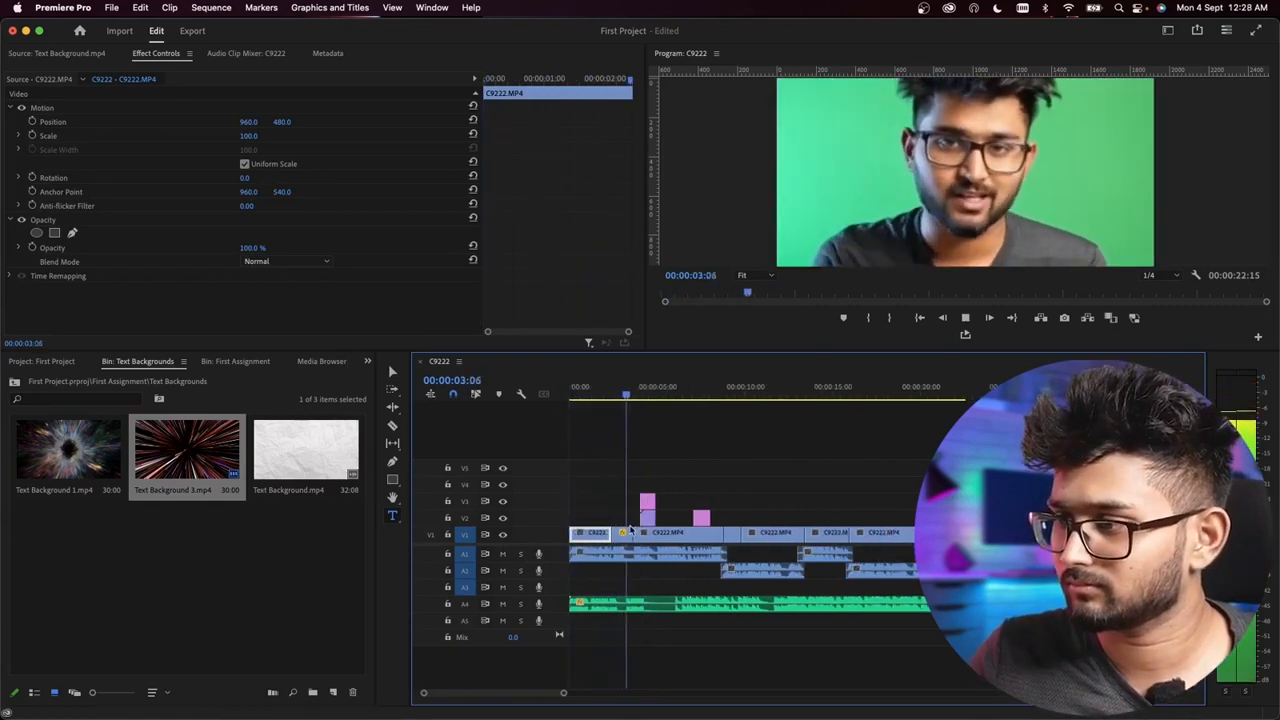
key("space")
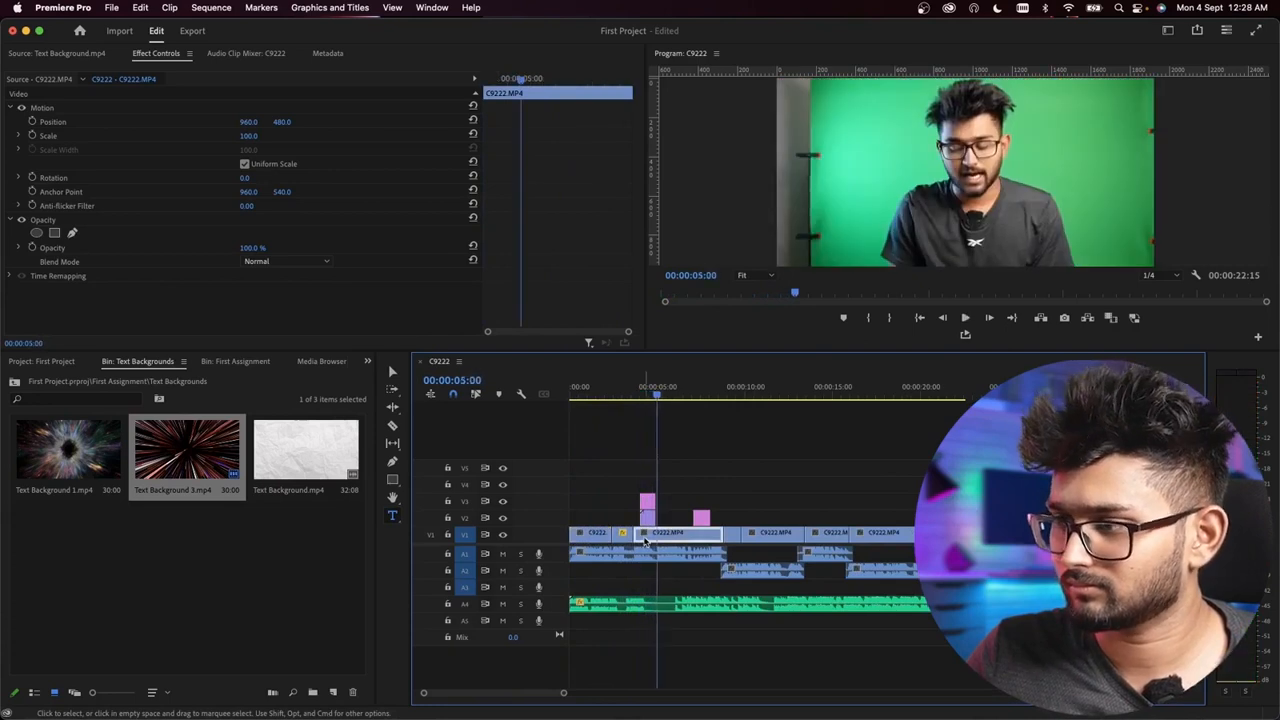
key("equal")
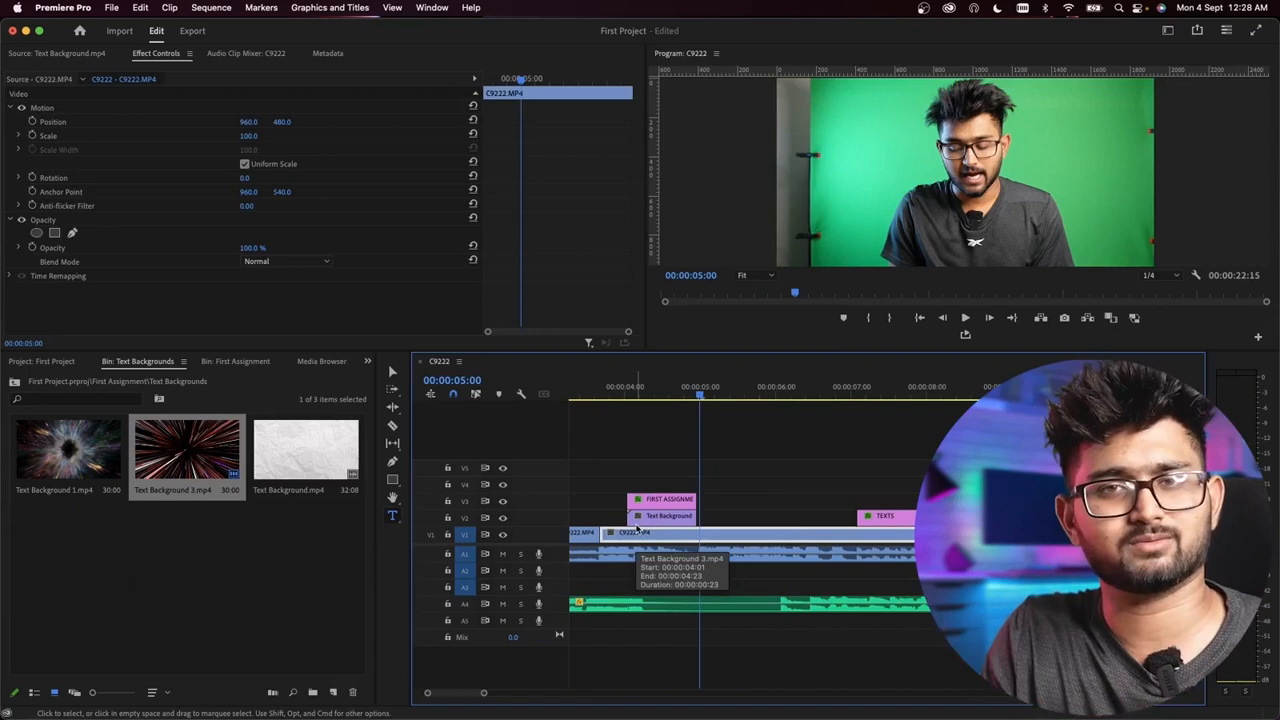
Step: Play on from 00:00:05:00 past the TEXTS title and examine the C9222.MP4 footage around 00:00:11:05
key("space")
key("minus")
key("minus")
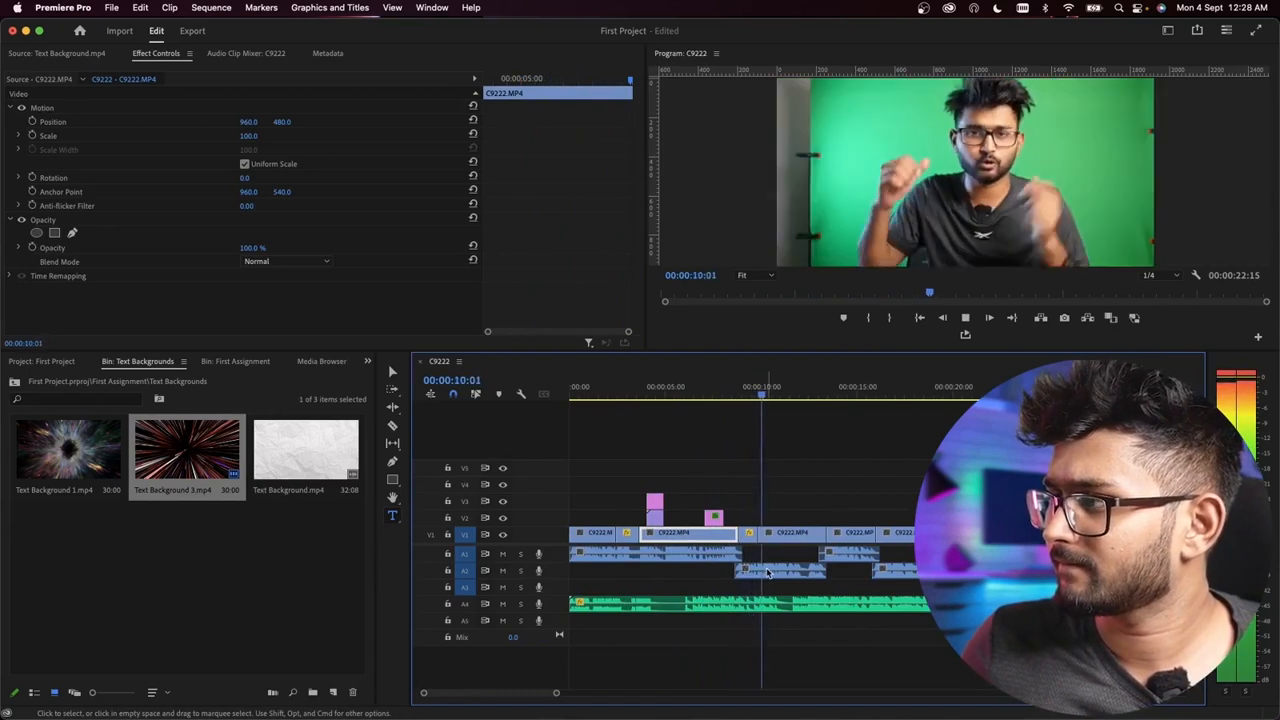
key("space")
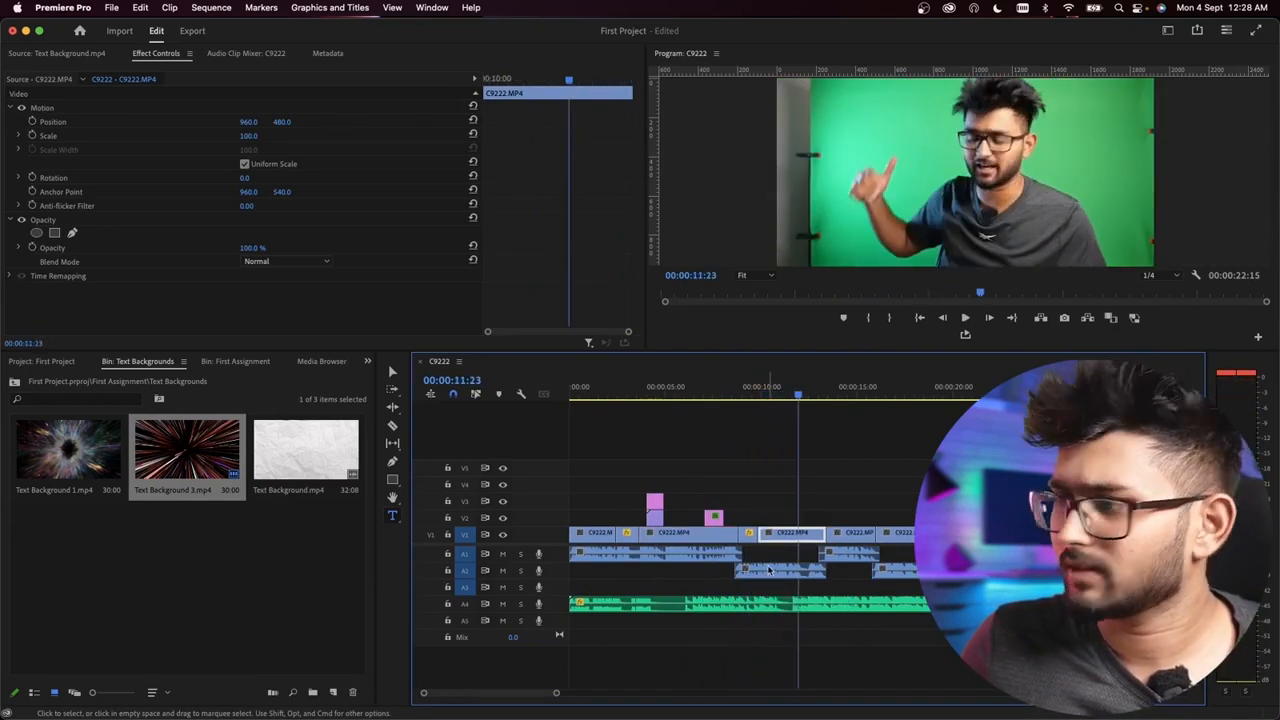
key("equal")
key("equal")
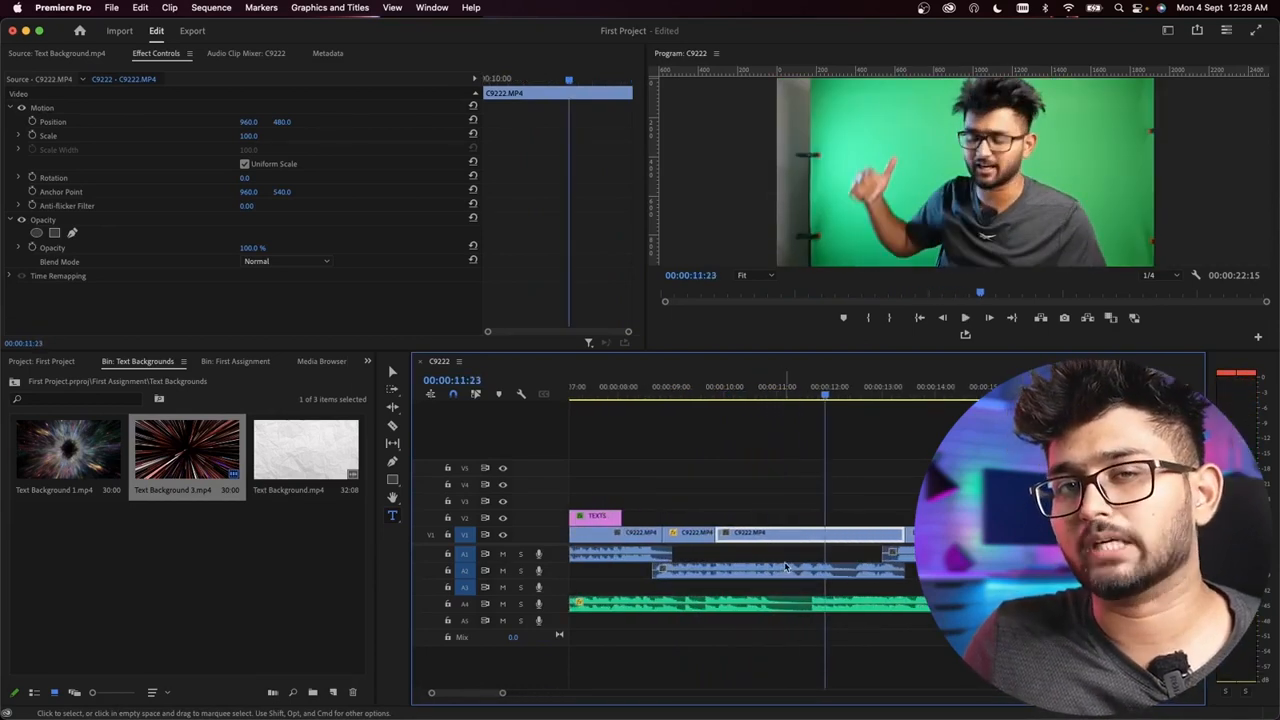
left_click_drag(821, 396, 790, 397)
key("minus")
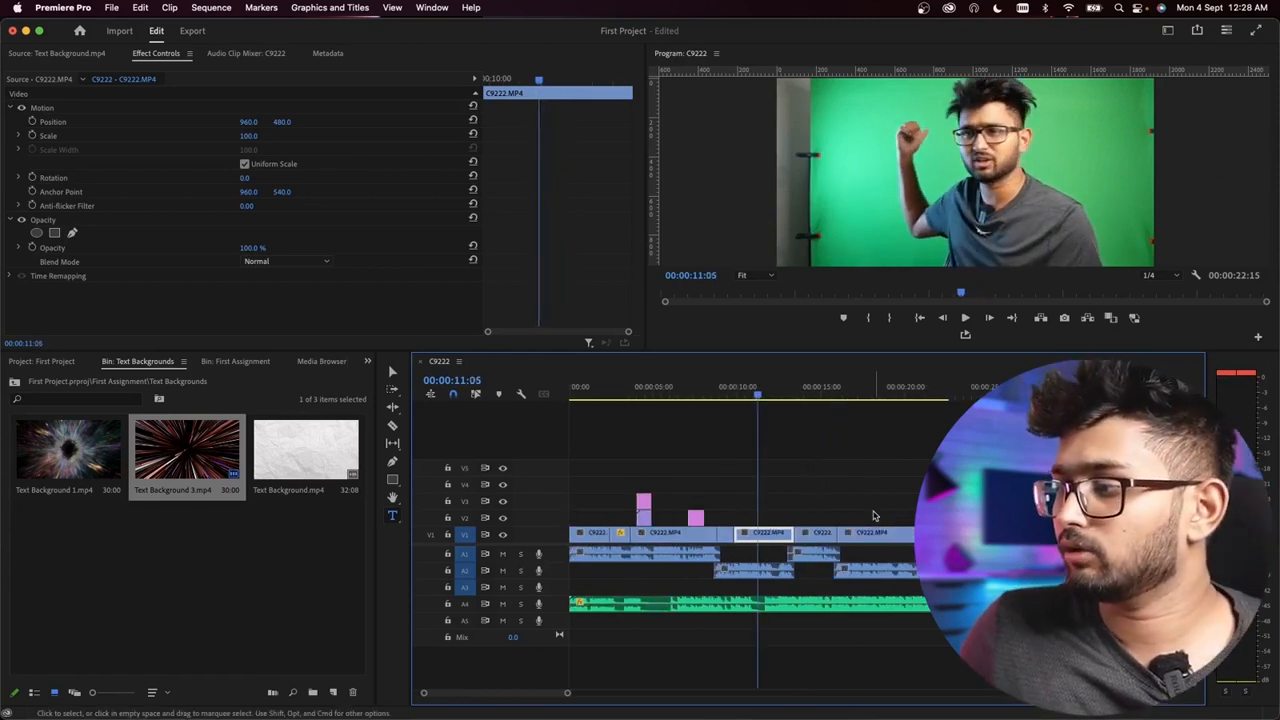
left_click(834, 489)
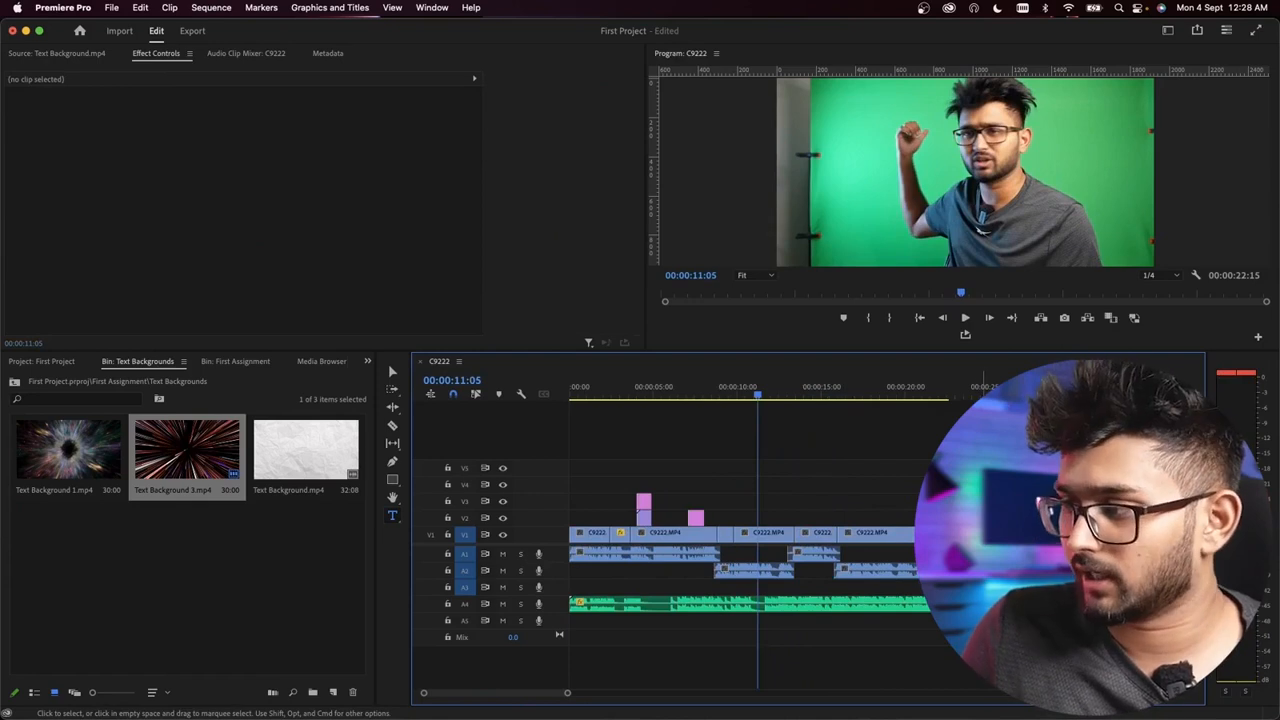
Step: Locate the cut point by playback and split the C9222.MP4 video clip on track V1 at 00:00:11:17
key("equal")
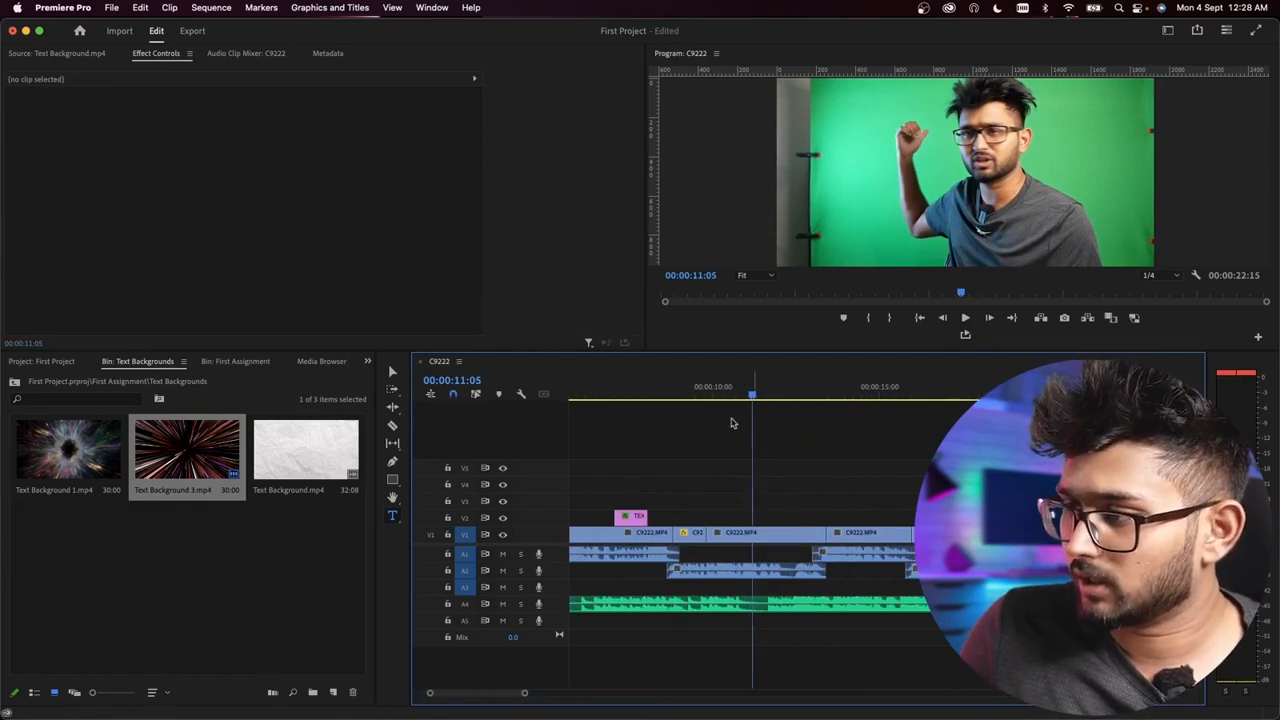
left_click(718, 388)
key("space")
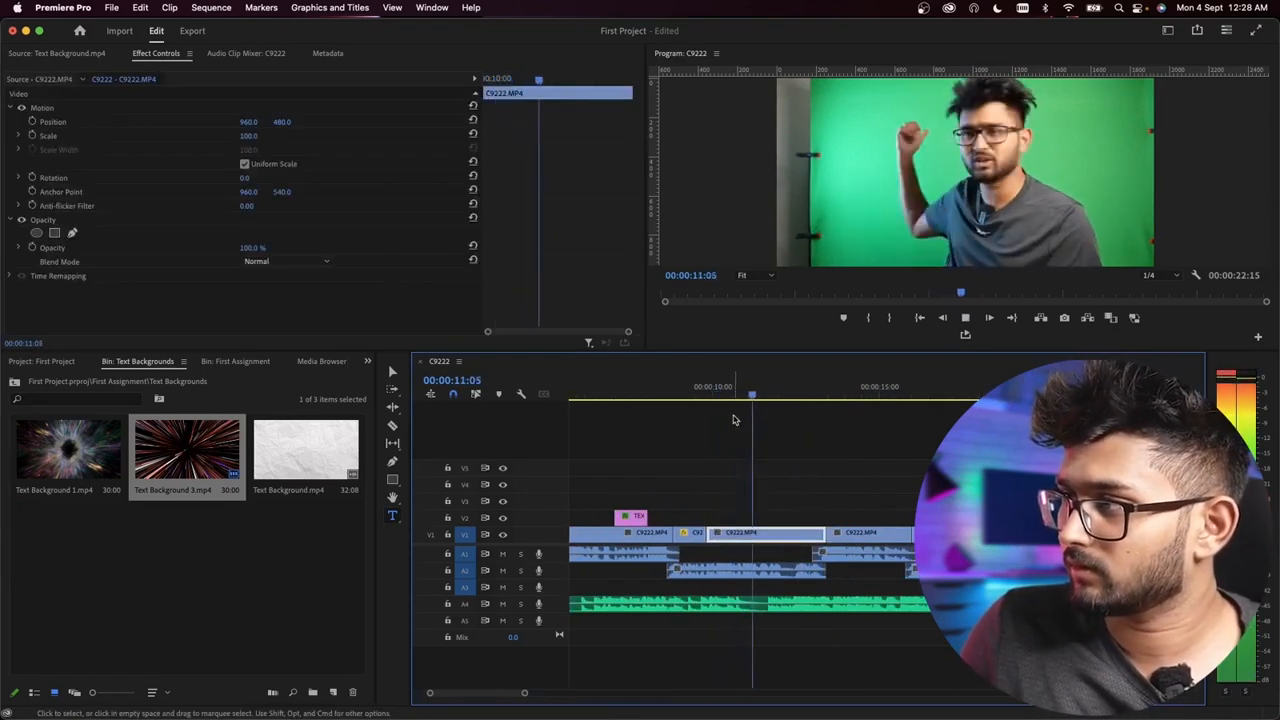
key("space")
key("equal")
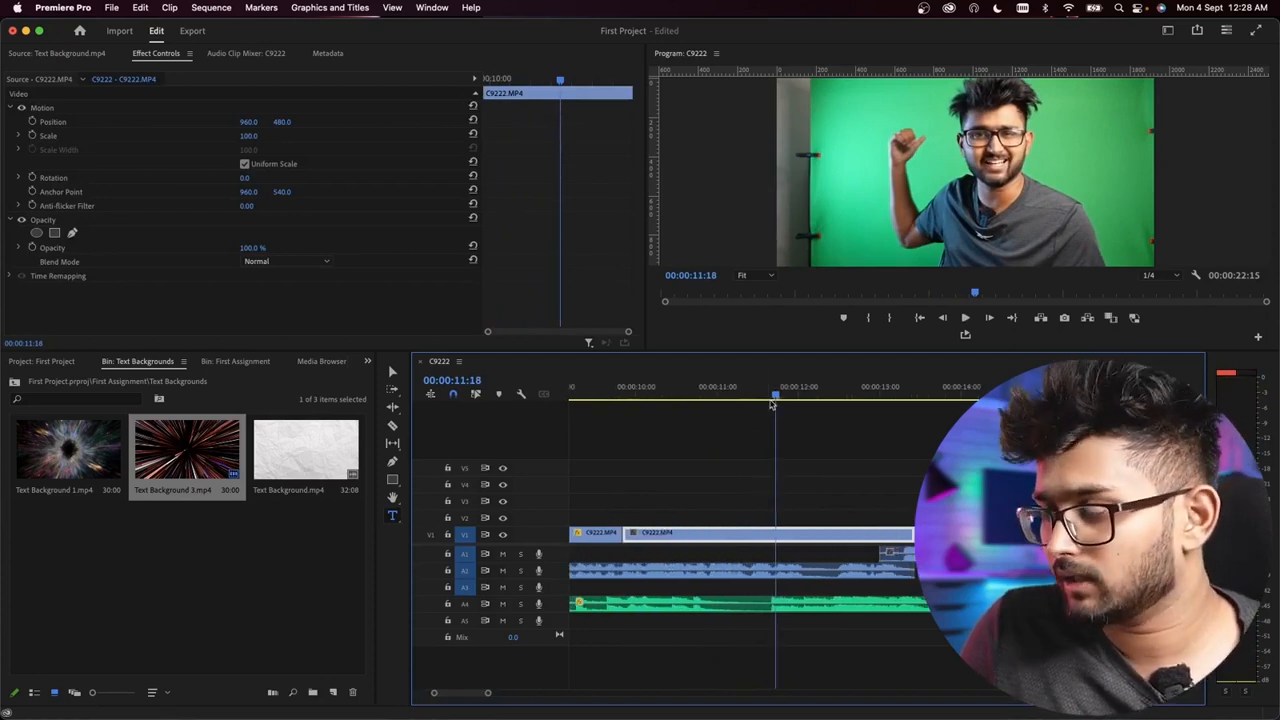
key("Right")
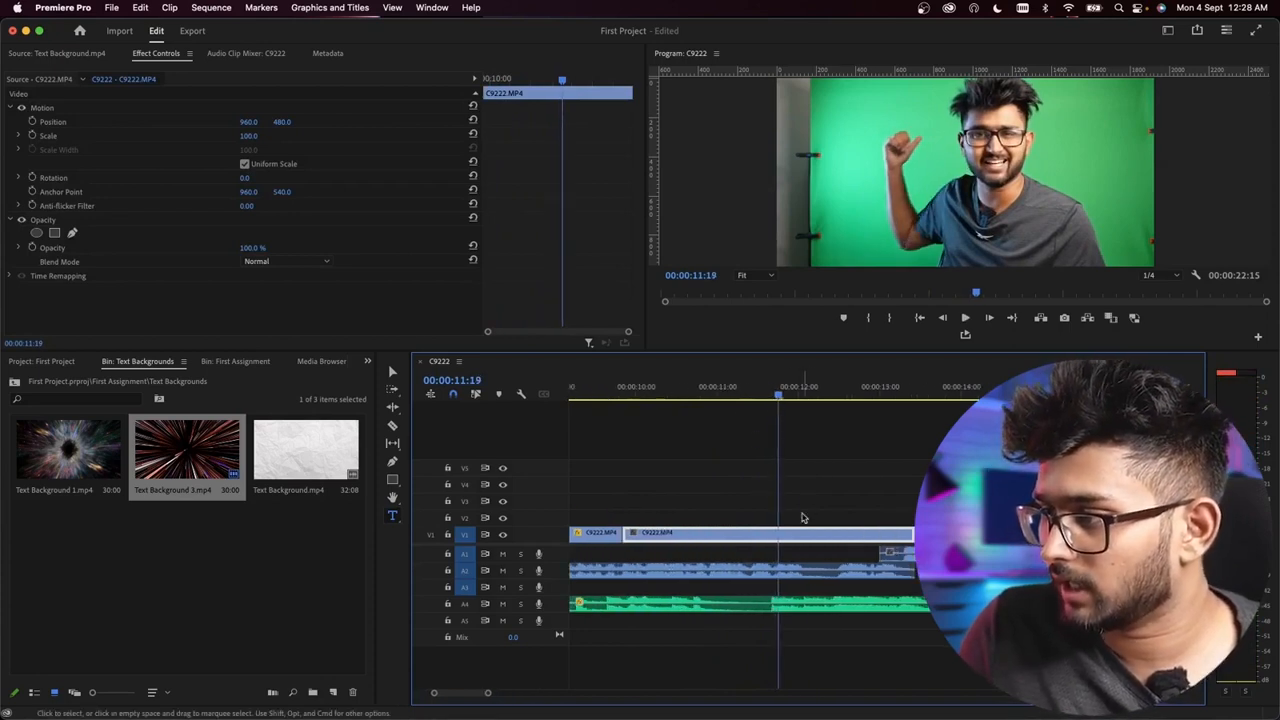
mouse_move(754, 396)
left_mouse_down()
mouse_move(789, 396)
mouse_move(772, 397)
left_mouse_up()
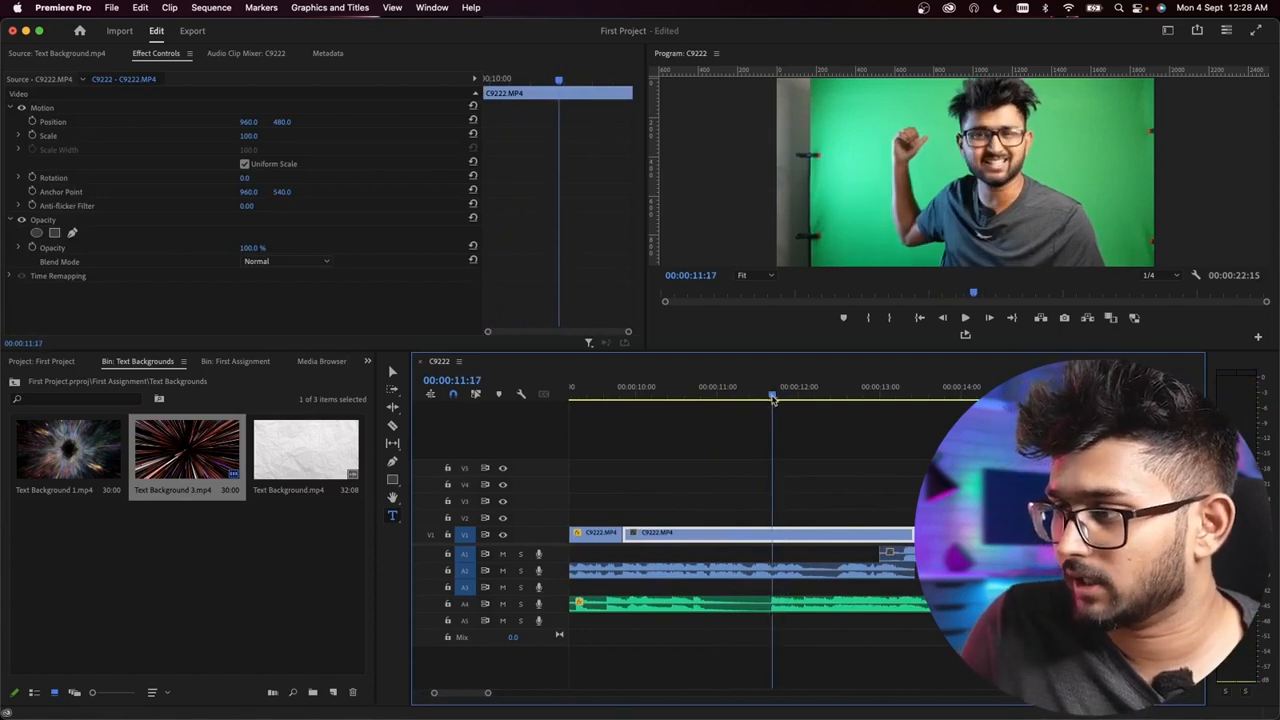
left_click(393, 424)
left_click(780, 532)
left_click_drag(769, 388, 800, 388)
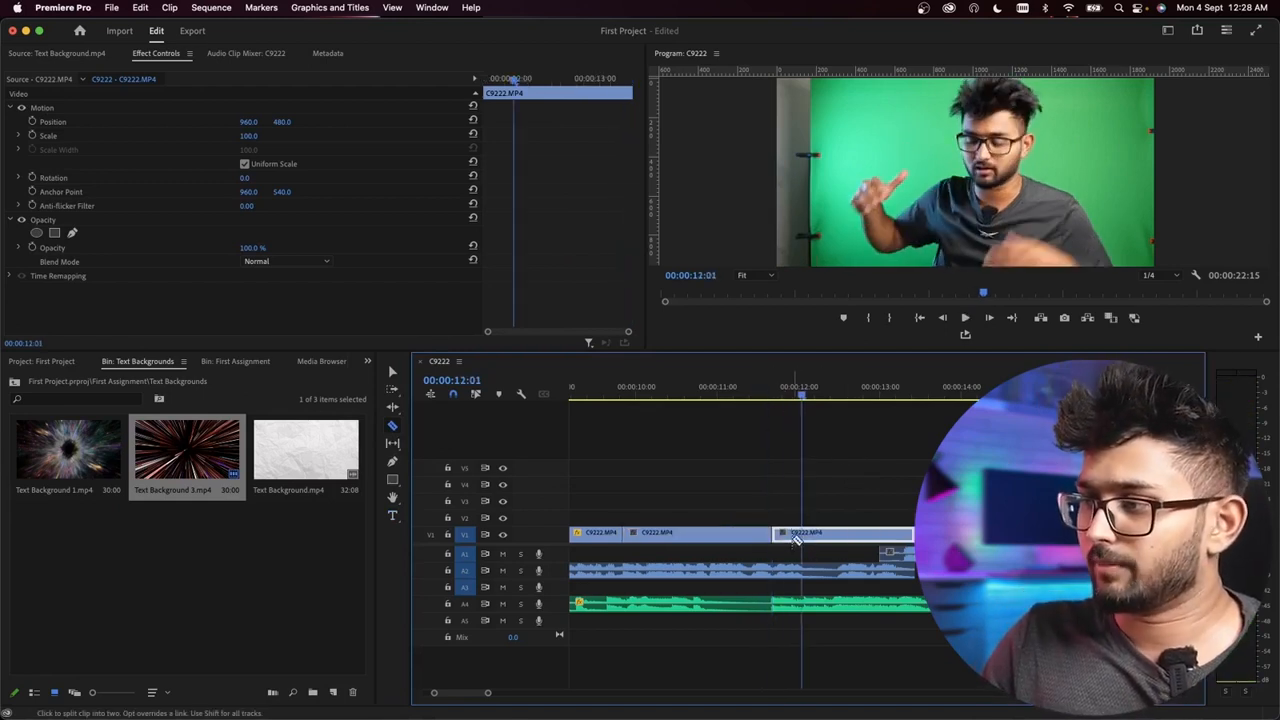
Step: Move all C9222.MP4 video clips after the 00:00:11:17 cut from track V1 up to track V2
key("minus")
key("minus")
left_click(393, 372)
left_click(811, 476)
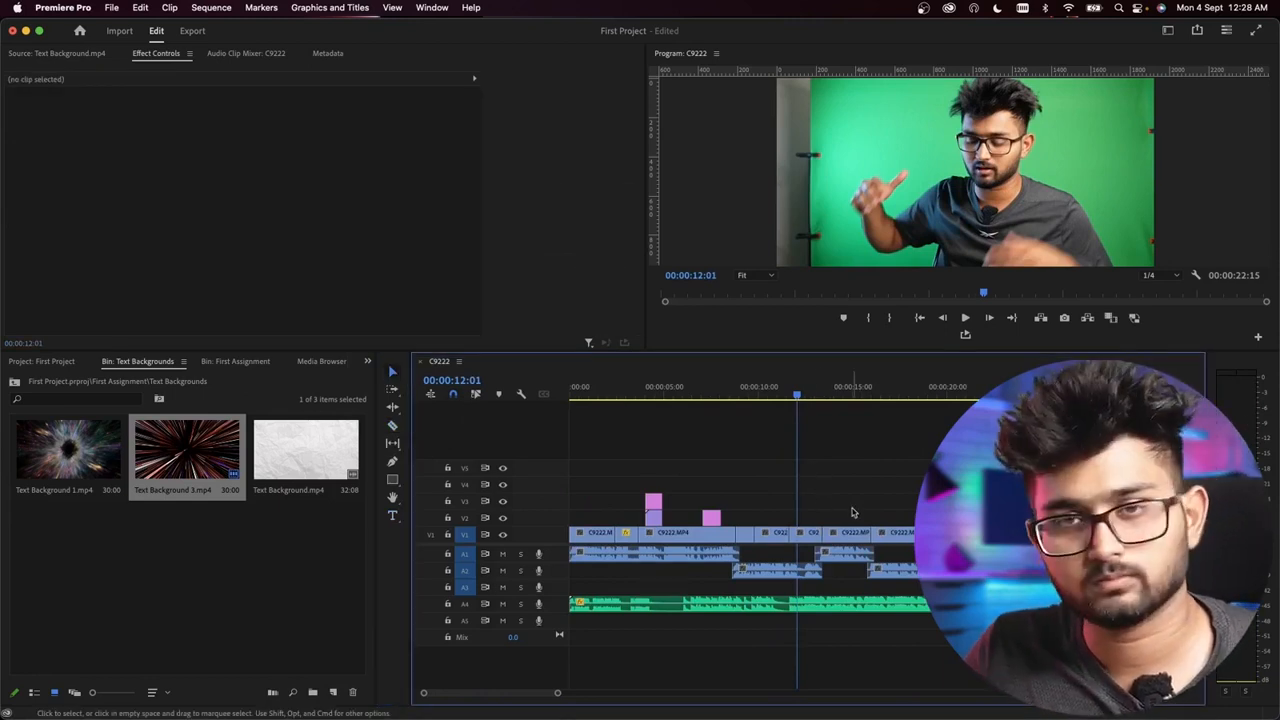
left_click_drag(1005, 540, 757, 517)
scroll(827, 570, "up", 3)
scroll(779, 547, "down", 2)
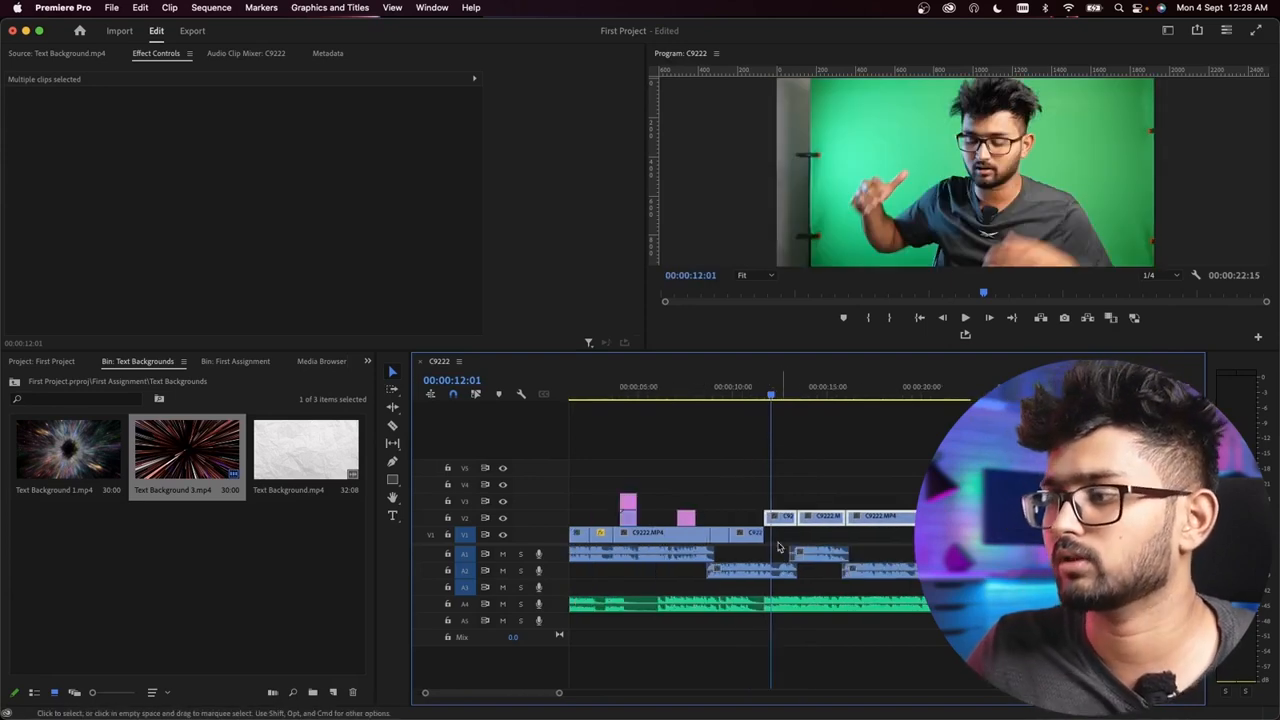
left_click(798, 487)
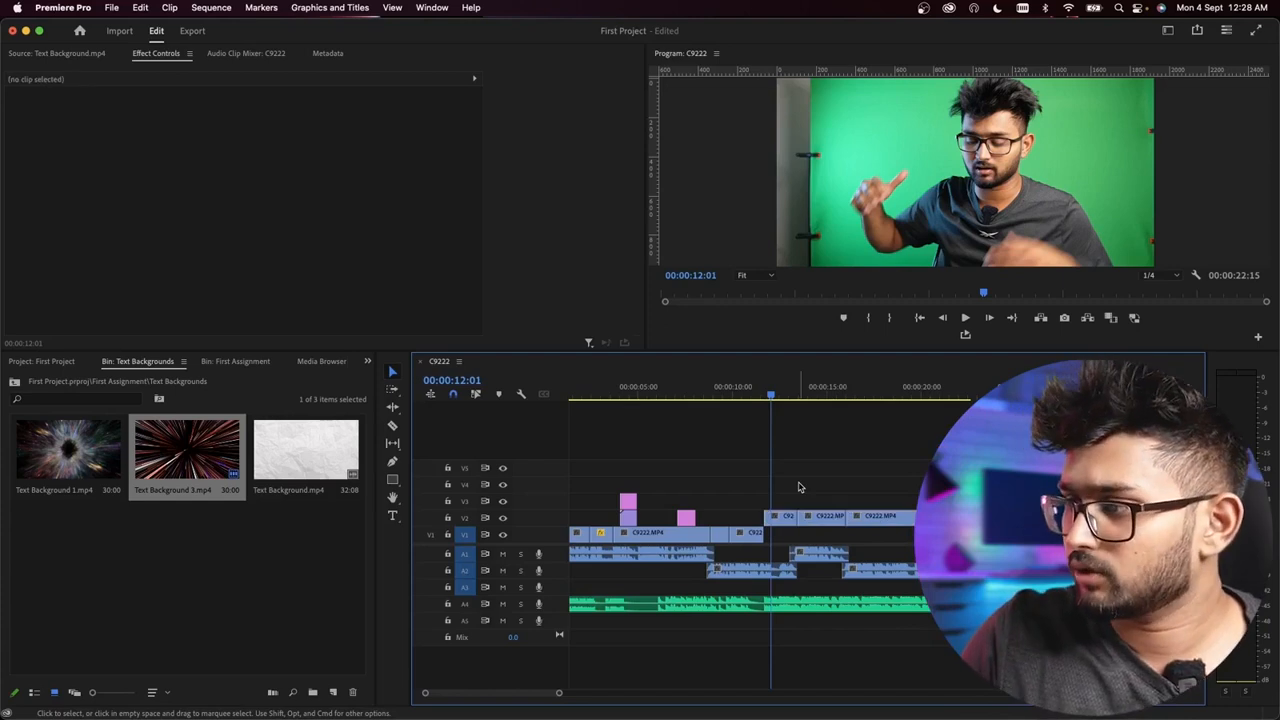
Step: Search the effects for ULTRA and apply Ultra Key to the first C9222.MP4 clip after the cut on track V2
scroll(798, 487, "up", 3)
left_click(745, 516)
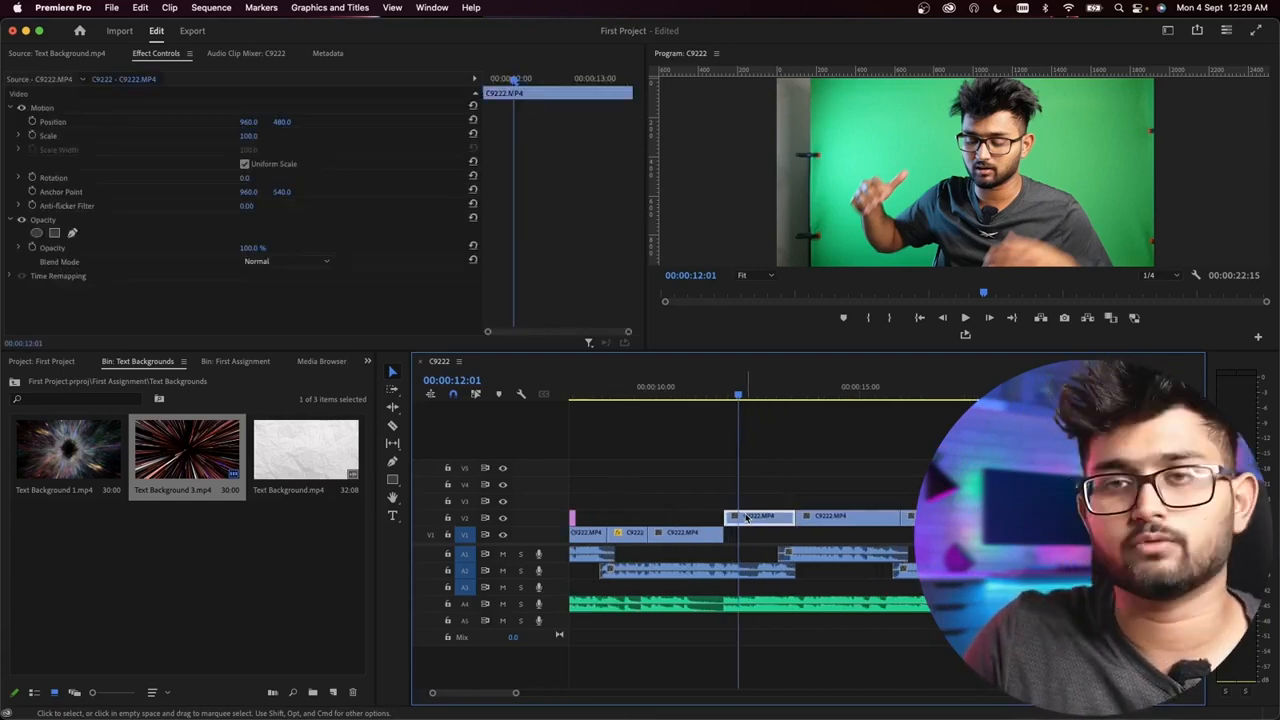
left_click(367, 362)
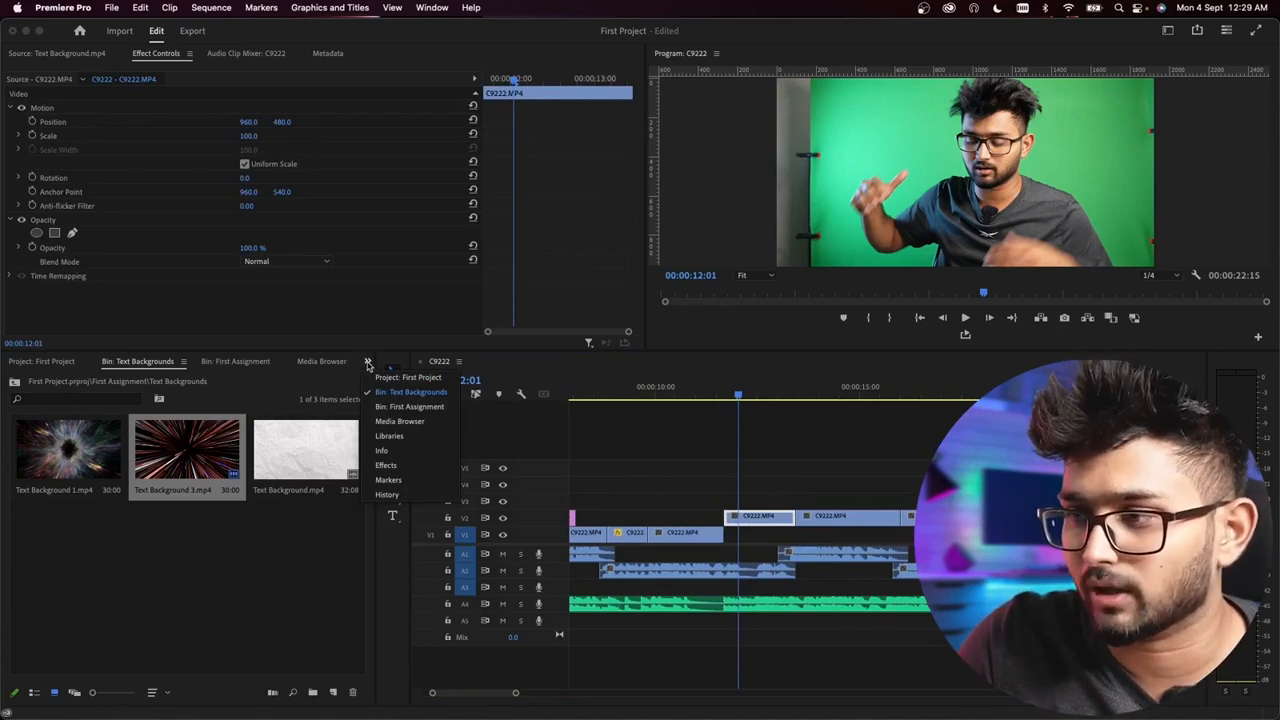
left_click(386, 466)
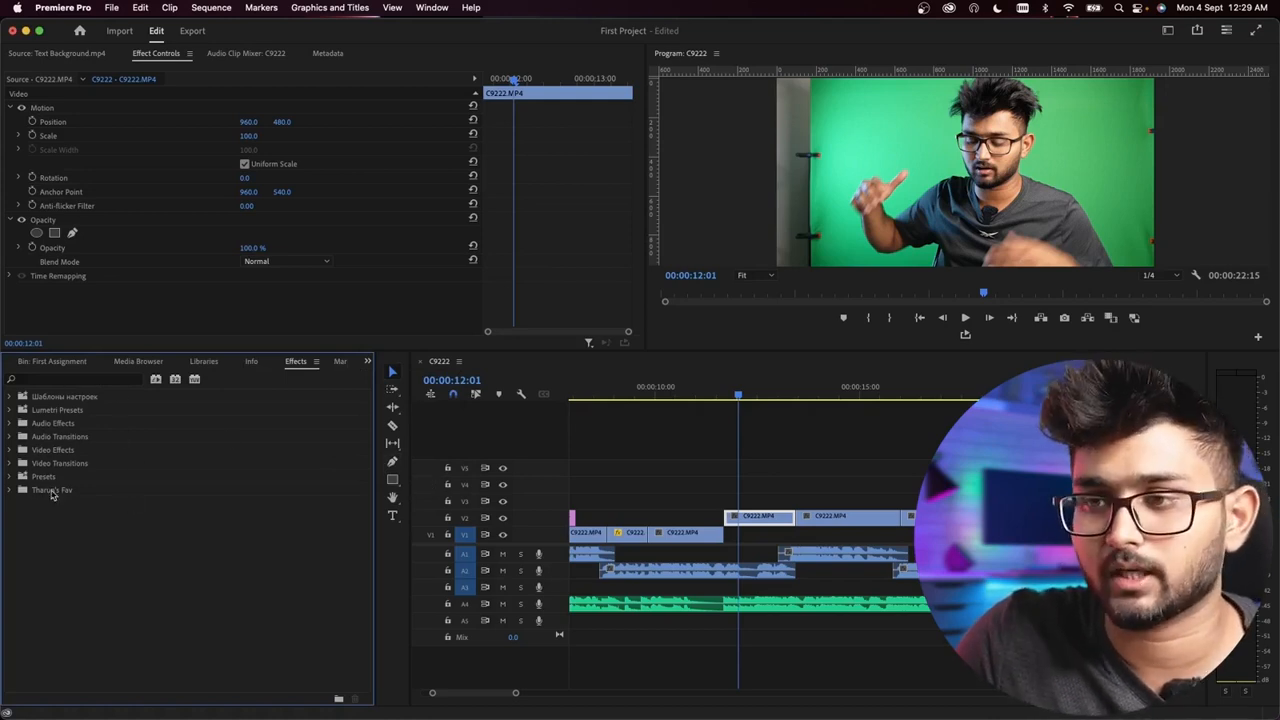
left_click(42, 381)
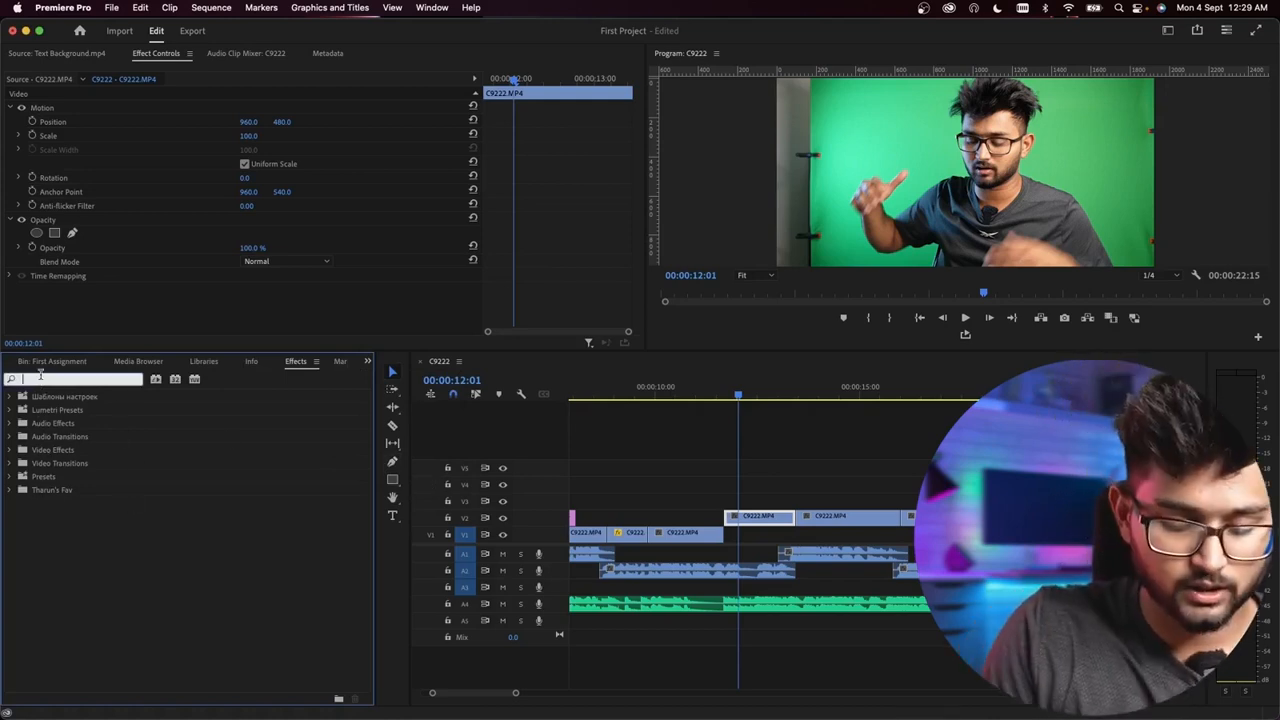
type("ULTRA")
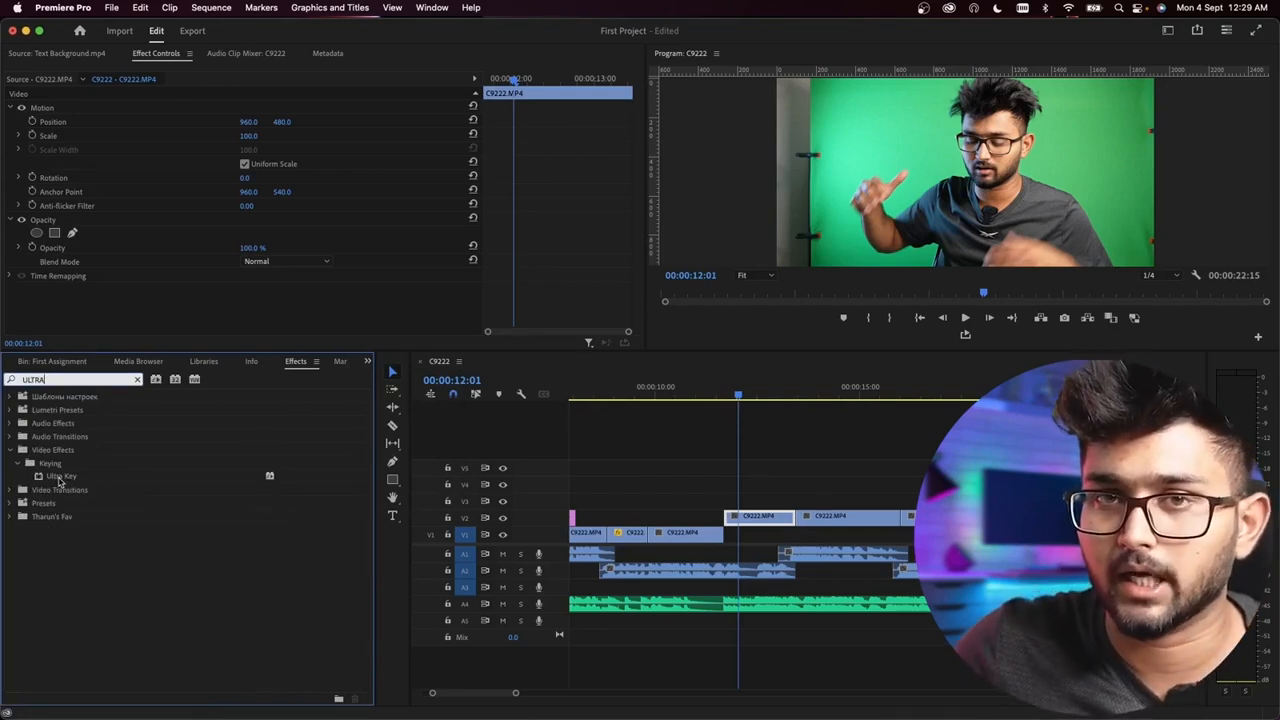
left_click(59, 478)
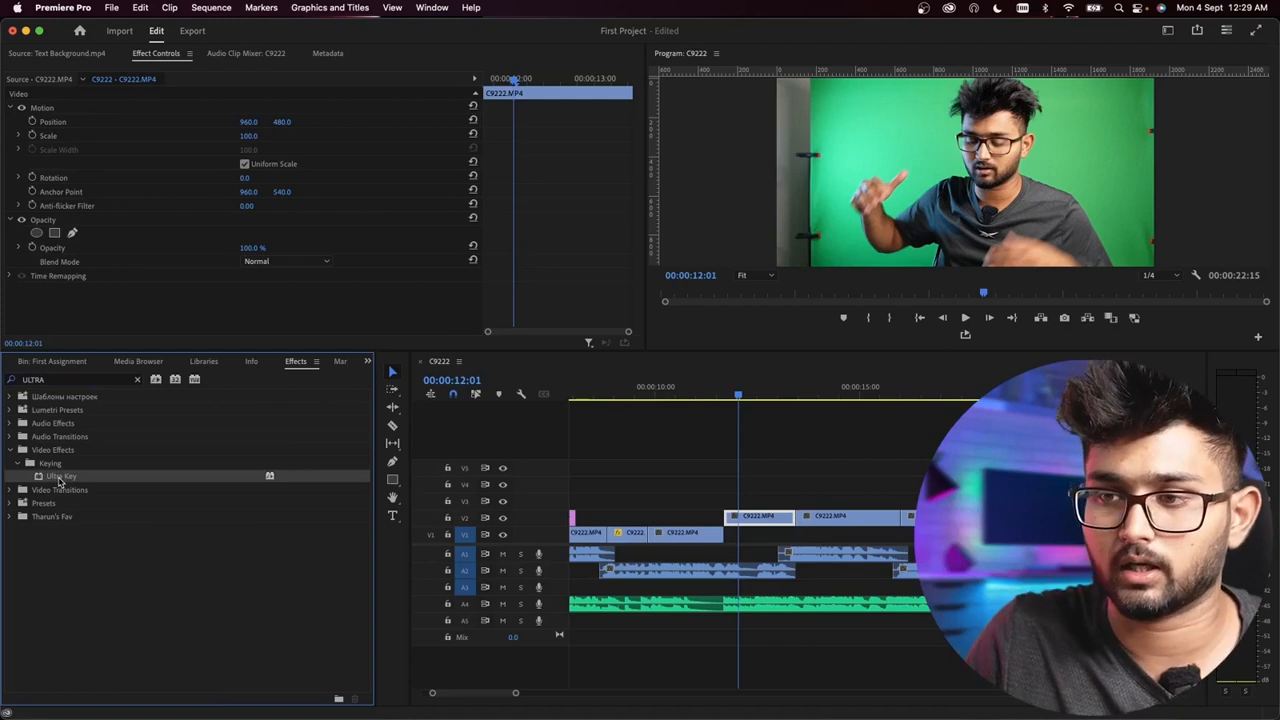
left_click_drag(56, 484, 758, 517)
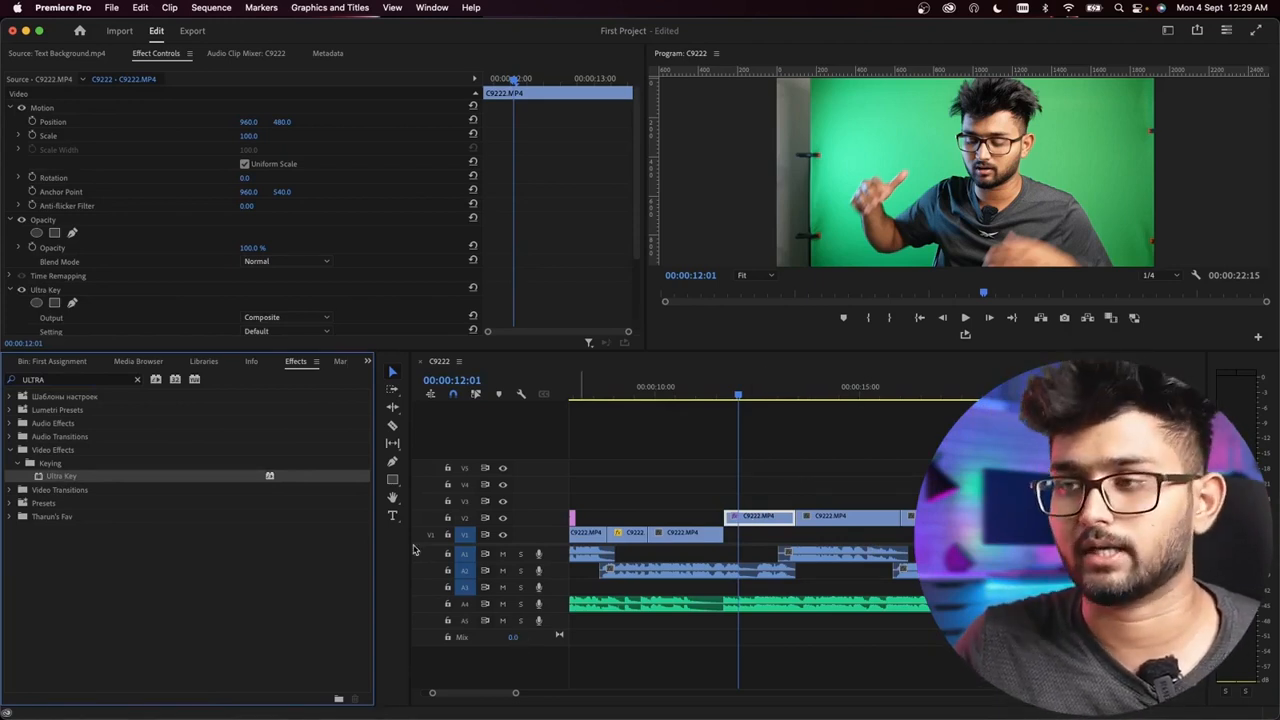
Step: Inspect the Ultra Key settings on the first C9222.MP4 clip on V2 and compare them with the following clip's effects
scroll(600, 221, "down", 3)
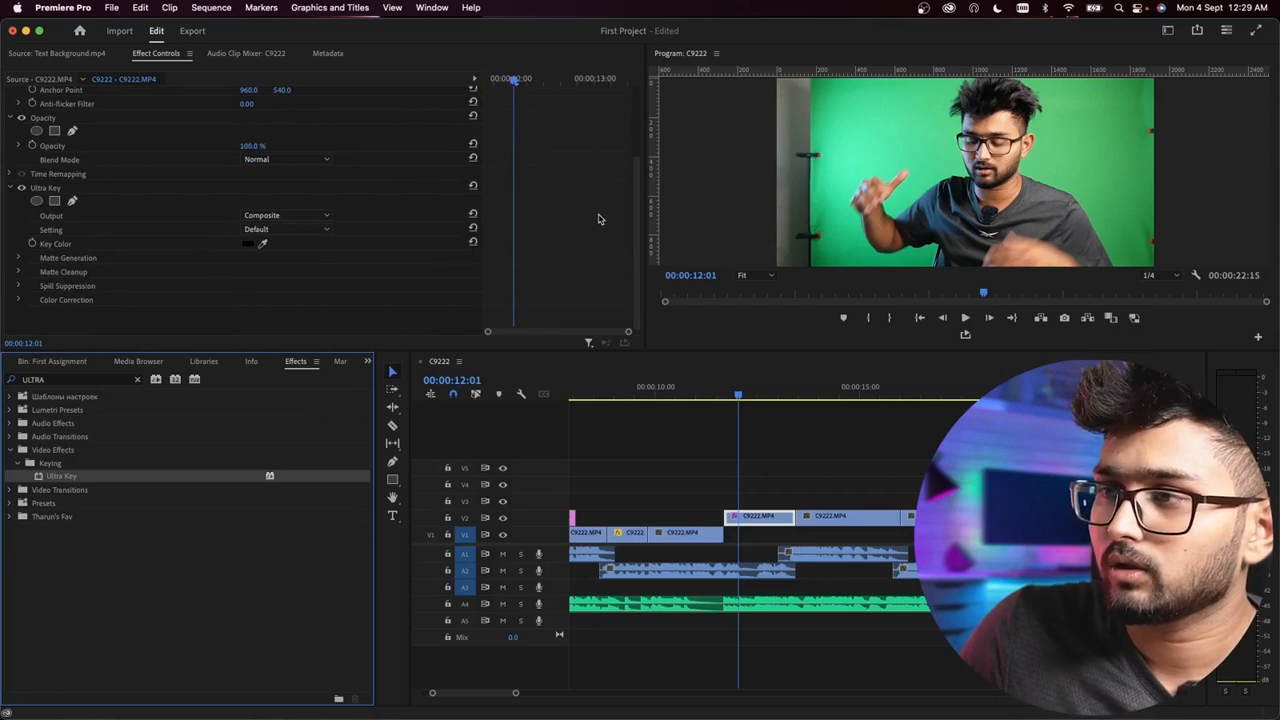
scroll(598, 219, "up", 3)
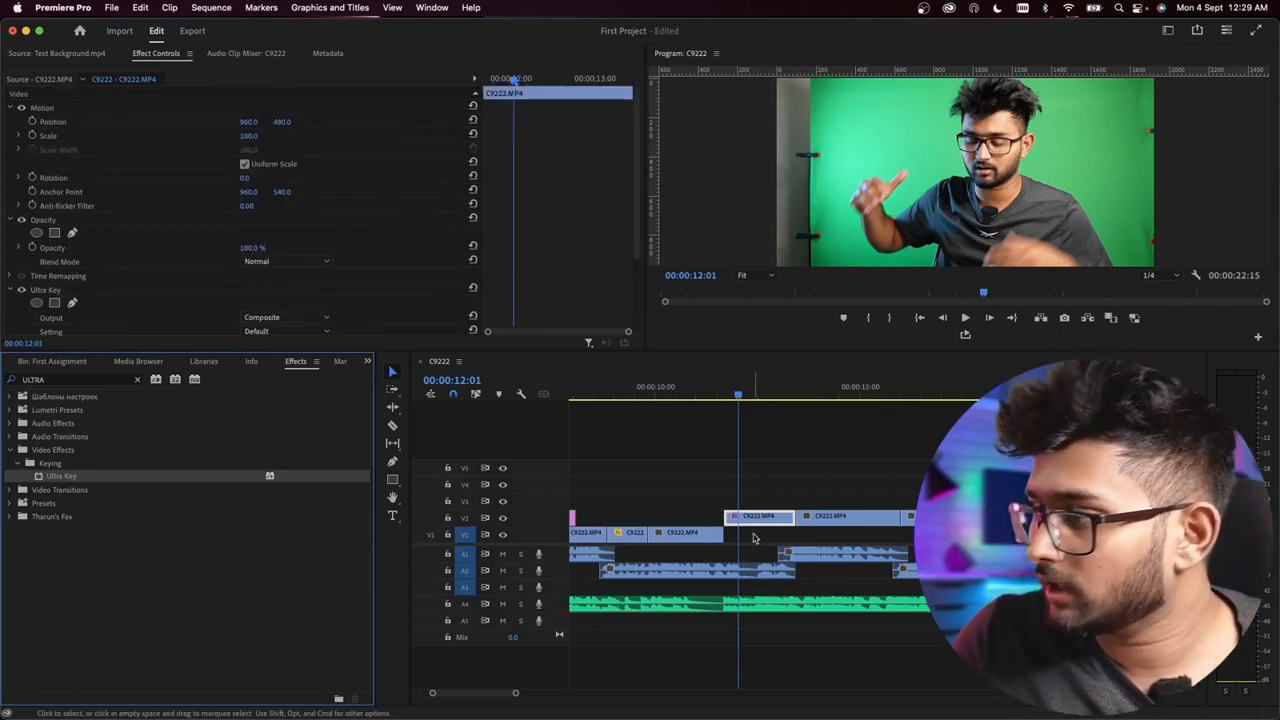
scroll(756, 535, "up", 3)
left_click(966, 529)
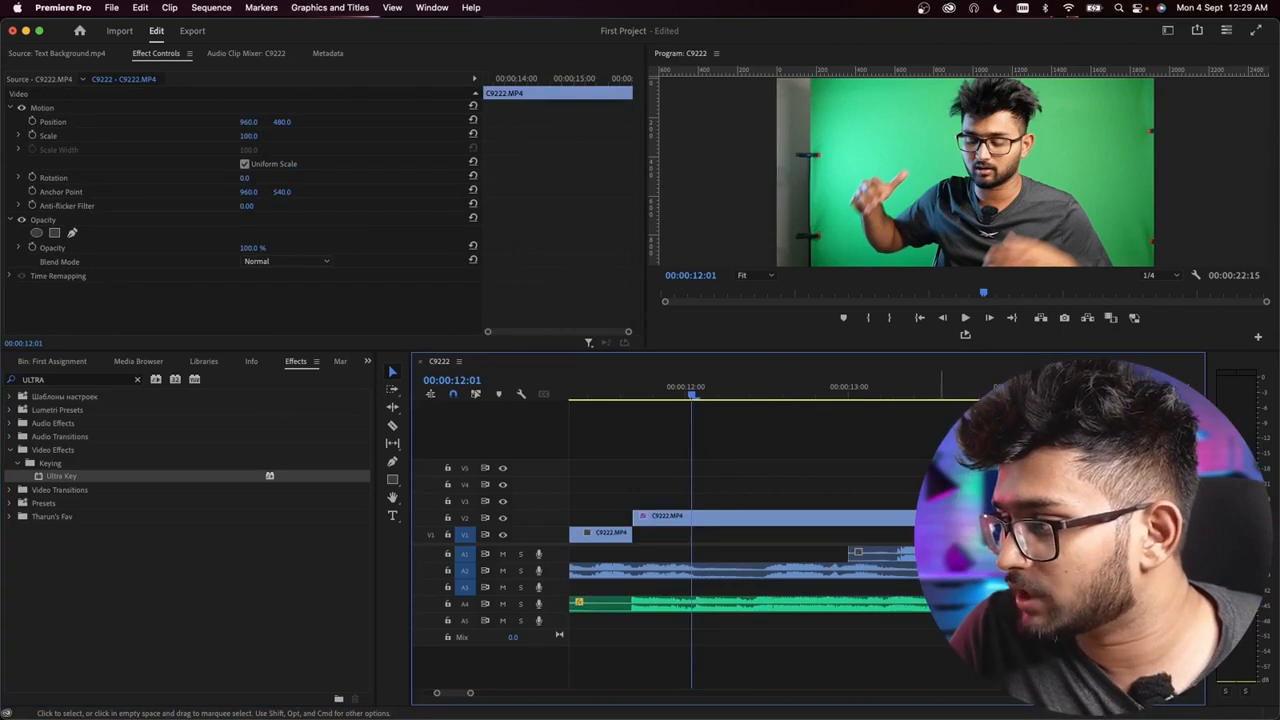
scroll(897, 514, "right", 3)
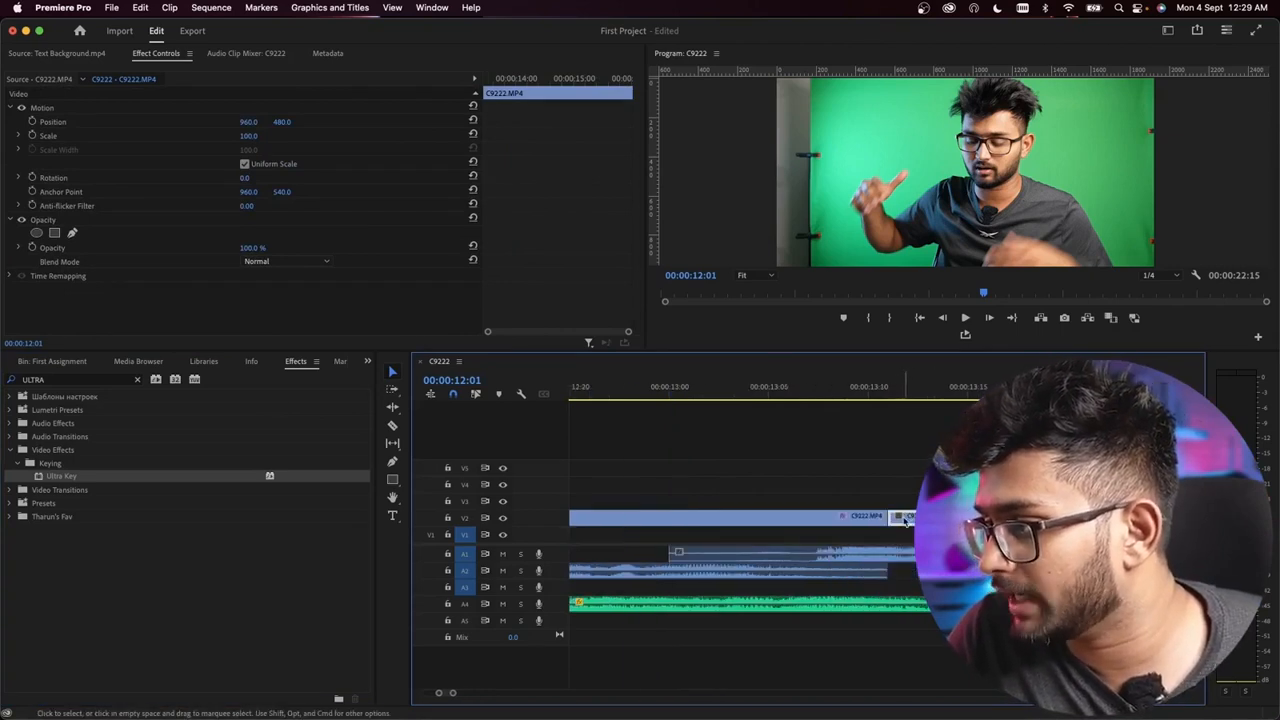
scroll(905, 521, "down", 5)
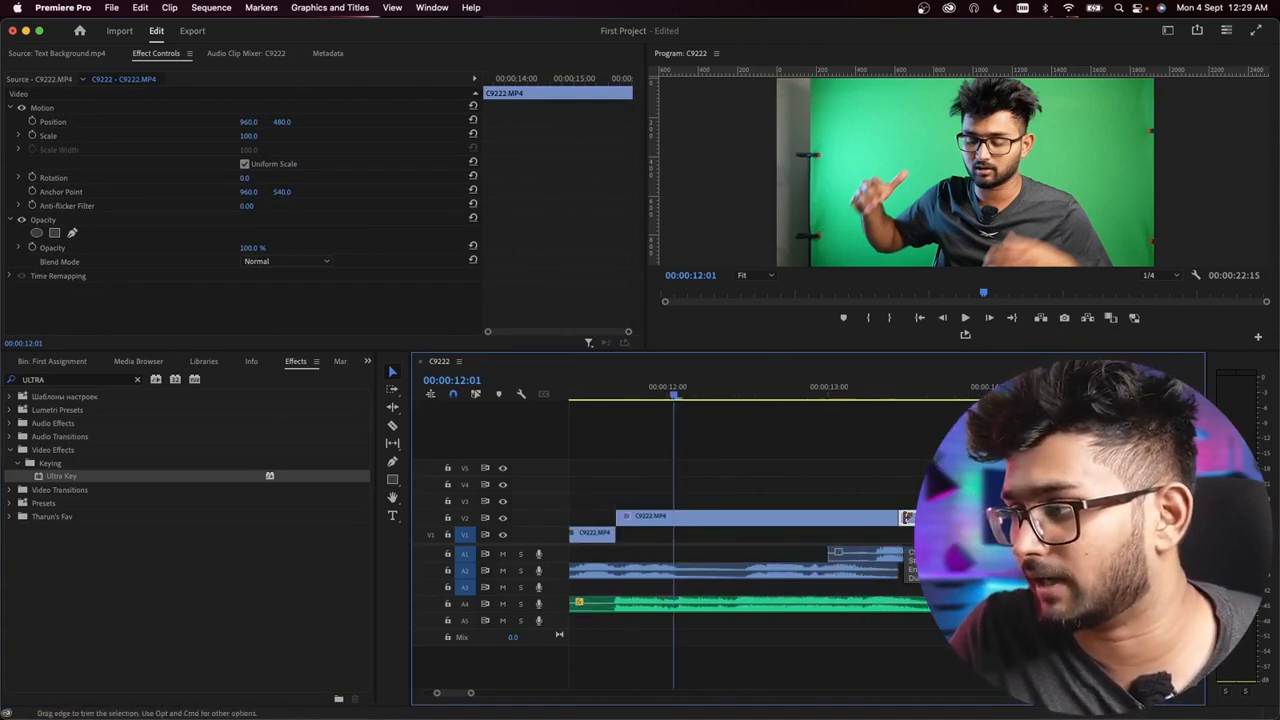
left_click(747, 520)
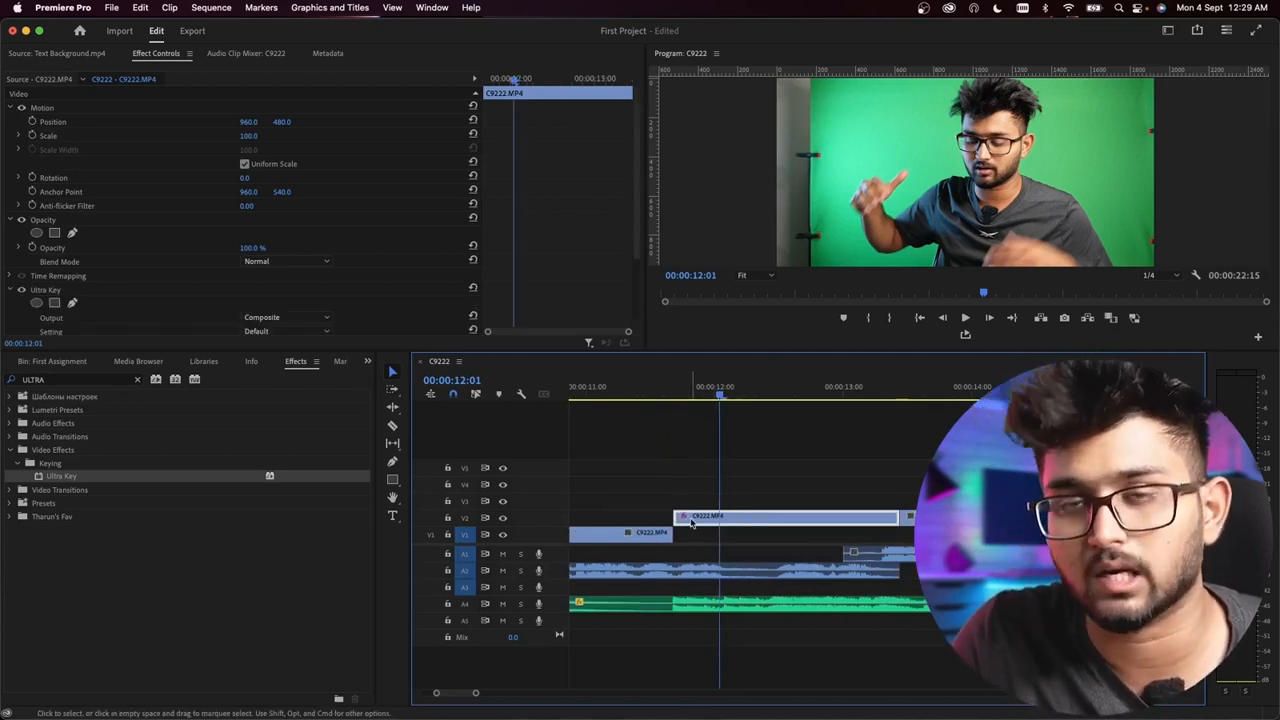
scroll(685, 520, "up", 4)
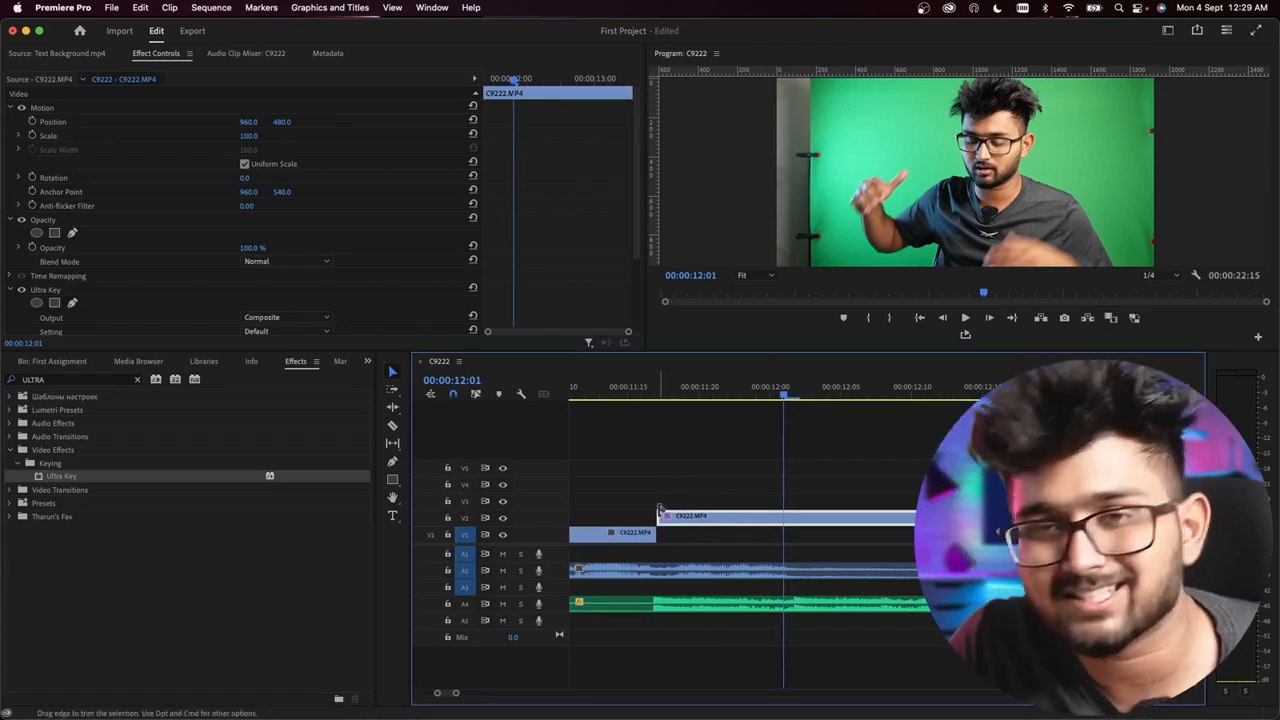
scroll(669, 513, "down", 4)
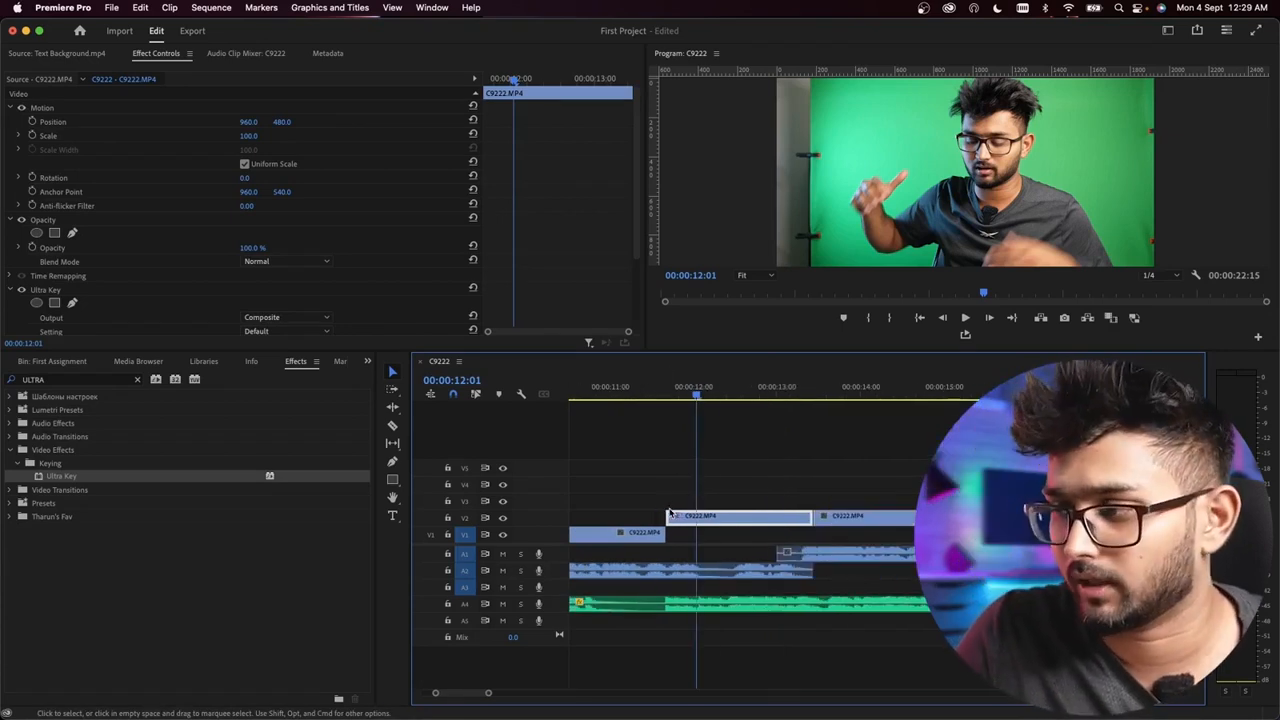
Step: Sample the green backdrop beside the presenter as the Ultra Key color for the first C9222.MP4 clip on V2
left_click(728, 466)
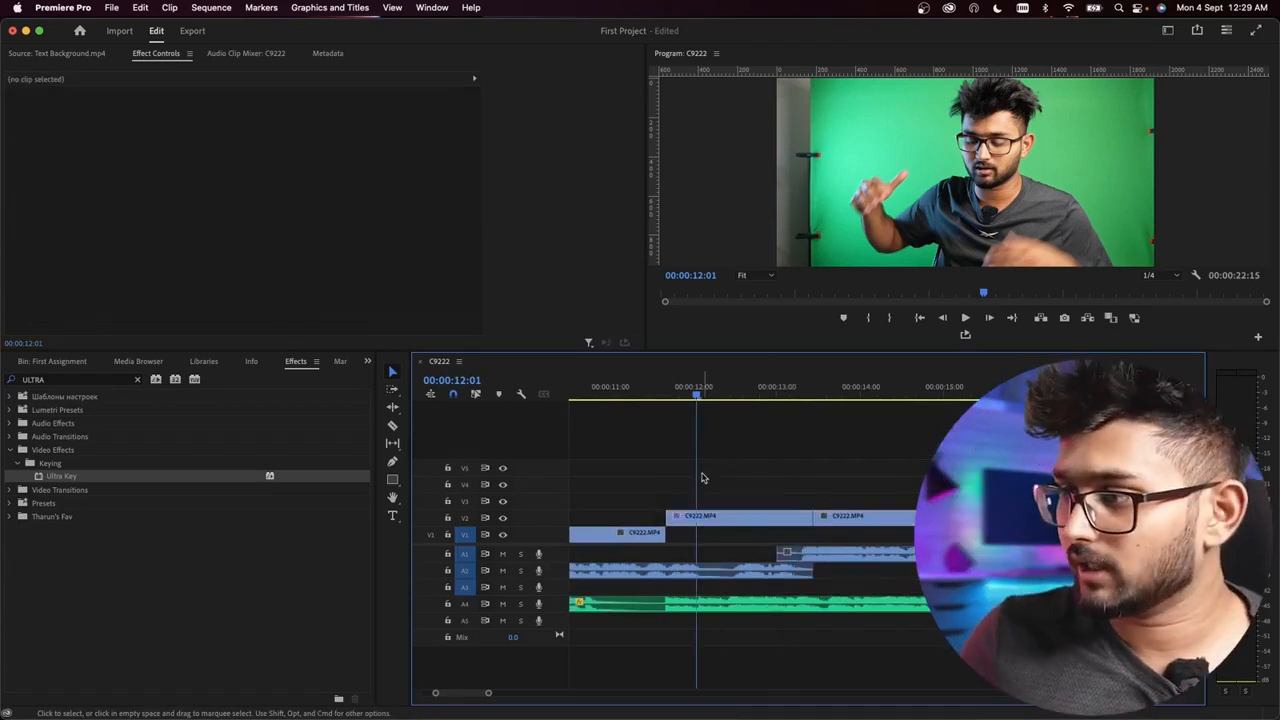
left_click(693, 518)
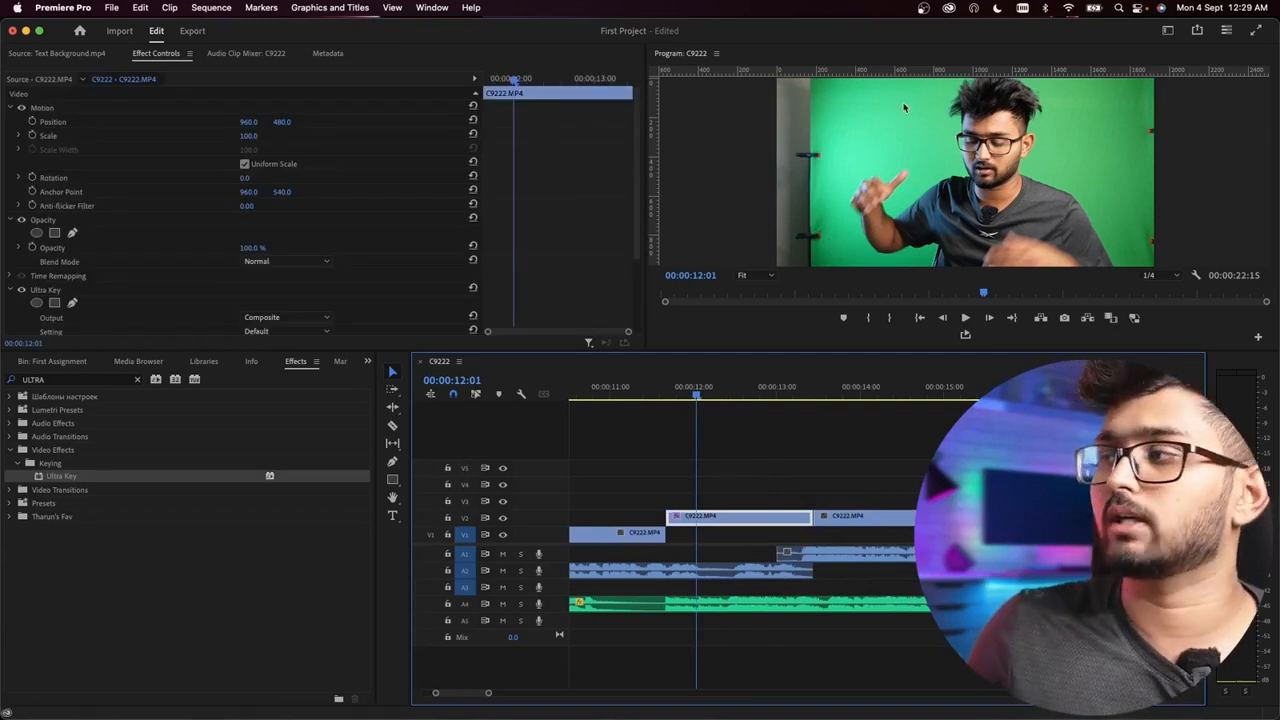
left_click(720, 464)
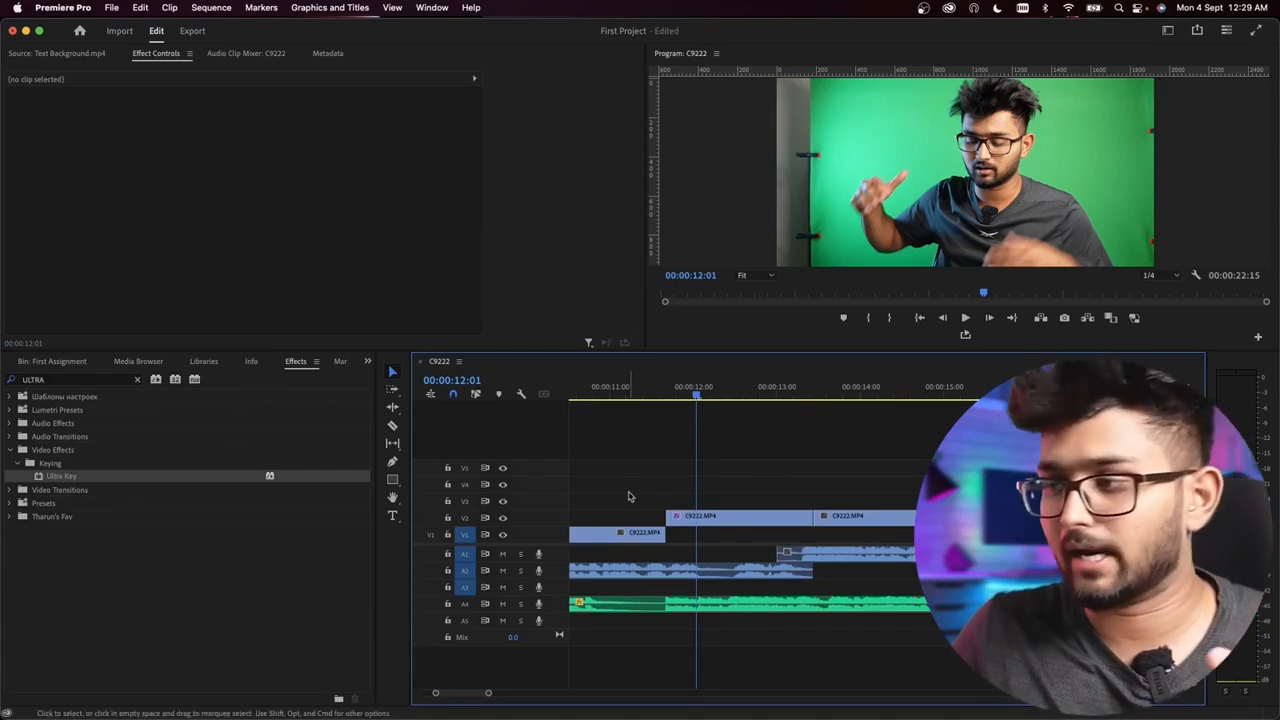
left_click(690, 518)
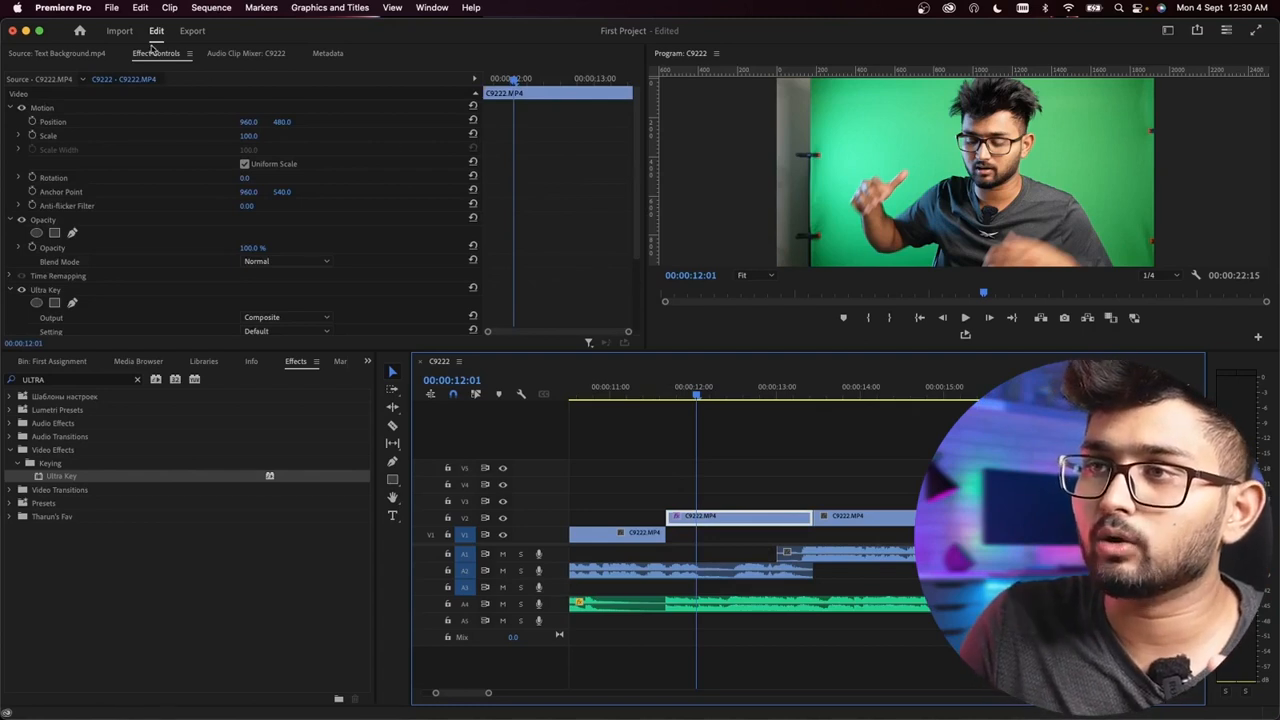
left_click(828, 502)
left_click(741, 520)
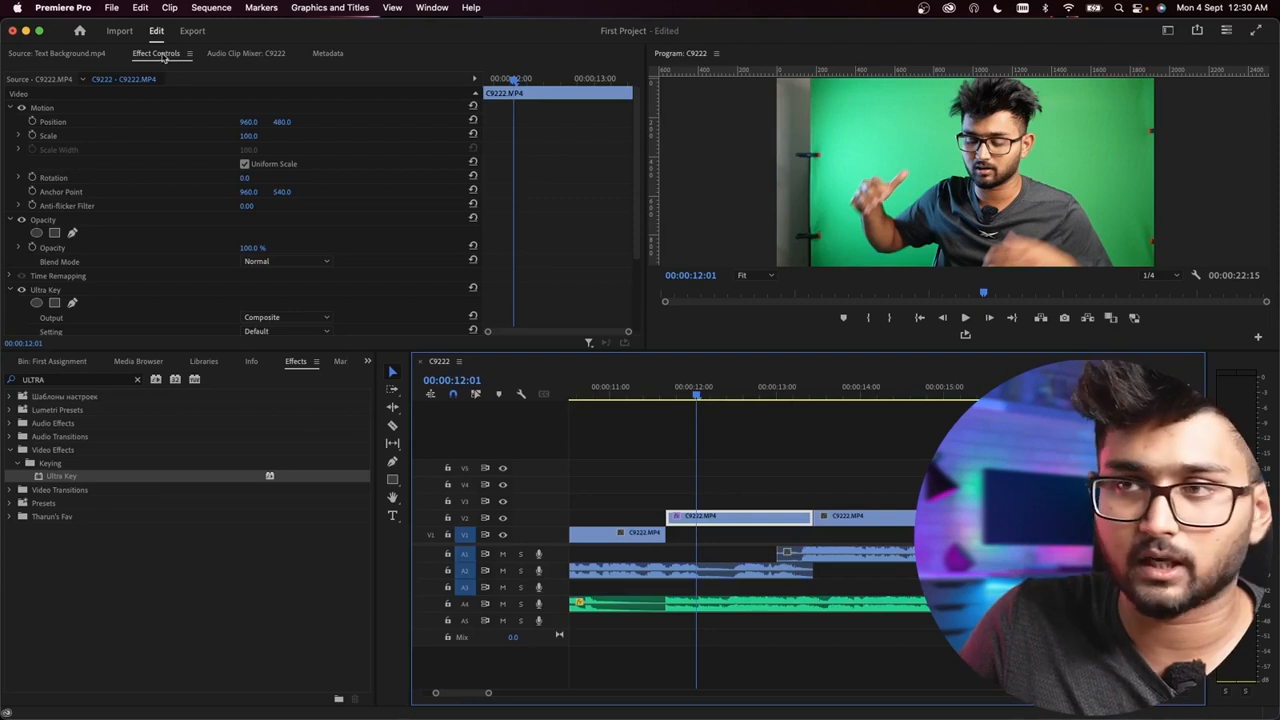
scroll(570, 244, "down", 3)
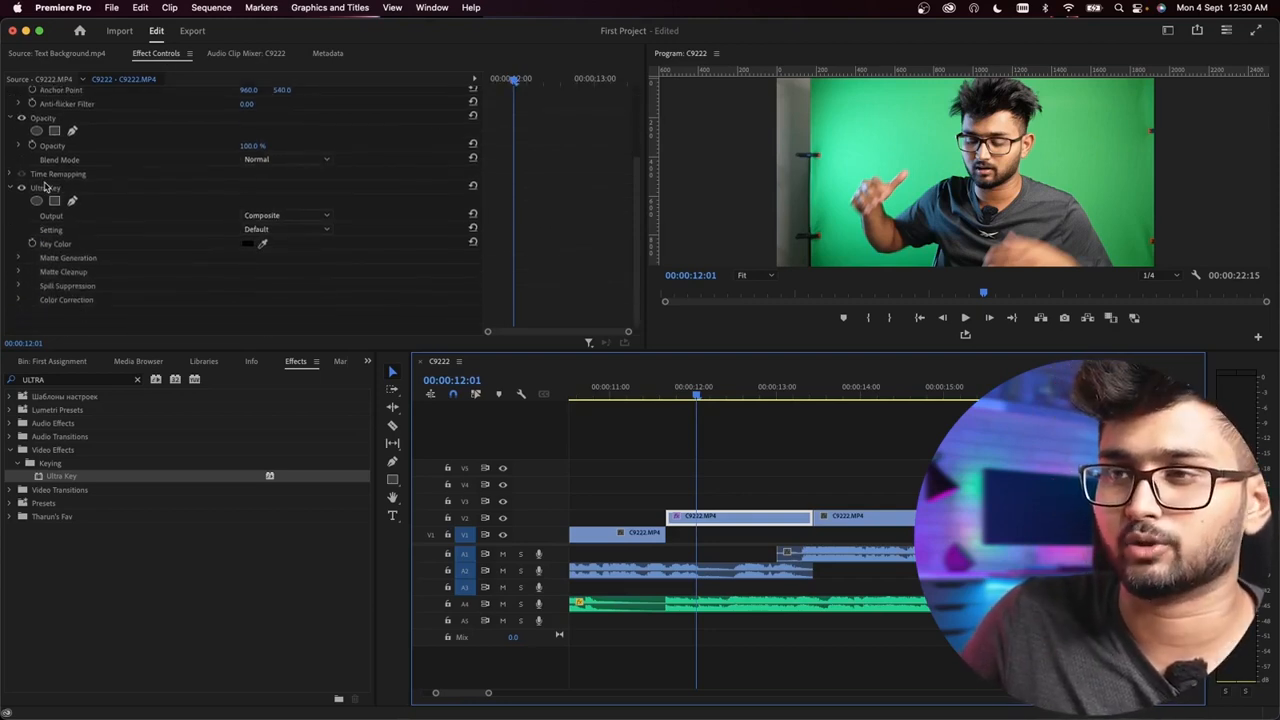
left_click(264, 246)
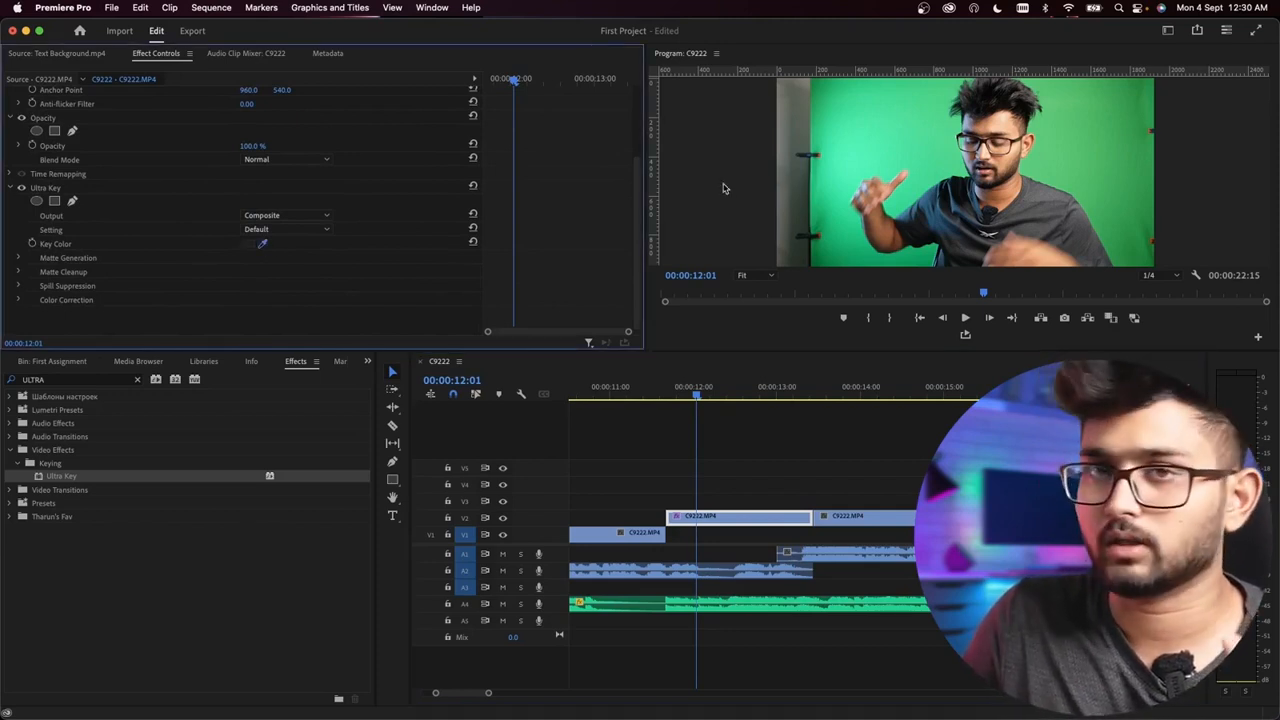
left_click(897, 139)
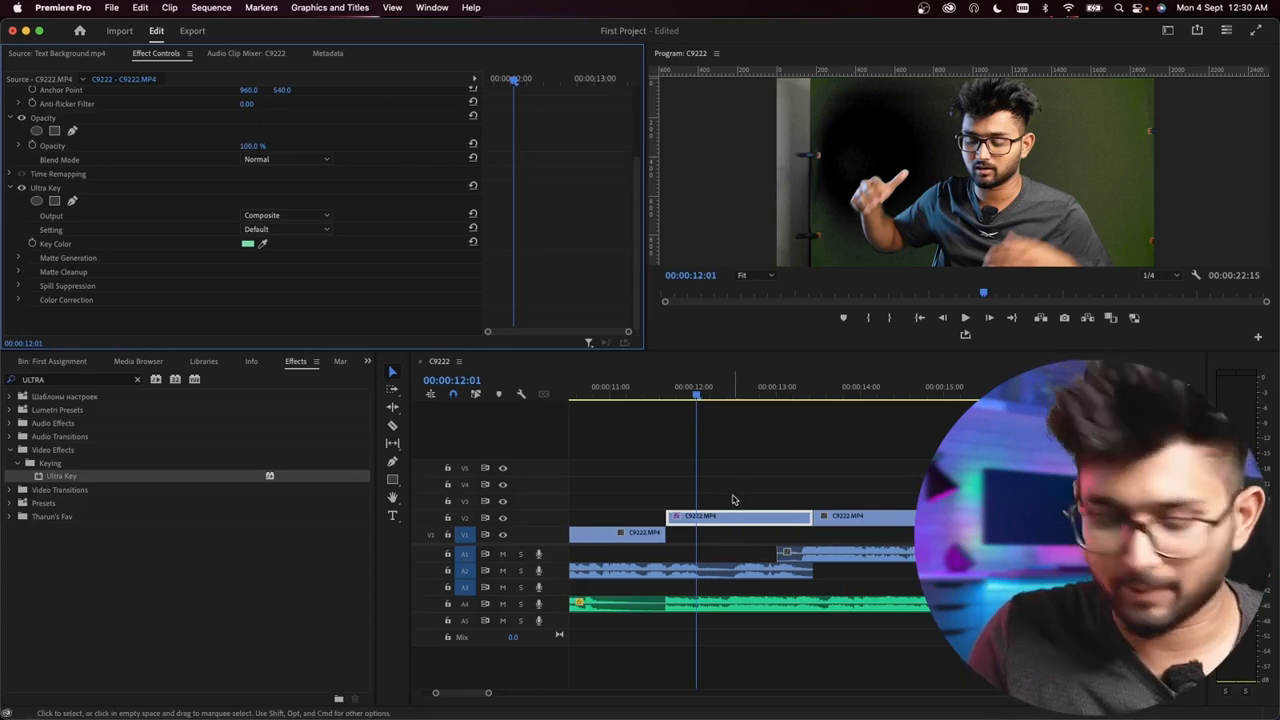
Step: In Ultra Key's Matte Generation settings for the first V2 clip, set Transparency to 45 and Highlight to 0
left_click(714, 494)
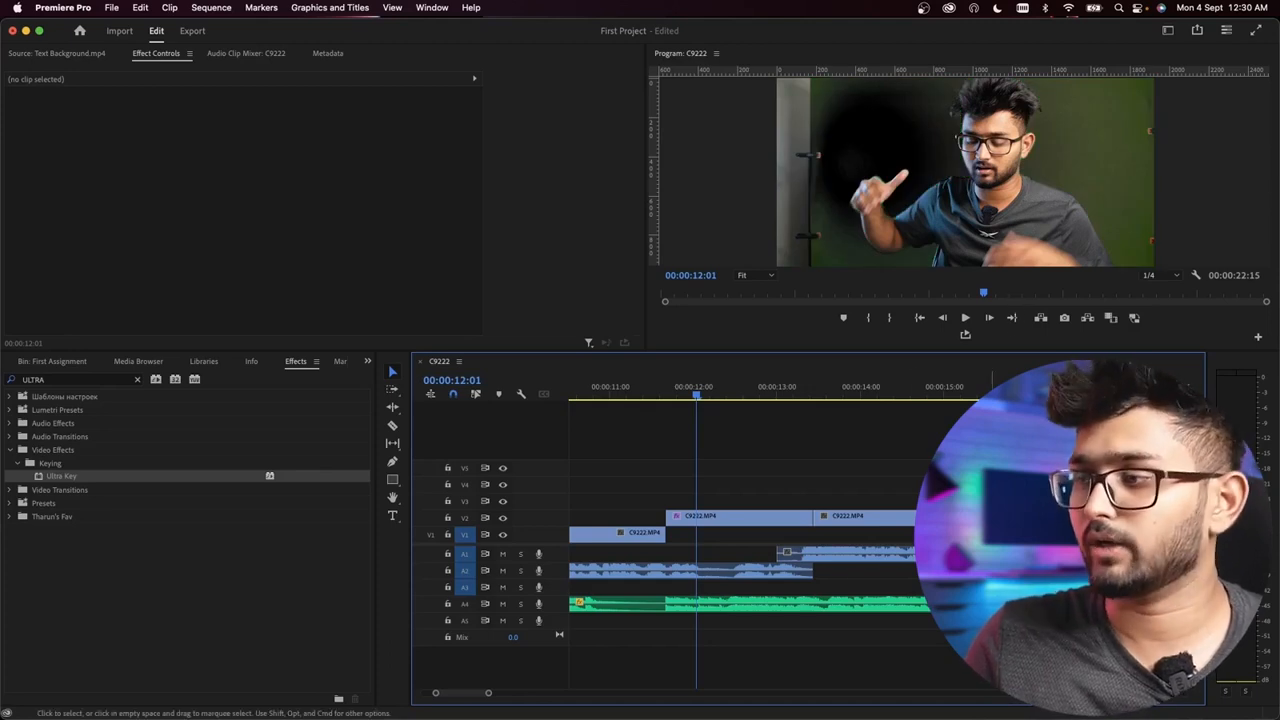
left_click_drag(90, 480, 740, 517)
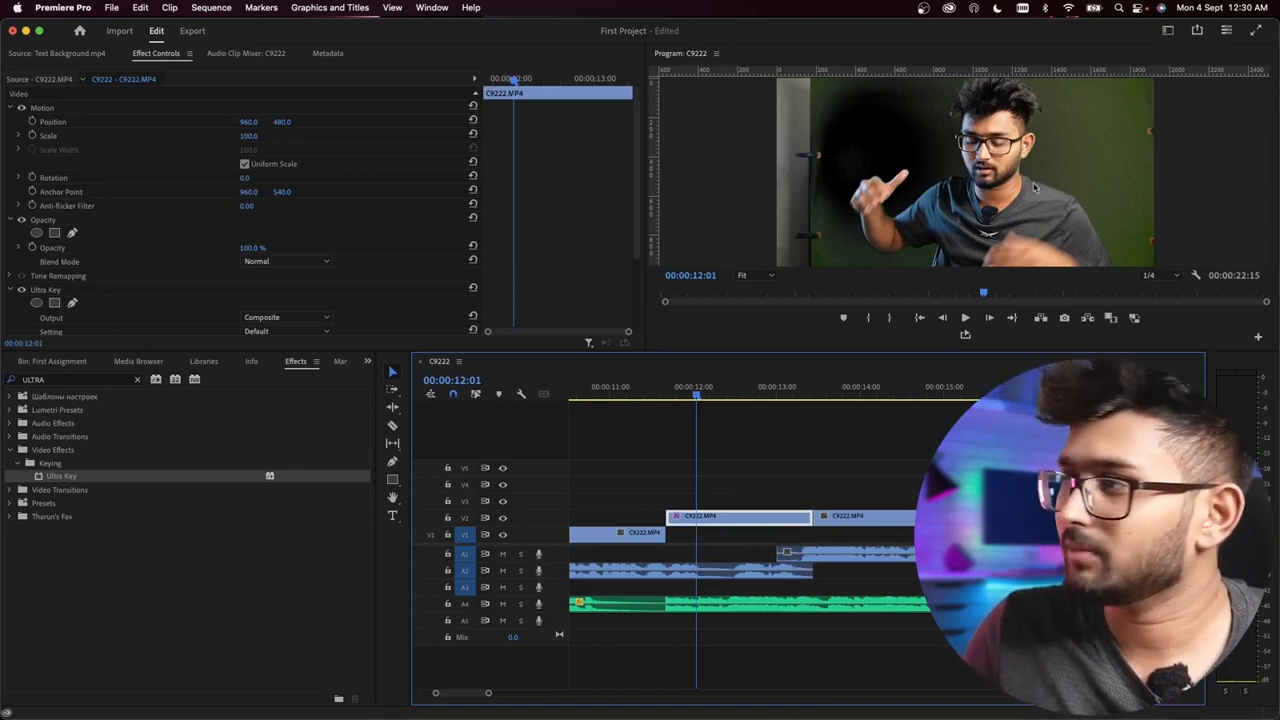
scroll(596, 153, "down", 4)
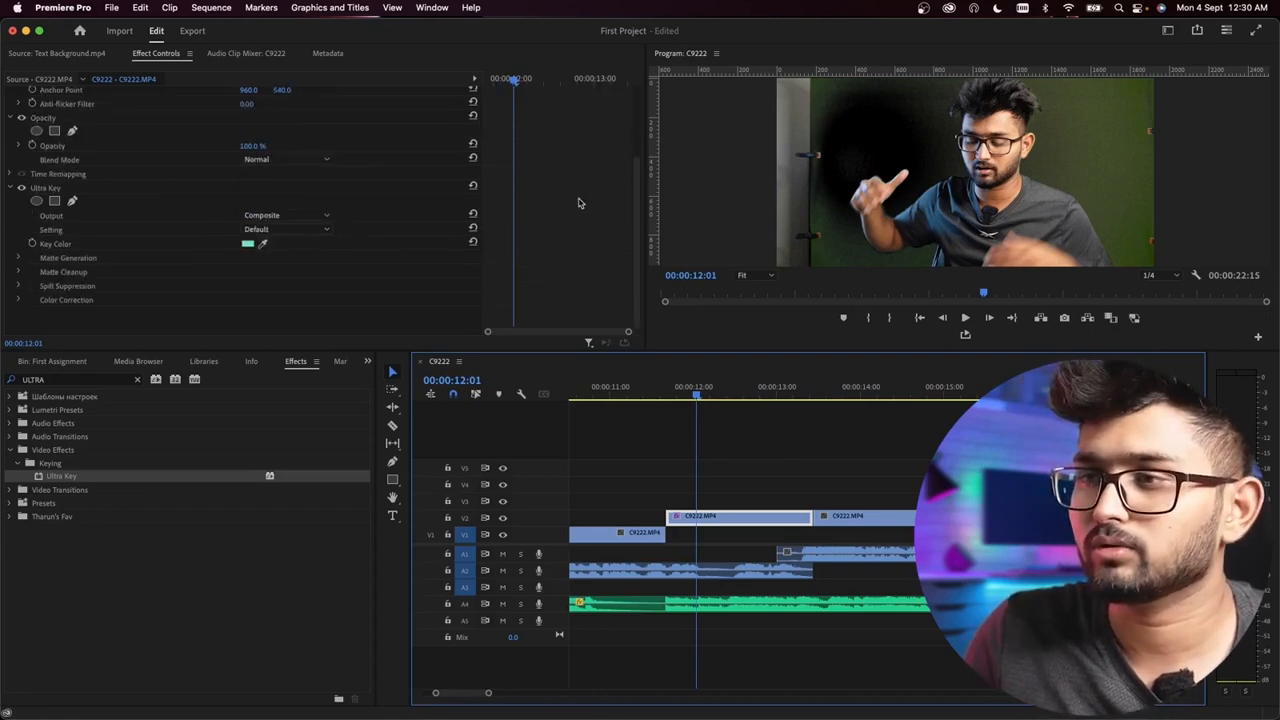
left_click(18, 272)
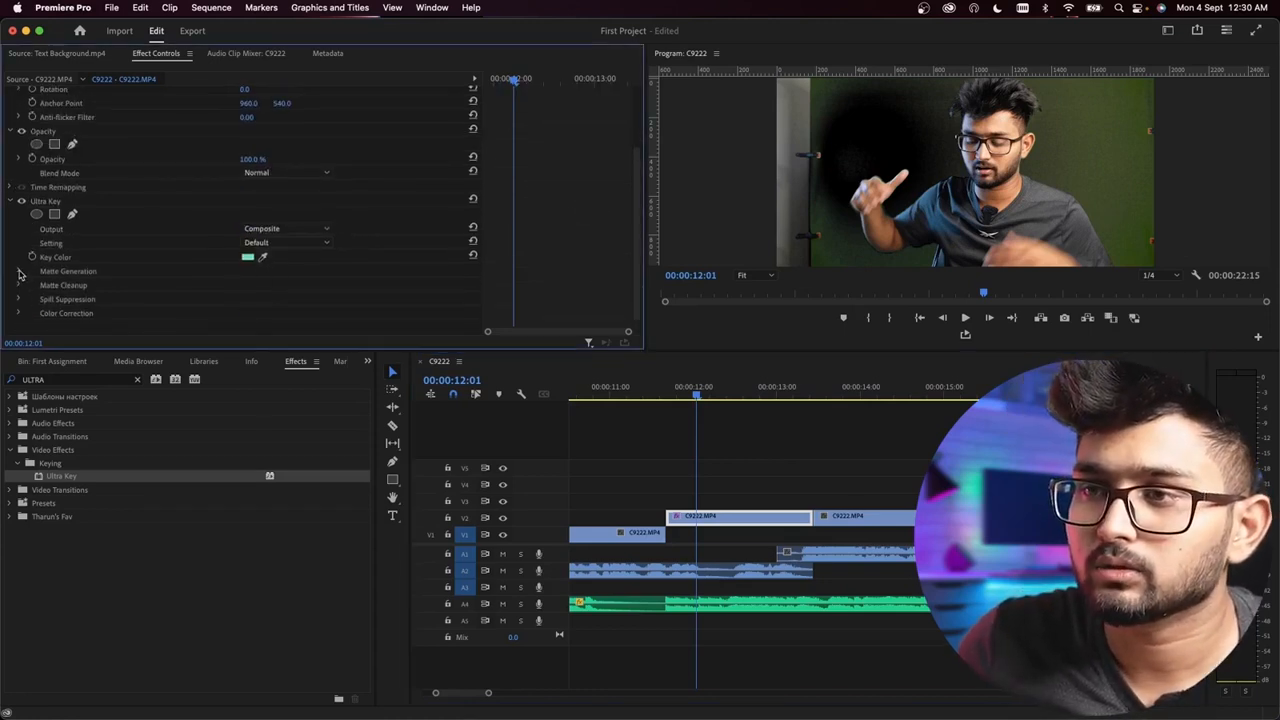
mouse_move(255, 287)
left_mouse_down()
mouse_move(283, 288)
mouse_move(263, 289)
left_mouse_up()
left_click(249, 288)
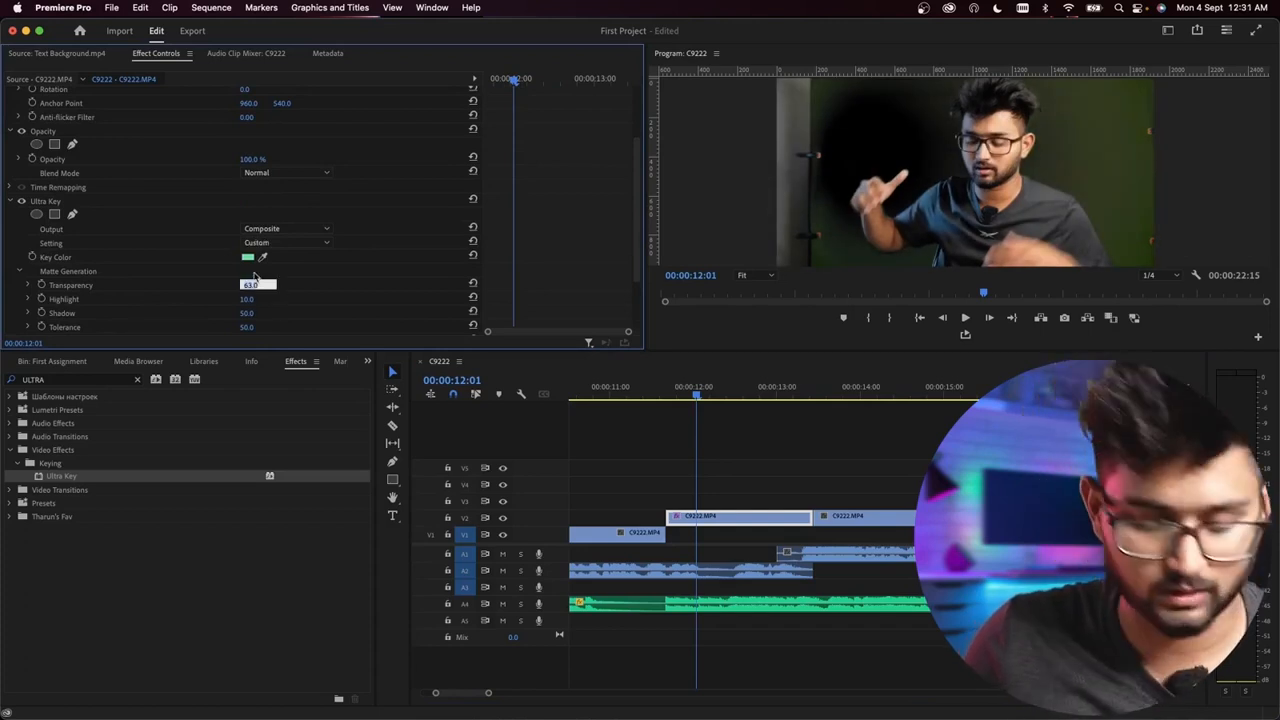
type("45")
key("Return")
left_click(246, 299)
type("0")
key("Return")
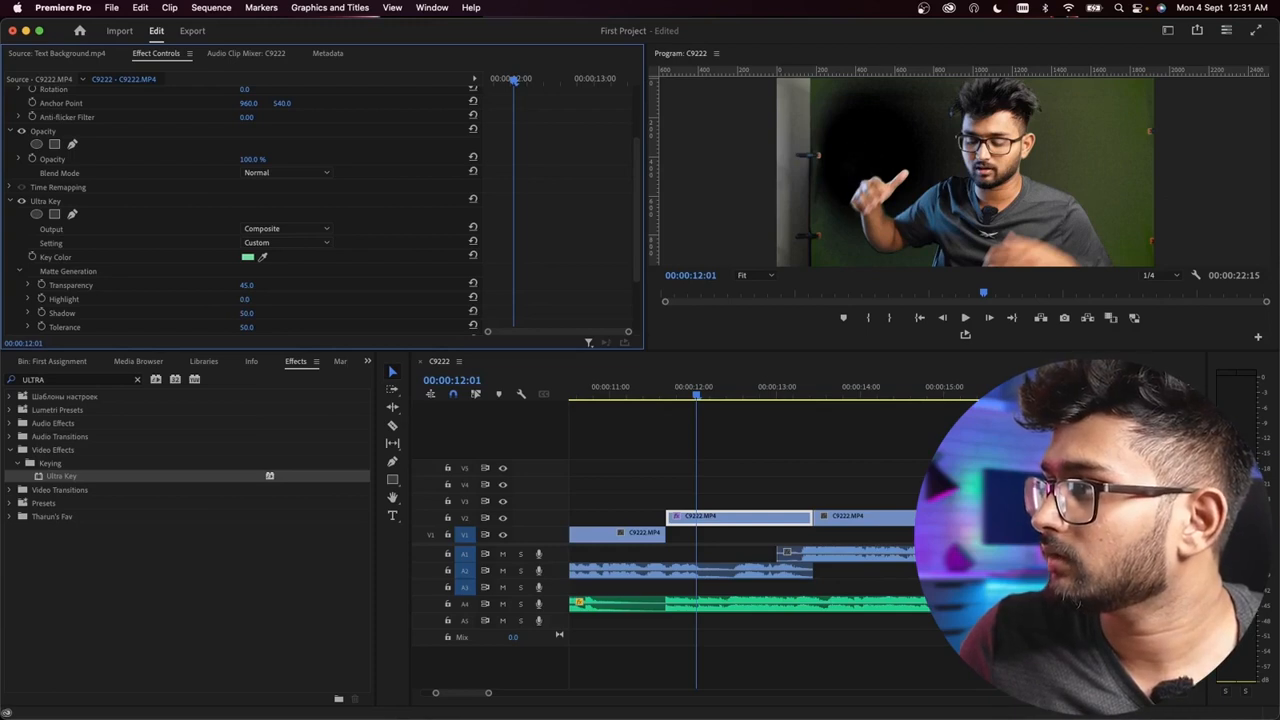
Step: Set Ultra Key's Matte Generation Highlight to 1, Shadow to 50 and Pedestal to 99
scroll(300, 312, "down", 1)
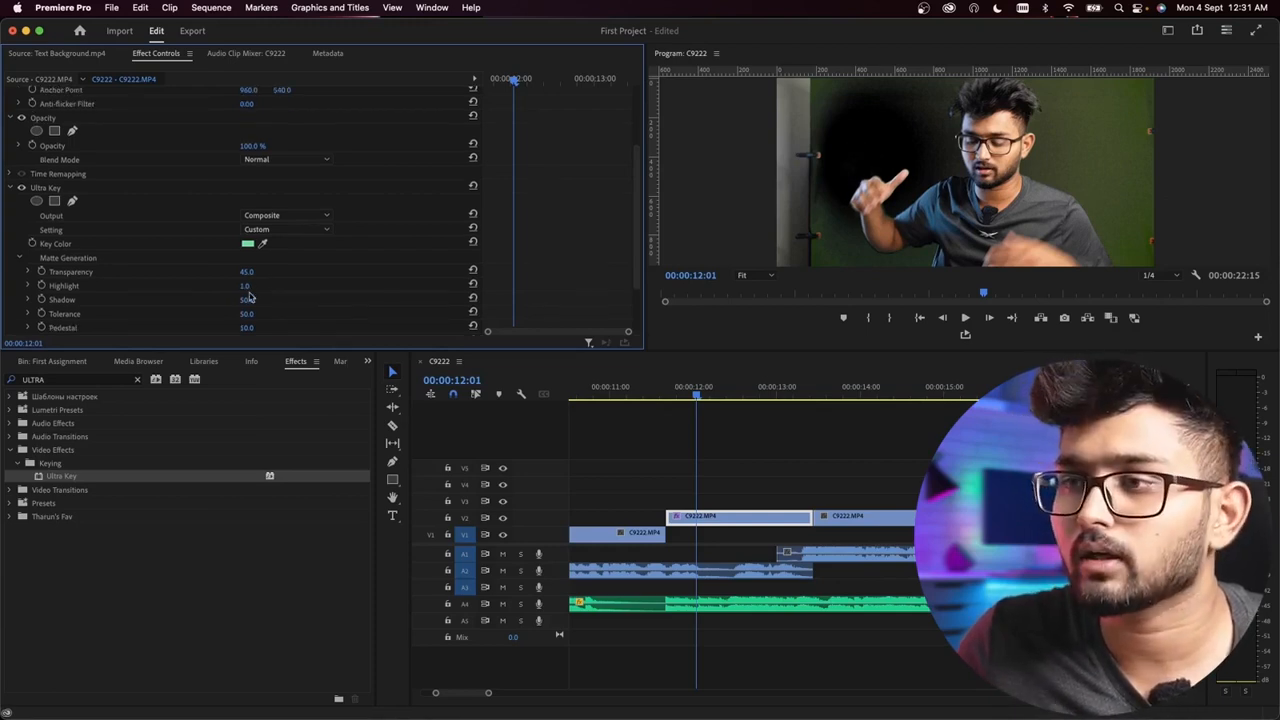
type("0")
key("Return")
left_click_drag(246, 300, 298, 300)
left_click(250, 300)
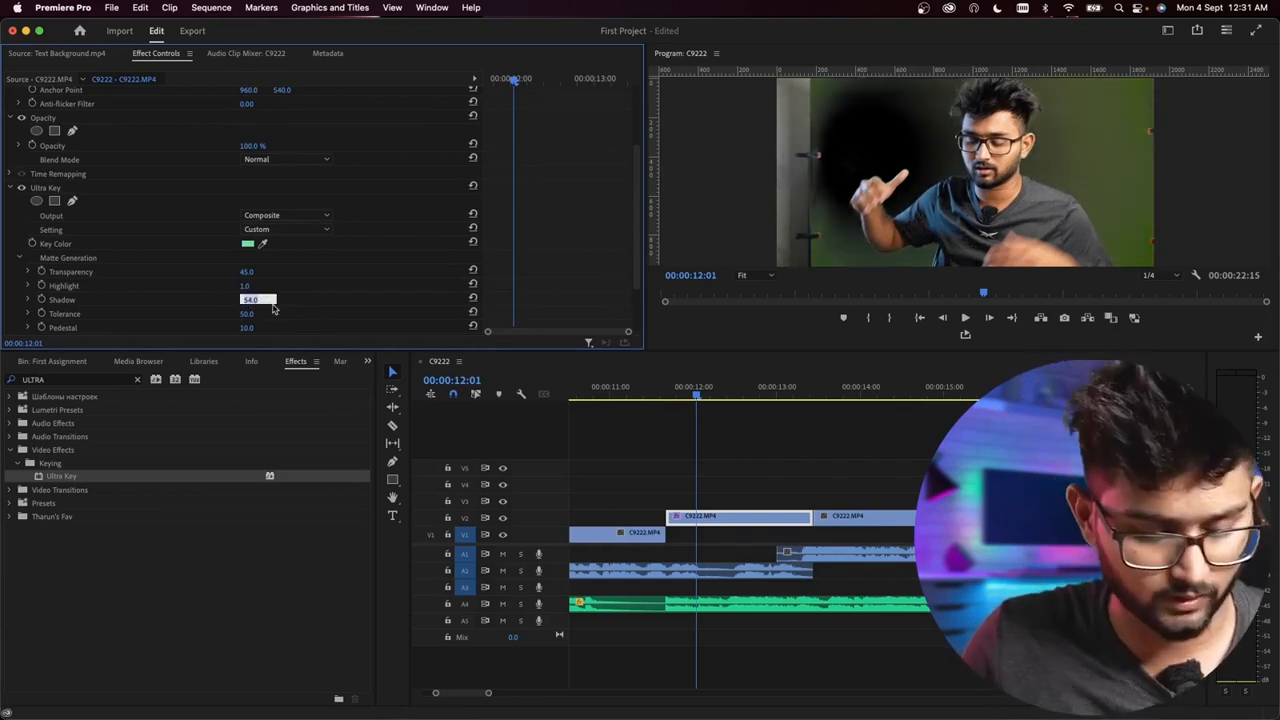
type("50")
key("Return")
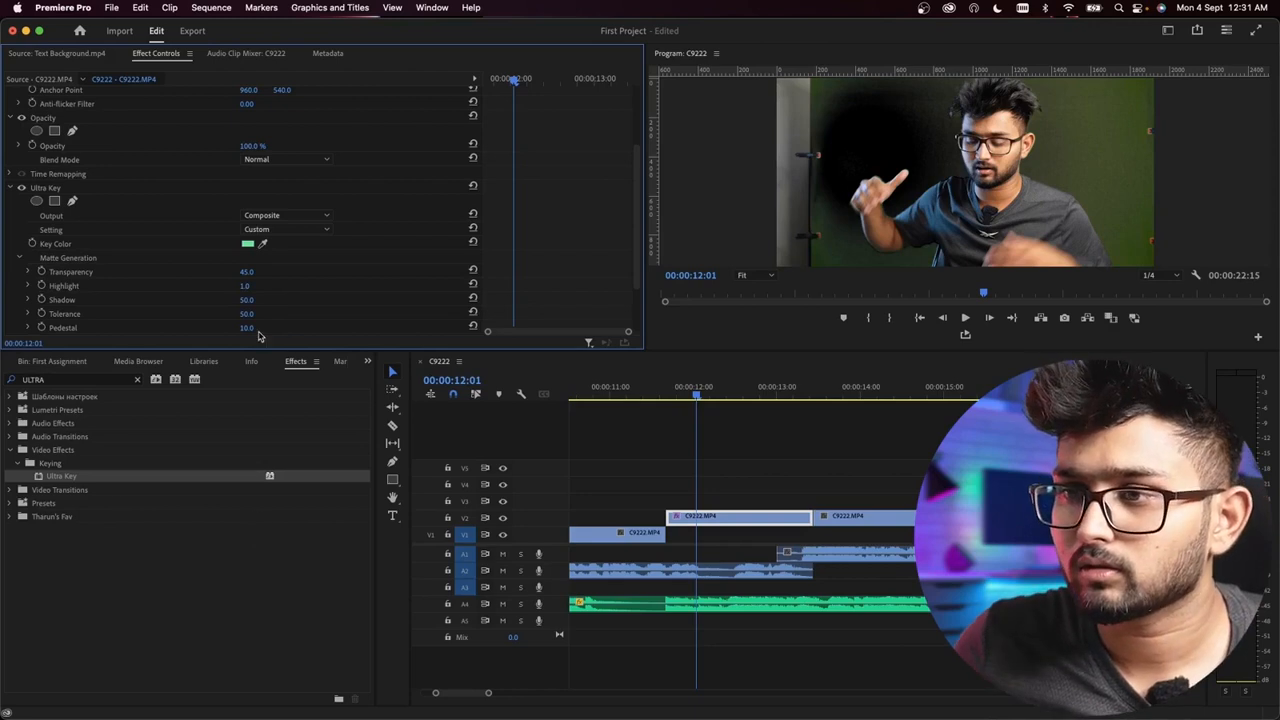
left_click_drag(247, 328, 338, 328)
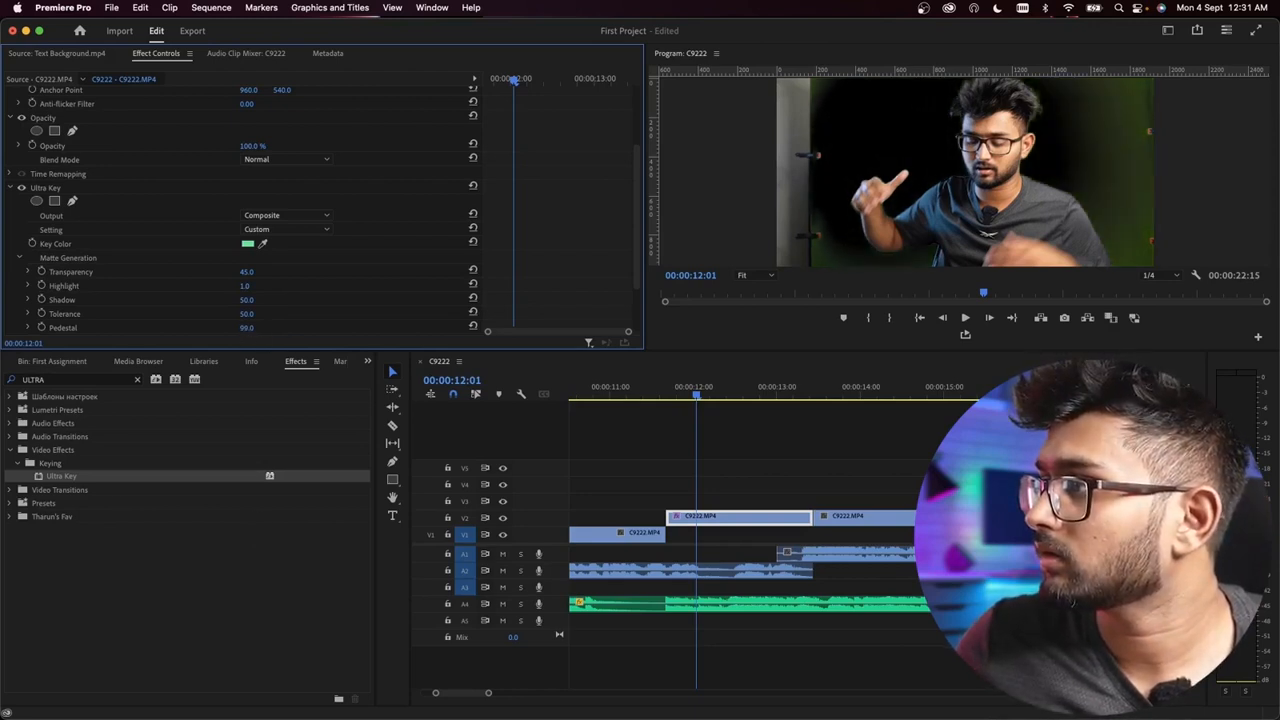
Step: Adjust Ultra Key's Matte Cleanup to Soften 4, Contrast 100 and Mid Point 100
scroll(300, 305, "down", 2)
left_click(19, 288)
mouse_move(300, 303)
left_mouse_down()
mouse_move(268, 304)
mouse_move(280, 316)
left_mouse_up()
scroll(280, 311, "down", 4)
left_click_drag(246, 265, 346, 265)
scroll(245, 271, "down", 1)
left_click_drag(245, 271, 345, 271)
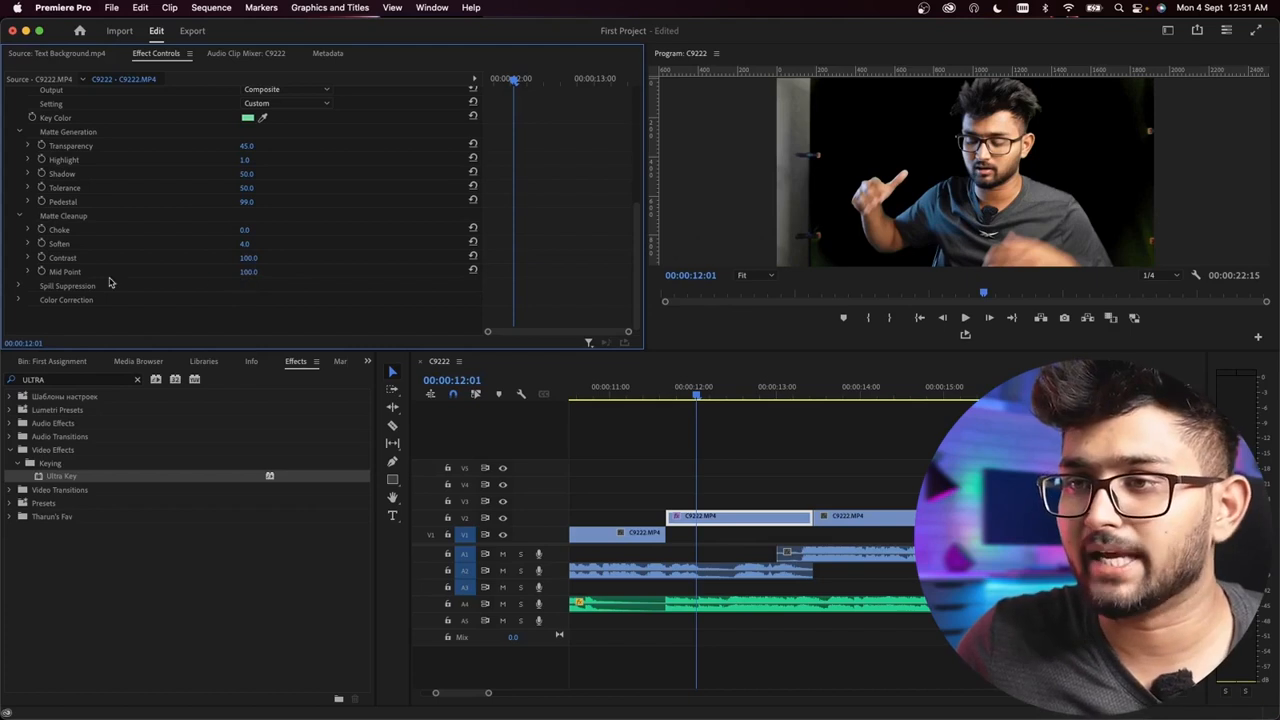
Step: Adjust Ultra Key's Spill Suppression to Desaturate 25 and Range 47
left_click(21, 288)
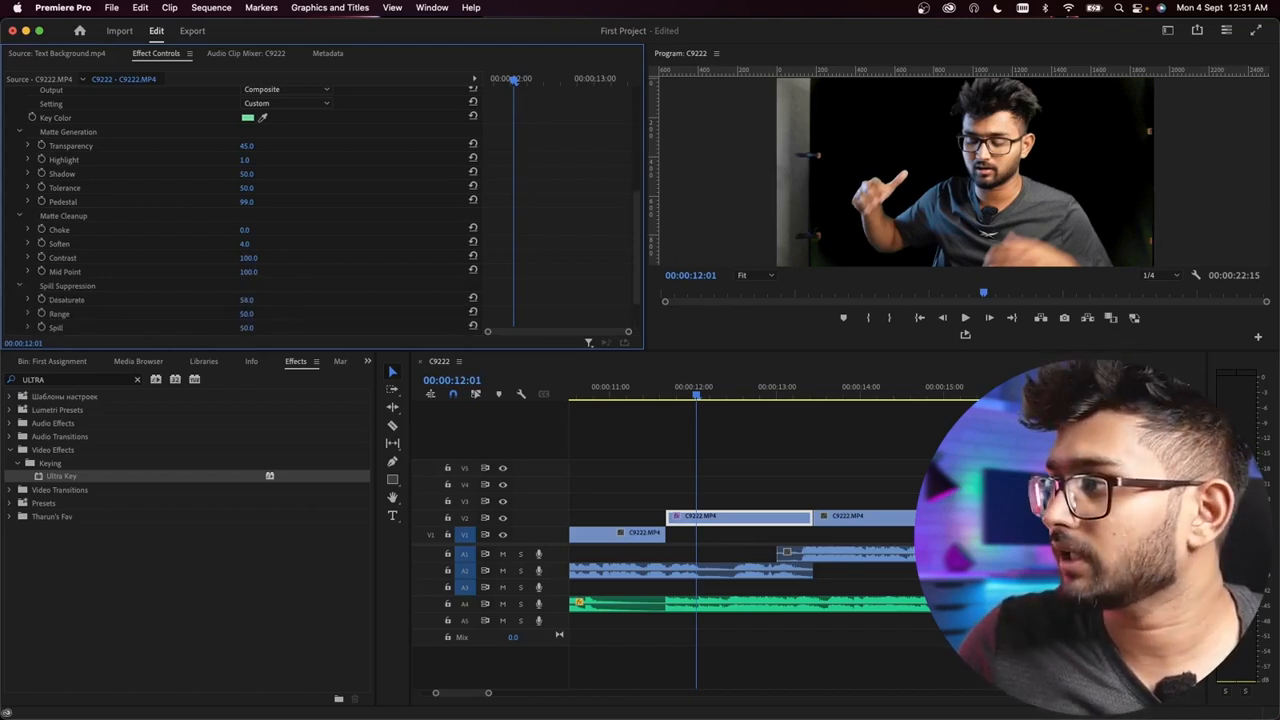
left_click_drag(247, 300, 257, 300)
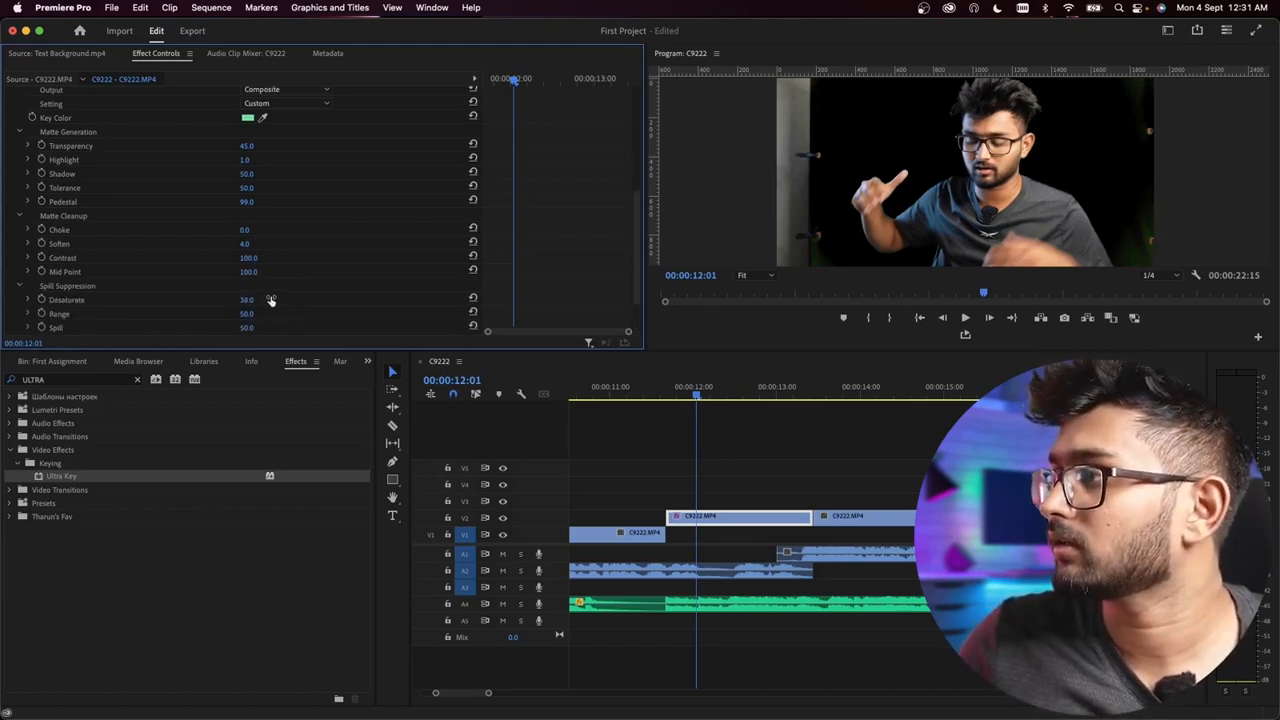
scroll(246, 314, "down", 2)
left_click_drag(247, 258, 243, 258)
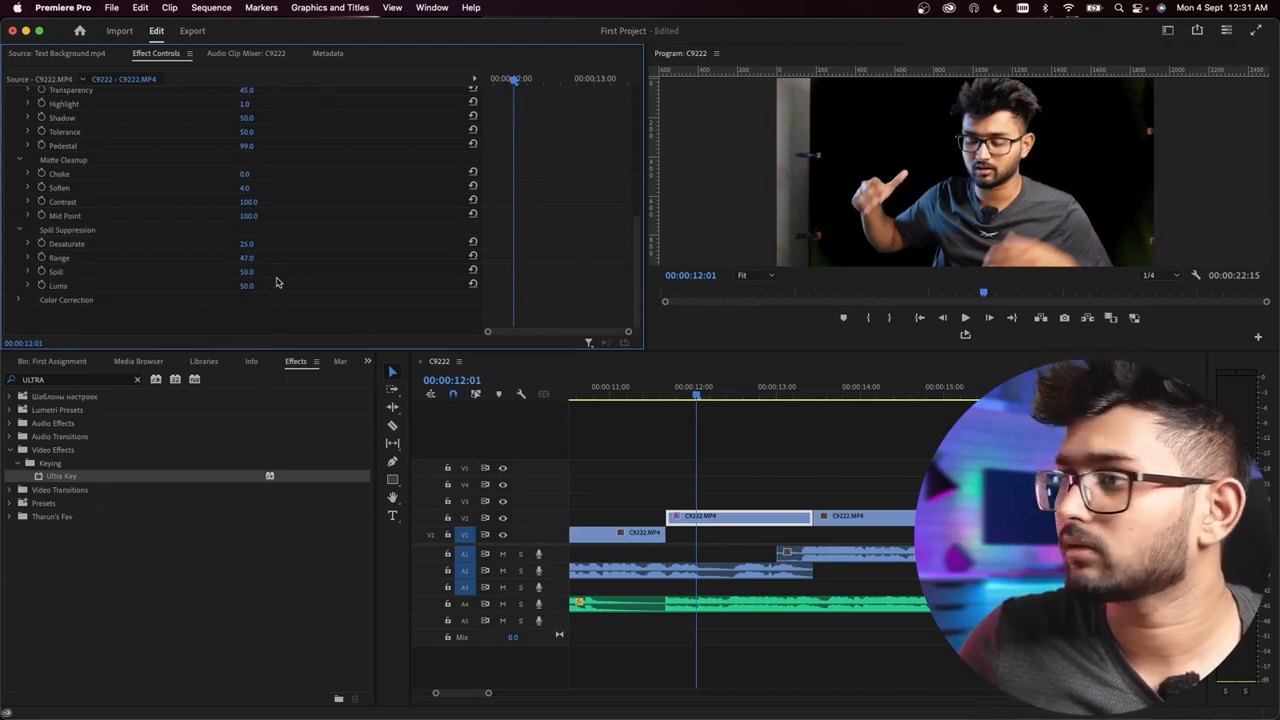
Step: Try a Hue of 7 in Ultra Key's Color Correction and reset it to 0
left_click(21, 301)
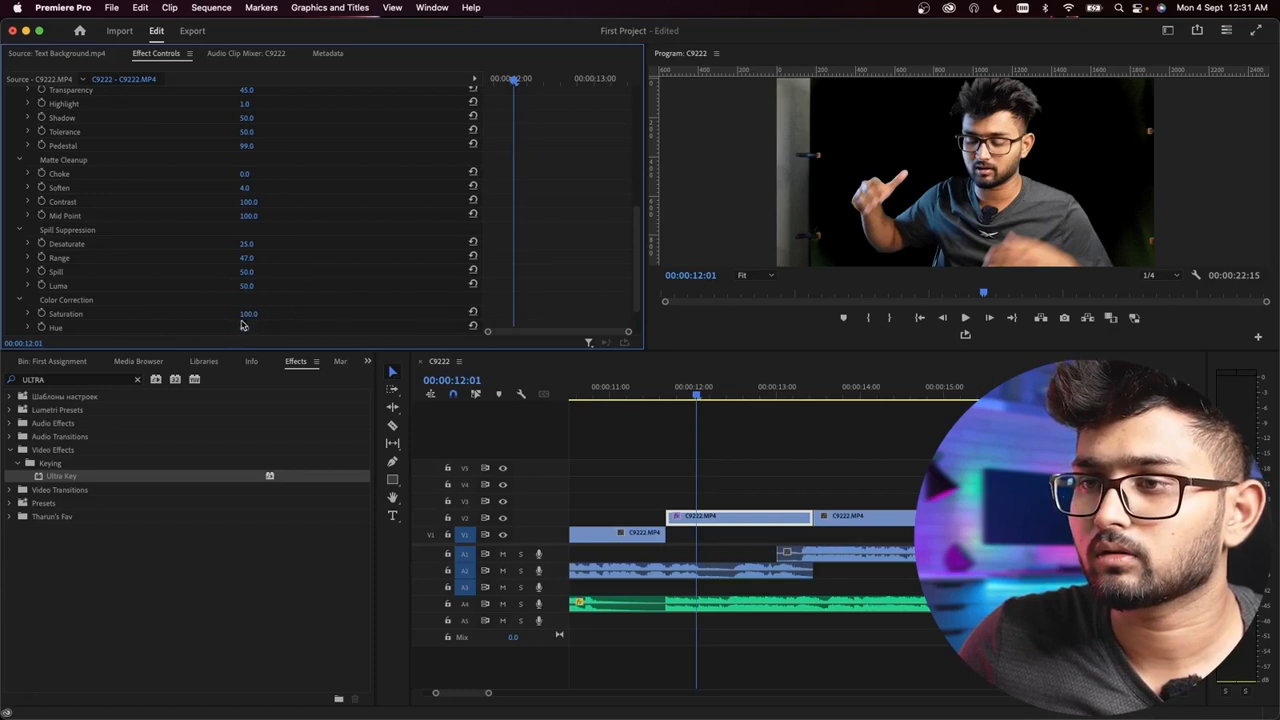
left_click_drag(245, 328, 290, 328)
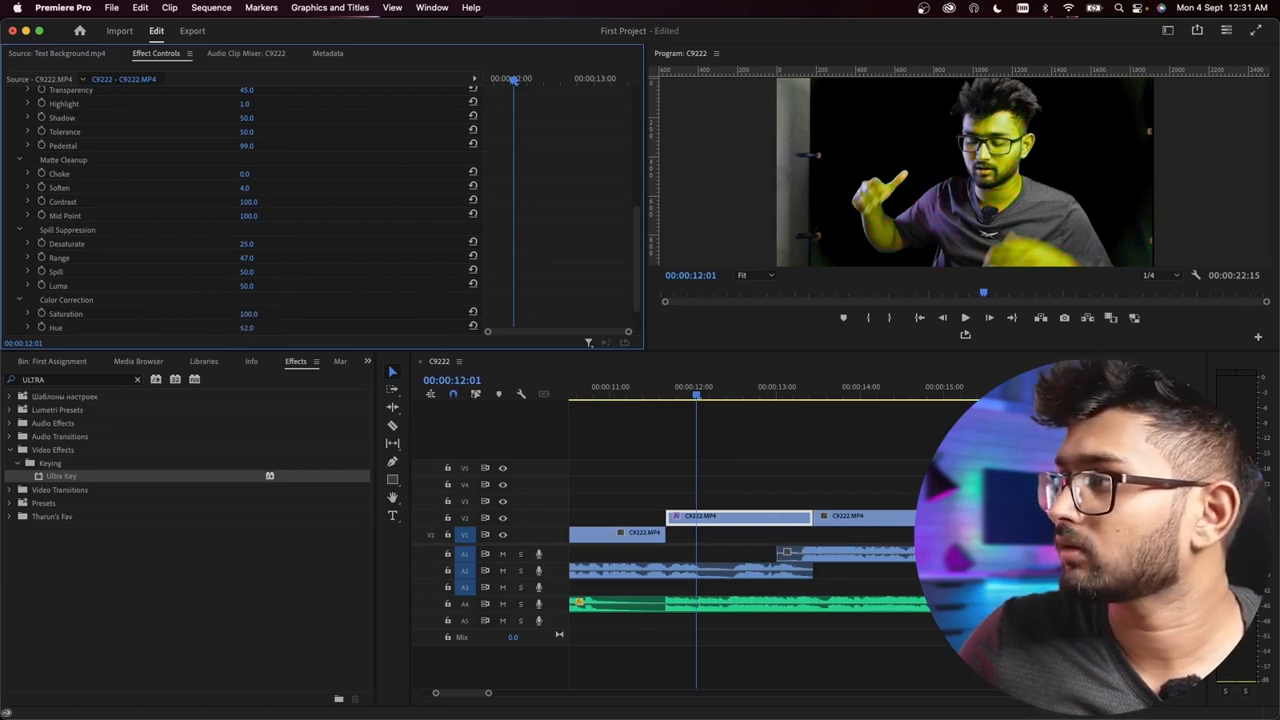
left_click(240, 328)
left_click(258, 327)
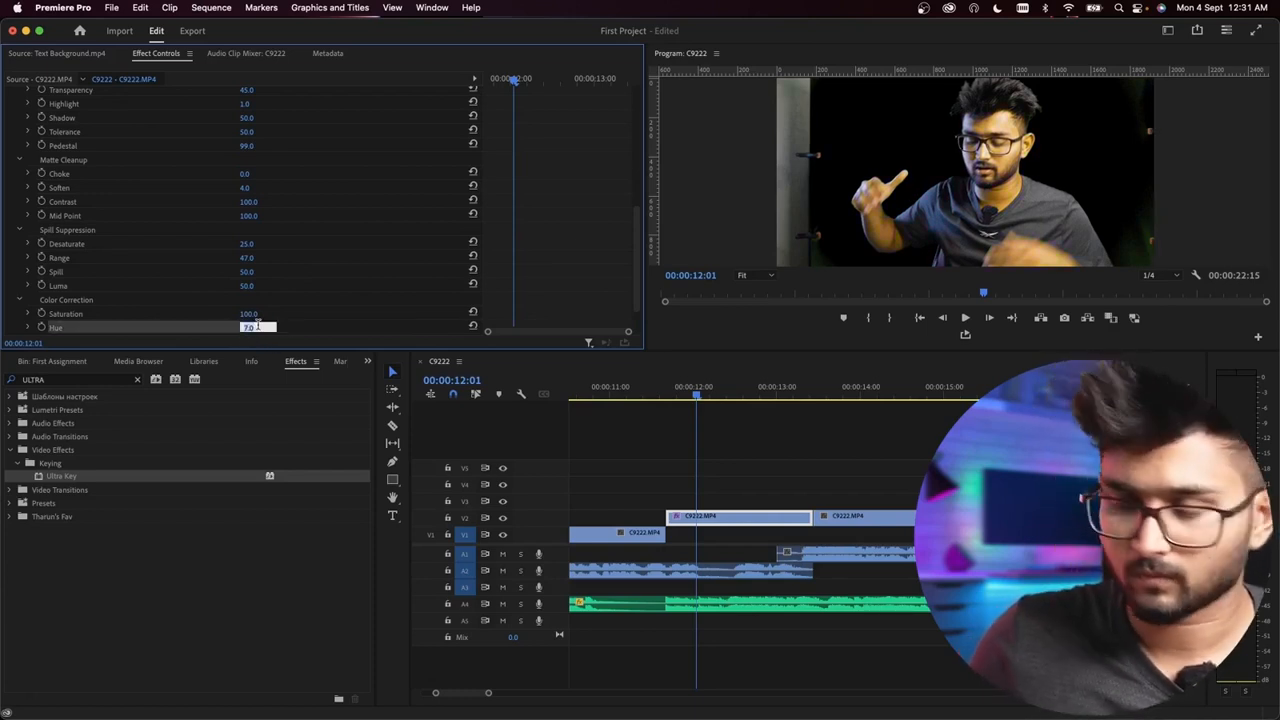
key("Return")
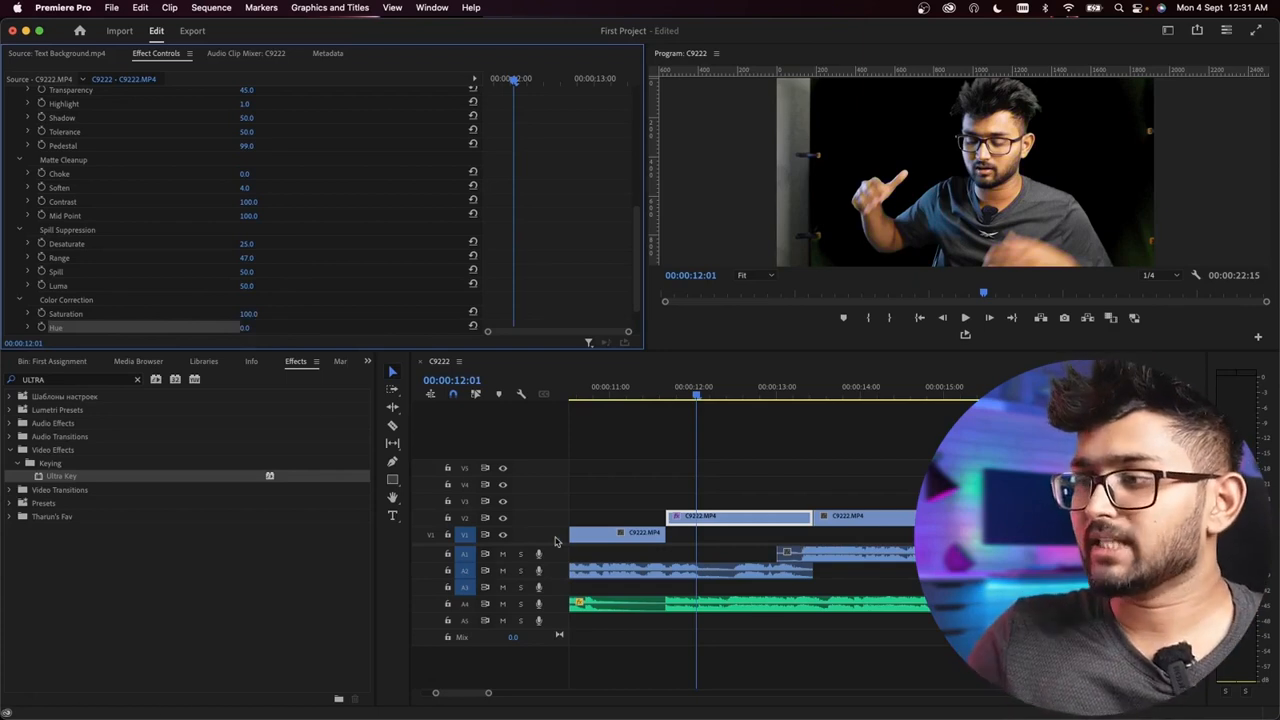
scroll(395, 255, "up", 3)
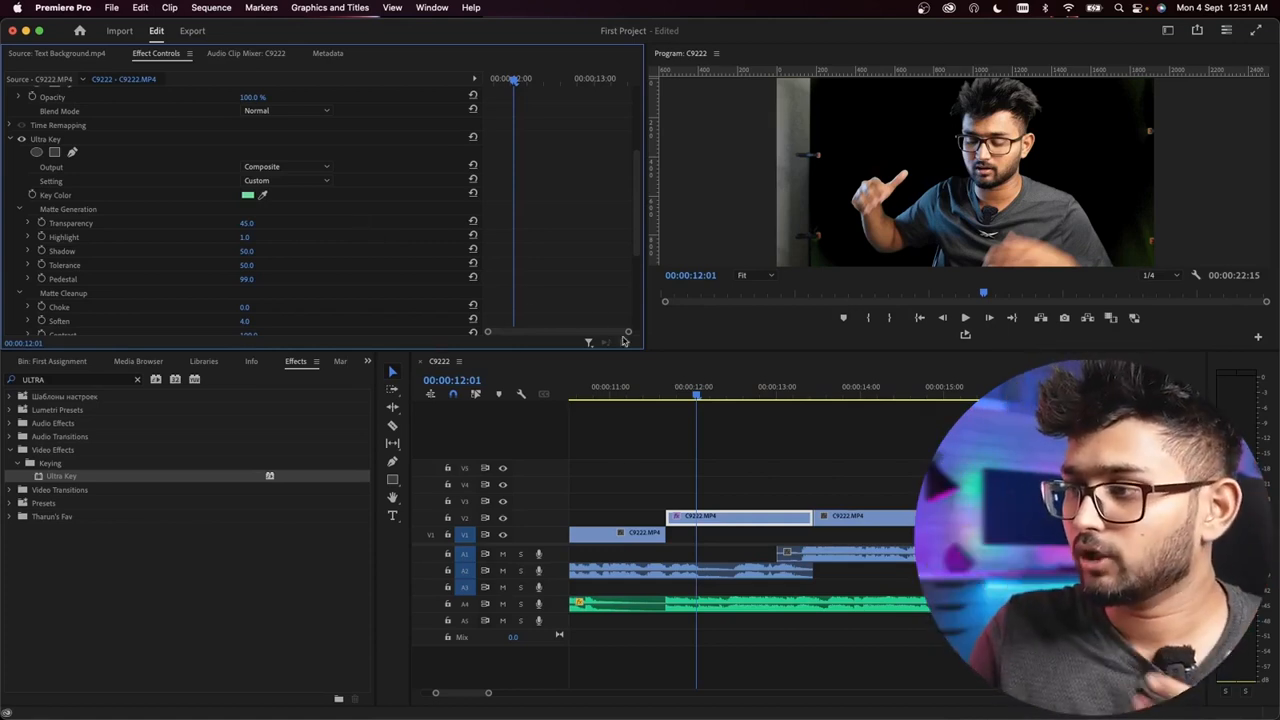
Step: Clear the effects search and open the Room Backgrounds bin inside the First Assignment bin
left_click(633, 460)
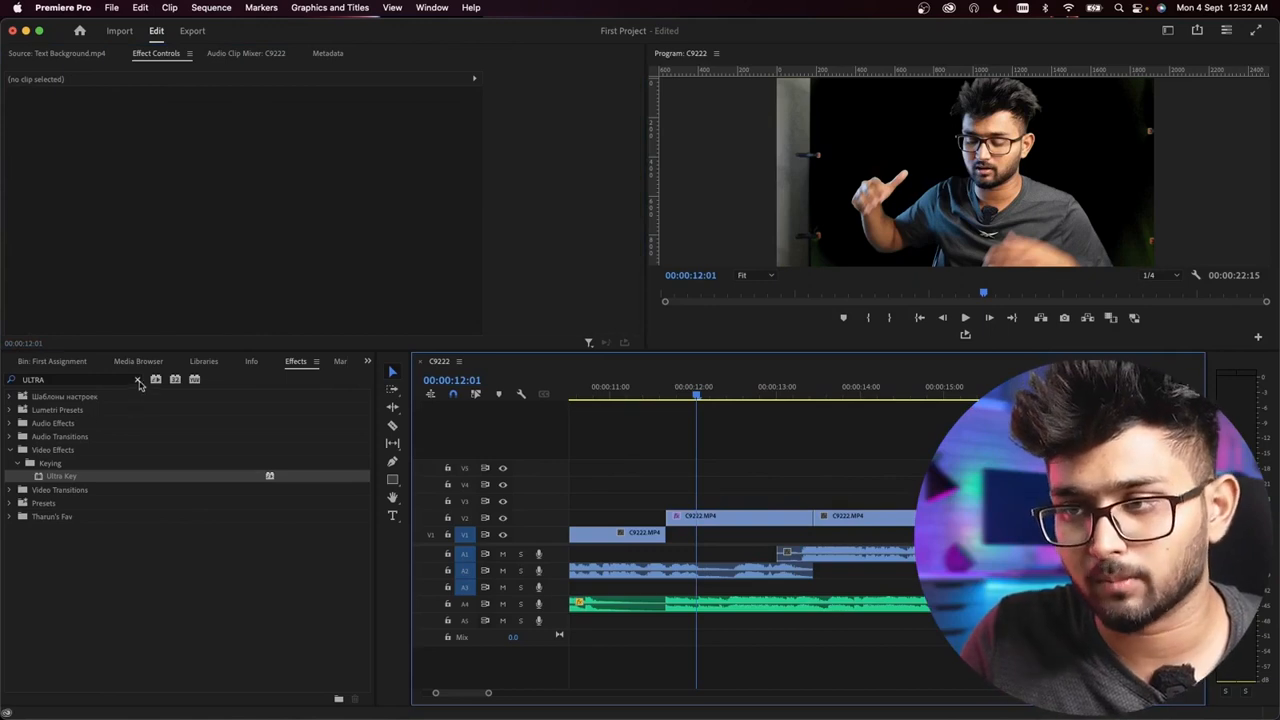
left_click(139, 382)
left_click(367, 361)
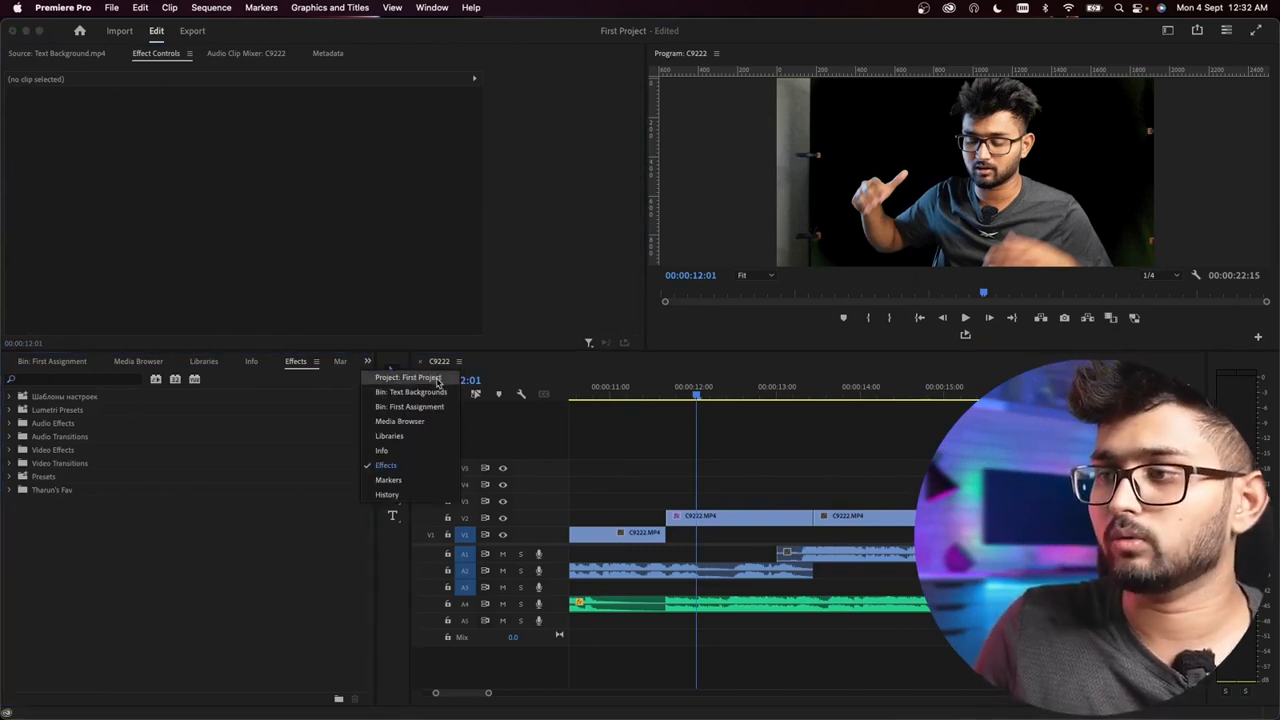
left_click(437, 380)
double_click(55, 455)
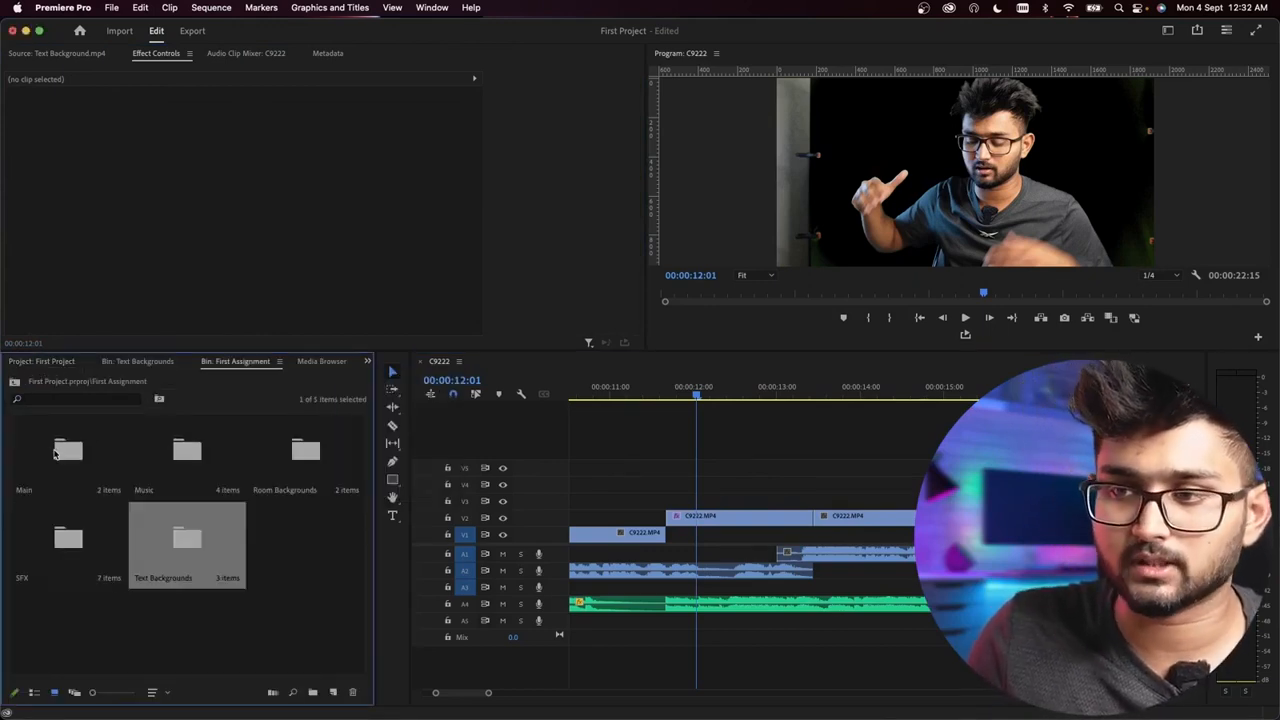
double_click(302, 467)
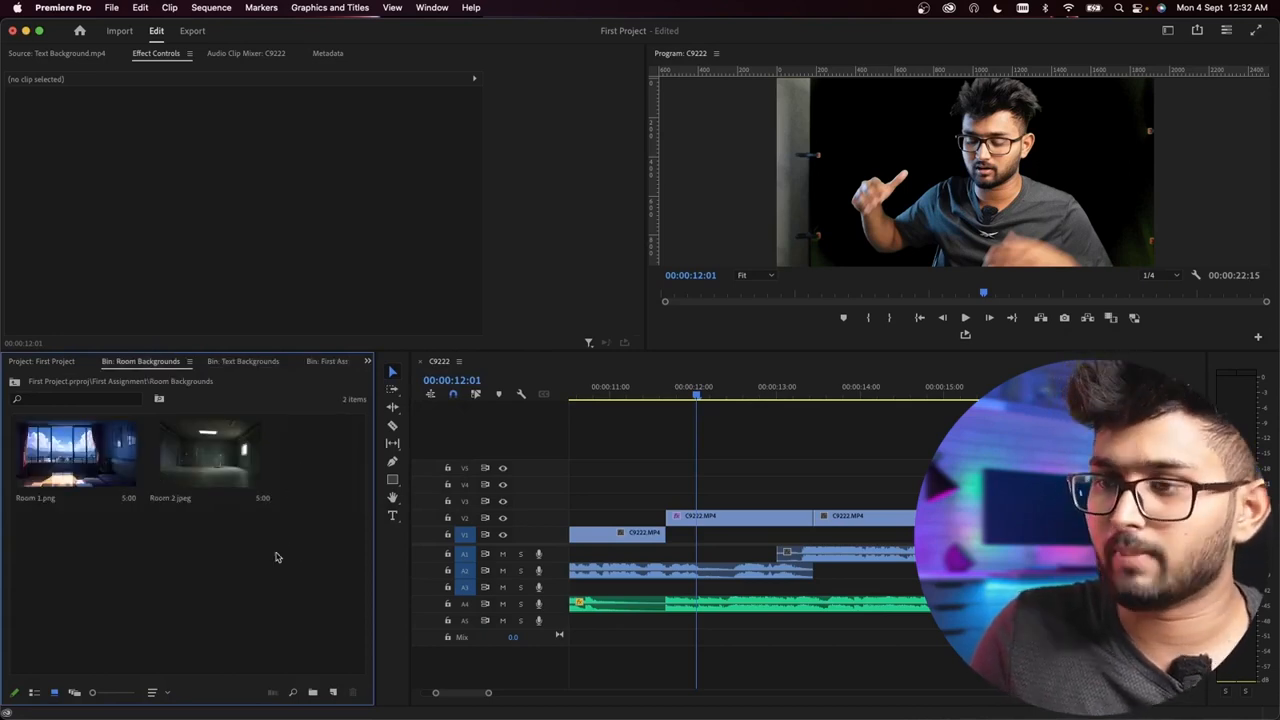
Step: Preview the Room 1.png and Room 2.jpeg background images in the source monitor
left_click(220, 456)
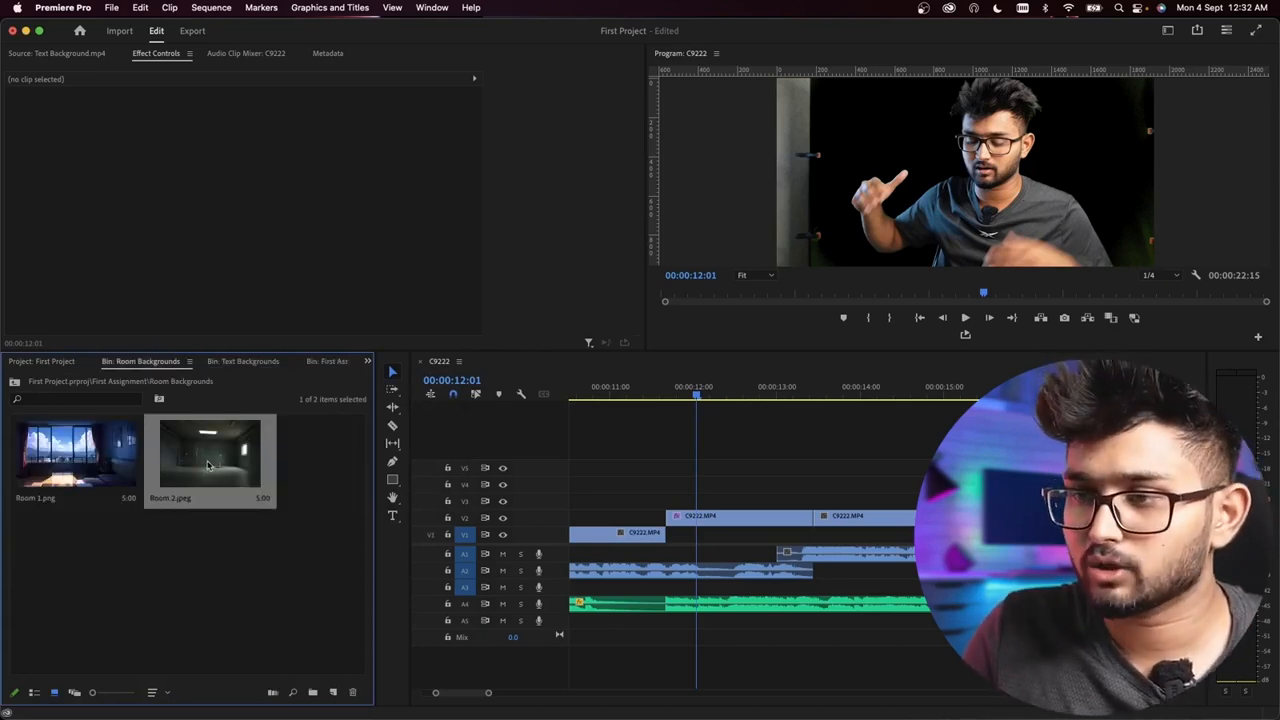
double_click(85, 457)
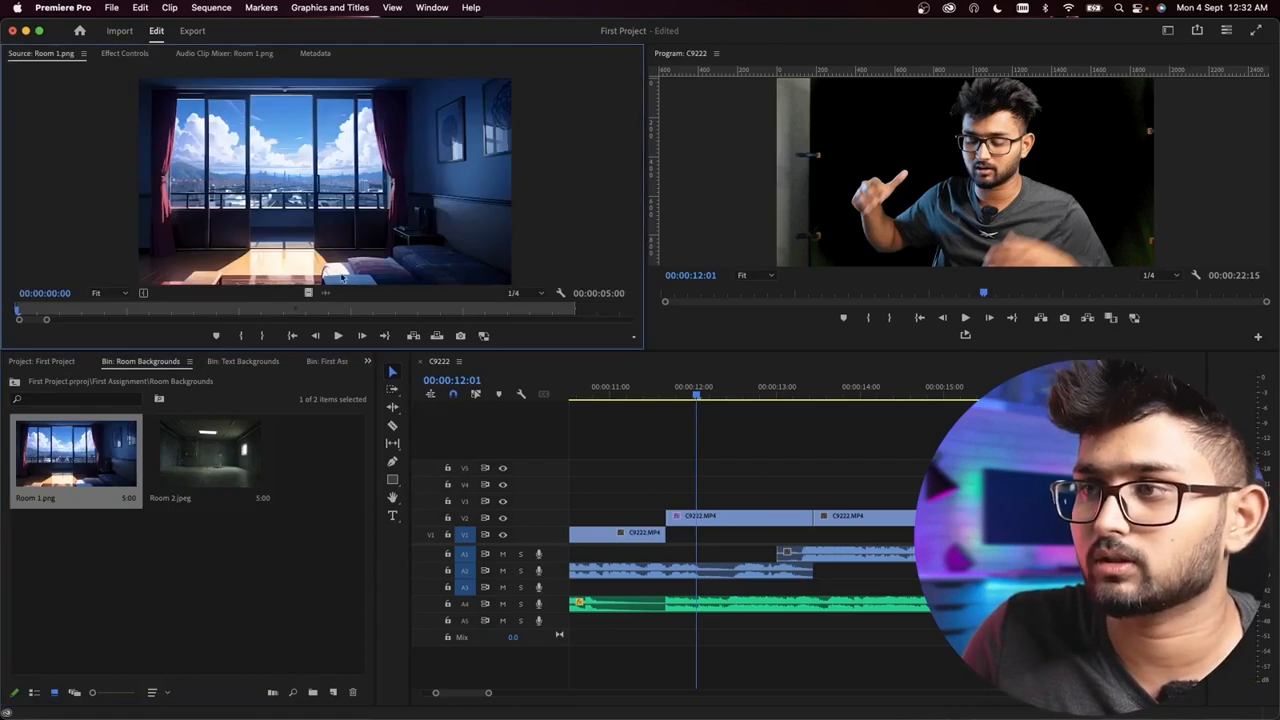
double_click(235, 446)
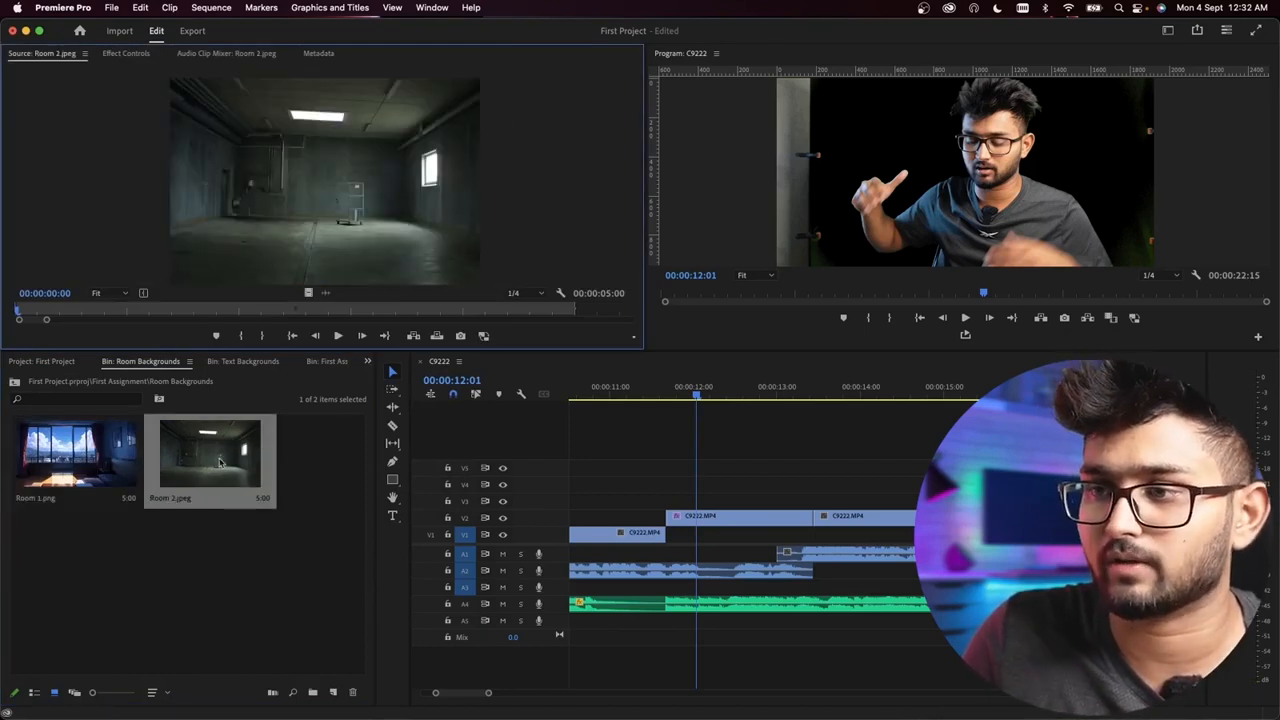
Step: Place Room 2.jpeg on V1 beneath the keyed C9222.MP4 clip, aligned with that clip's start
left_click_drag(207, 474, 666, 506)
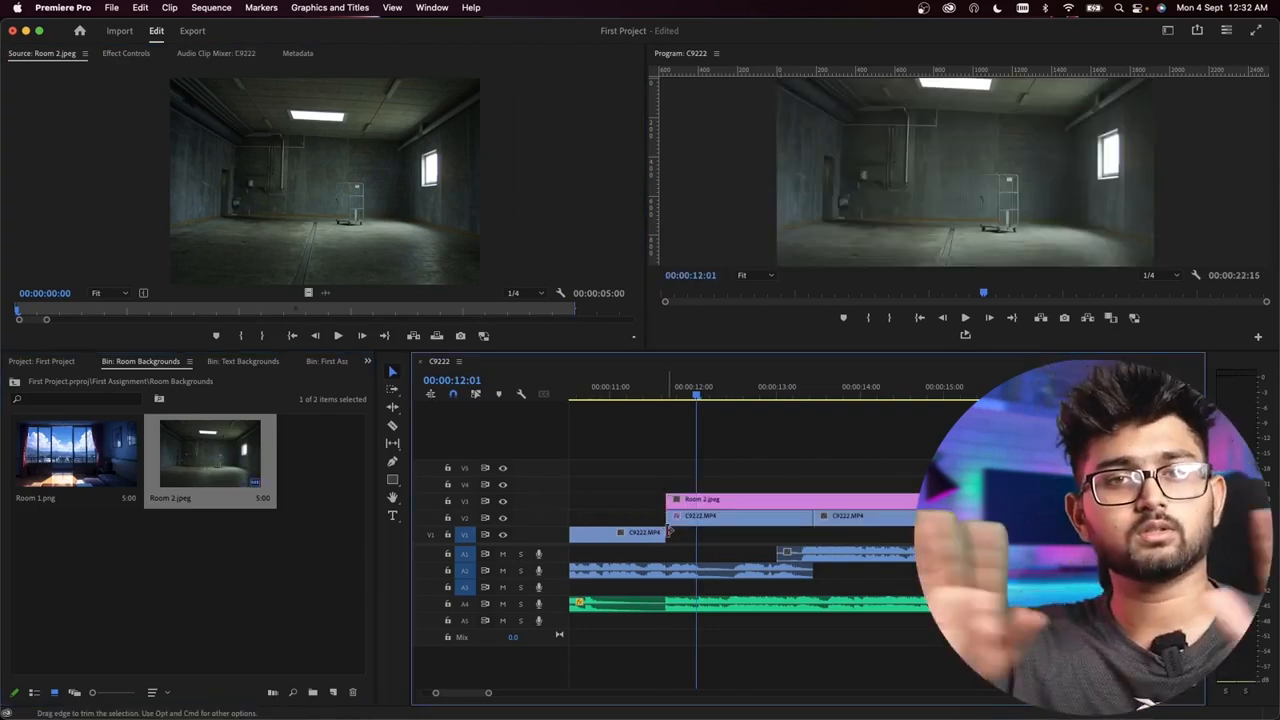
left_click(721, 501)
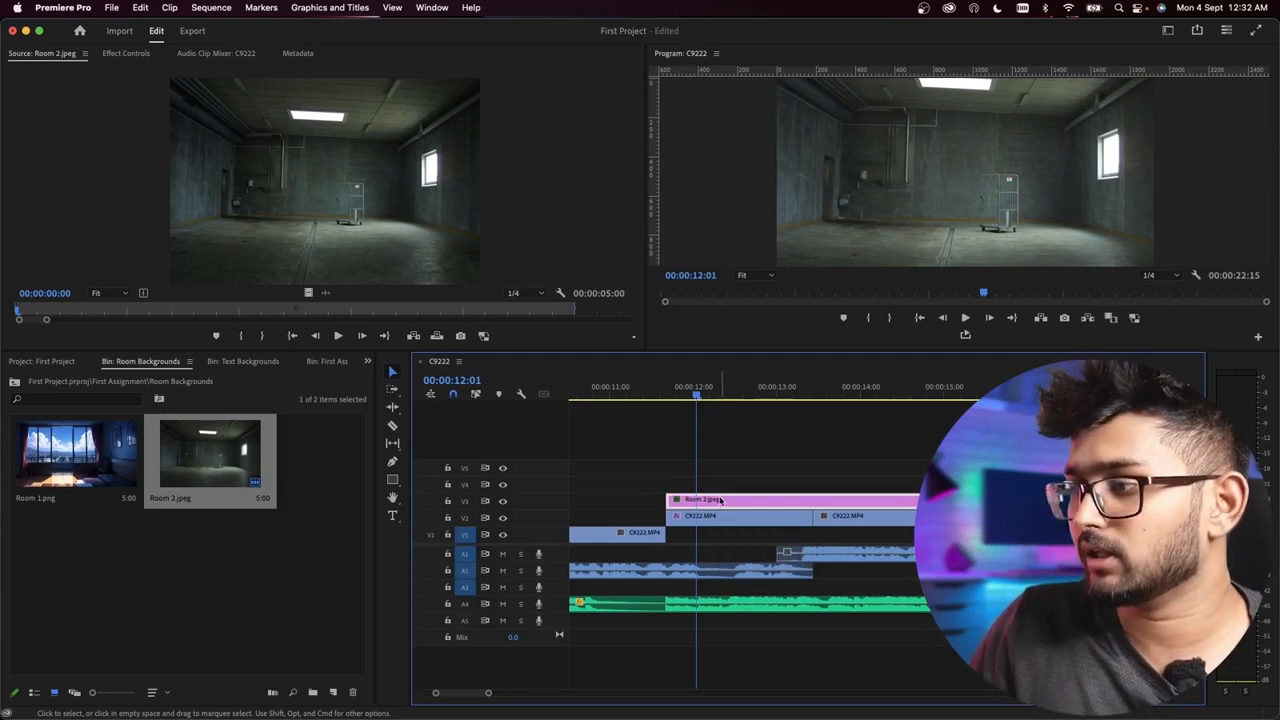
left_click_drag(721, 505, 718, 535)
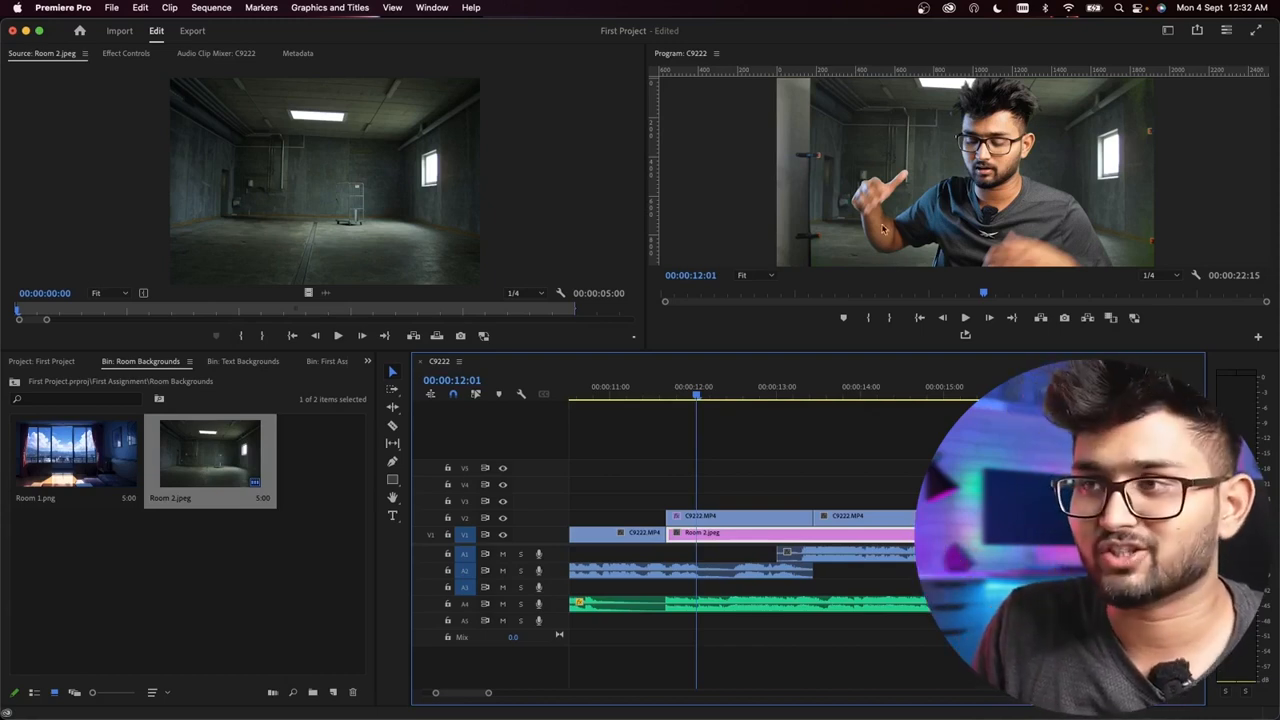
Step: Set the rotation of the Room 2.jpeg background to -1.0°
left_click(121, 53)
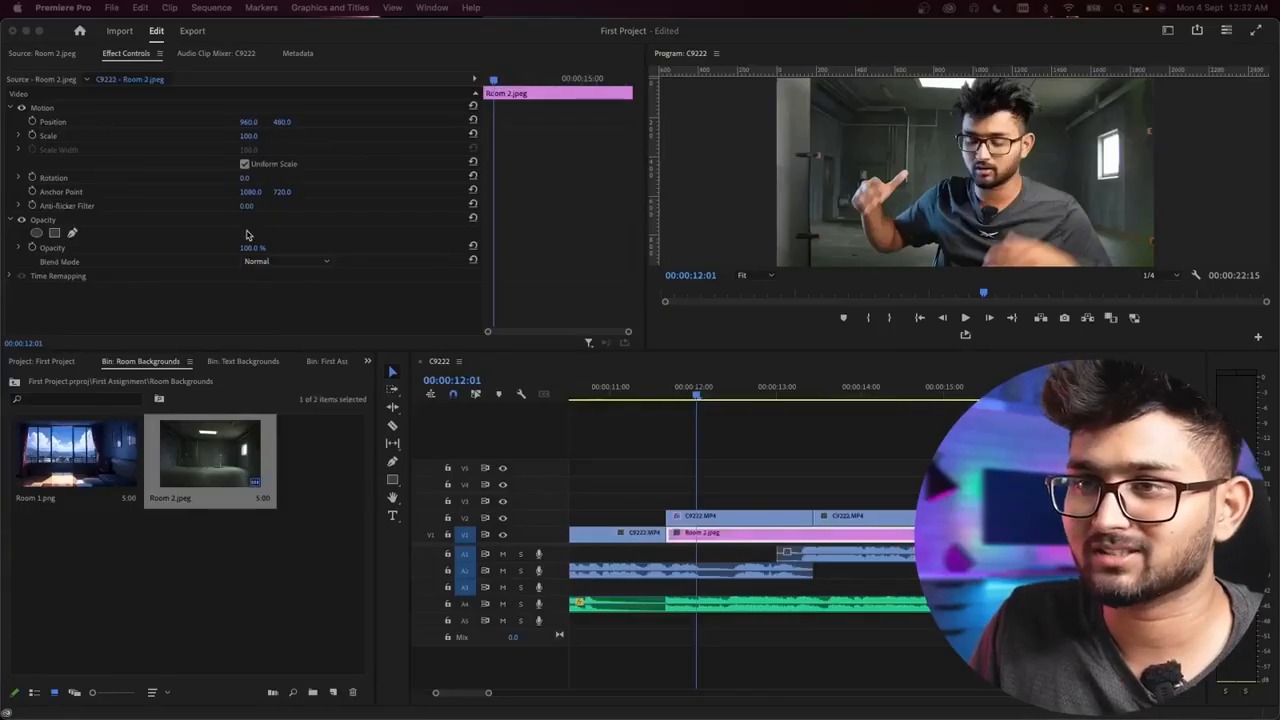
left_click(246, 180)
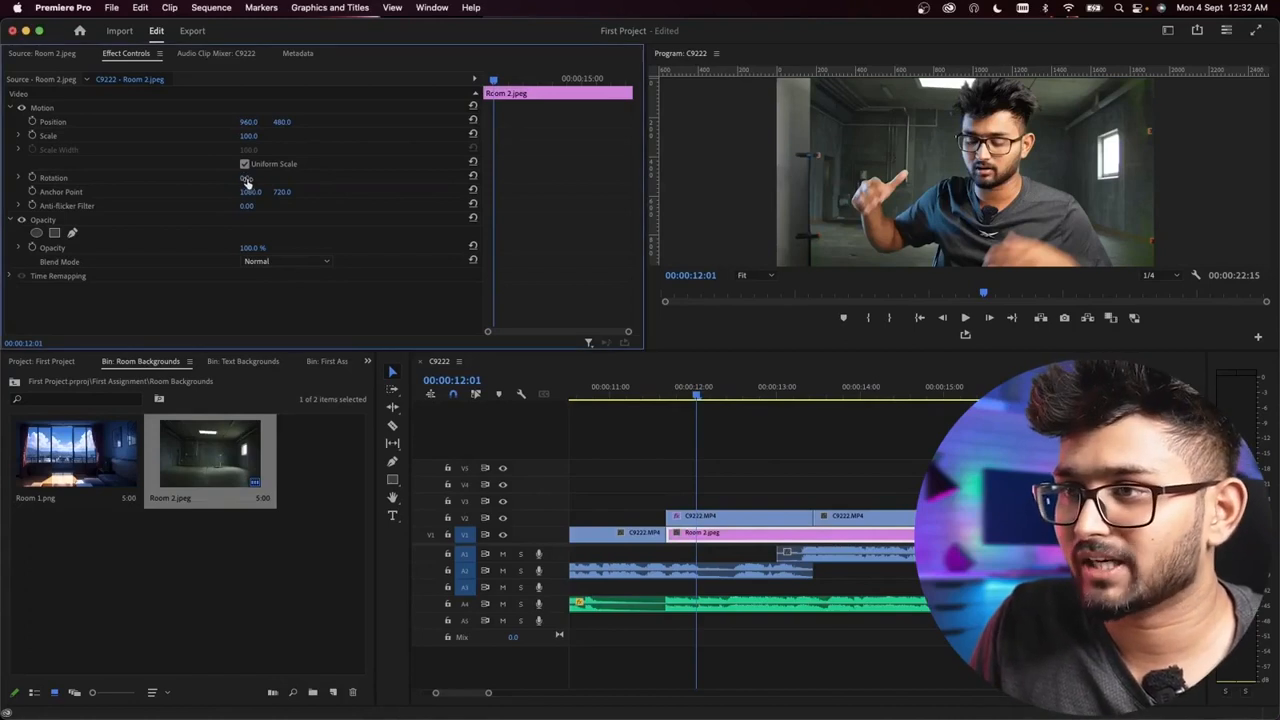
left_click_drag(246, 179, 243, 179)
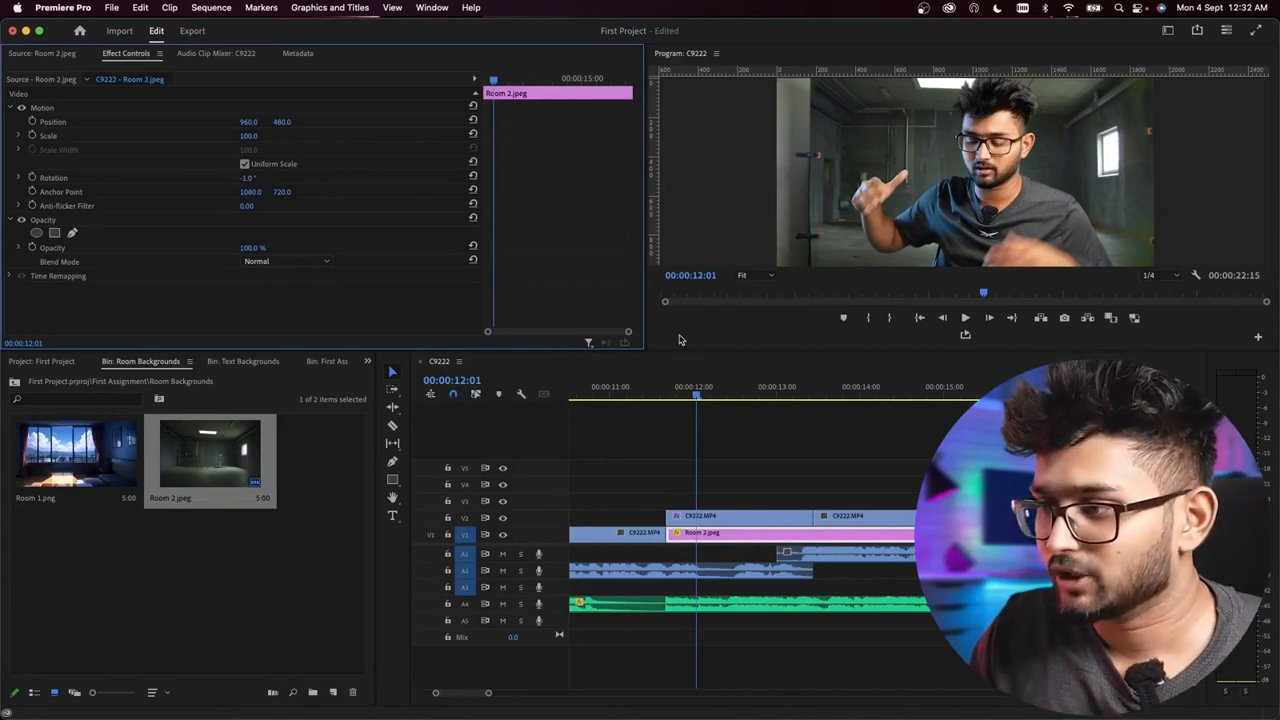
Step: Copy the Ultra Key effect from the keyed C9222.MP4 clip and select the remaining clips after it on V2
left_click(857, 387)
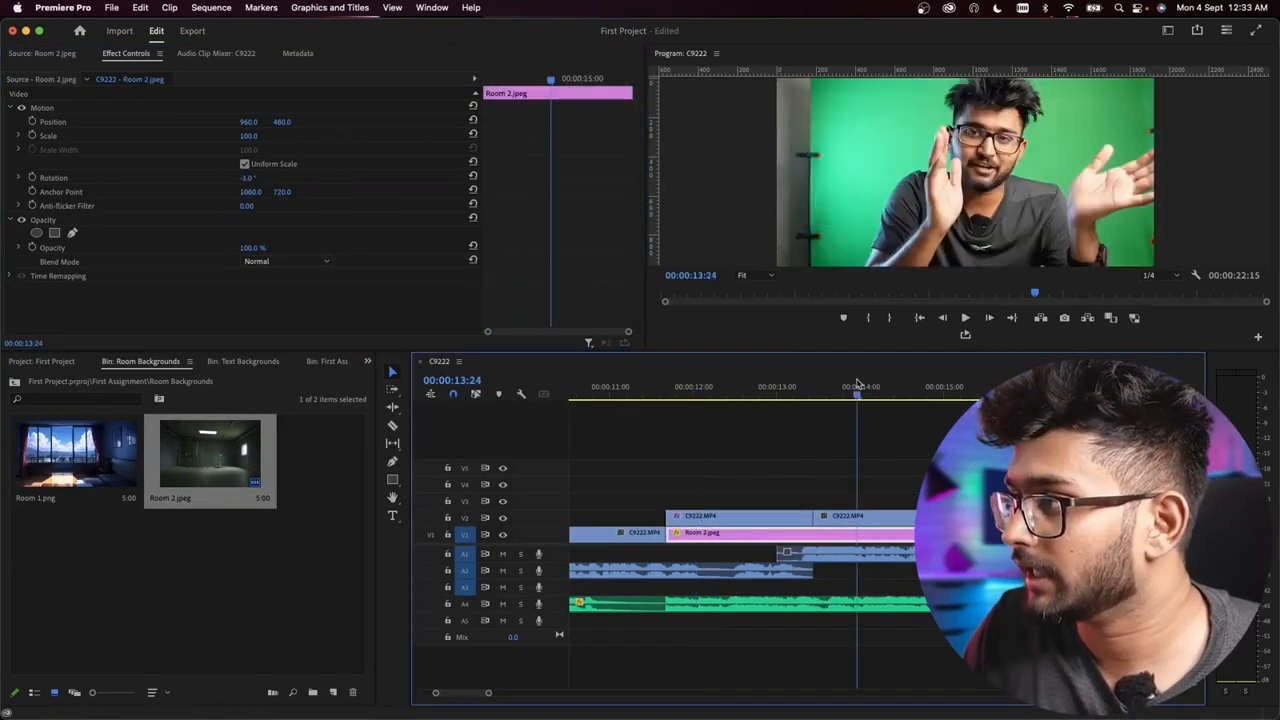
left_click(842, 388)
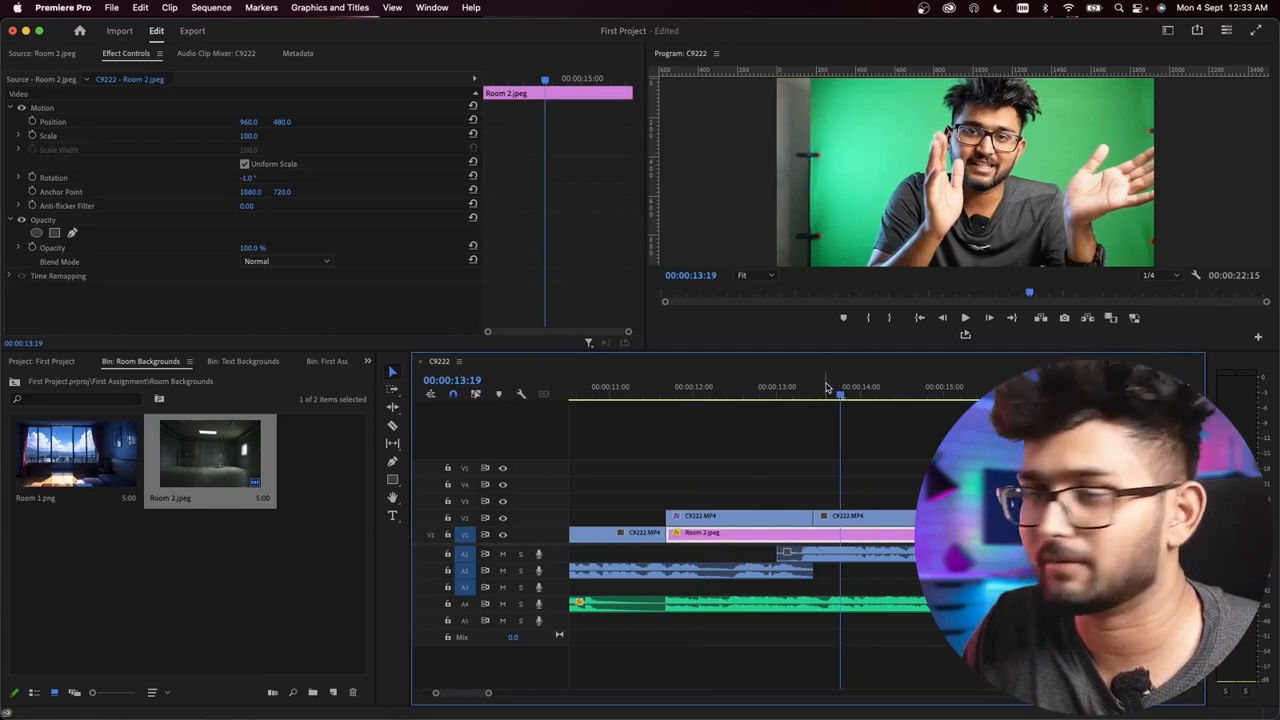
left_click(711, 382)
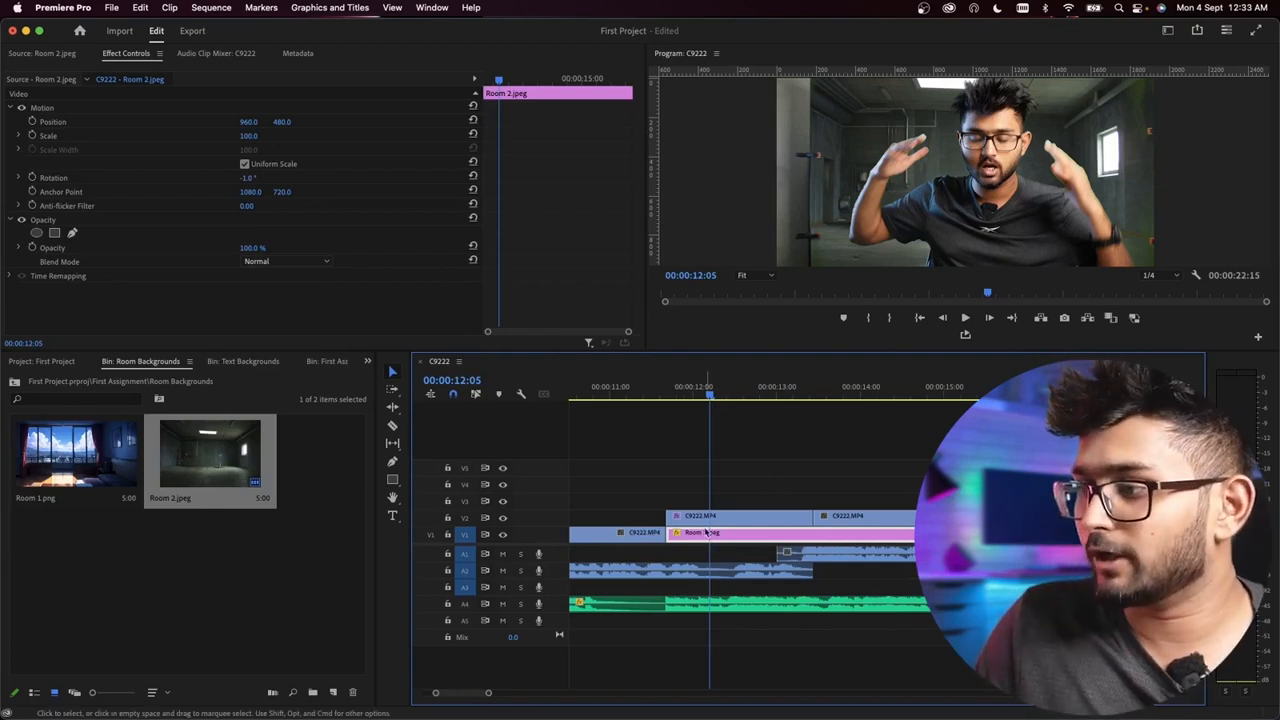
left_click(702, 518)
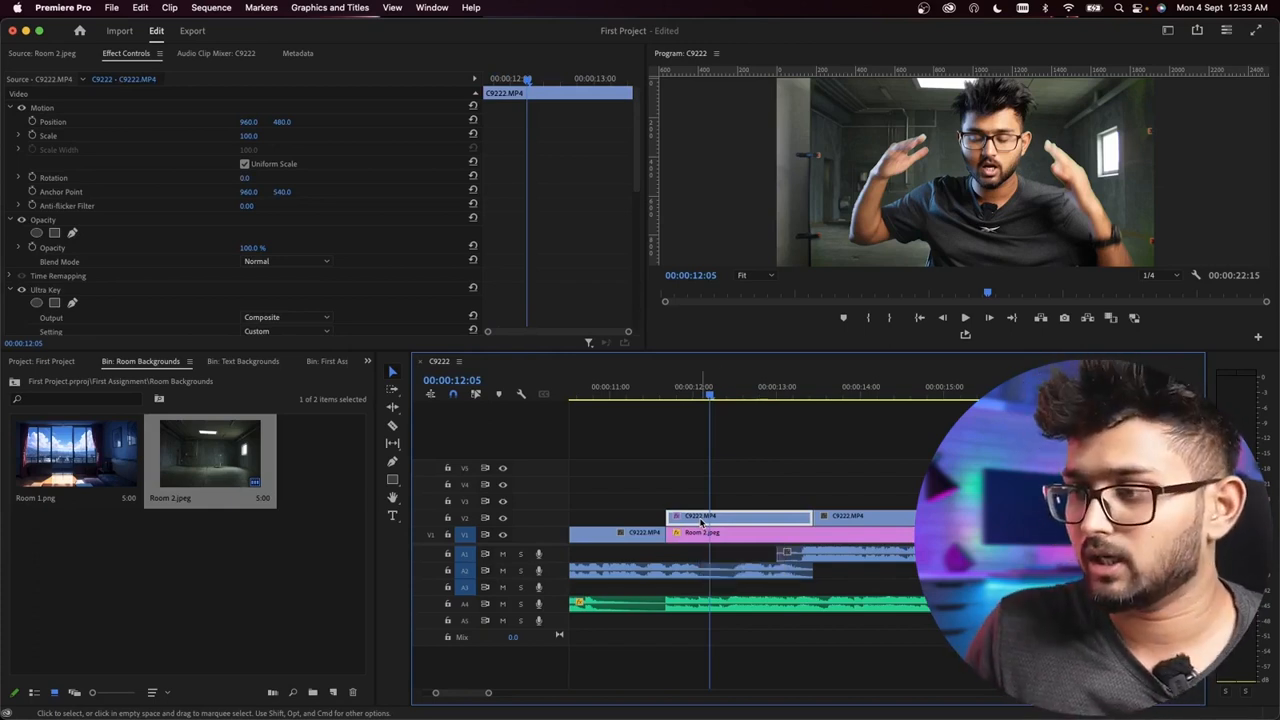
left_click_drag(489, 693, 531, 694)
left_click(838, 480)
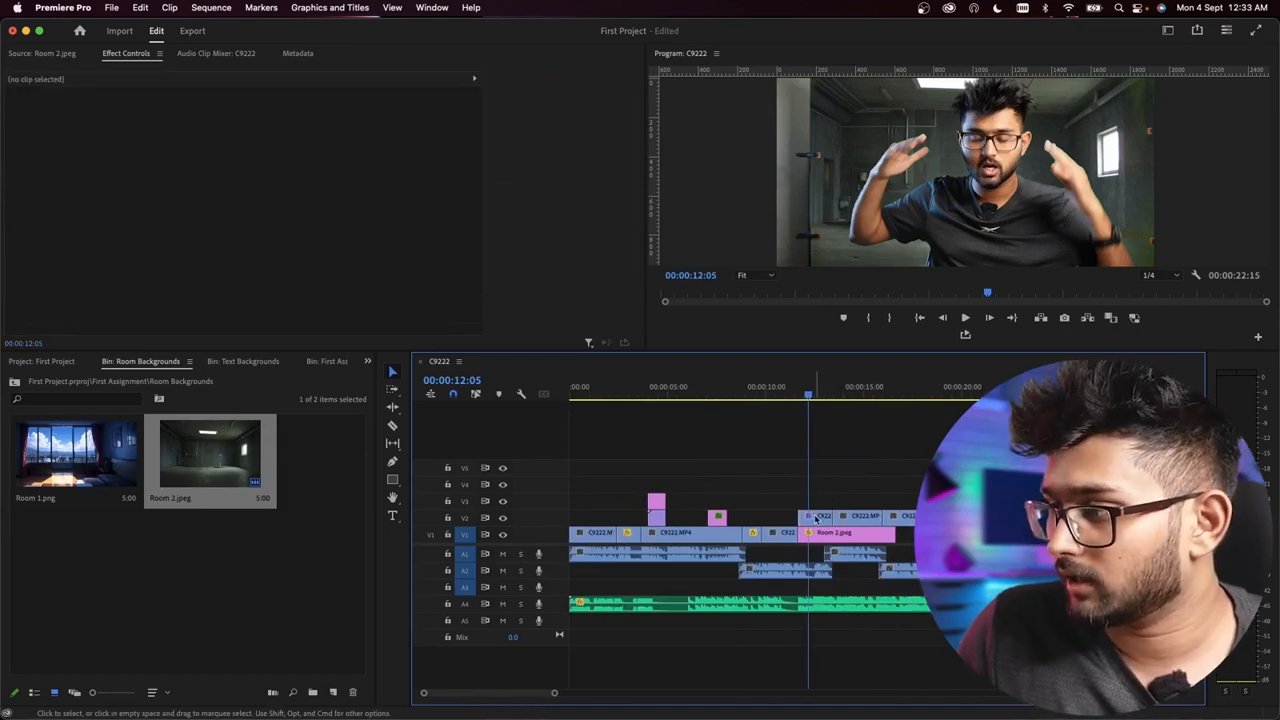
left_click(816, 518)
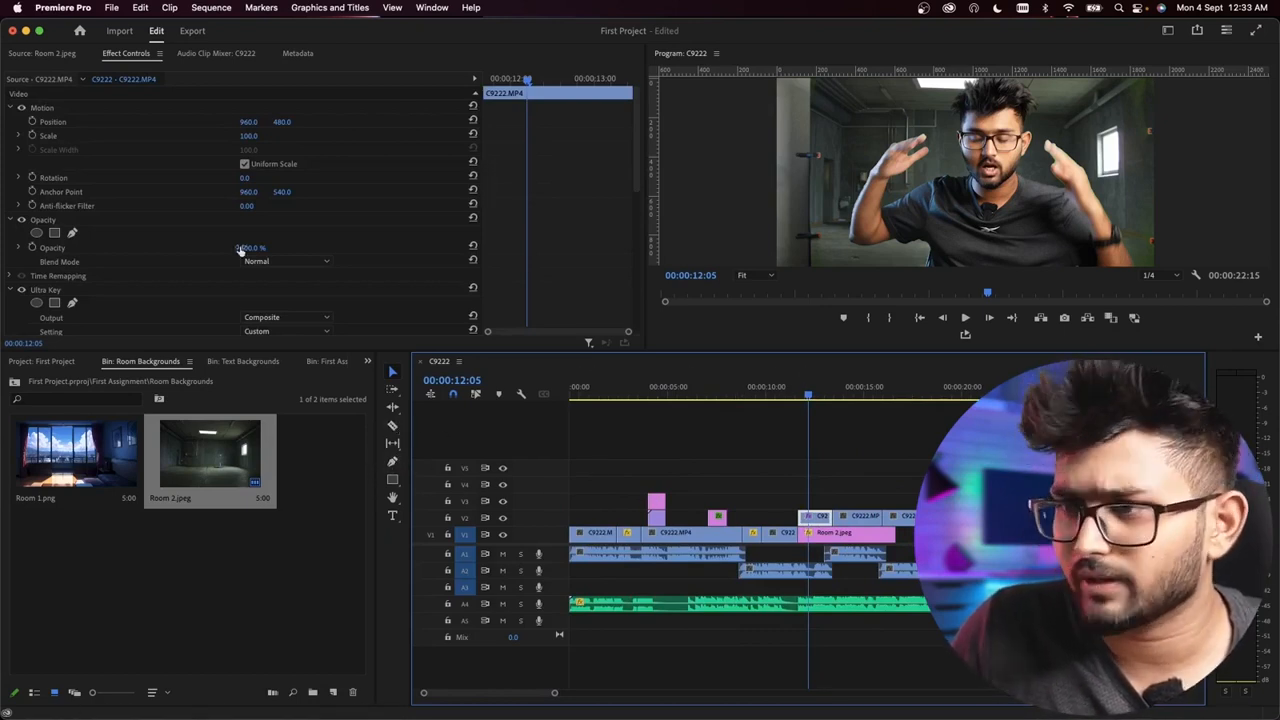
scroll(565, 226, "down", 3)
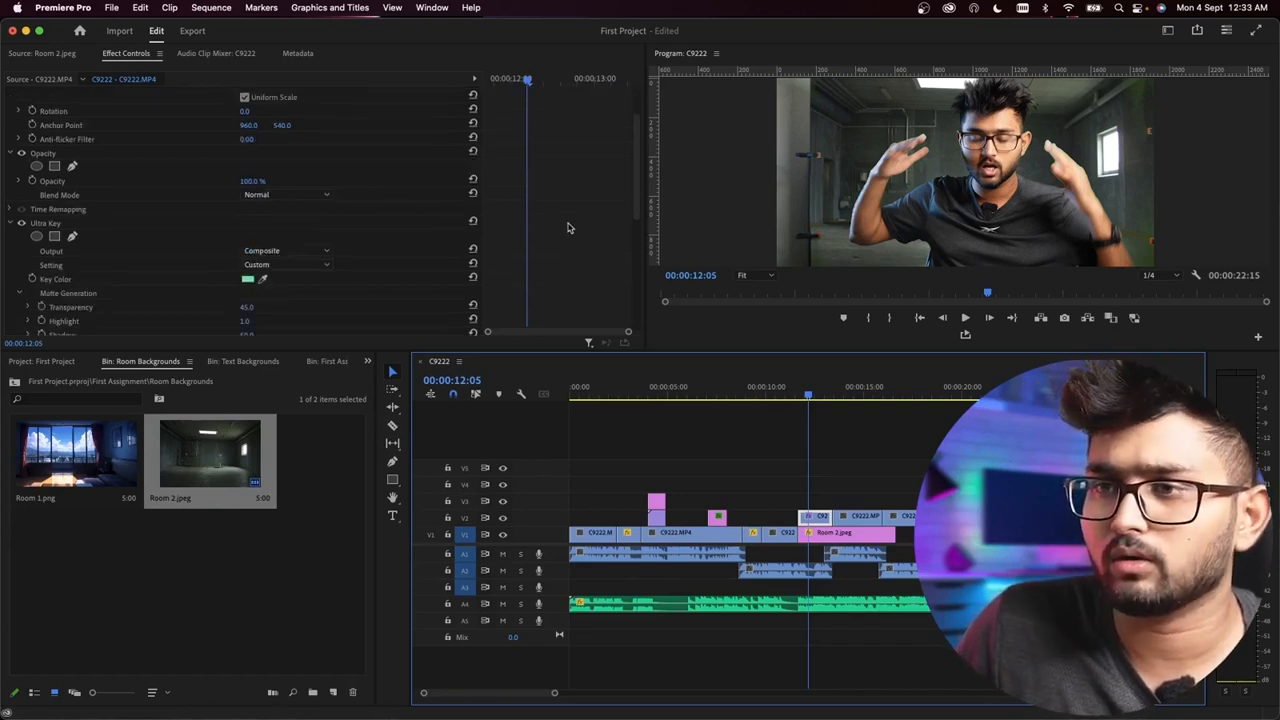
left_click(45, 144)
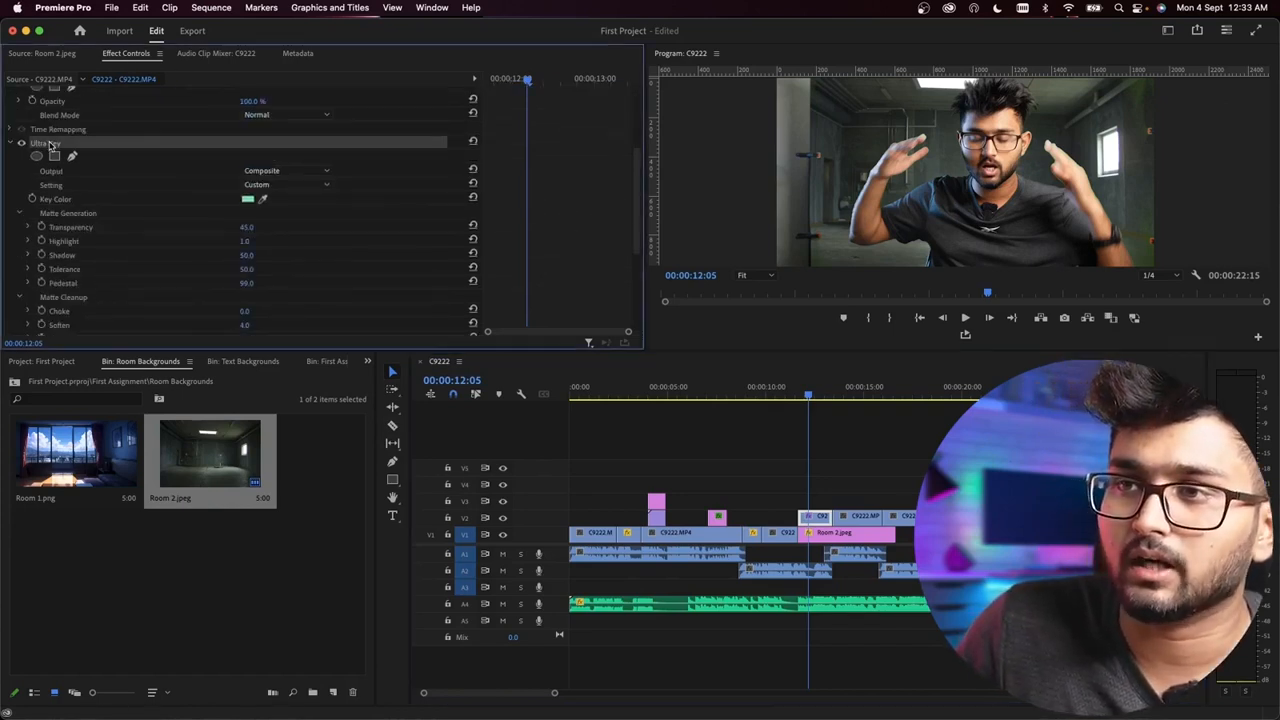
right_click(64, 145)
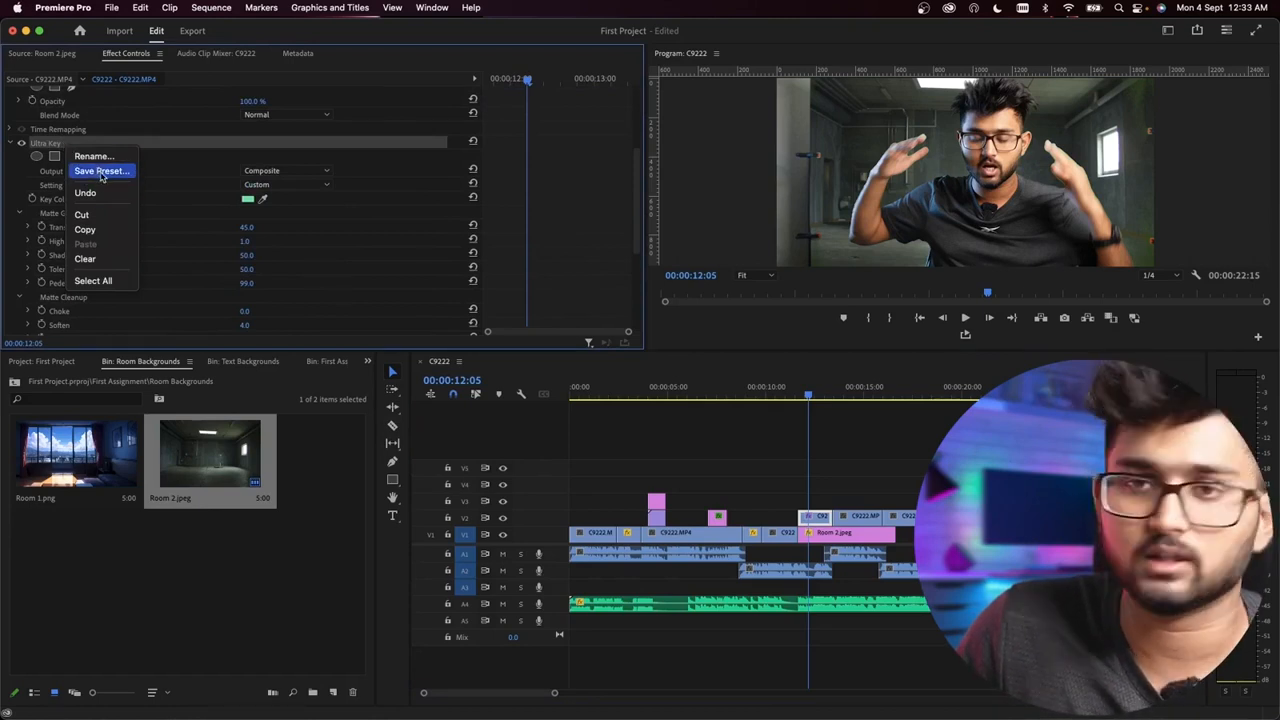
left_click(102, 230)
left_click(866, 452)
left_click_drag(1035, 522, 855, 487)
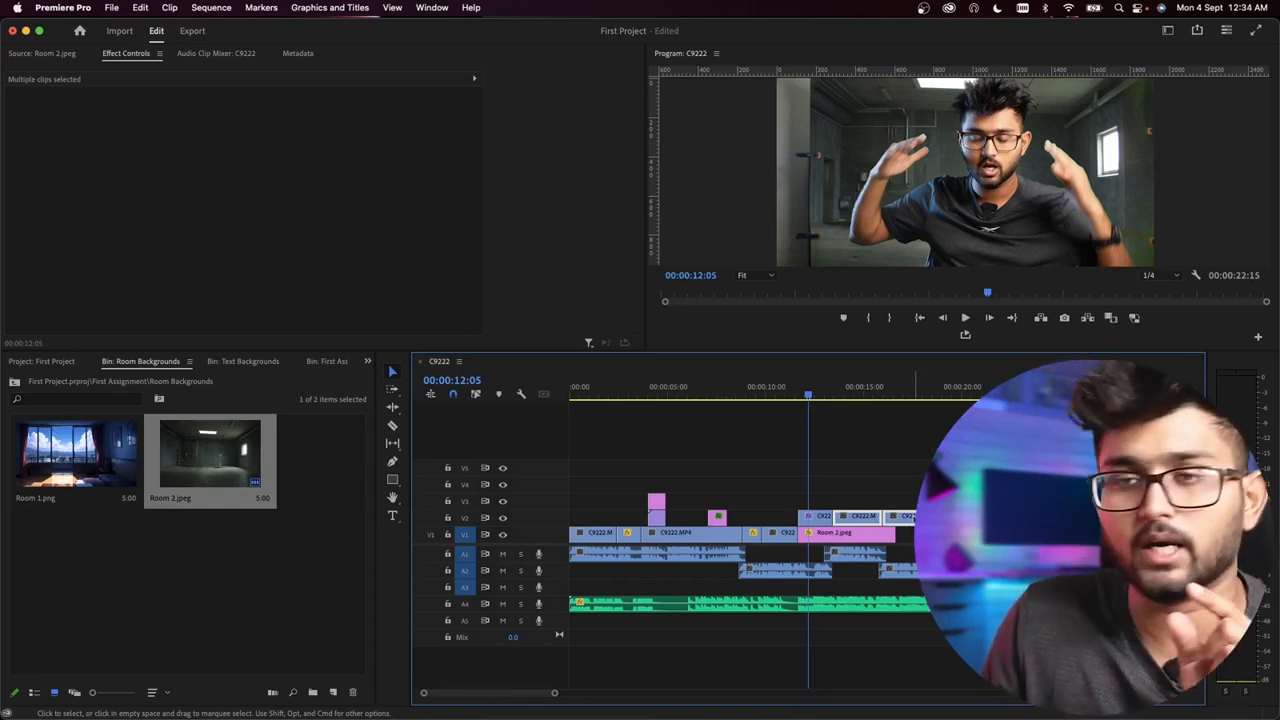
Step: Copy the keyed clip's Ultra Key effect again and paste it onto all remaining C9222.MP4 clips on V2
left_click(816, 518)
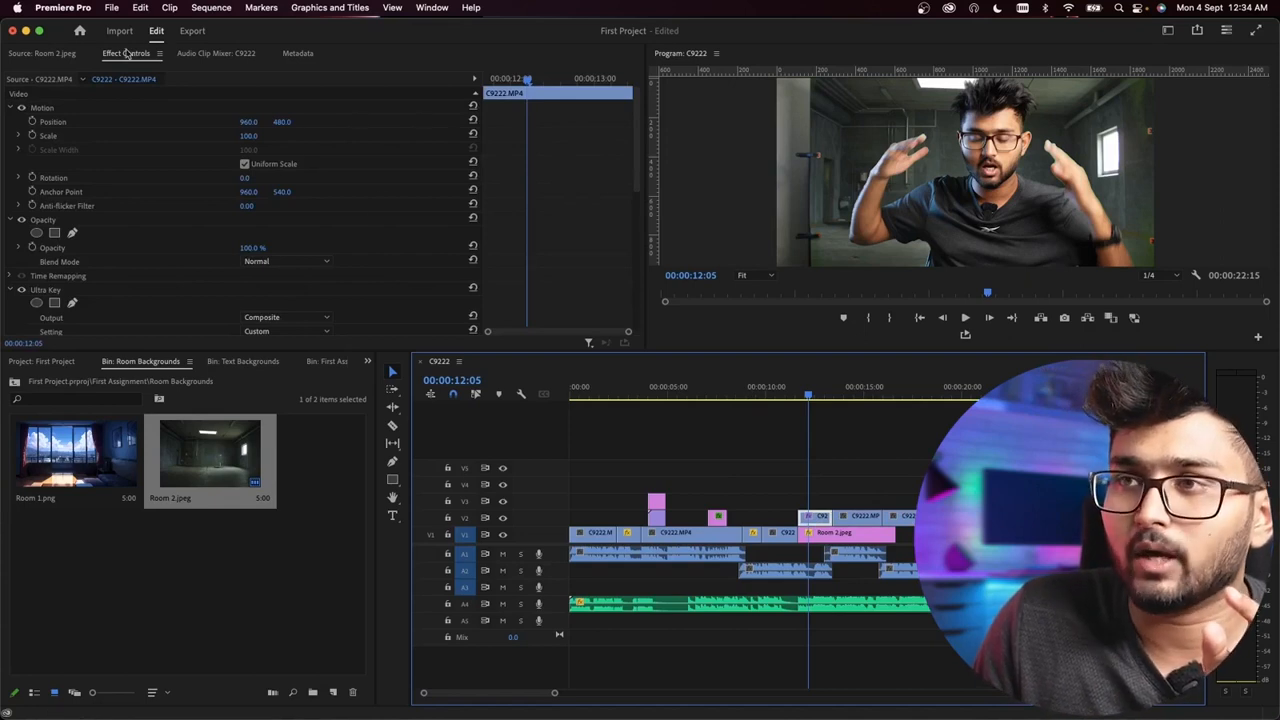
scroll(594, 237, "down", 5)
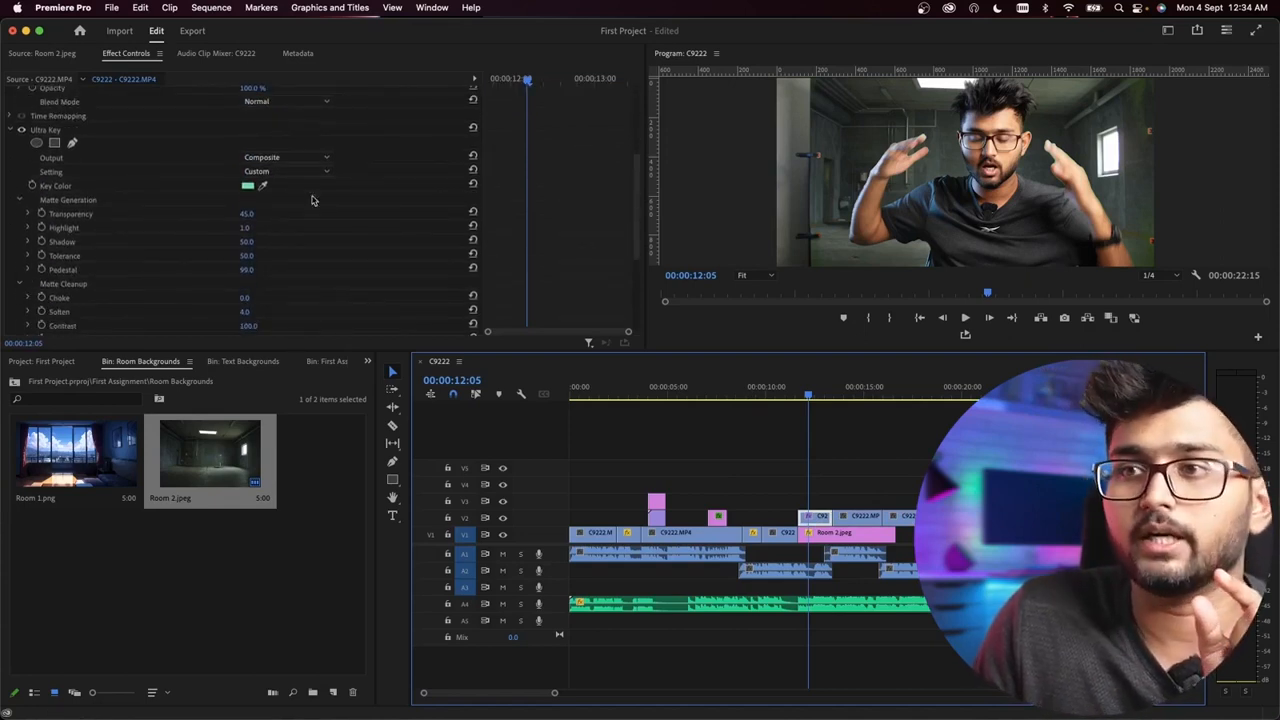
left_click(48, 133)
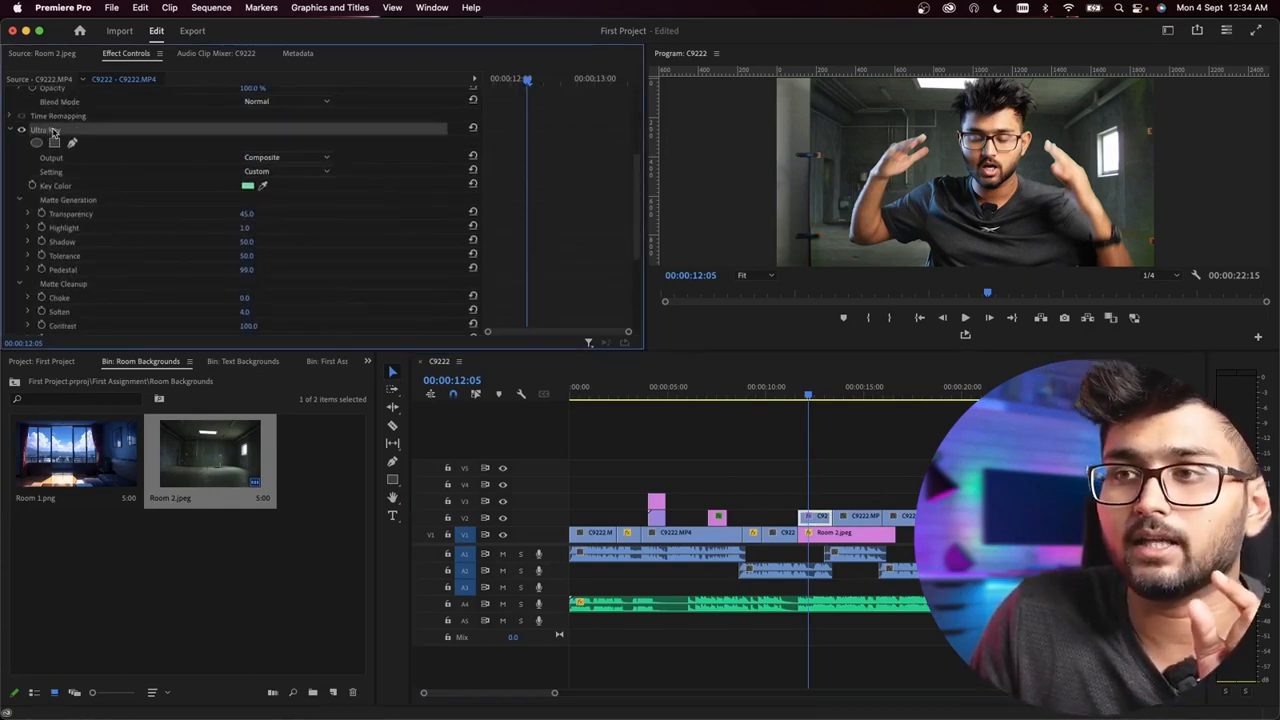
right_click(53, 131)
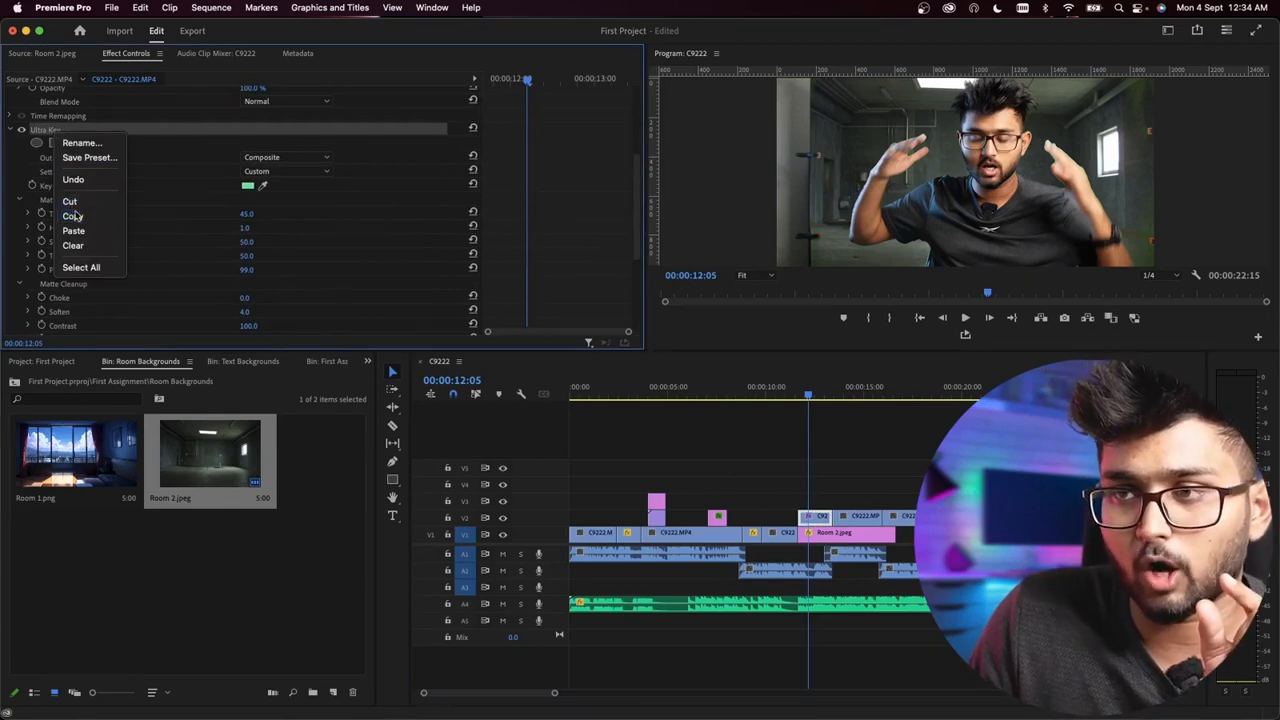
left_click(72, 216)
left_click(912, 490)
left_click_drag(918, 488, 857, 495)
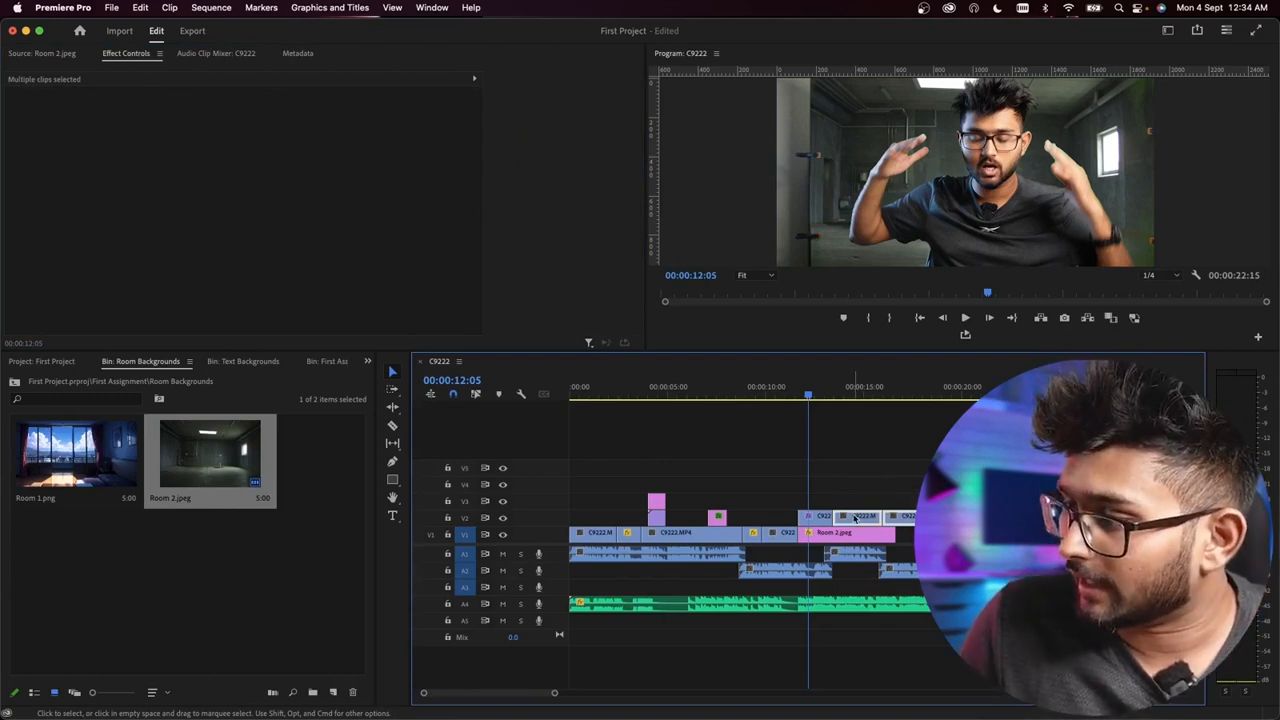
right_click(855, 517)
left_click(820, 484)
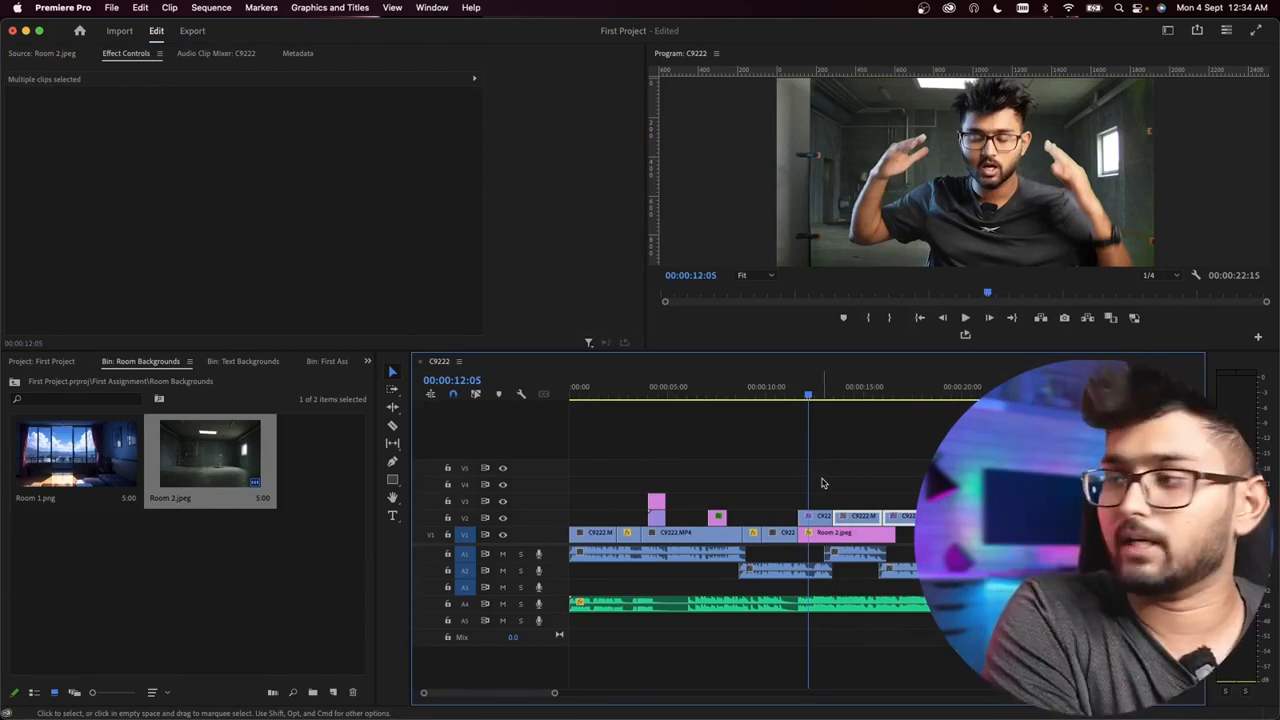
Step: Compare the frame at 00:00:13:14 with and without the pasted Ultra Key by undoing and redoing the paste
scroll(860, 524, "up", 5)
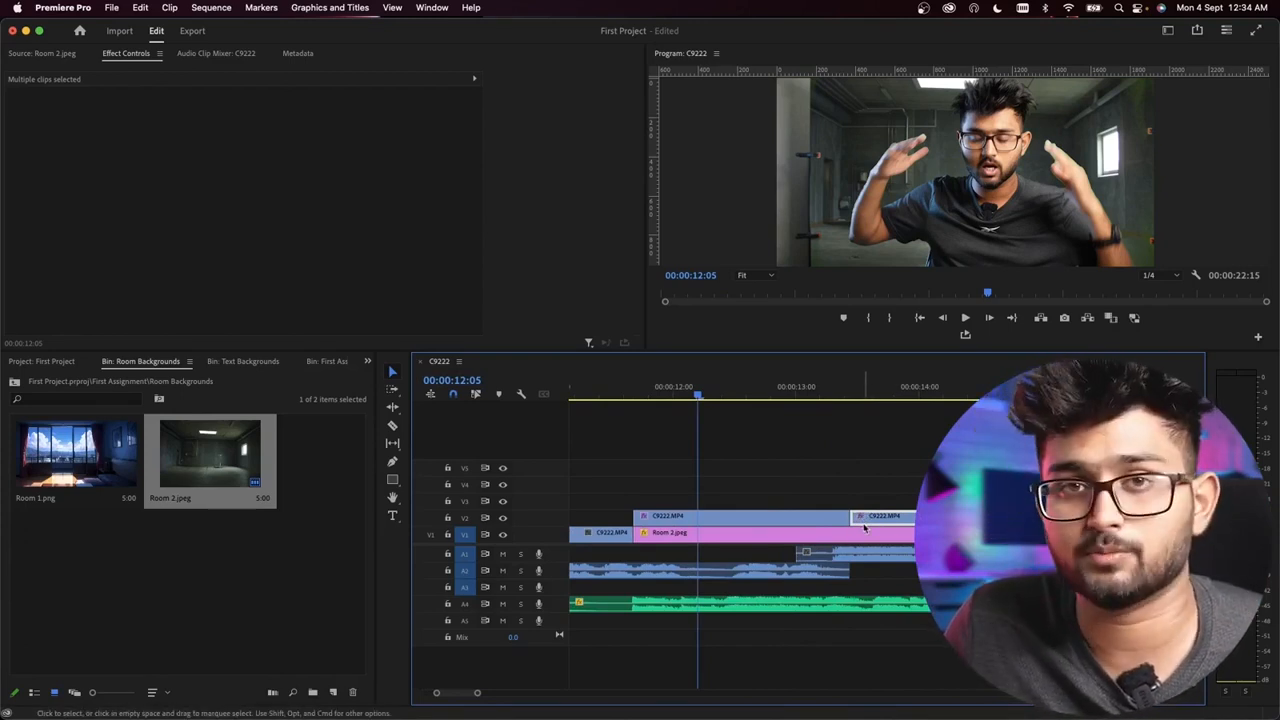
left_click(866, 393)
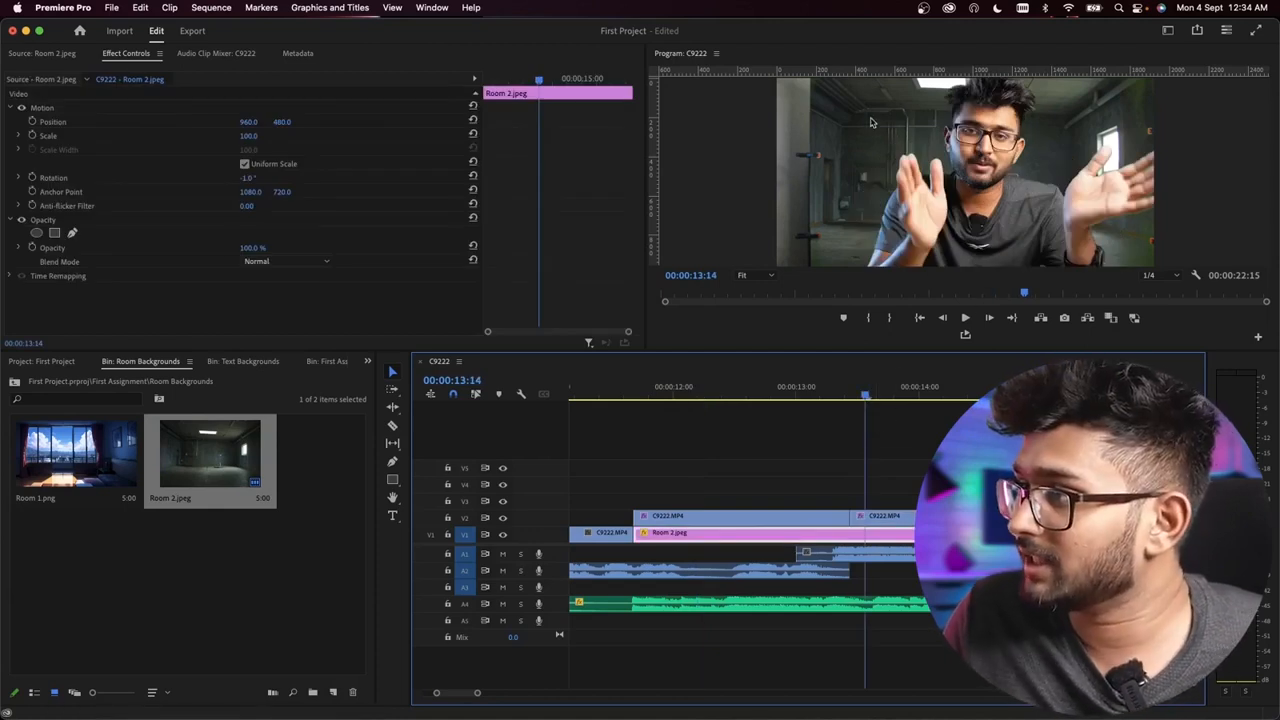
key("super+z")
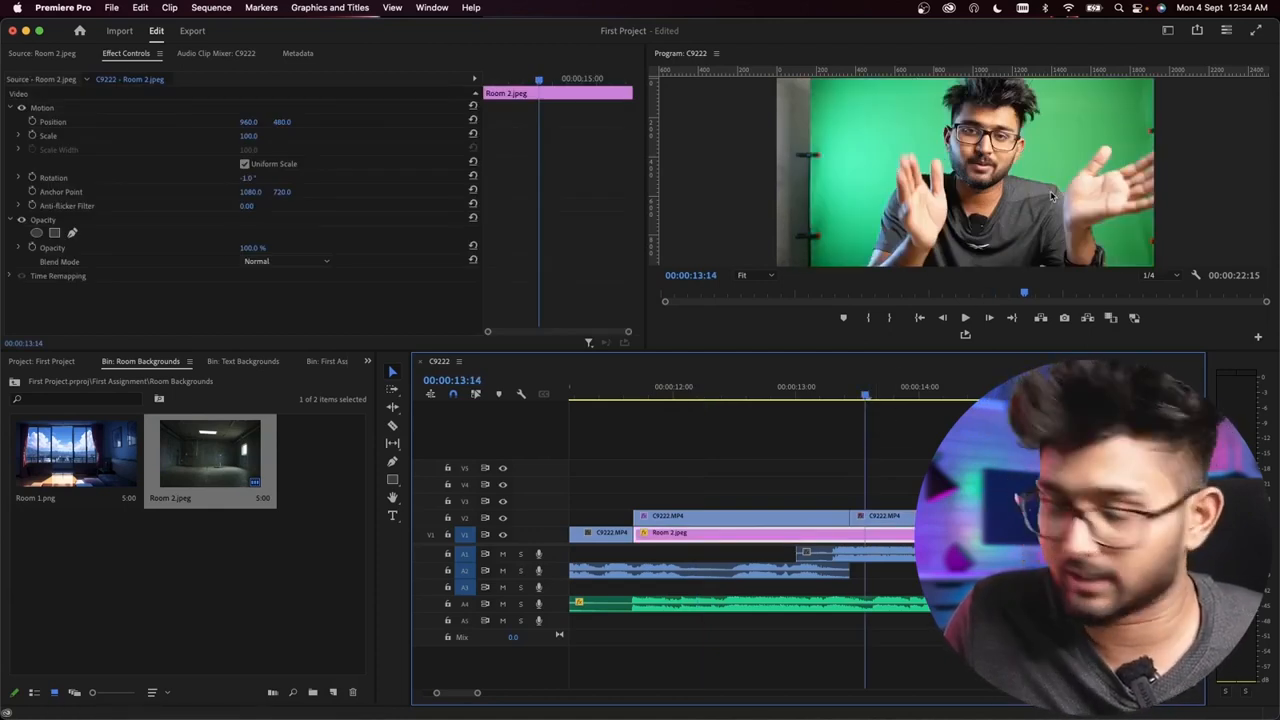
key("super+shift+z")
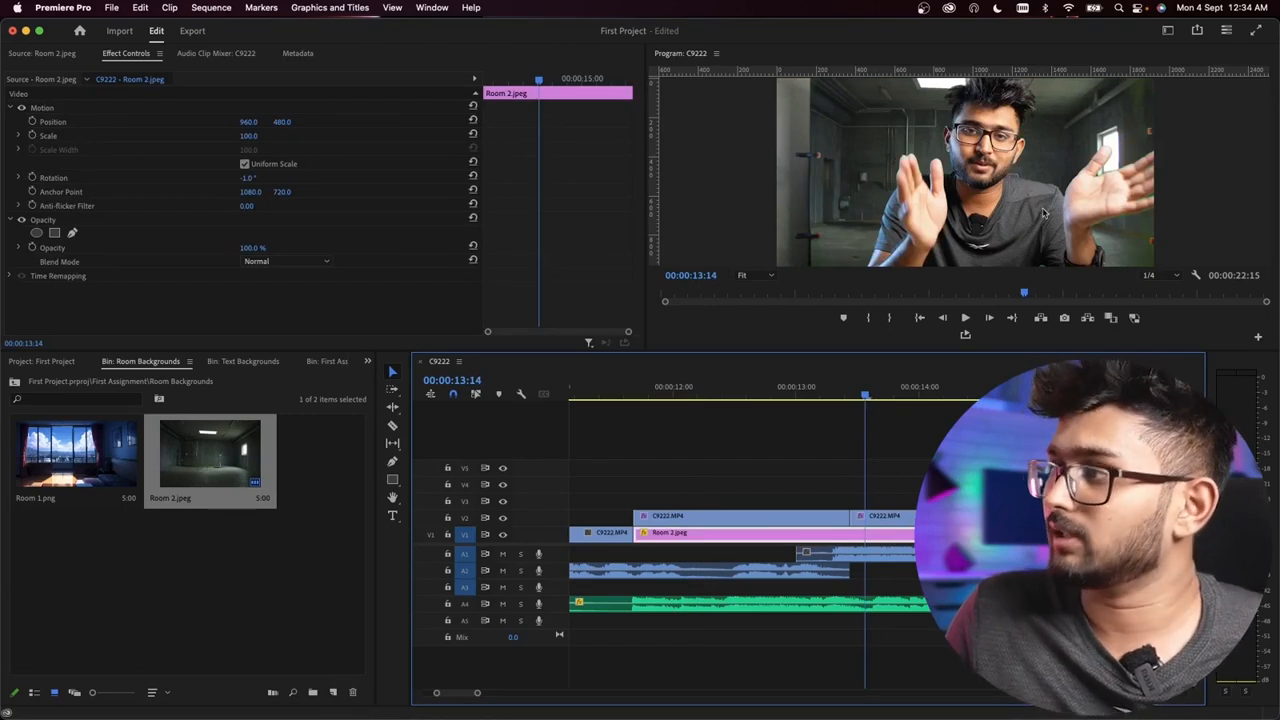
Step: Play the C9222 sequence from its beginning to 00:00:19:06 to review the keyed clips and their backgrounds
scroll(1000, 450, "down", 7)
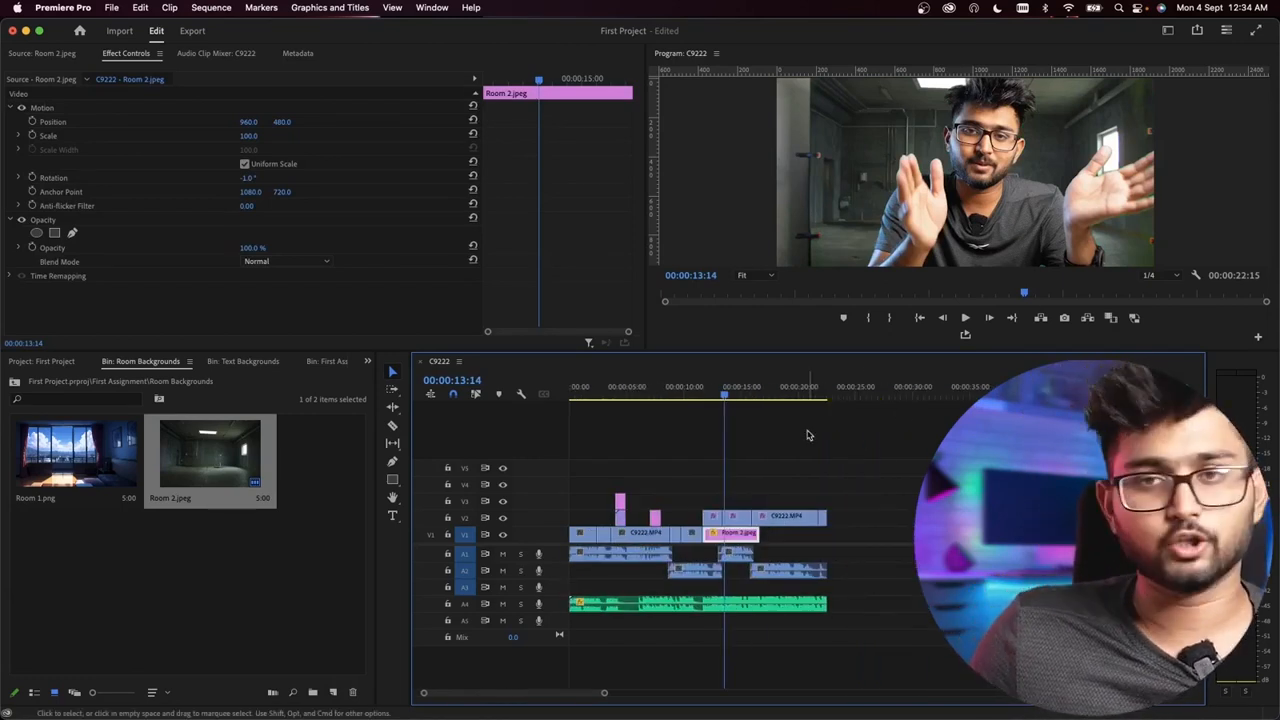
scroll(706, 503, "up", 2)
left_click(699, 392)
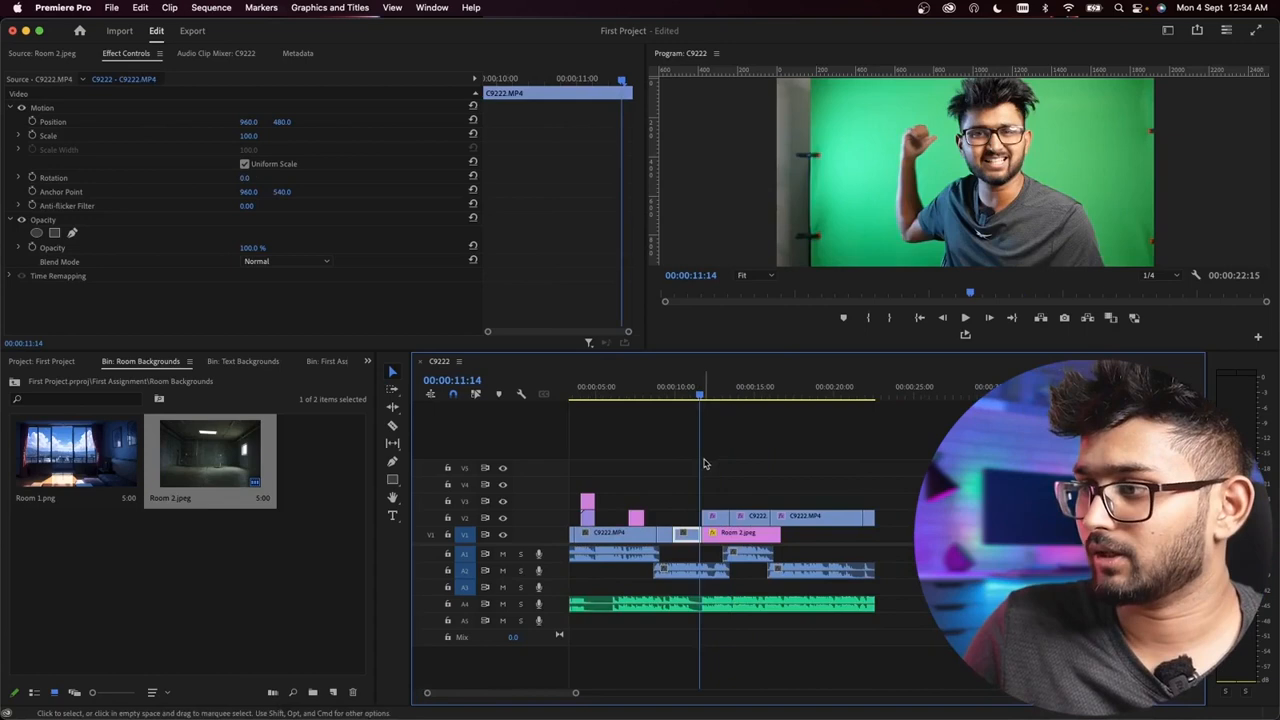
scroll(700, 474, "down", 2)
left_click_drag(598, 386, 514, 380)
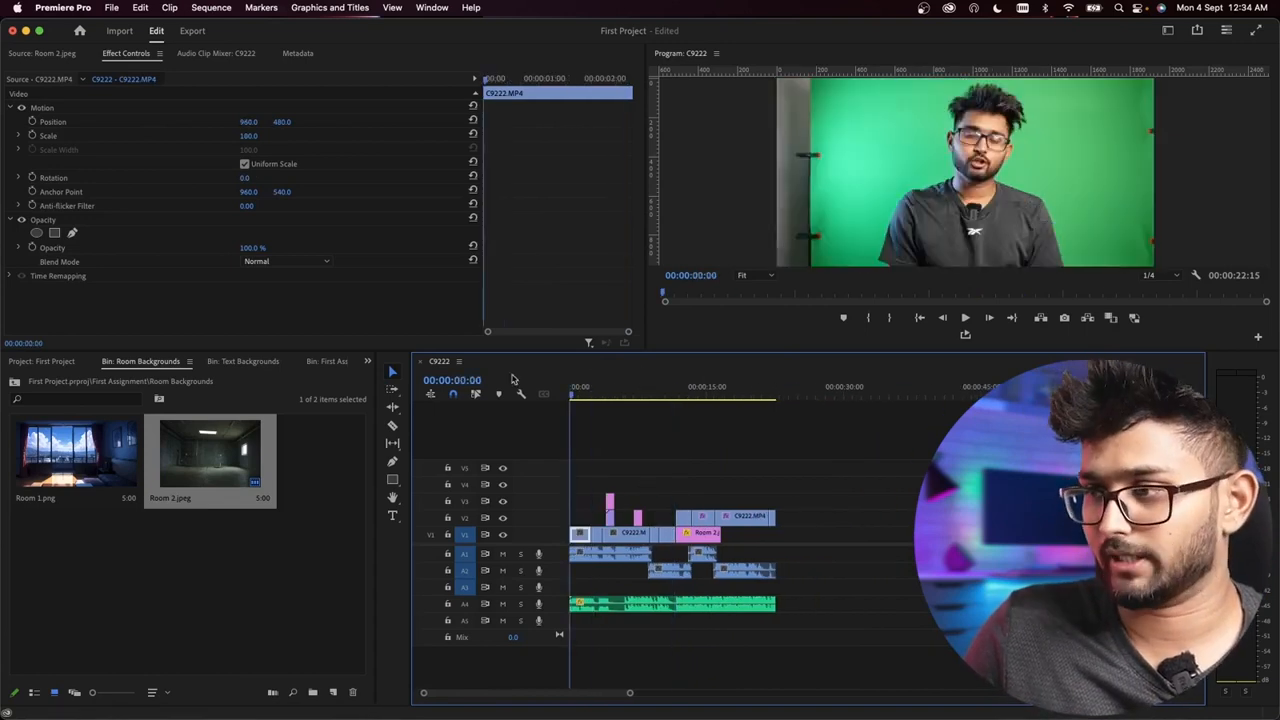
key("space")
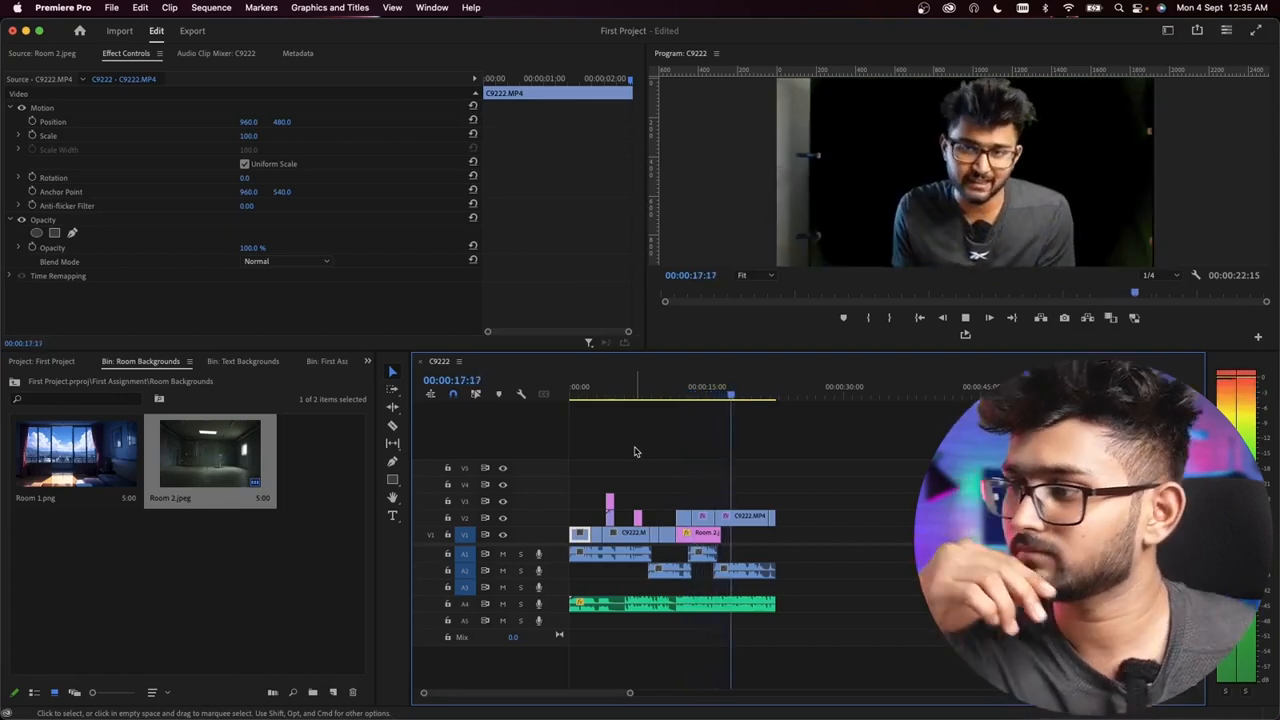
left_click(743, 570)
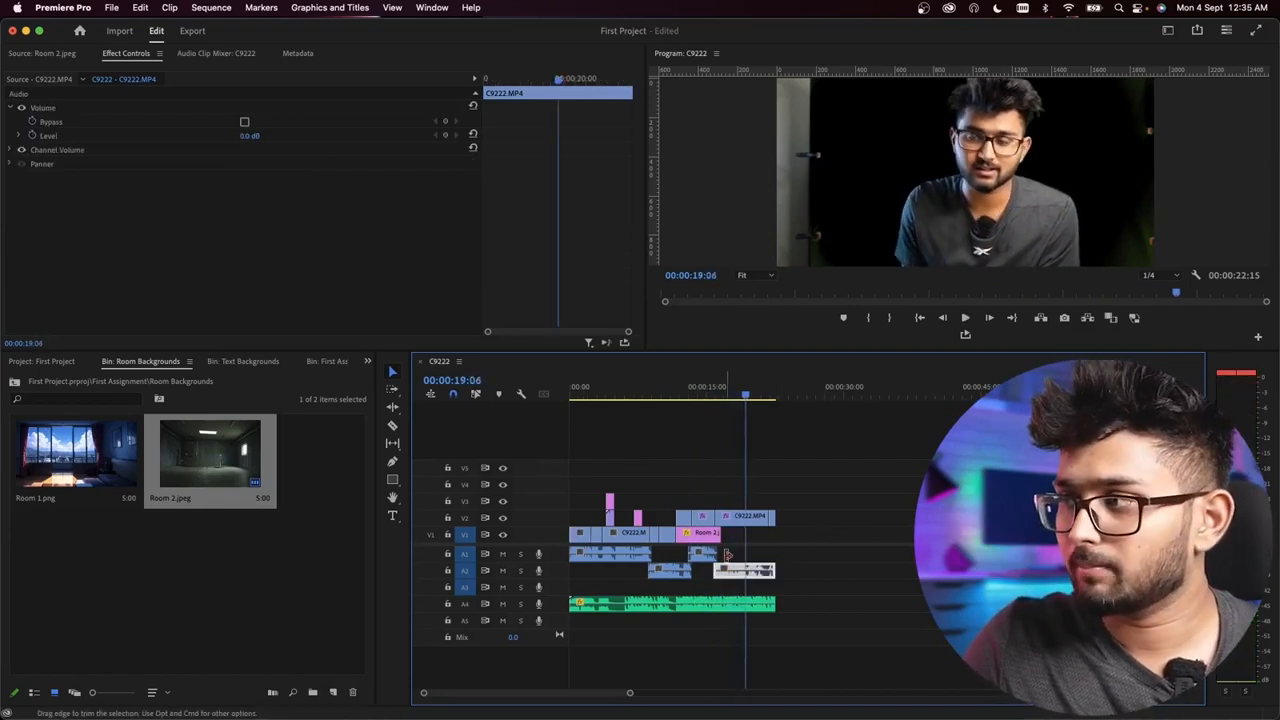
Step: Compare the frames before and after the end of the Room 2.jpeg background on V1, at 00:00:16:01 and 00:00:16:22
key("=")
key("=")
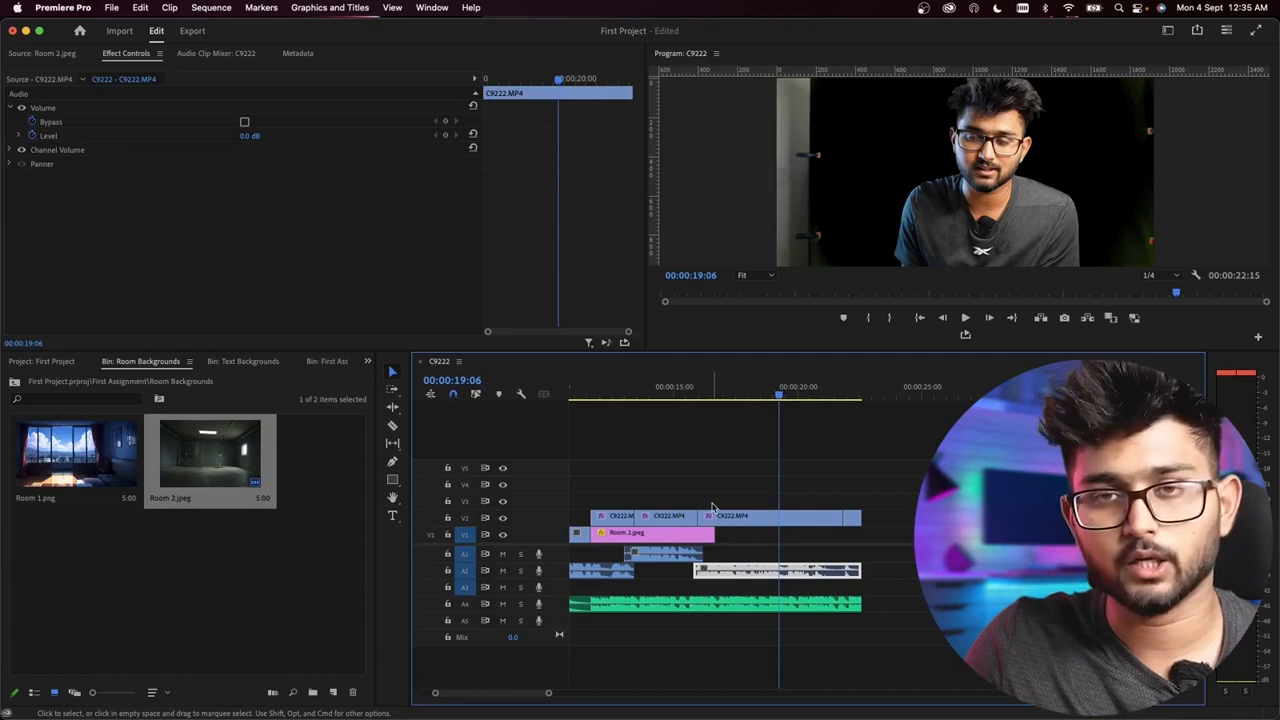
left_click(663, 538)
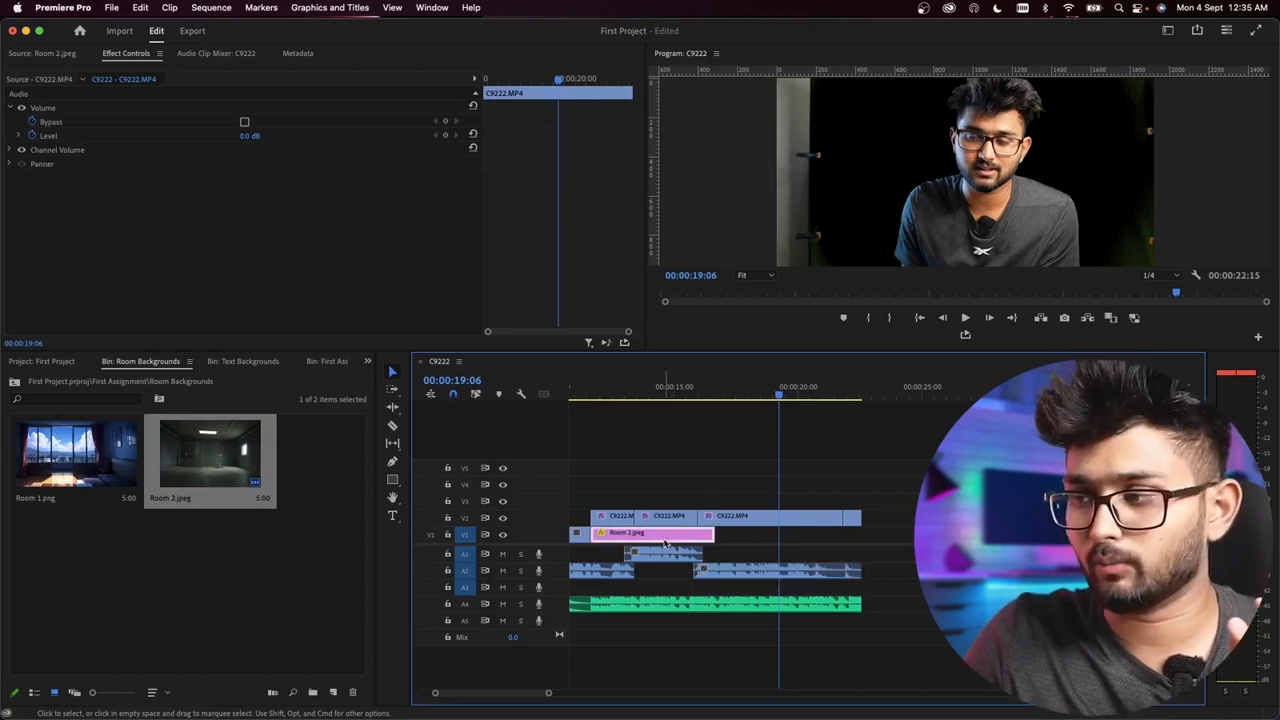
left_click(689, 393)
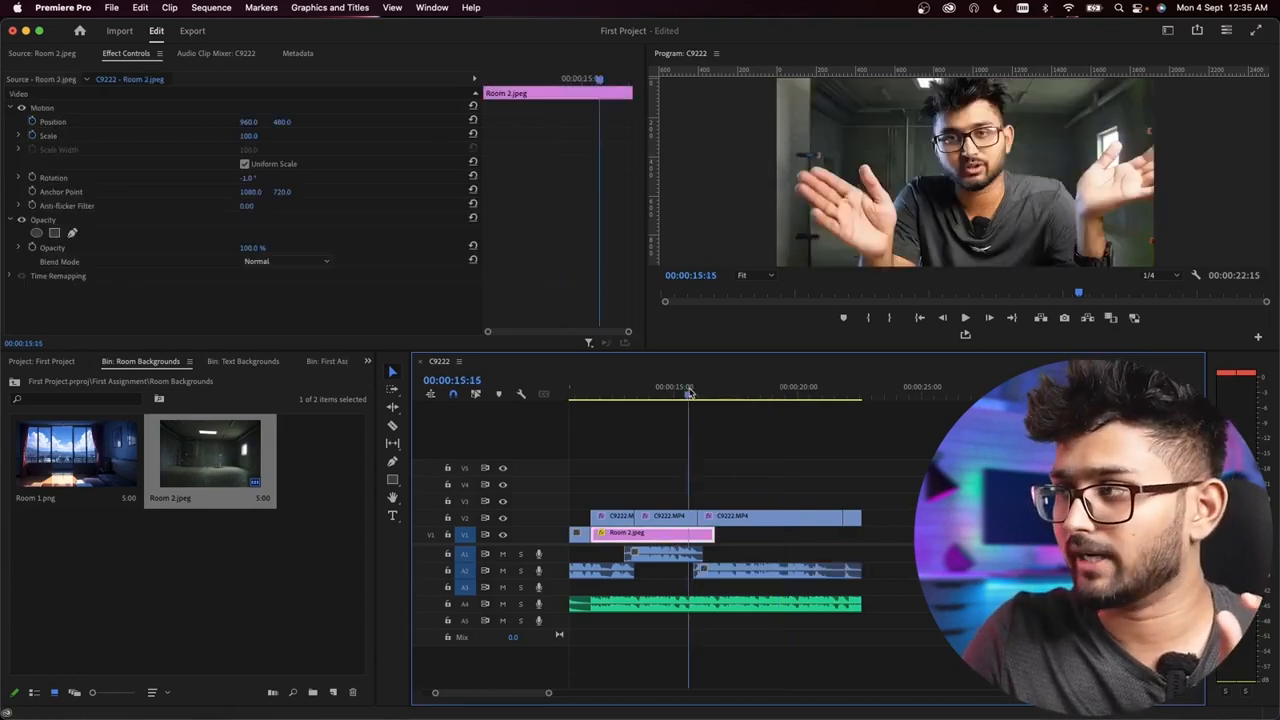
mouse_move(689, 393)
left_mouse_down()
mouse_move(747, 398)
mouse_move(699, 398)
left_mouse_up()
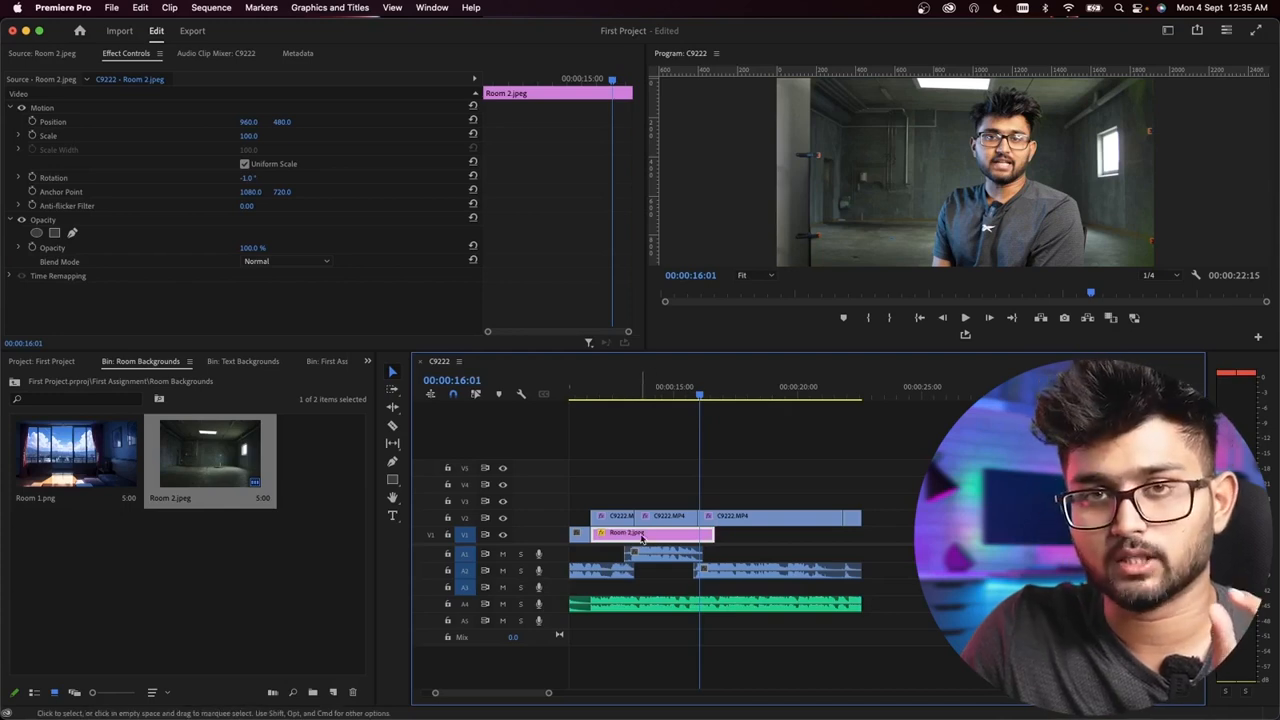
left_click(723, 387)
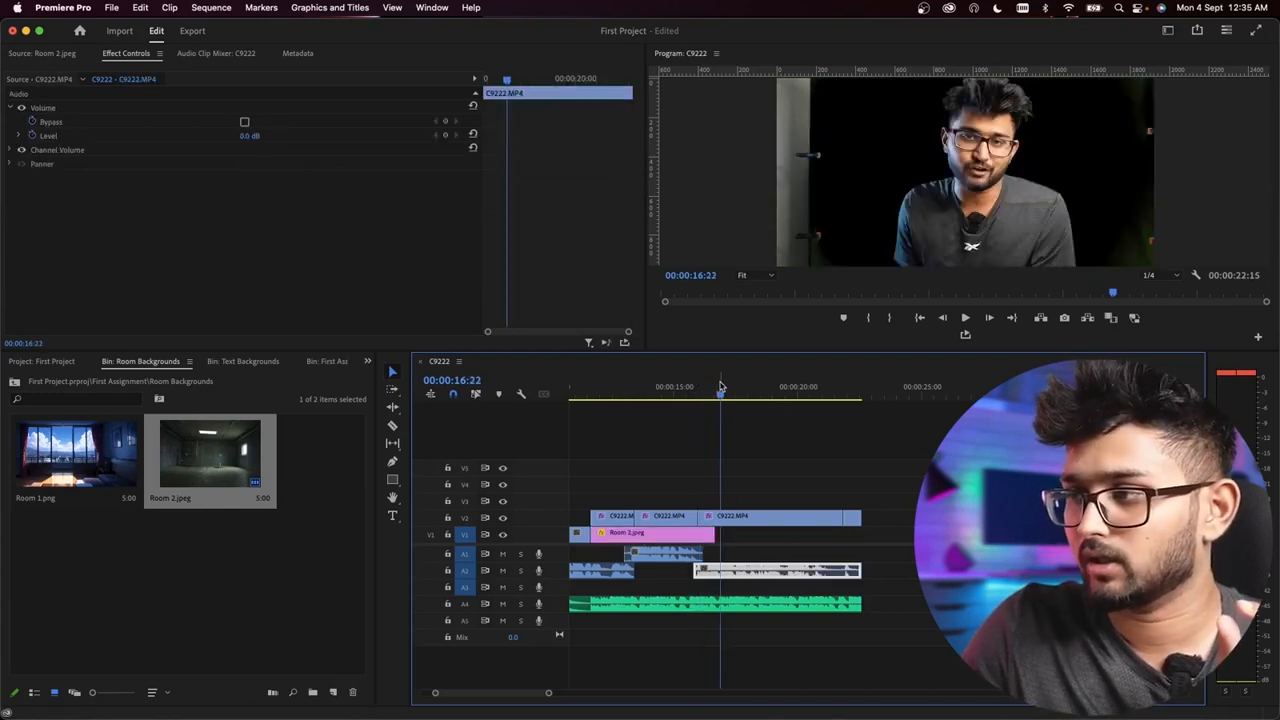
Step: Try placing a duplicate of the Room 2.jpeg background directly after the original on V1, check it at 00:00:20:04, and delete the duplicate
left_click(660, 534)
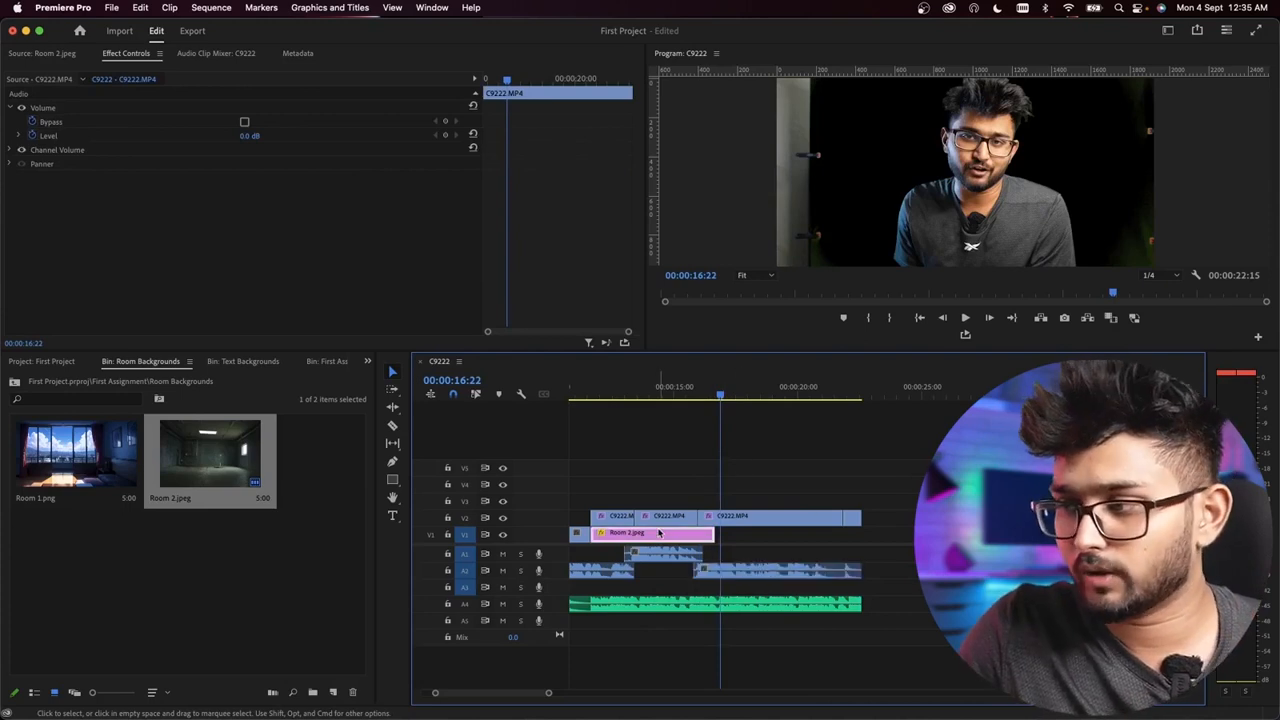
right_click(660, 534)
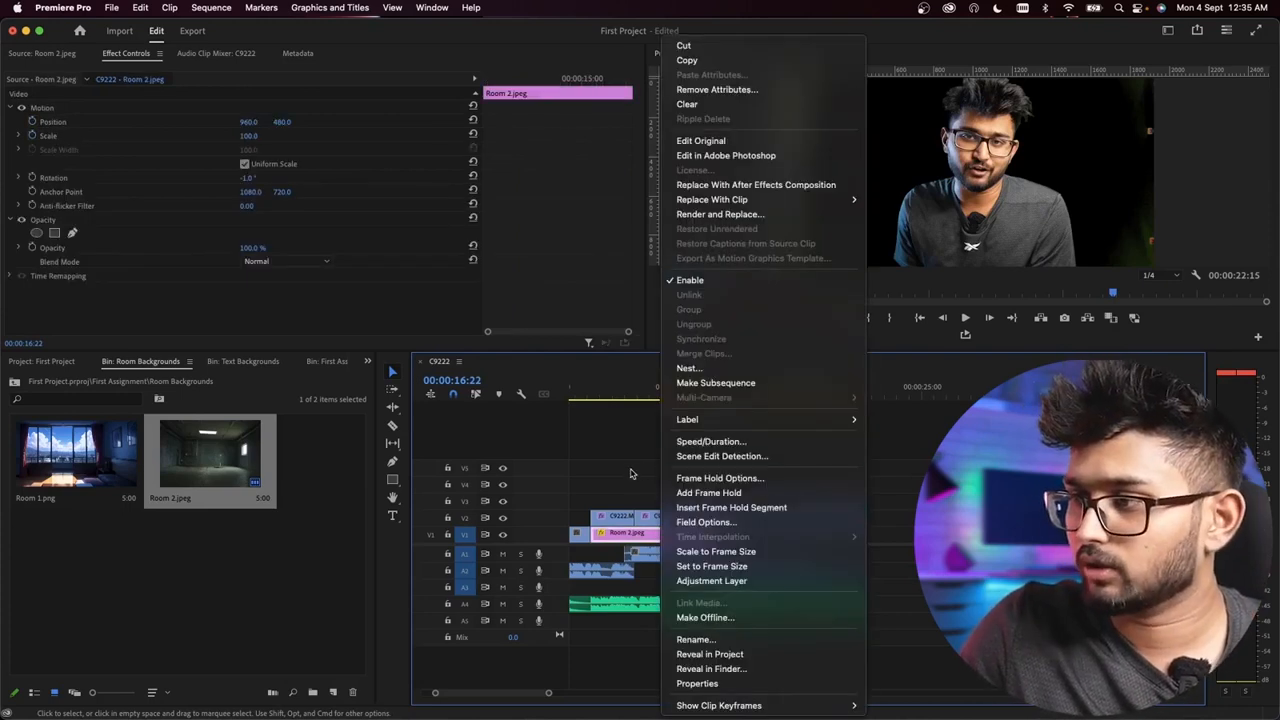
left_click(652, 511)
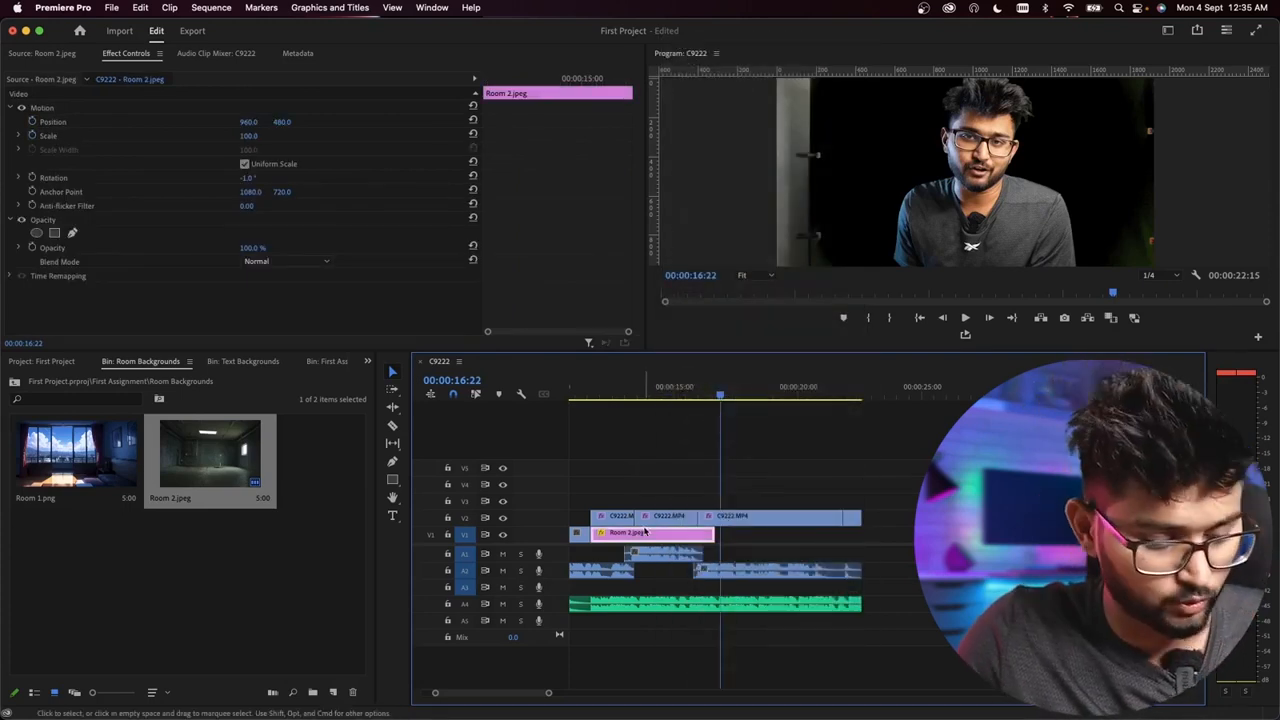
left_click_drag(650, 537, 786, 548)
left_click(801, 394)
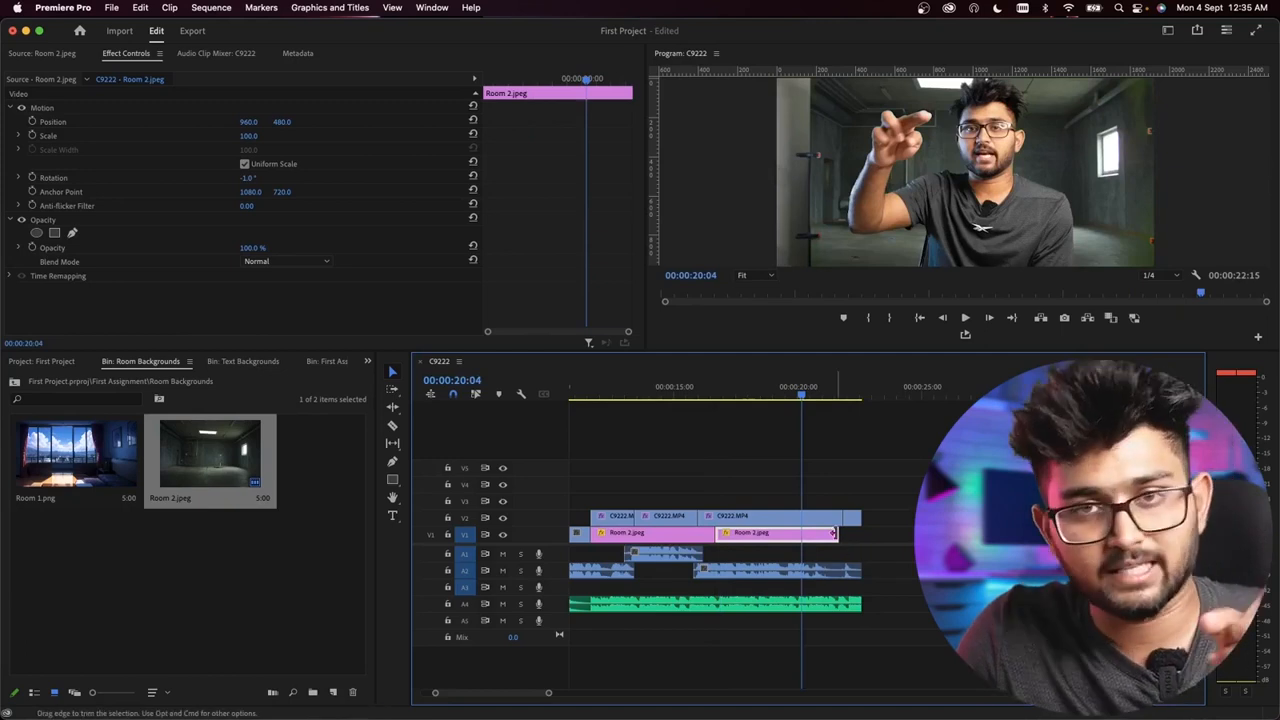
key("Delete")
Step: Extend the Room 2.jpeg background on V1 to the end of the last keyed V2 clip and play back the result
left_click(678, 532)
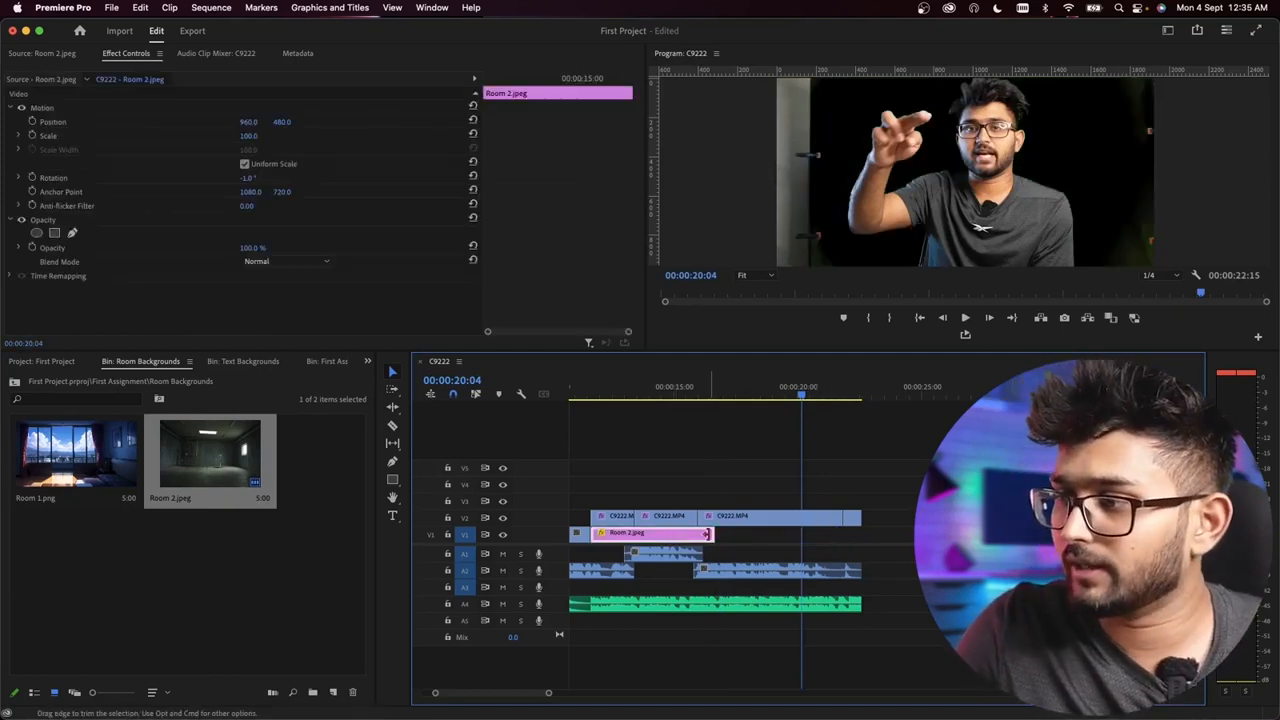
left_click_drag(709, 535, 855, 533)
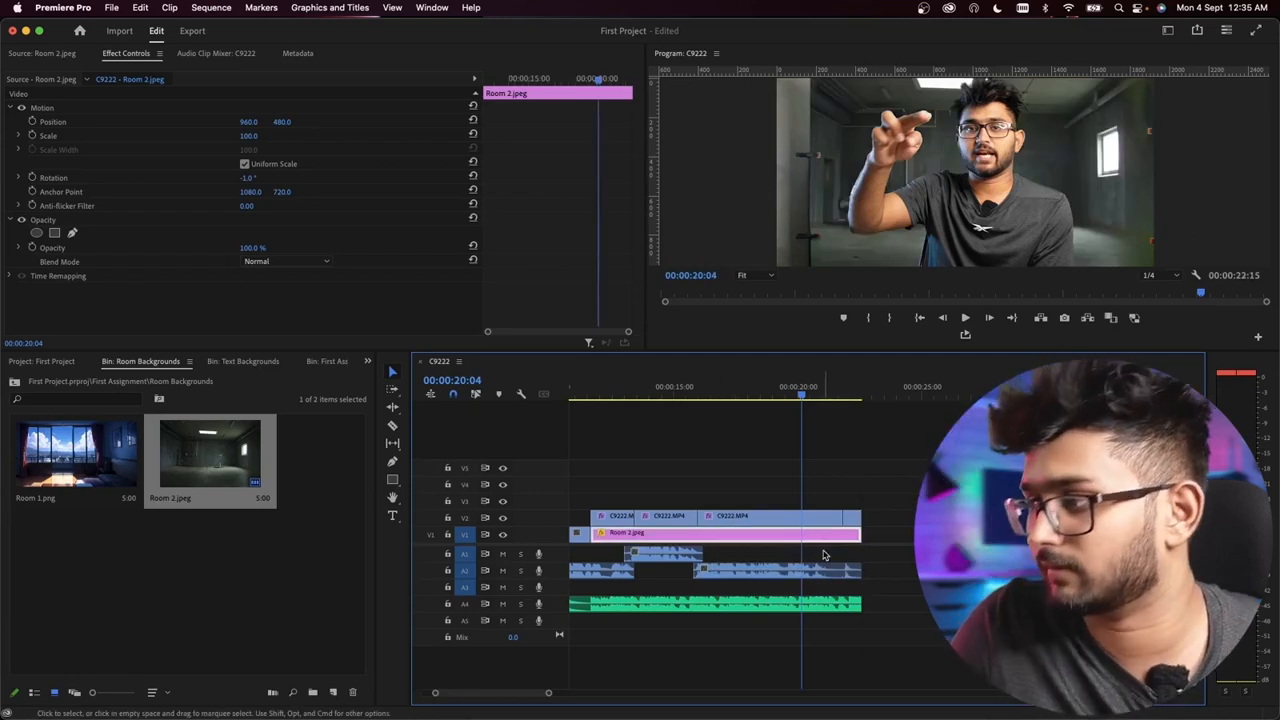
left_click(586, 384)
key("space")
scroll(648, 428, "left", 5)
scroll(766, 505, "down", 5)
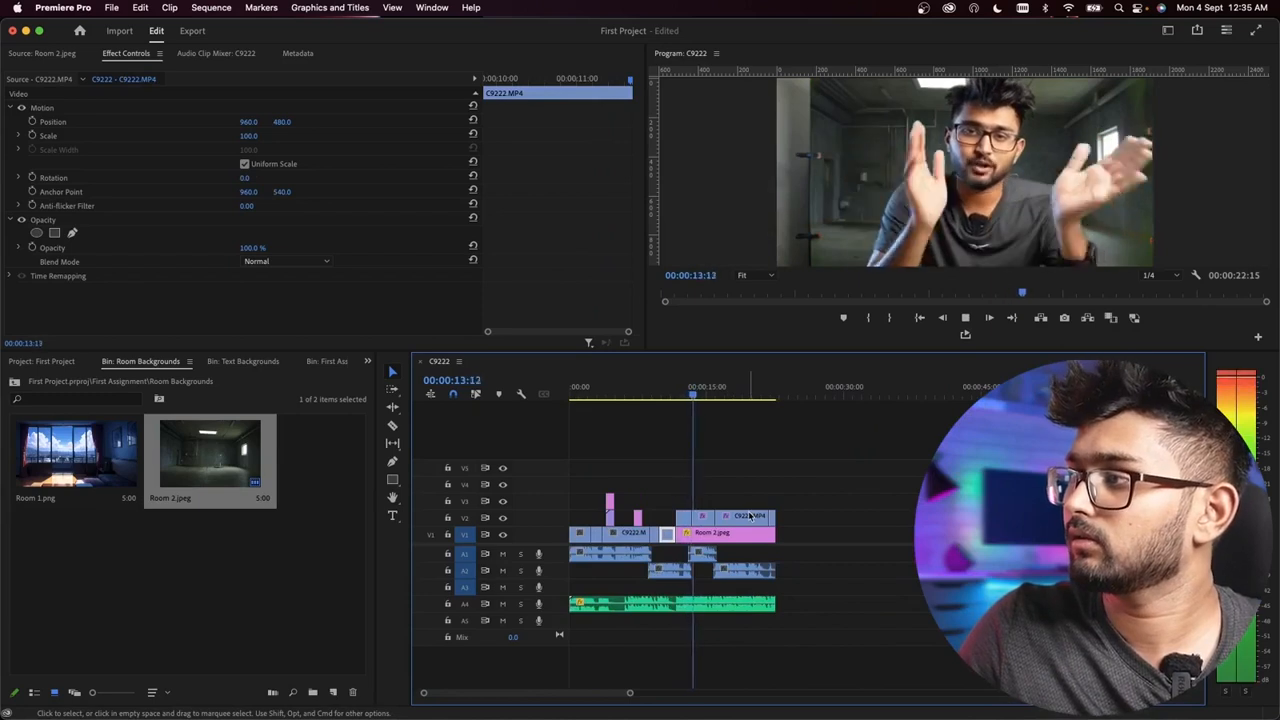